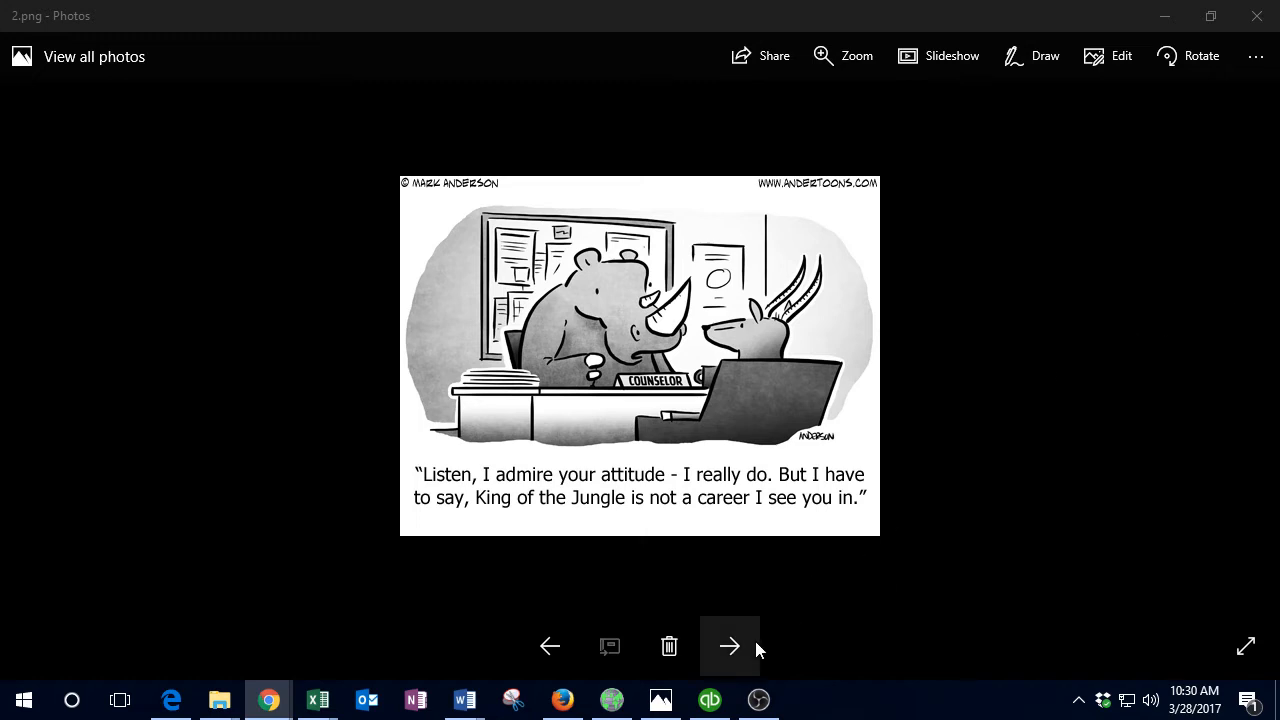
Step: Bring up the Live Comp serv prob share worksheet.xlsx in Google Sheets and look over the file commands available for it
left_click(1174, 24)
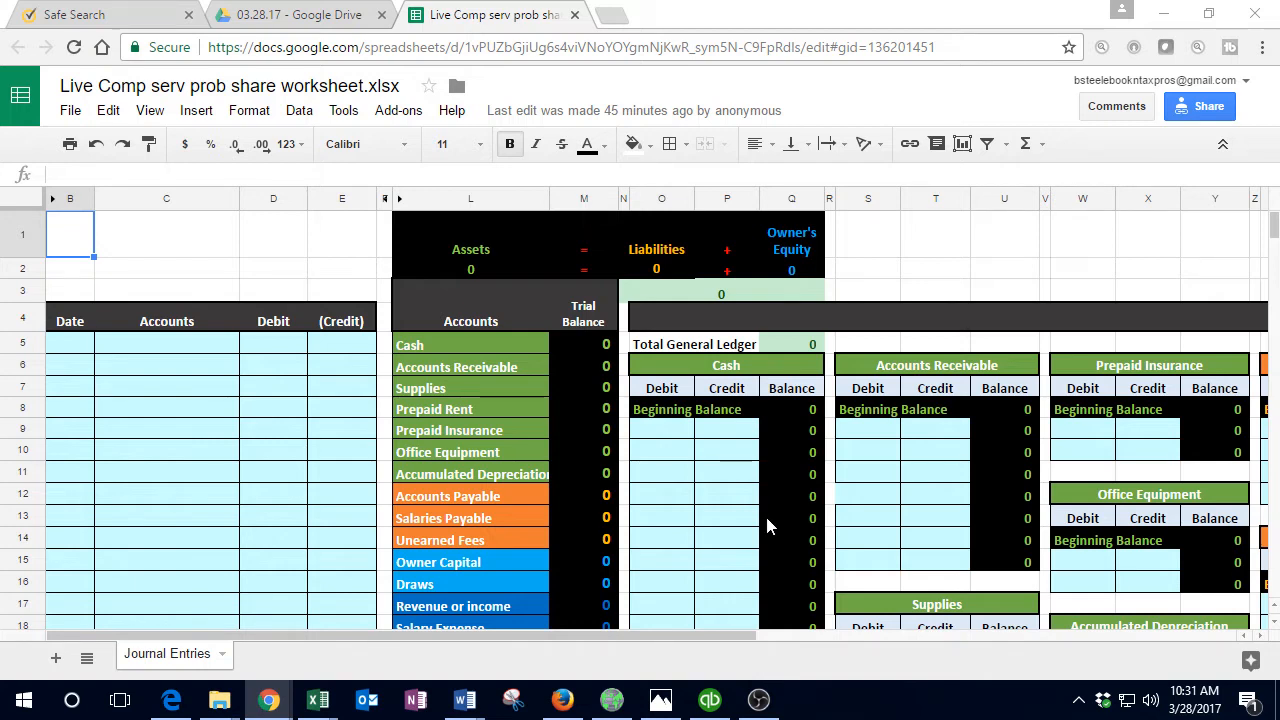
mouse_move(270, 705)
left_click(268, 356)
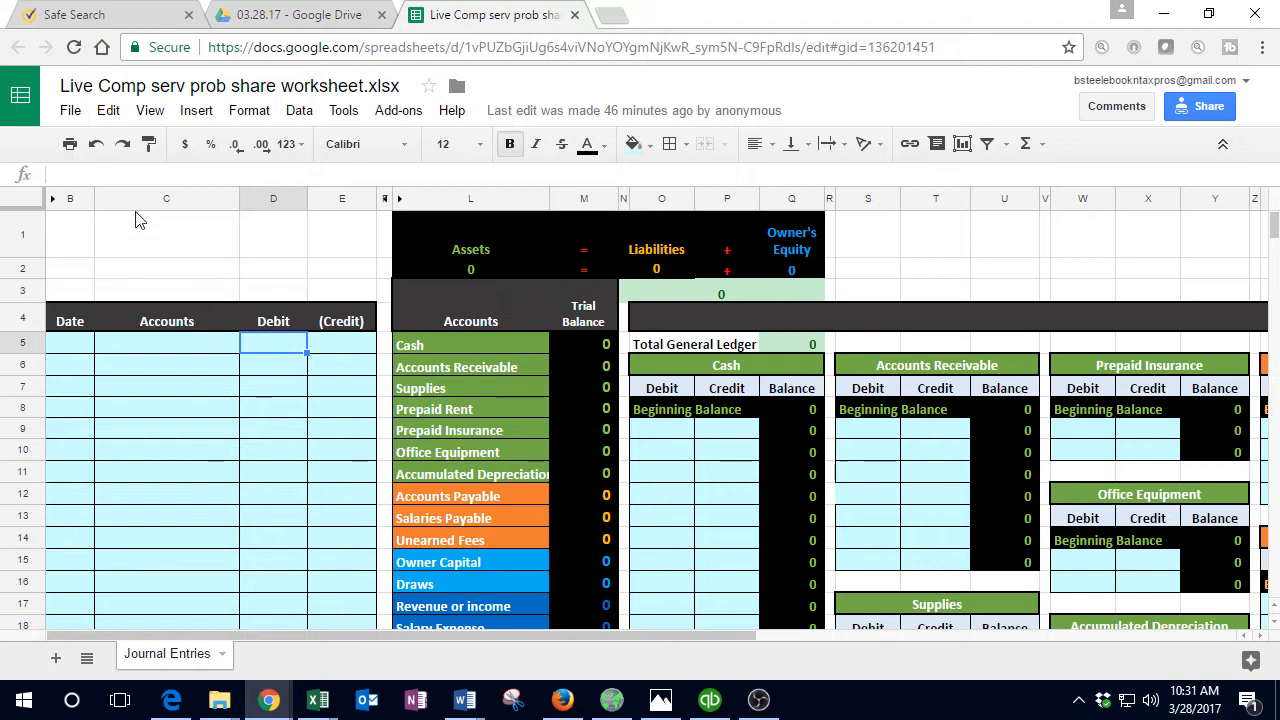
left_click(71, 112)
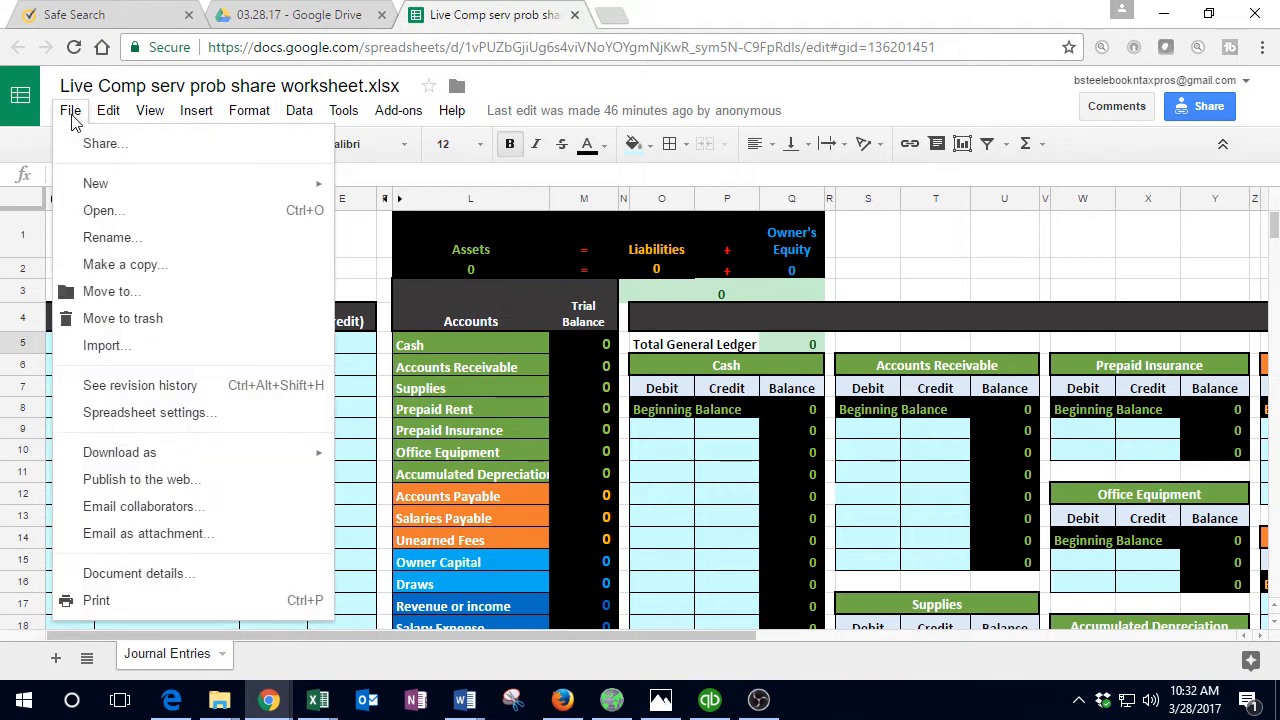
left_click(71, 116)
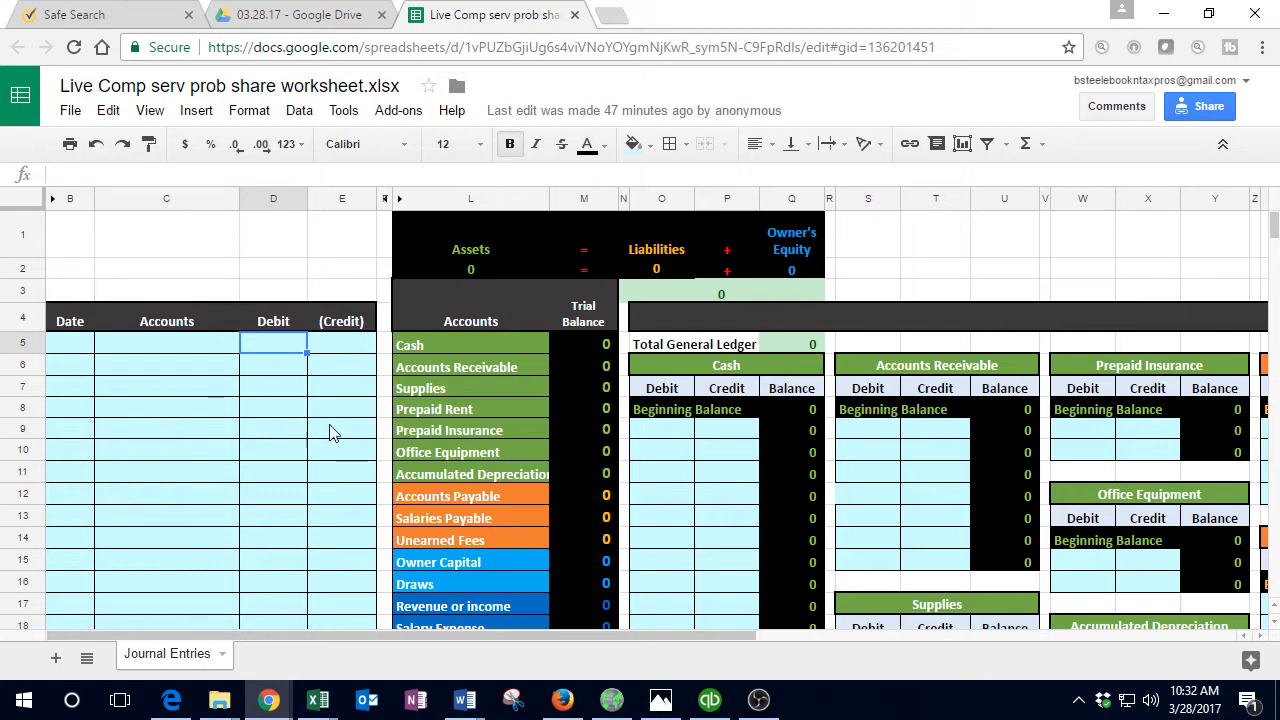
Step: Switch to the QuickBooks Cash - Checking register and multiply 88 by 24 in the calculator
left_click(1163, 20)
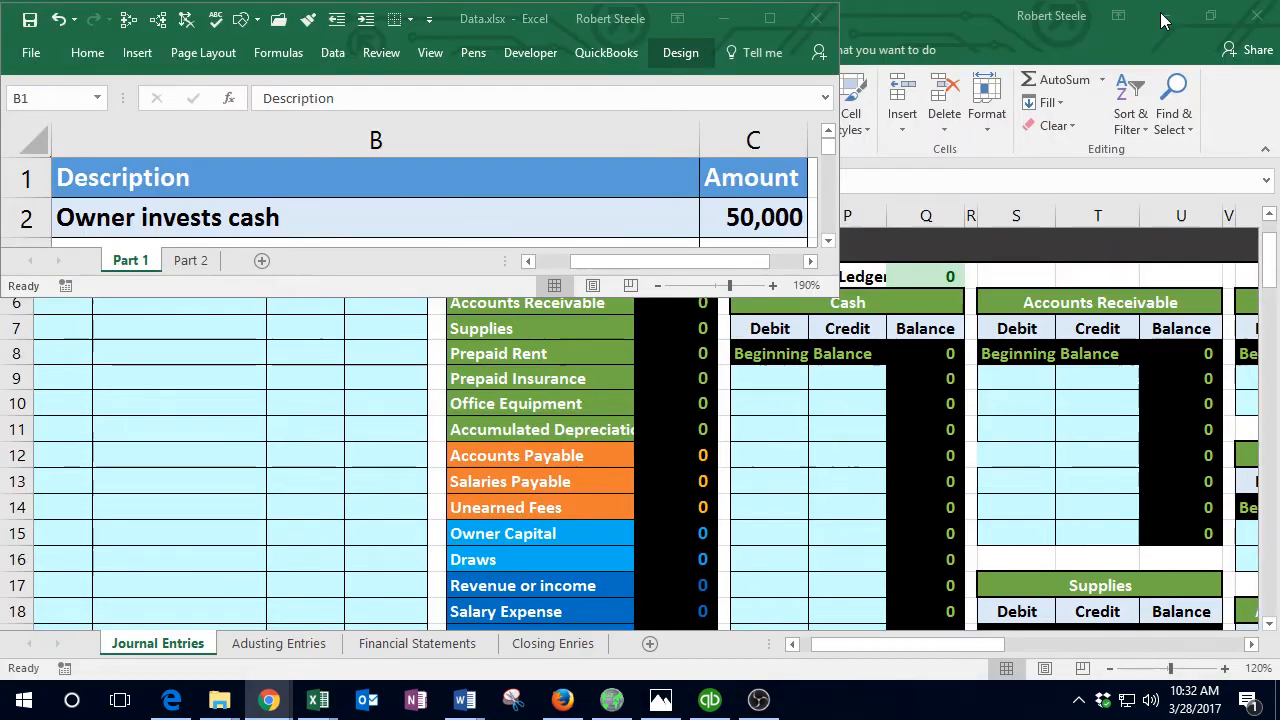
left_click(709, 700)
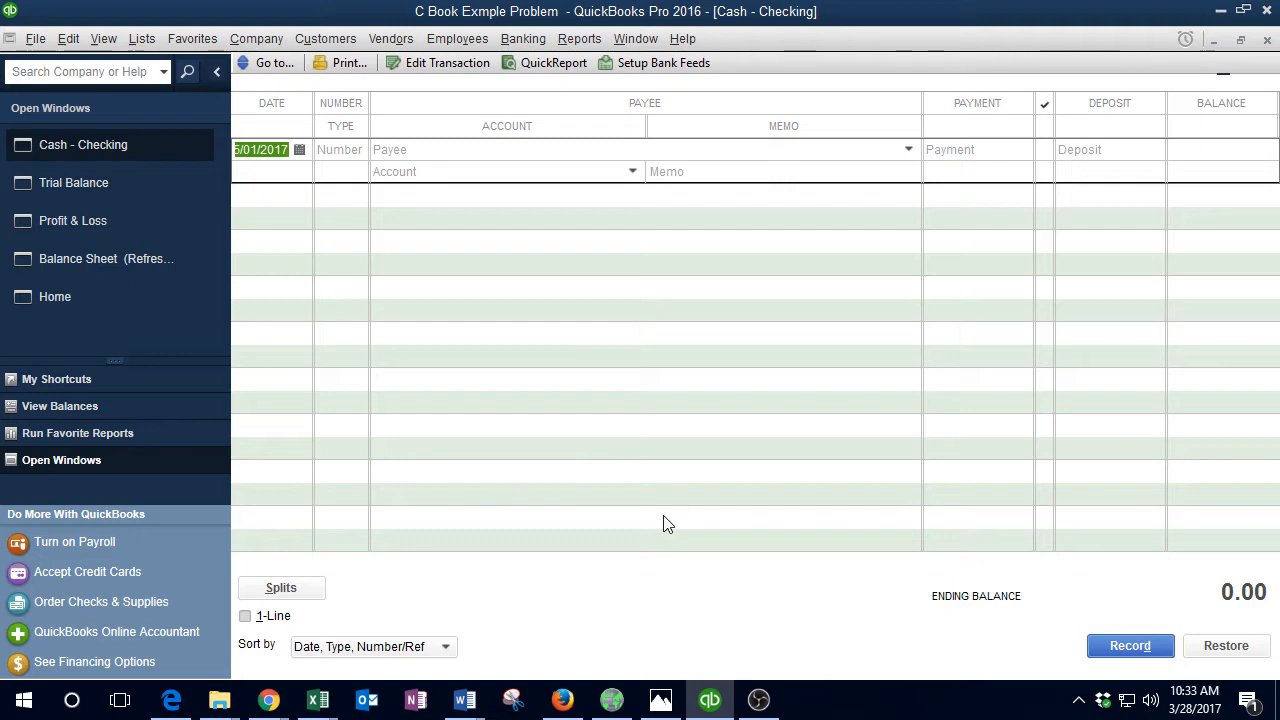
key("XF86Calculator")
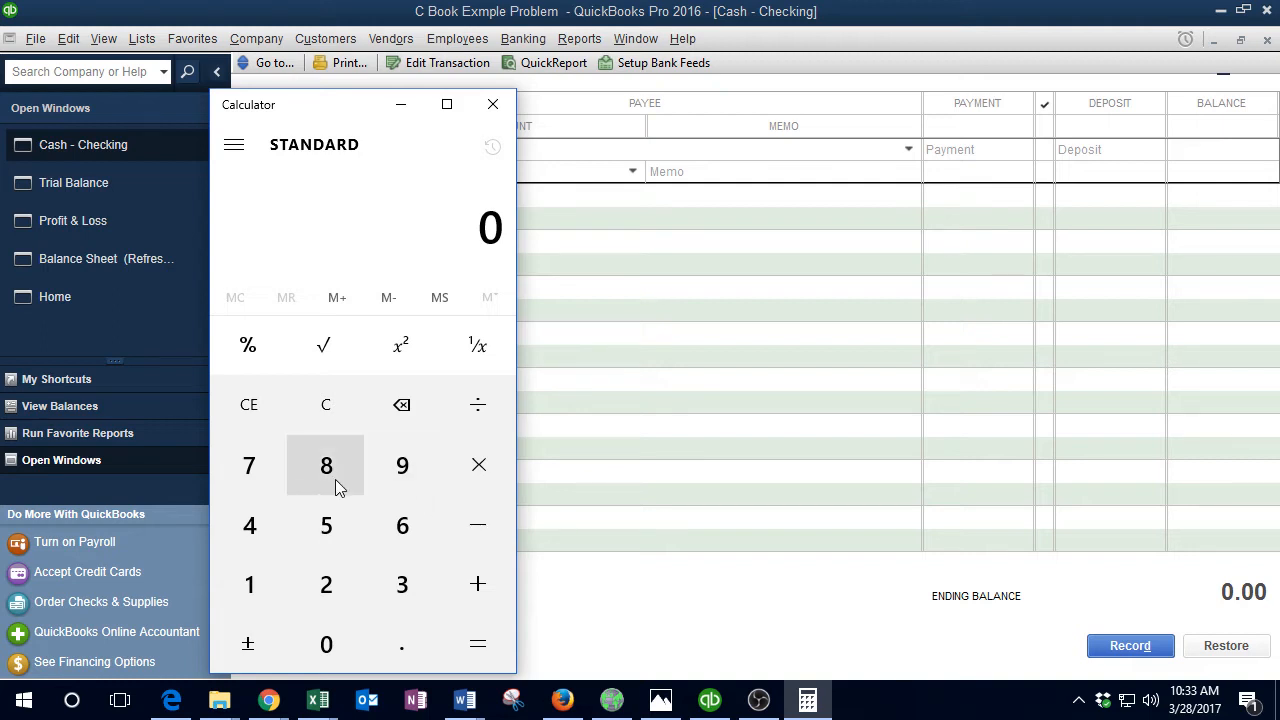
type("88")
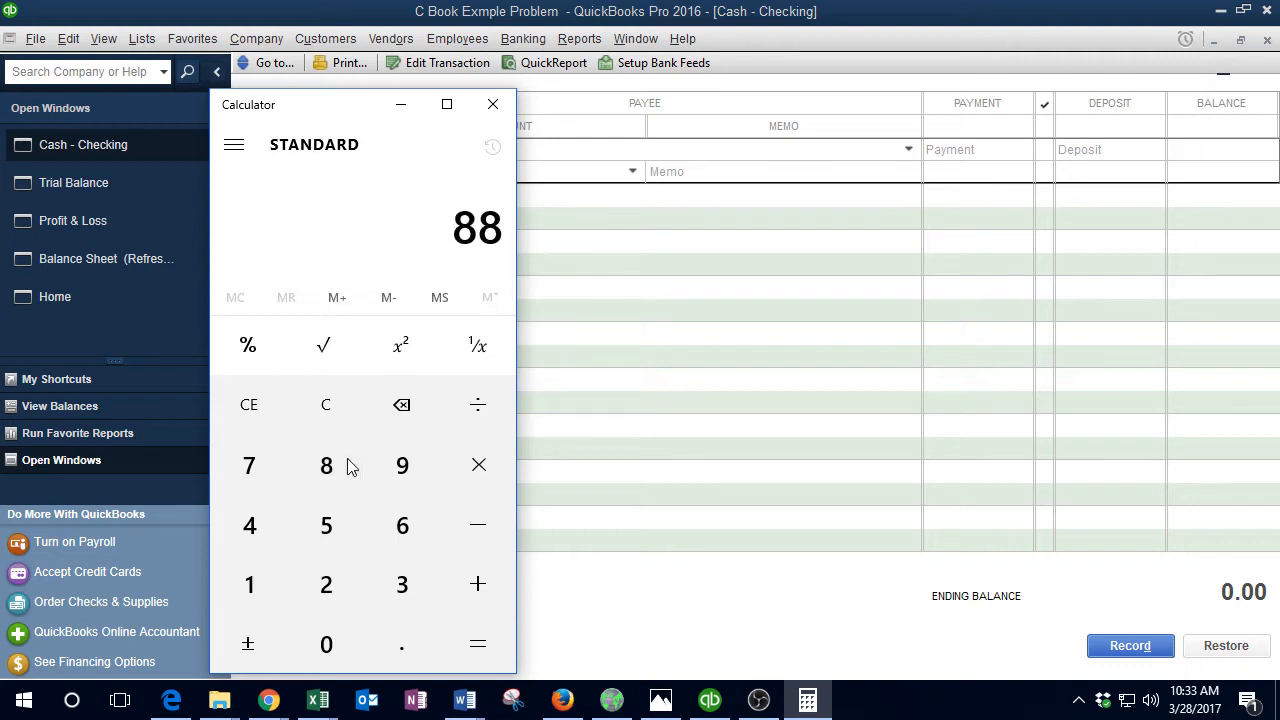
type("*24")
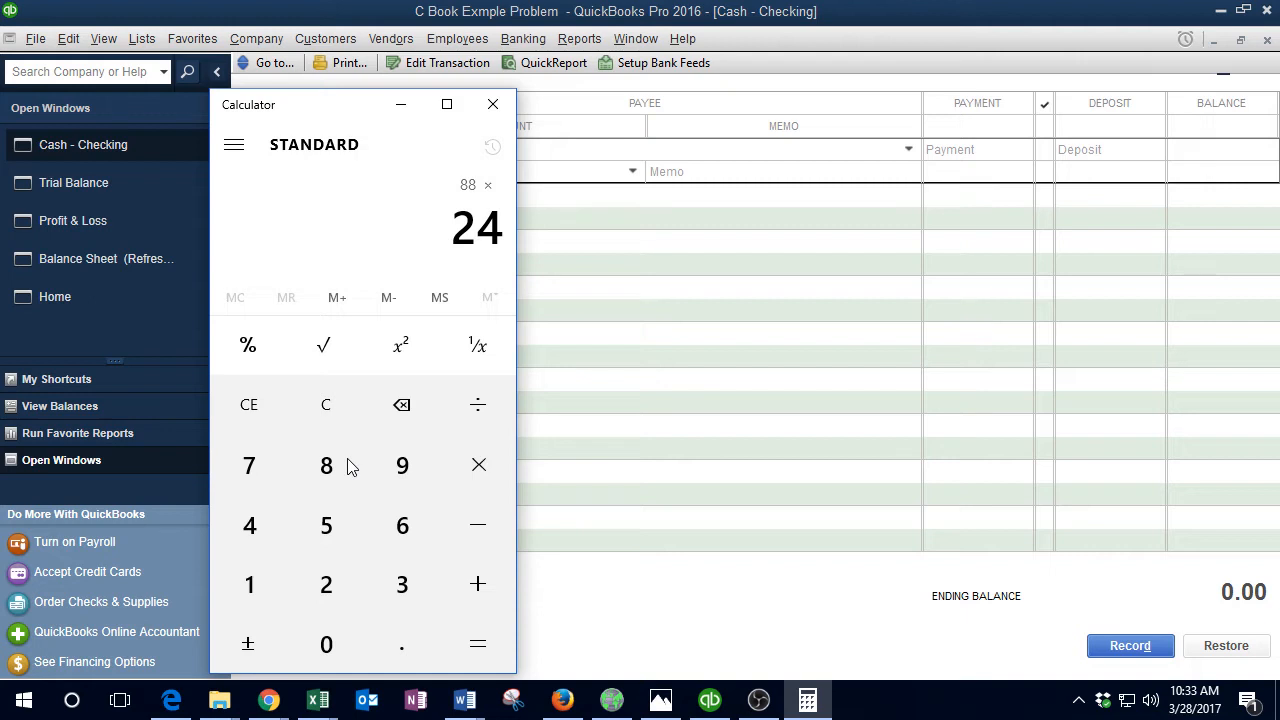
key("Return")
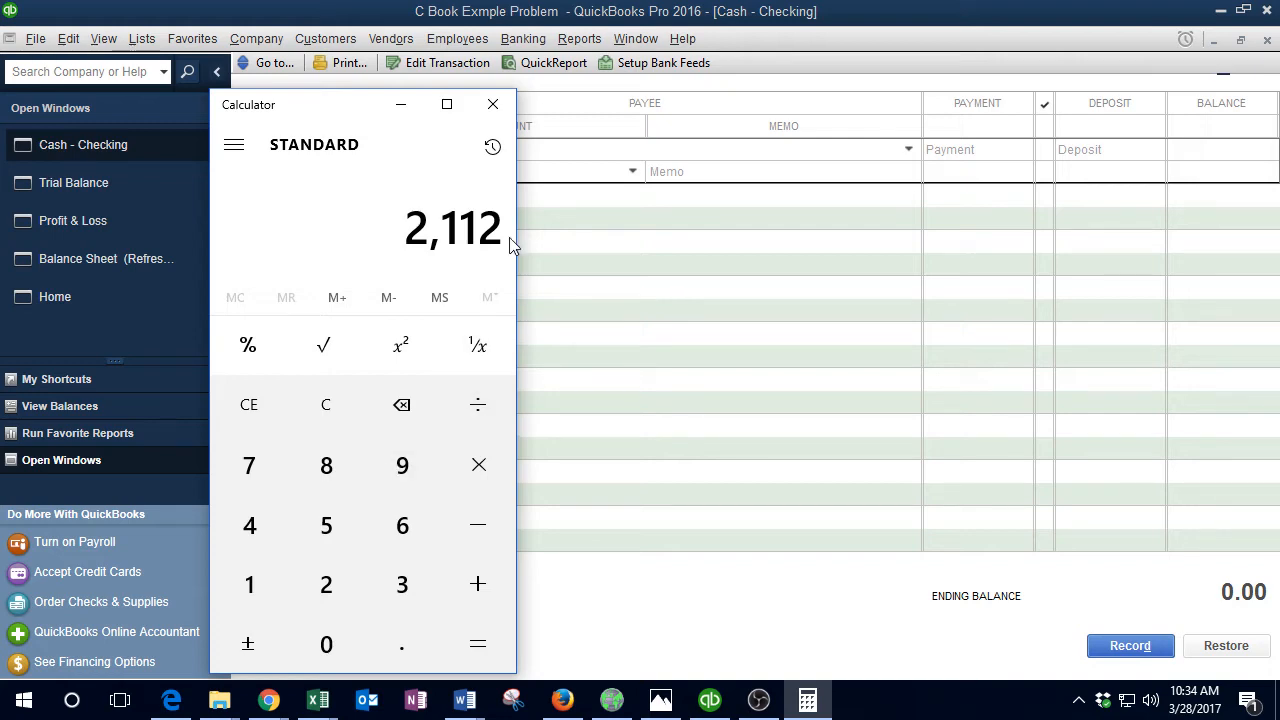
left_click(493, 104)
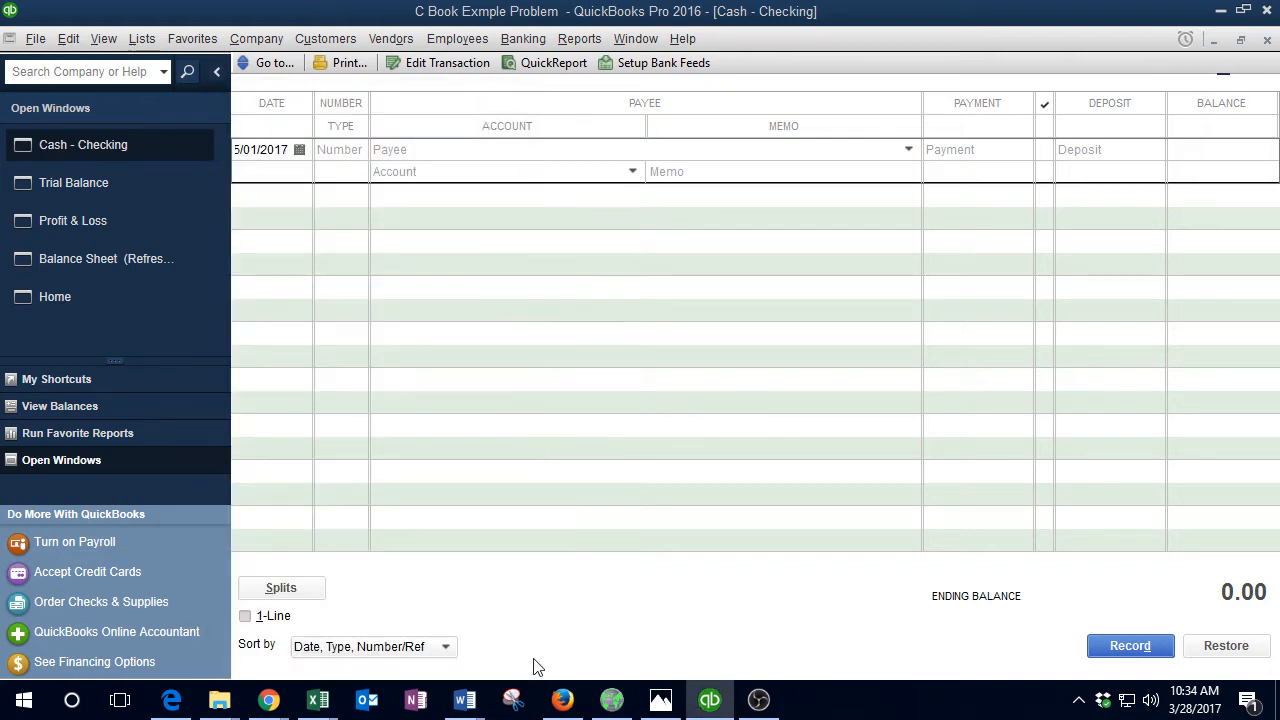
Step: Switch to the Live Comp serv prob pres worksheet in Excel and review the blank journal entry columns
mouse_move(318, 700)
left_click(375, 666)
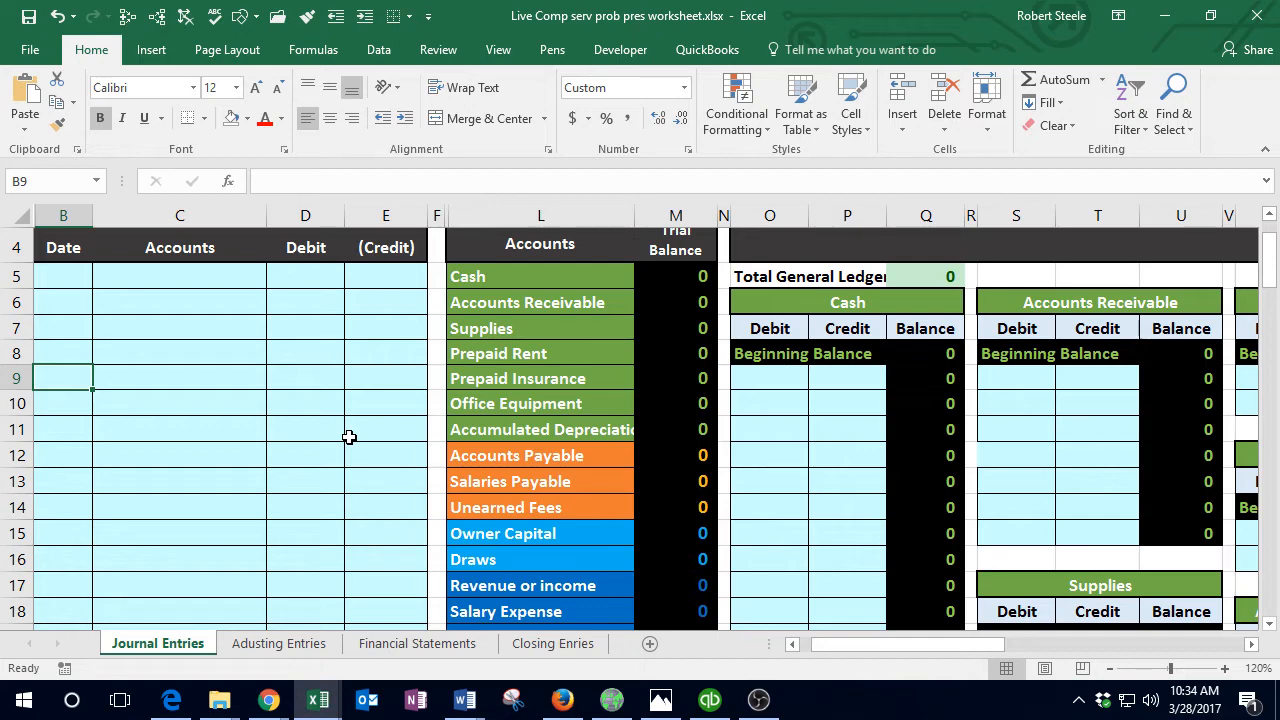
scroll(349, 437, "up", 1)
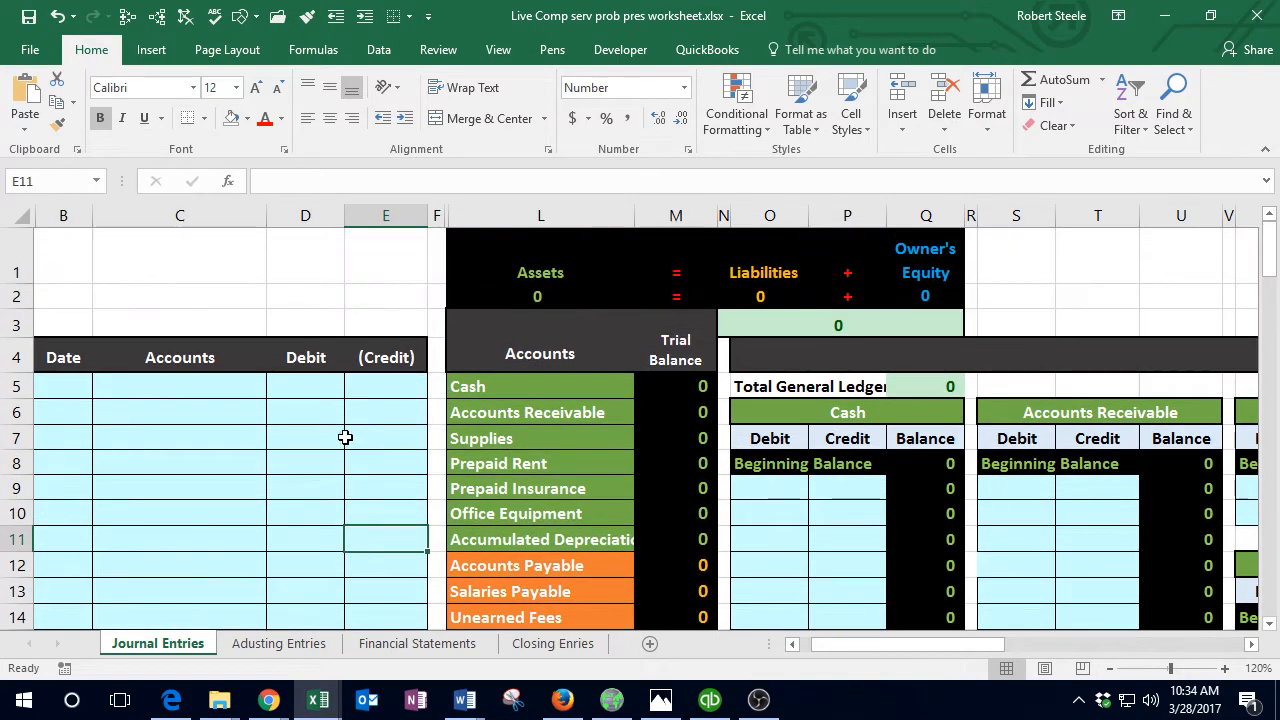
left_click(291, 445)
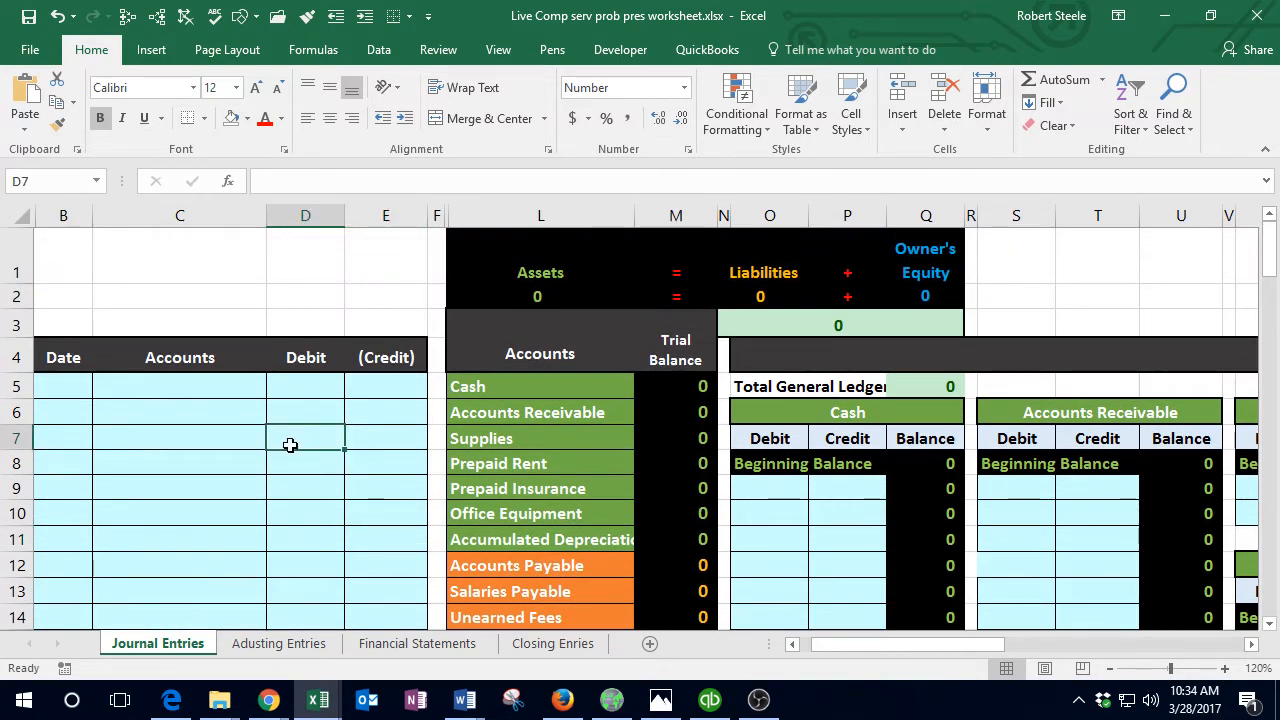
key("Left")
key("Left")
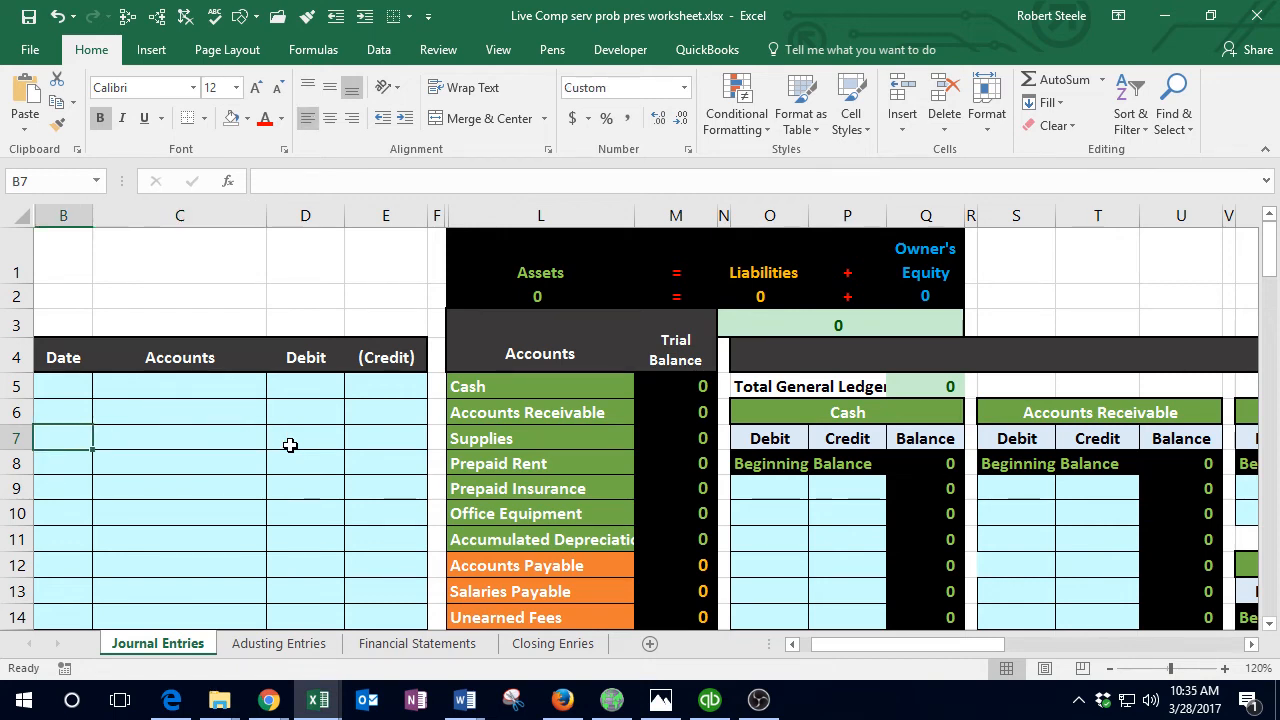
Step: Examine the Cash general ledger headings, the Accounts Receivable trial balance formula and the list of accounts
key("Right")
key("Right")
key("Right")
key("Right")
key("Right")
key("Right")
key("Right")
key("Right")
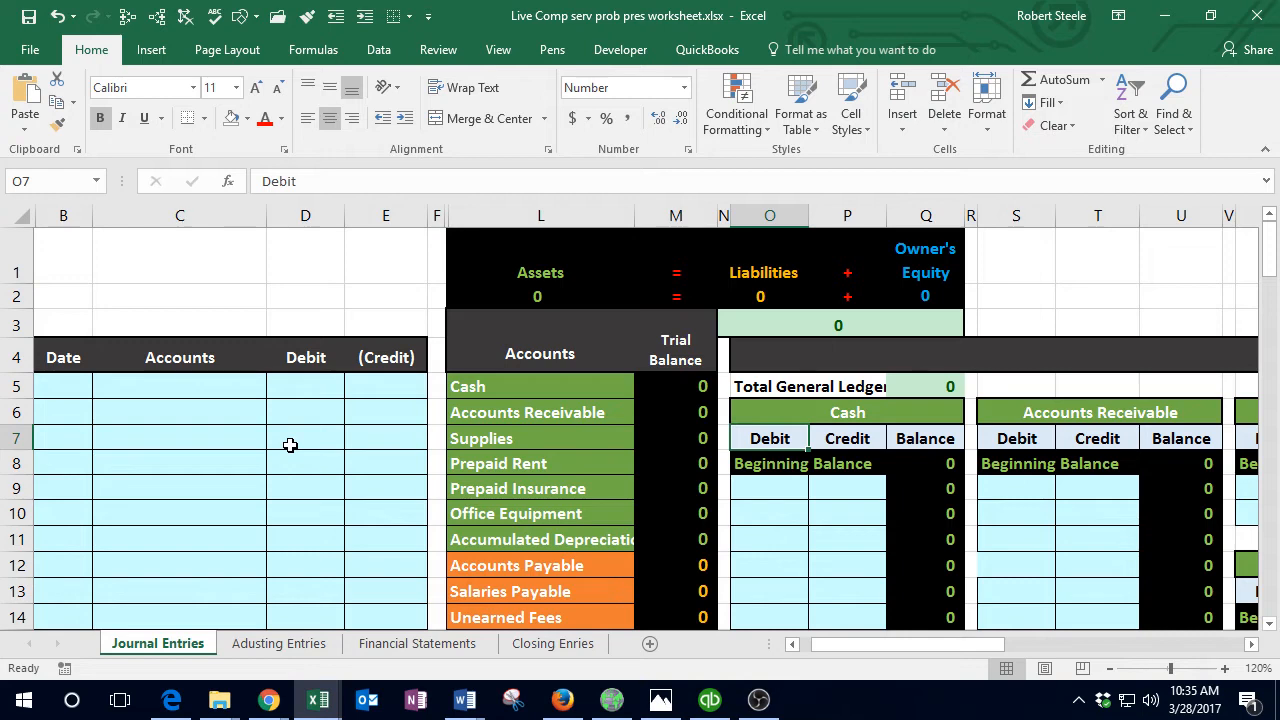
left_click(679, 411)
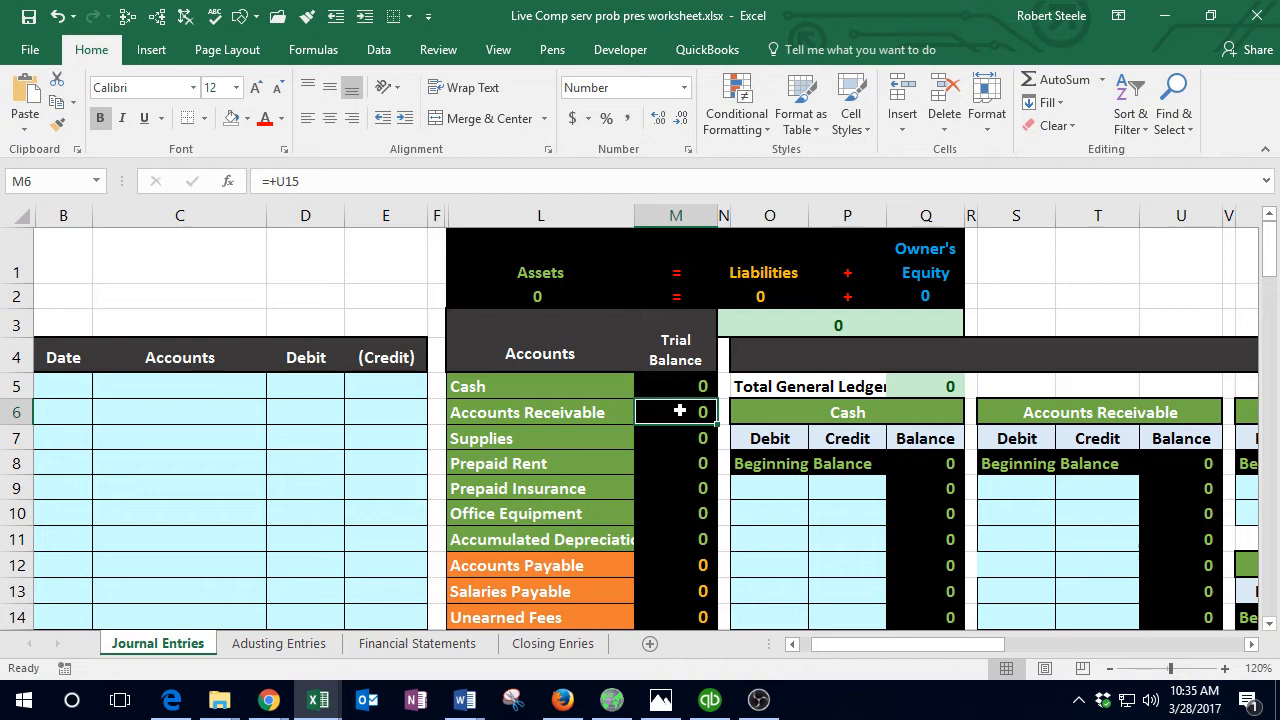
left_click(580, 398)
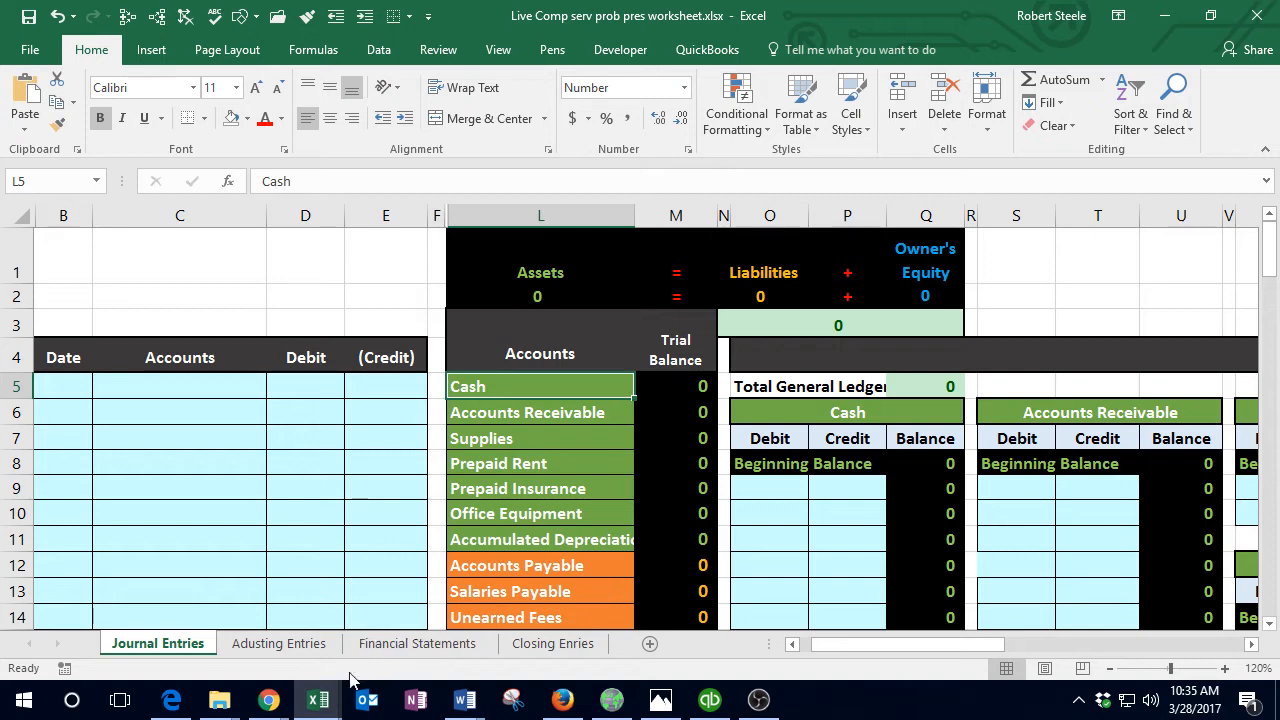
Step: Open the Data.xlsx transaction list and select the "Owner invests cash" transaction in B2
left_click(323, 703)
left_click(258, 638)
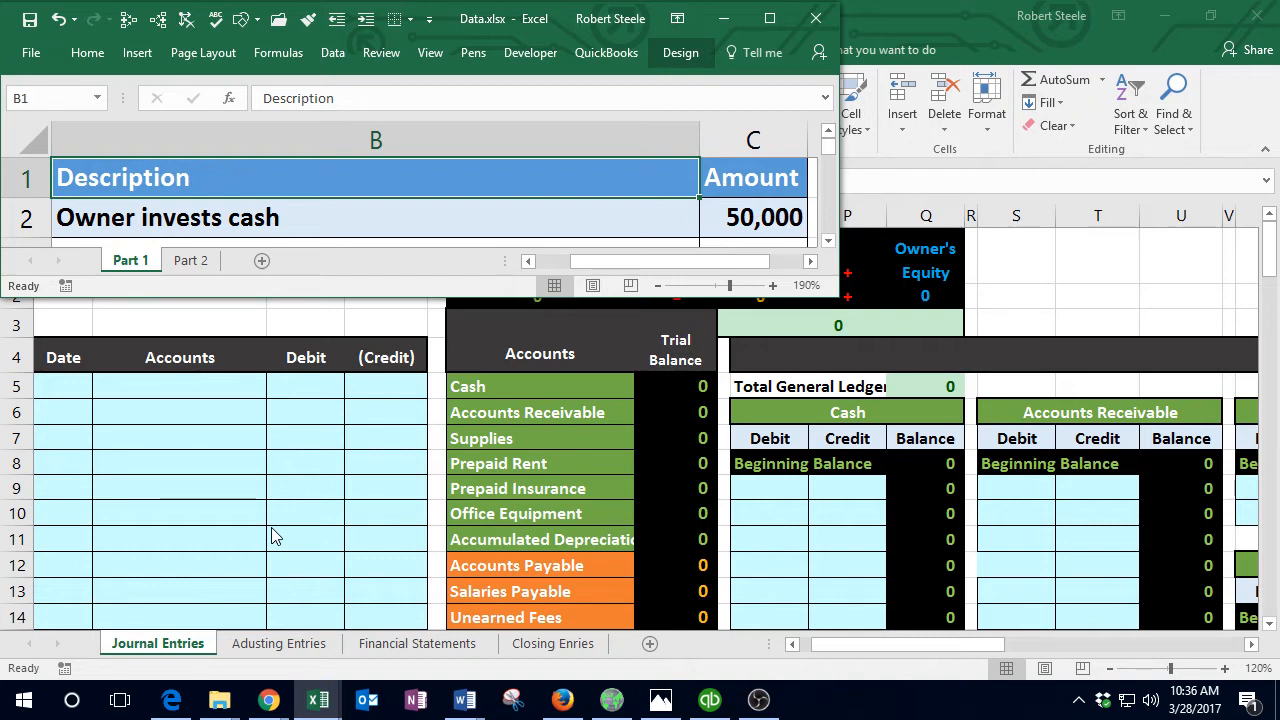
left_click(236, 214)
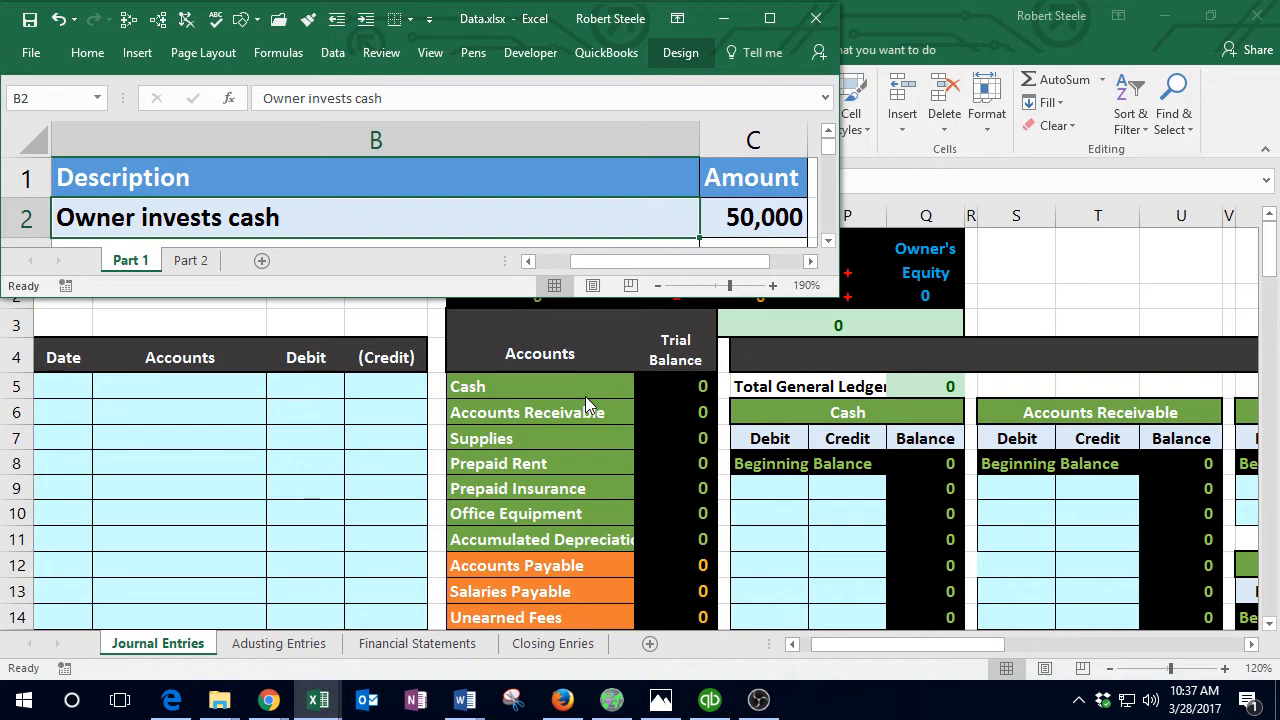
Step: Return to the journal worksheet and enter the date 5/1 in the first journal entry row, cell B5
left_click(585, 396)
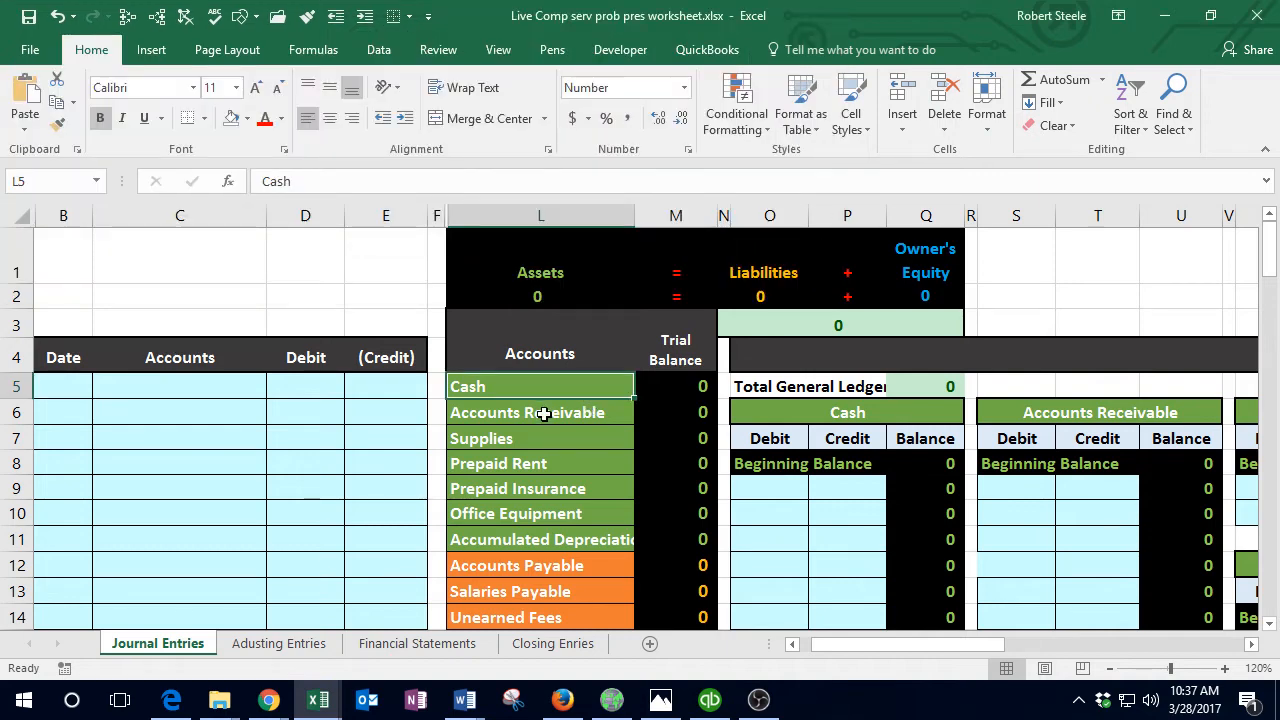
key("Left")
key("Left")
key("Left")
key("Left")
key("Left")
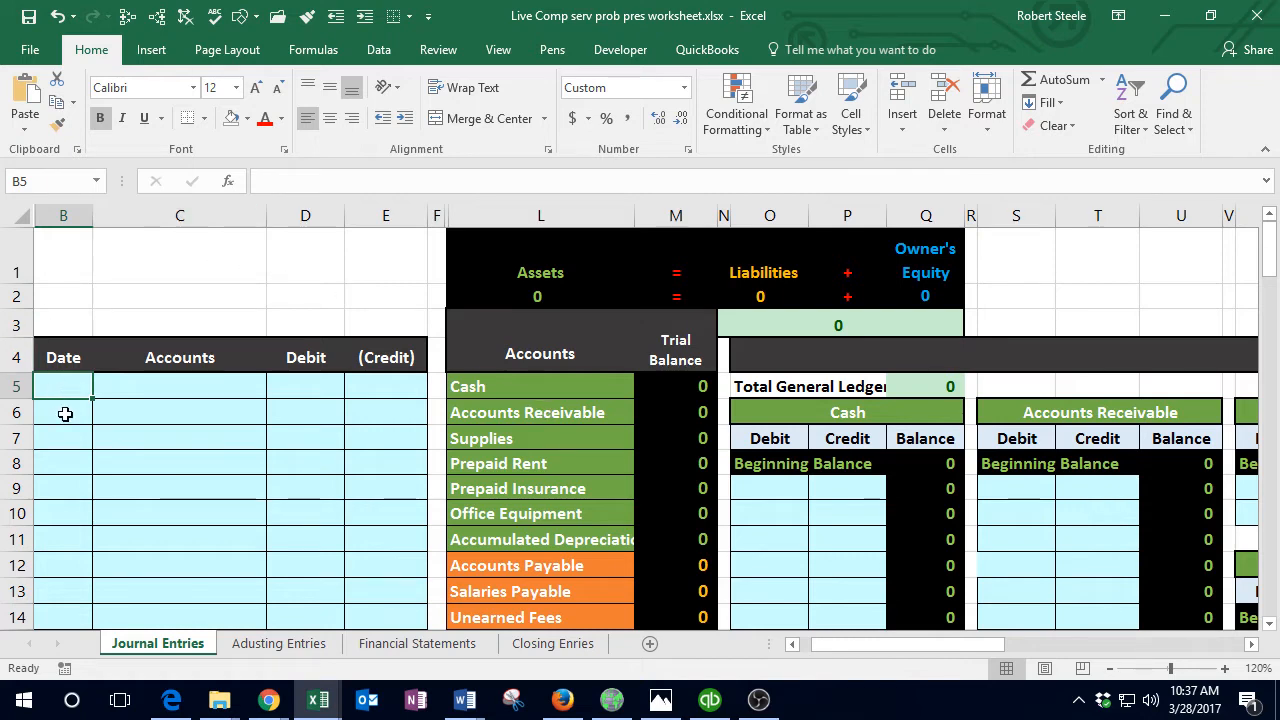
type("5/1")
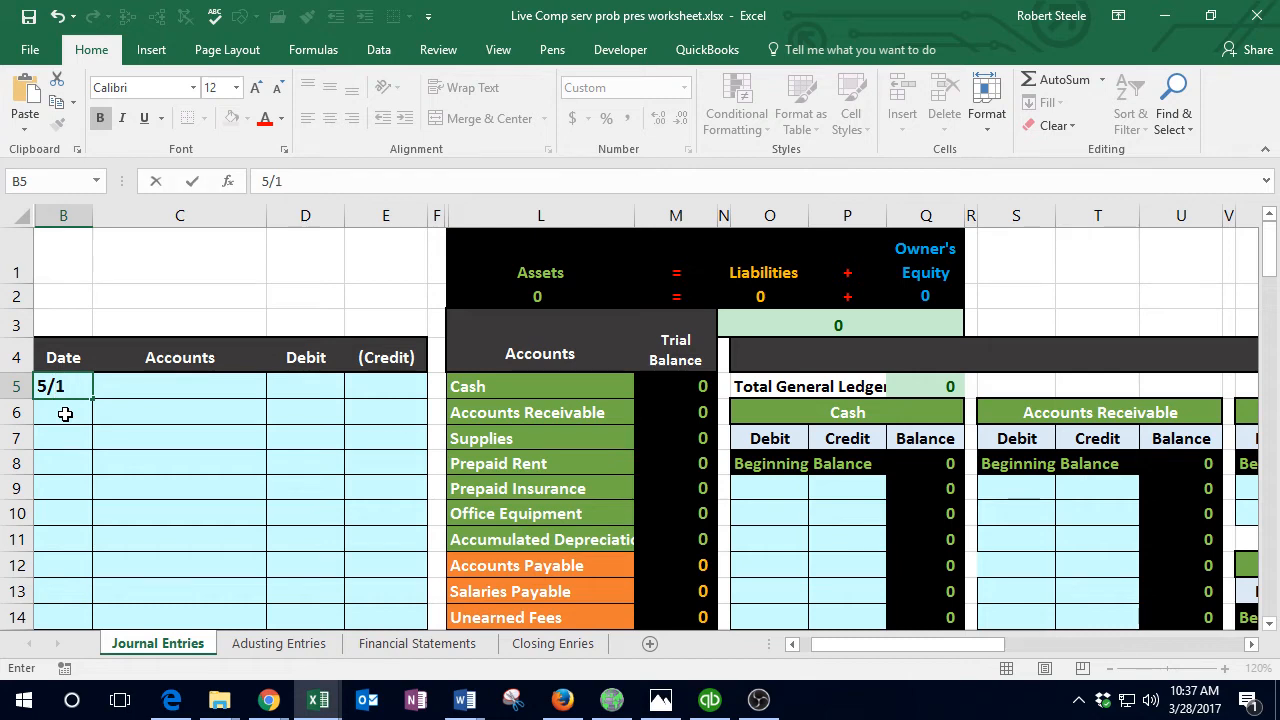
key("Return")
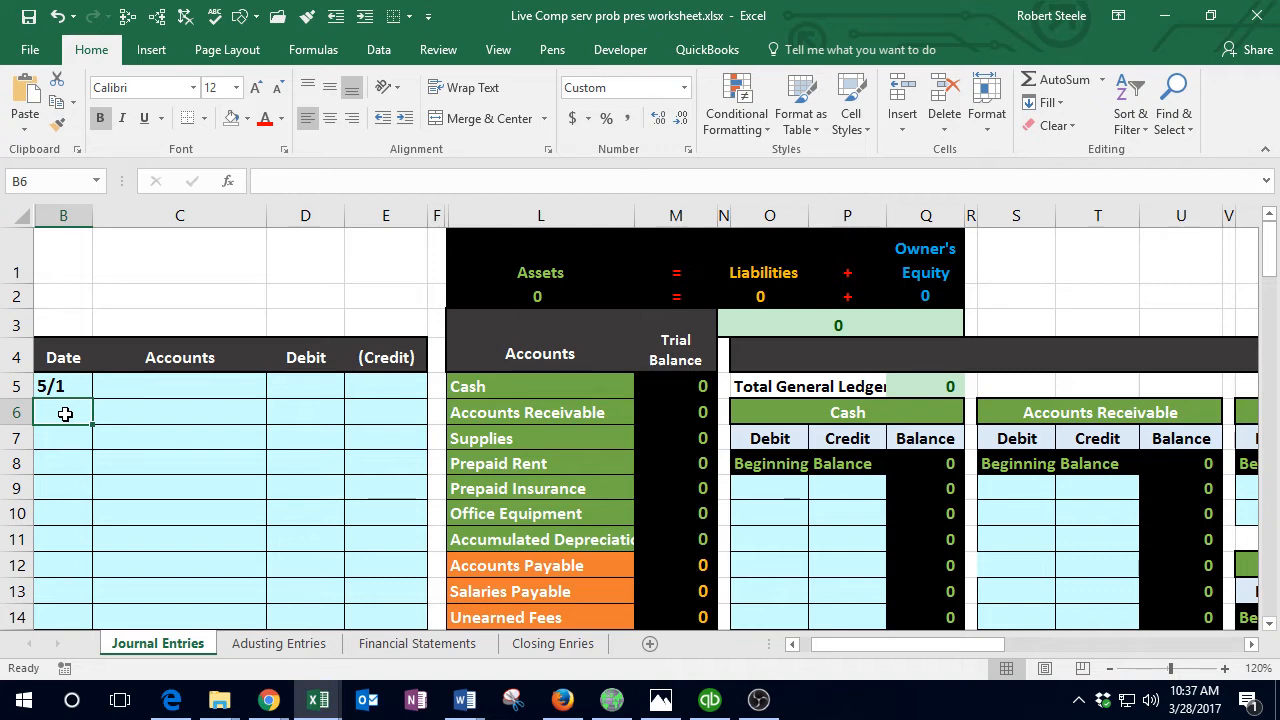
left_click(124, 390)
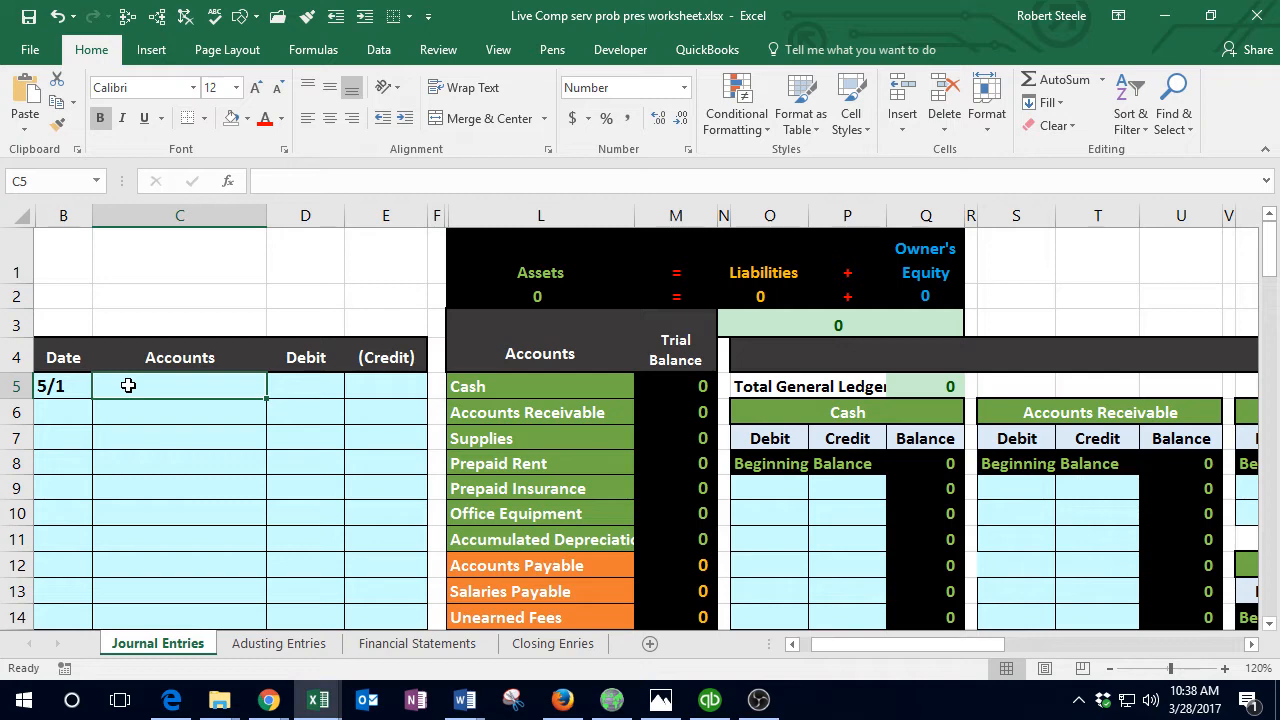
type("Cash")
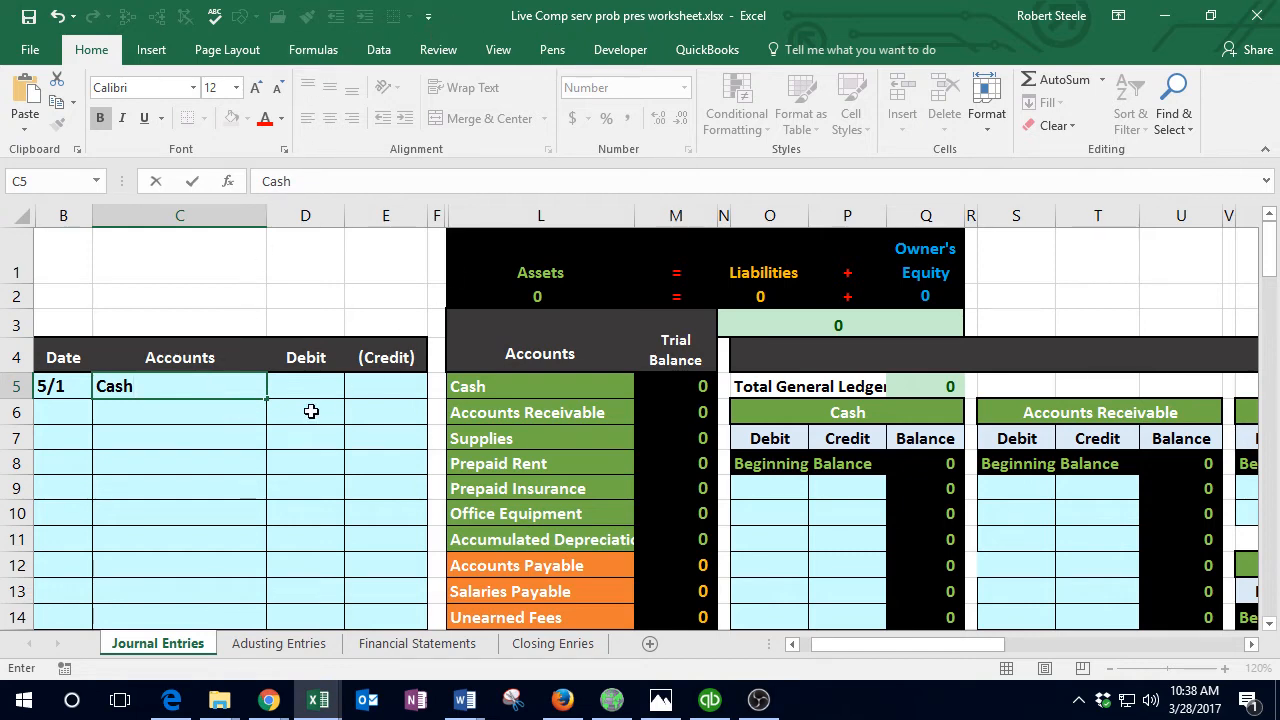
key("Return")
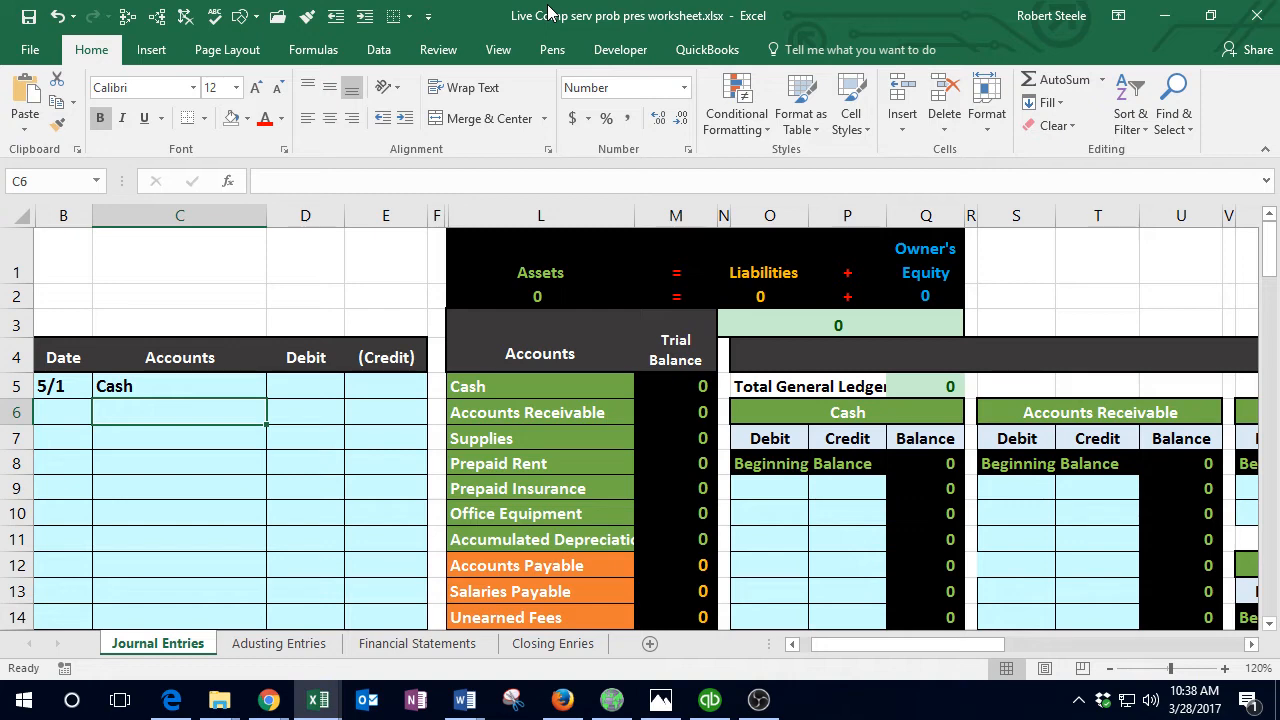
left_click(221, 383)
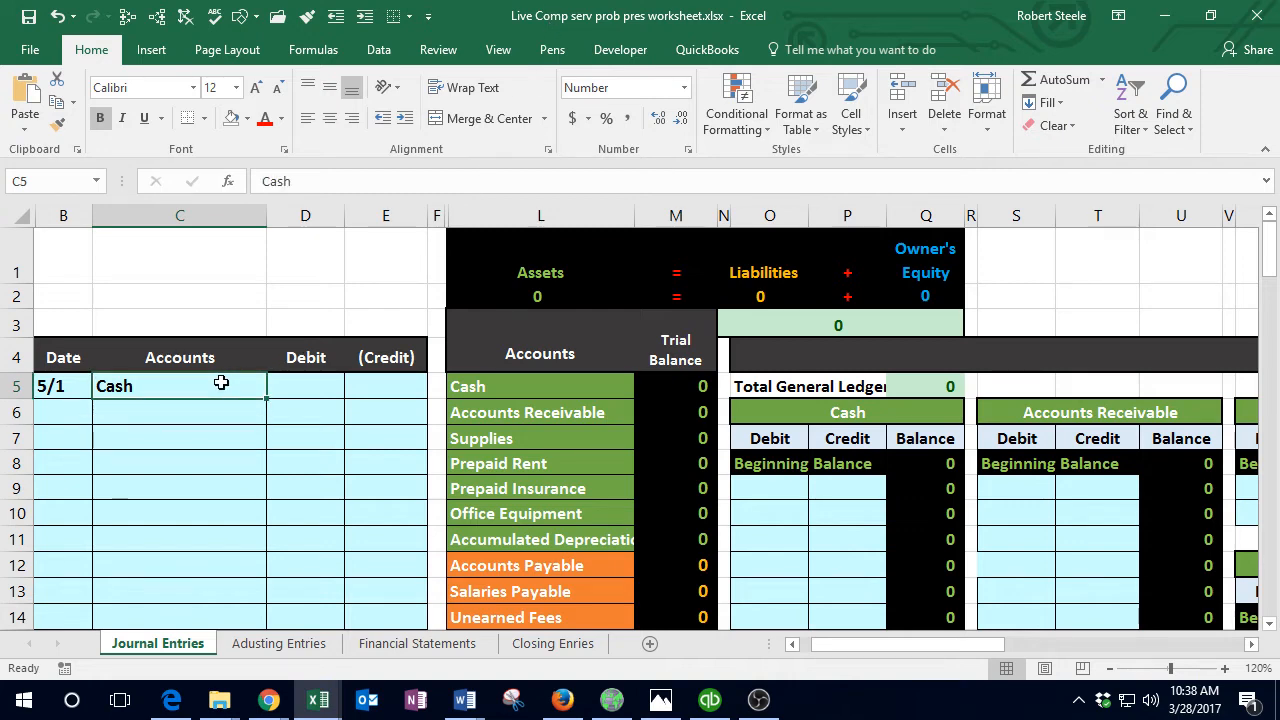
key("Delete")
Step: Copy the Cash account name from L5 in the accounts list and paste it as values only into C5
left_click(508, 386)
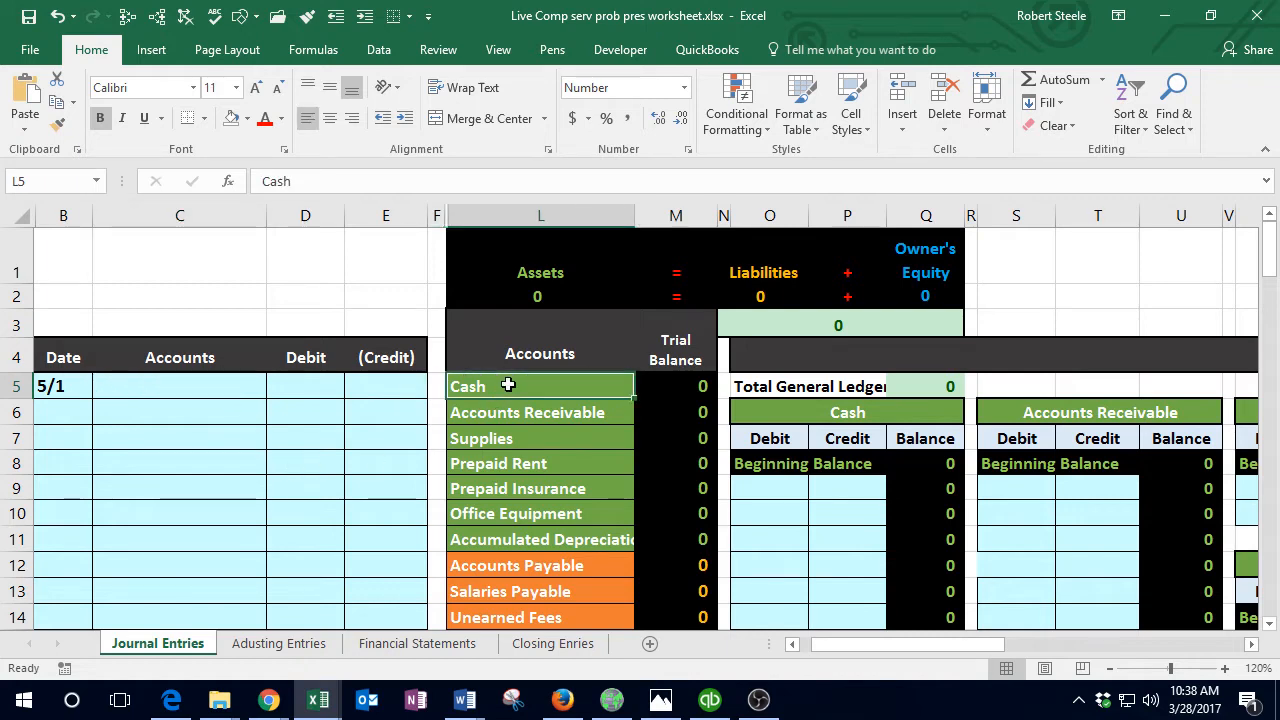
right_click(508, 385)
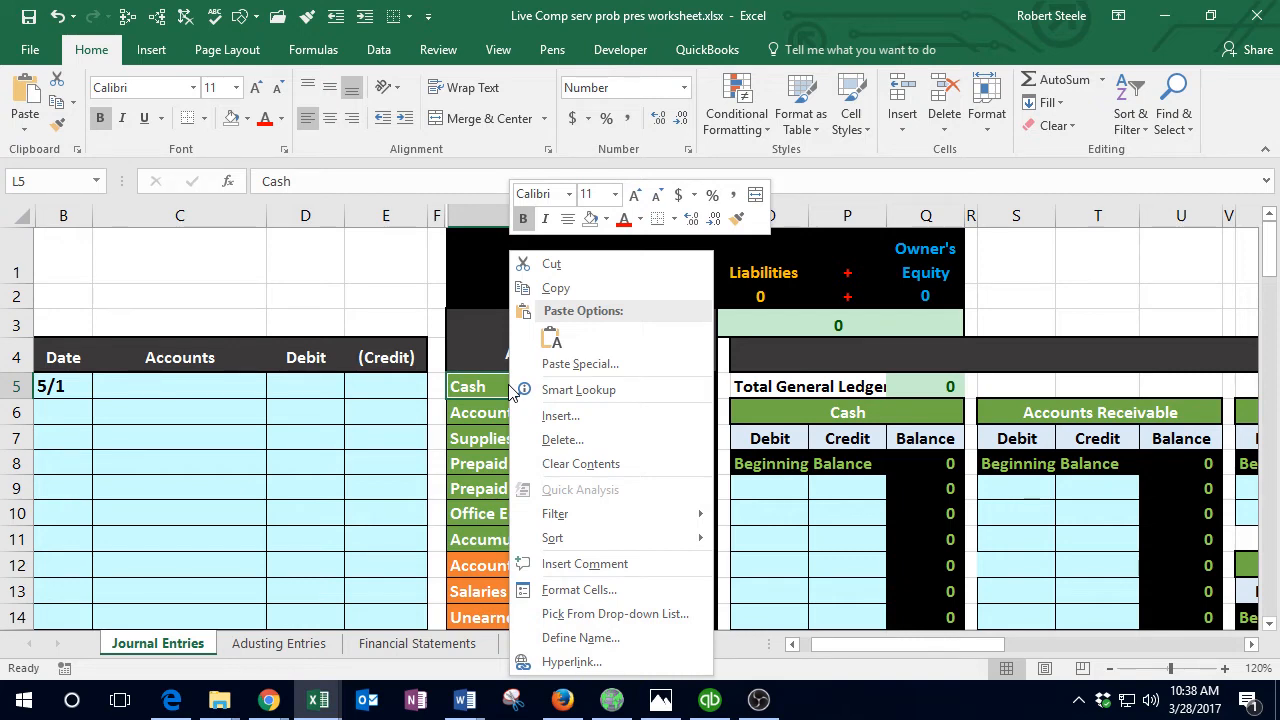
left_click(556, 289)
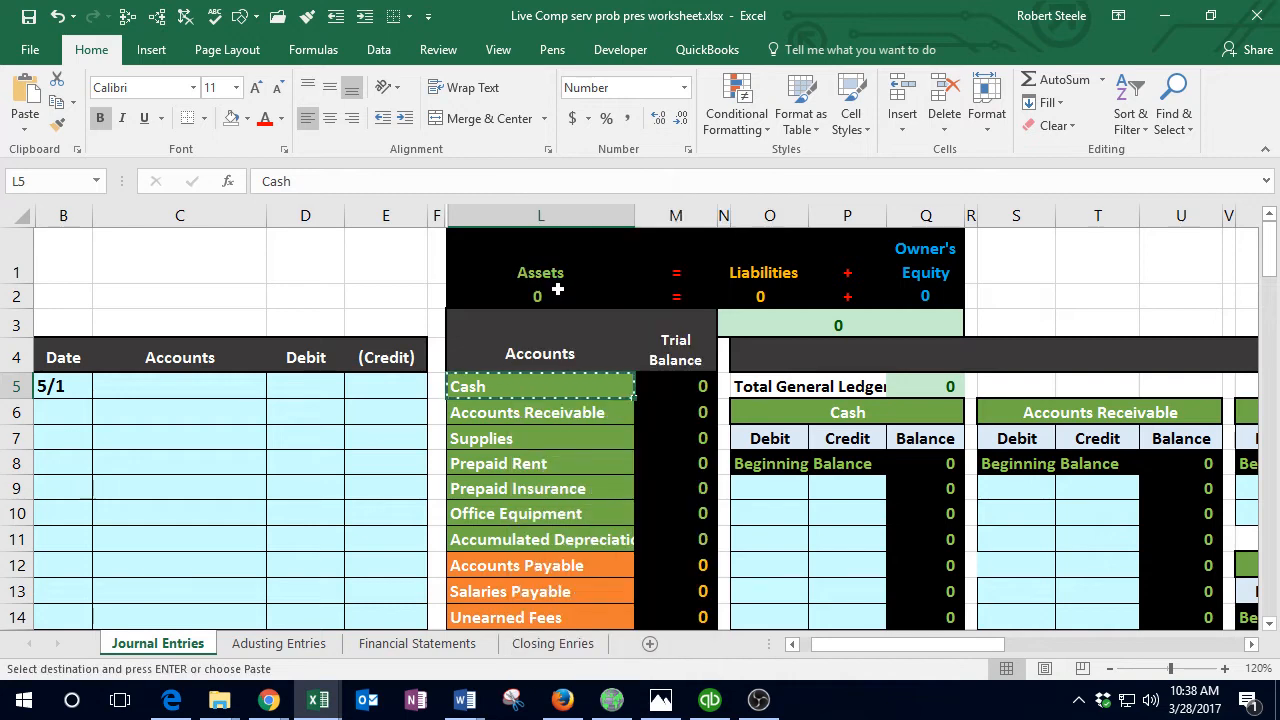
left_click(175, 390)
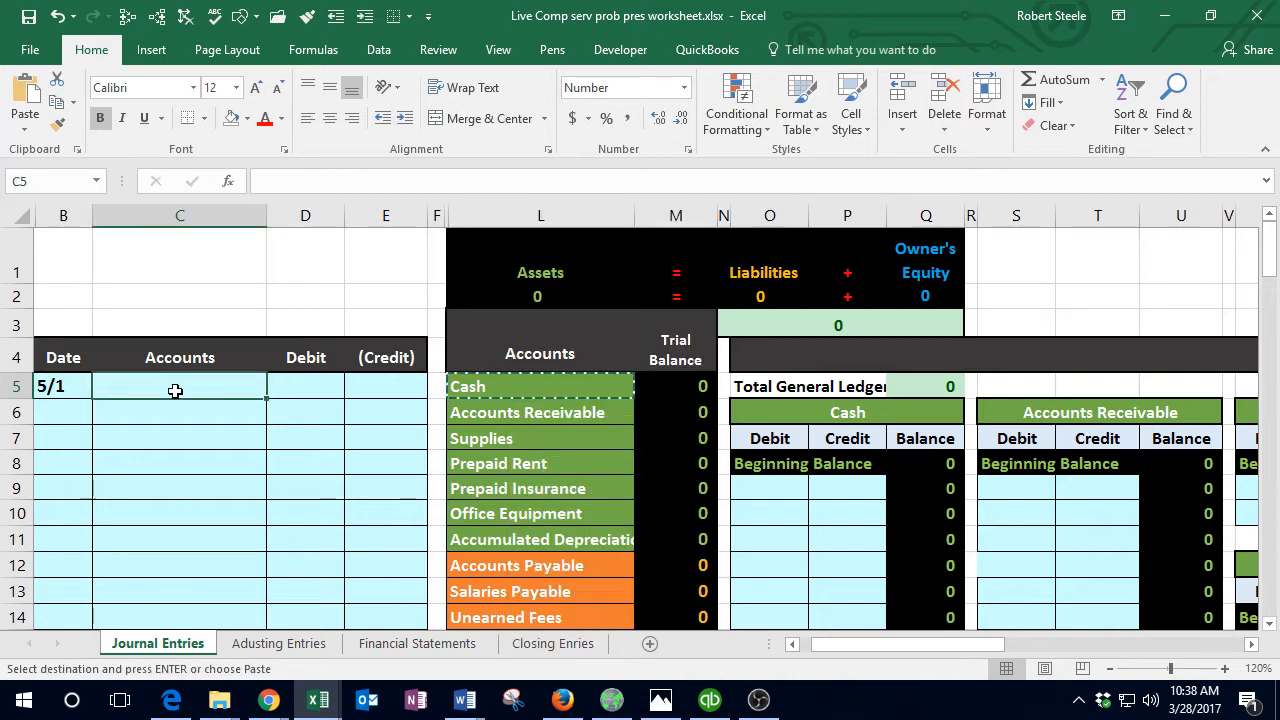
right_click(176, 390)
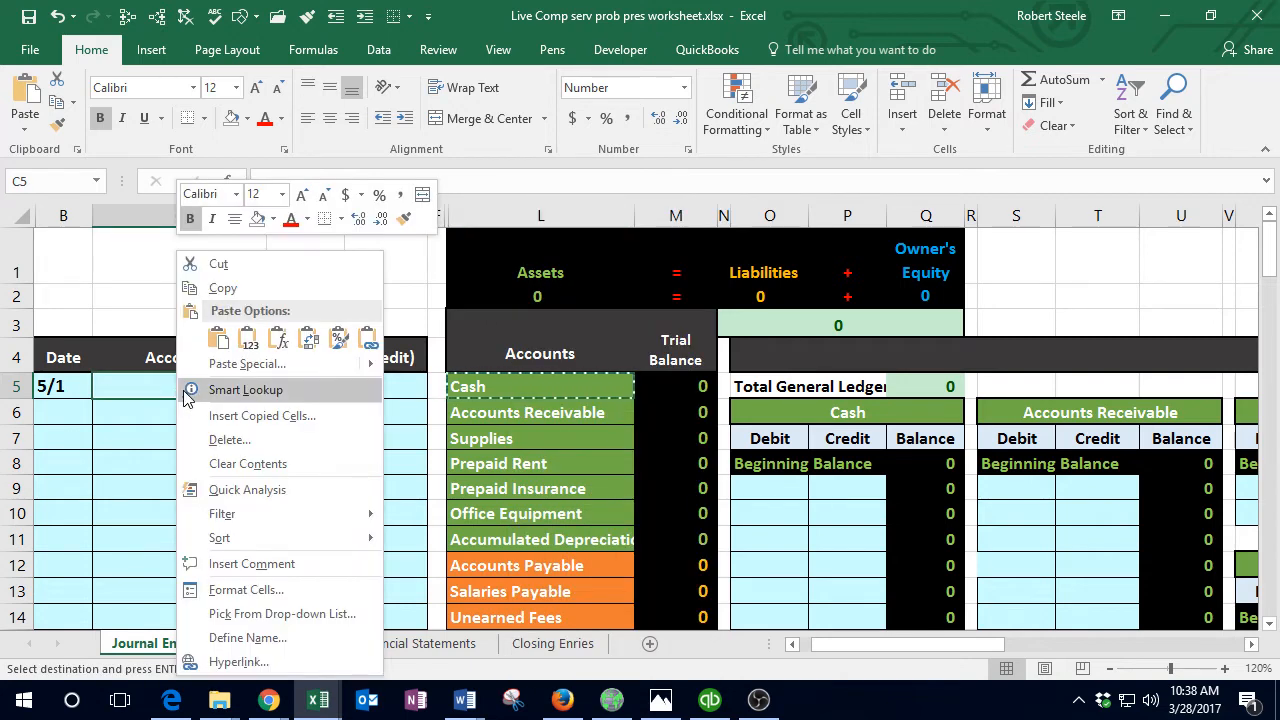
left_click(247, 340)
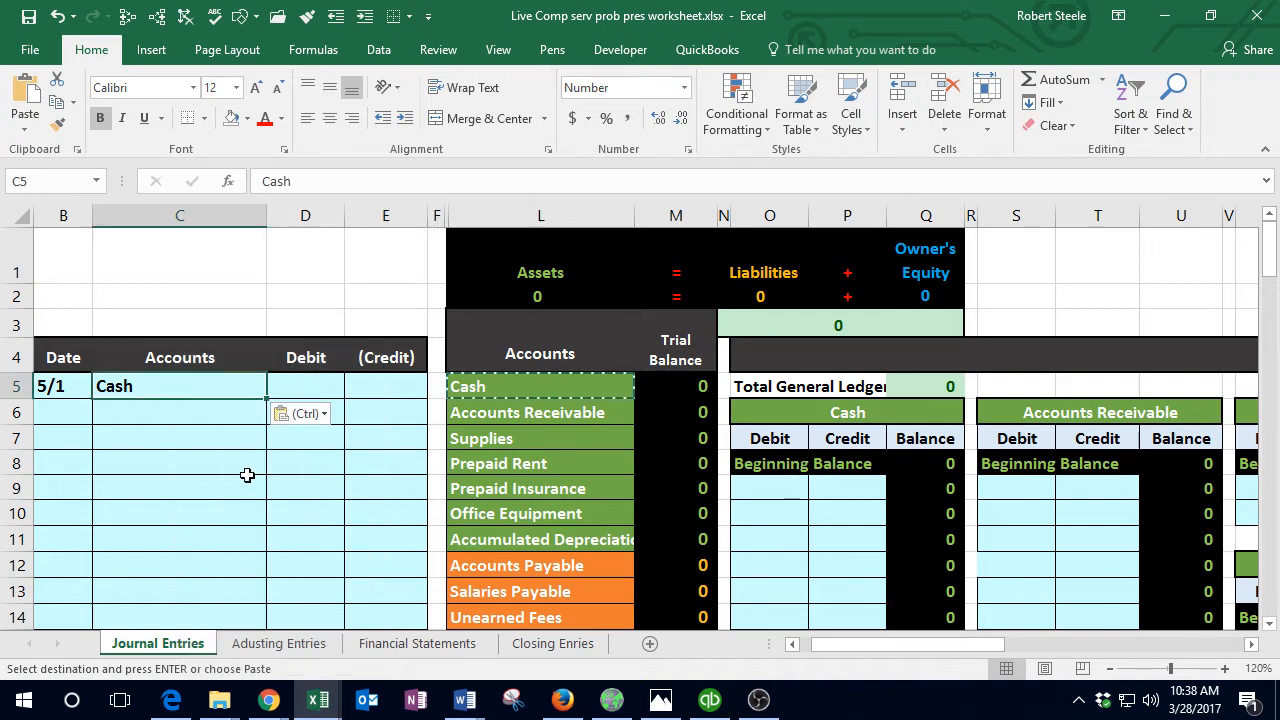
Step: Check the owner investment amount in Data.xlsx, and enter 50000 as the Cash debit in D5 of the journal
key("Tab")
left_click(310, 702)
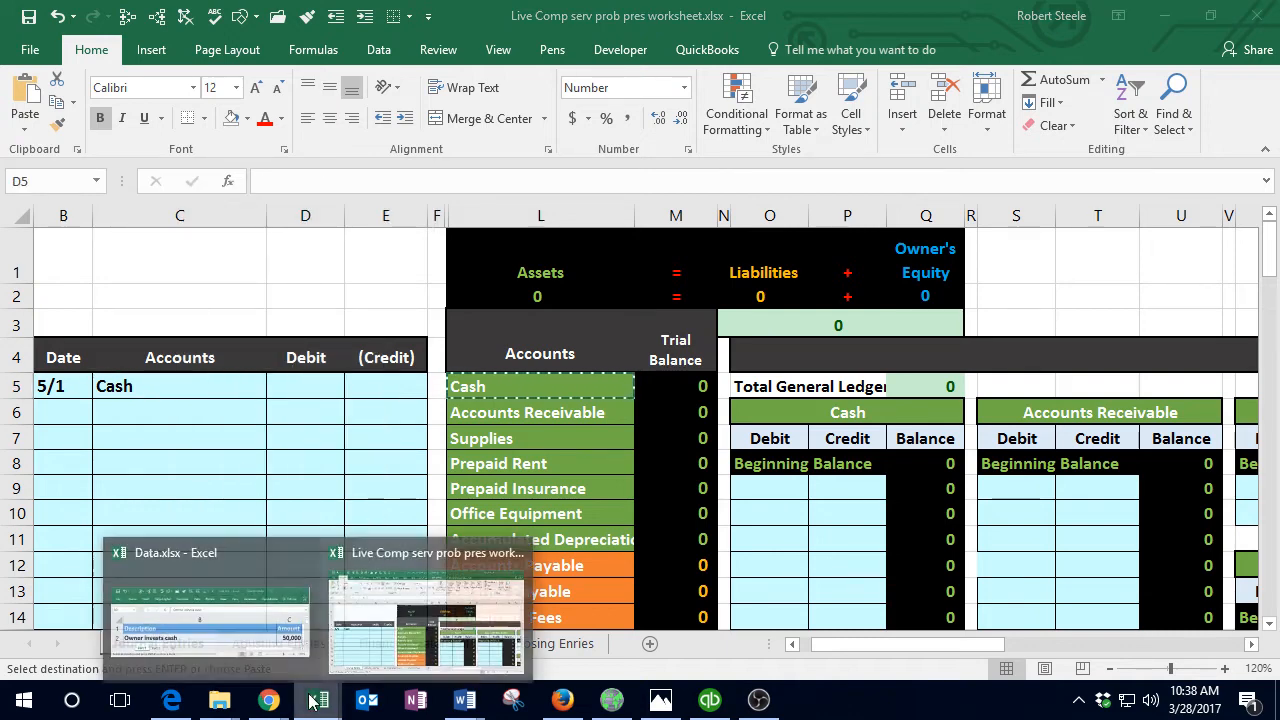
left_click(266, 628)
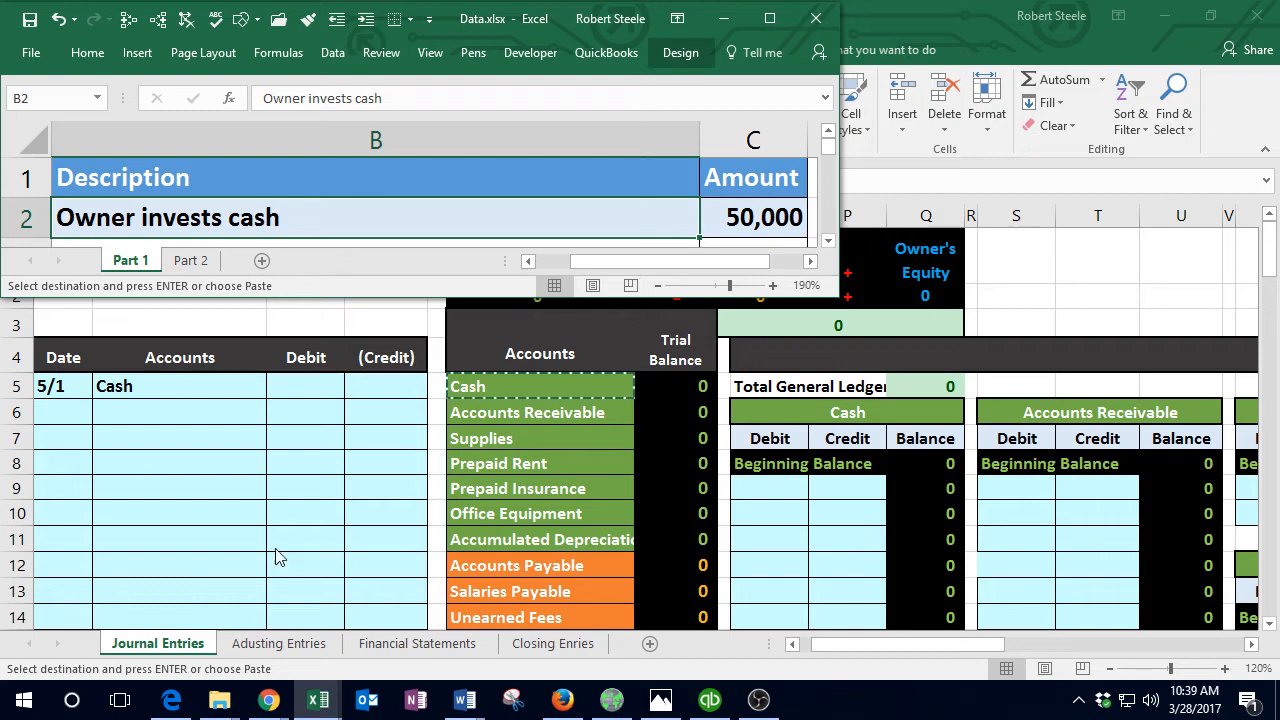
left_click(320, 386)
key("ctrl+v")
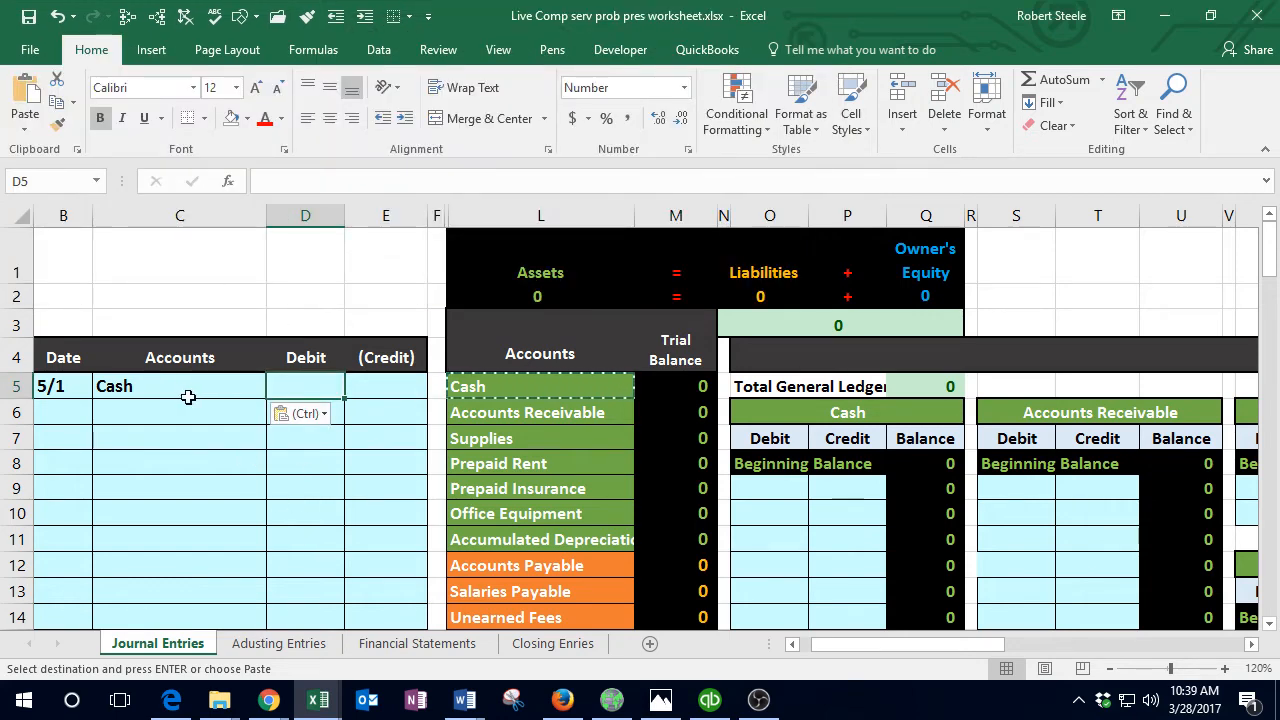
type("50000")
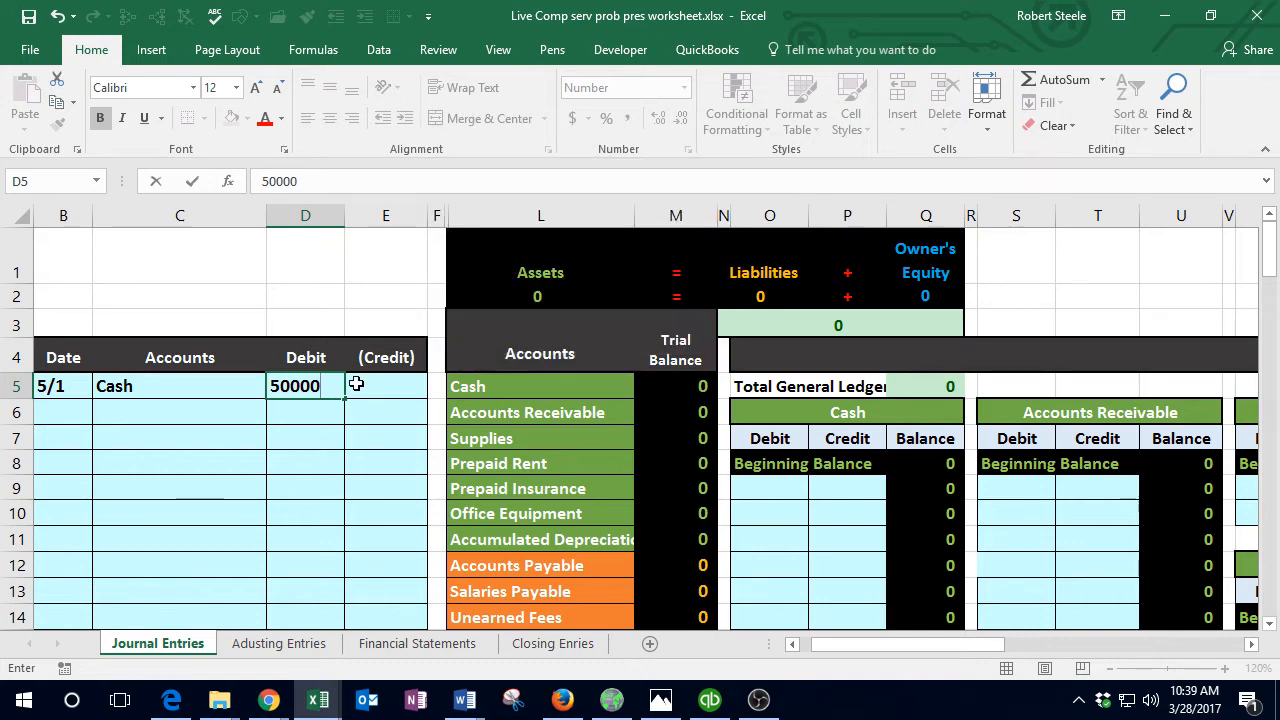
key("Return")
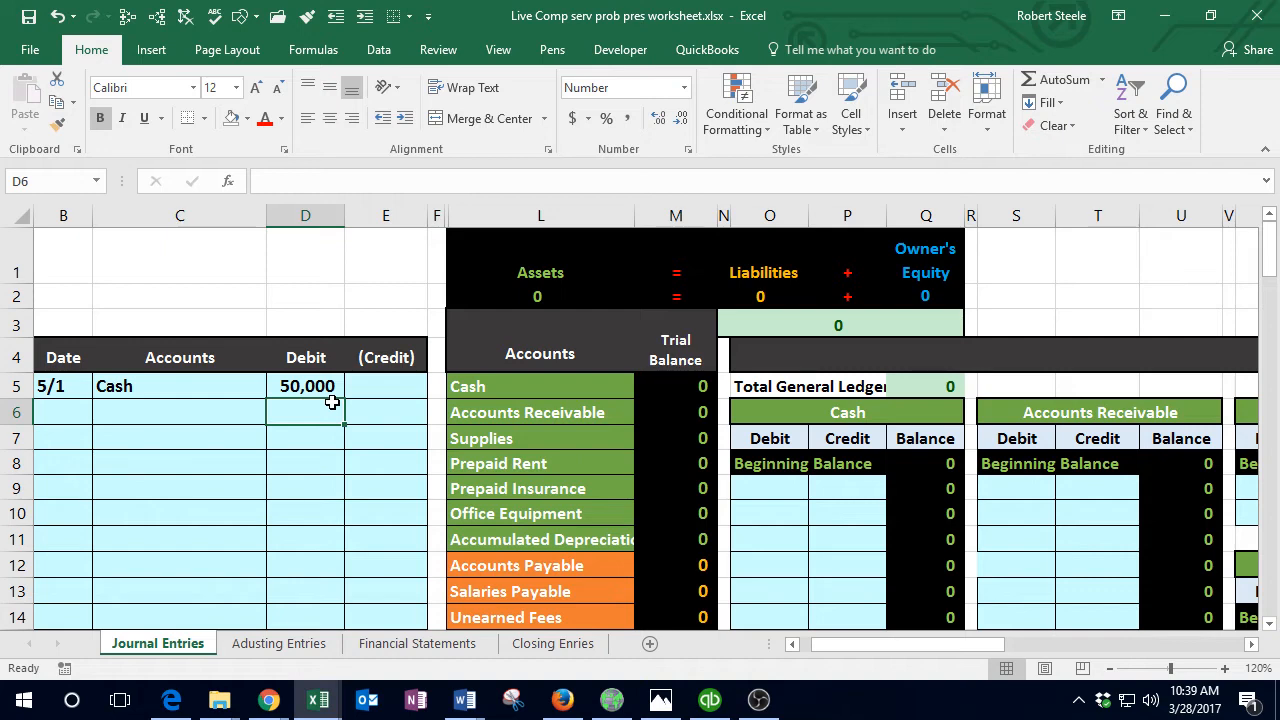
Step: Enter the matching credit of -50000 in E6, on the journal row below Cash
left_click(320, 388)
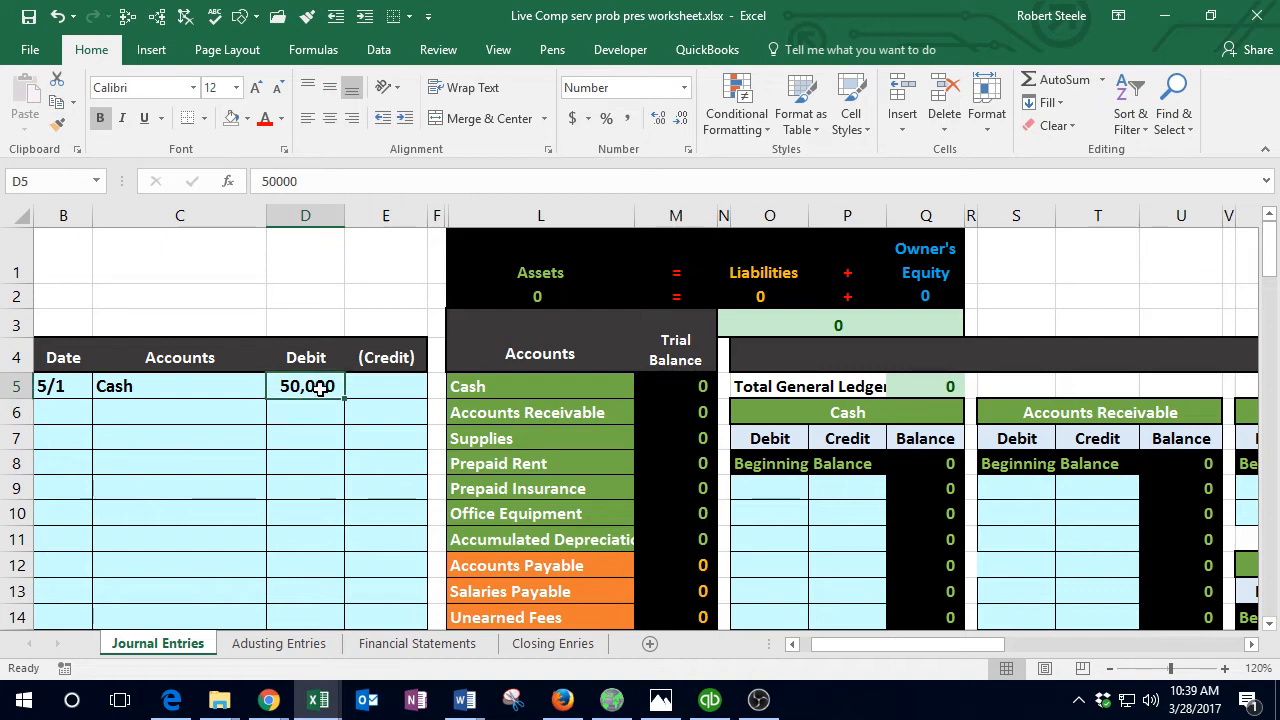
key("Right")
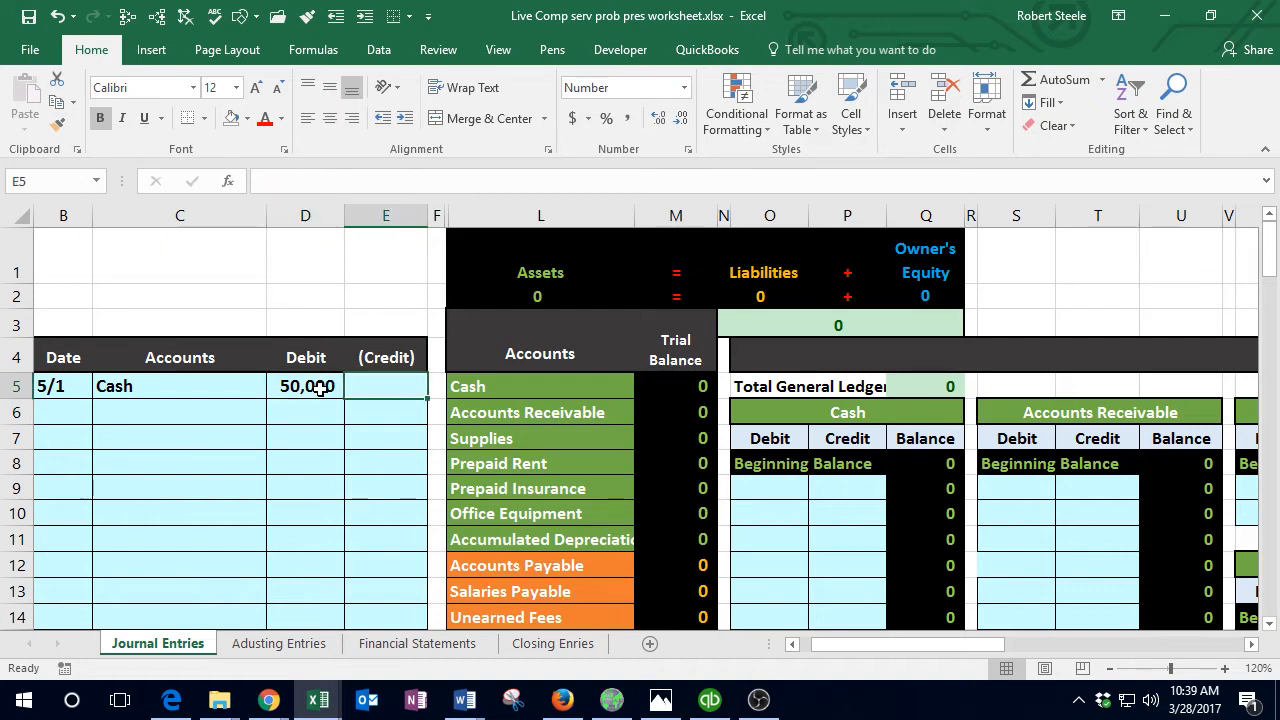
key("Down")
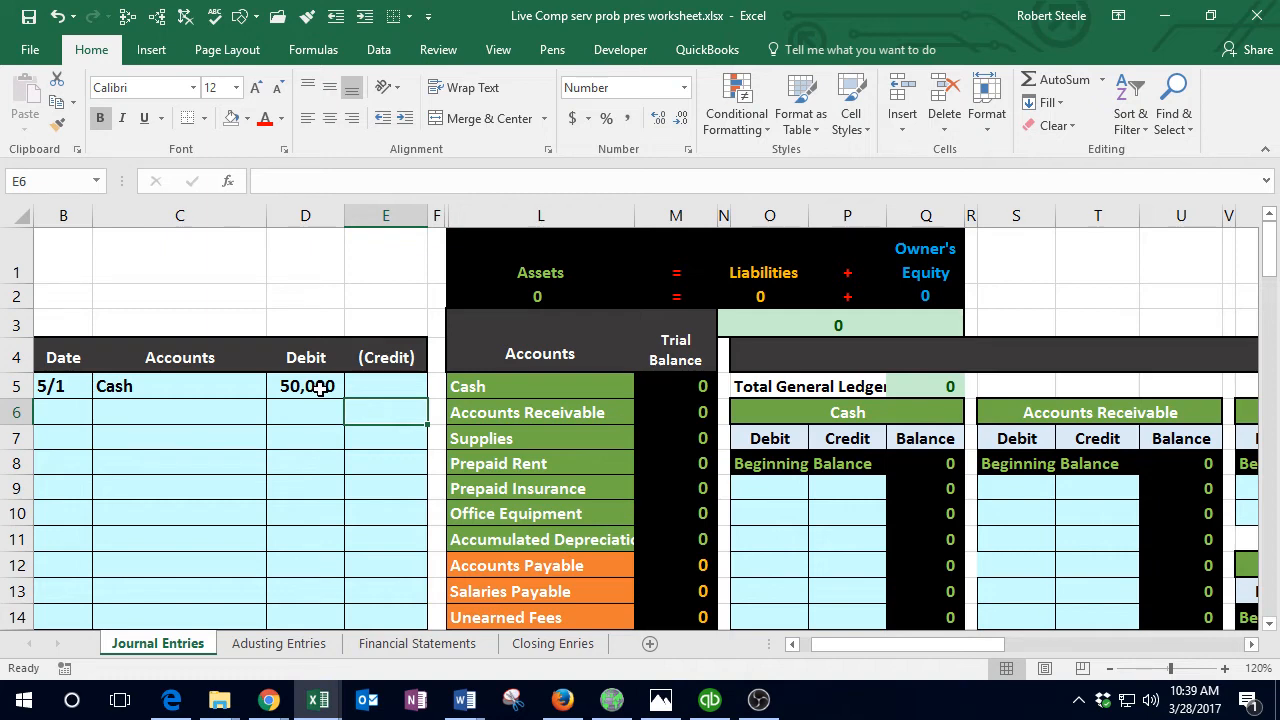
type("-")
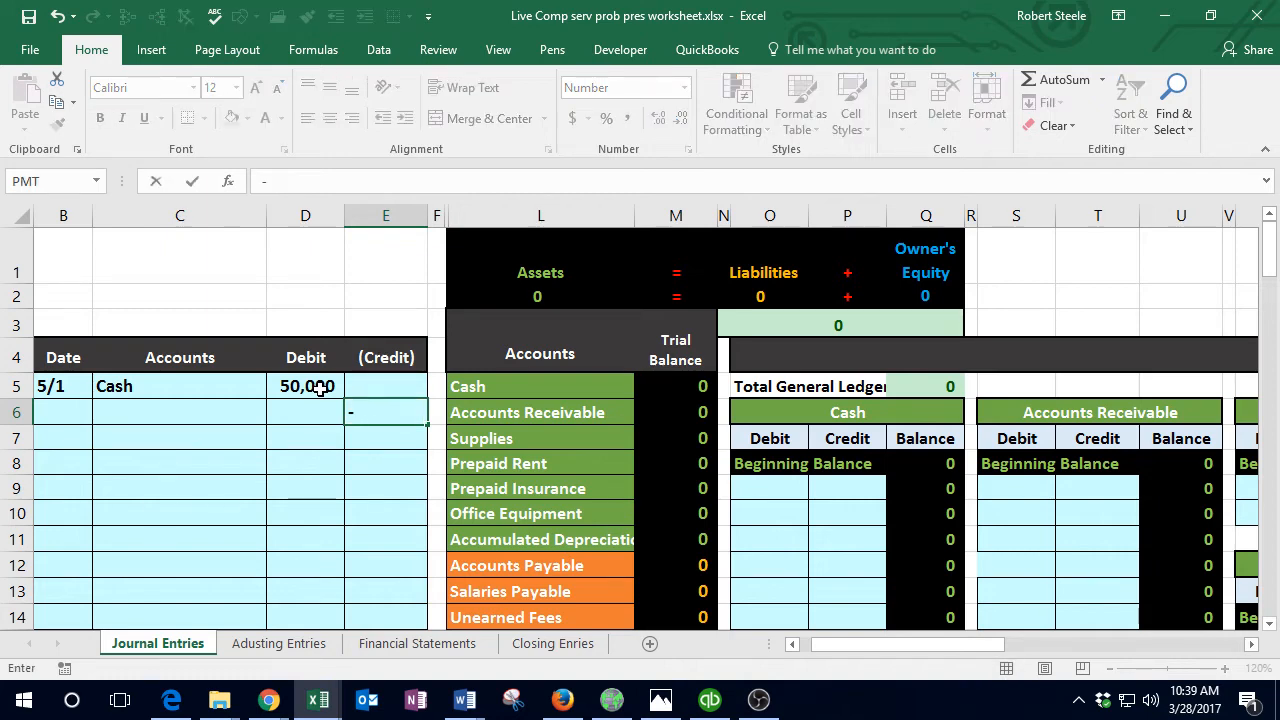
type("50000")
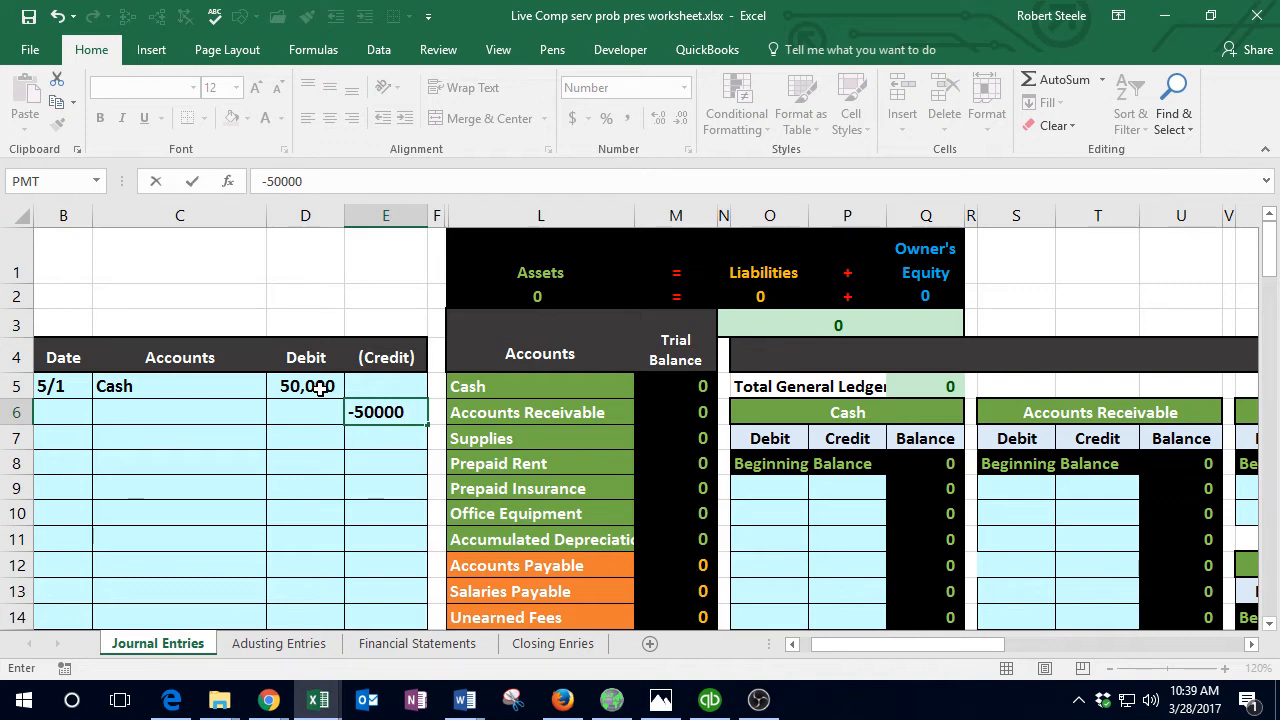
key("Return")
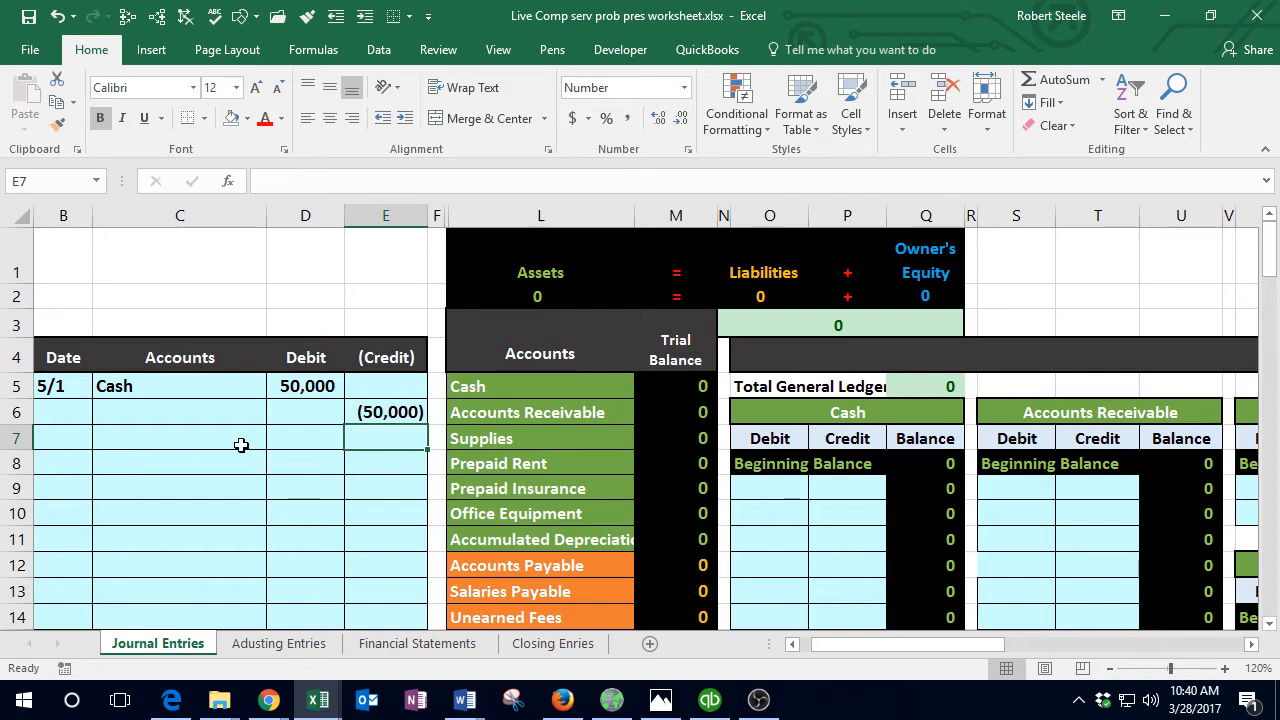
Step: Look through the list of accounts for the account to credit, focusing on the equity accounts in L15:L16
left_click(211, 413)
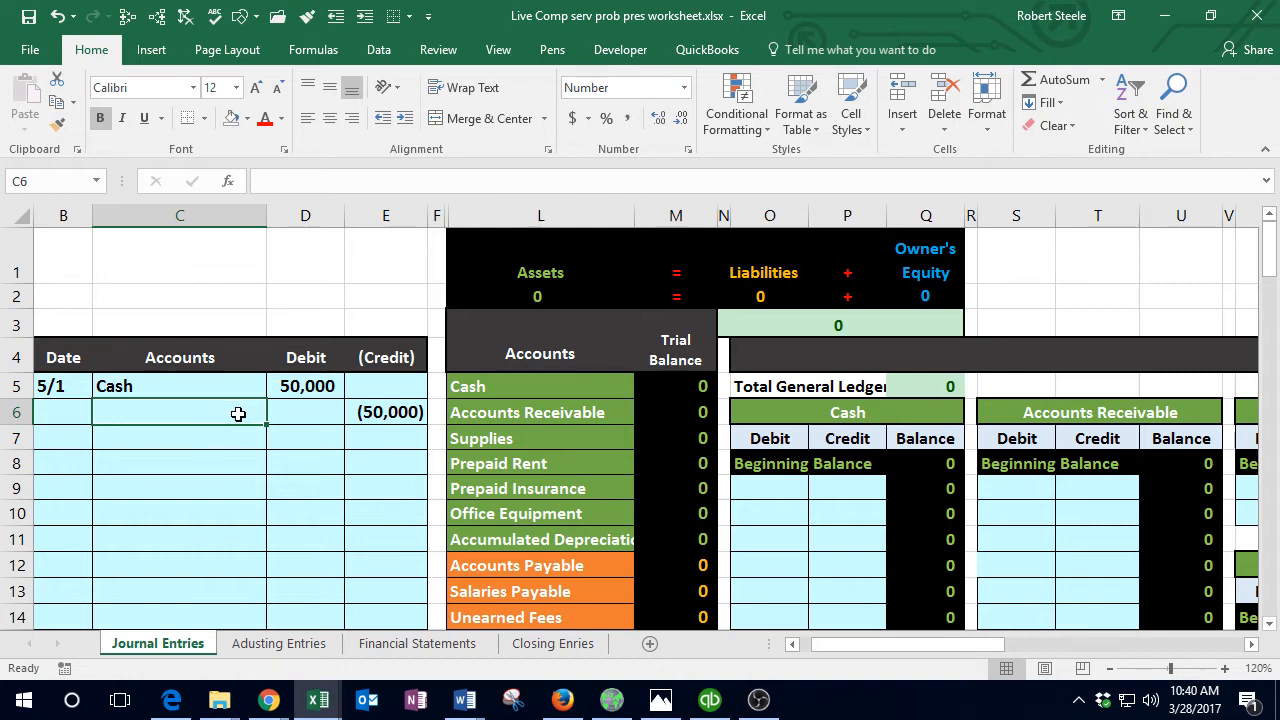
left_click(319, 454)
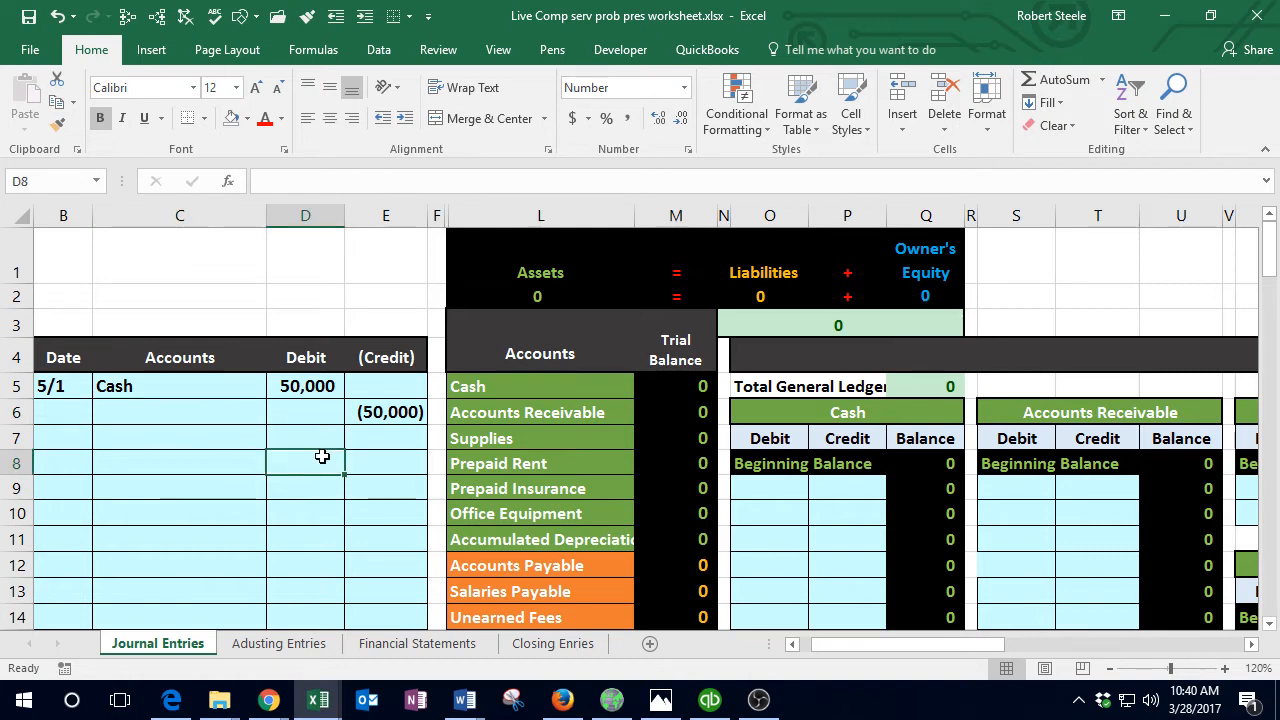
scroll(323, 454, "down", 1)
left_click_drag(470, 277, 528, 520)
scroll(525, 518, "up", 3)
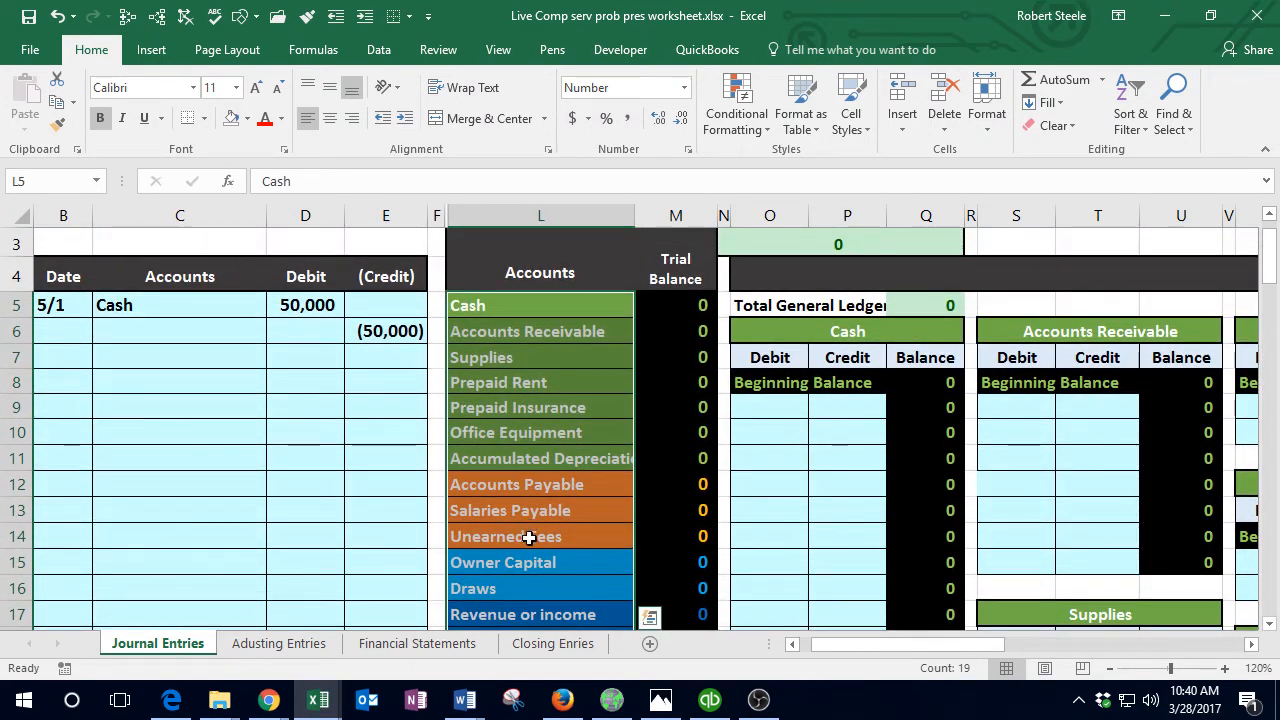
left_click_drag(529, 563, 530, 581)
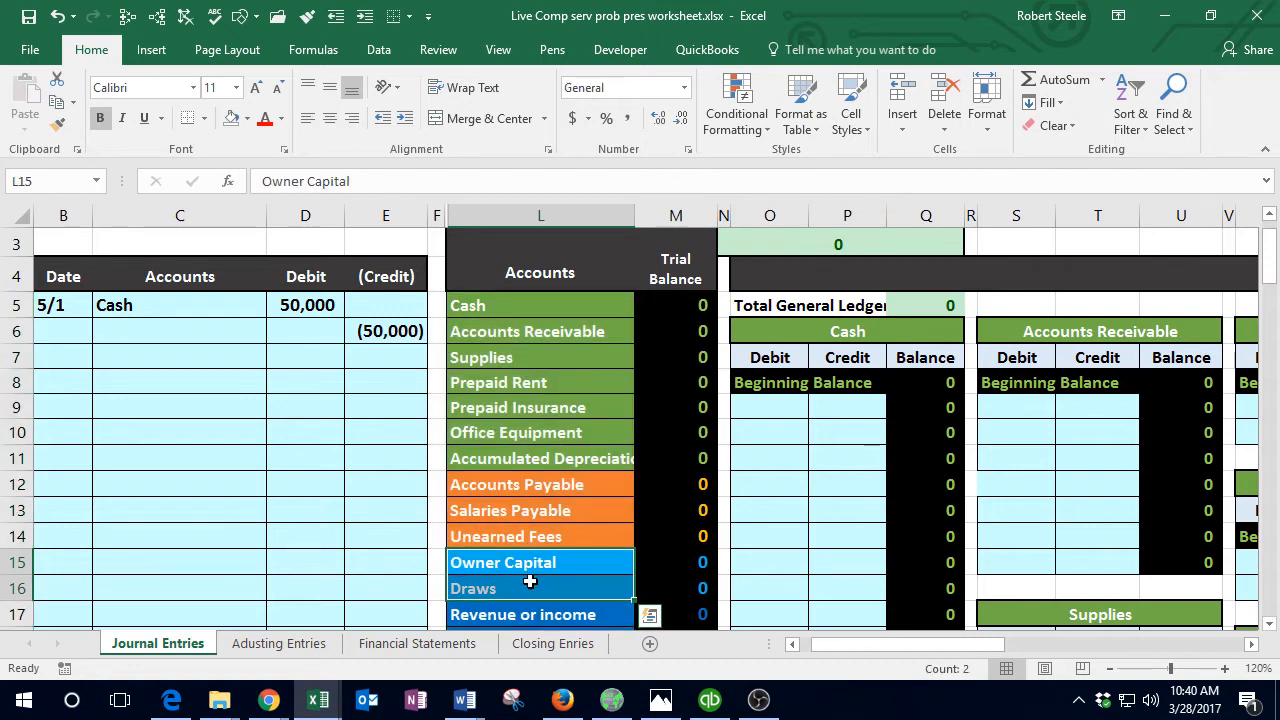
scroll(529, 581, "down", 1)
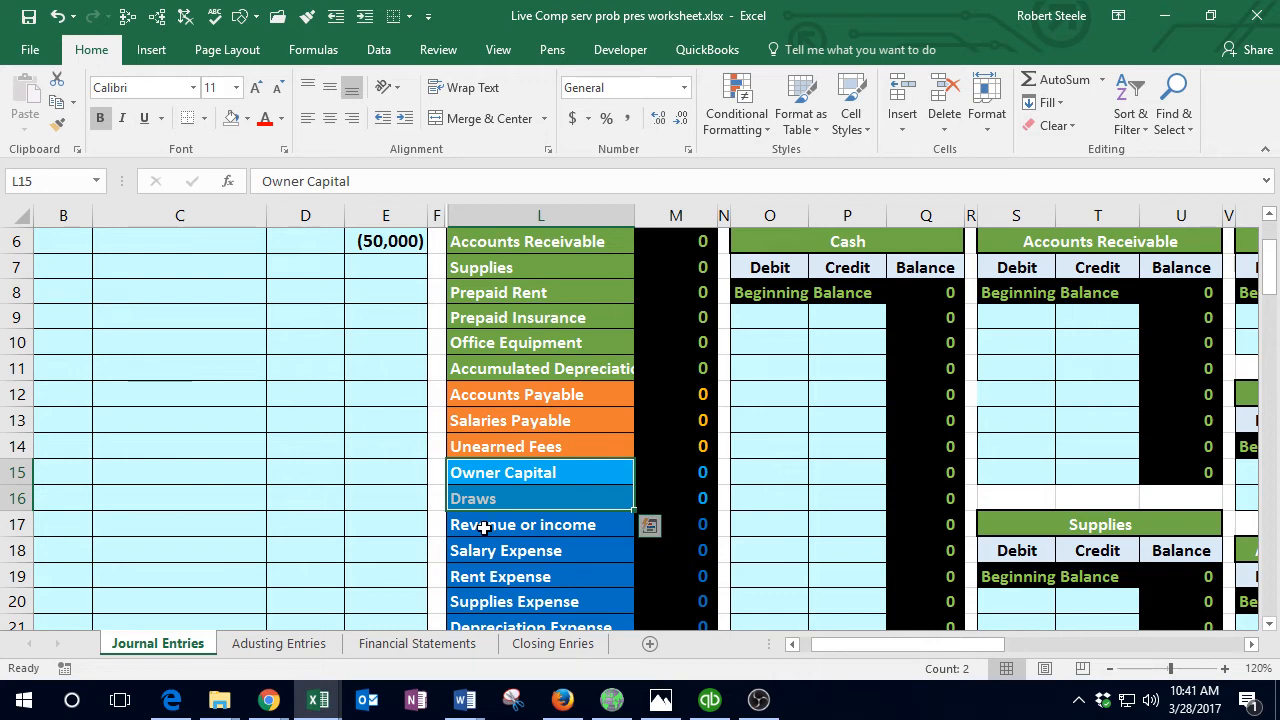
Step: Copy the Owner Capital account name from L15 and paste it as values only into C6
left_click(497, 471)
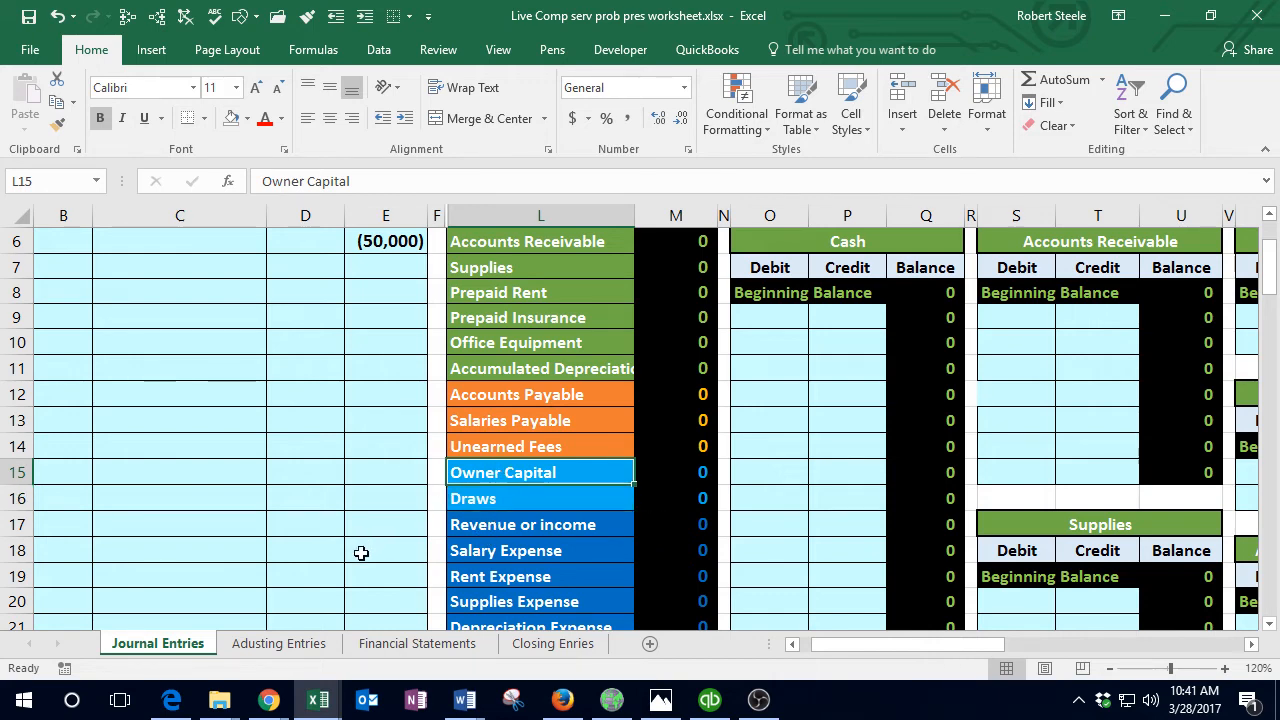
scroll(361, 553, "up", 1)
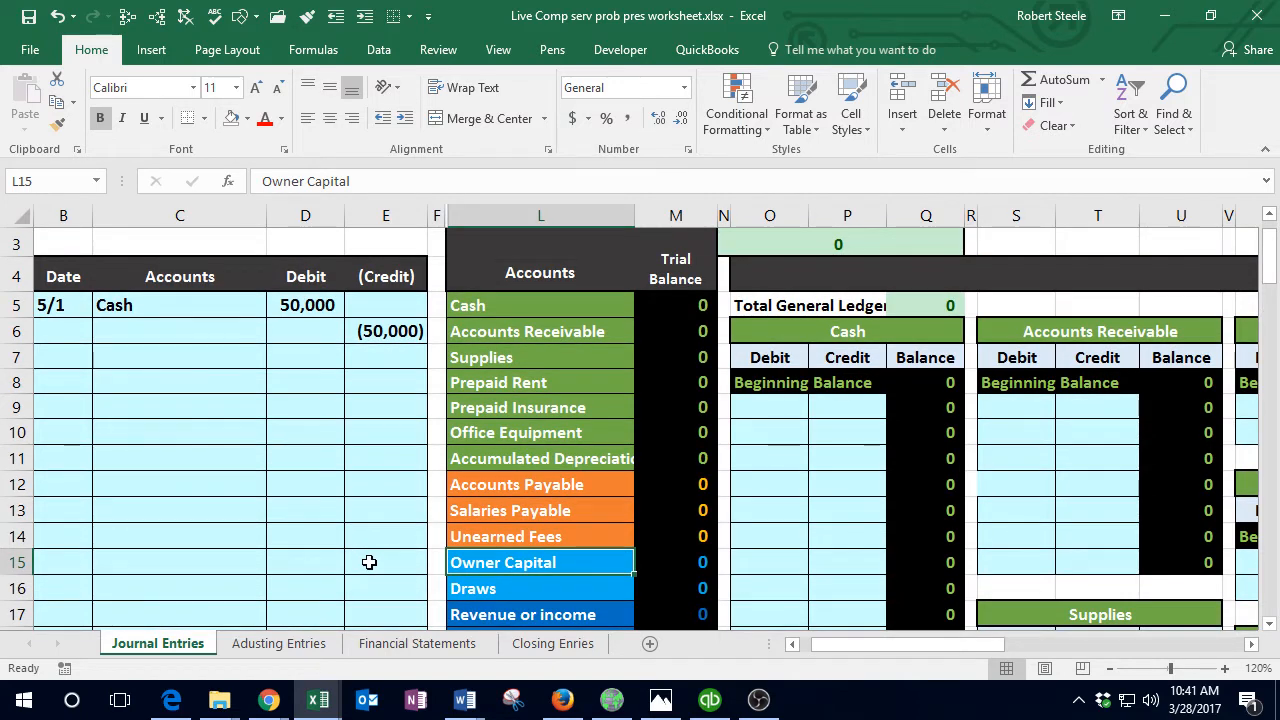
right_click(504, 565)
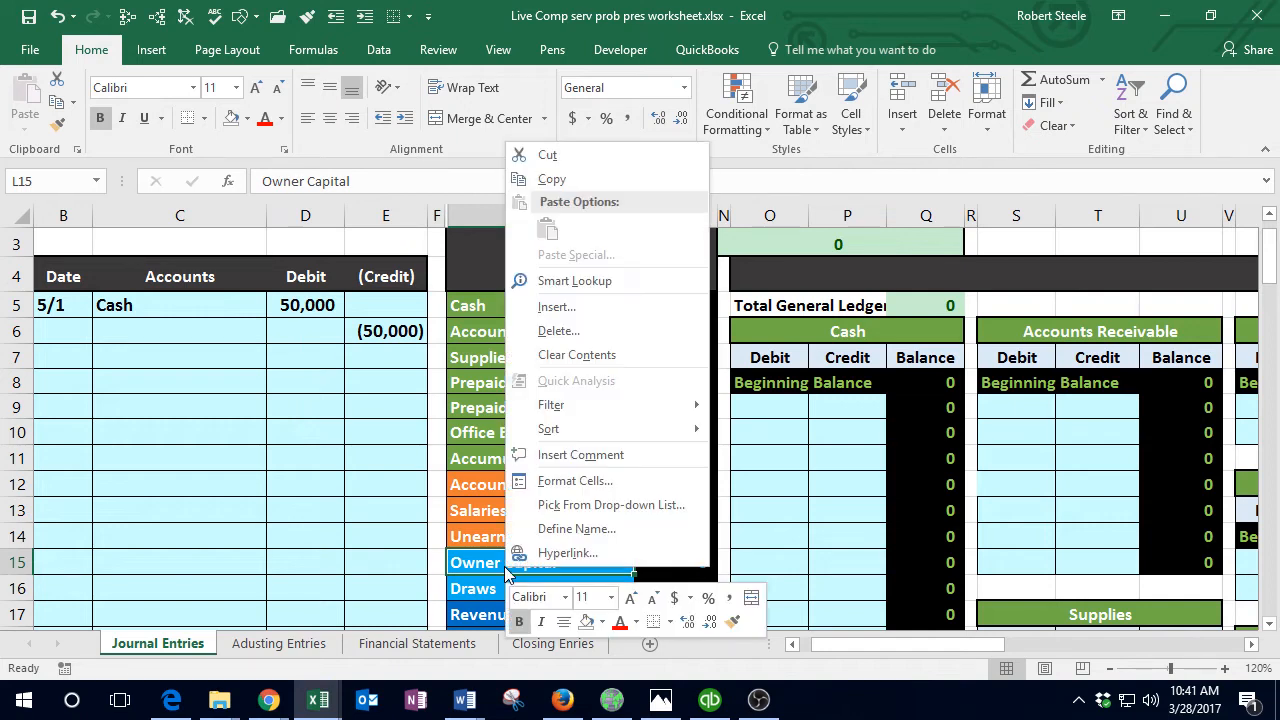
left_click(548, 179)
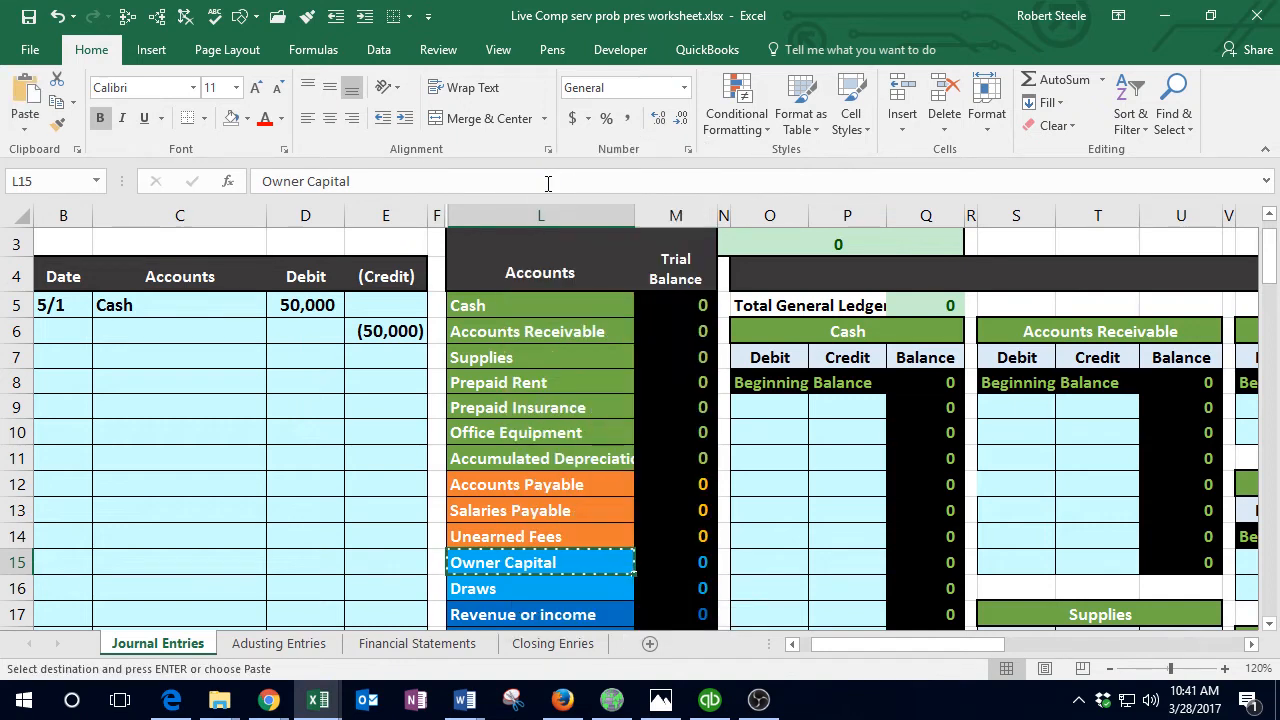
left_click(192, 328)
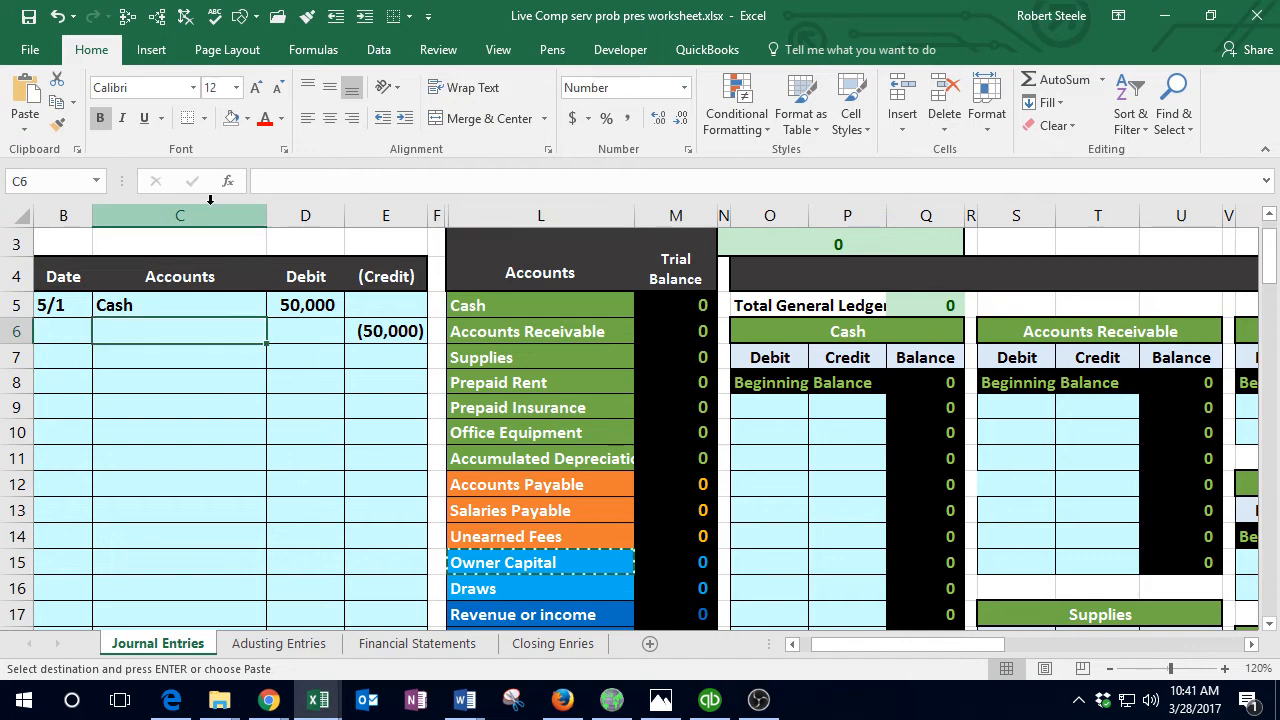
right_click(168, 331)
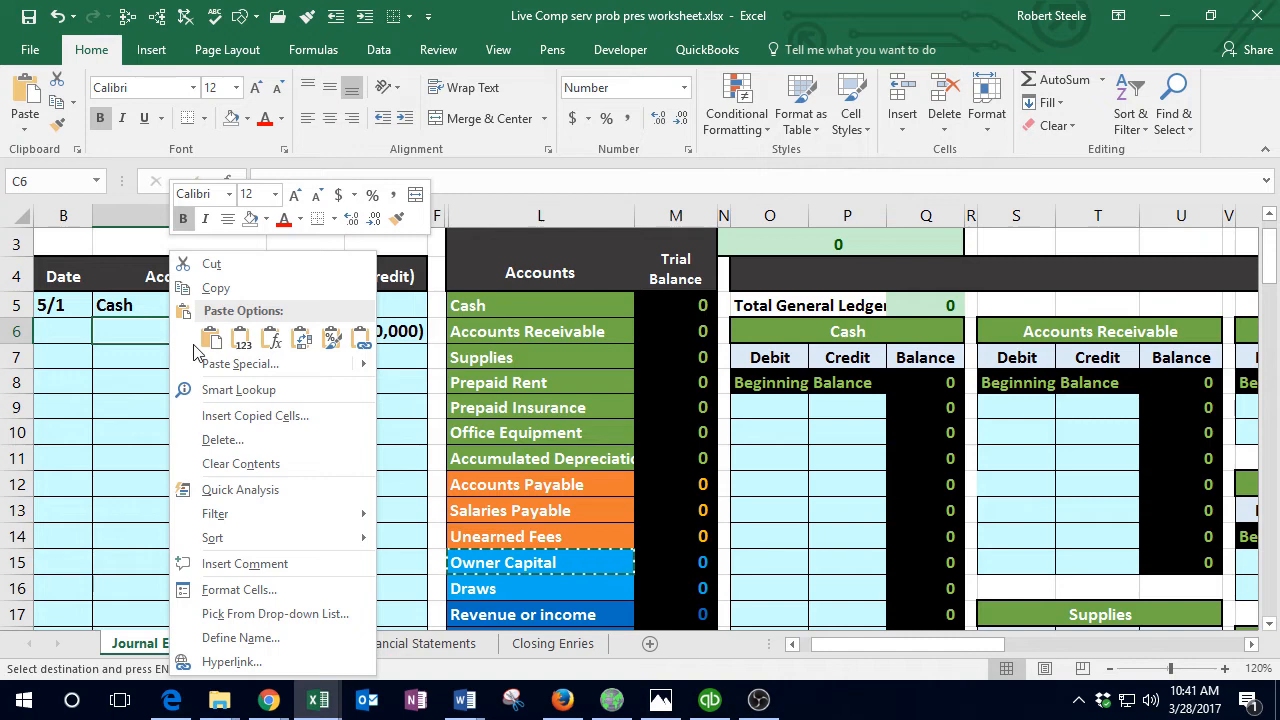
left_click(250, 342)
left_click(220, 374)
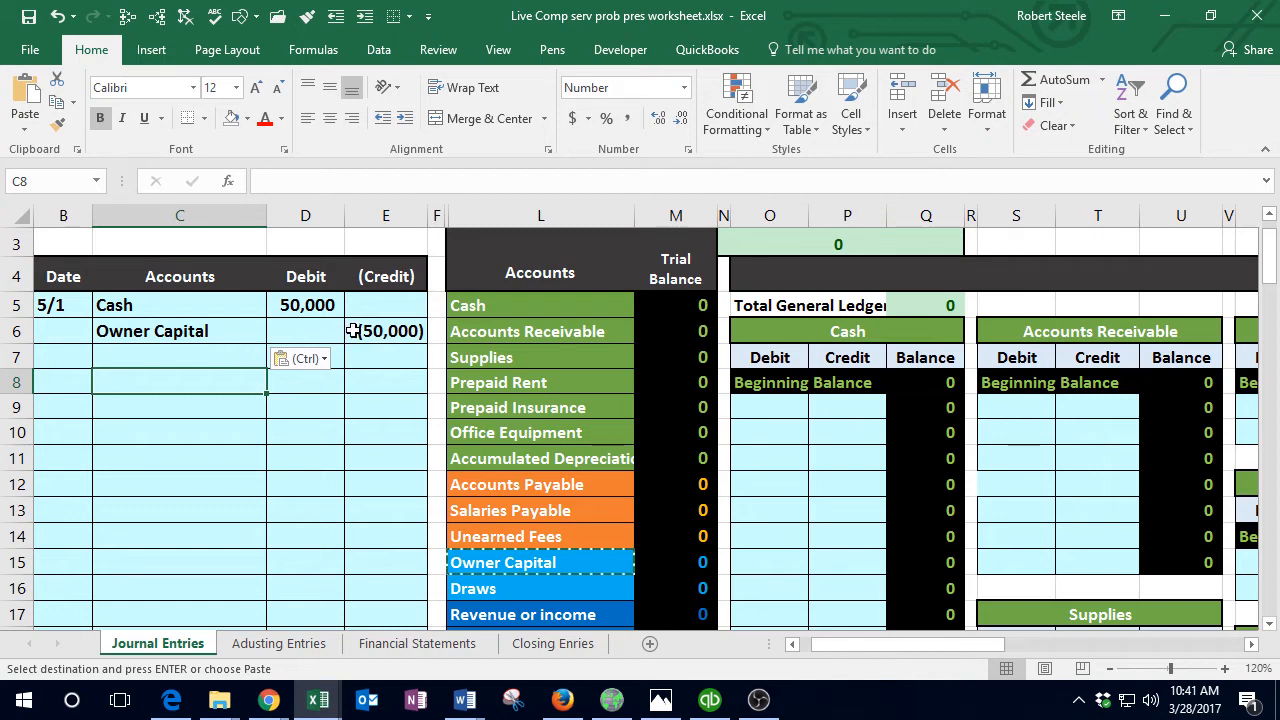
Step: Indent the Owner Capital account name in C6 by one level
left_click(231, 330)
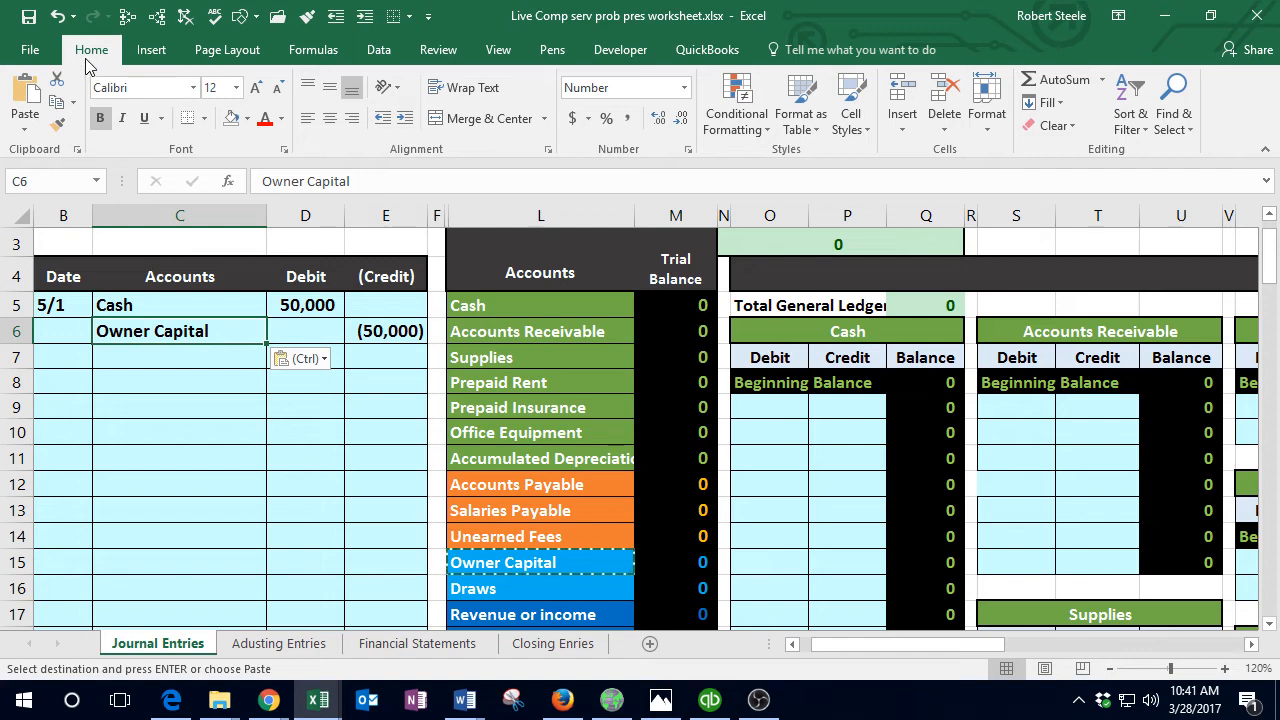
left_click(405, 120)
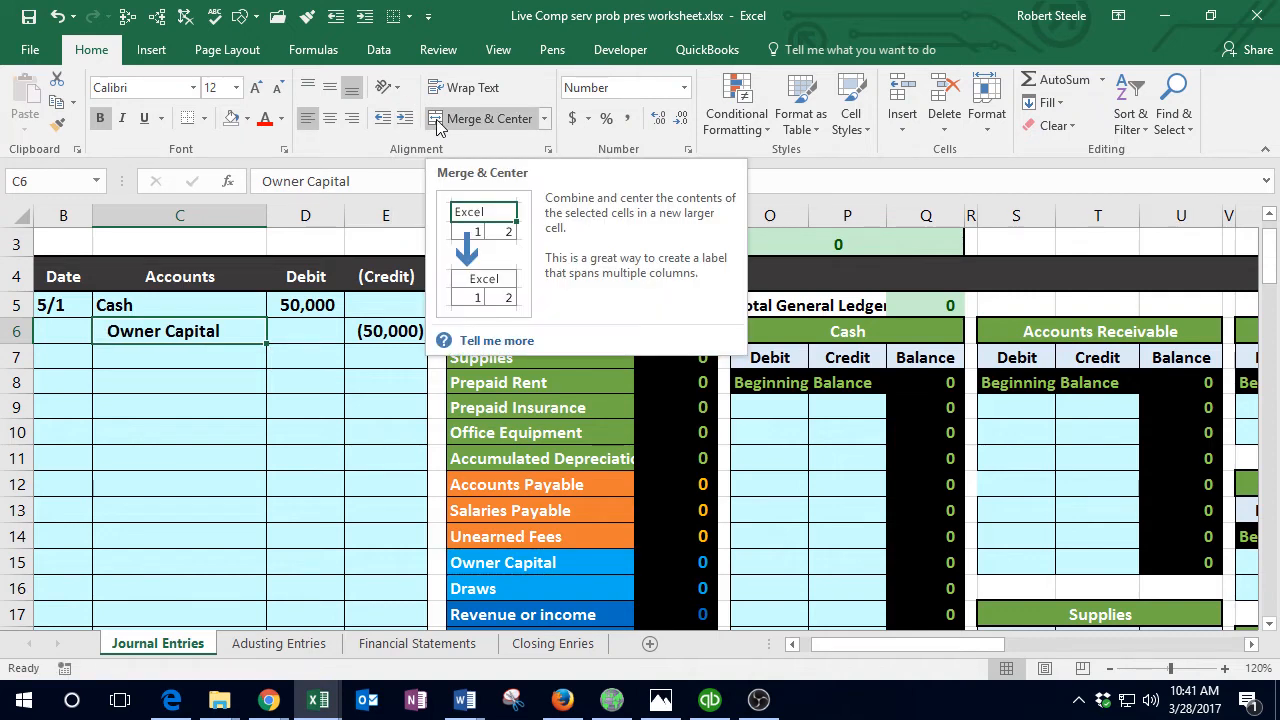
left_click(338, 339)
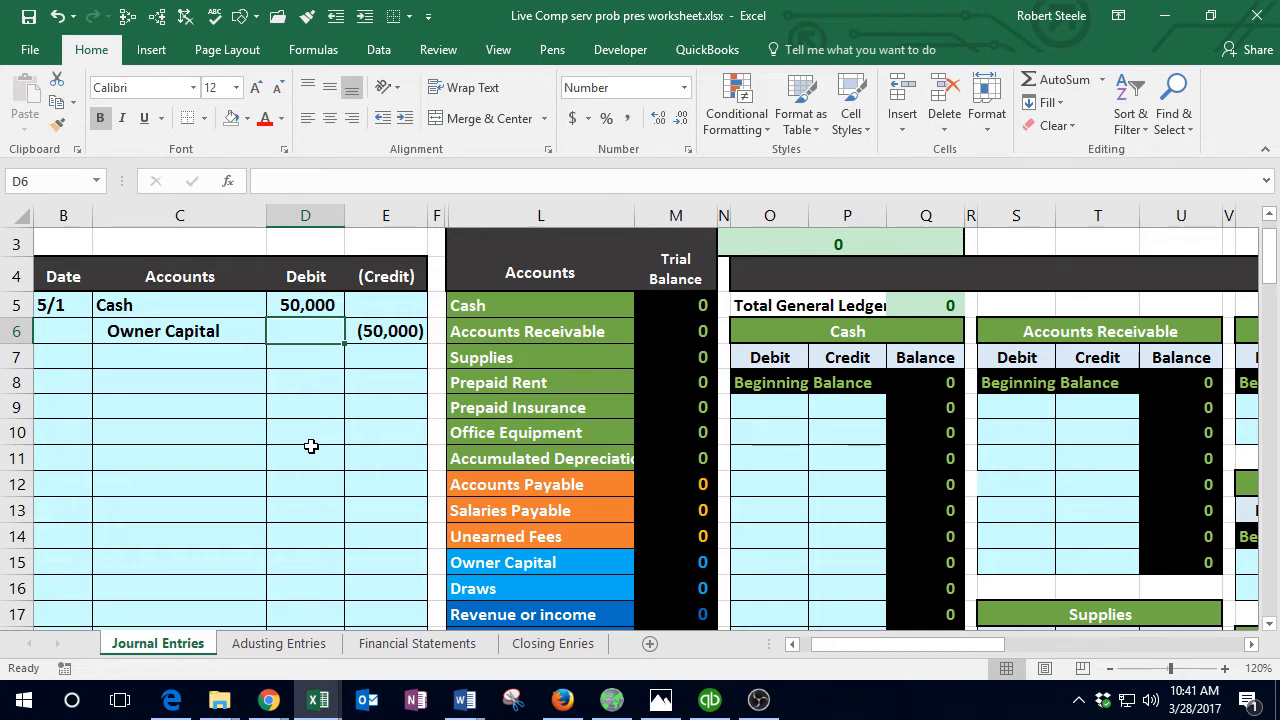
Step: Examine the general ledger header, the list of accounts and the Cash ledger heading across O6:Q6
left_click(818, 280)
left_click(245, 278)
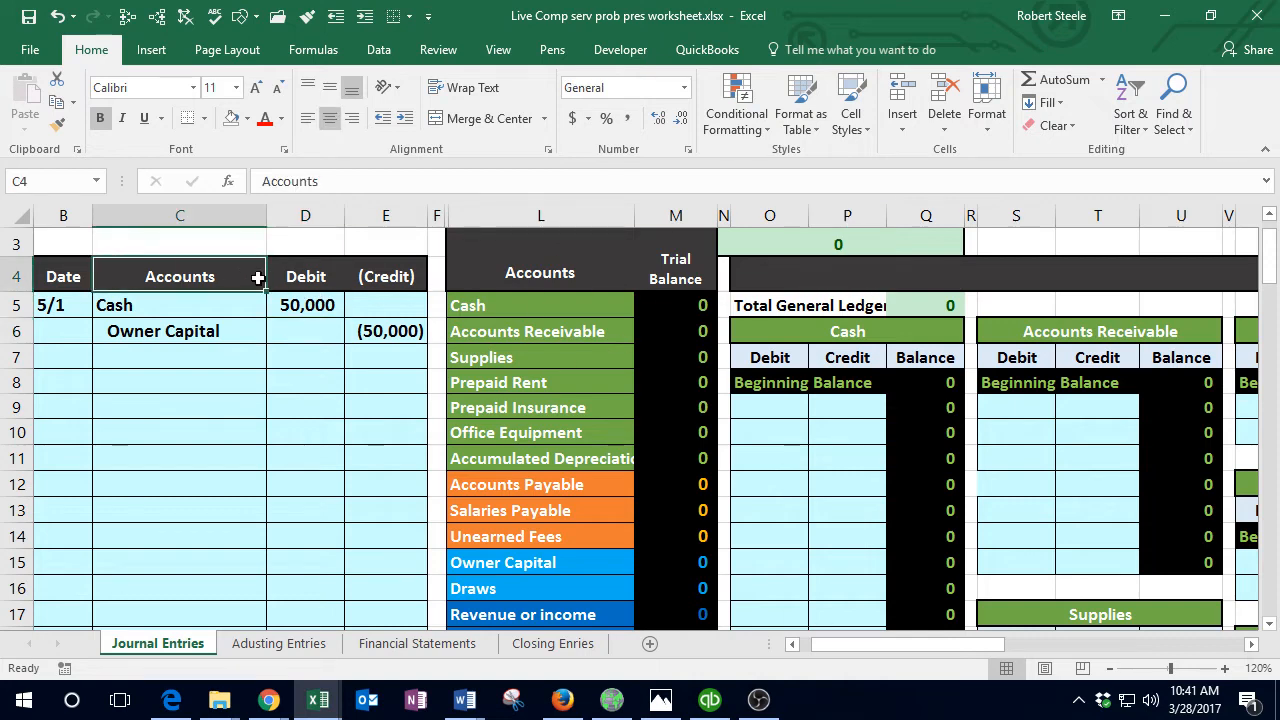
left_click(817, 275)
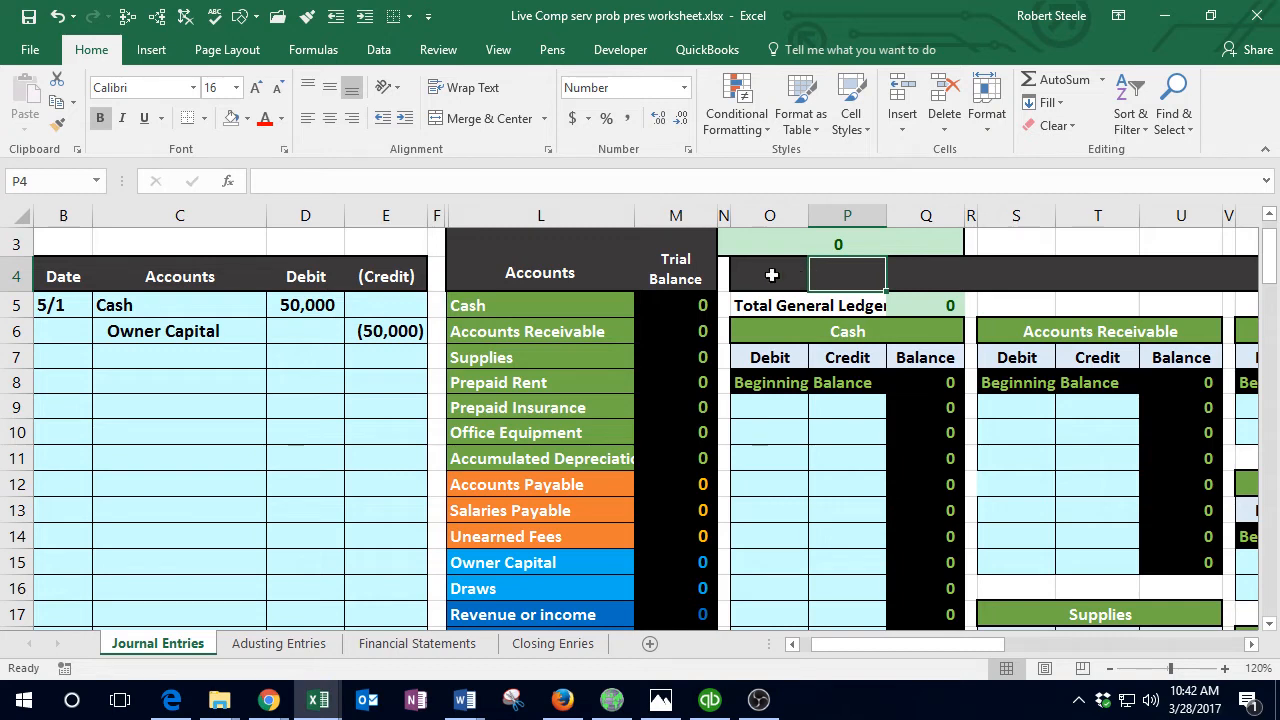
left_click_drag(571, 306, 551, 534)
left_click(777, 335)
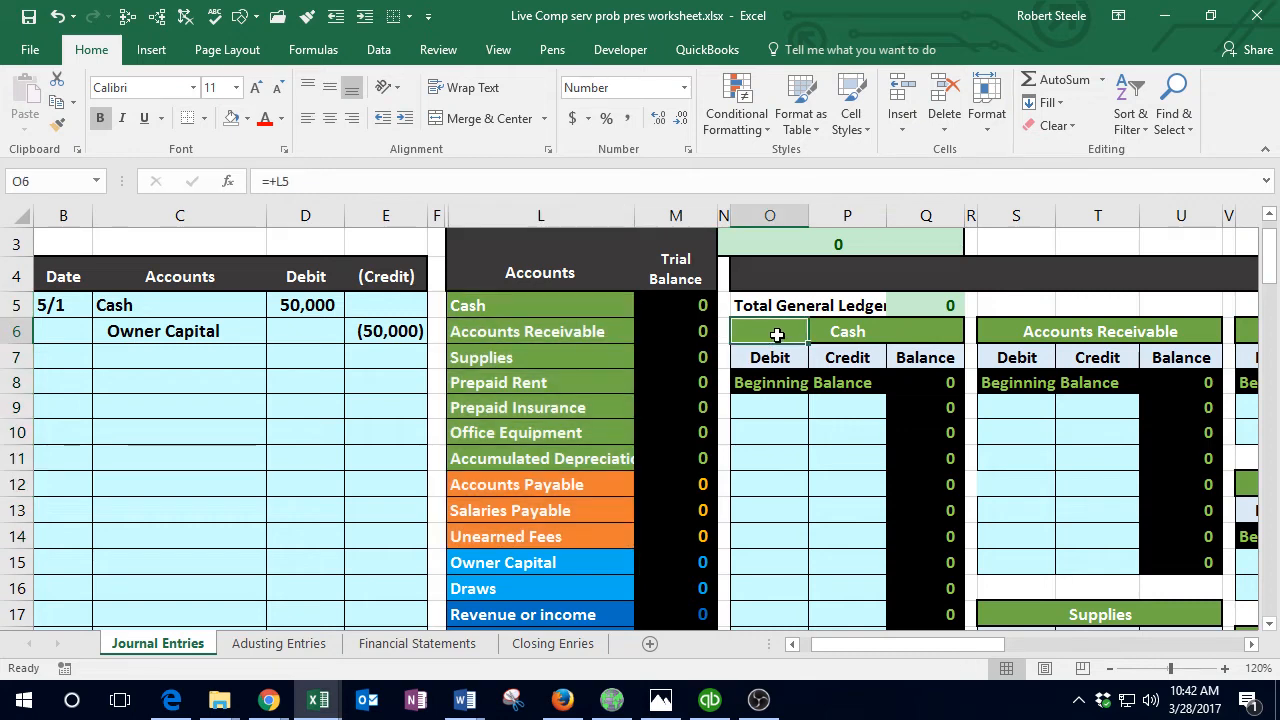
key("Right")
key("Right")
key("Left")
key("Left")
key("Right")
key("Right")
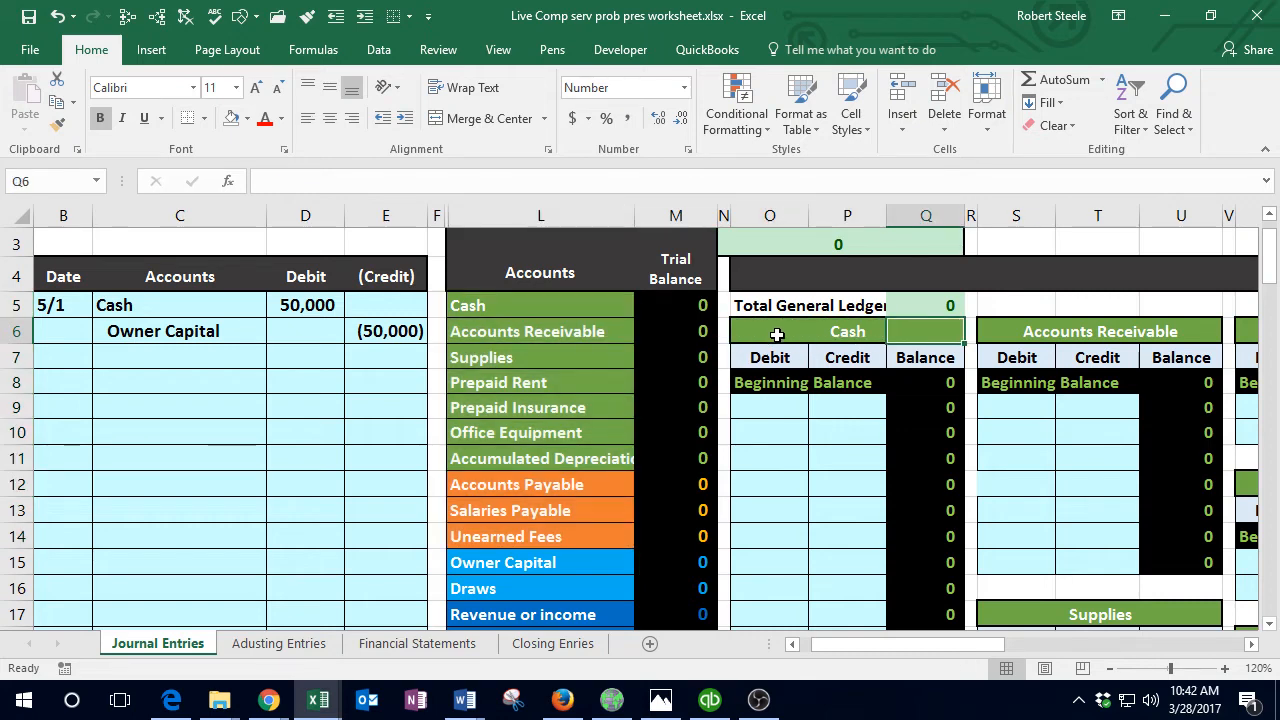
Step: Post the cash debit to the Cash ledger by linking O9 to the journal amount with =D5
left_click(277, 307)
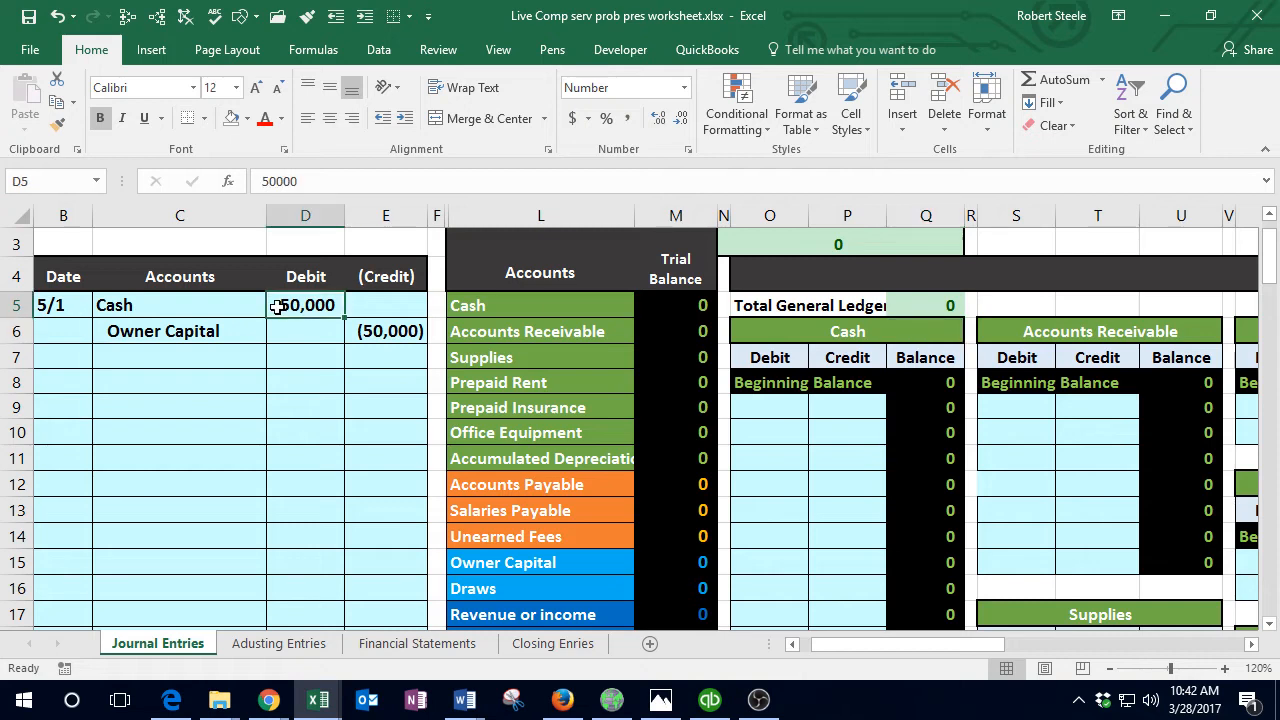
left_click_drag(303, 274, 309, 303)
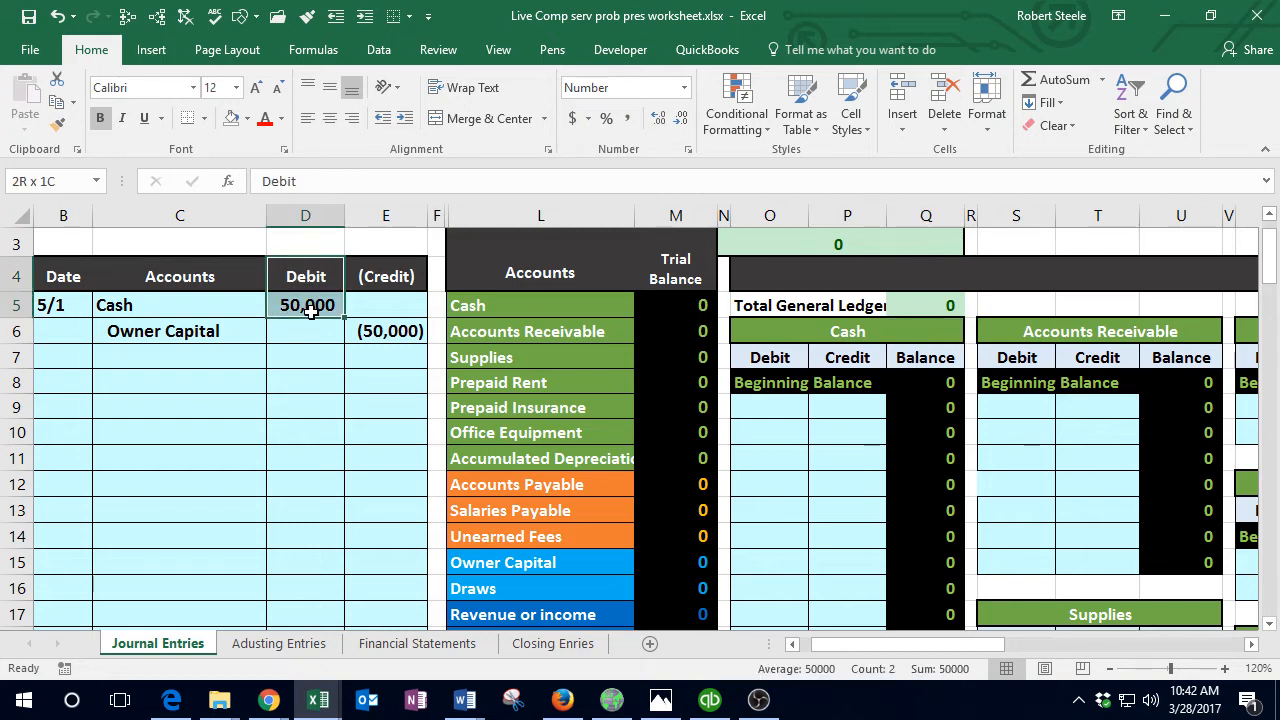
left_click_drag(757, 360, 759, 385)
left_click(761, 405)
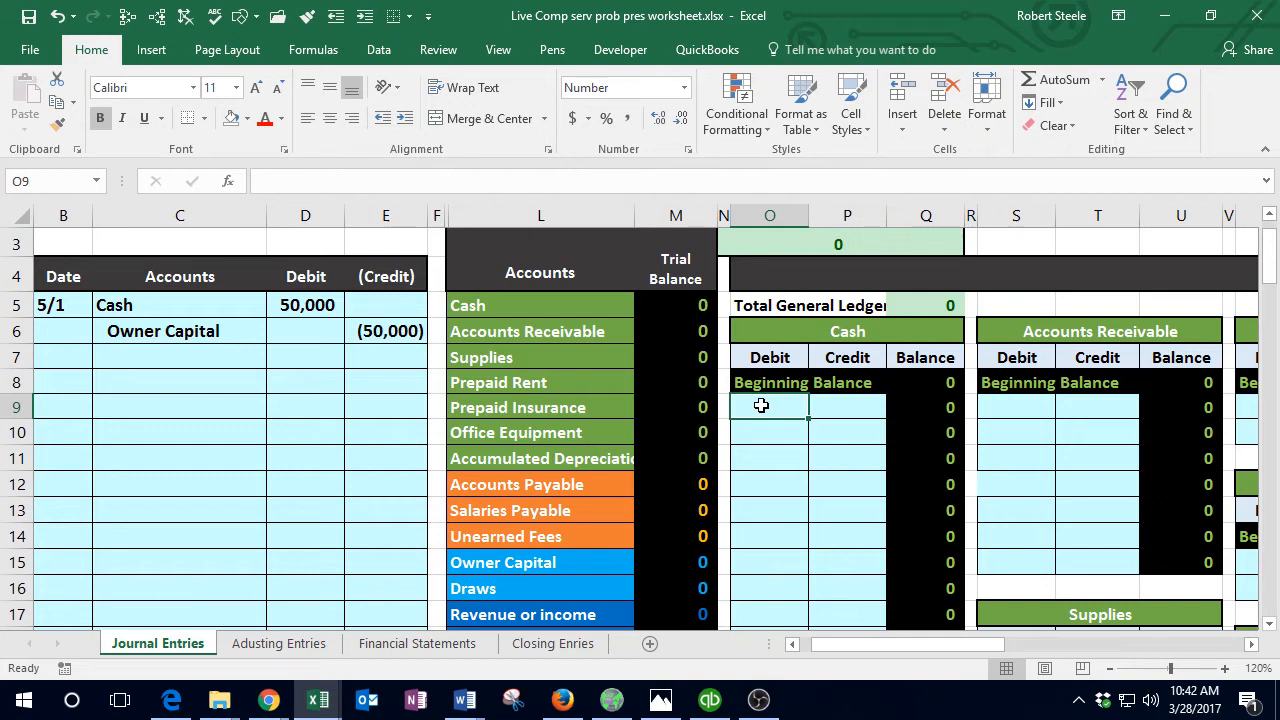
type("=")
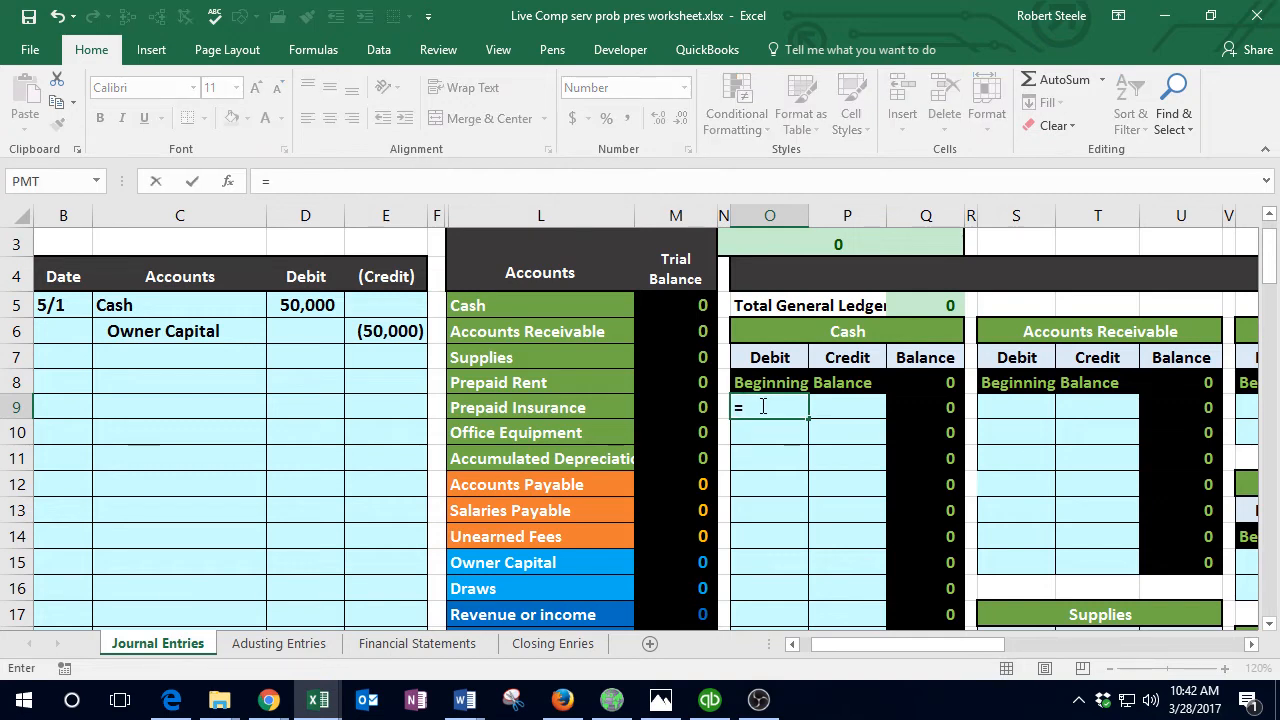
left_click(310, 307)
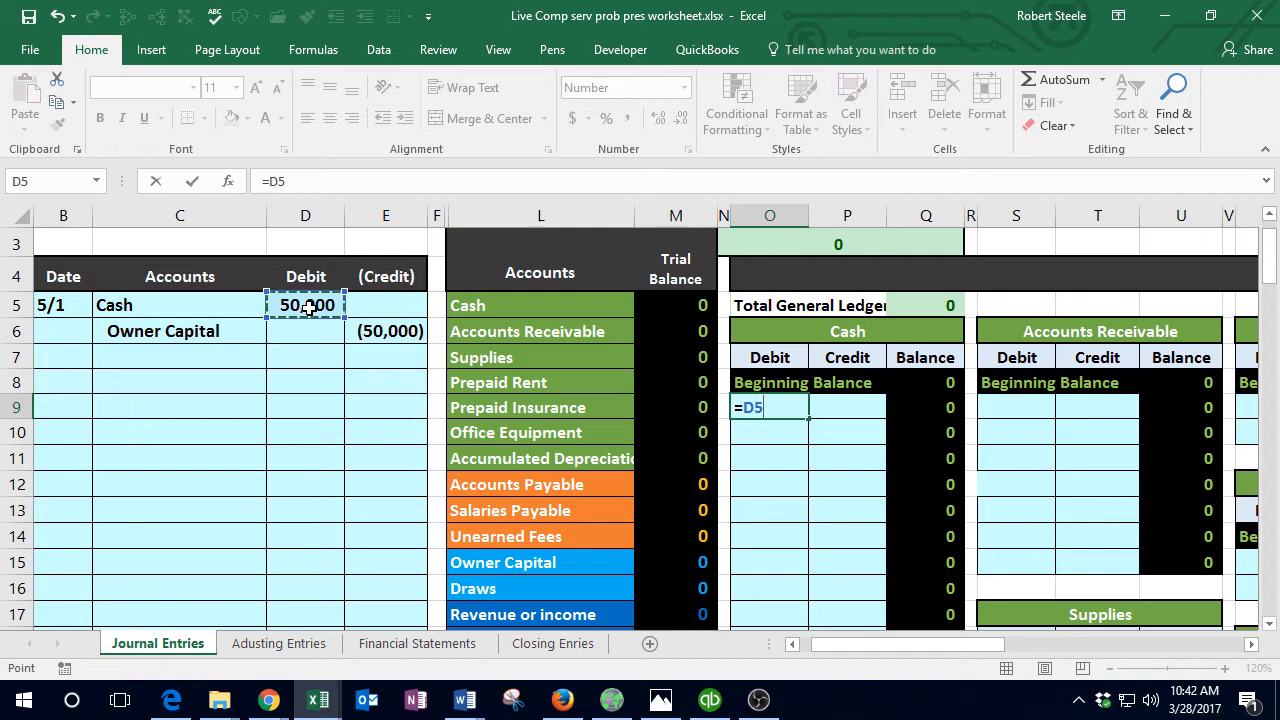
key("Return")
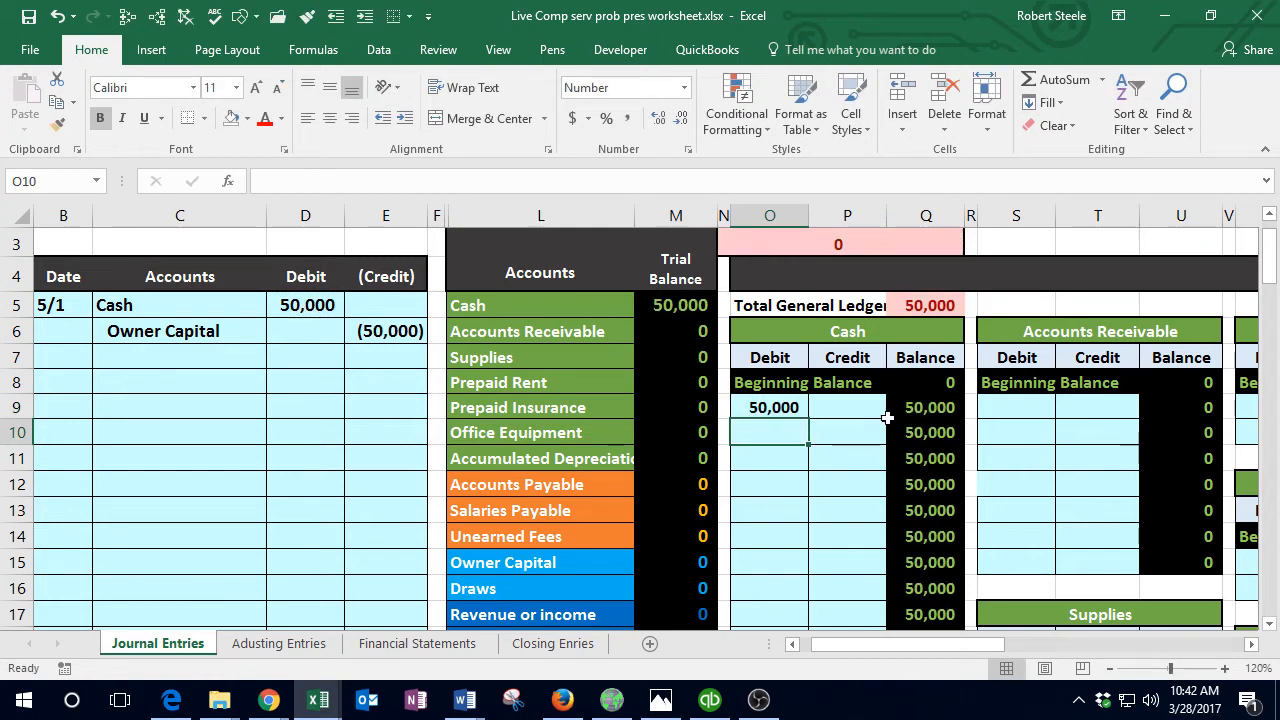
Step: Examine the Cash ledger's running balance, the Cash trial balance in M5, the debits-minus-credits check in M24 and the unposted credit in E6
left_click(926, 386)
left_click(771, 406)
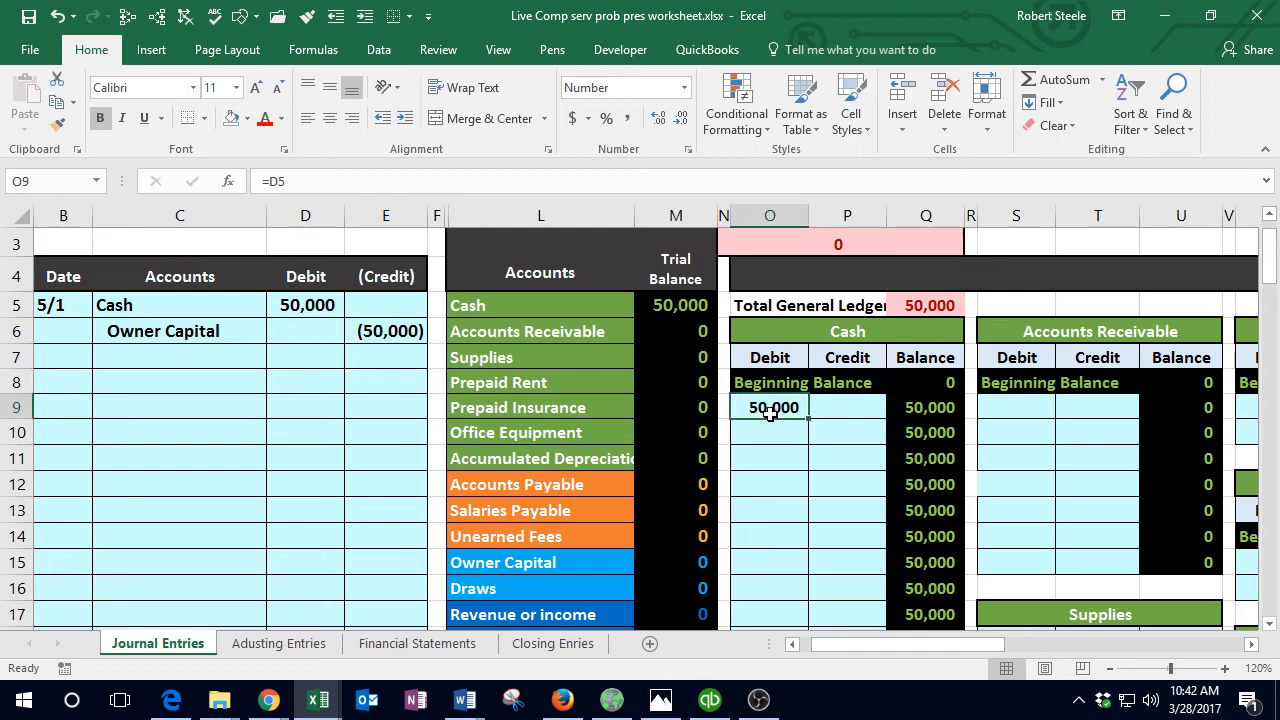
left_click(932, 424)
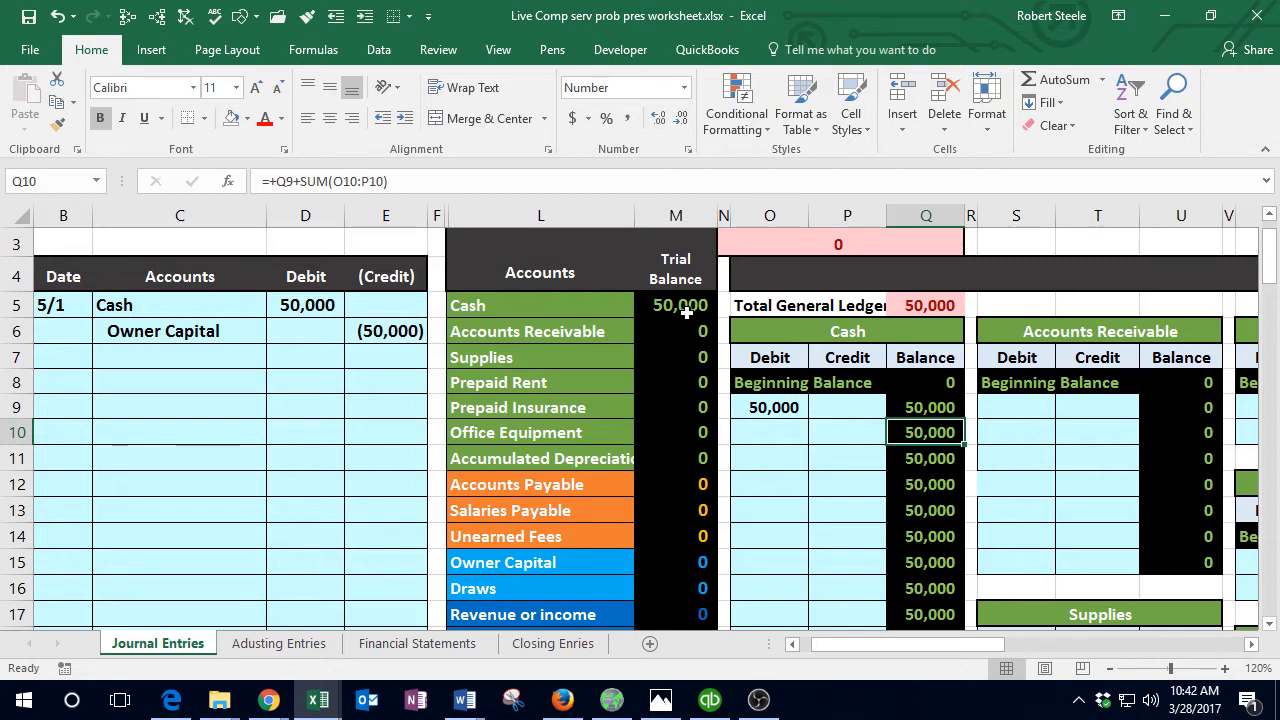
left_click(690, 311)
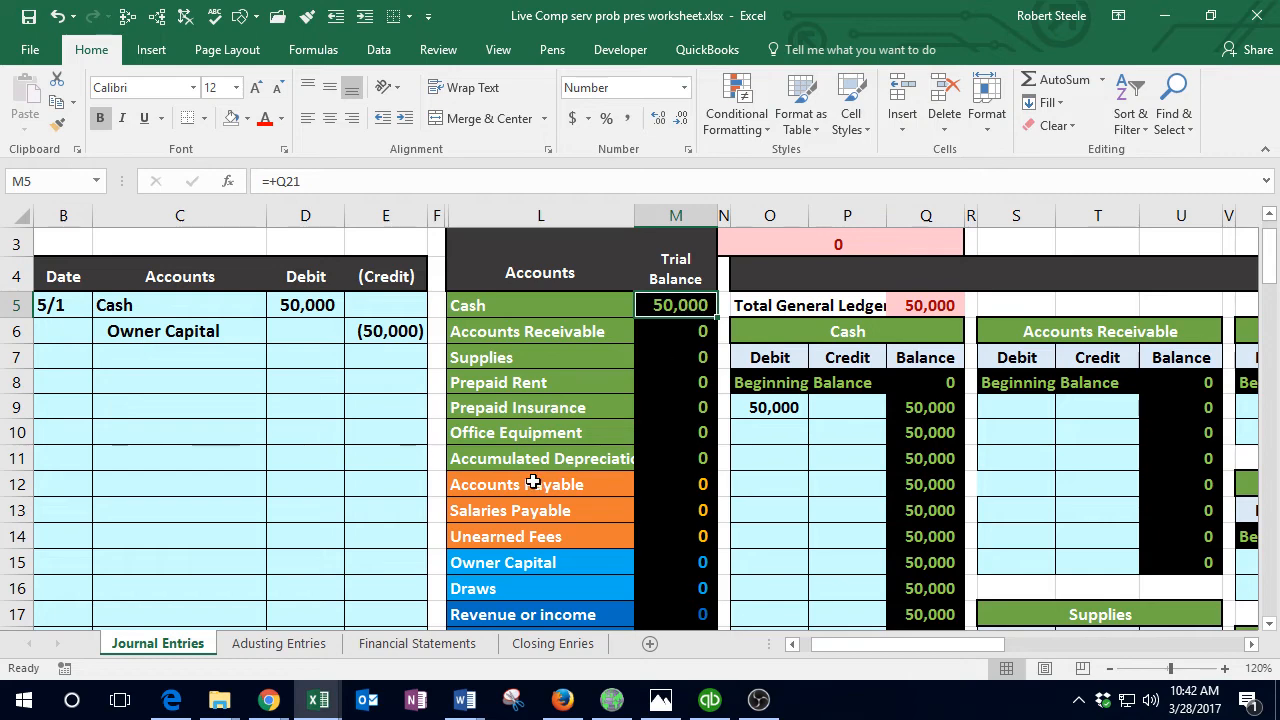
scroll(533, 480, "down", 2)
scroll(533, 480, "down", 1)
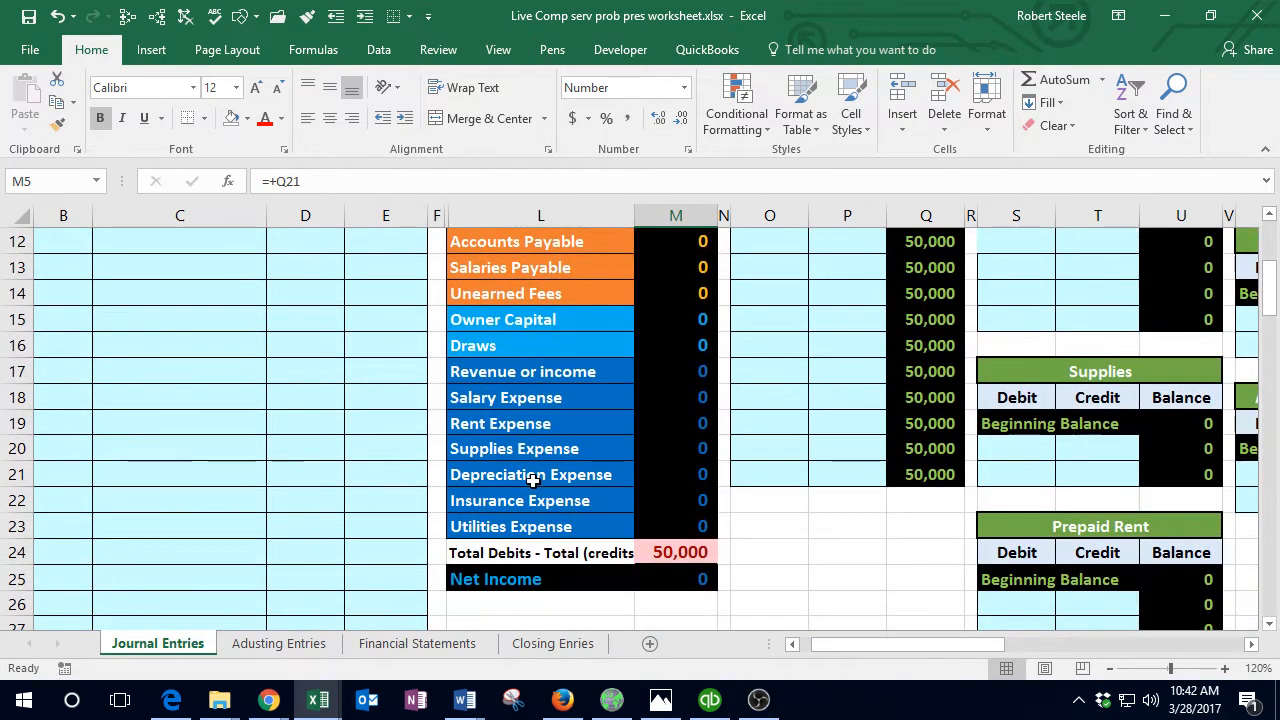
left_click(658, 552)
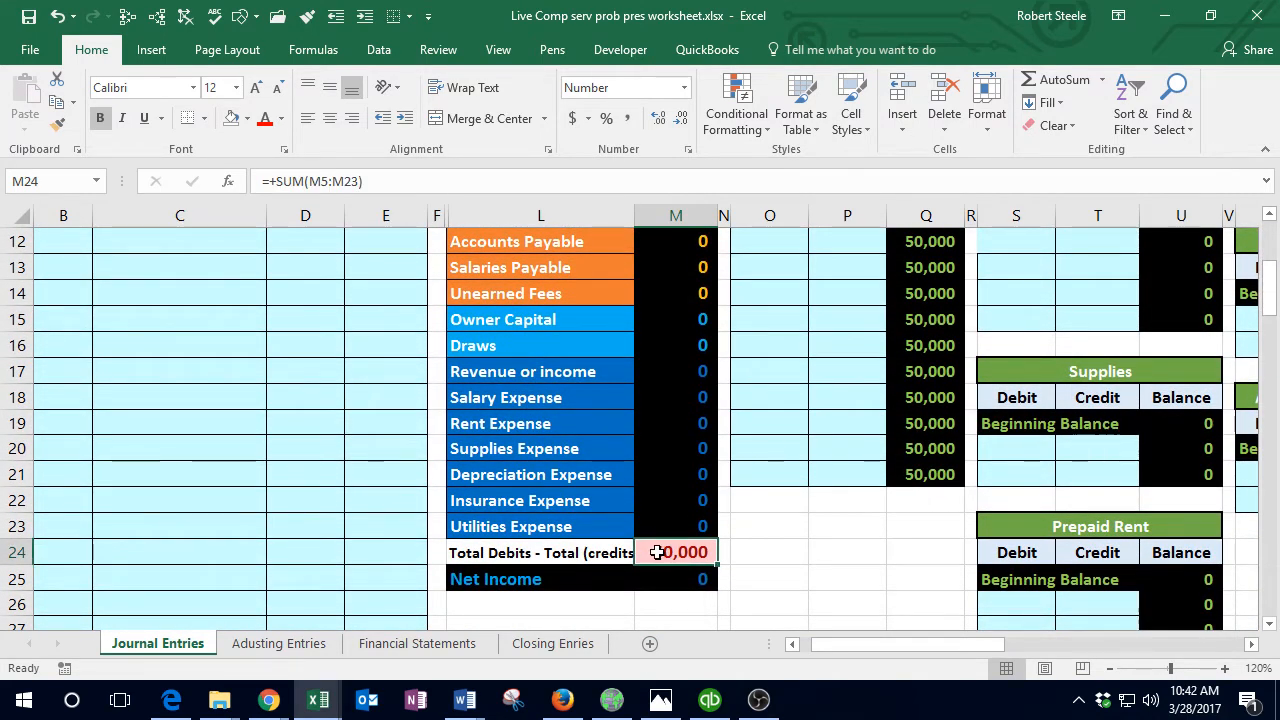
scroll(655, 550, "up", 4)
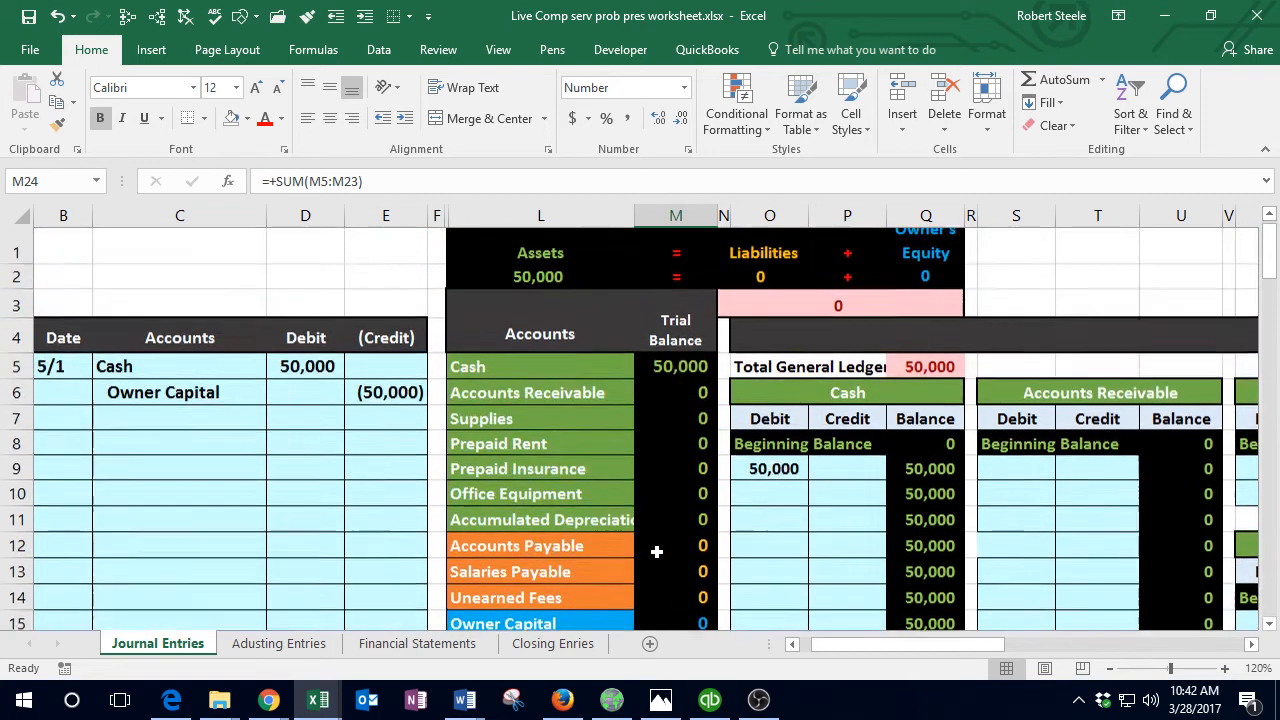
left_click(386, 414)
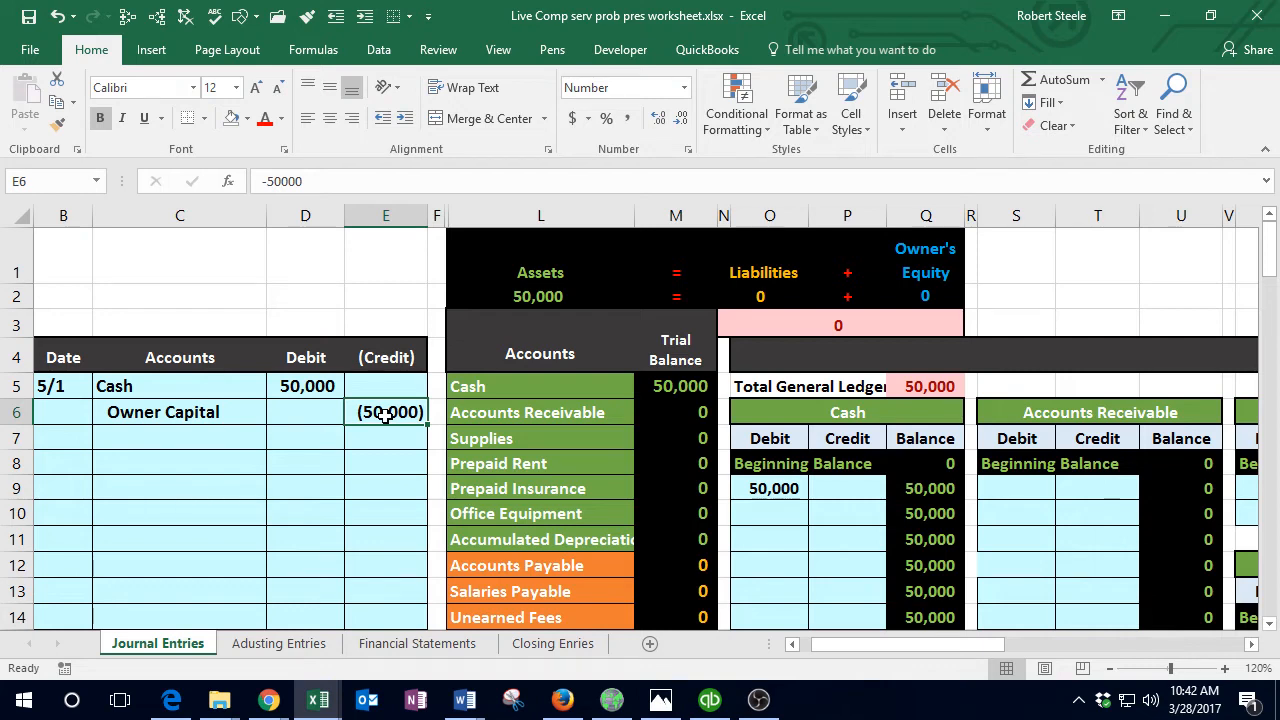
scroll(386, 414, "down", 1)
left_click_drag(686, 277, 697, 518)
Step: Select the first credit cell, AF9, of the Owner Capital account in the general ledger
left_click(784, 418)
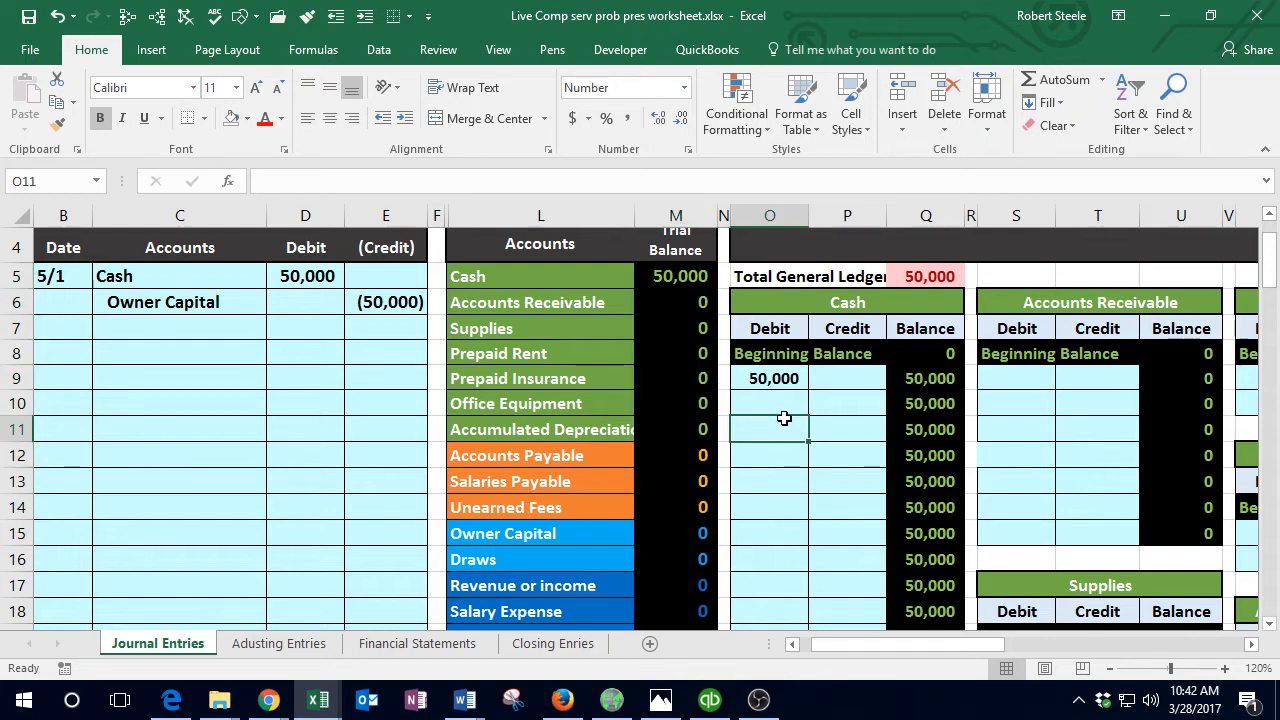
key("Right")
key("Right")
key("Right")
key("Right")
key("Right")
key("Right")
key("Right")
key("Right")
key("Right")
key("Right")
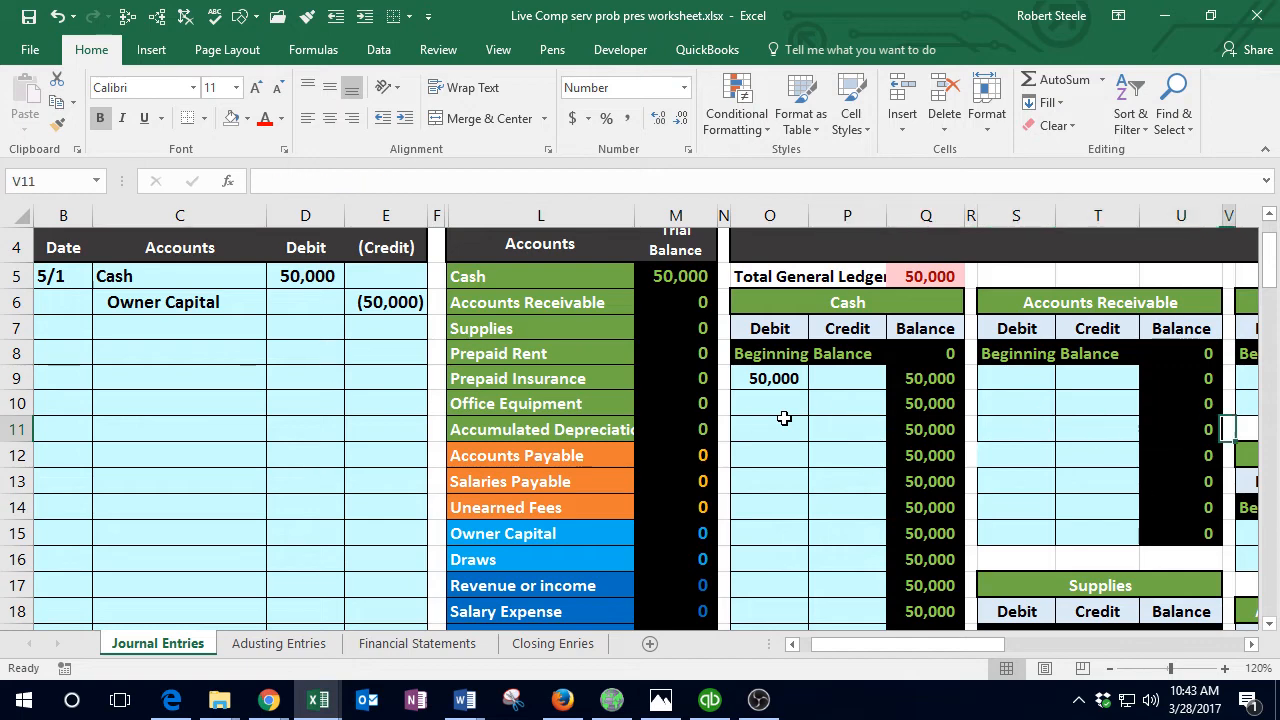
key("Right")
key("Right")
key("Right")
key("Right")
key("Right")
key("Right")
key("Right")
key("Right")
key("Right")
key("Right")
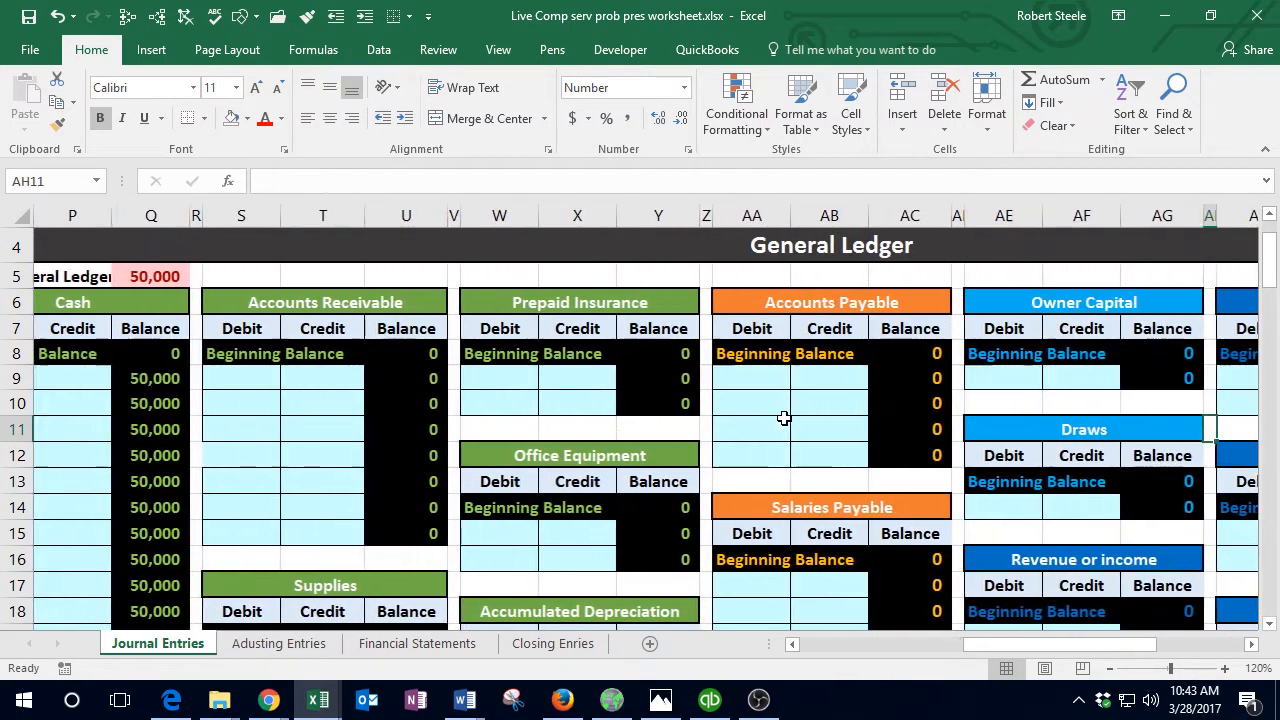
key("Left")
key("Left")
key("Left")
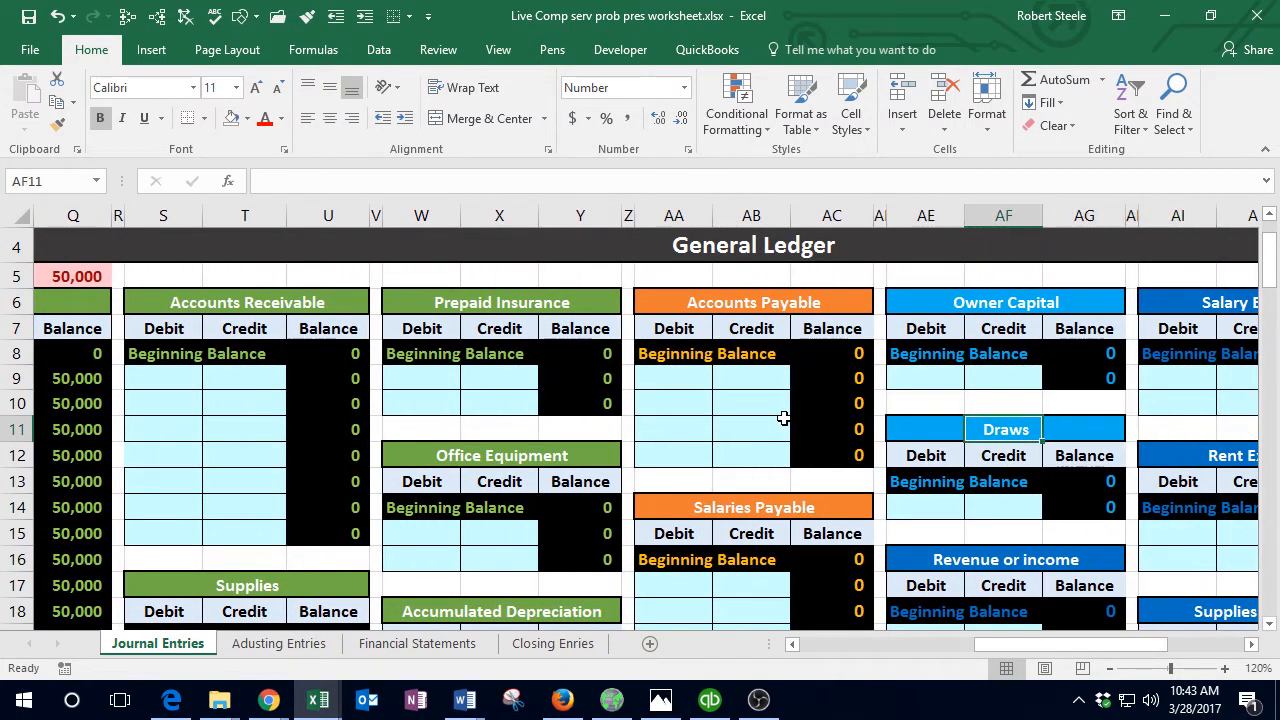
key("Up")
key("Up")
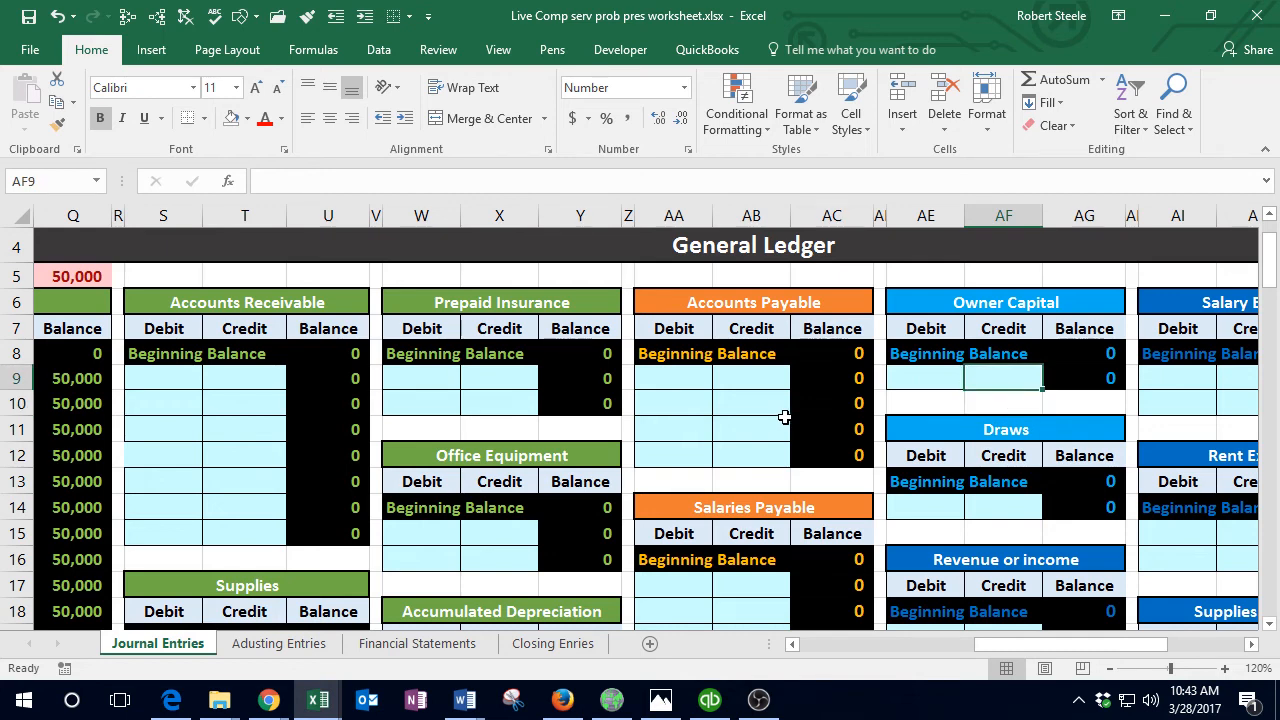
type("-50000")
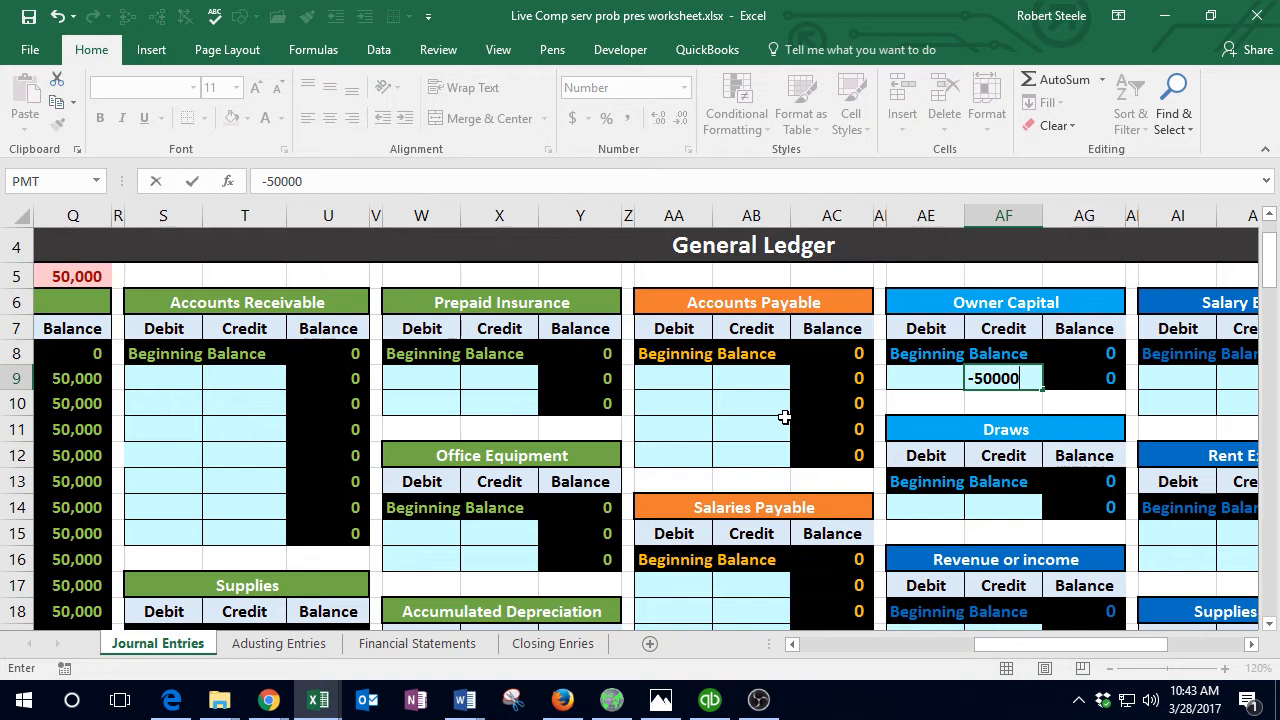
key("ctrl+Return")
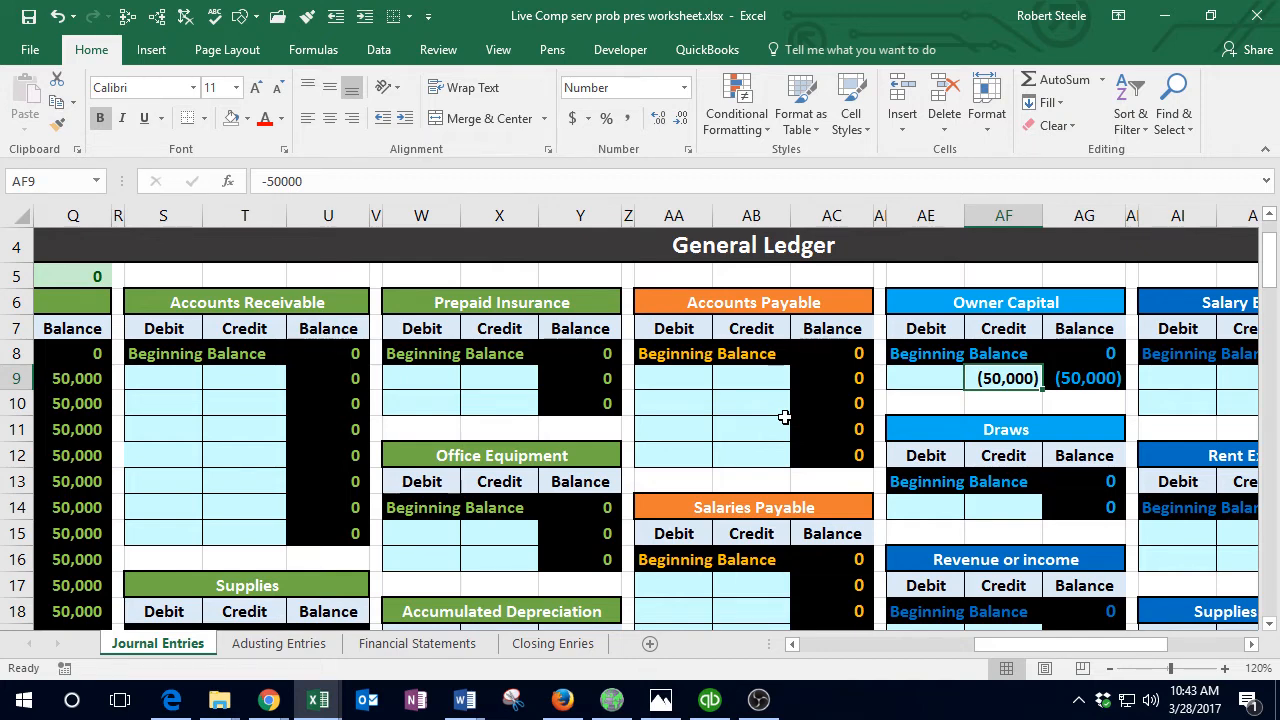
key("Delete")
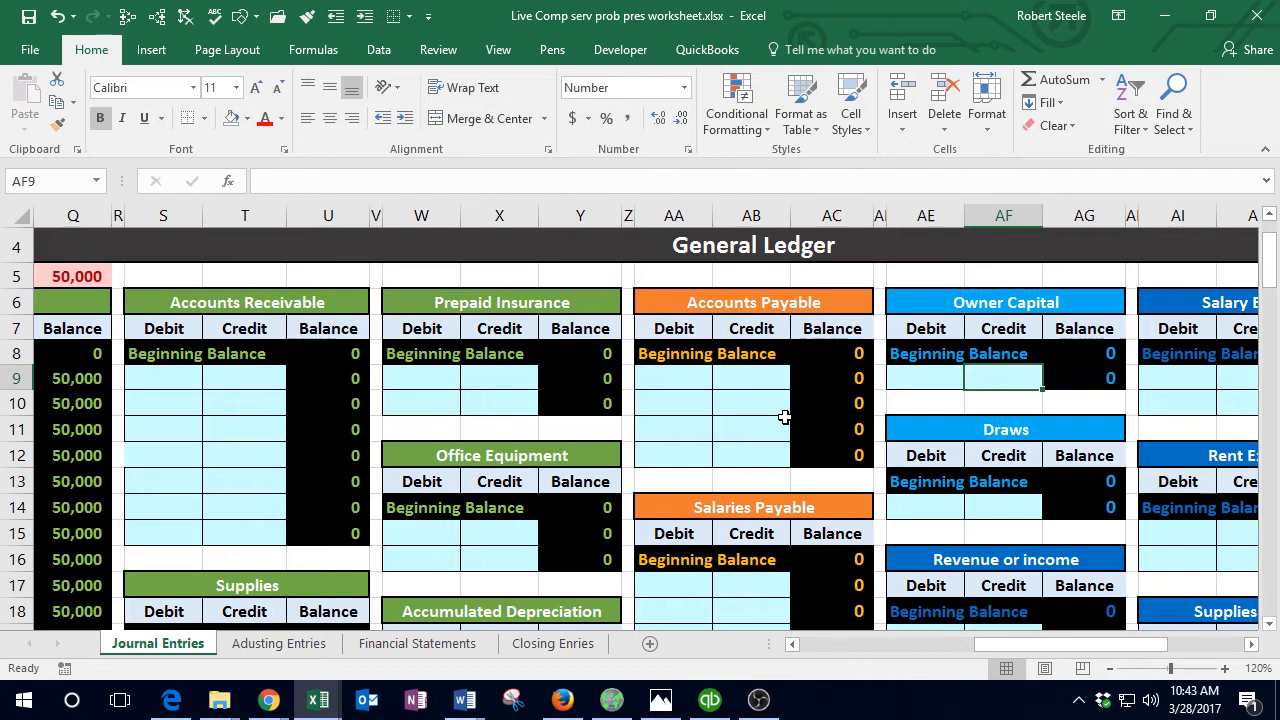
Step: Post the credit to the Owner Capital ledger by linking AF9 to the journal amount with =E6
type("=")
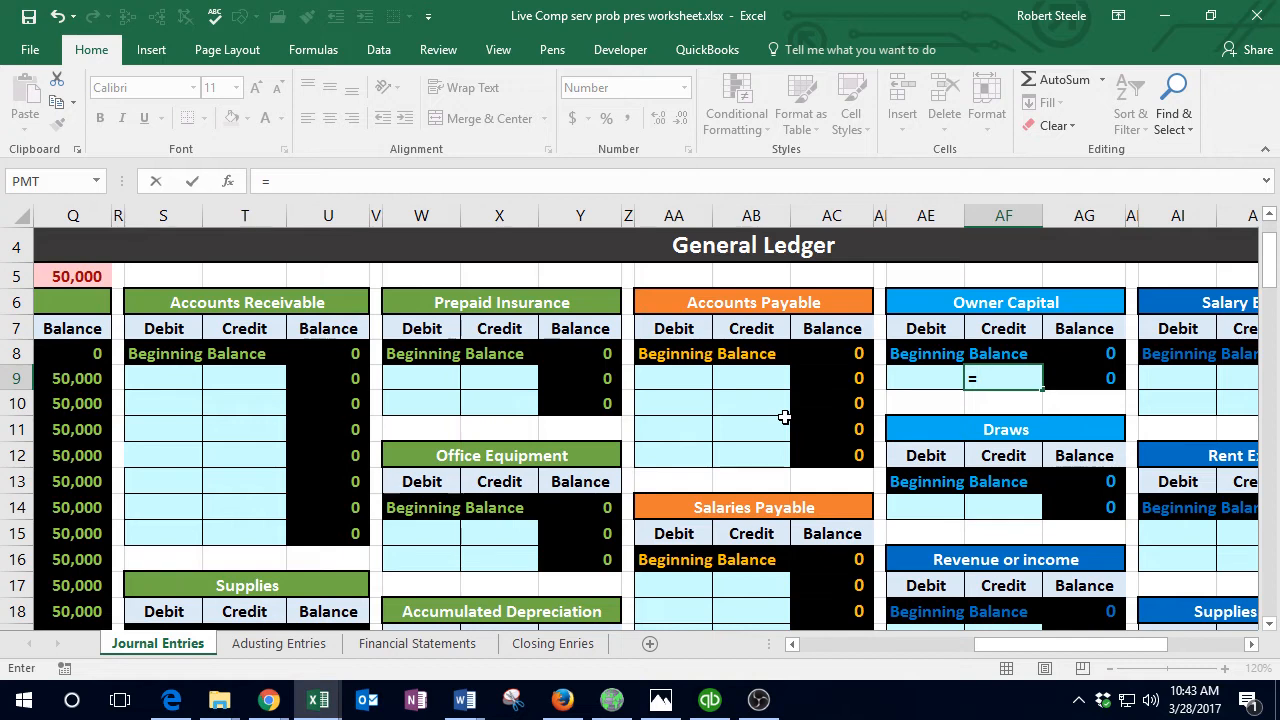
key("Left")
key("Left")
key("Left")
key("Left")
key("Left")
key("Left")
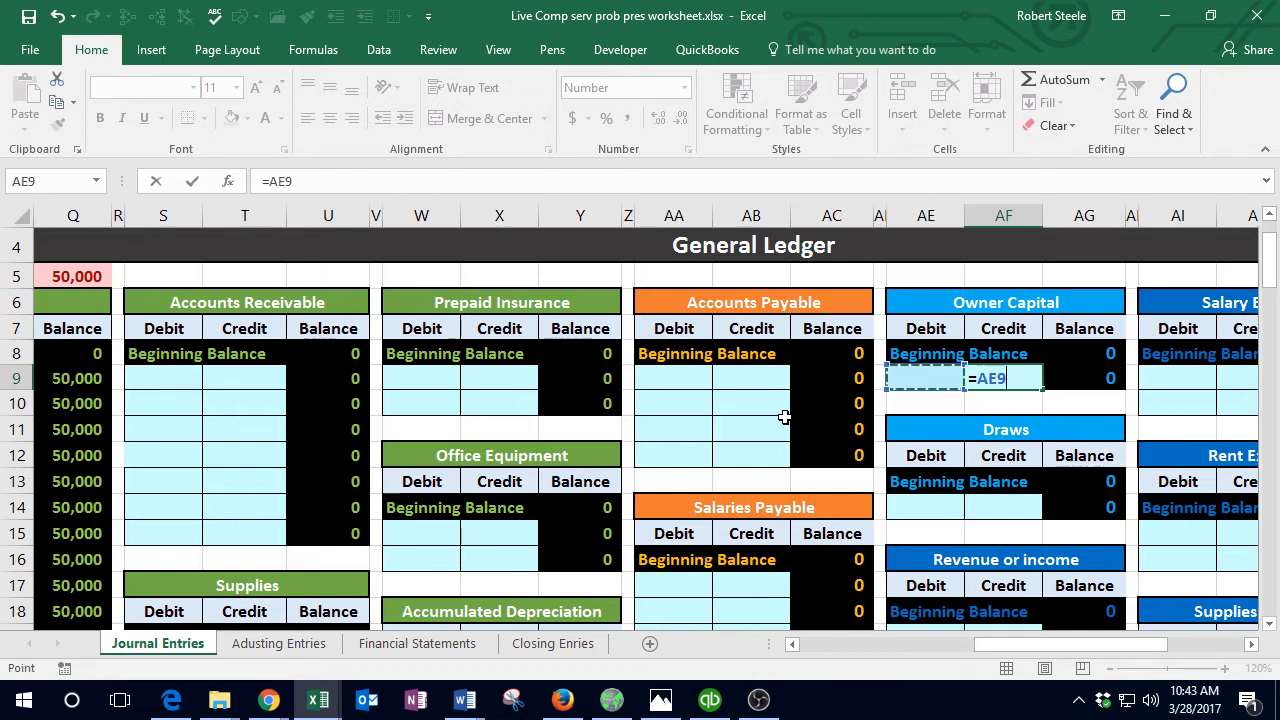
key("Left")
key("Left")
key("Left")
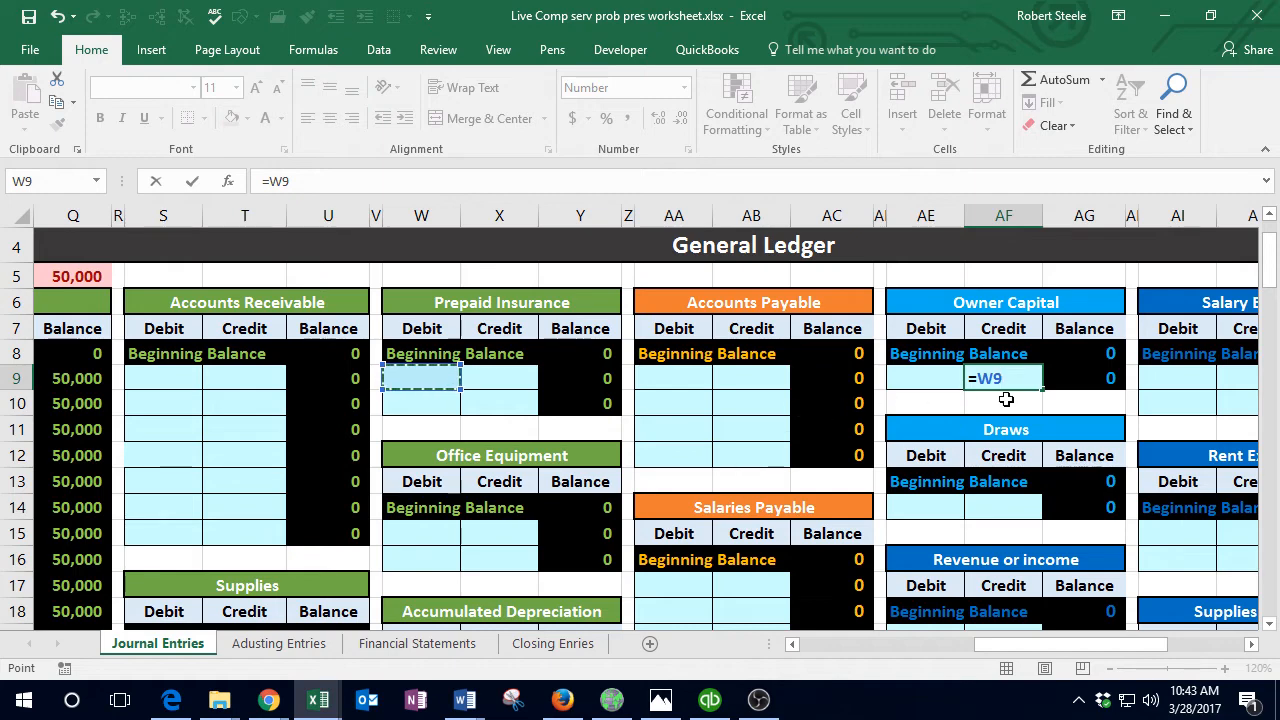
key("Left")
key("Left")
key("Left")
key("Left")
key("Left")
key("Left")
key("Left")
key("Left")
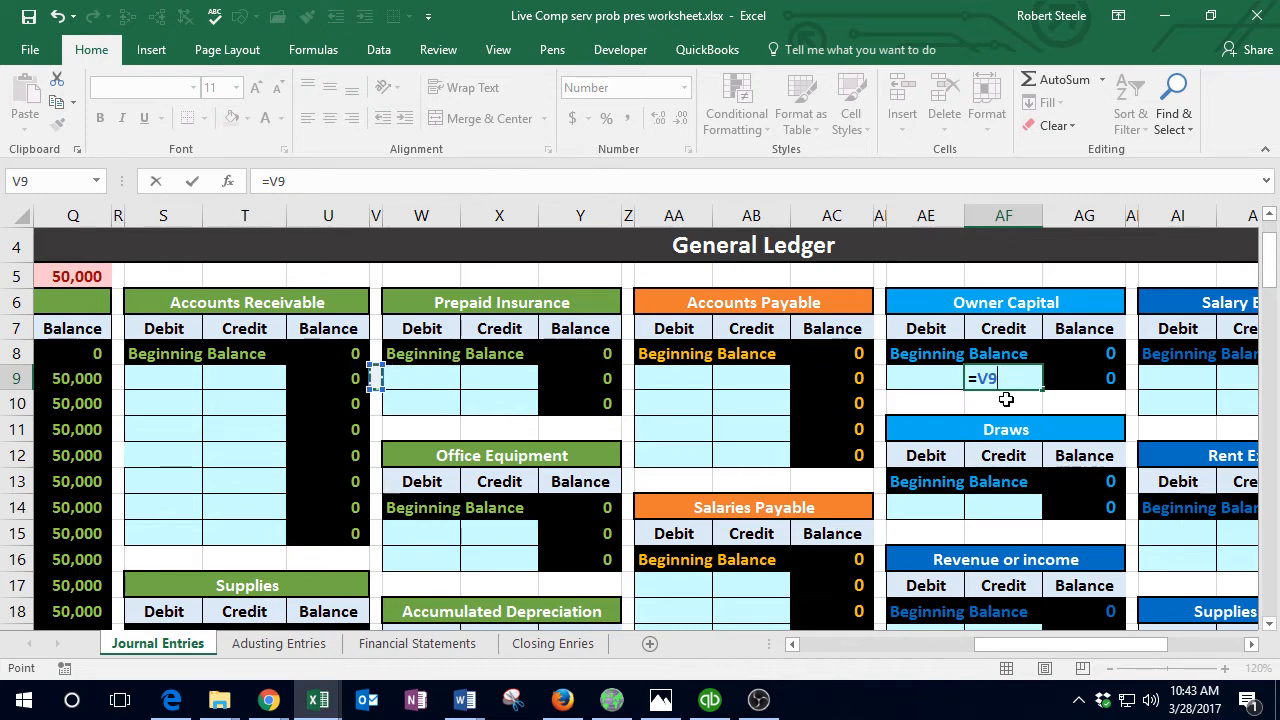
key("Left")
key("Left")
key("Left")
key("Left")
key("Left")
key("Left")
key("Left")
key("Left")
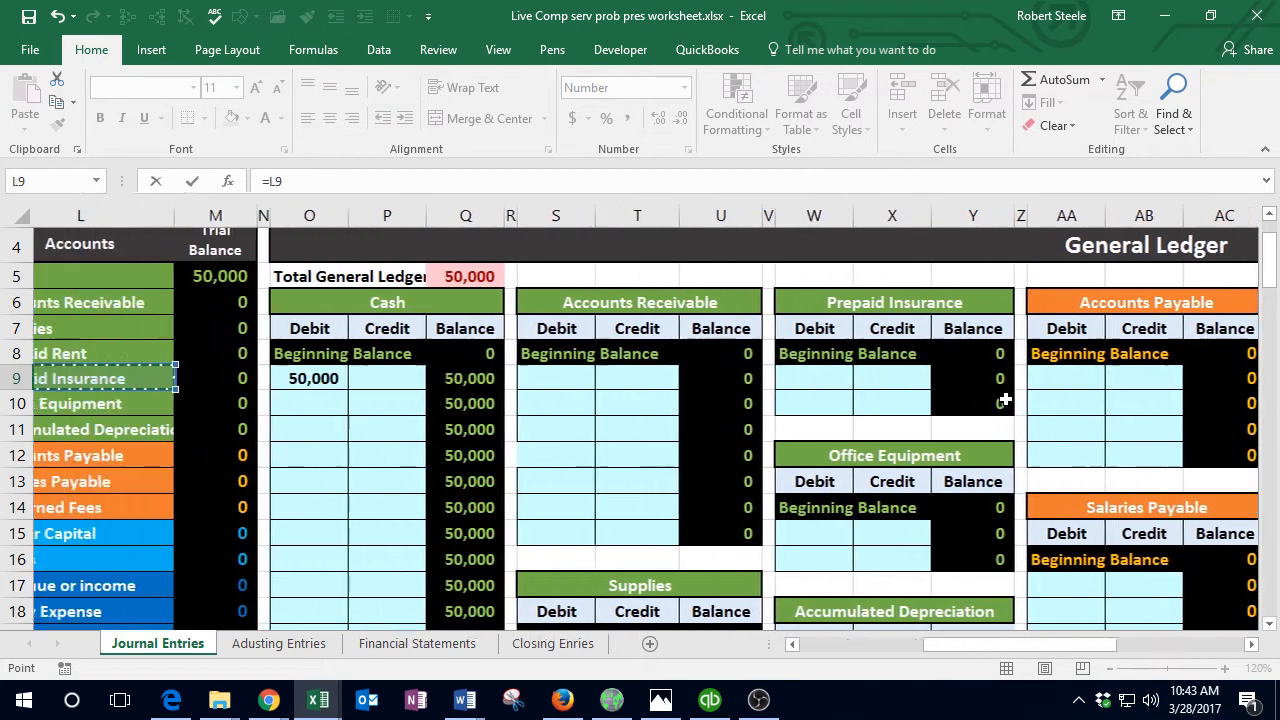
key("Right")
key("Right")
key("Right")
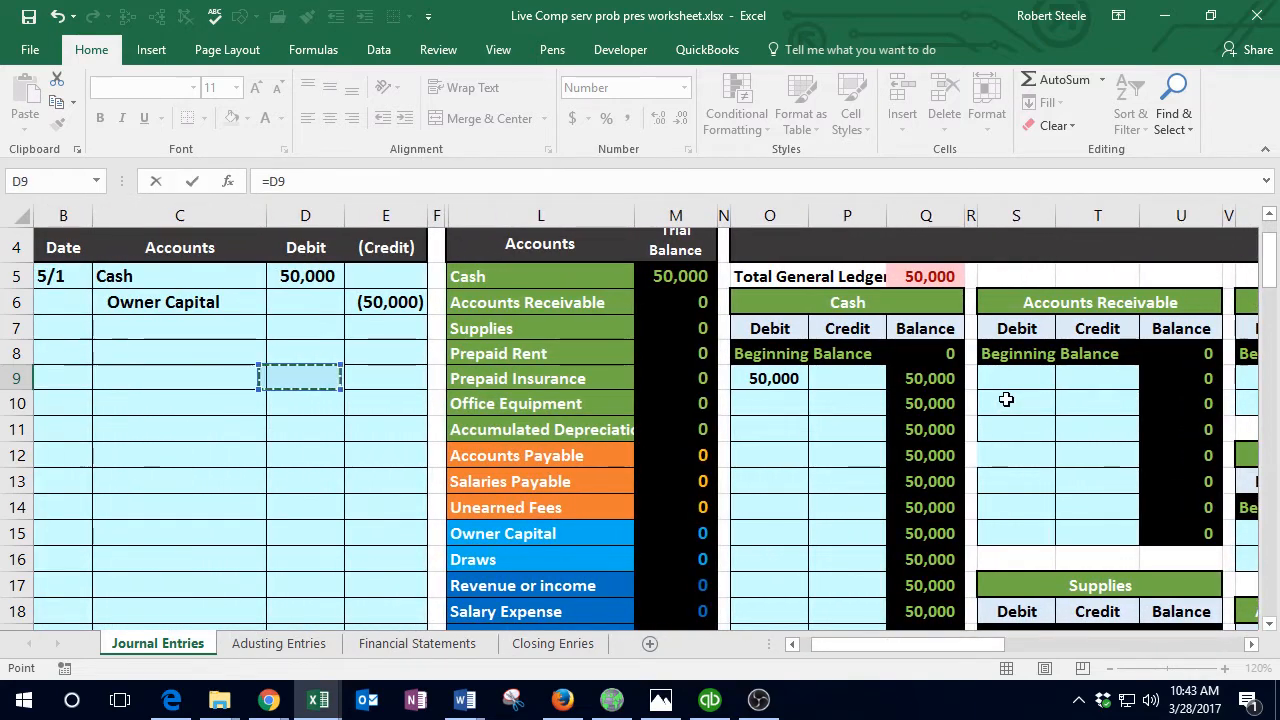
key("Up")
key("Up")
key("Up")
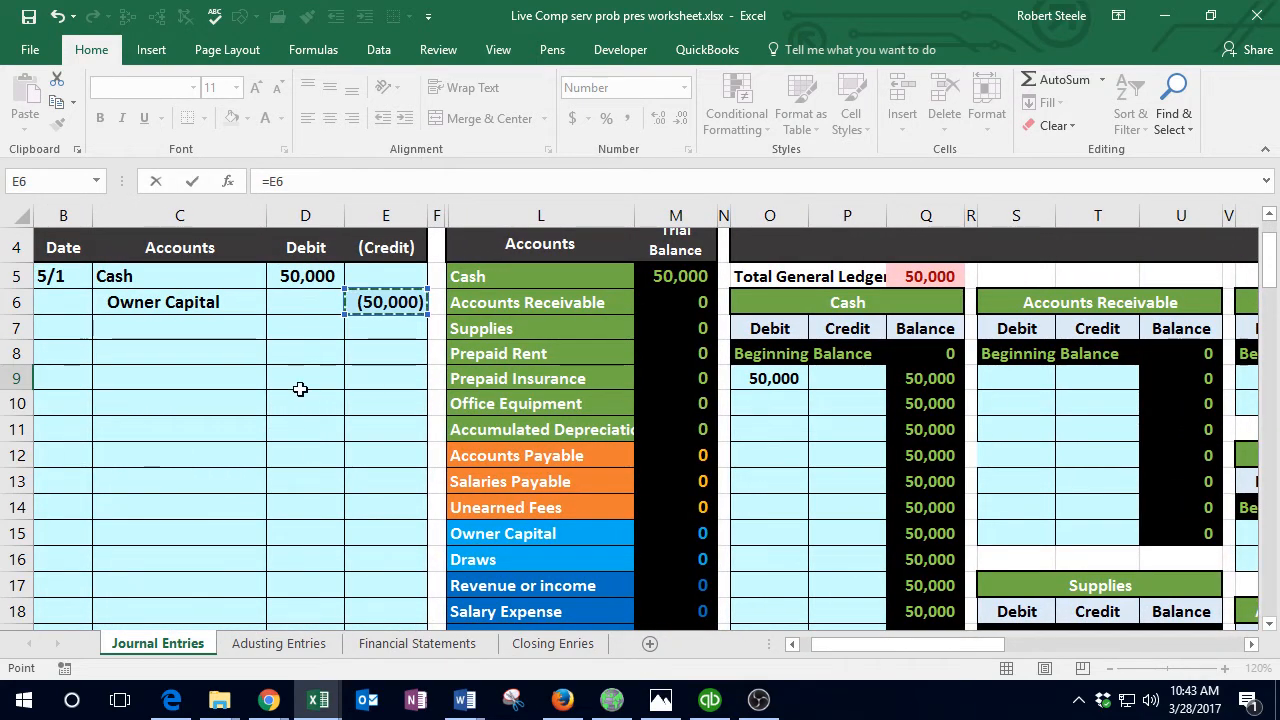
left_click(357, 380)
left_click(372, 302)
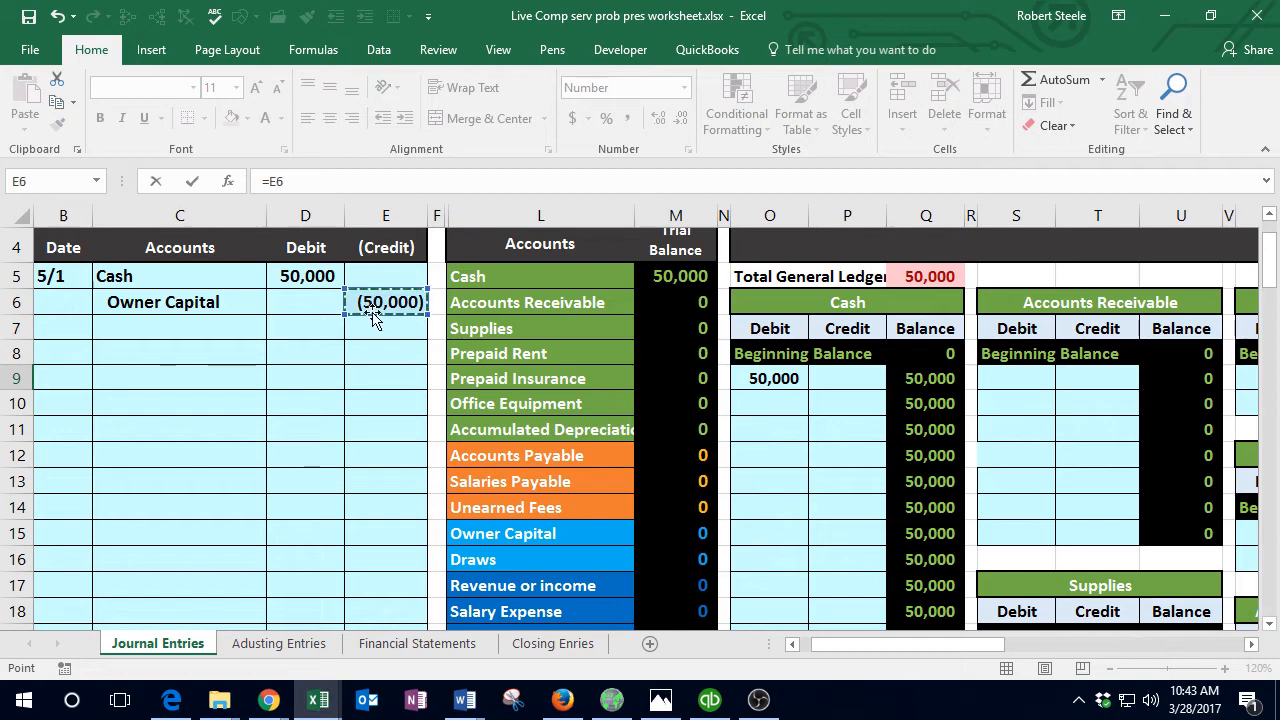
key("Return")
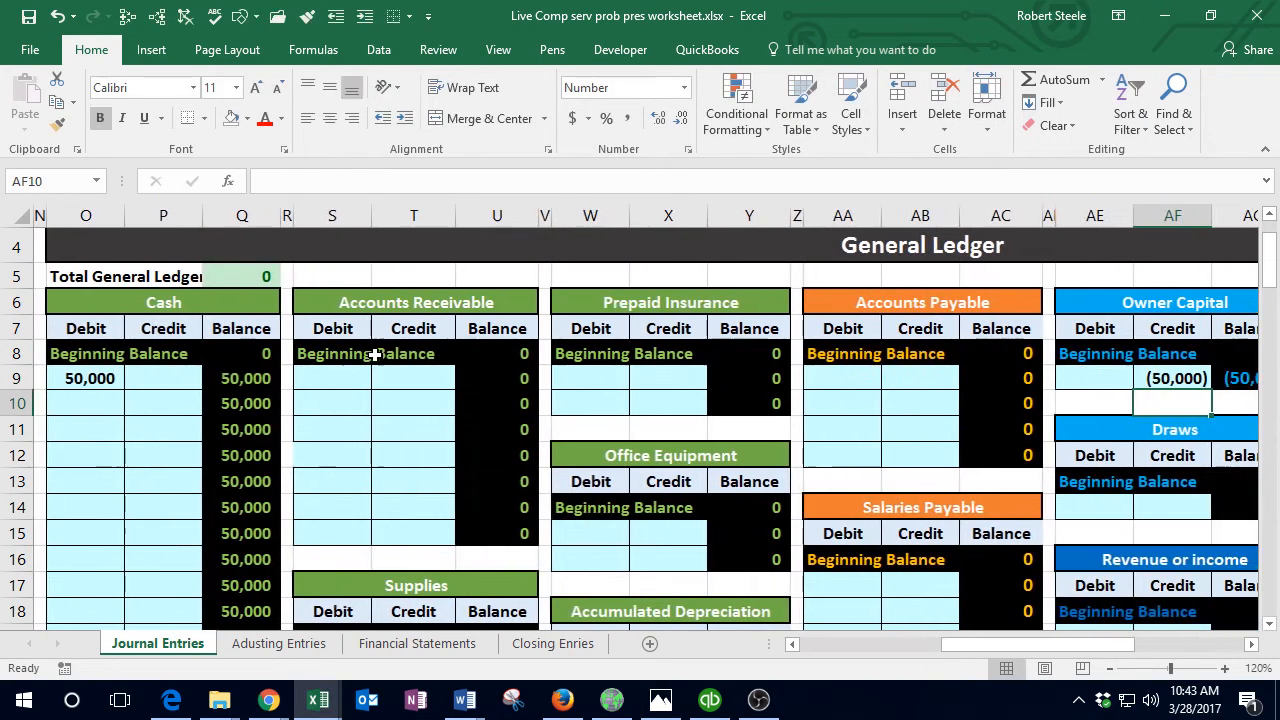
Step: Examine the posted Owner Capital credit and balance, and view the whole journal, trial balance and general ledger at 60% zoom
key("Right")
key("Right")
key("Up")
key("Up")
key("Left")
key("Left")
key("Down")
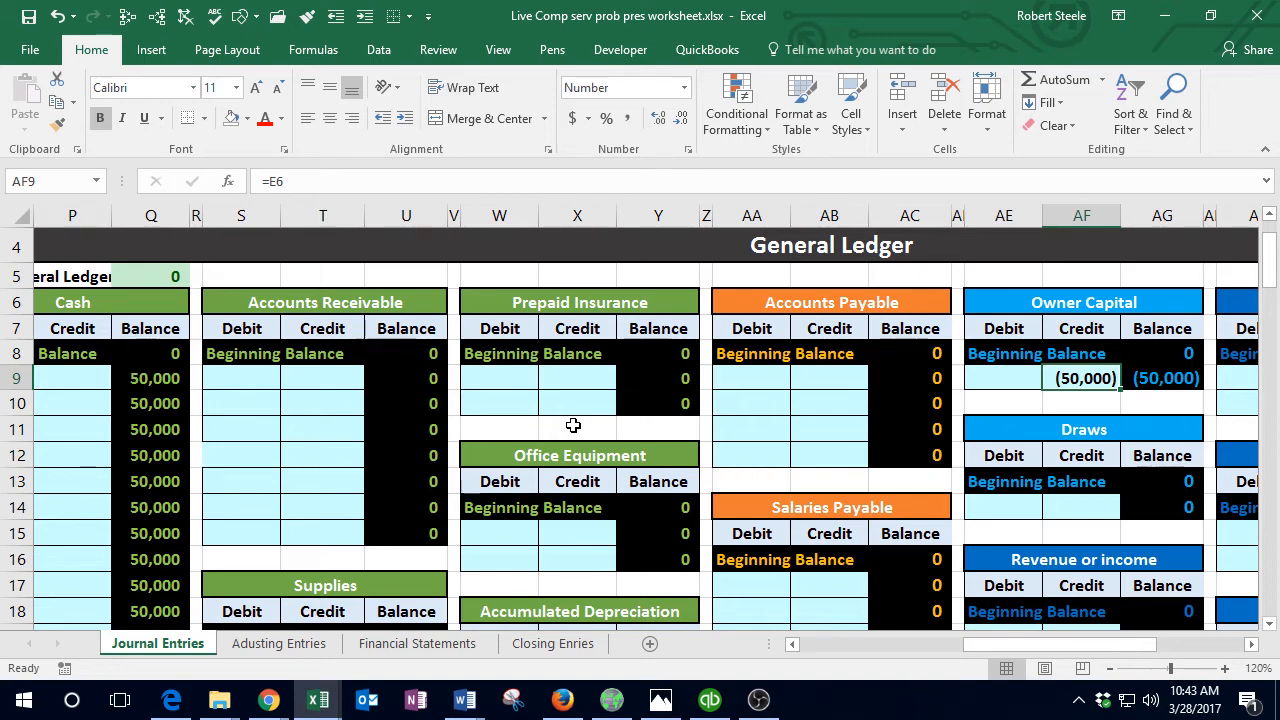
left_click(1110, 670)
left_click(1110, 670)
left_click(1110, 670)
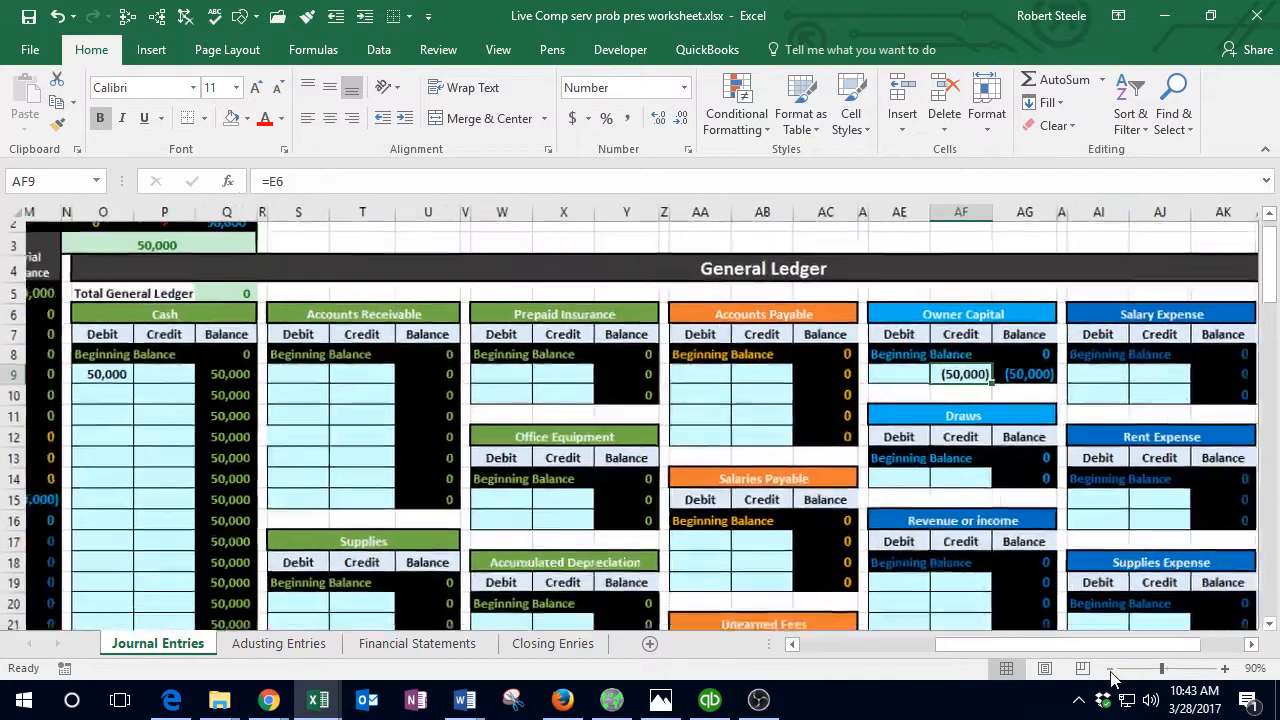
left_click(1110, 670)
left_click(1110, 670)
left_click(1110, 670)
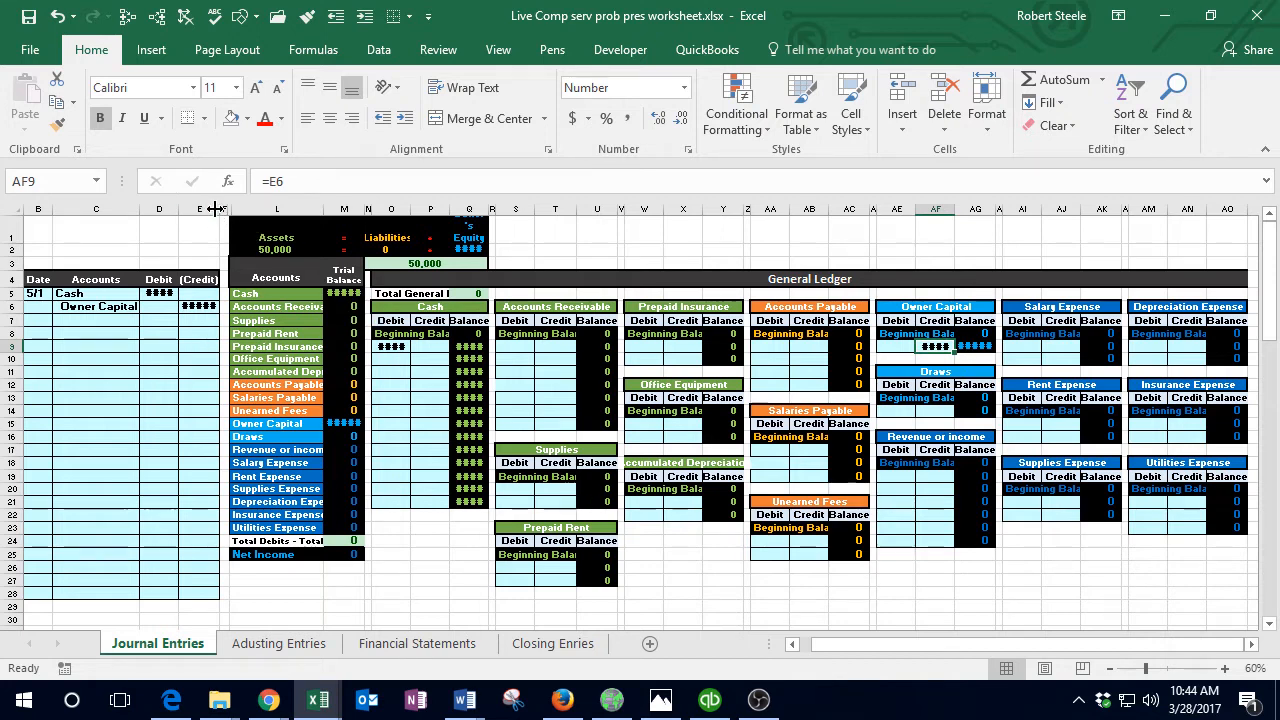
Step: Try a wider Credit column E in the journal and undo the last width change
left_click_drag(213, 209, 240, 209)
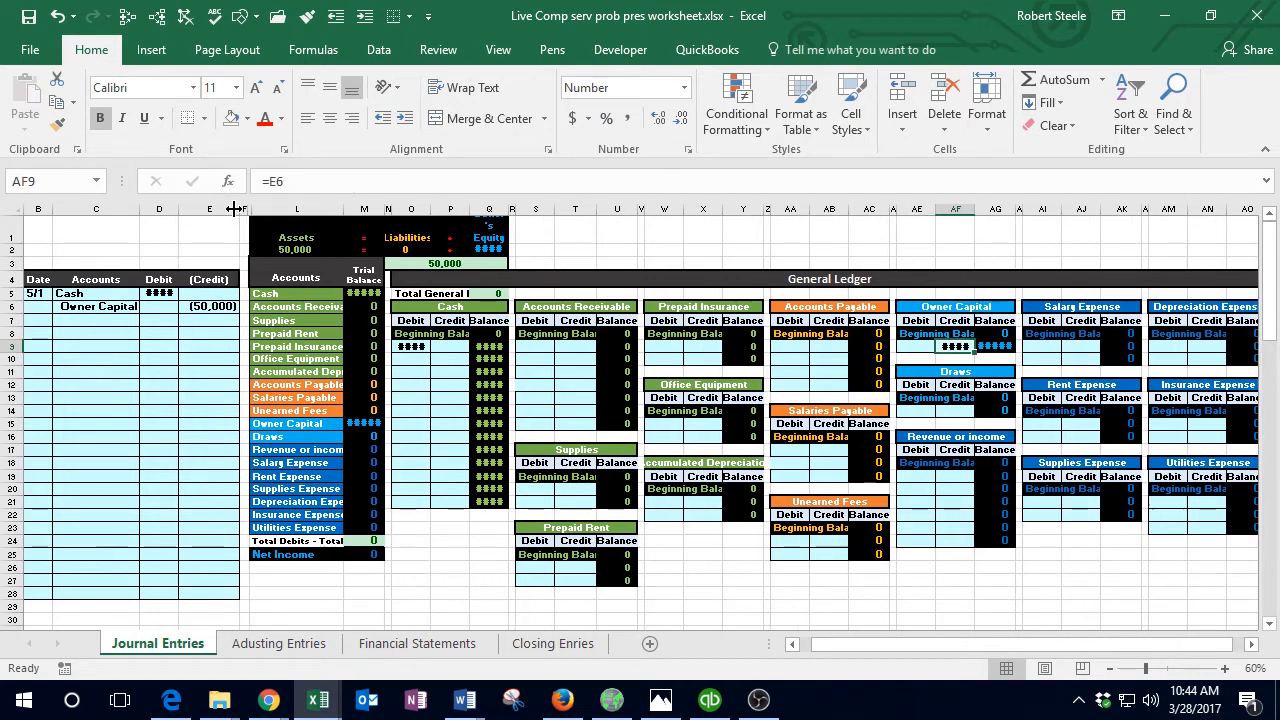
left_click(57, 17)
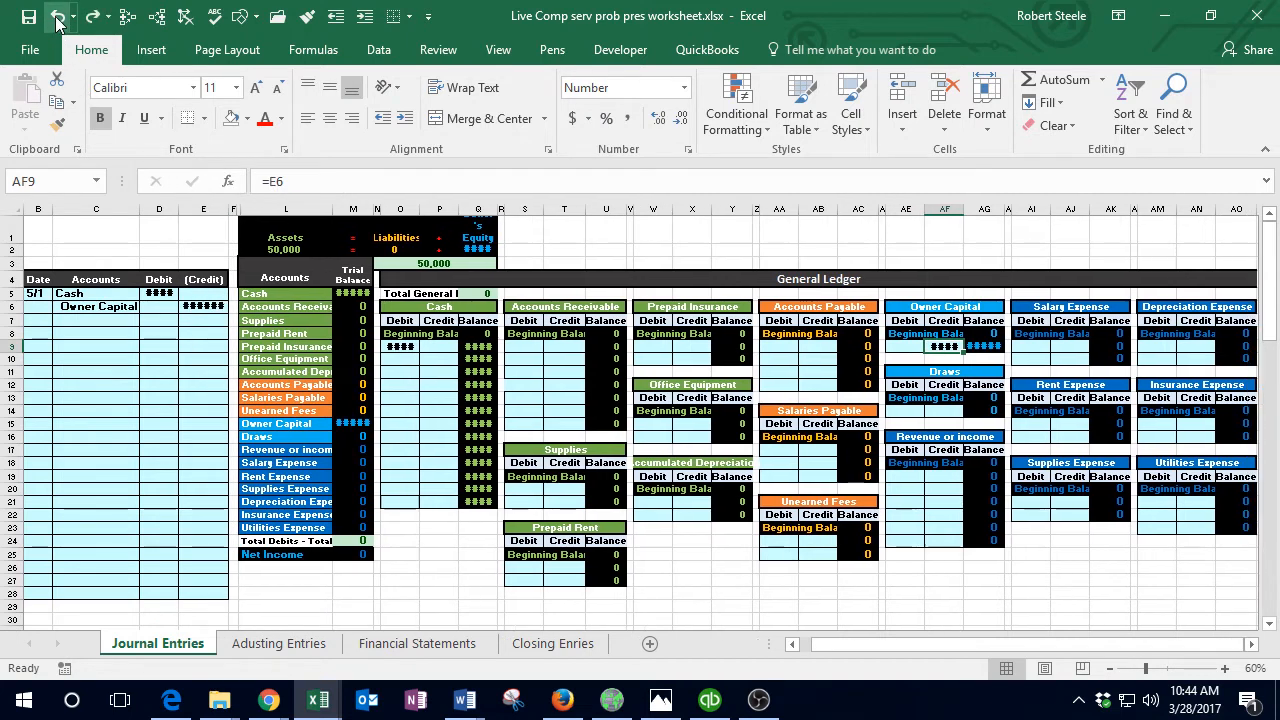
Step: Undo the remaining width changes to the journal's Credit column E
left_click(57, 17)
left_click(57, 17)
left_click(644, 436)
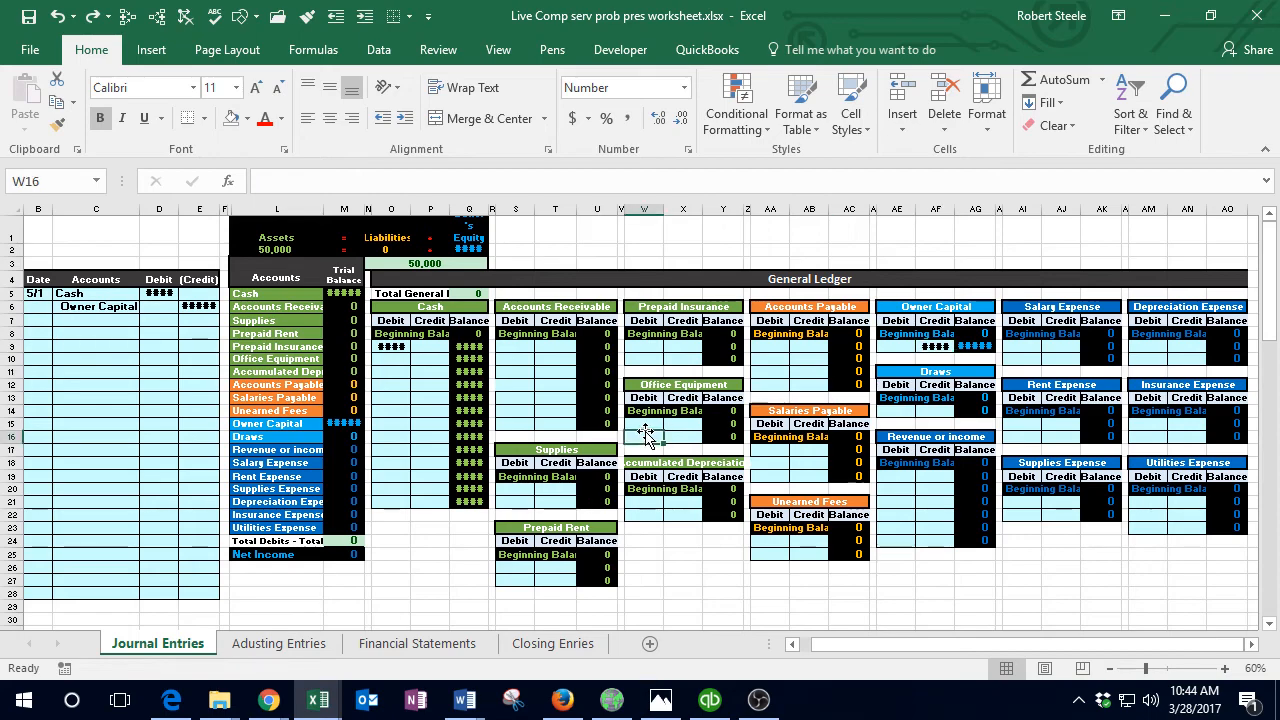
Step: Return to 115% zoom and examine the general ledger postings, the journal, and the Cash and Owner Capital lines of the trial balance
scroll(651, 453, "up", 2)
scroll(651, 453, "up", 2)
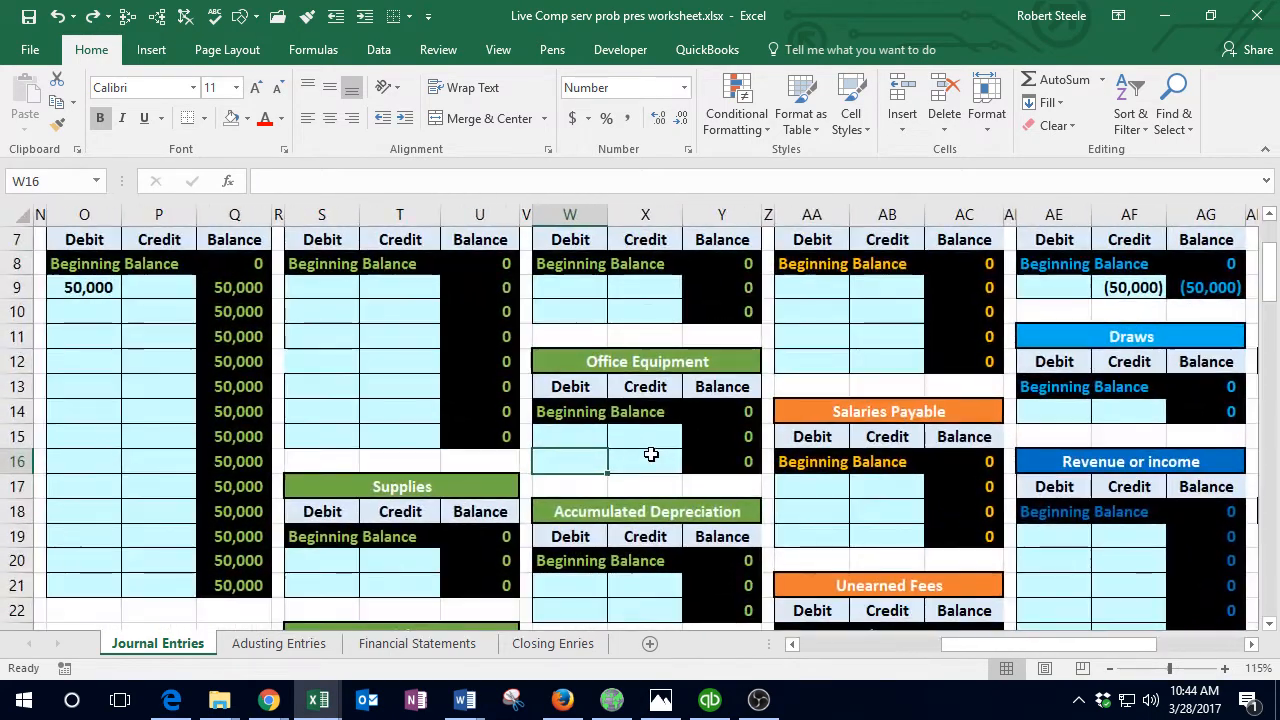
scroll(651, 455, "up", 1)
scroll(651, 455, "up", 1)
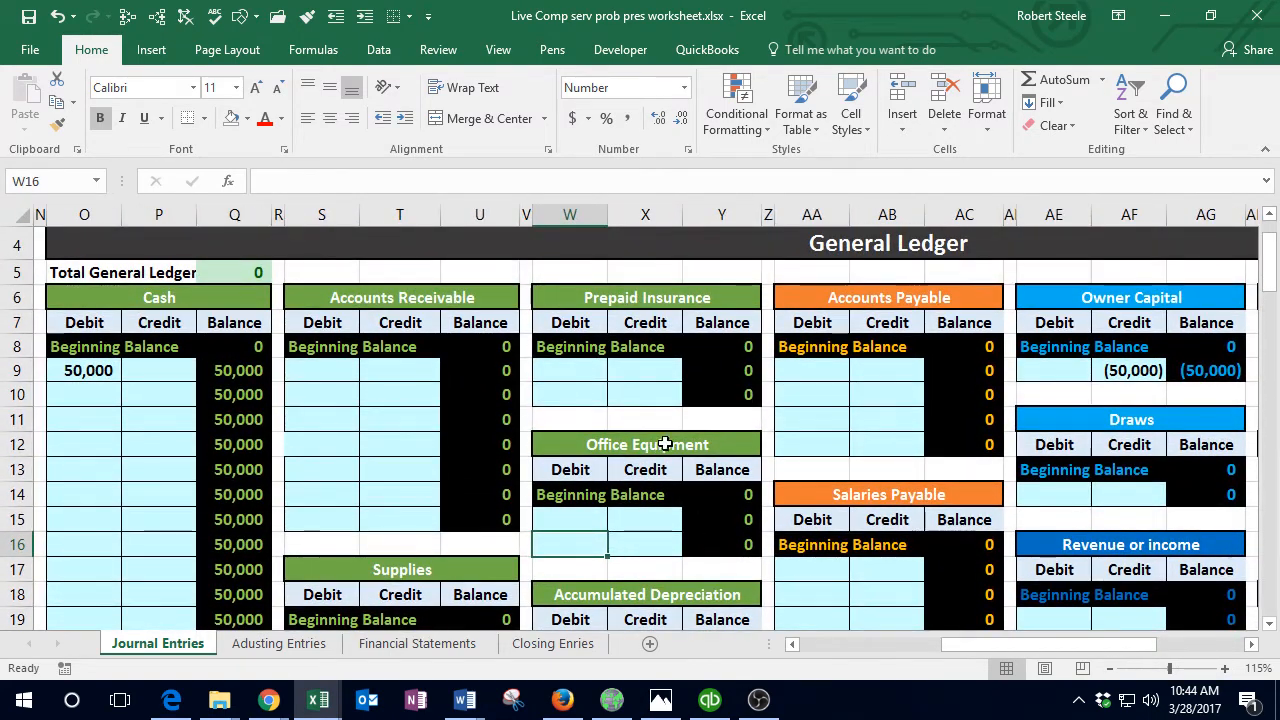
left_click(672, 420)
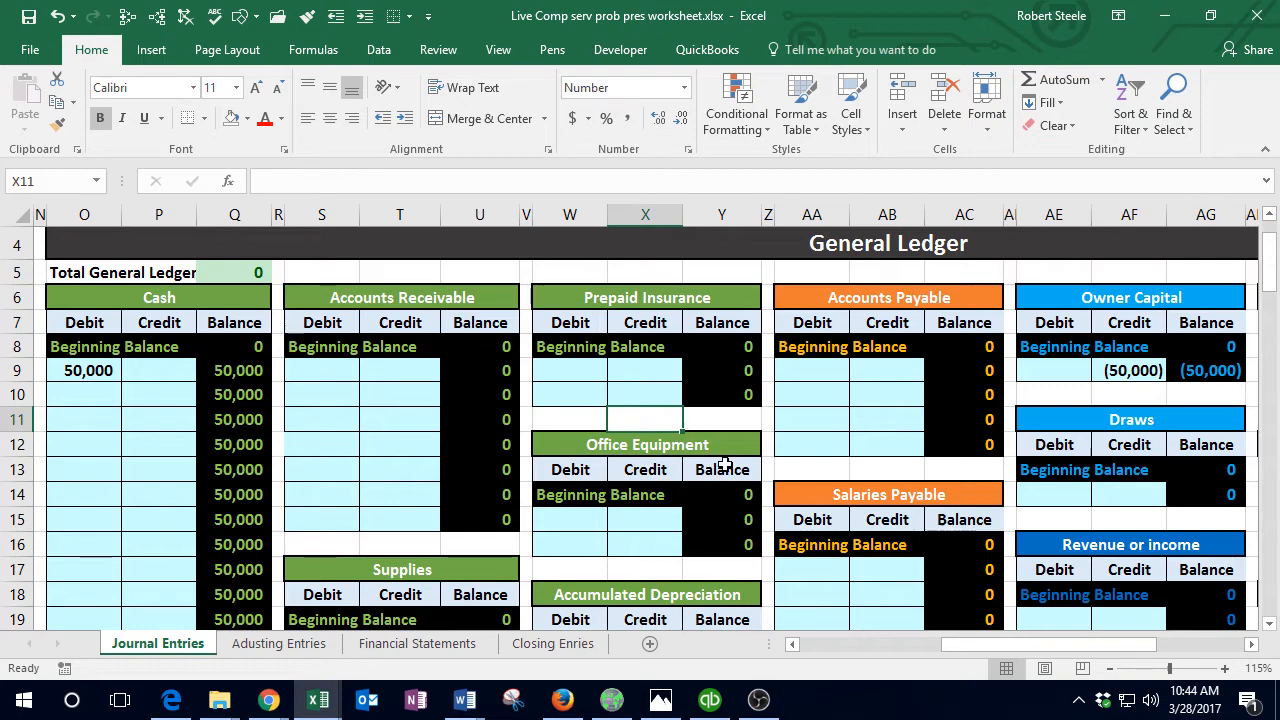
key("Left")
key("Left")
key("Left")
key("Left")
key("Left")
key("Left")
key("Left")
key("Left")
key("Left")
key("Left")
key("Left")
key("Left")
key("Left")
key("Left")
key("Left")
key("Left")
key("Left")
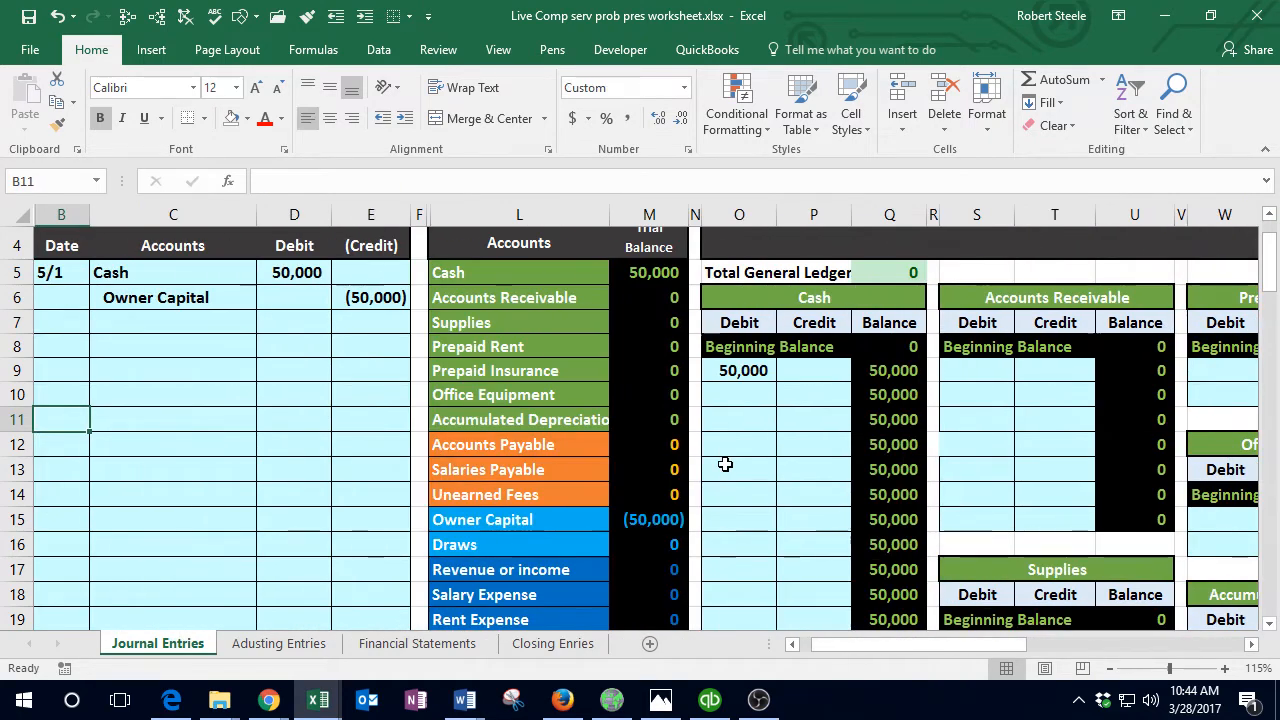
left_click(668, 268)
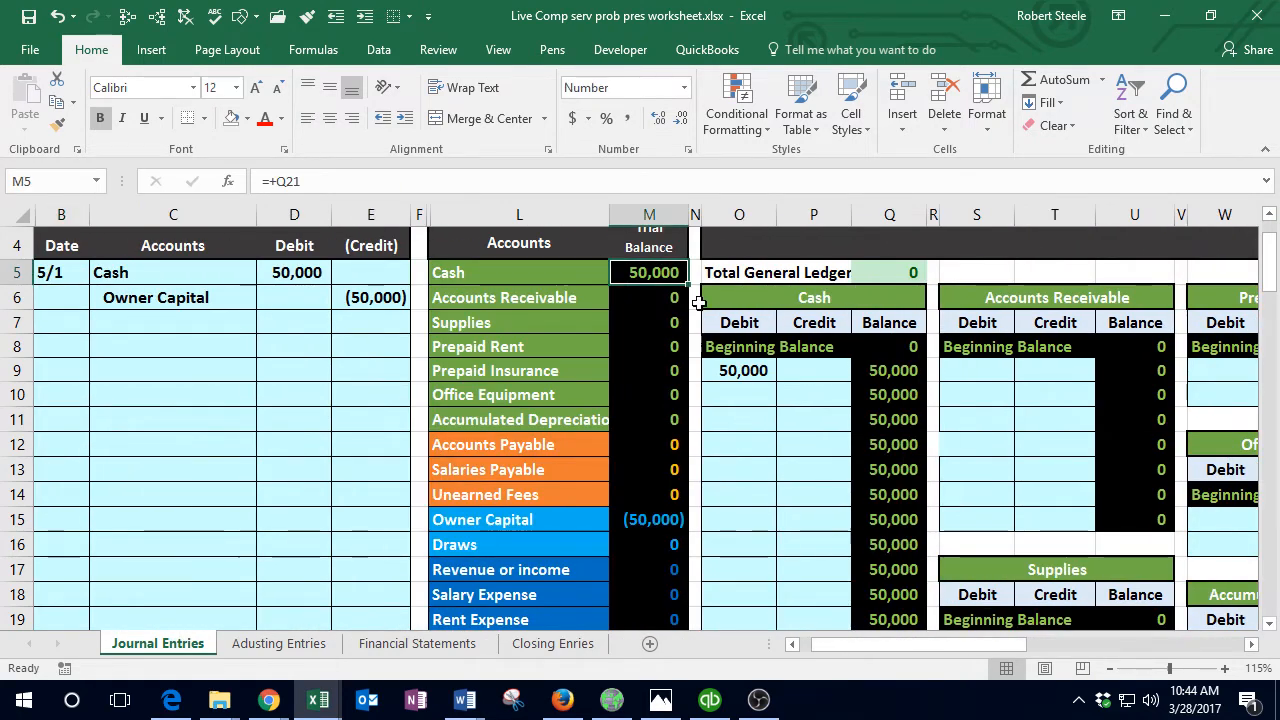
left_click(680, 526)
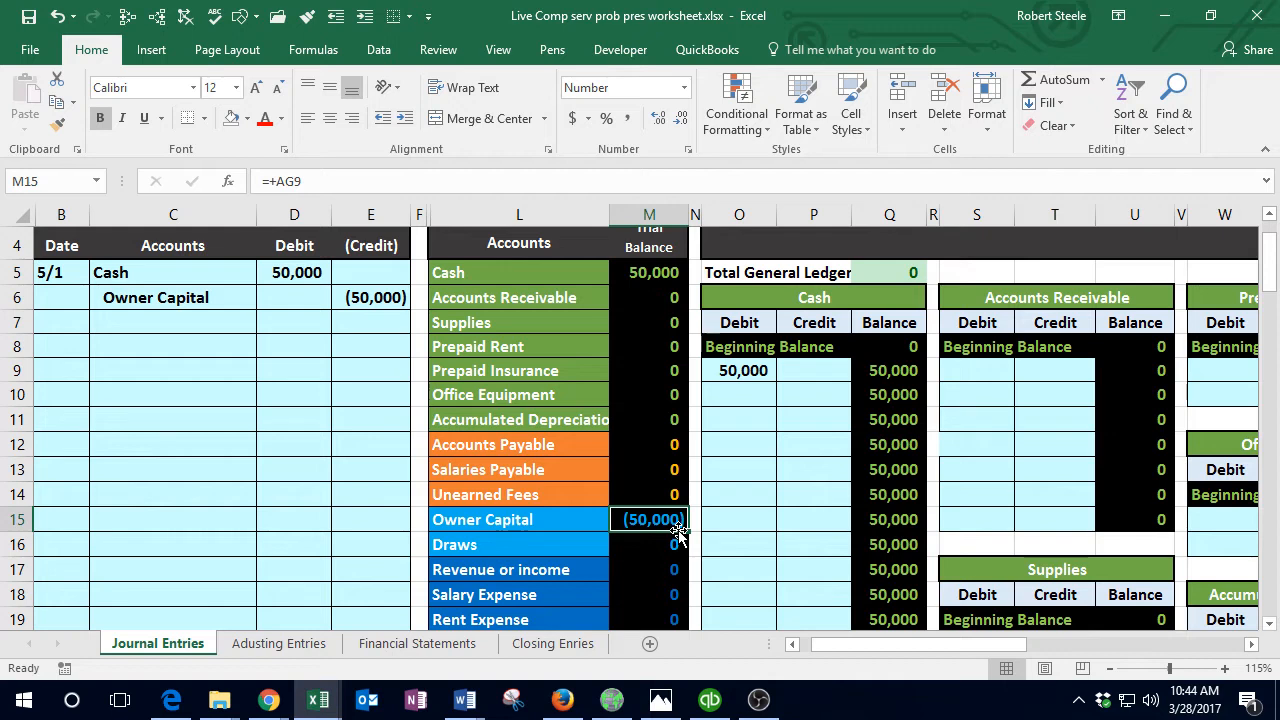
Step: Trace the dependents of the Cash debit in journal cell D5
left_click(300, 272)
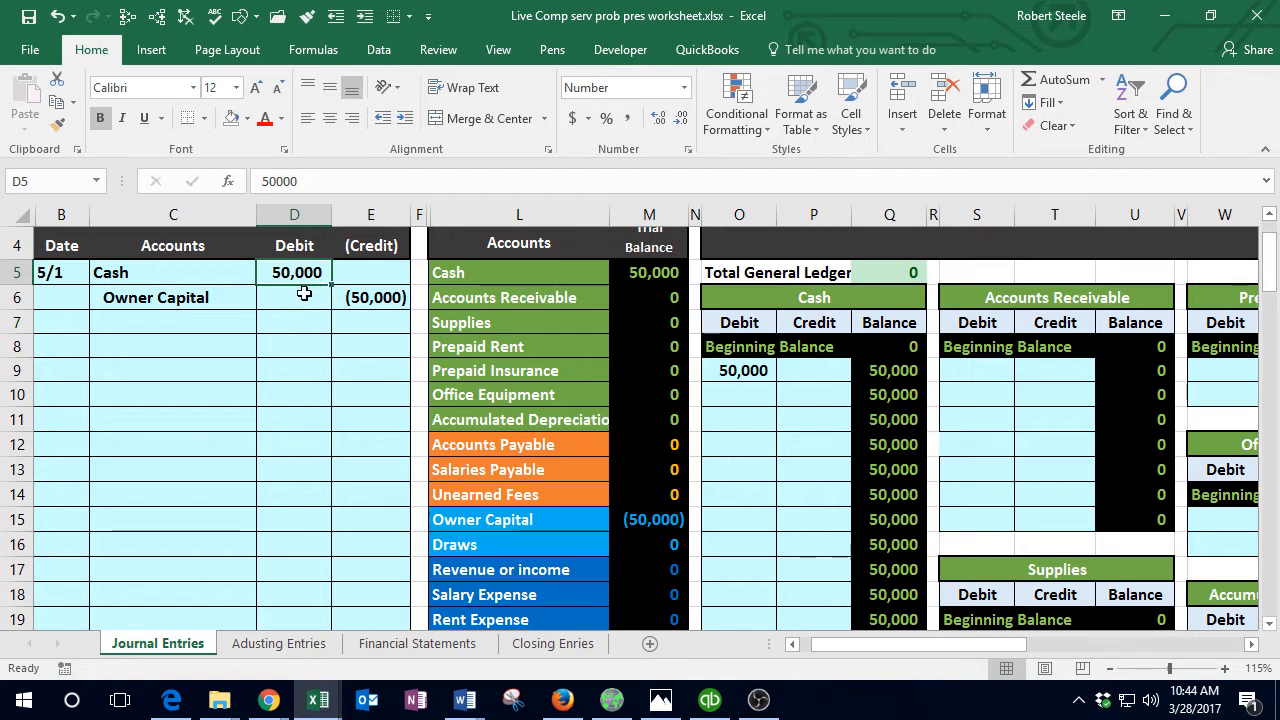
left_click(381, 47)
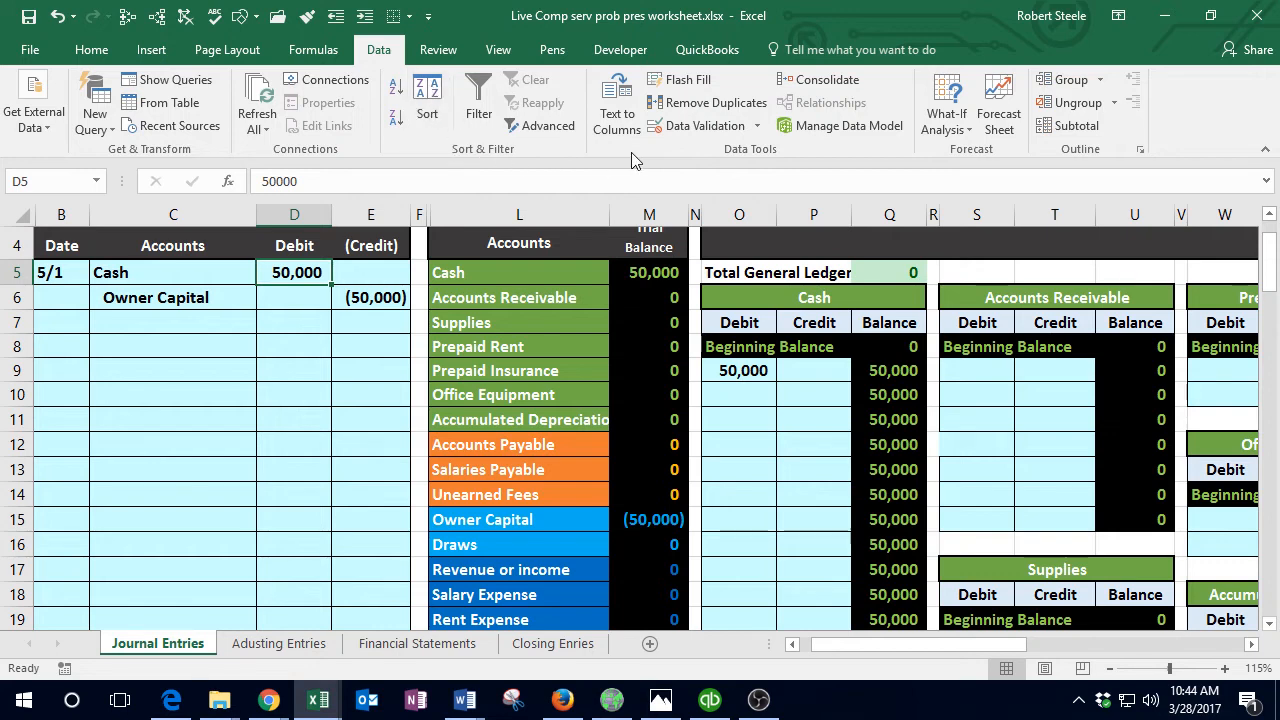
left_click(323, 50)
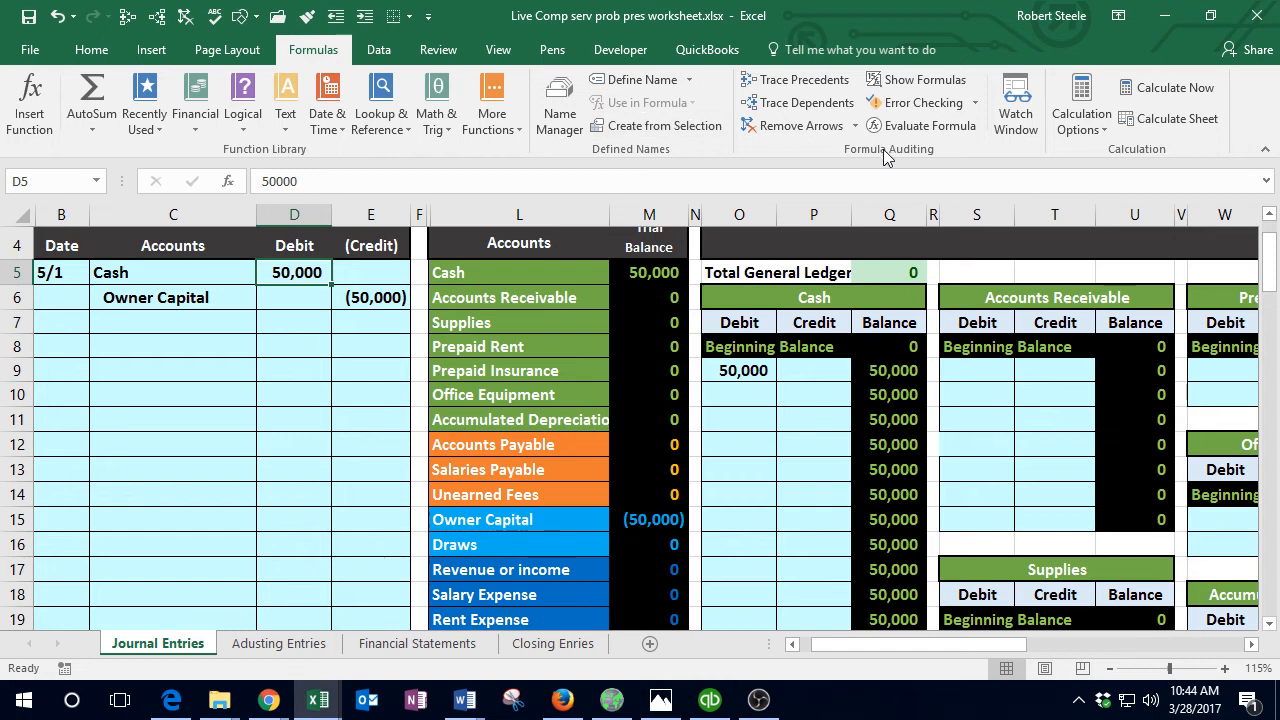
left_click(797, 80)
left_click(649, 407)
left_click(780, 106)
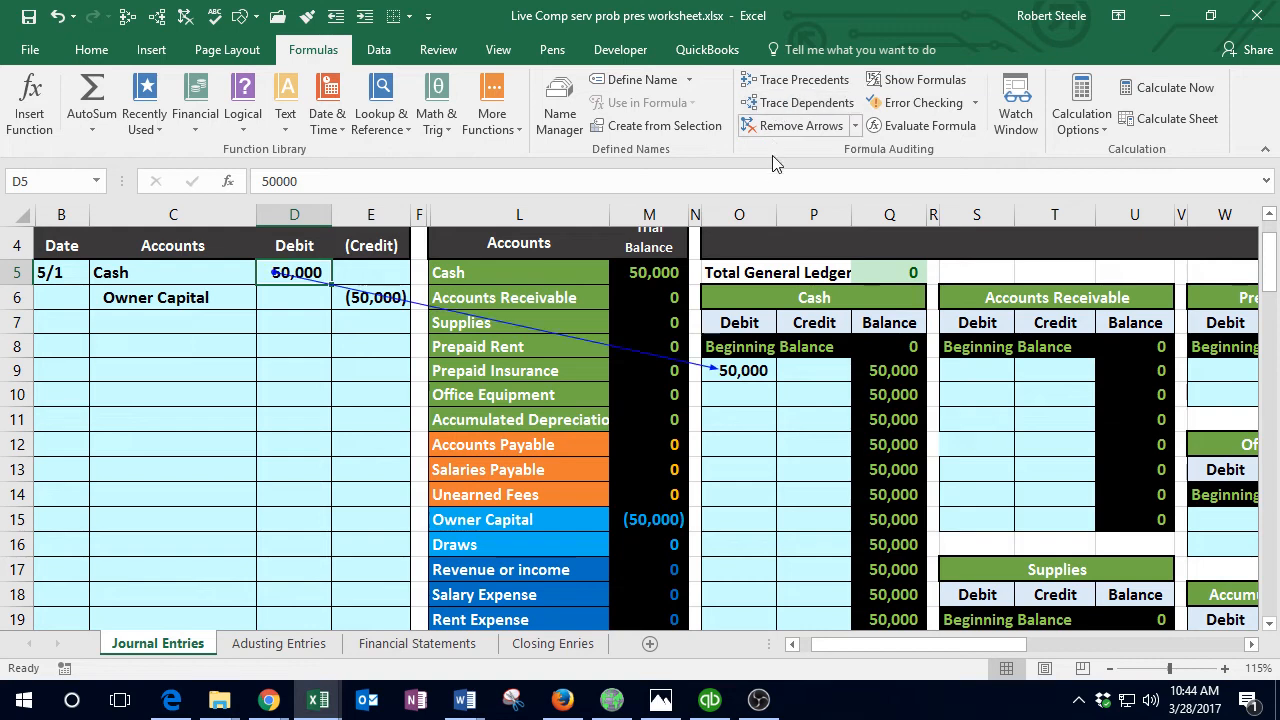
Step: Trace the dependents of the Owner Capital credit in journal cell E6 across to the general ledger
left_click(352, 300)
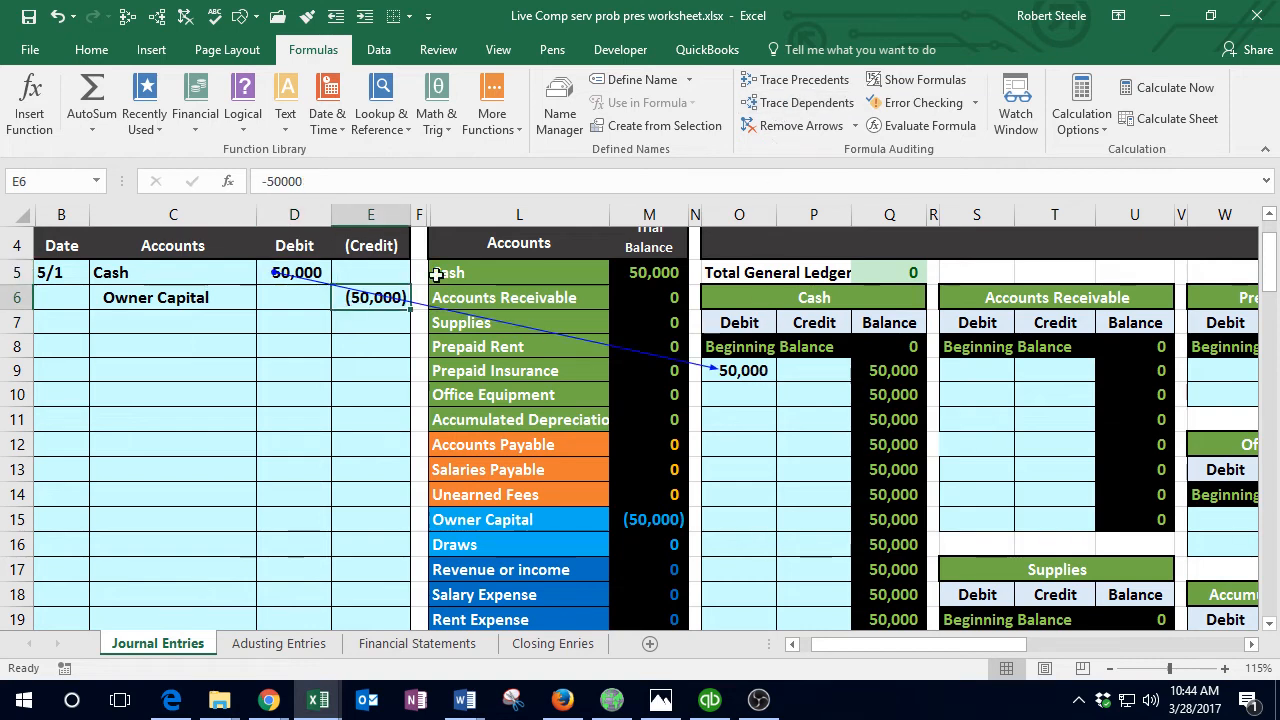
left_click(773, 105)
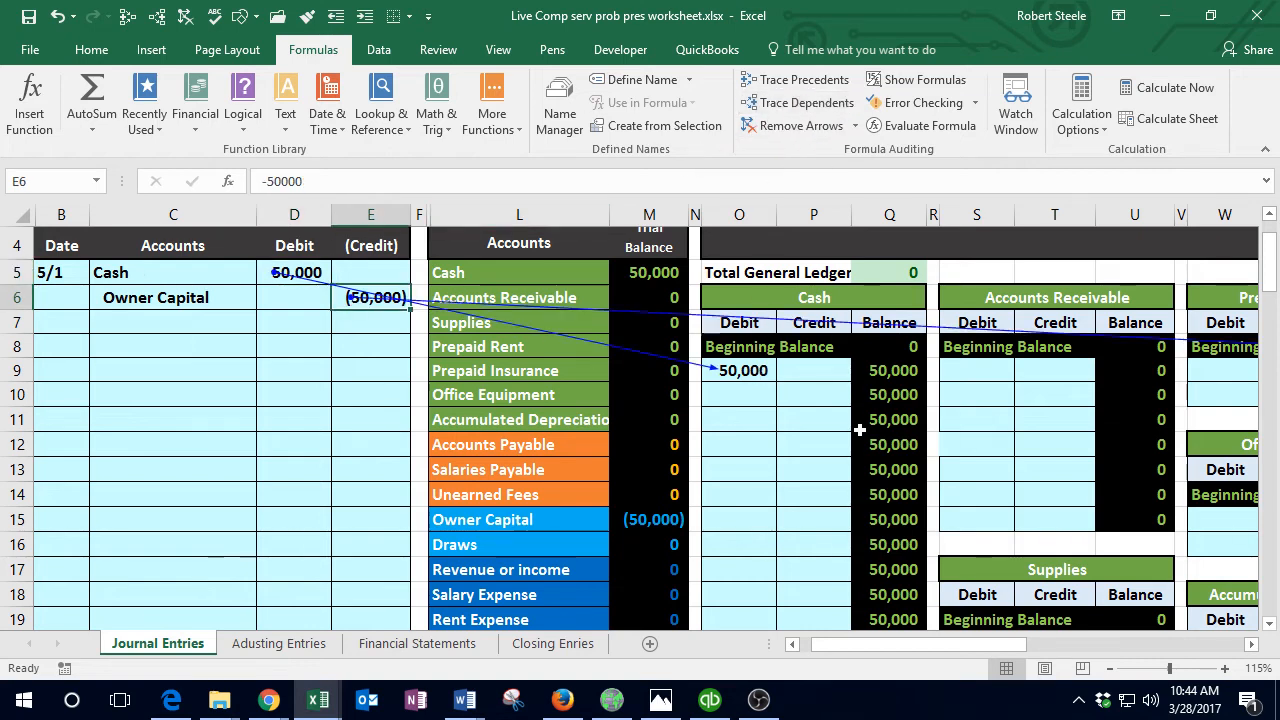
left_click_drag(930, 645, 1001, 652)
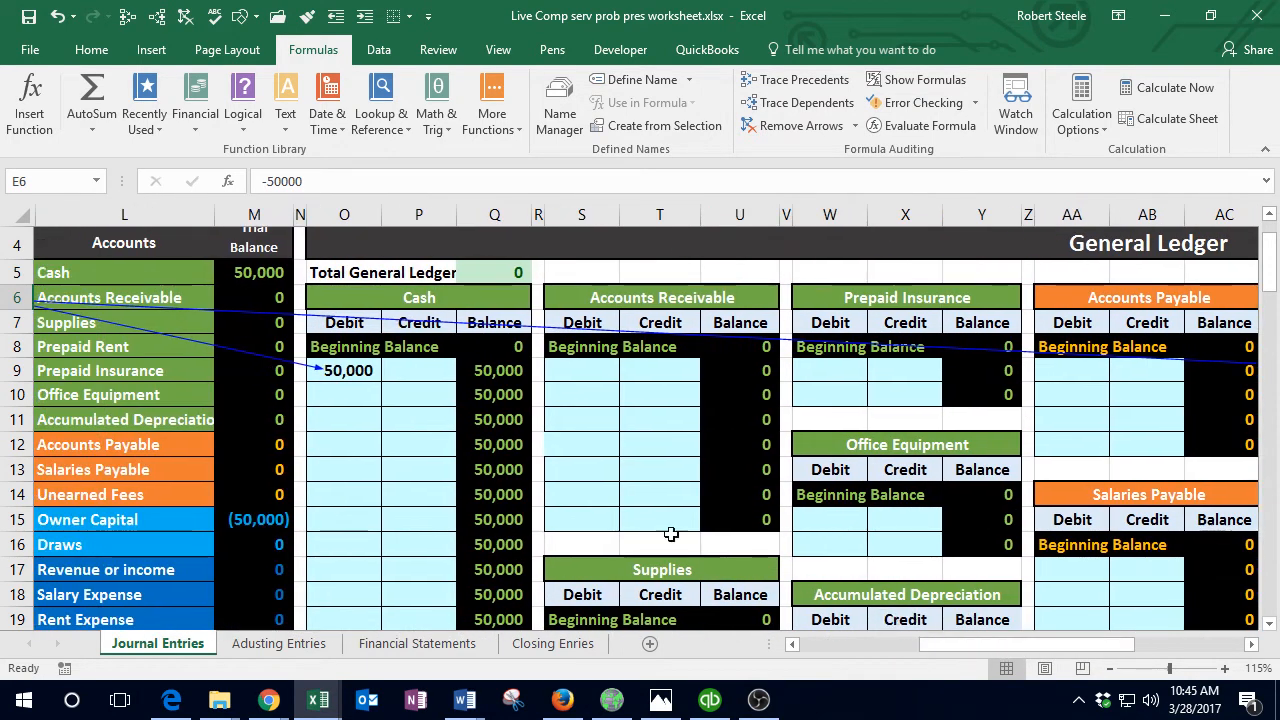
Step: Trace the dependents of the Cash ledger debit in O9 and of the ending Cash balance in Q21
left_click(360, 370)
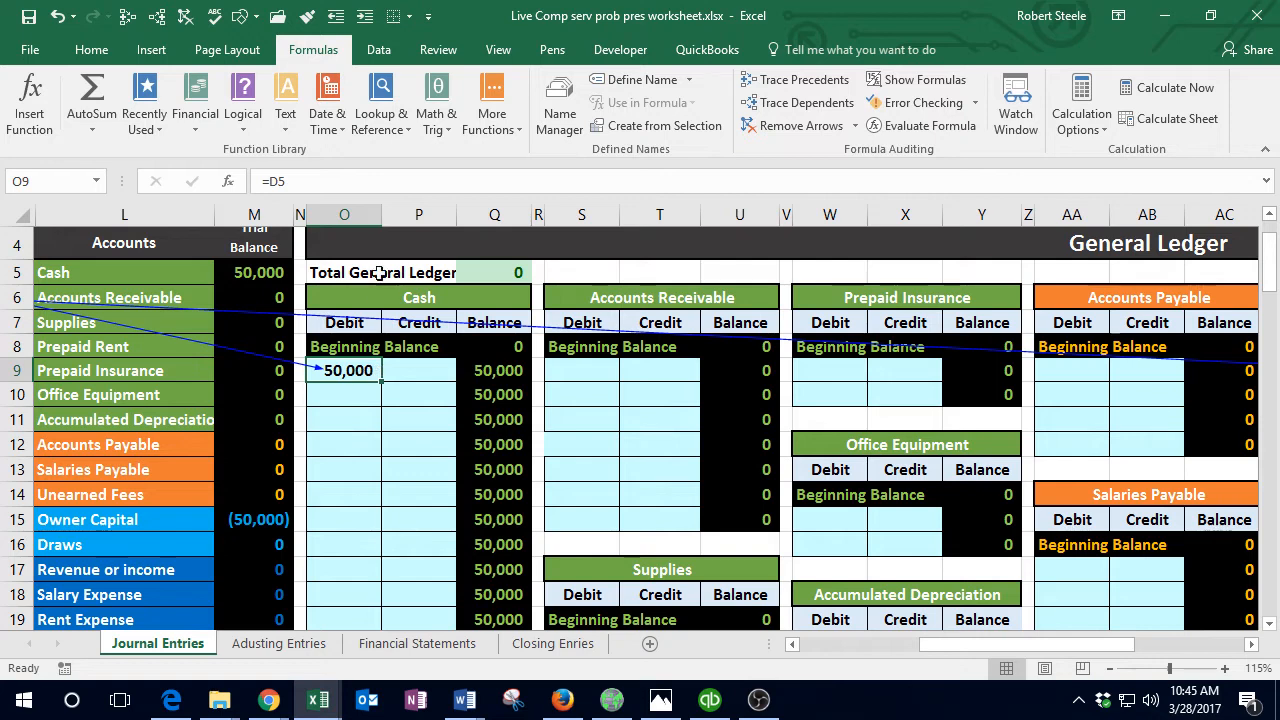
left_click(810, 104)
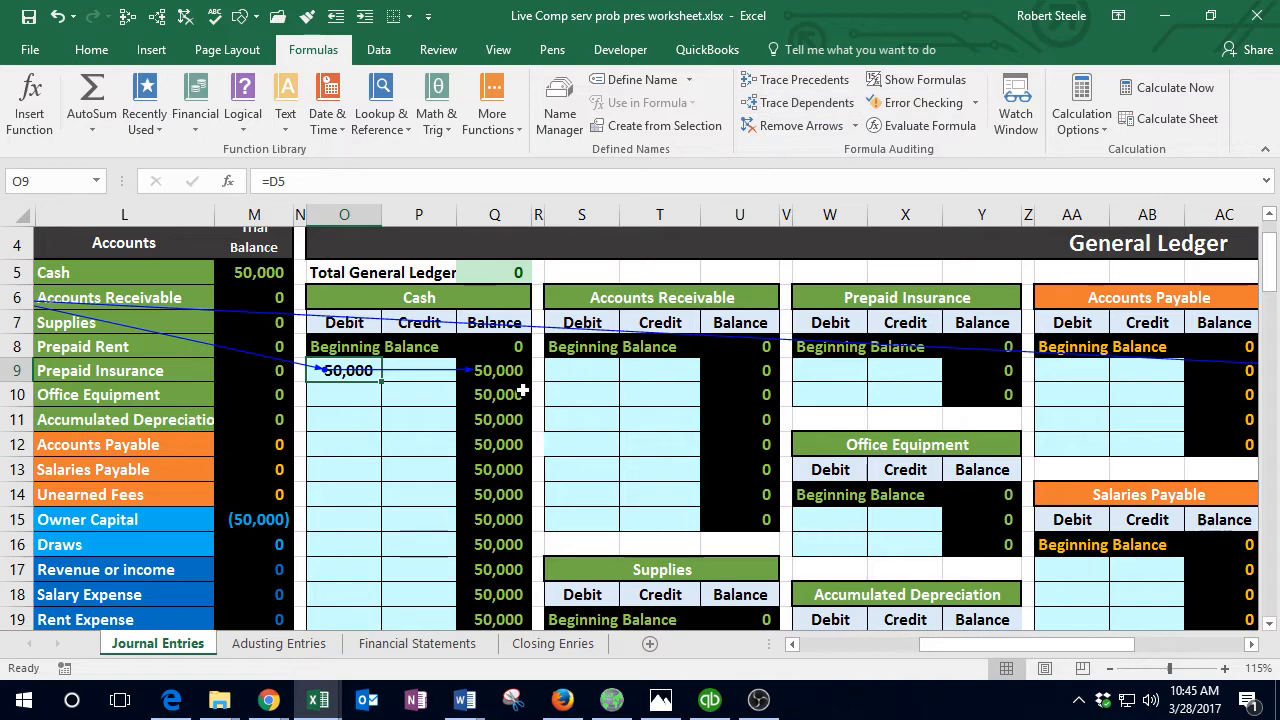
scroll(508, 437, "down", 1)
scroll(508, 437, "down", 1)
left_click(500, 512)
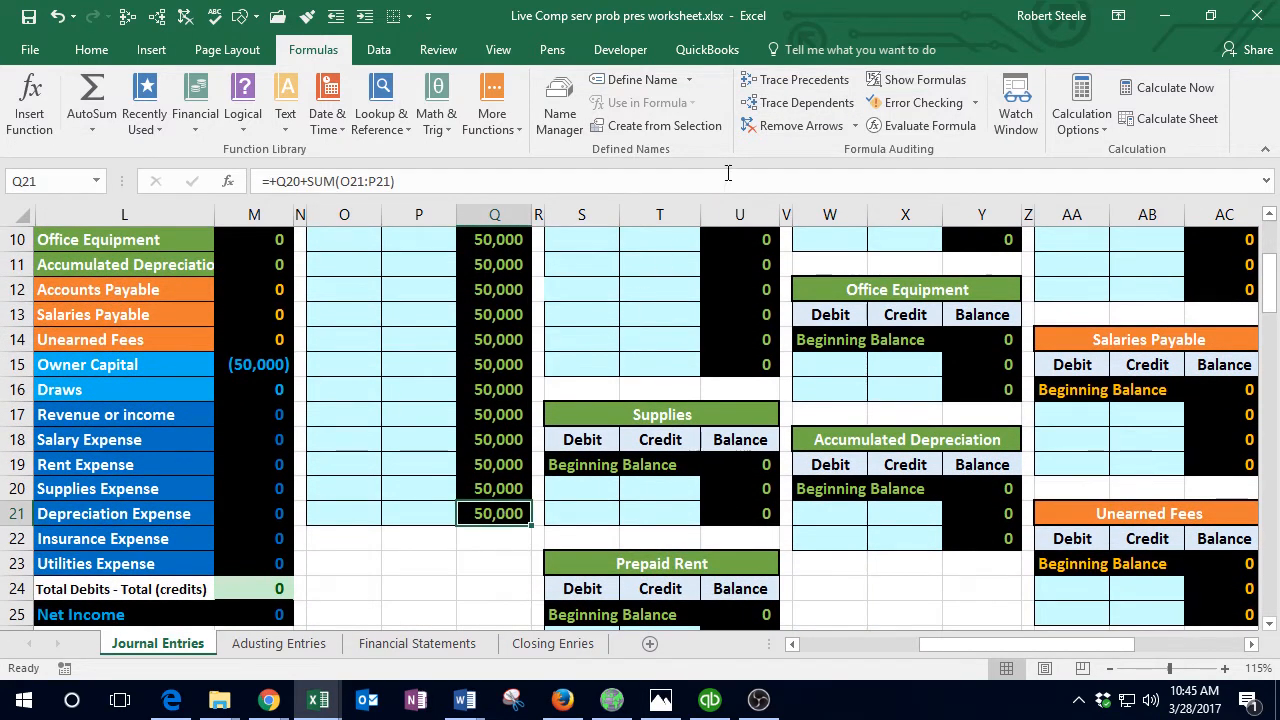
left_click(790, 102)
scroll(714, 372, "up", 3)
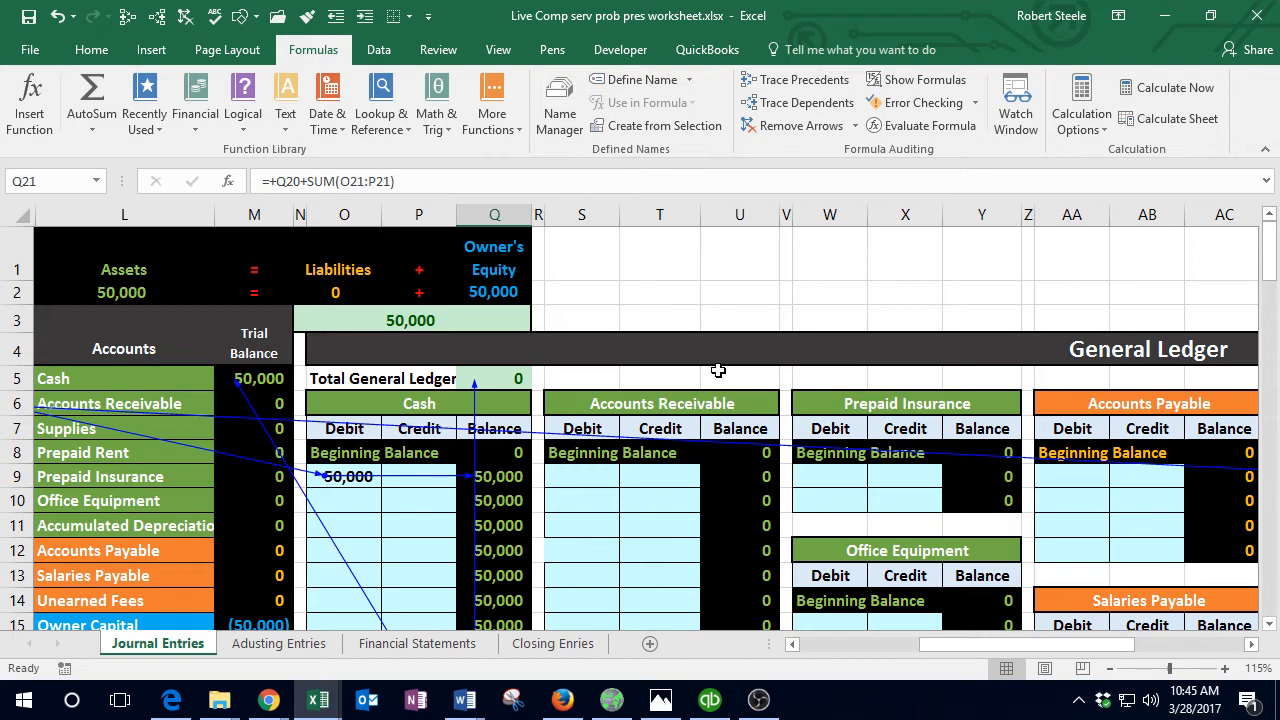
Step: Return to the journal entry area and remove all trace arrows from the worksheet
key("Left")
key("Left")
key("Left")
key("Left")
key("Left")
key("Left")
key("Left")
key("Left")
key("Left")
key("Left")
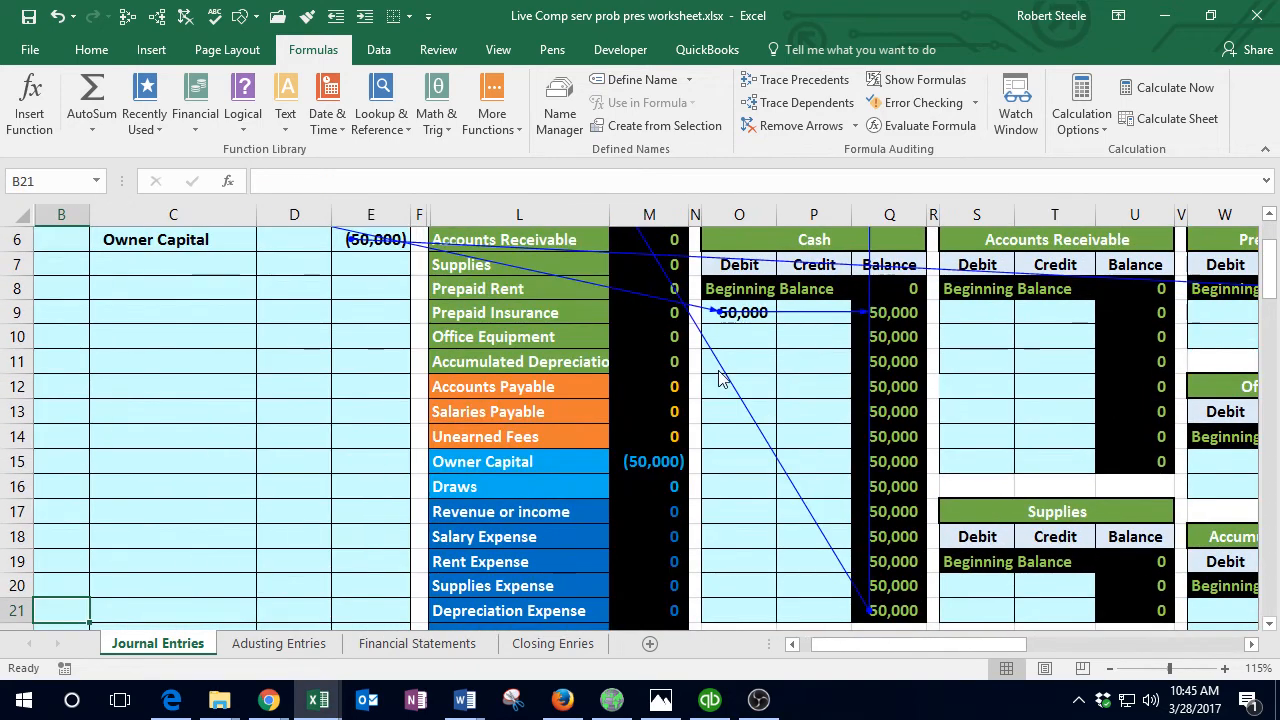
scroll(720, 374, "up", 2)
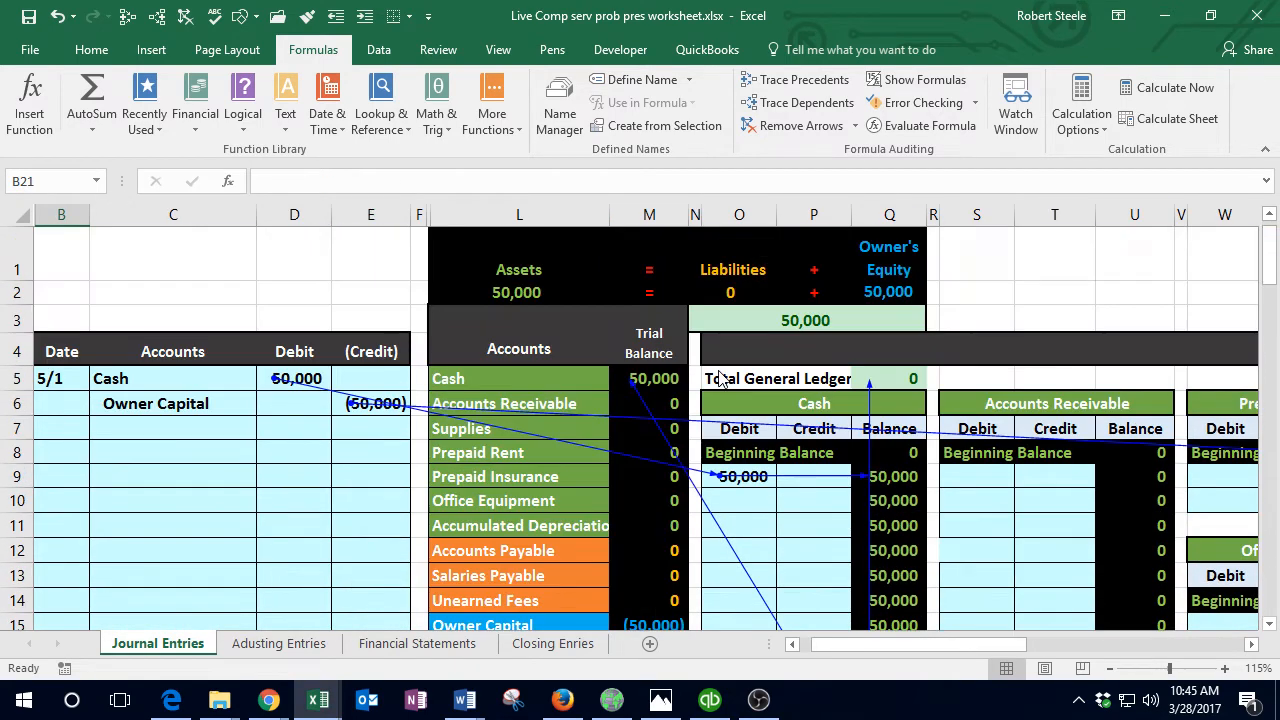
left_click(787, 125)
left_click(213, 470)
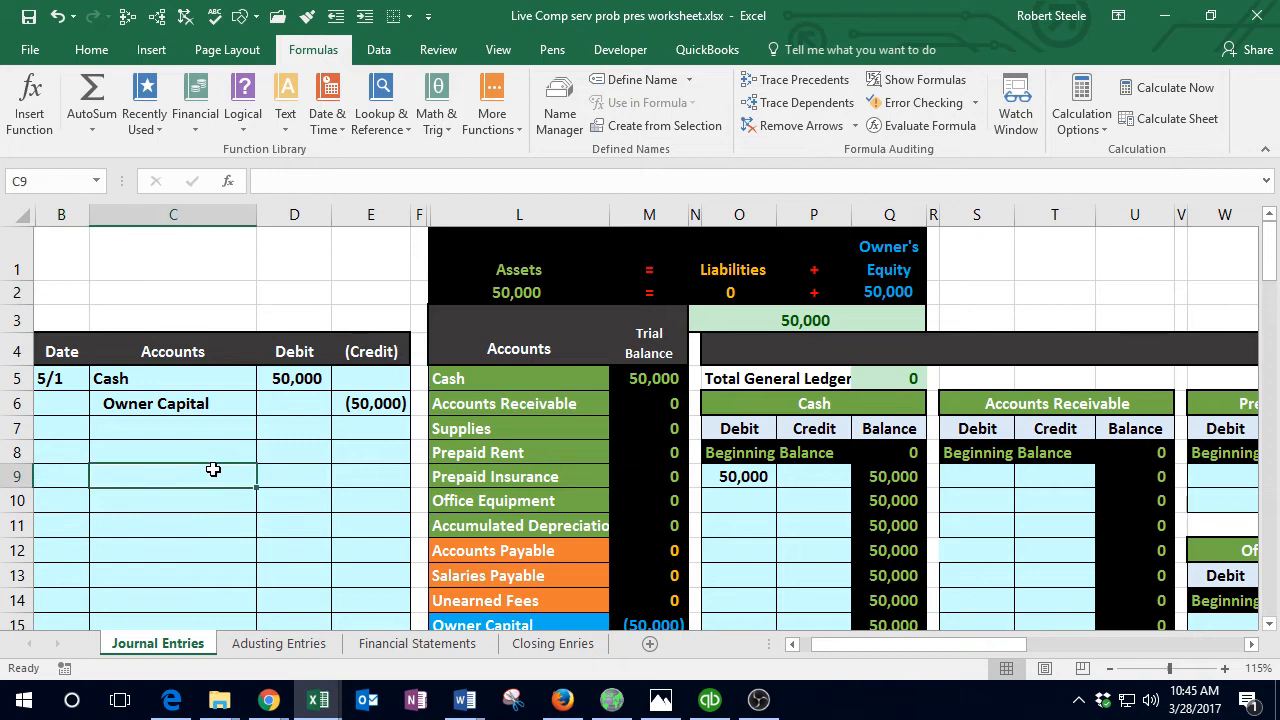
Step: Switch to QuickBooks and start a 05/01/2017 Dep entry with payee Owner in the Cash - Checking register
left_click(708, 702)
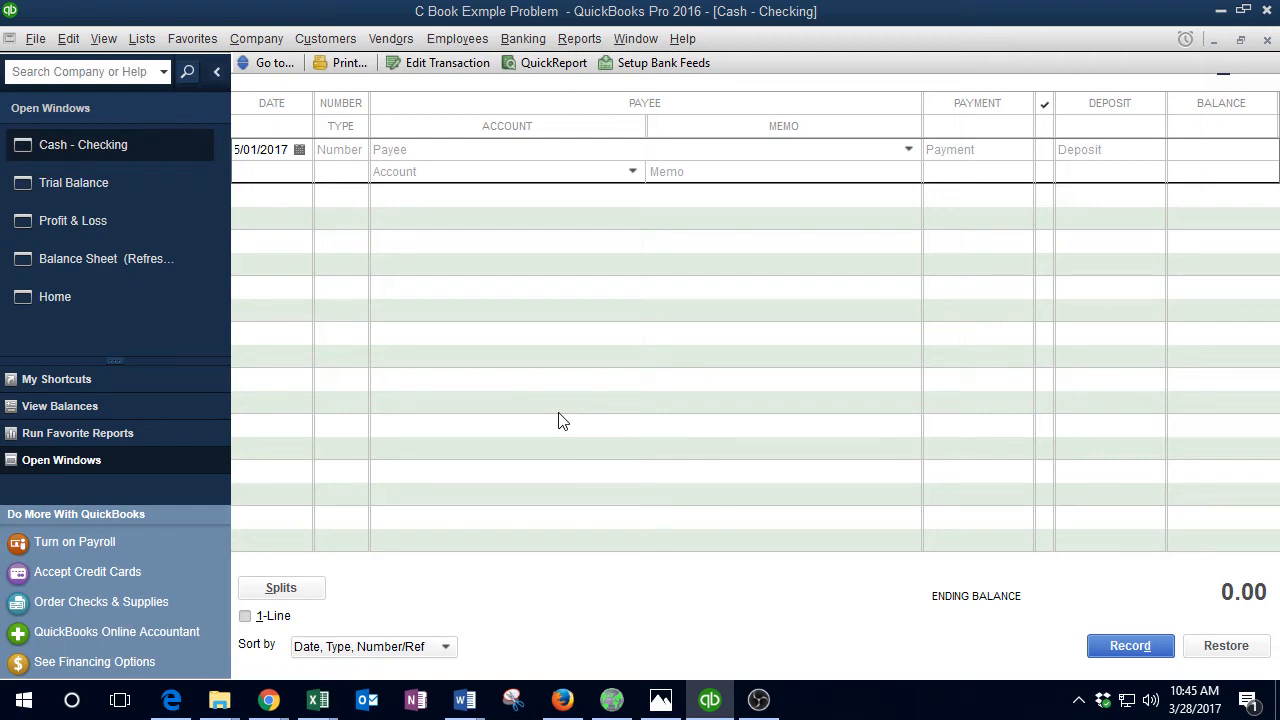
left_click(268, 149)
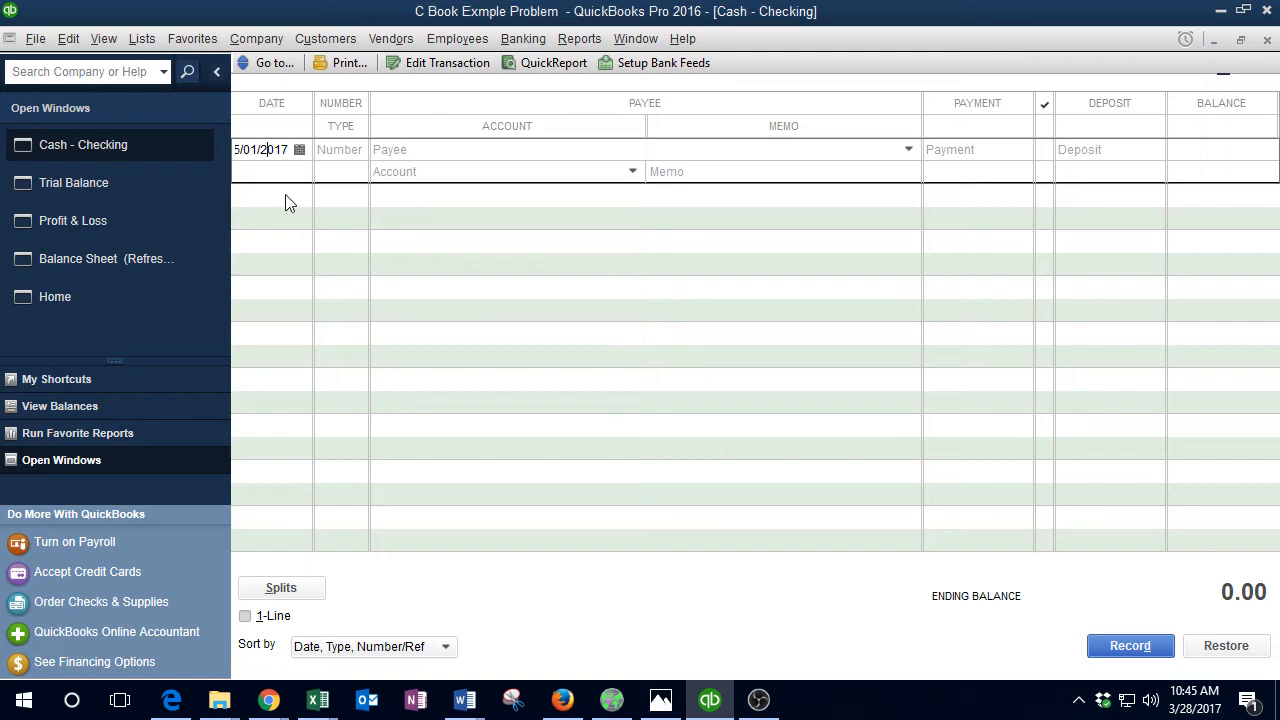
key("Tab")
type("De")
key("Tab")
type("Owner")
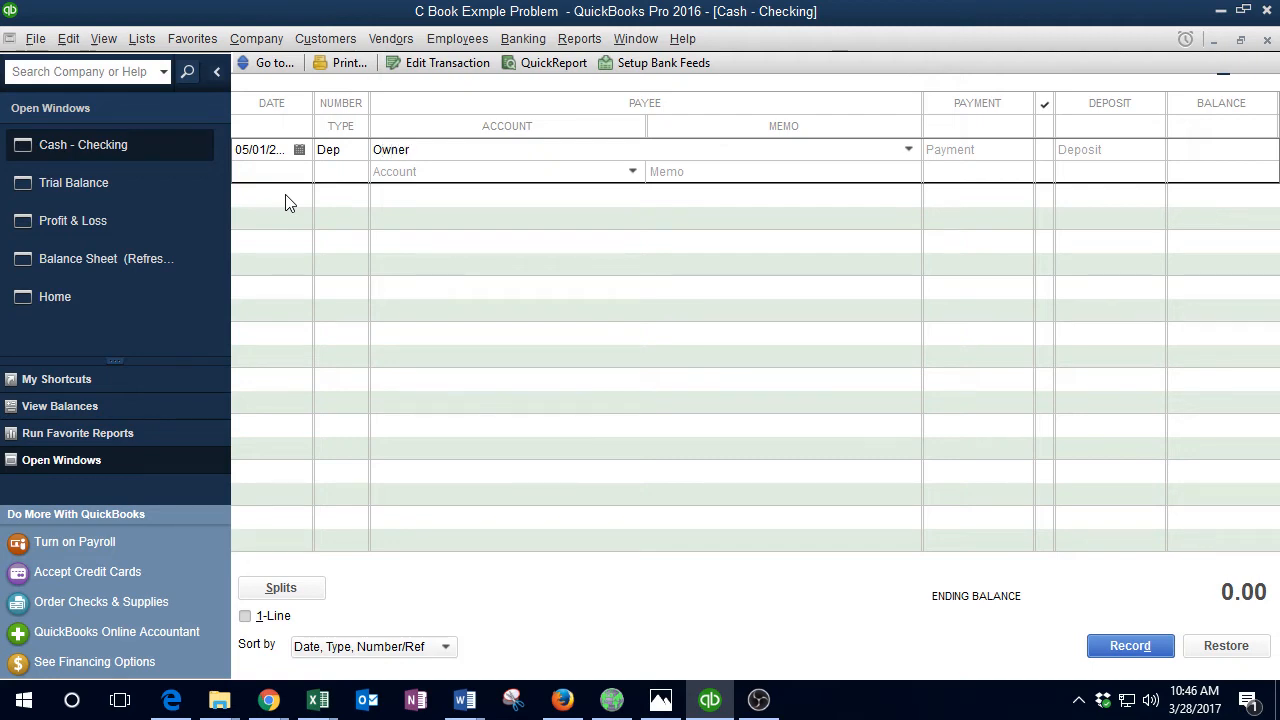
Step: Quick-add Owner to the name list with the name type Other
key("Tab")
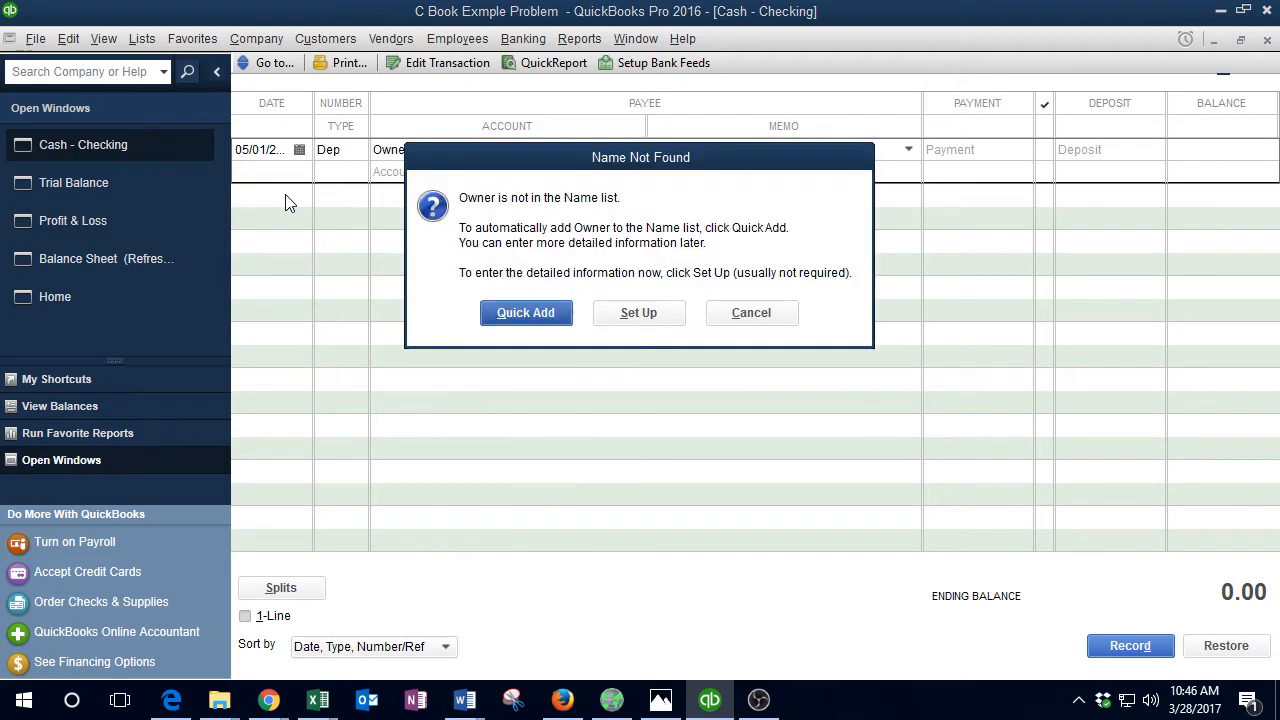
key("Return")
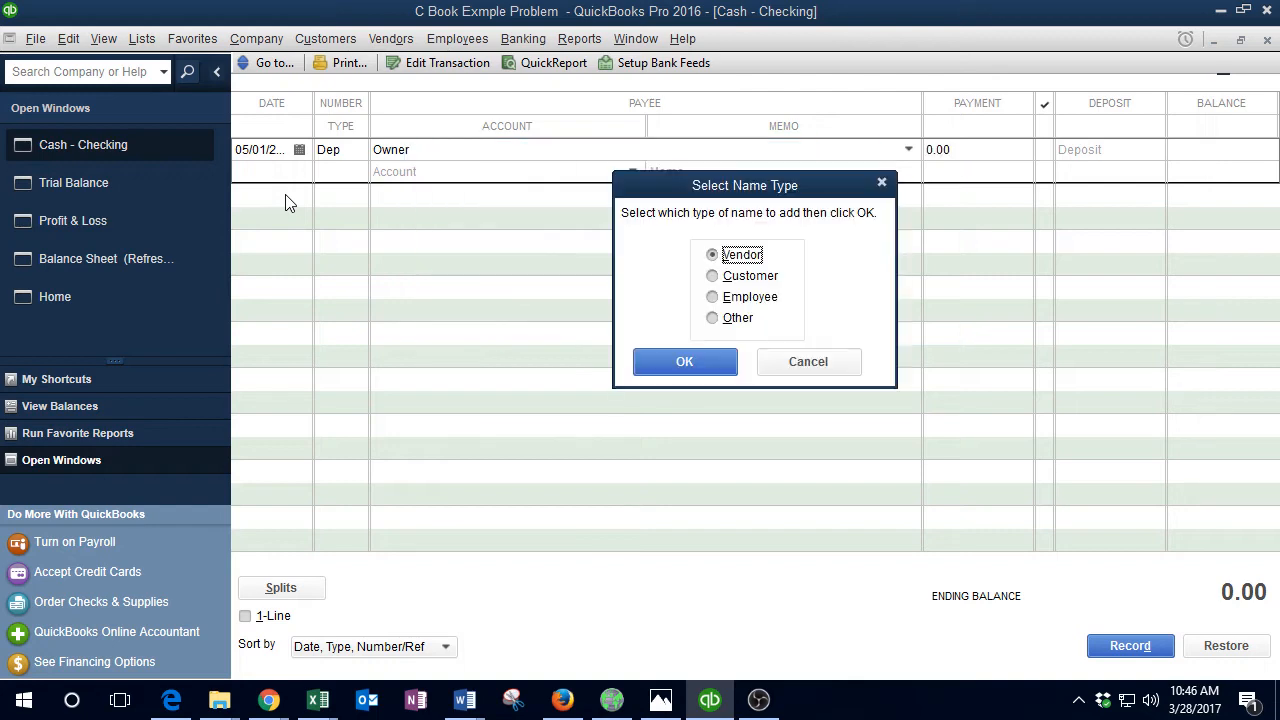
left_click(712, 318)
left_click(684, 362)
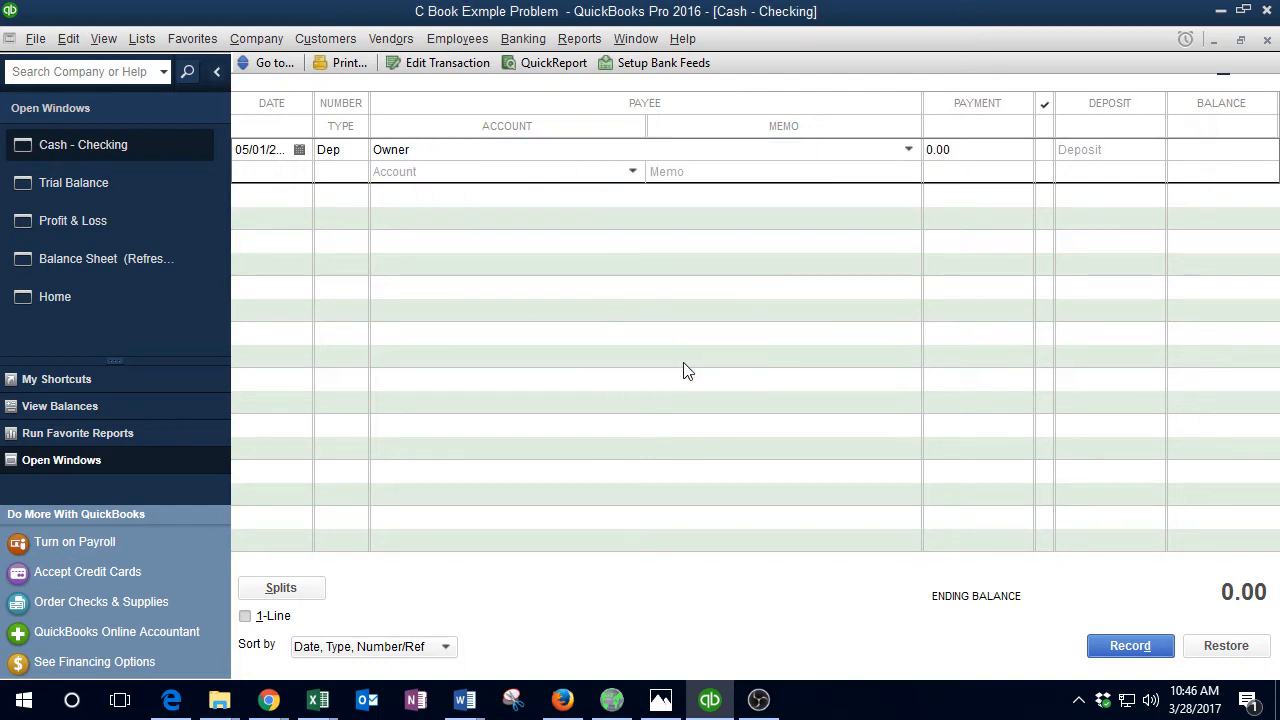
Step: Enter a deposit amount of 50,000 and assign it to the Owners Equity account
left_click(1101, 150)
type("50000")
key("Tab")
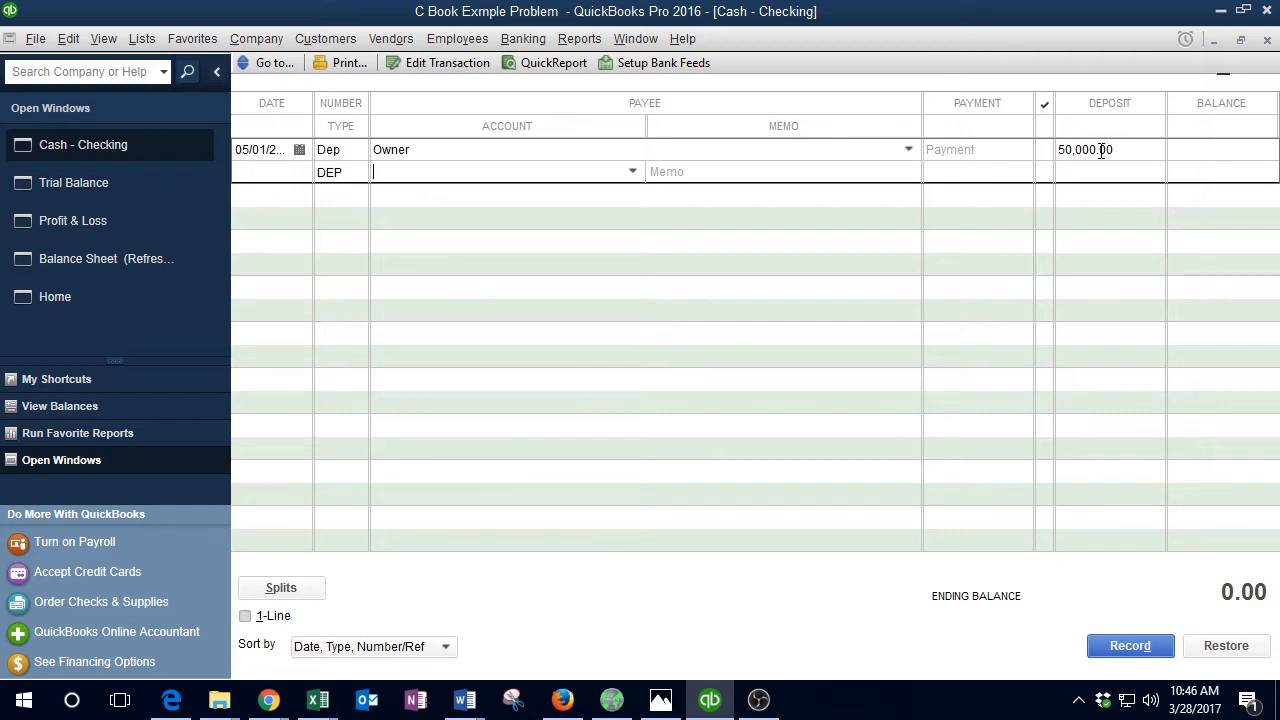
left_click(632, 172)
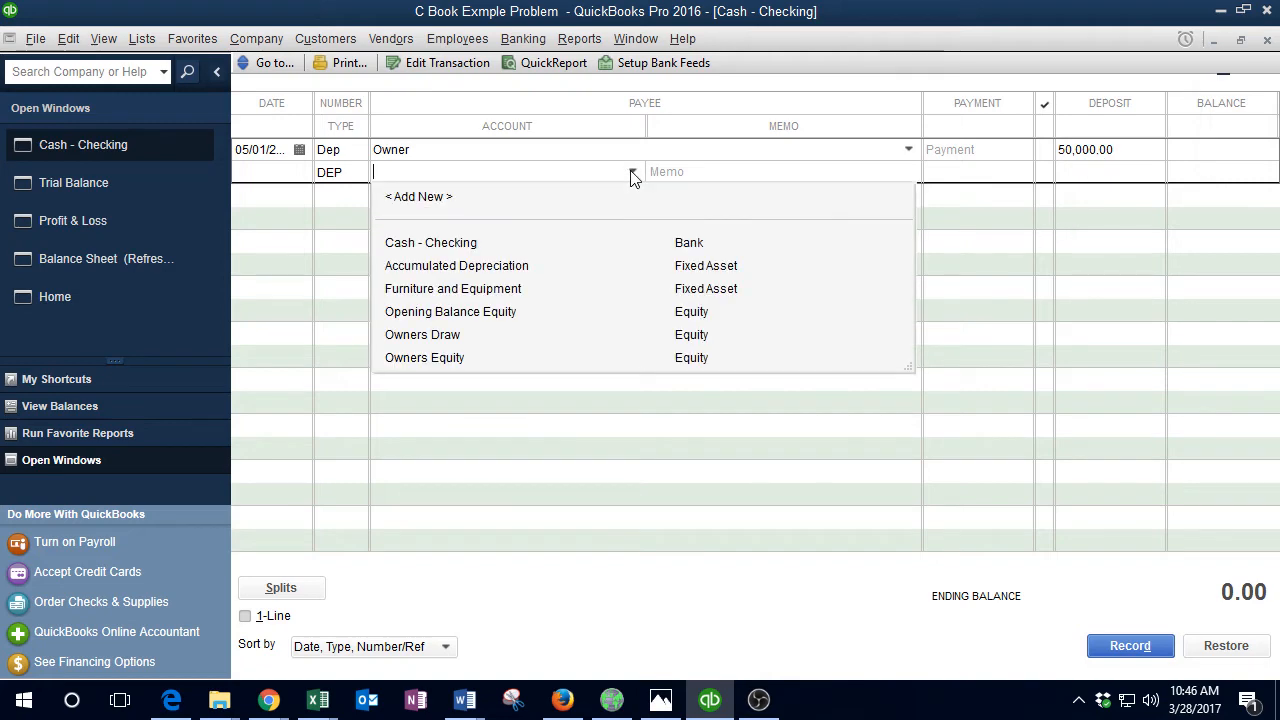
left_click(445, 358)
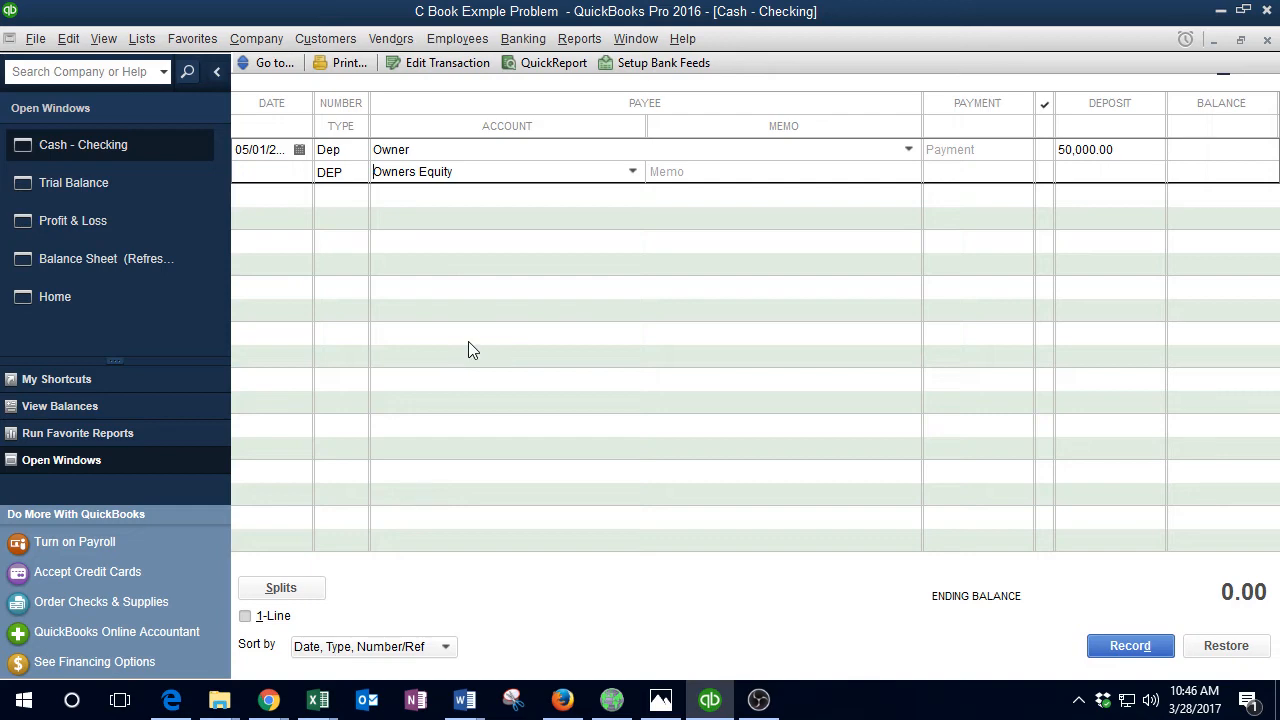
Step: Record the Owner deposit in the register and accept posting it to the Owners Equity account
key("Tab")
key("Return")
key("Return")
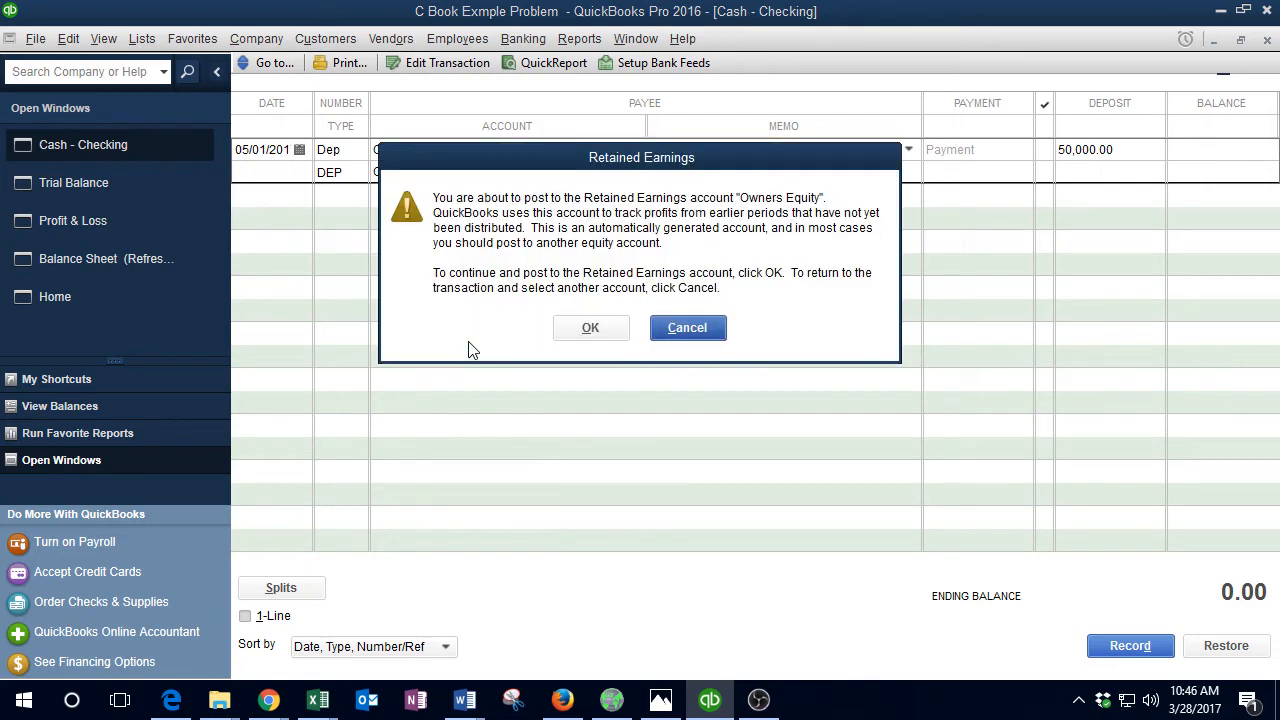
key("Return")
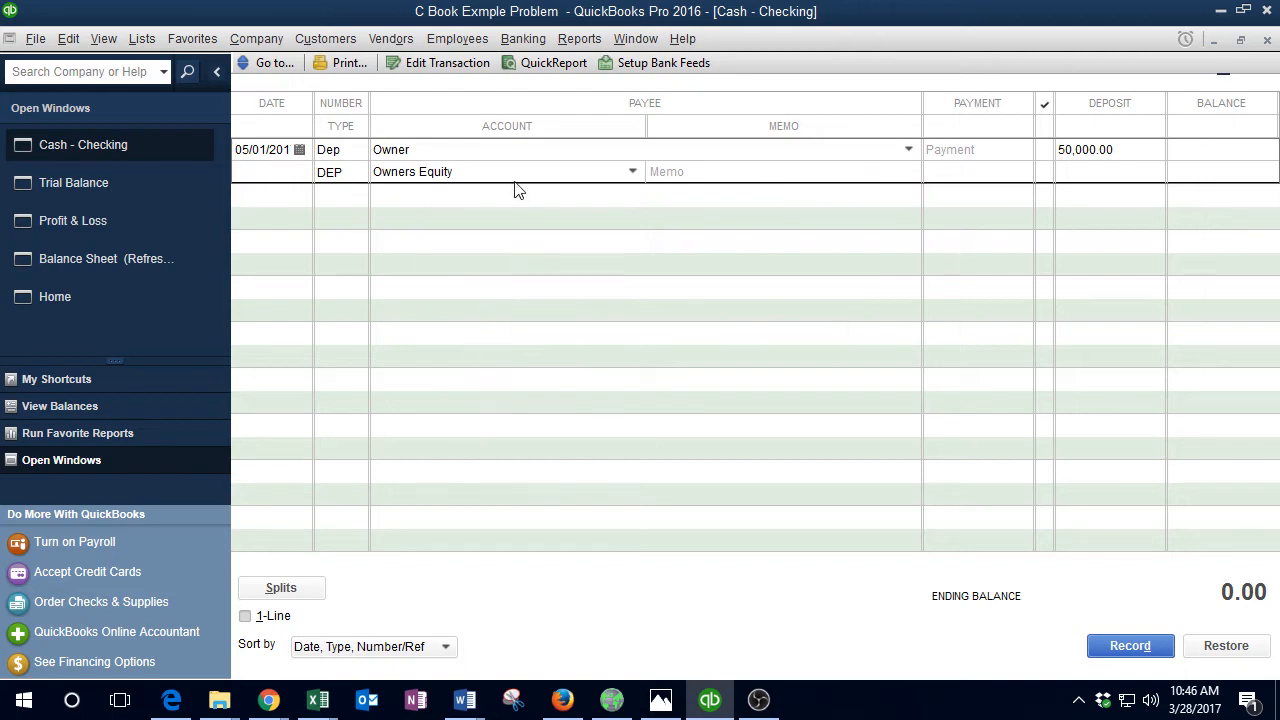
left_click(569, 171)
left_click(593, 298)
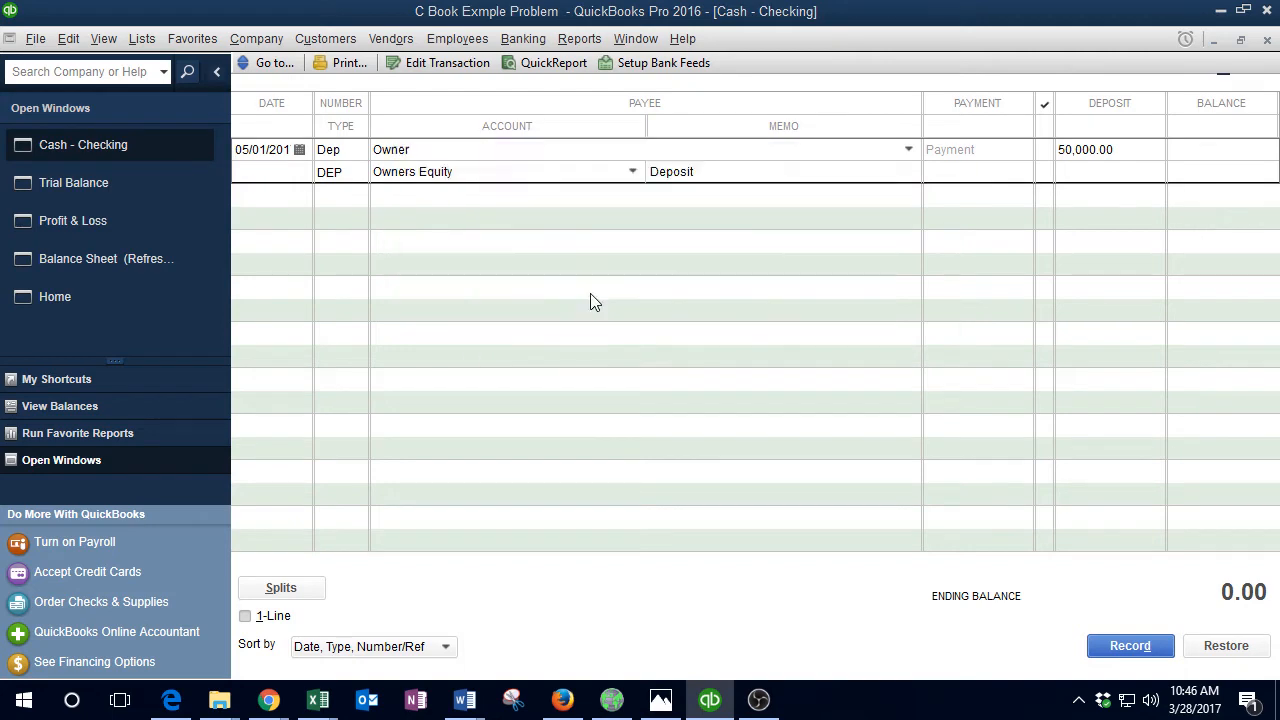
left_click(580, 327)
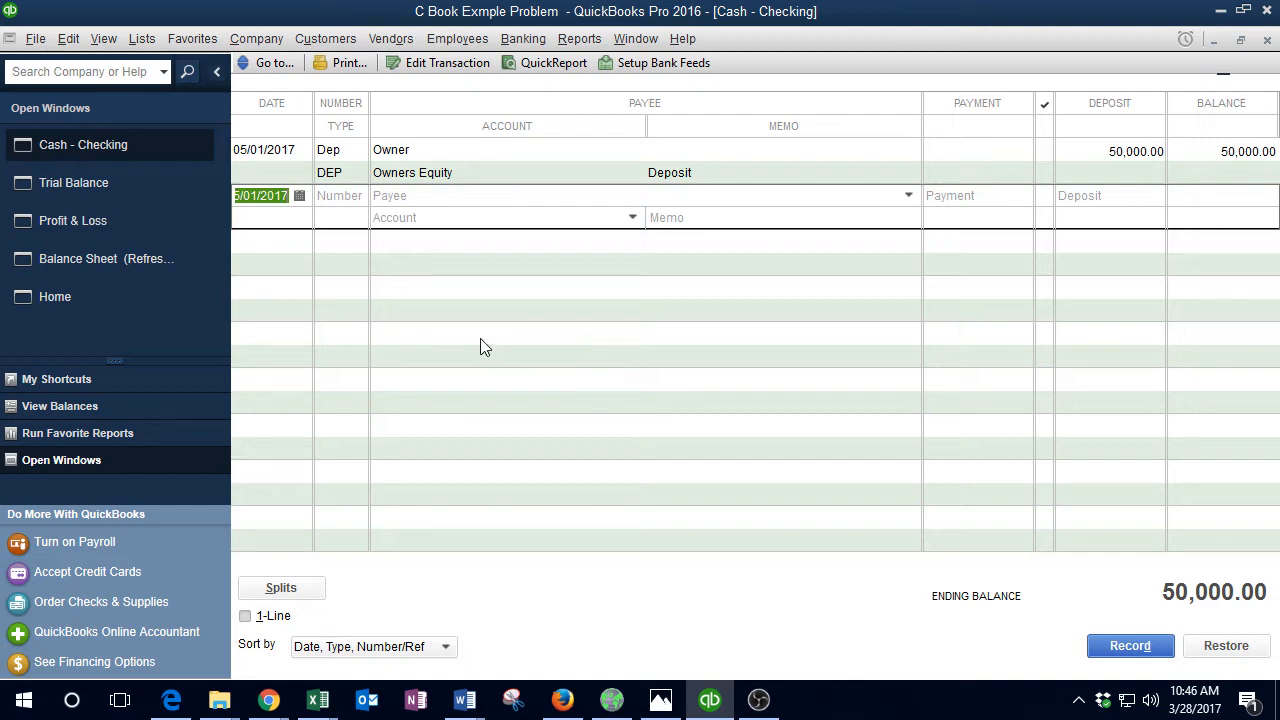
Step: Open the Trial Balance report to check the Cash - Checking and Owners Equity balances
left_click(118, 191)
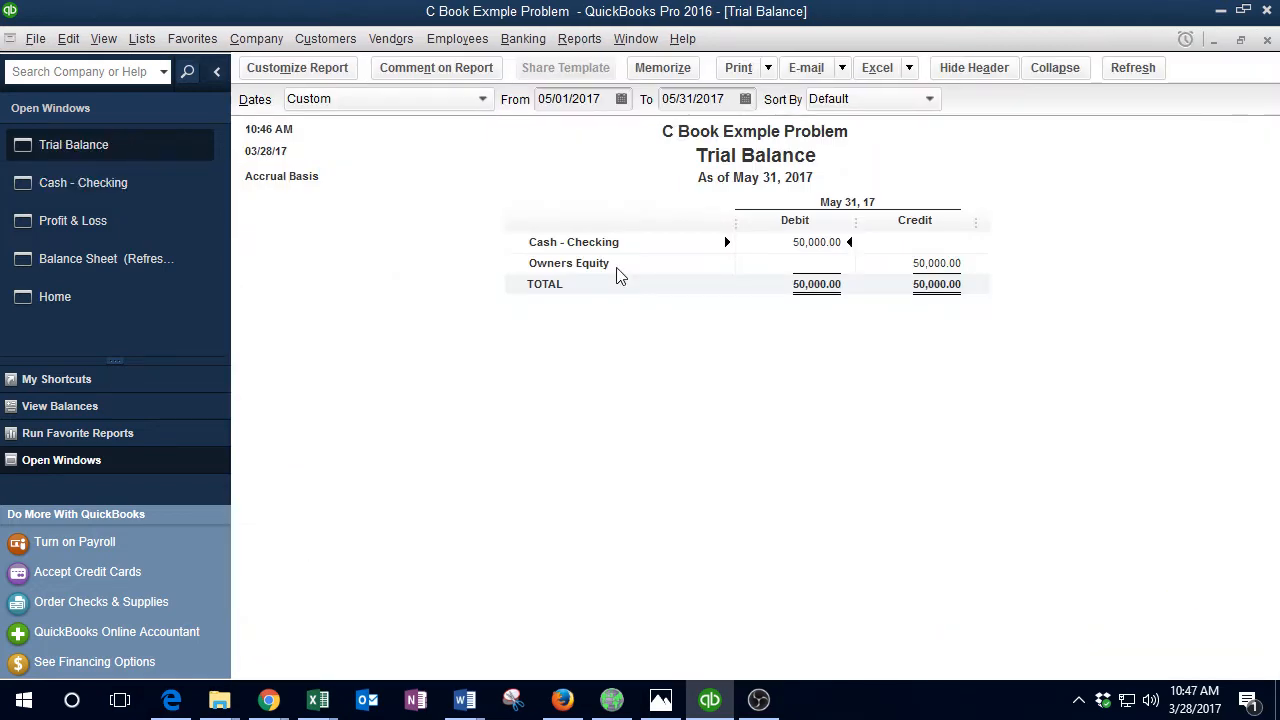
Step: Switch to the Excel journal worksheet and compare its Cash and Owner Capital trial balance amounts with the QuickBooks report
double_click(617, 273)
mouse_move(318, 700)
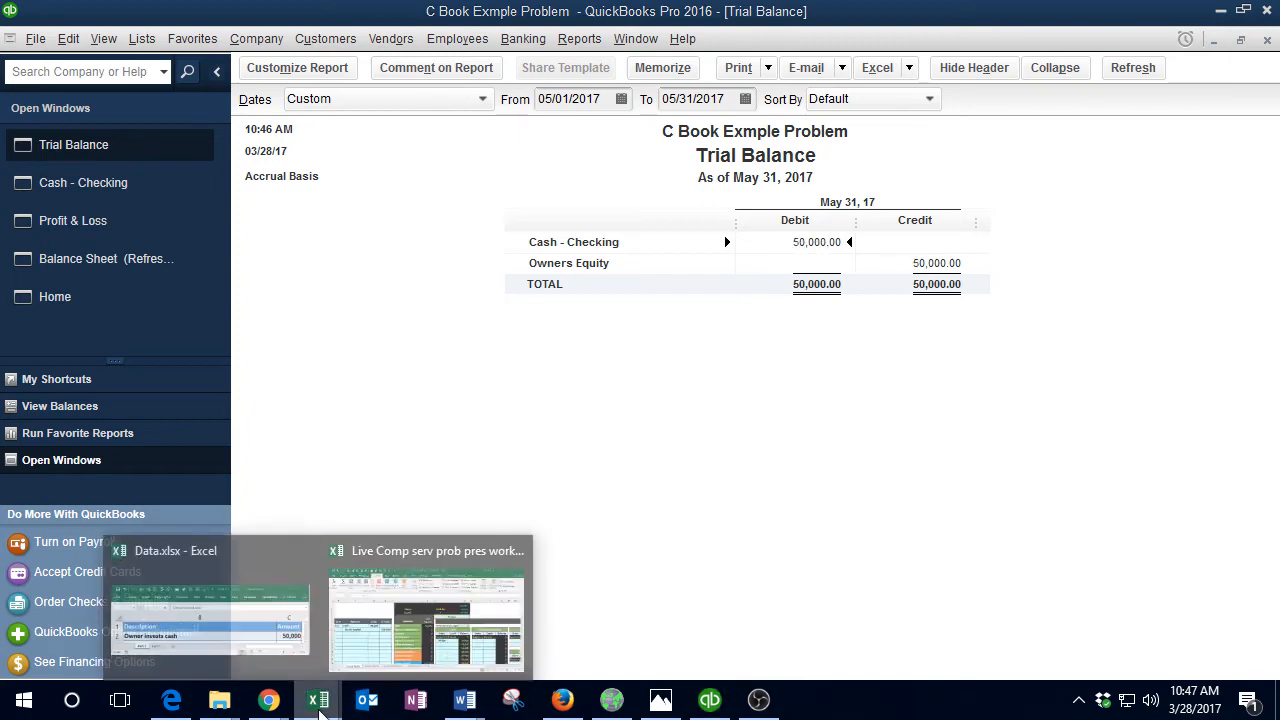
left_click(428, 615)
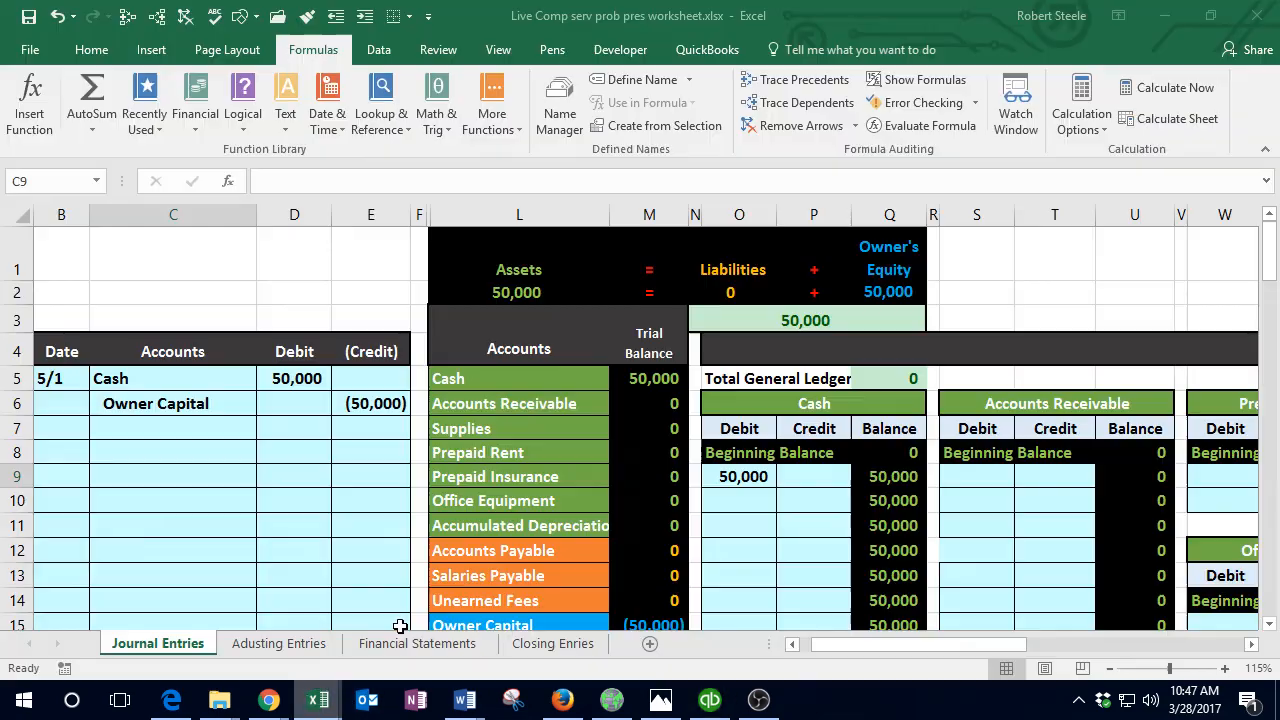
left_click(655, 382)
scroll(655, 382, "down", 2)
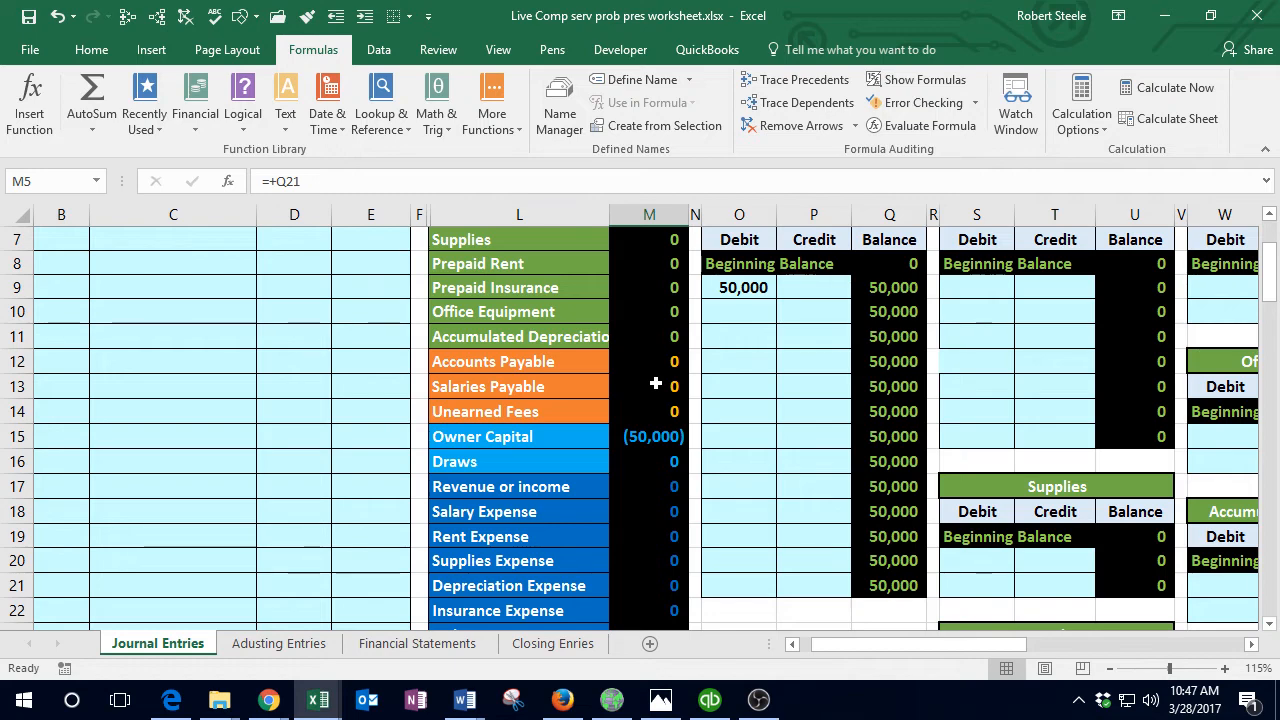
Step: Return to QuickBooks and review the Profit & Loss and Balance Sheet reports for May 2017
left_click(710, 700)
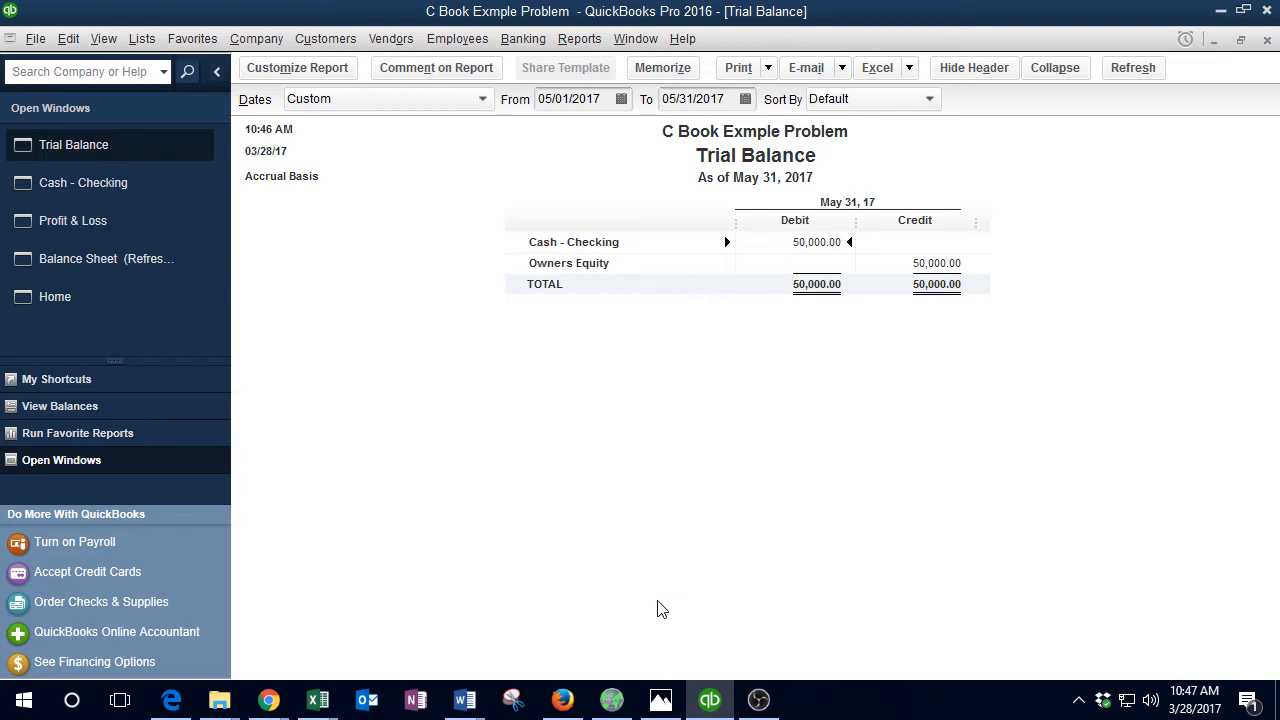
left_click(104, 236)
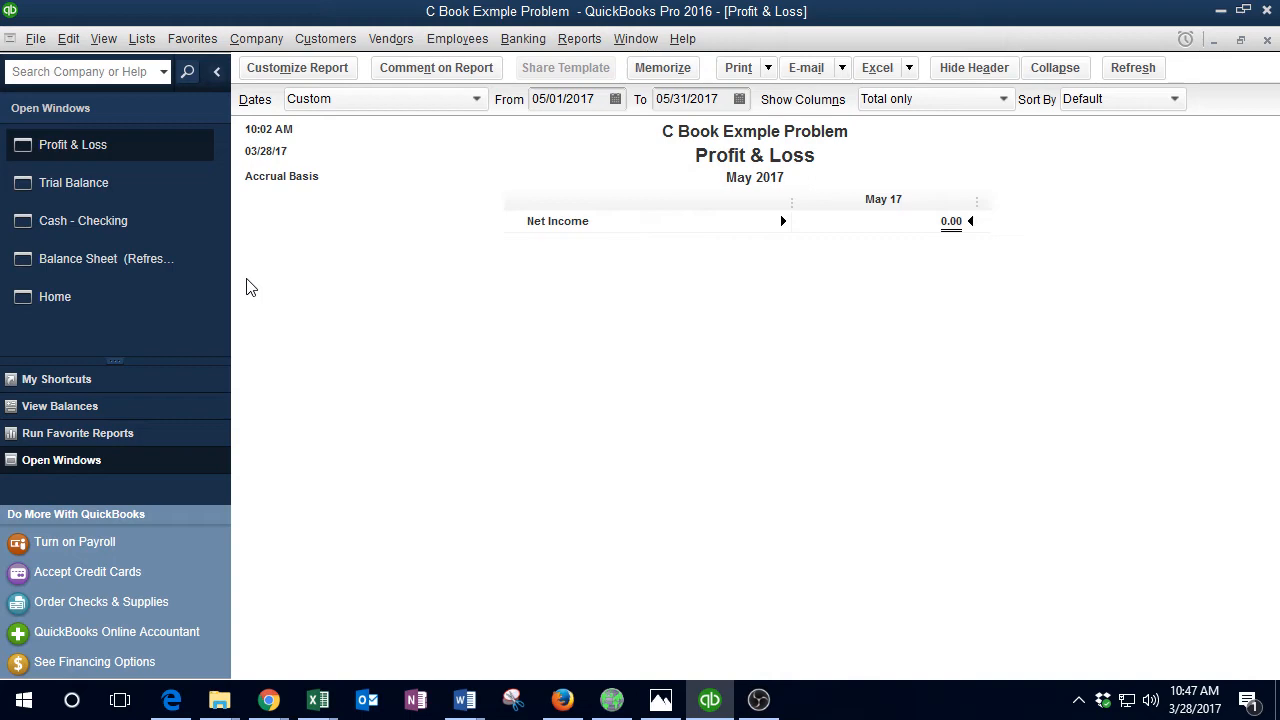
left_click(142, 261)
left_click(524, 377)
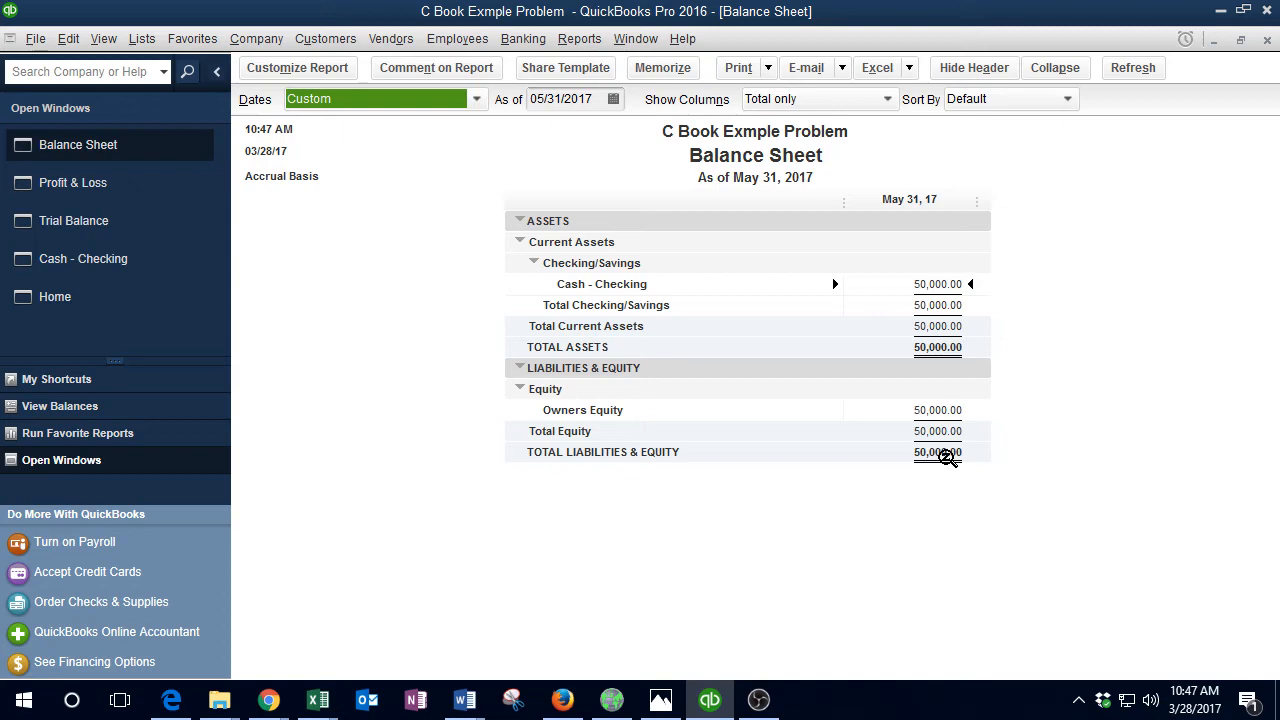
Step: Switch to the Excel journal worksheet and inspect the Assets, Liabilities and Owner's Equity formulas of the accounting equation
mouse_move(318, 700)
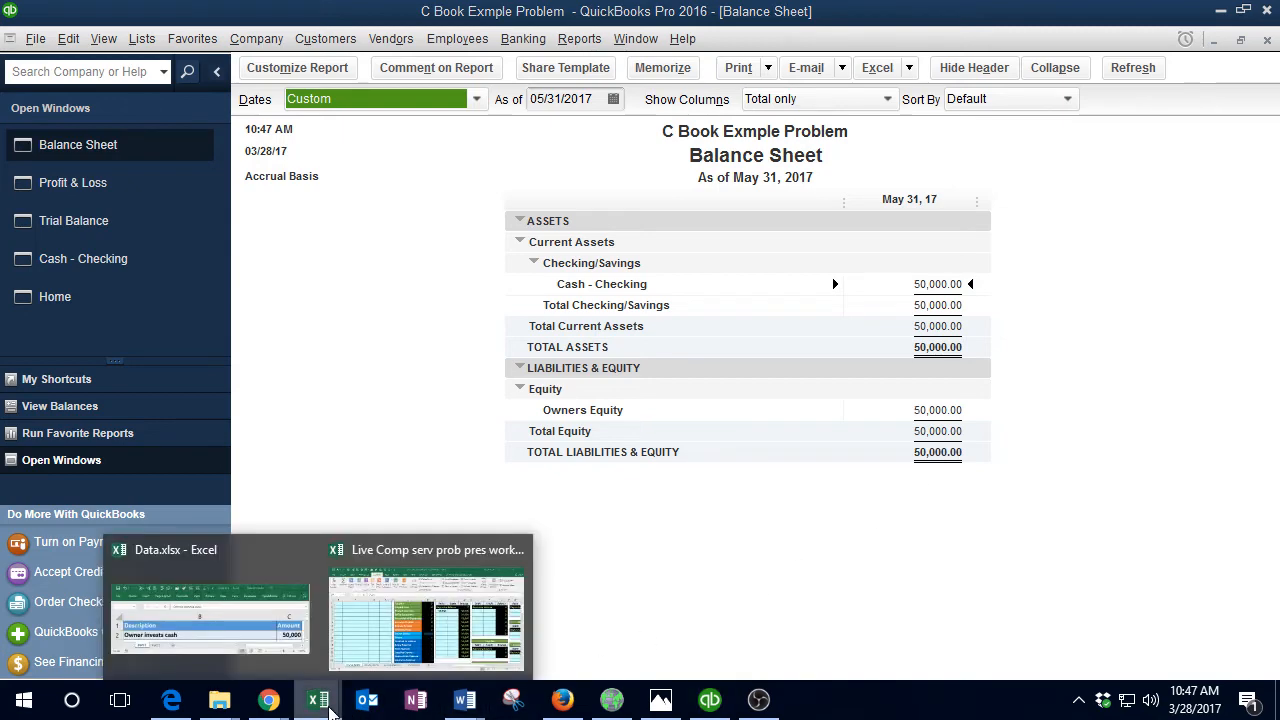
left_click(418, 622)
scroll(663, 480, "up", 2)
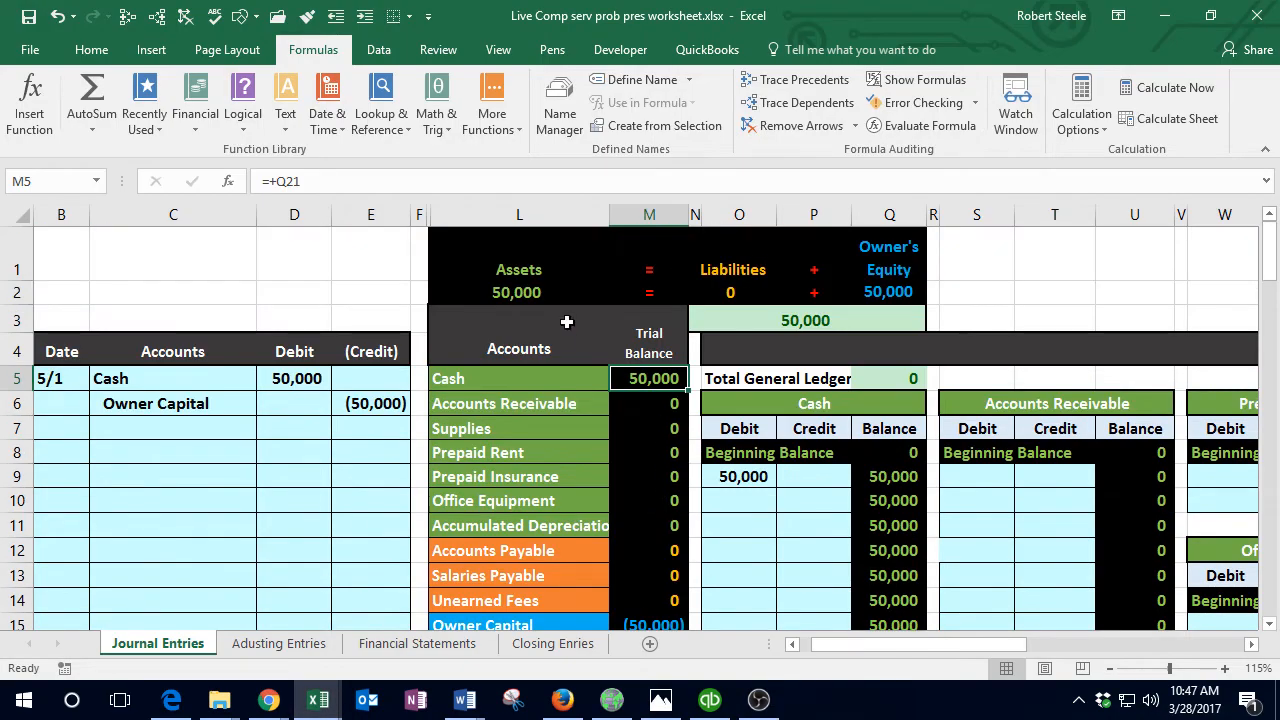
left_click(535, 290)
double_click(536, 291)
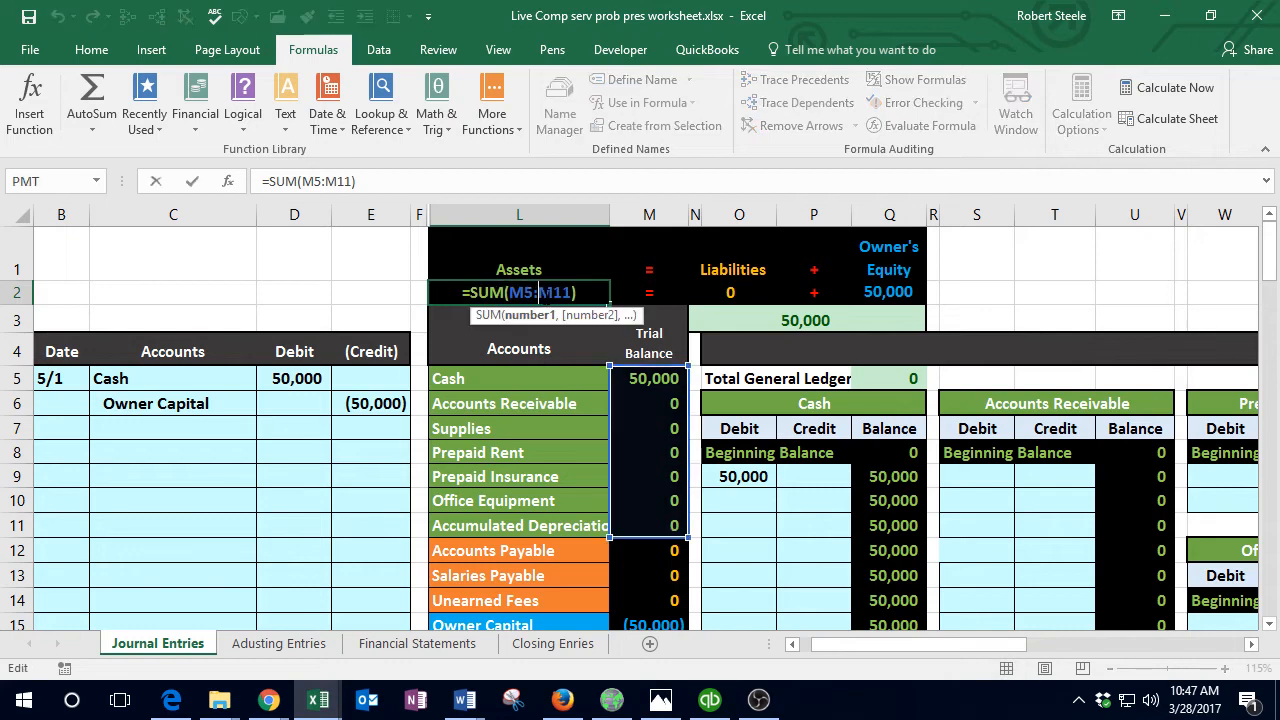
key("Return")
double_click(713, 292)
key("Return")
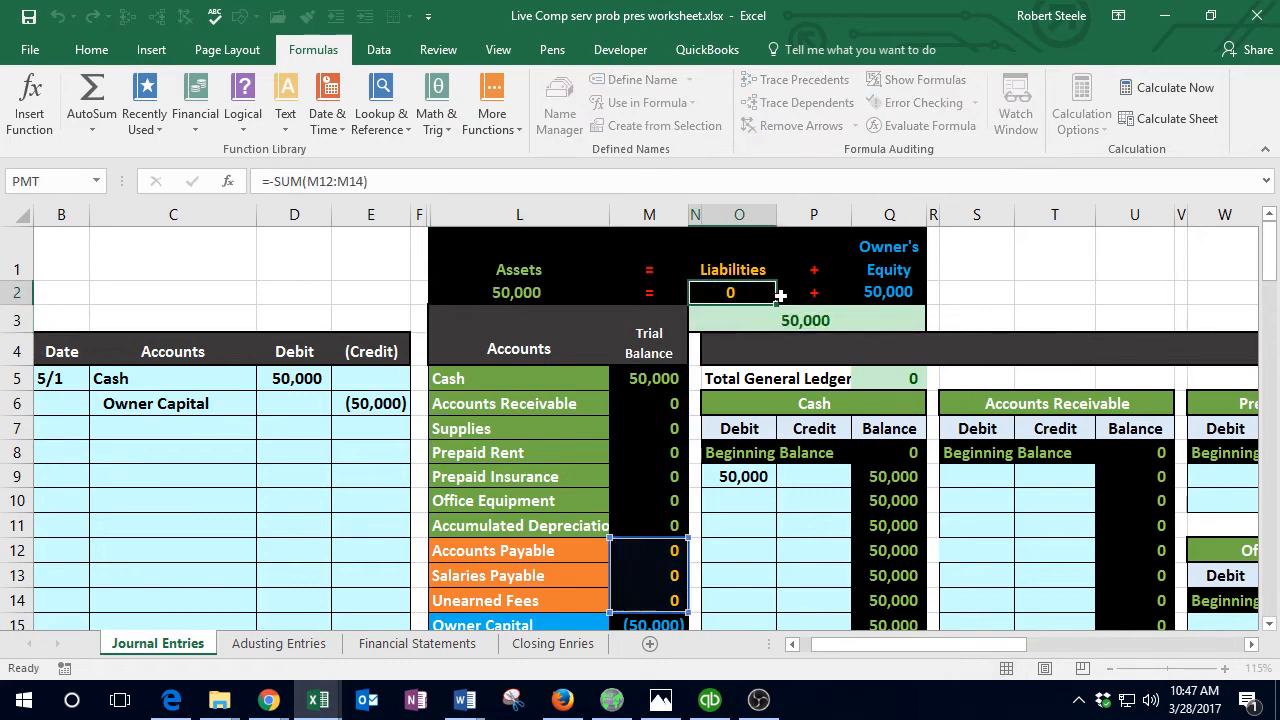
left_click(848, 291)
double_click(871, 291)
key("Return")
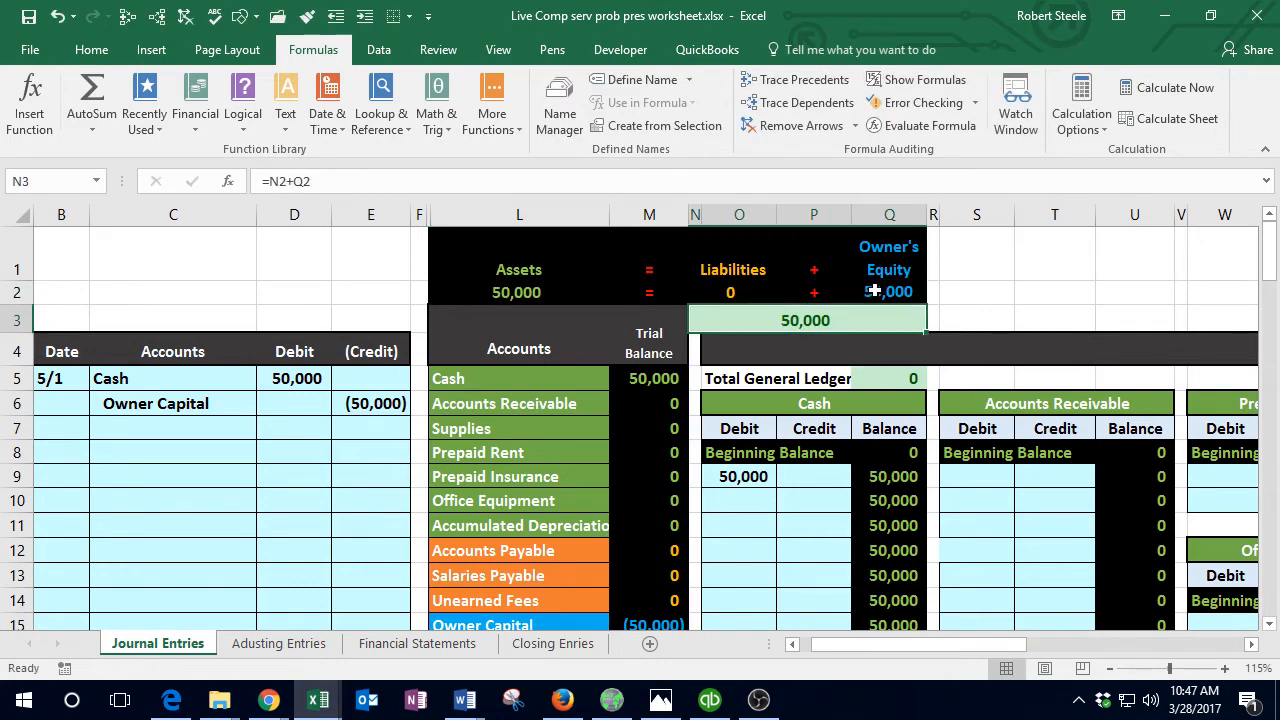
key("Return")
Step: Select cell B8 in the journal's Date column, leaving a blank row below the first entry
key("Left")
key("Left")
key("Left")
key("Left")
key("Left")
key("Left")
key("Left")
key("Left")
key("Left")
key("Left")
key("Down")
key("Down")
key("Down")
key("Down")
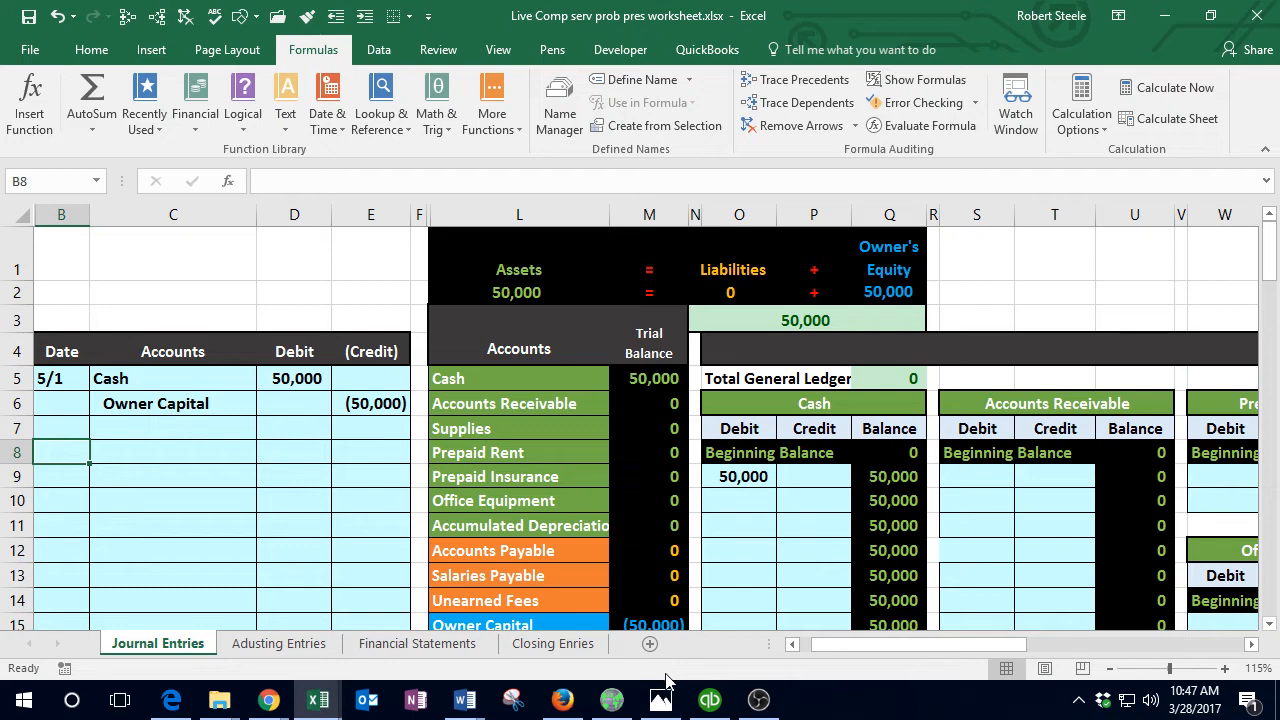
Step: Switch to the Data.xlsx workbook and fill the "Owner invests cash" description and amount cells with green
left_click(312, 700)
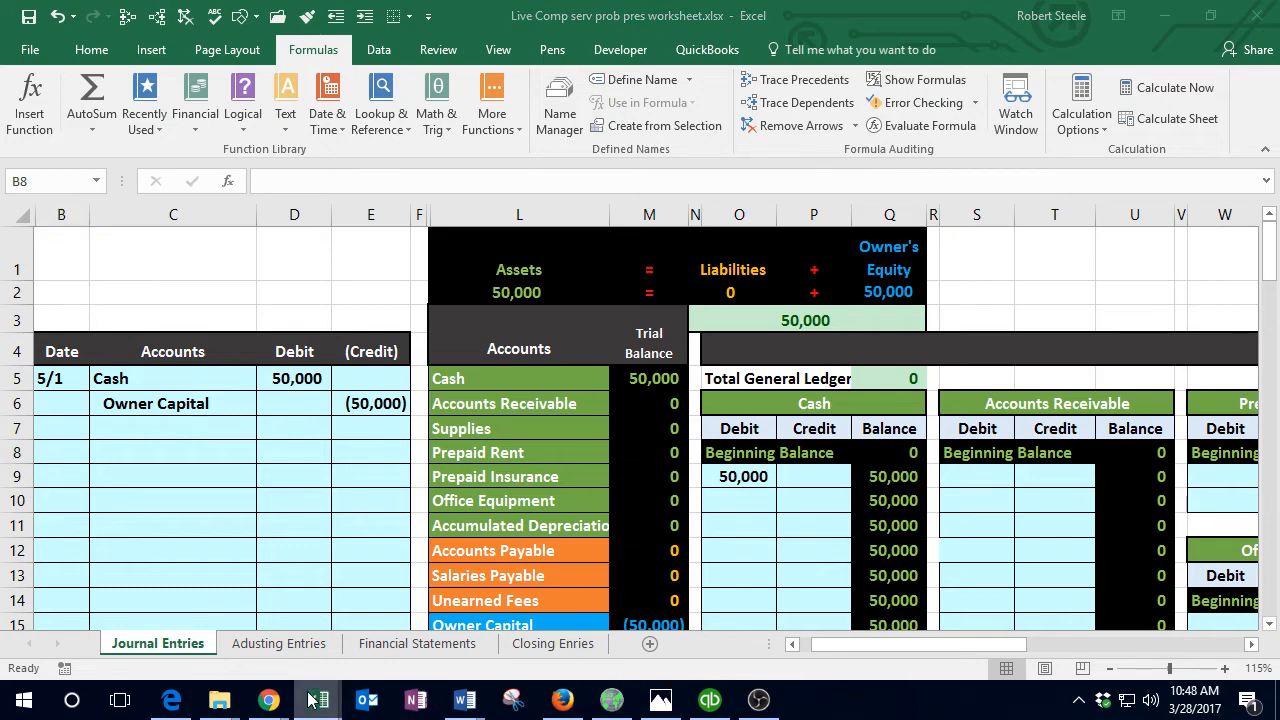
left_click(297, 657)
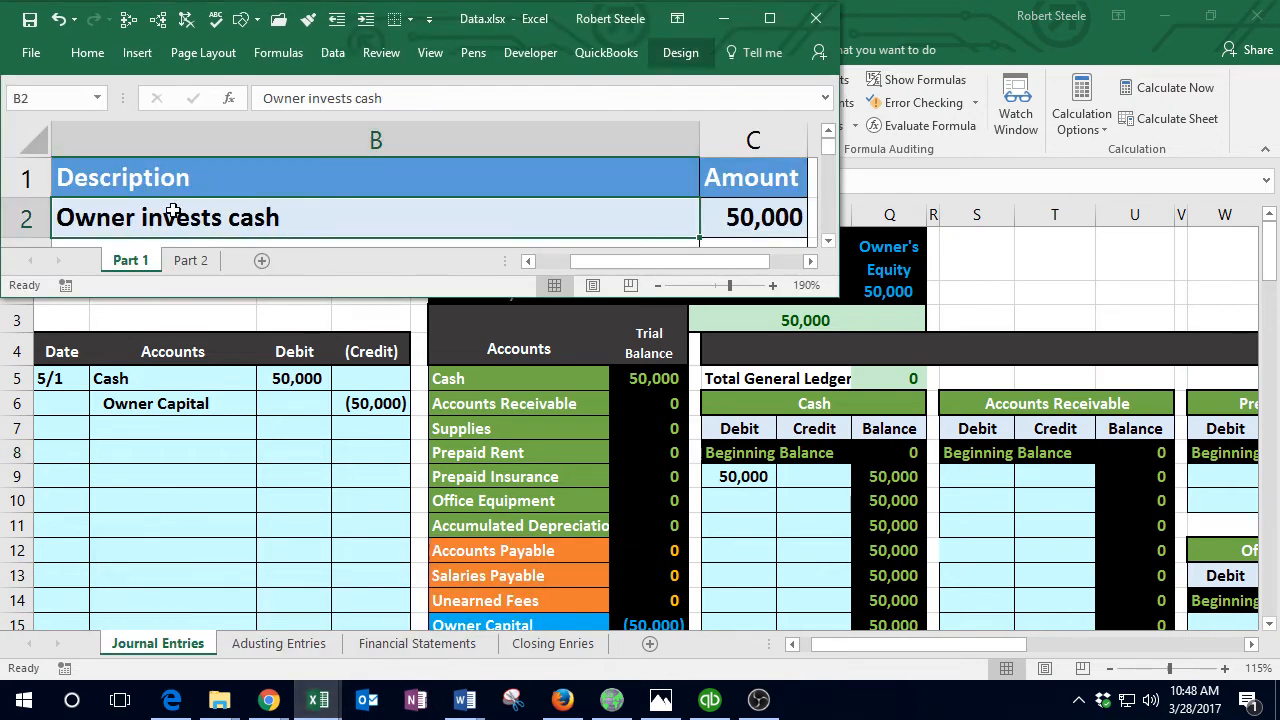
left_click_drag(173, 211, 727, 215)
right_click(745, 215)
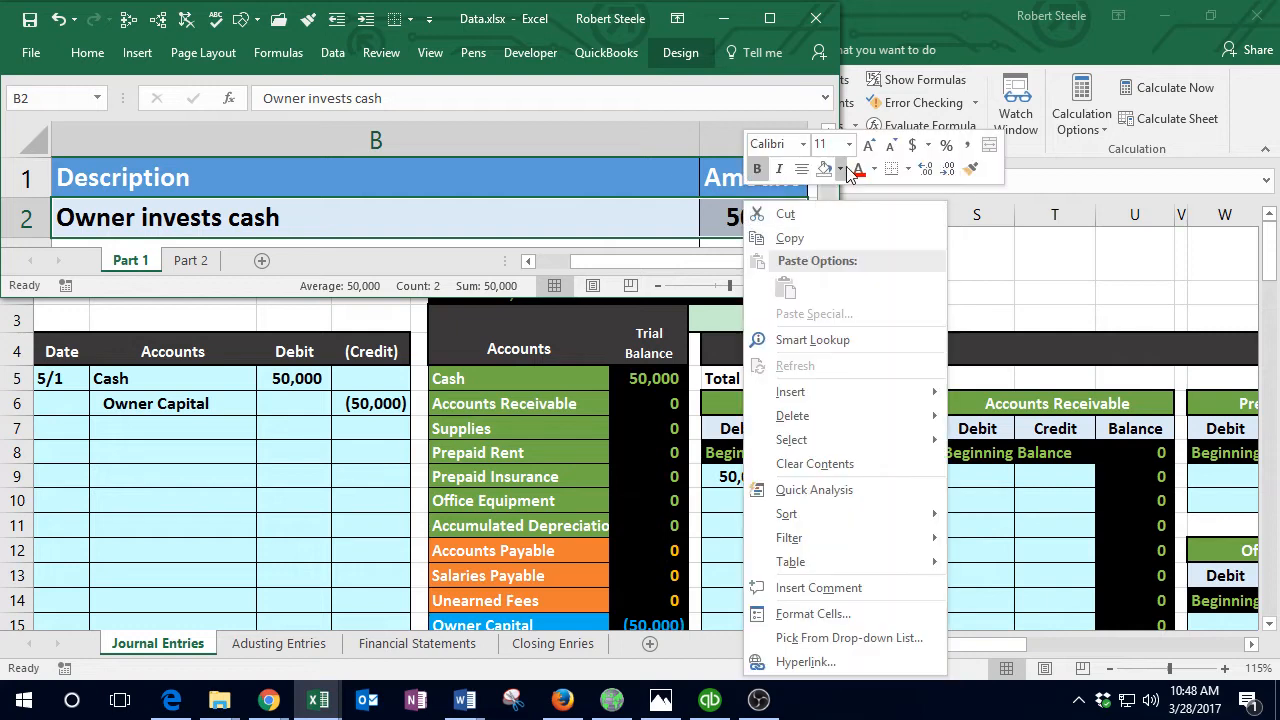
left_click(845, 170)
left_click(901, 318)
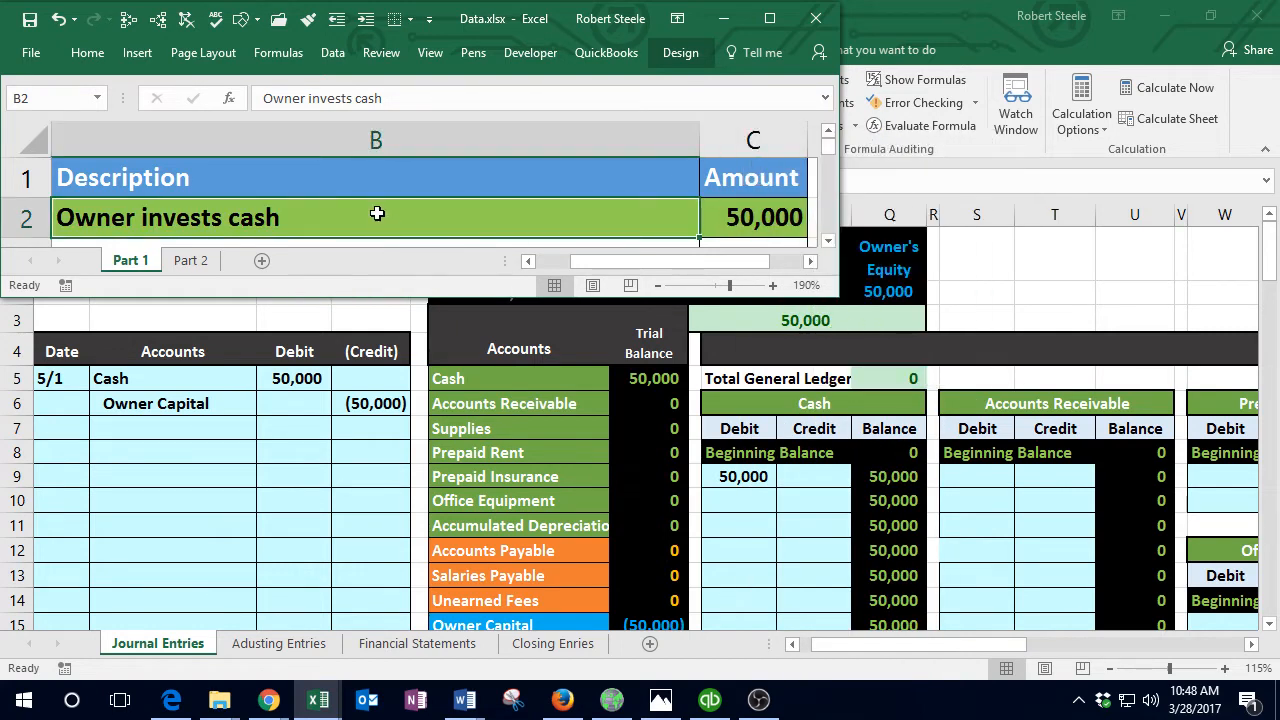
Step: Go to the equipment purchase transaction in row 3 and increase the row height to show its full description
key("Right")
key("Down")
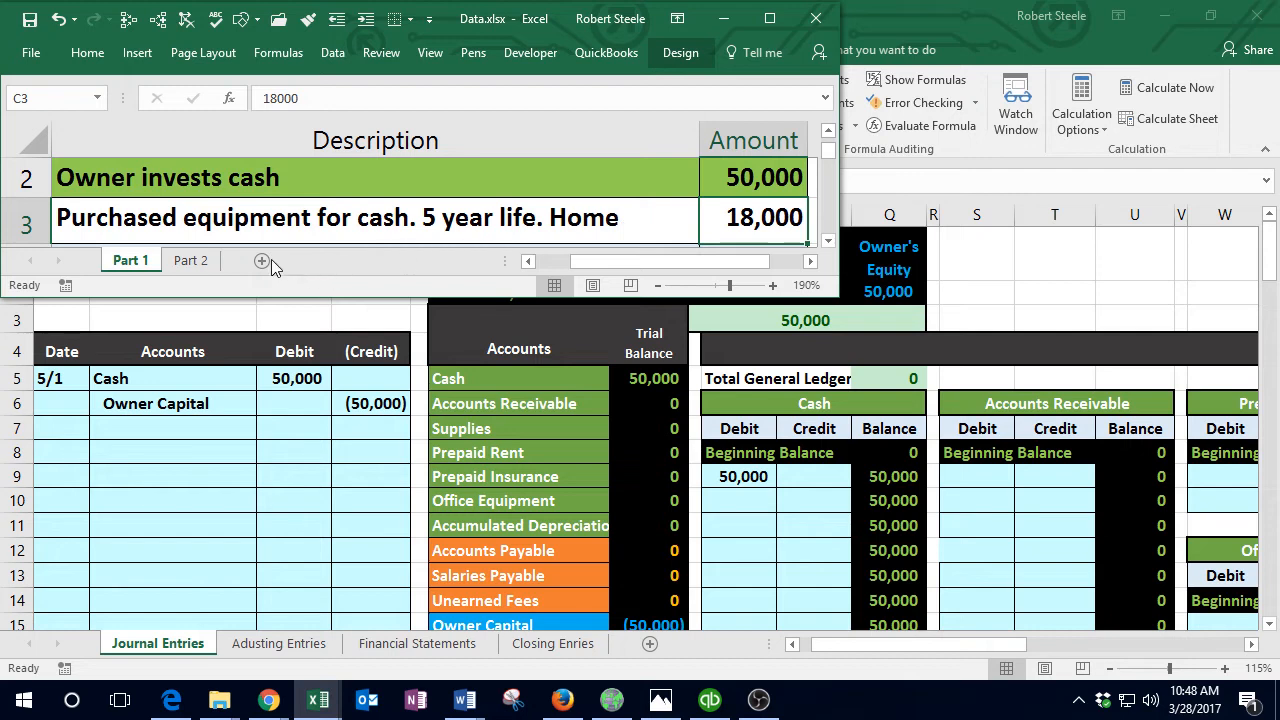
left_click(210, 217)
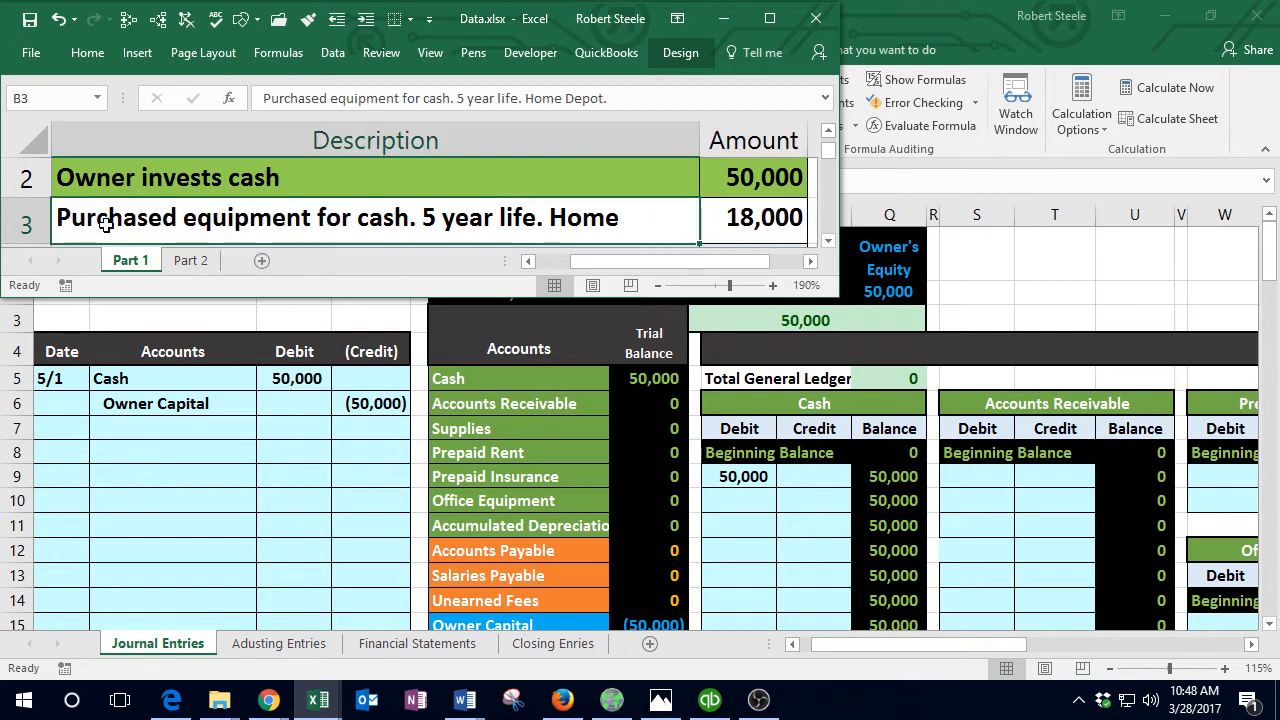
key("Down")
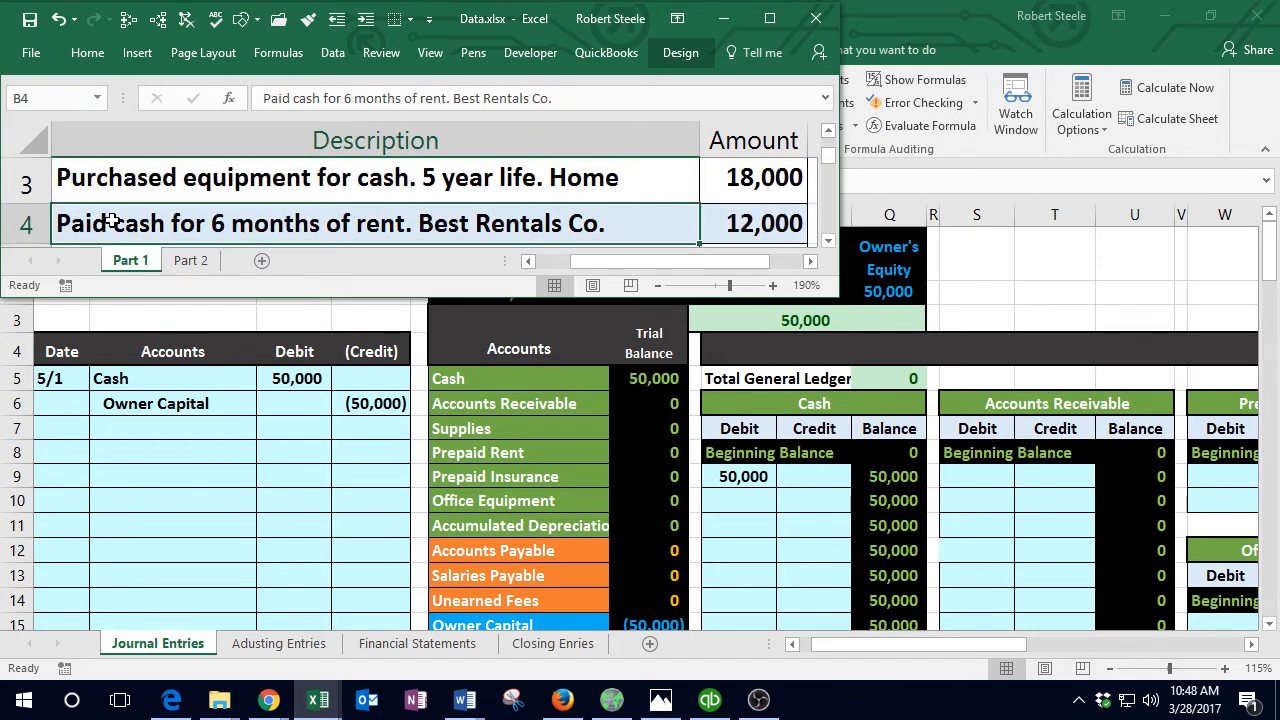
left_click_drag(36, 210, 38, 222)
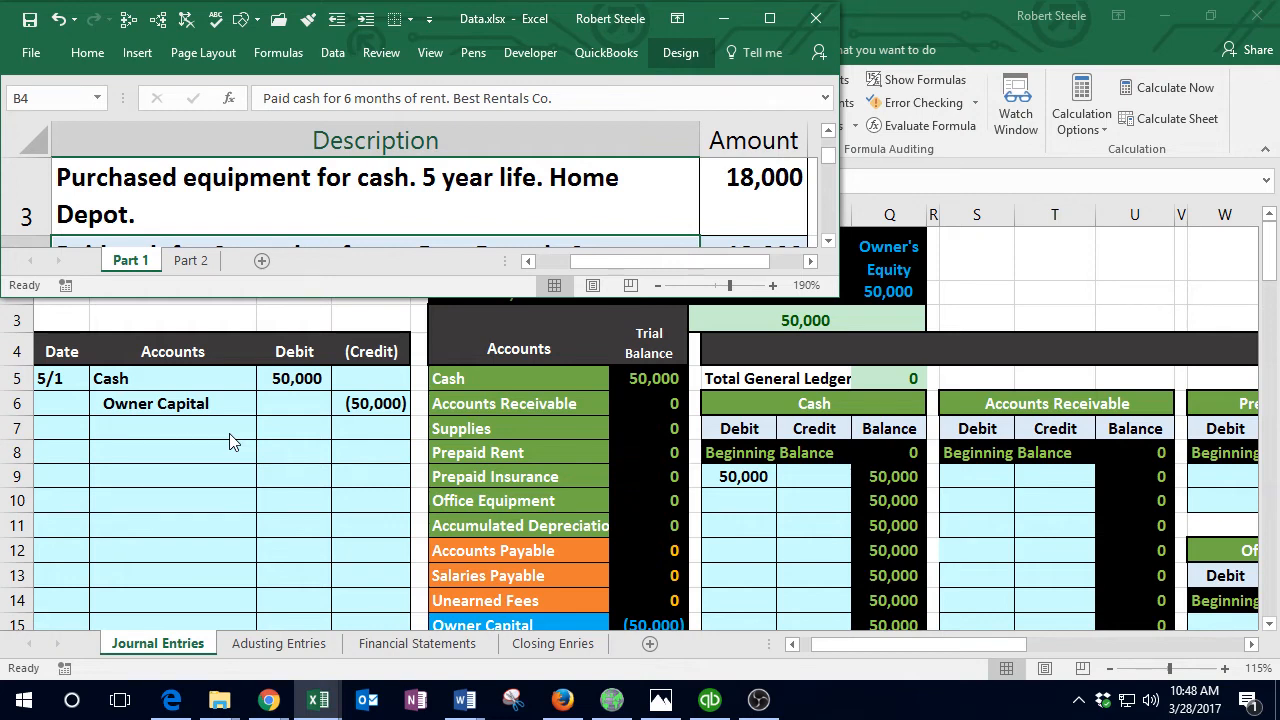
Step: Switch to Photos, advance to the next cartoon picture and minimize the viewer after reading it
left_click(660, 706)
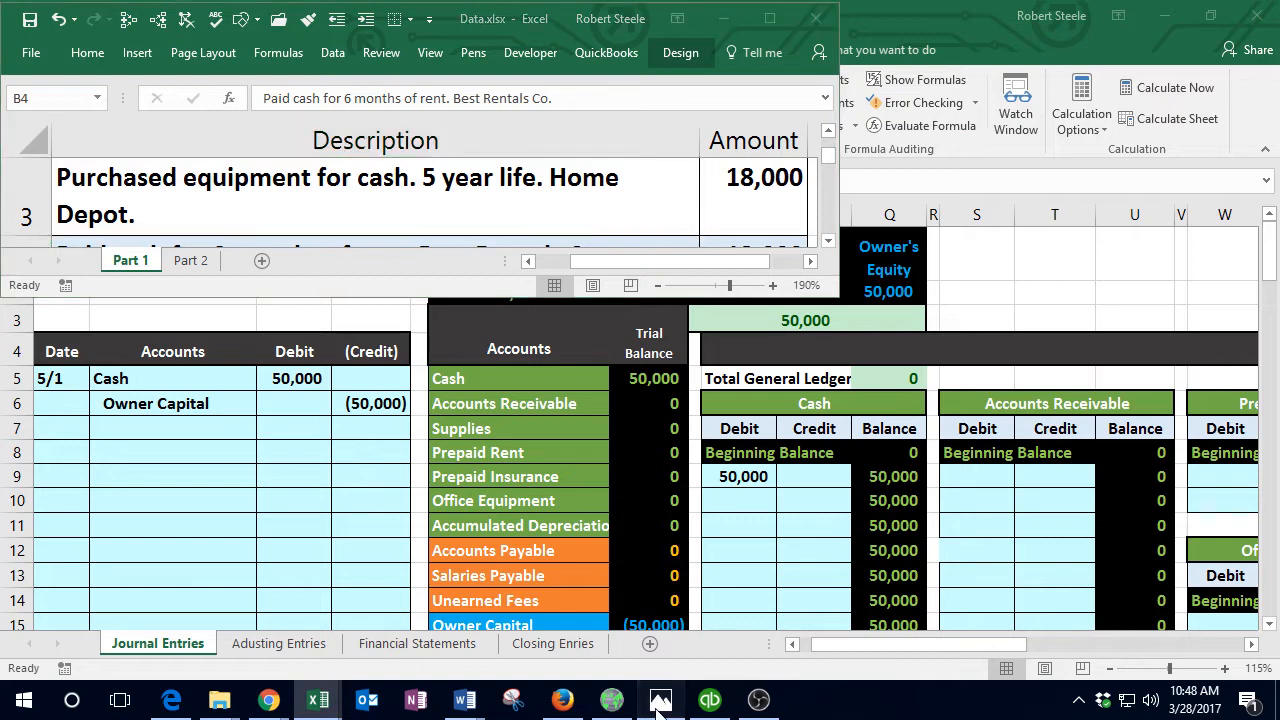
left_click(729, 648)
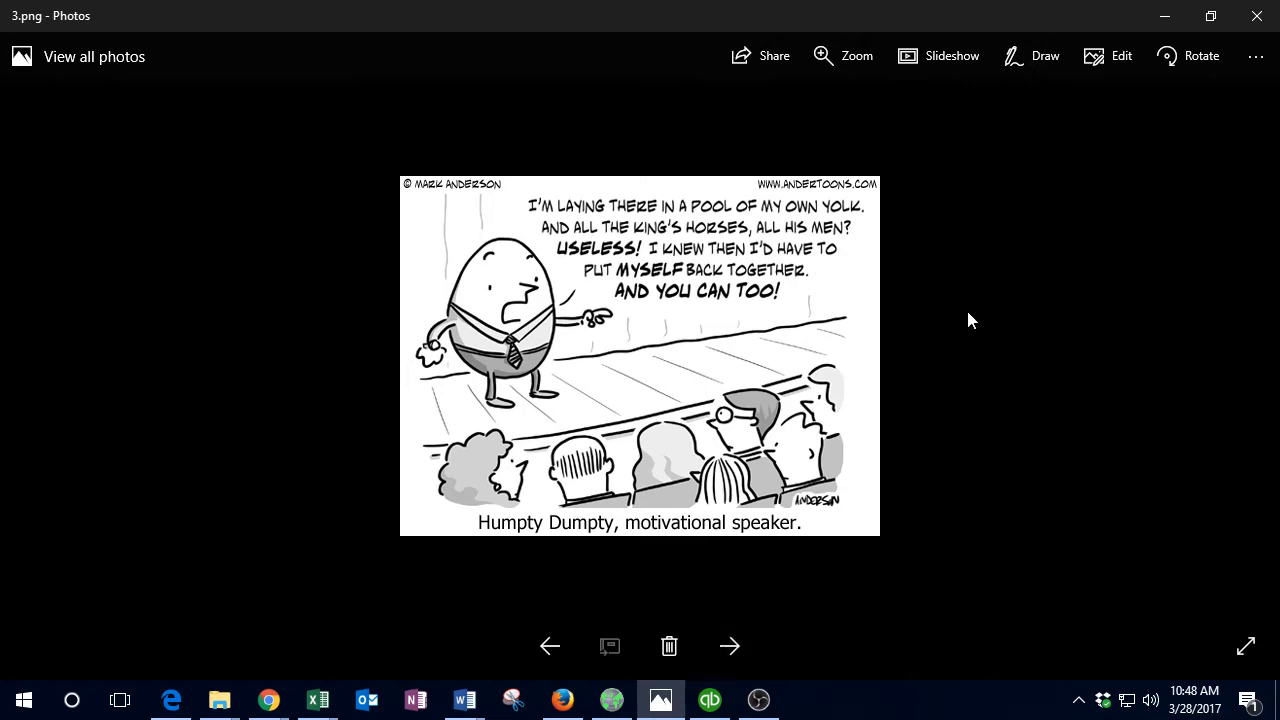
left_click(1164, 16)
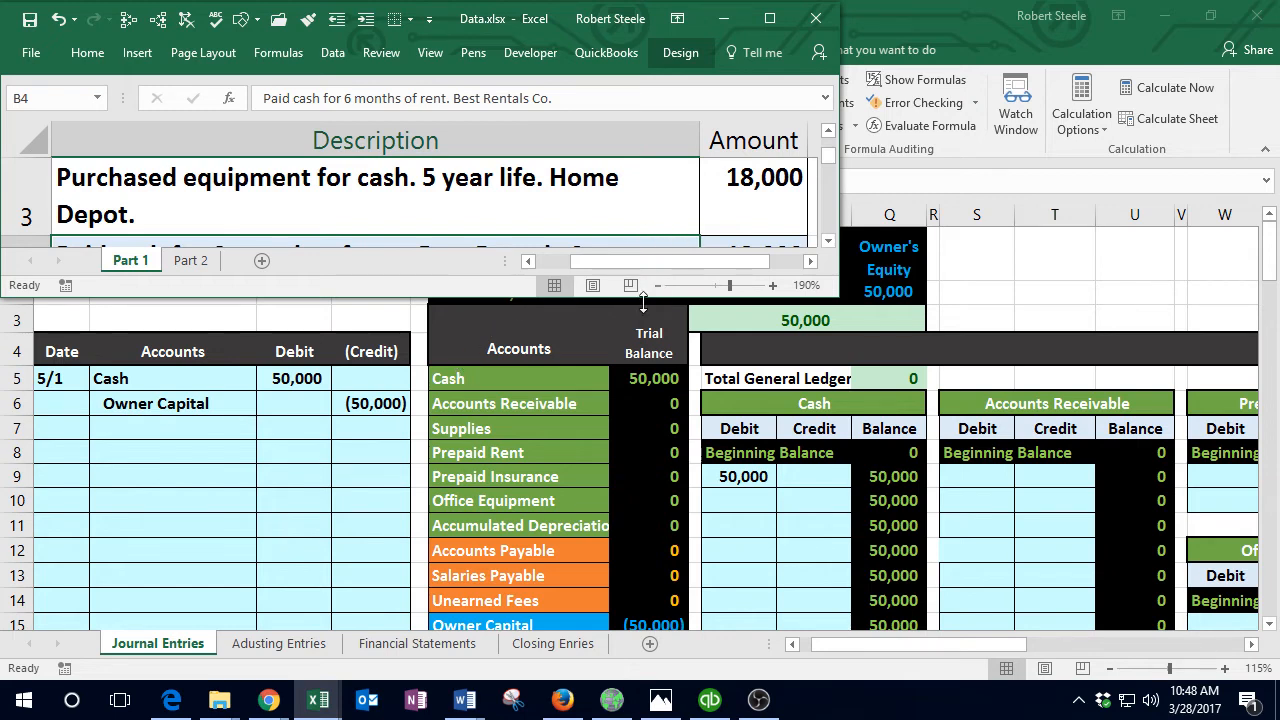
Step: Return to the journal worksheet, check the Cash trial balance row, and enter the date 5/3 in cell B8
left_click(579, 387)
left_click_drag(508, 378, 619, 386)
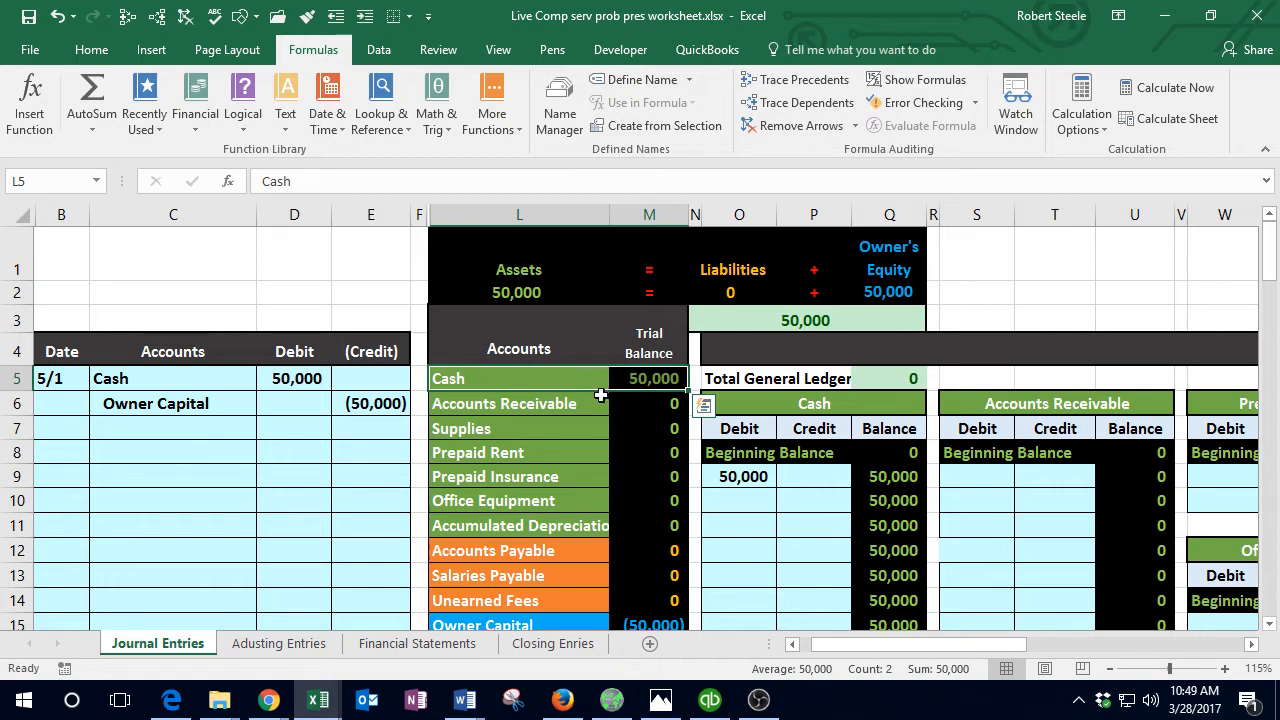
left_click(71, 448)
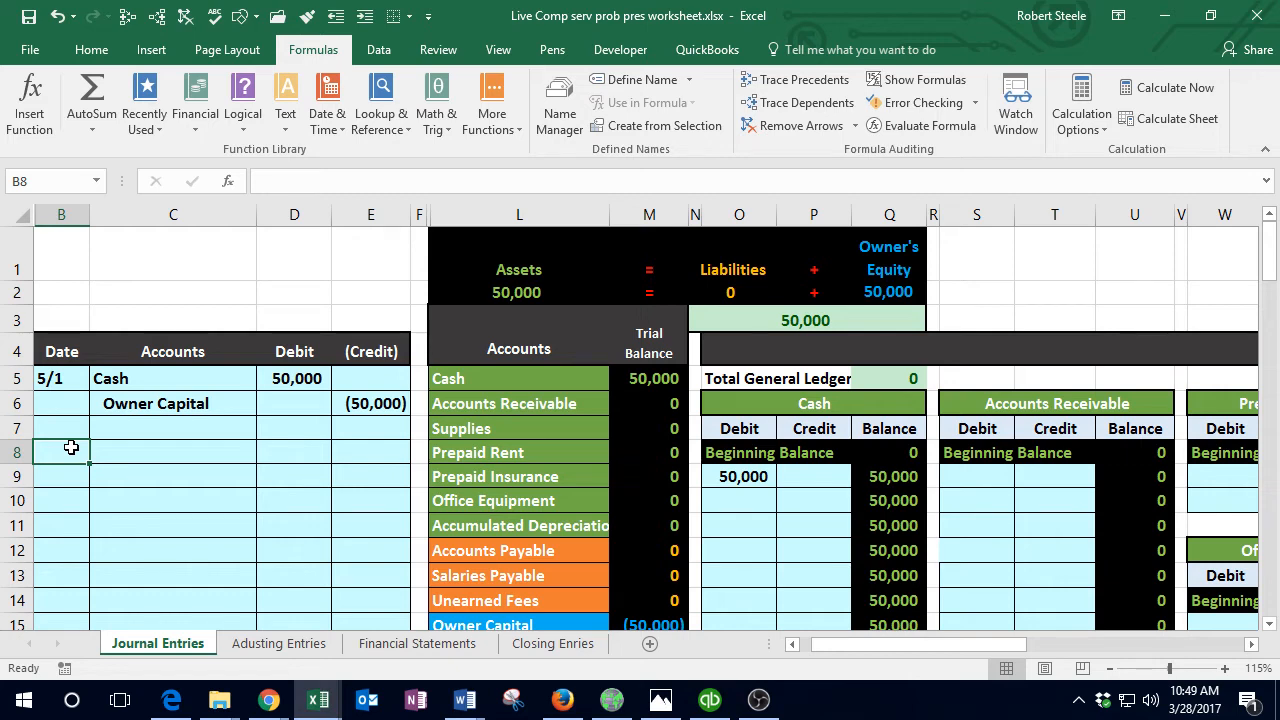
type("5/3")
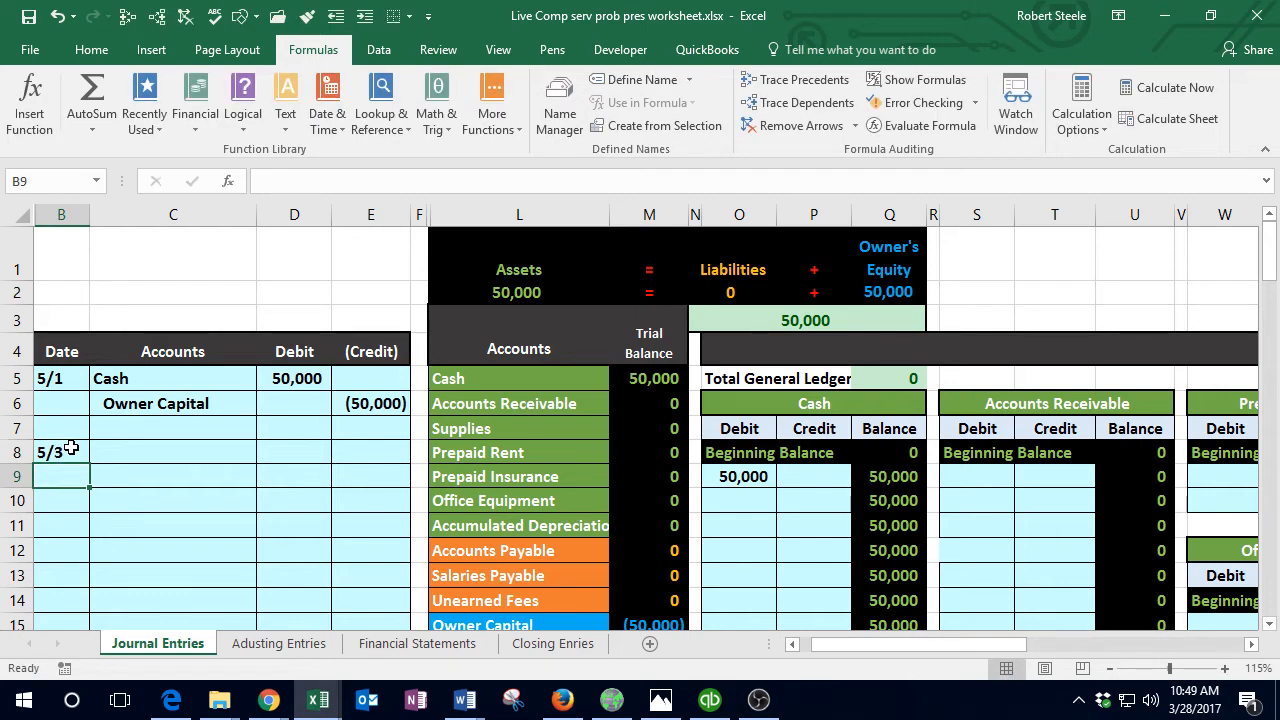
key("Return")
Step: Copy the Cash account name from the trial balance and paste it as values into journal cell C9
key("Right")
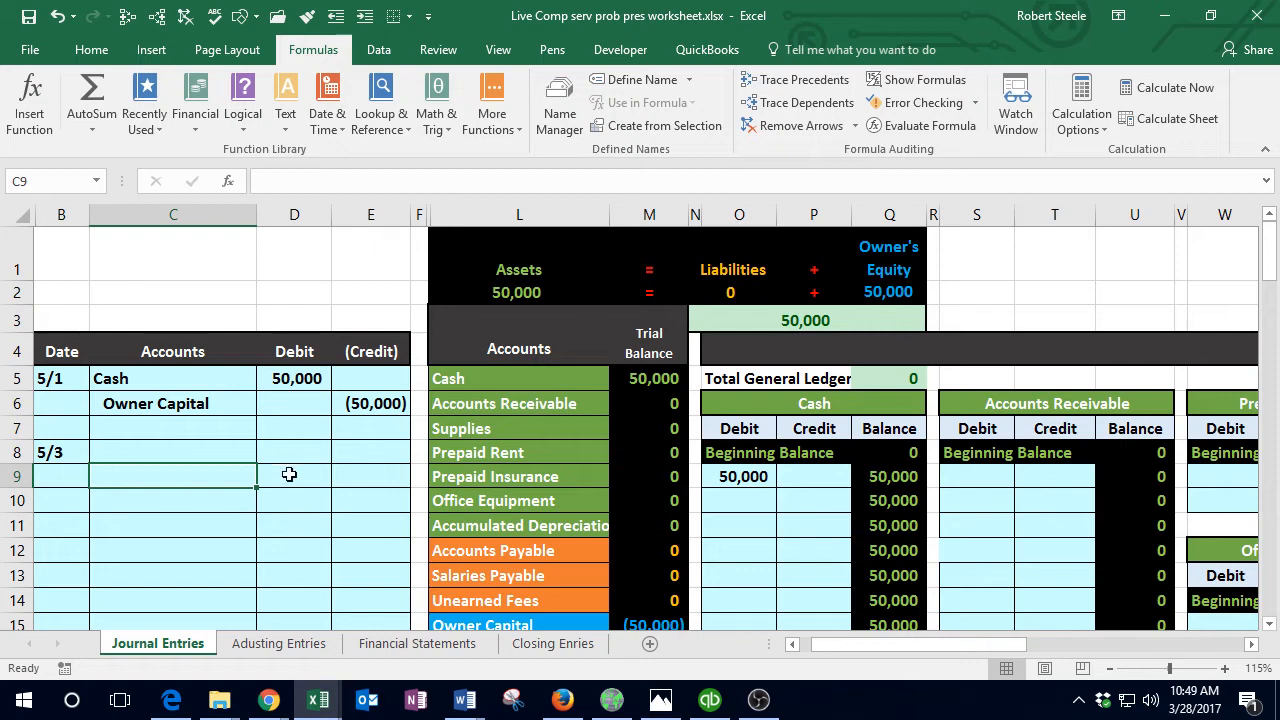
left_click(478, 377)
right_click(485, 385)
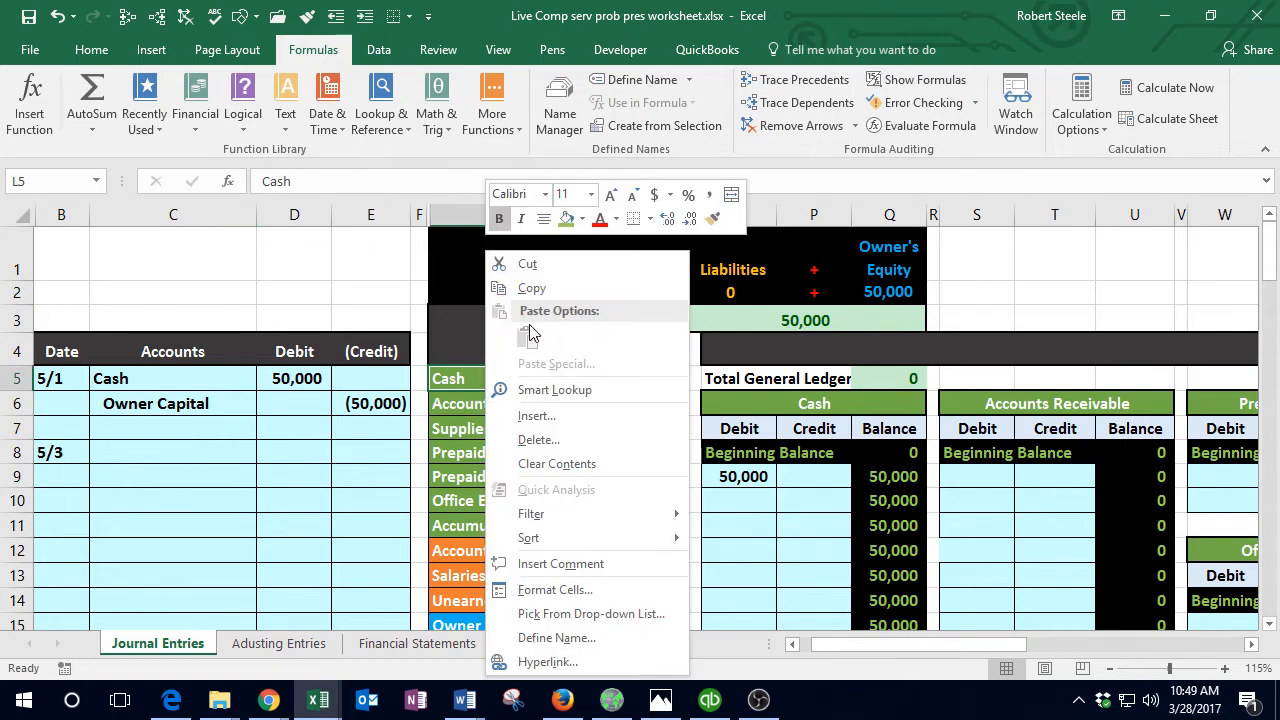
left_click(535, 290)
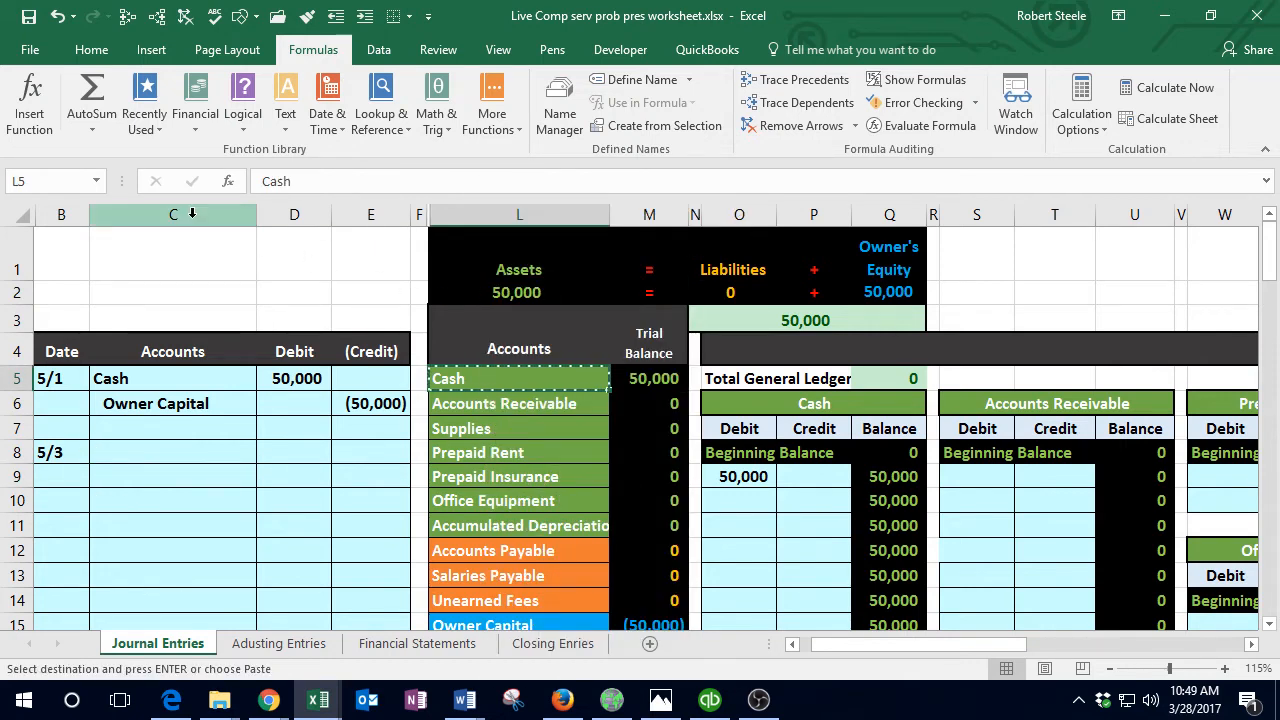
left_click(111, 474)
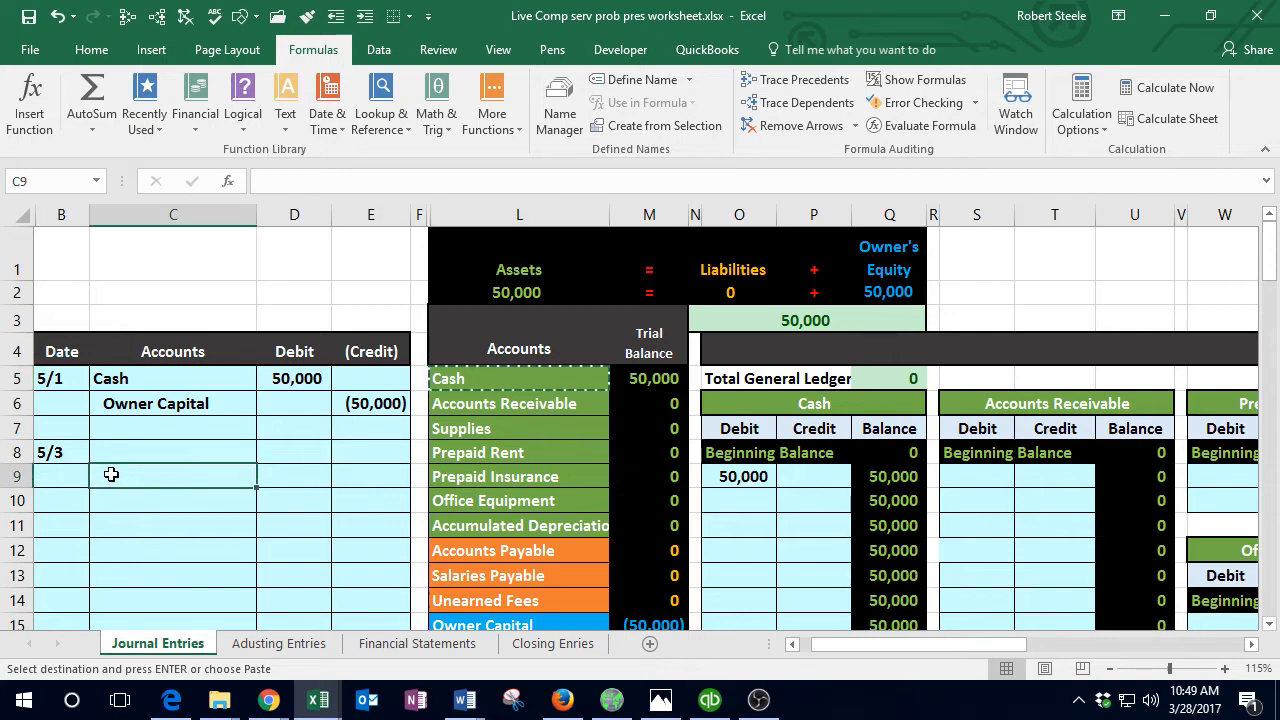
right_click(111, 474)
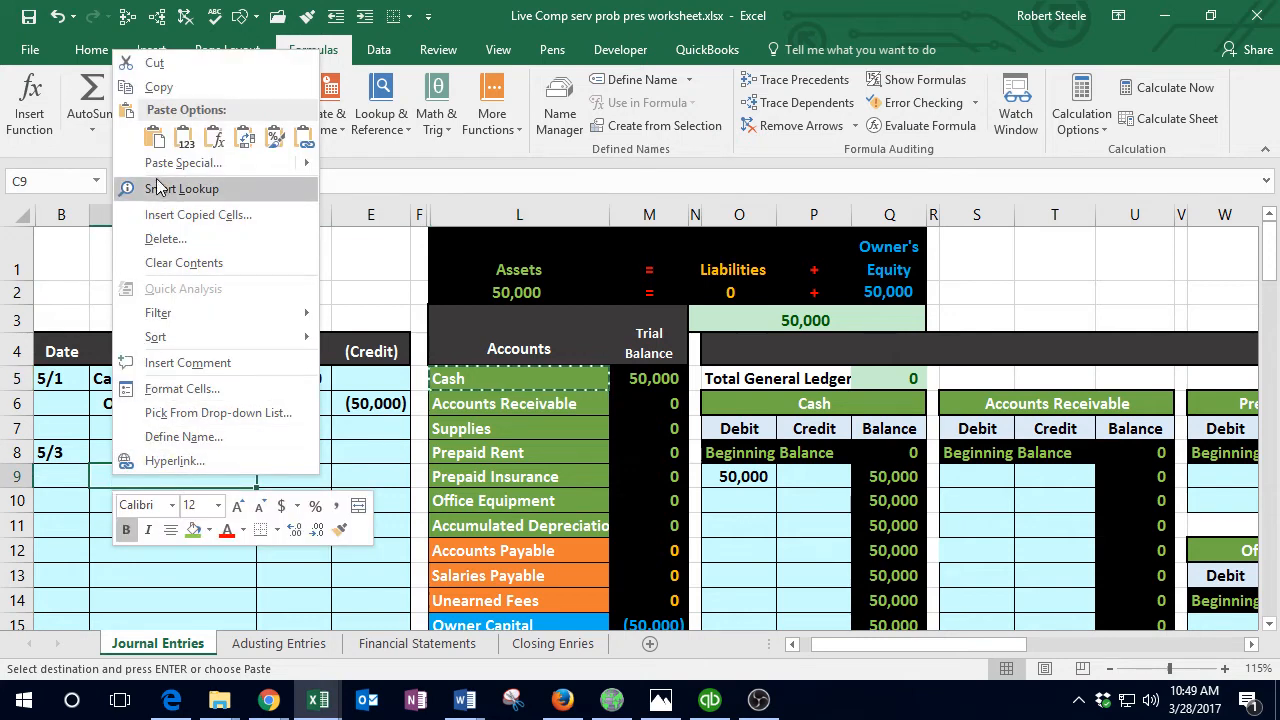
left_click(154, 141)
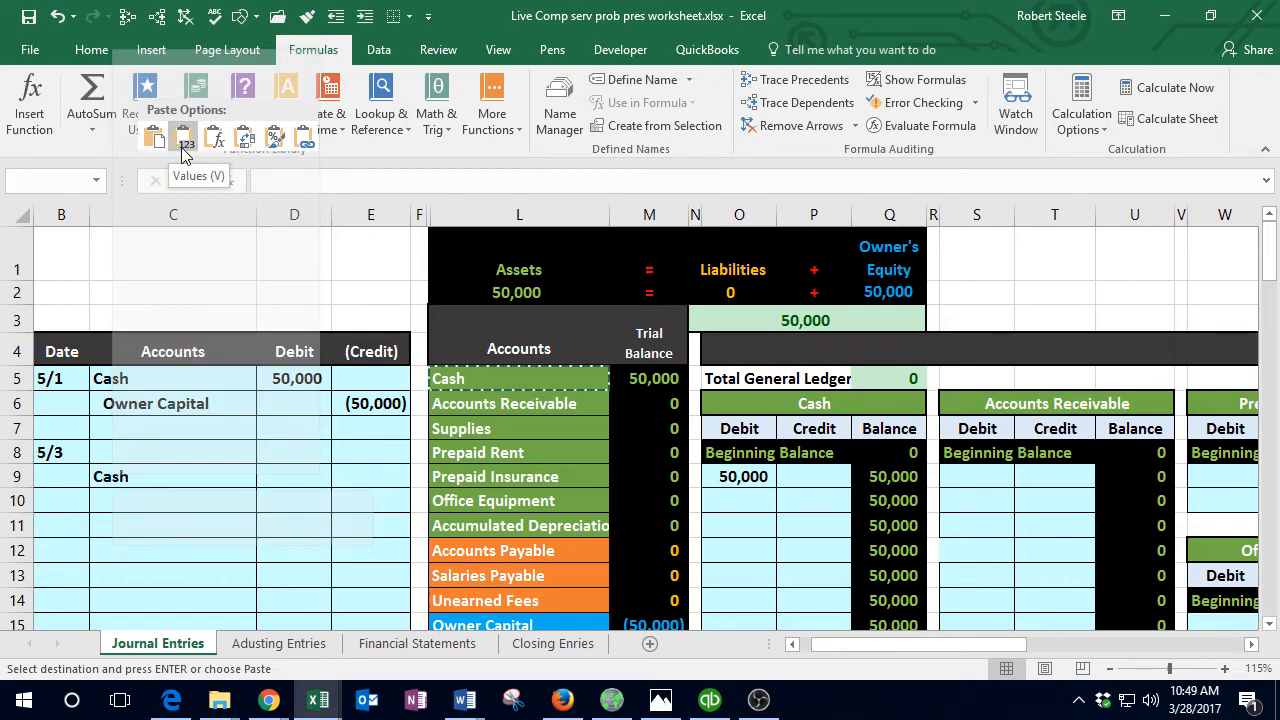
left_click(182, 146)
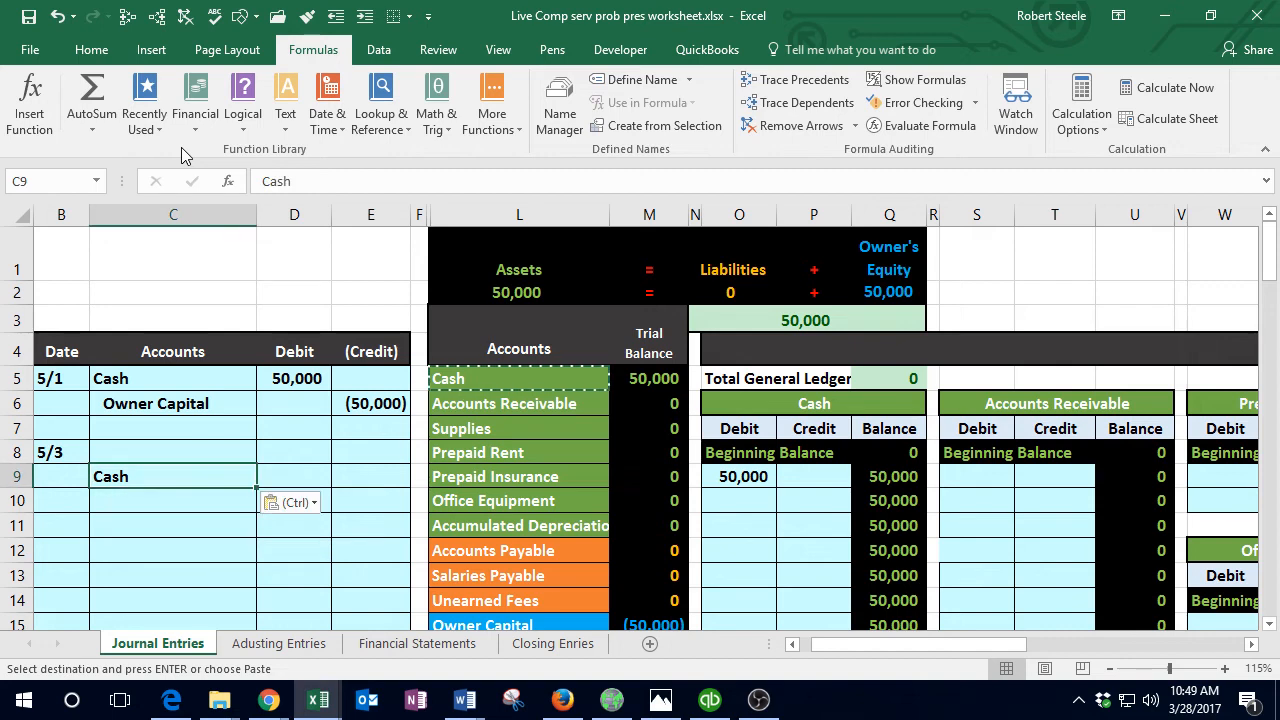
Step: Enter a credit of -18000 for Cash in journal cell E9
left_click(364, 472)
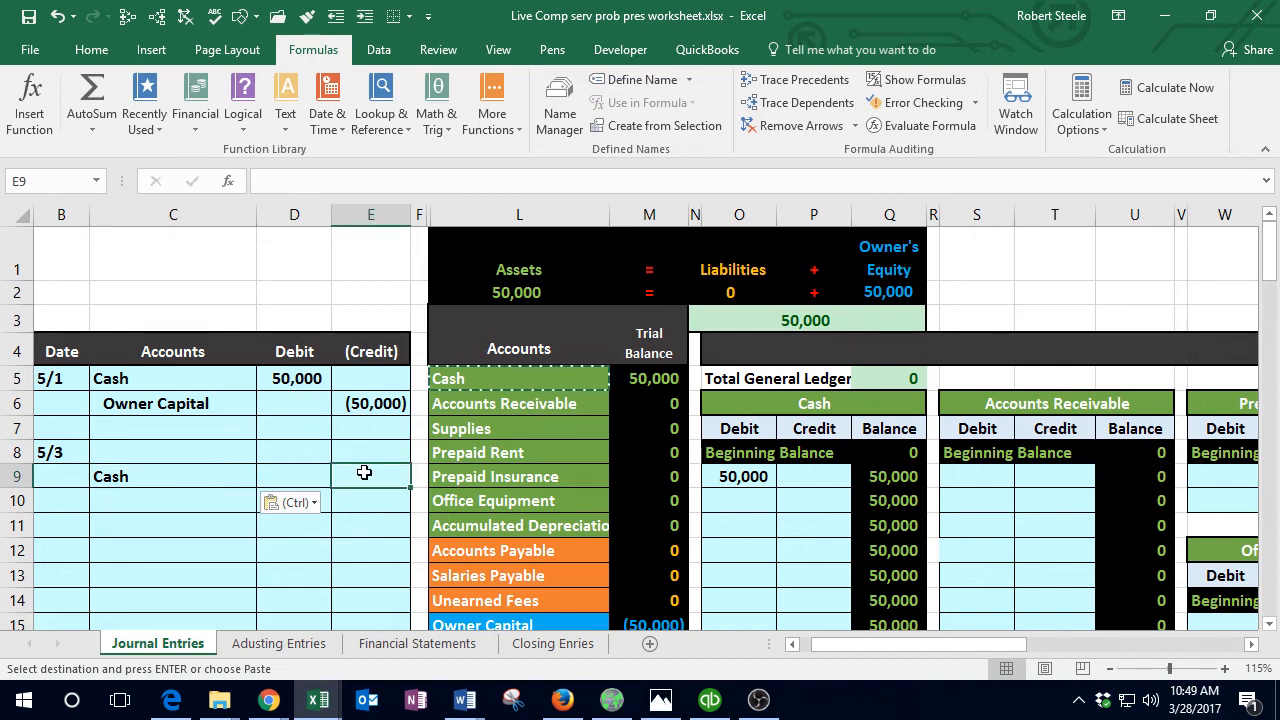
type("-")
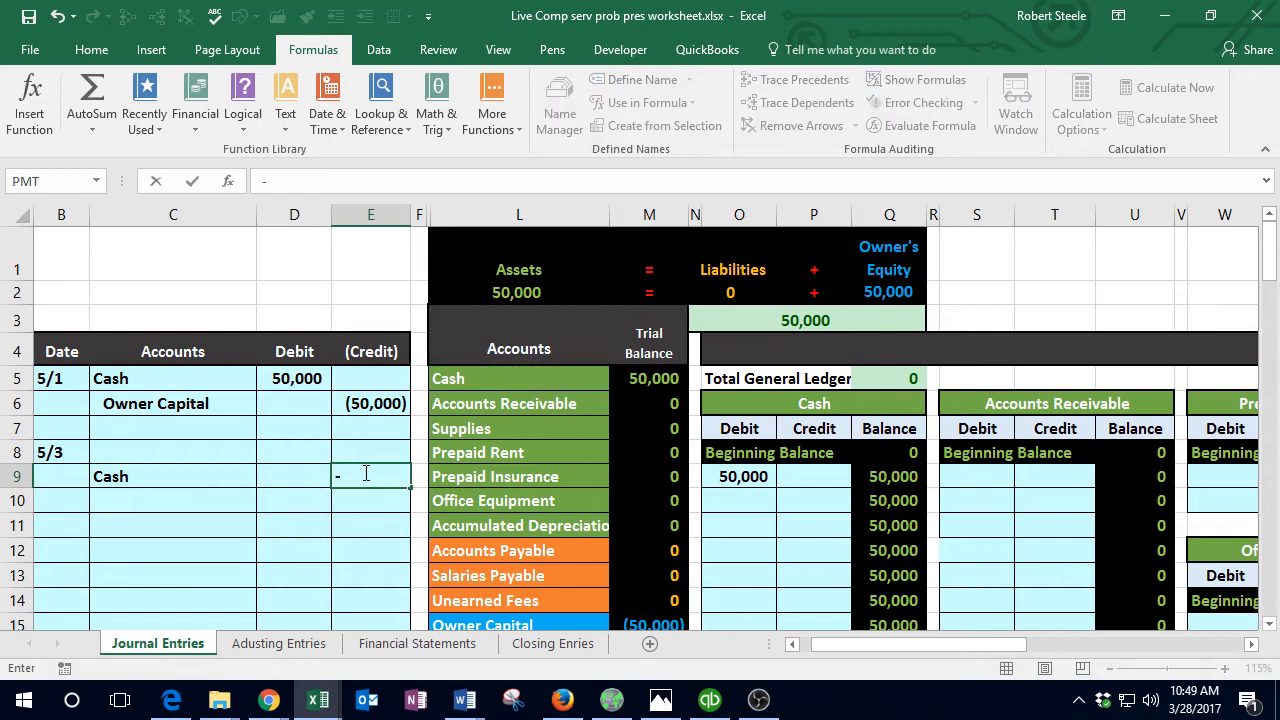
type("180000)")
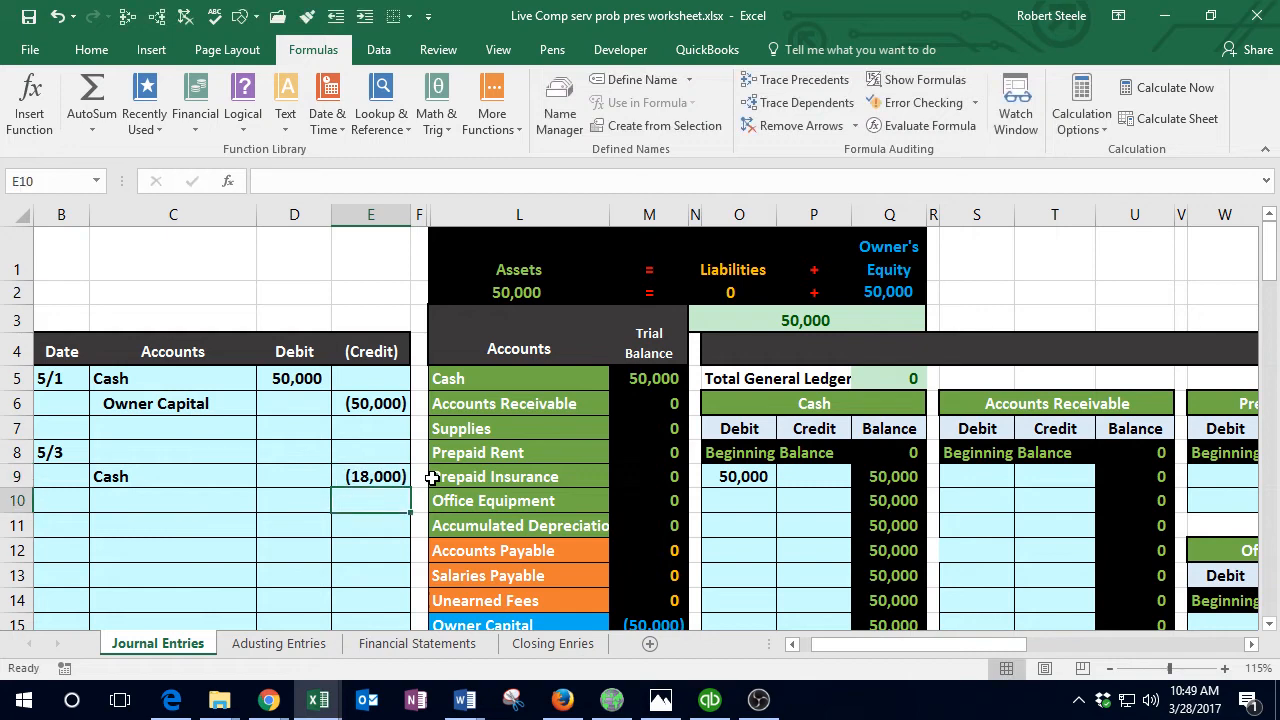
key("Return")
Step: Enter the matching debit of 18000 on the 5/3 row in journal cell D8
left_click(290, 457)
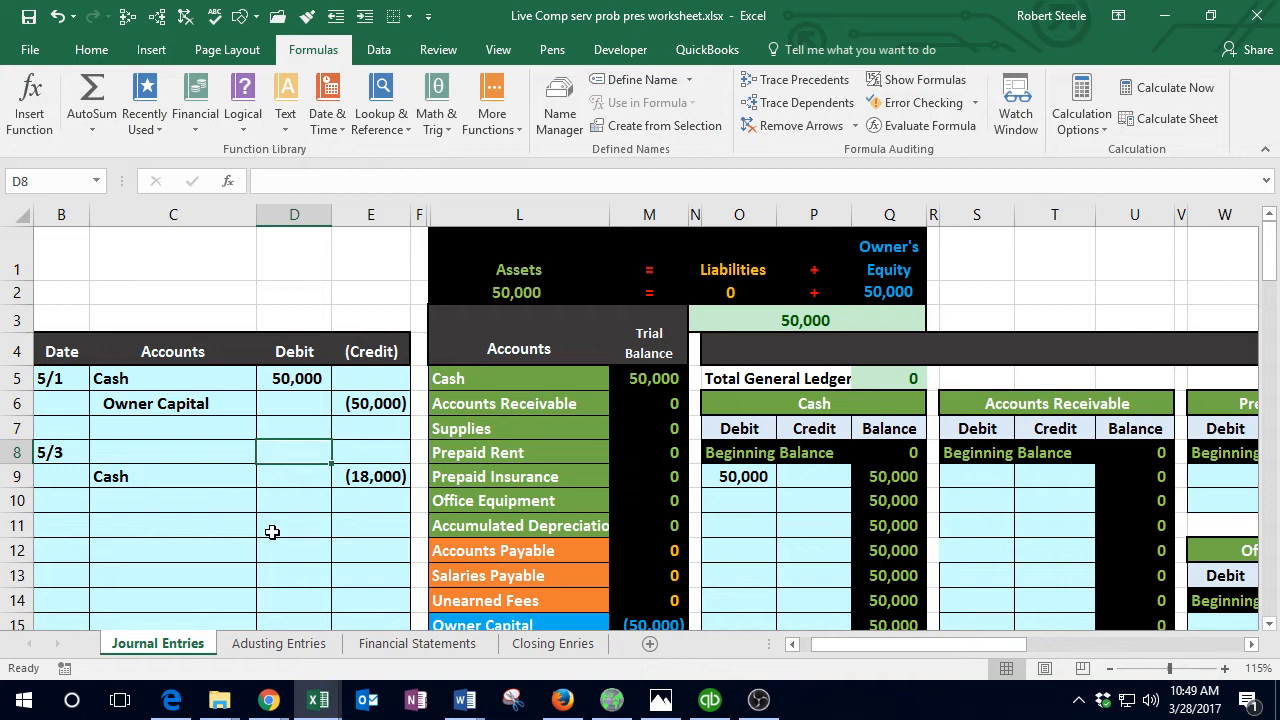
type("18")
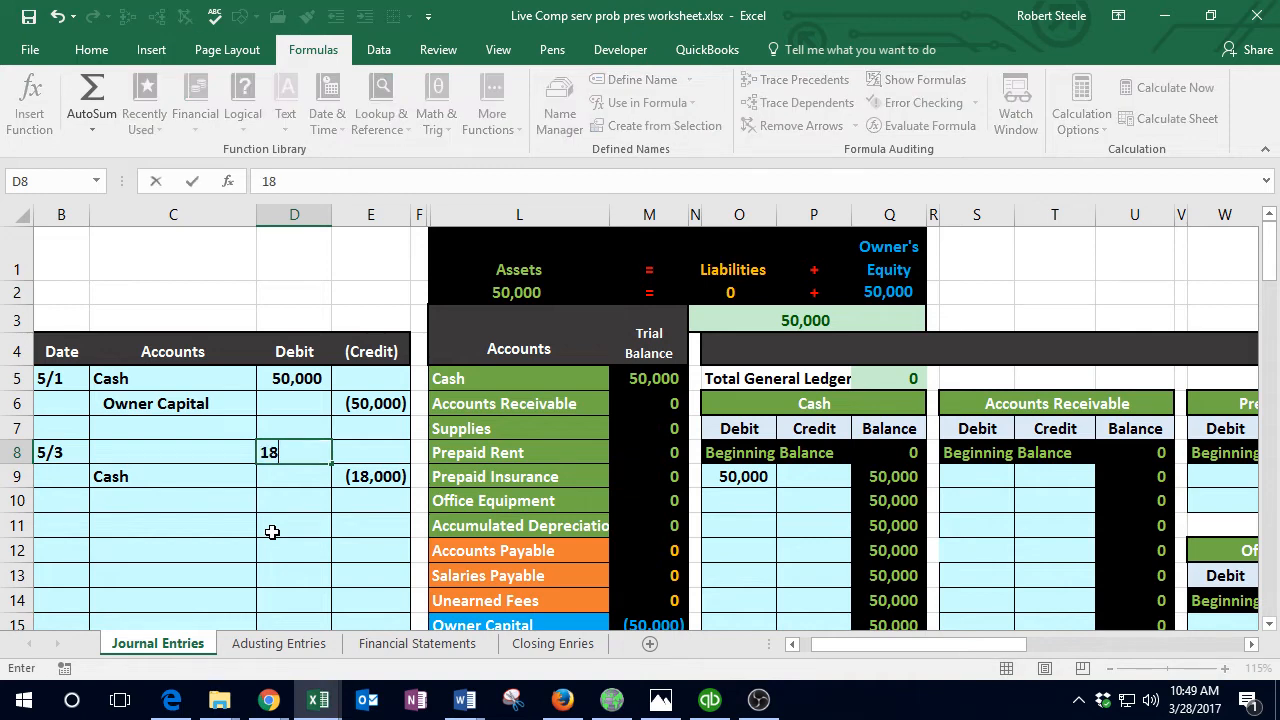
type("0000")
key("BackSpace")
key("Return")
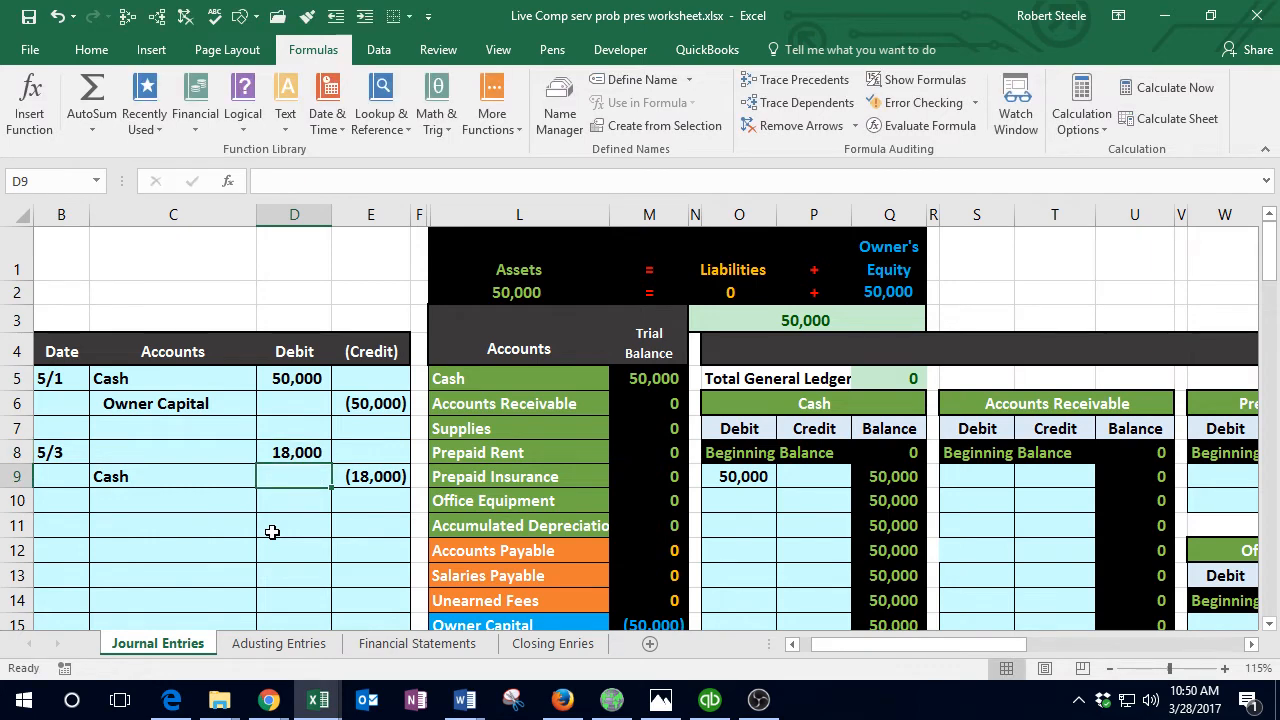
Step: Look through the trial balance accounts, then copy the Office Equipment name and paste it as values into journal cell C8
left_click(181, 456)
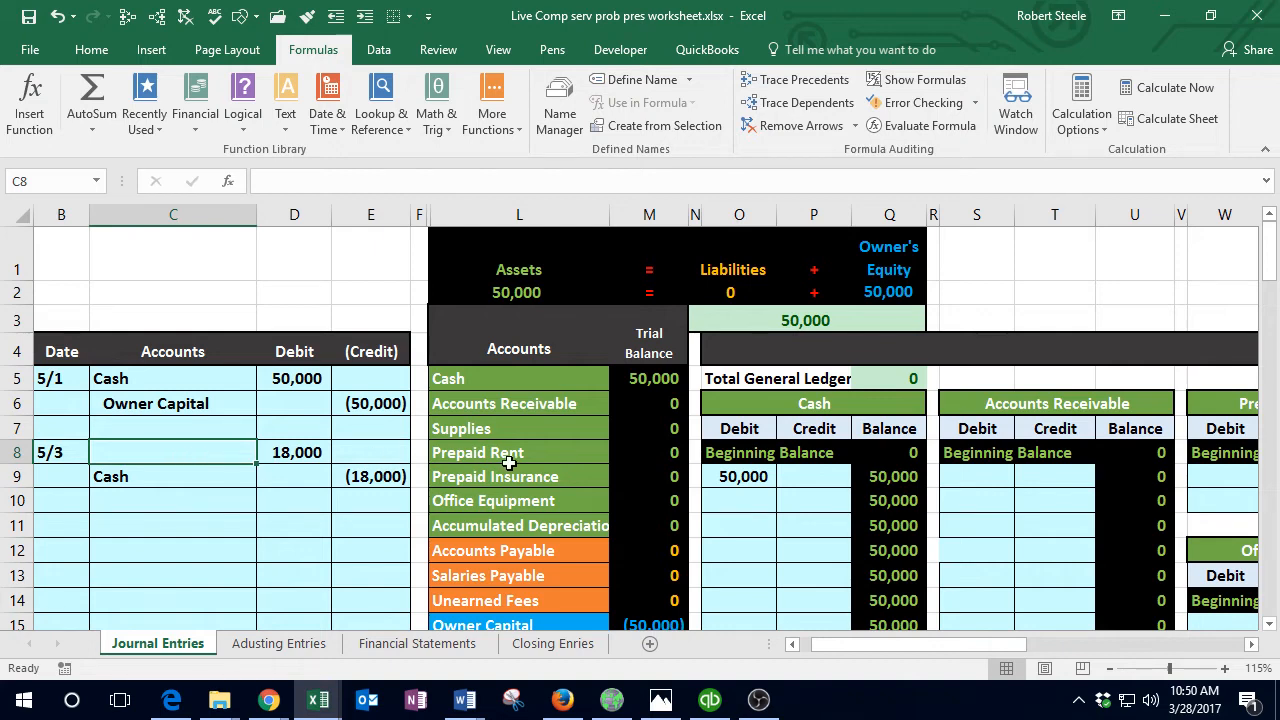
left_click_drag(518, 380, 503, 553)
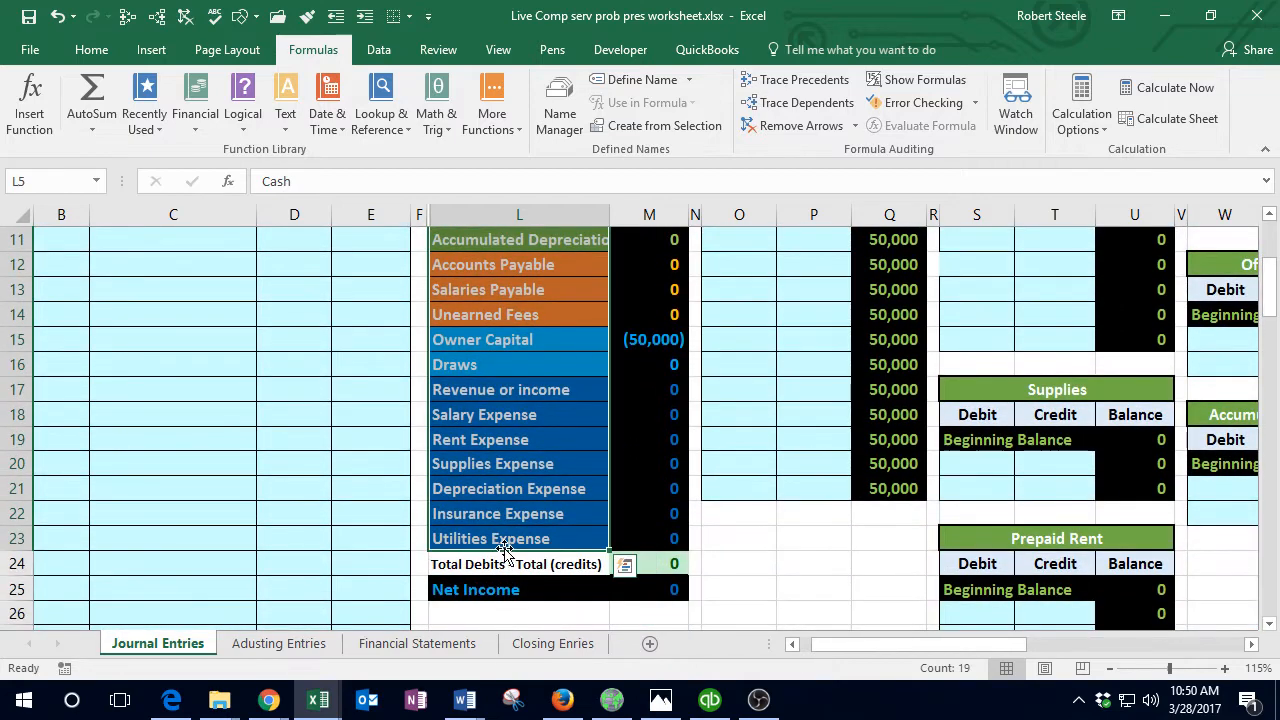
scroll(503, 553, "up", 1)
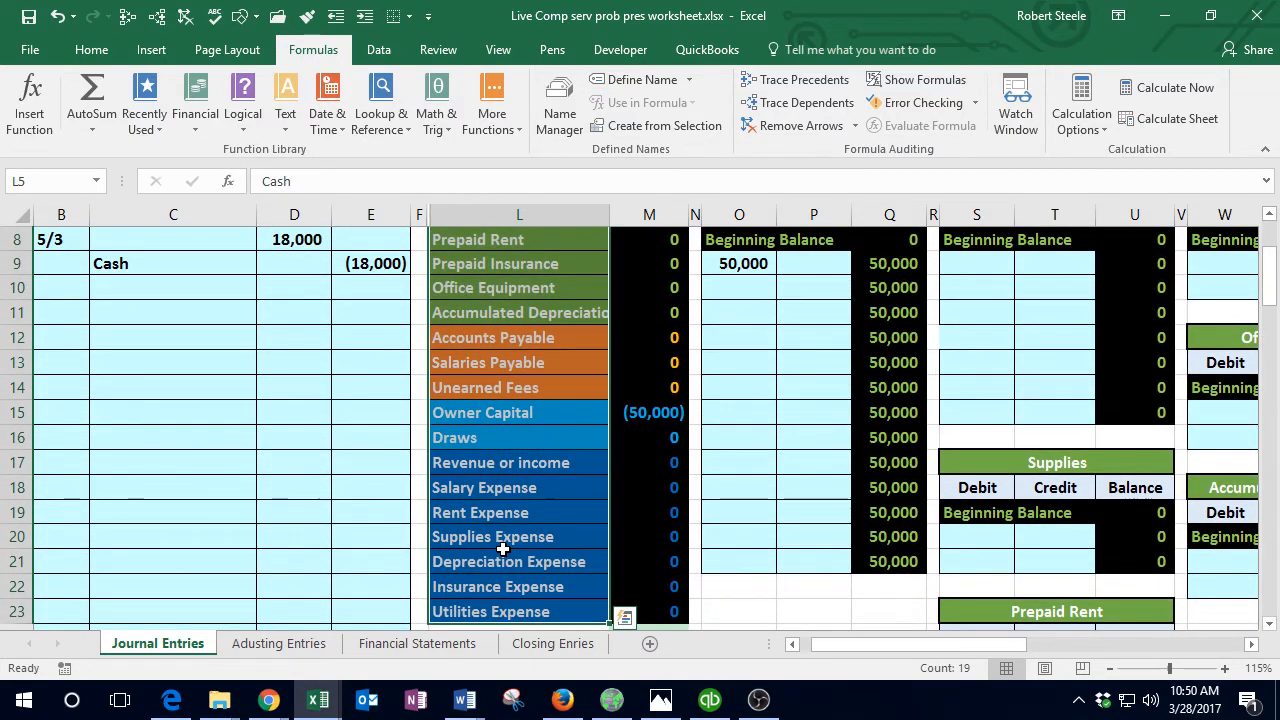
scroll(503, 548, "up", 3)
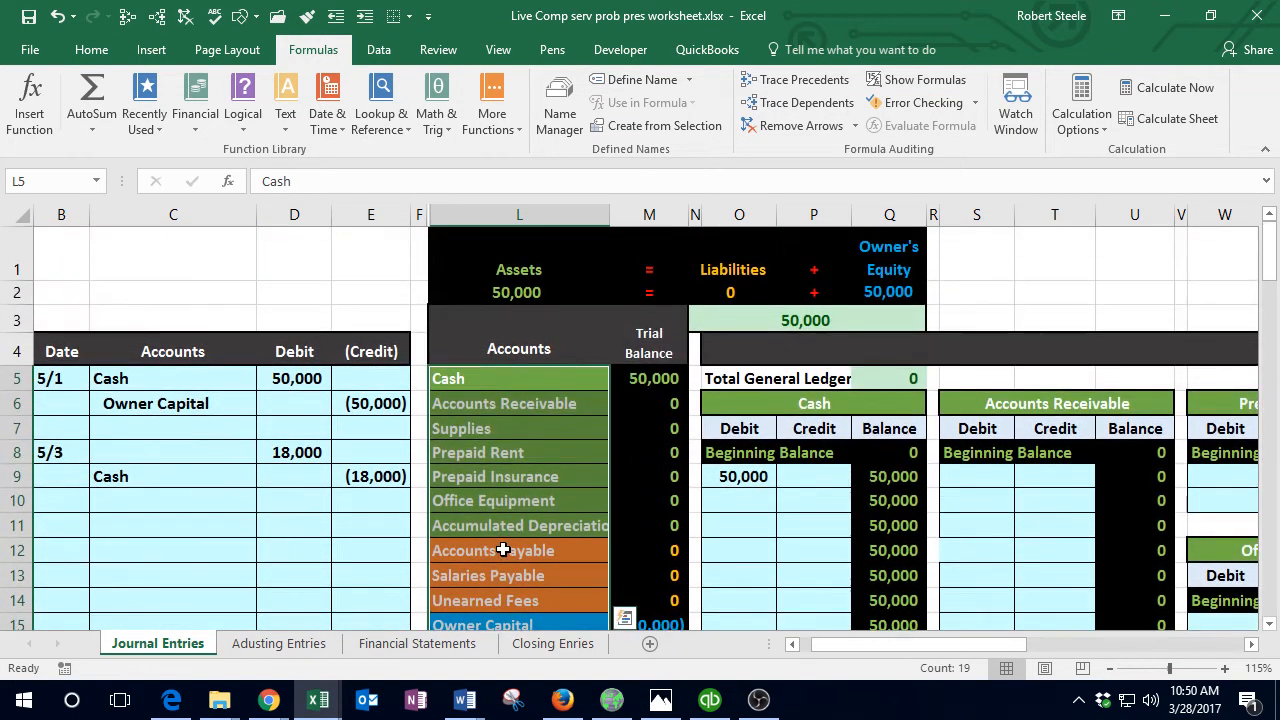
left_click(504, 496)
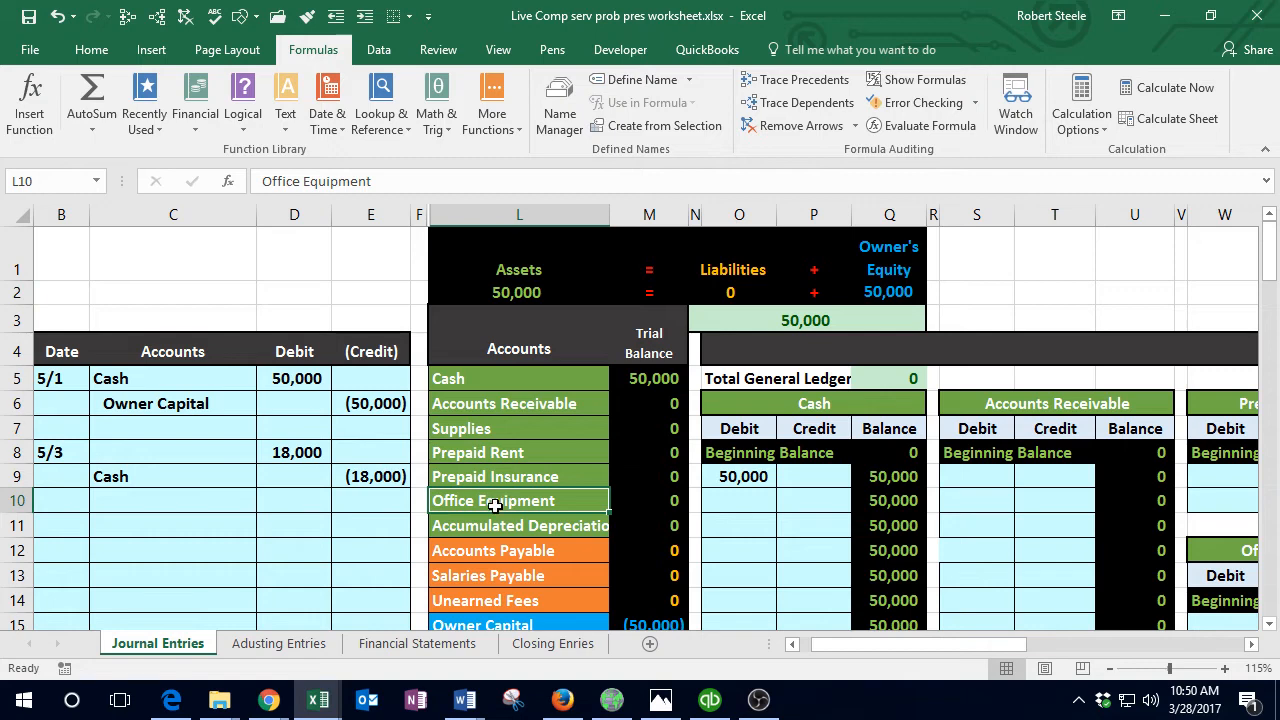
right_click(504, 497)
left_click(572, 120)
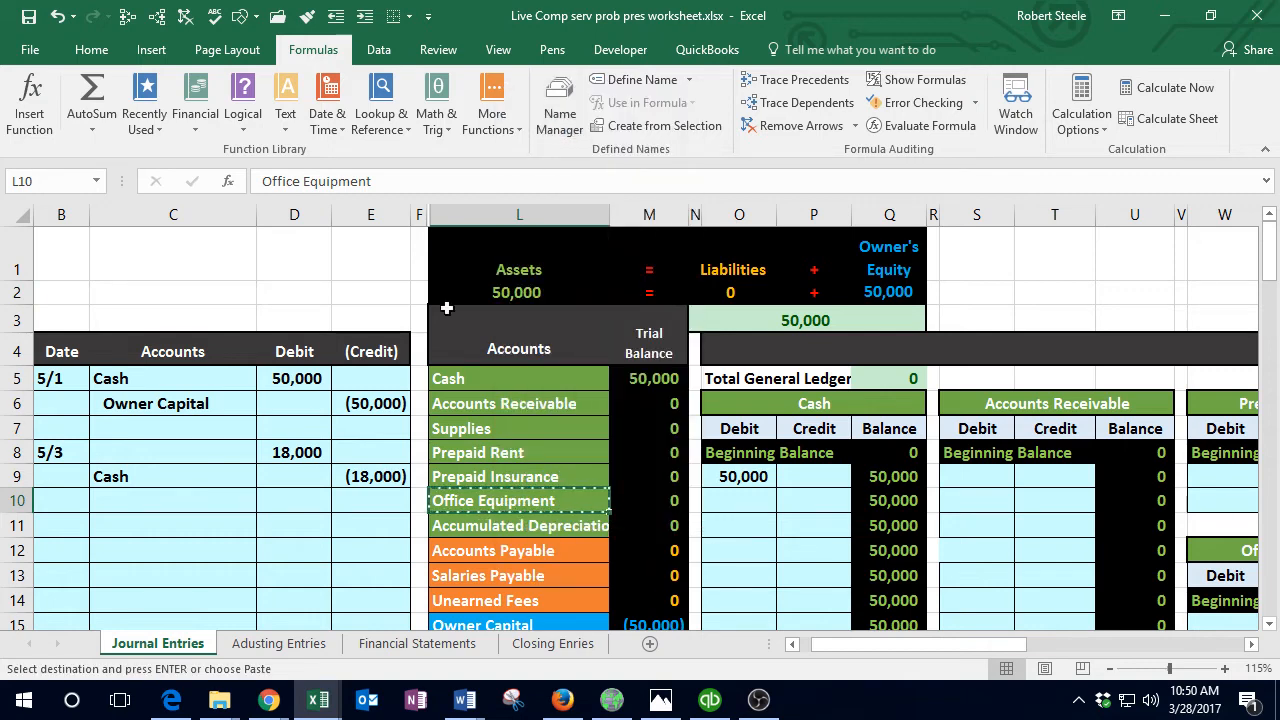
left_click(178, 454)
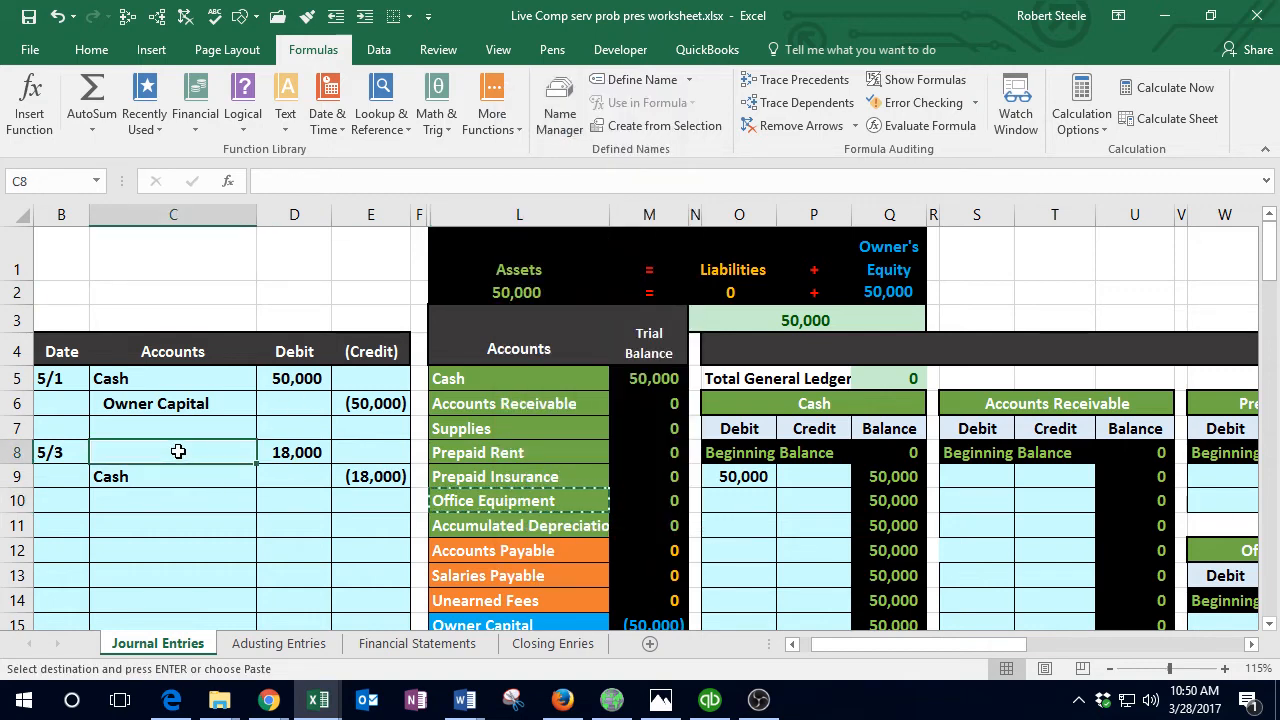
right_click(178, 454)
left_click(251, 115)
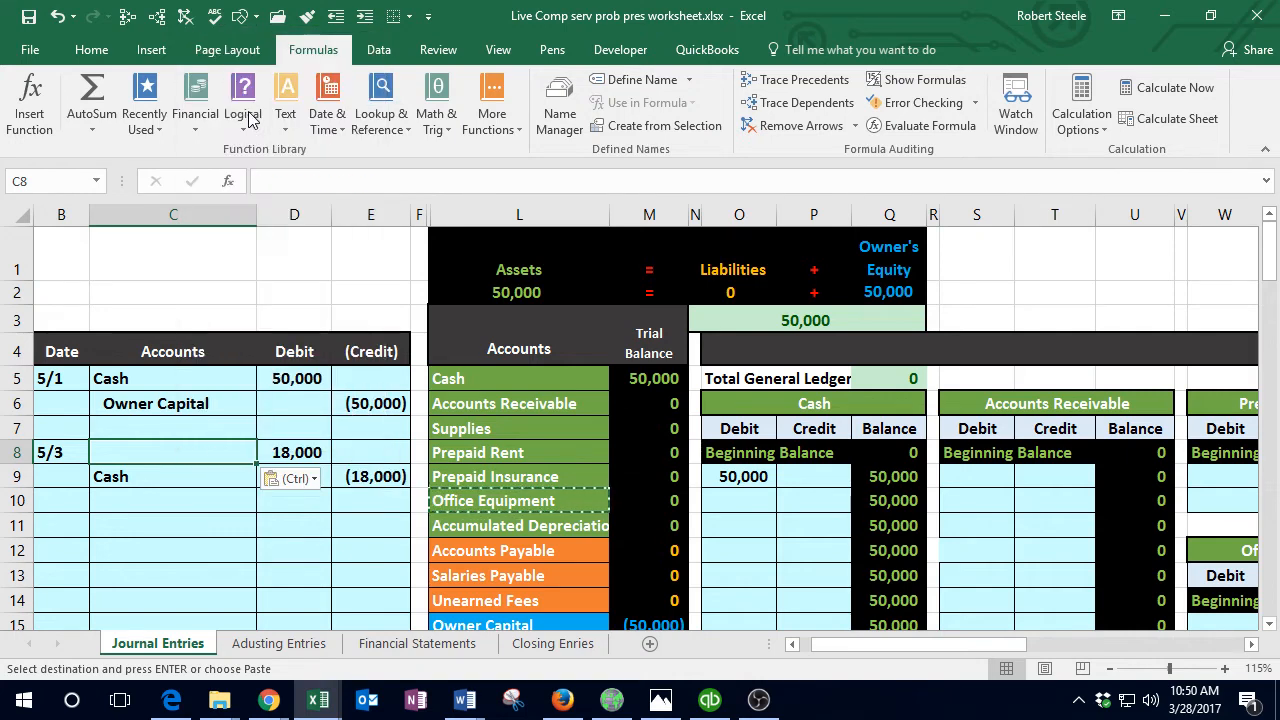
Step: Indent the credited Cash account name in journal cell C9
left_click(172, 474)
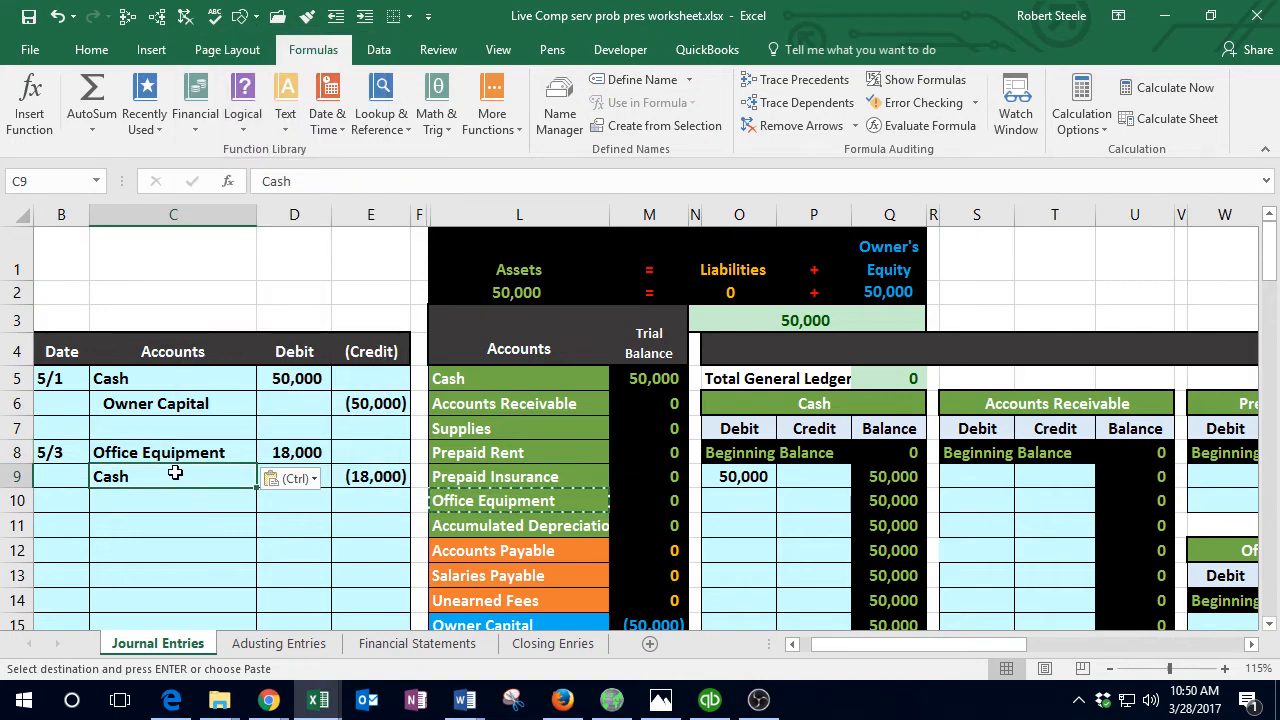
left_click(92, 49)
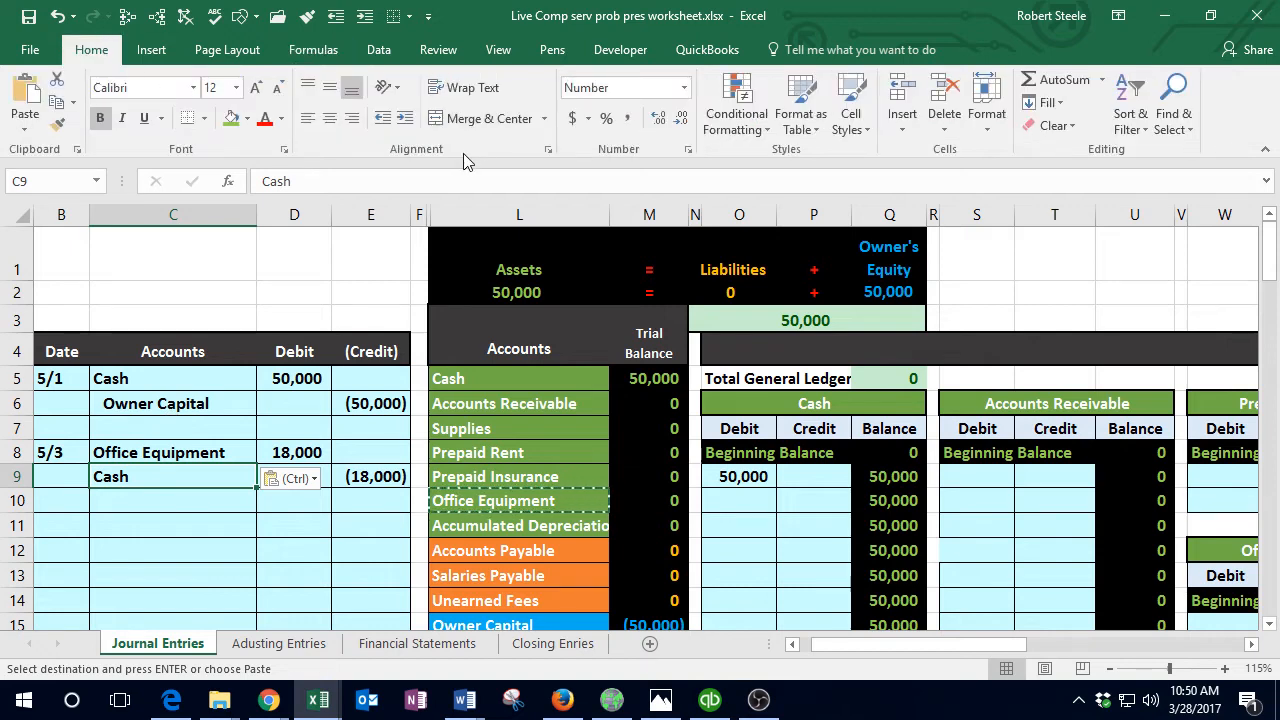
left_click(411, 124)
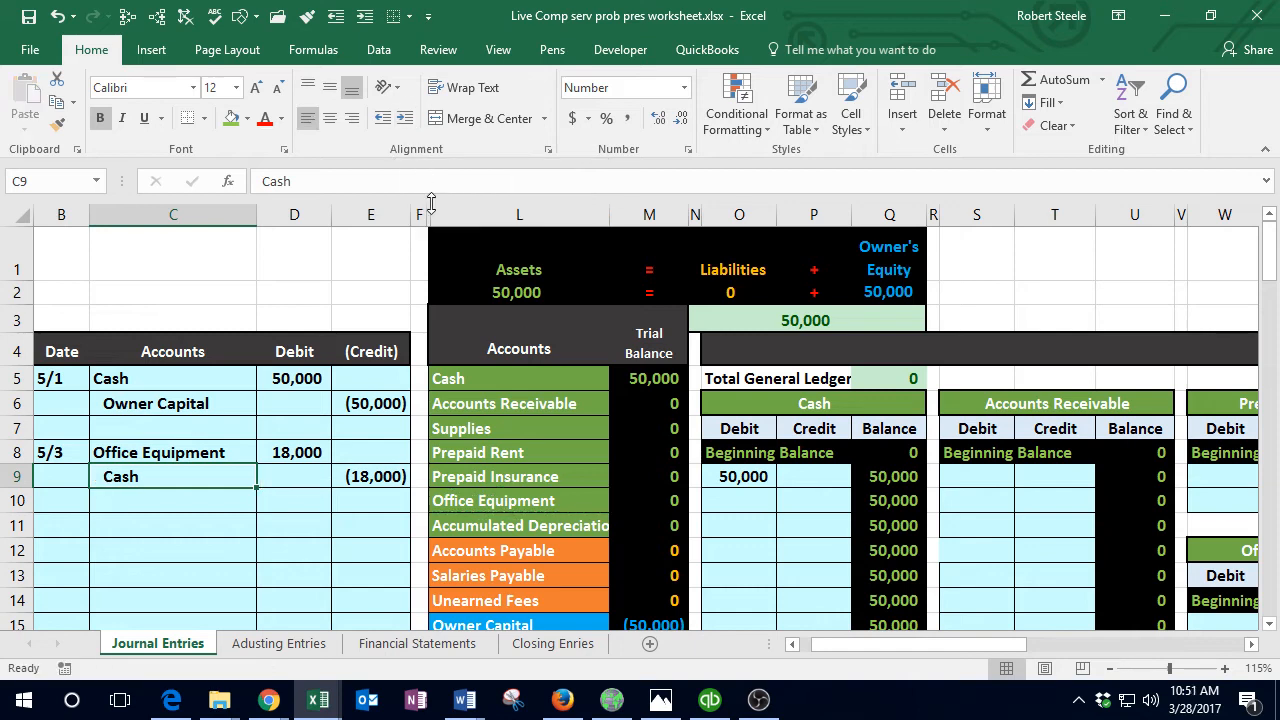
Step: Post the 5/3 debit to the Office Equipment ledger account by linking its debit cell W15 to journal cell D8
left_click(292, 499)
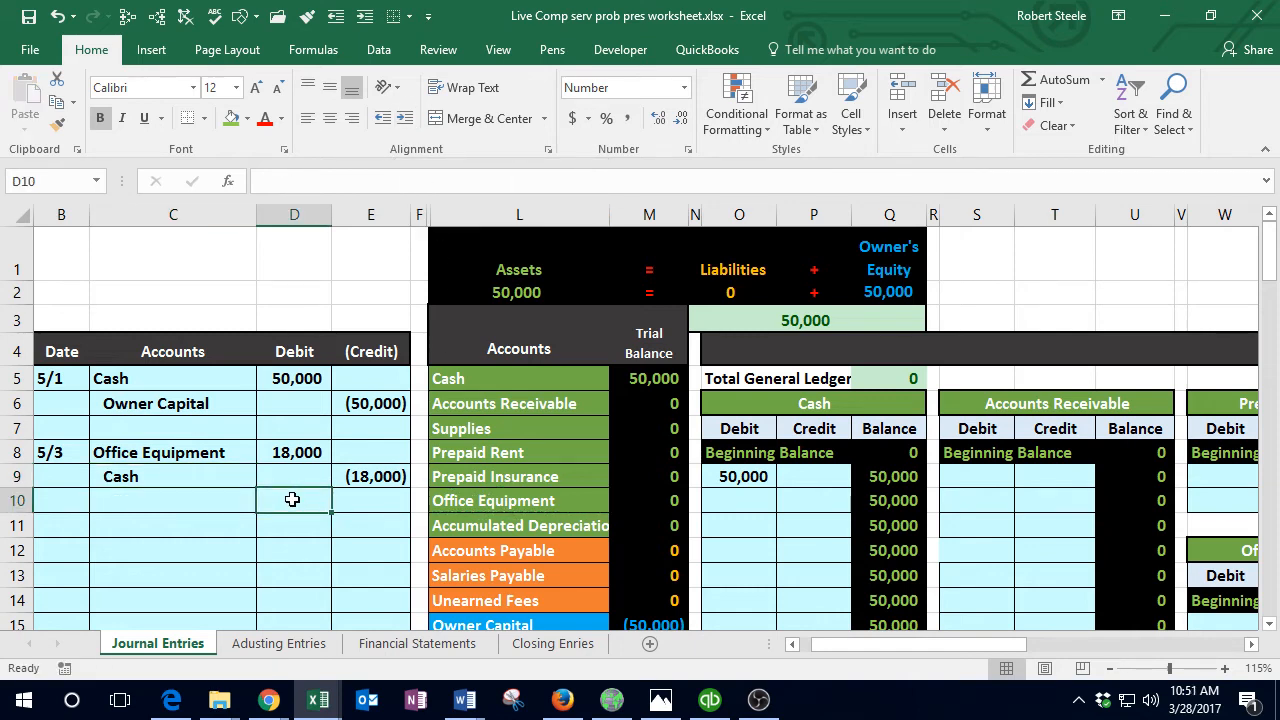
left_click(486, 377)
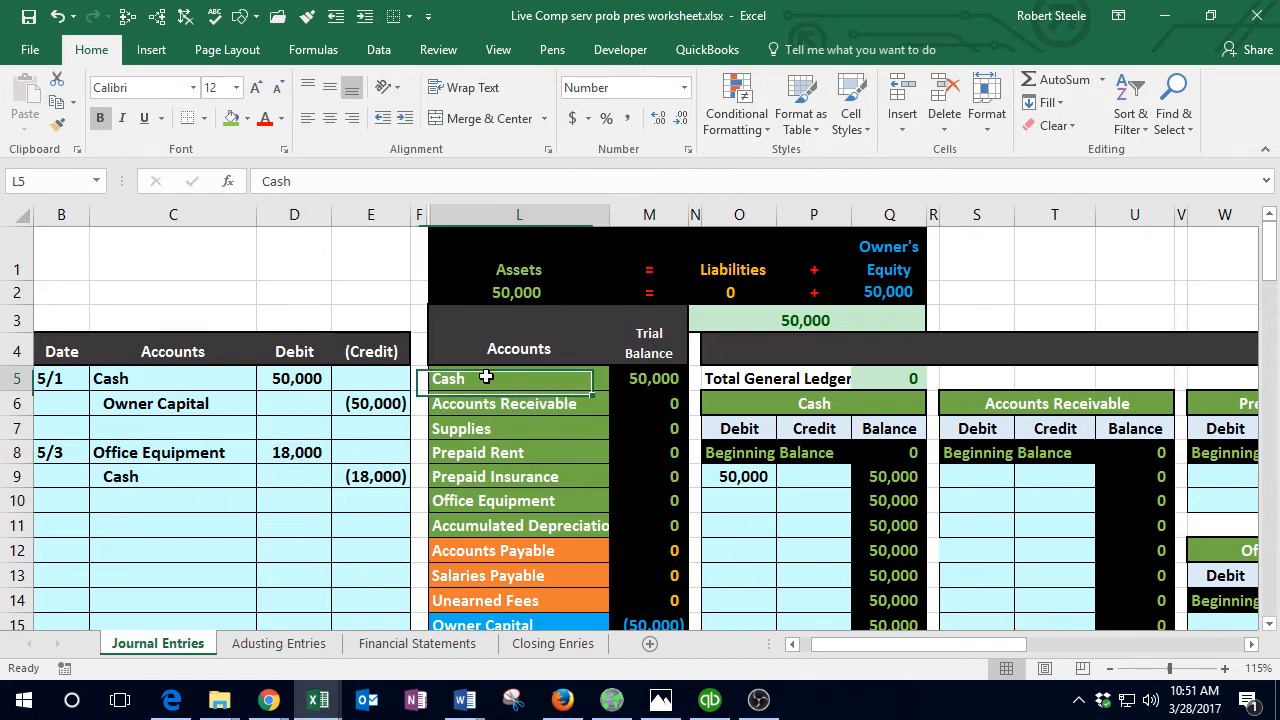
left_click_drag(486, 377, 484, 500)
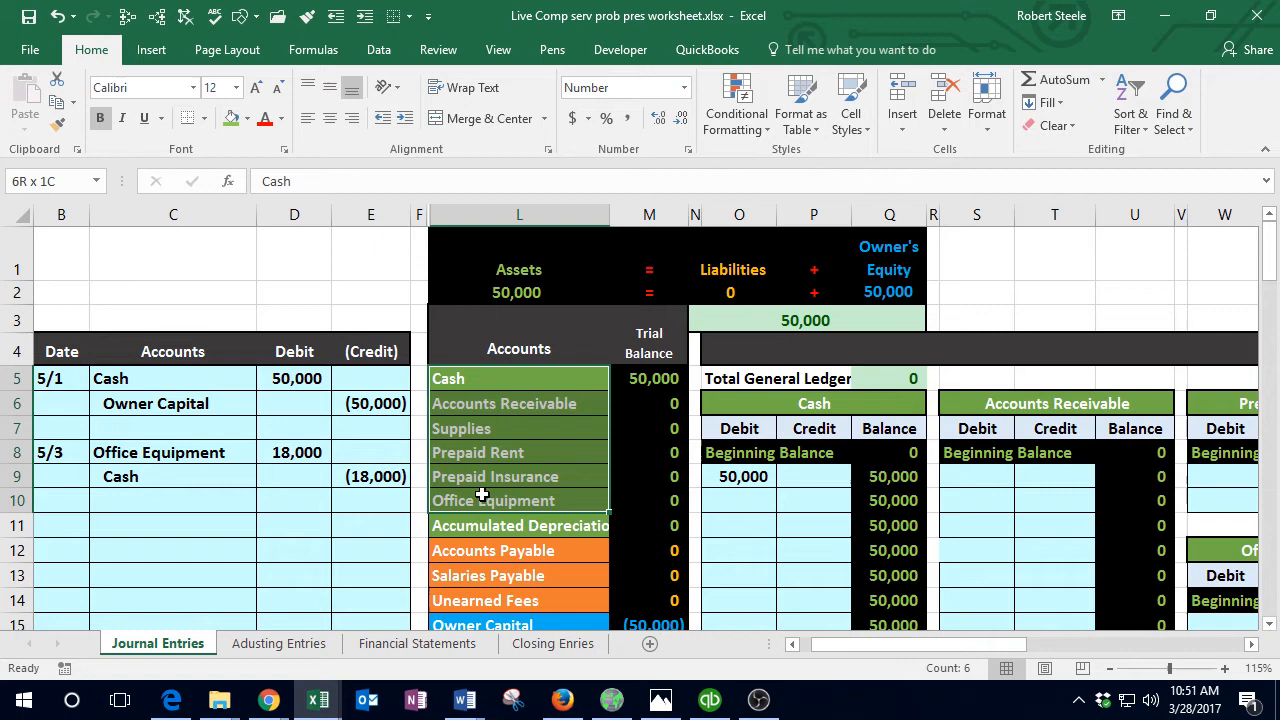
left_click(368, 526)
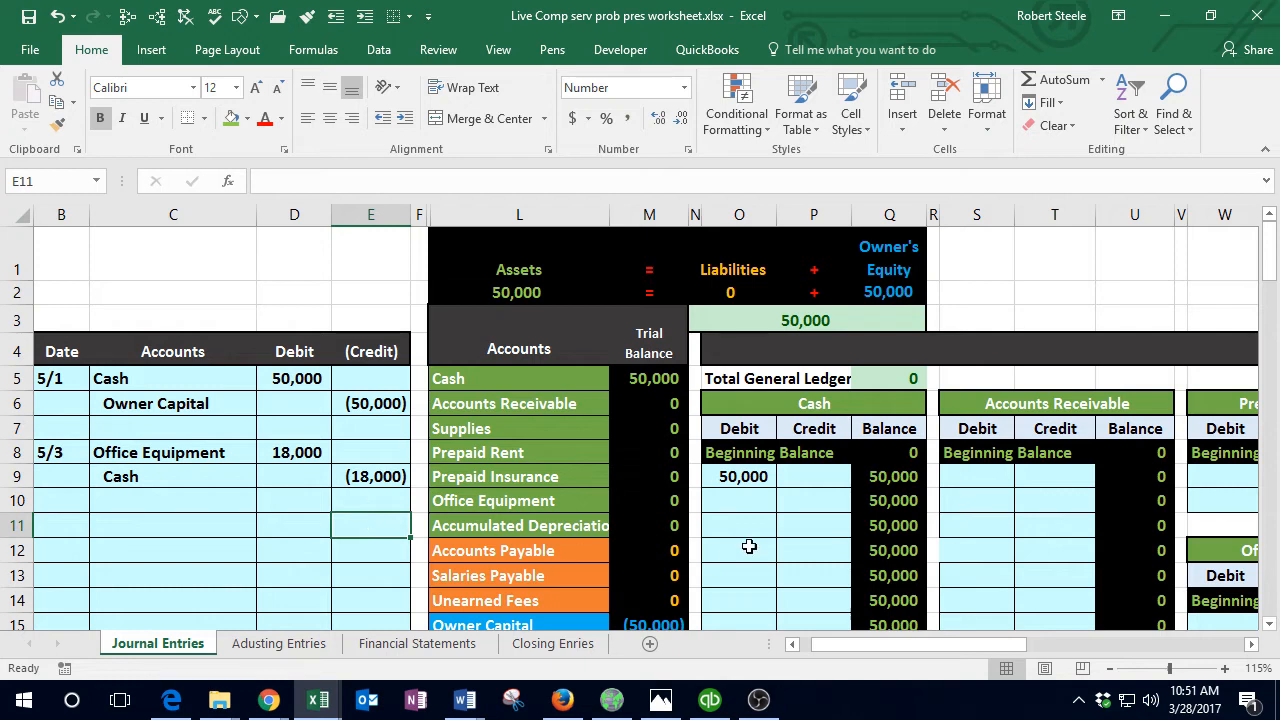
left_click(770, 513)
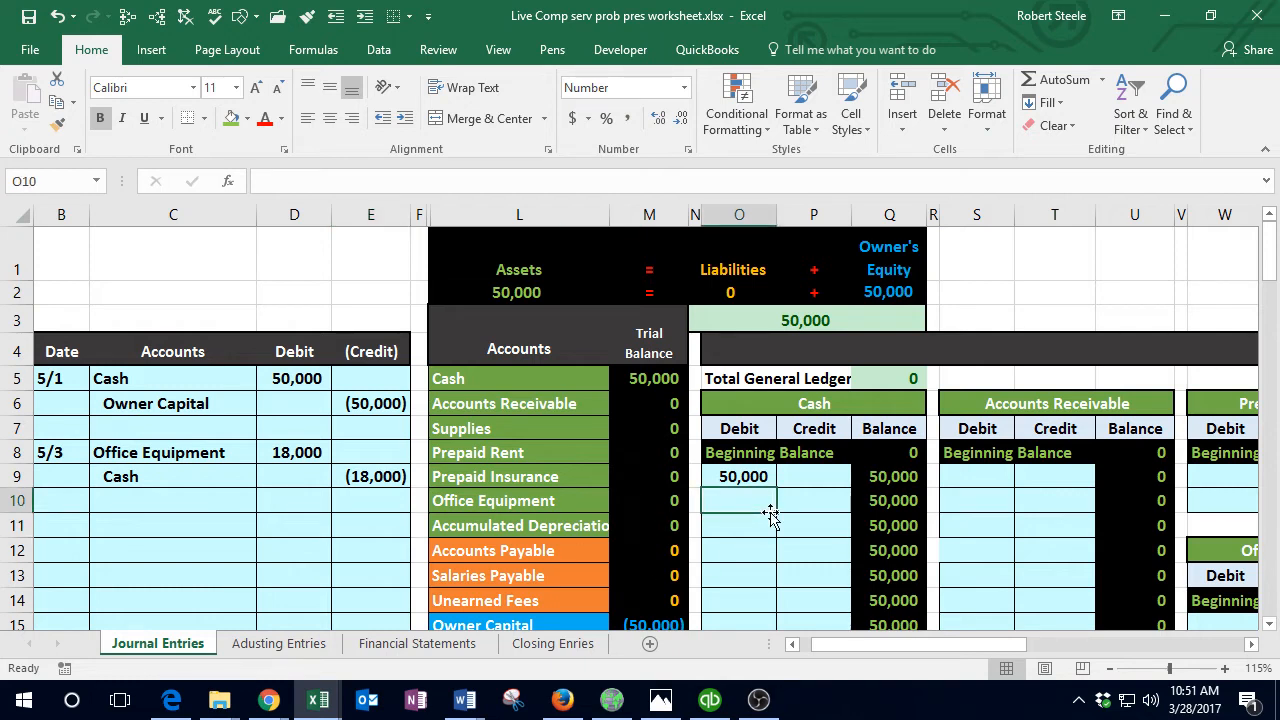
key("Right")
key("Right")
key("Right")
key("Right")
key("Right")
key("Right")
key("Right")
key("Right")
key("Right")
key("Right")
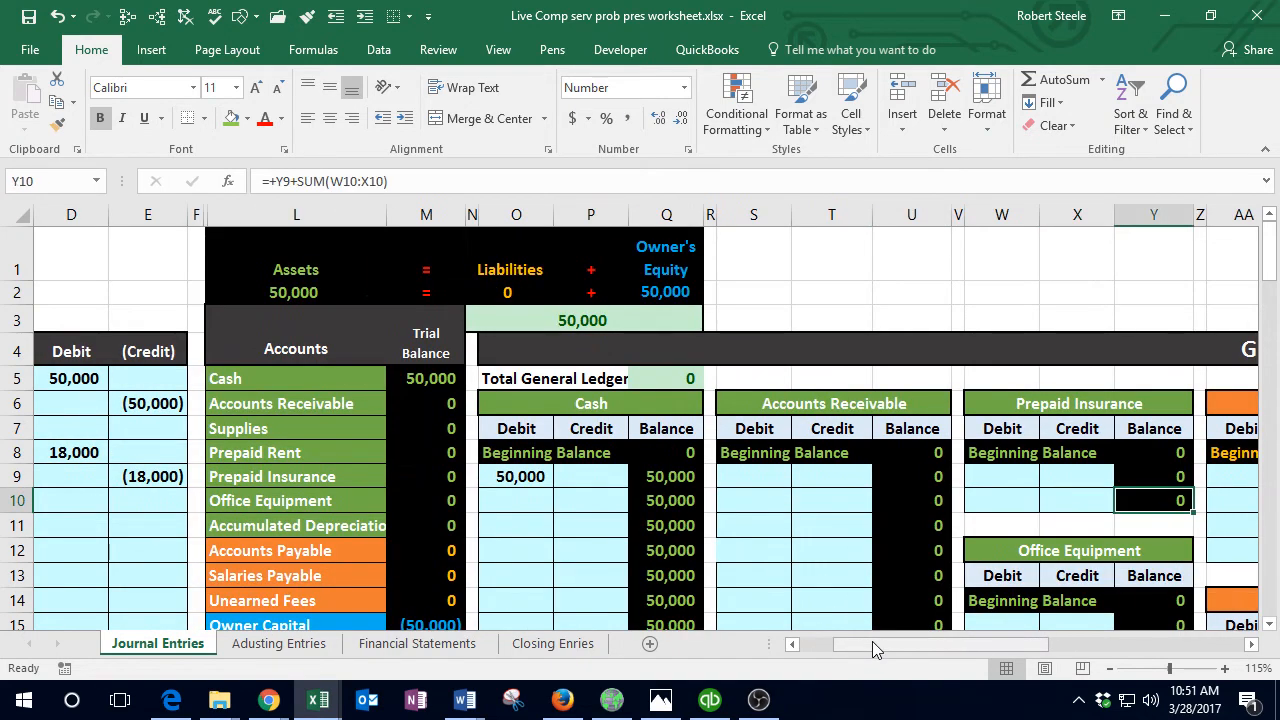
left_click_drag(882, 648, 968, 646)
scroll(920, 472, "down", 2)
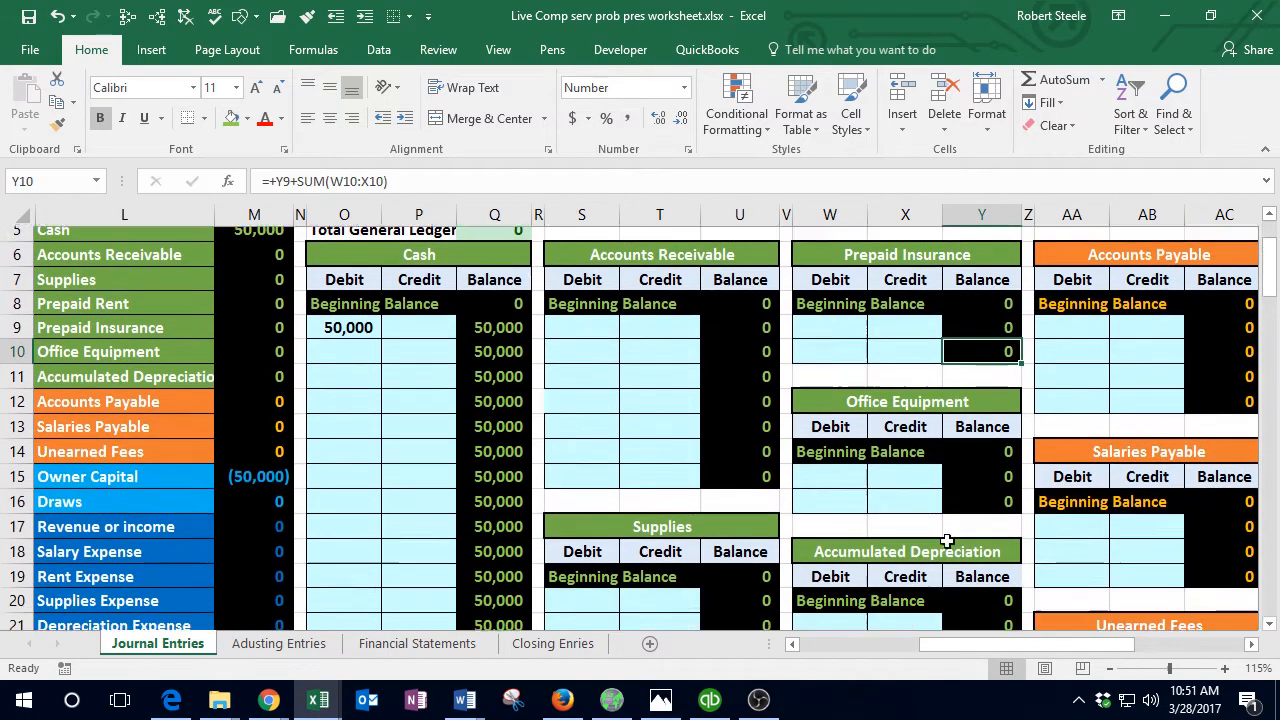
left_click(845, 439)
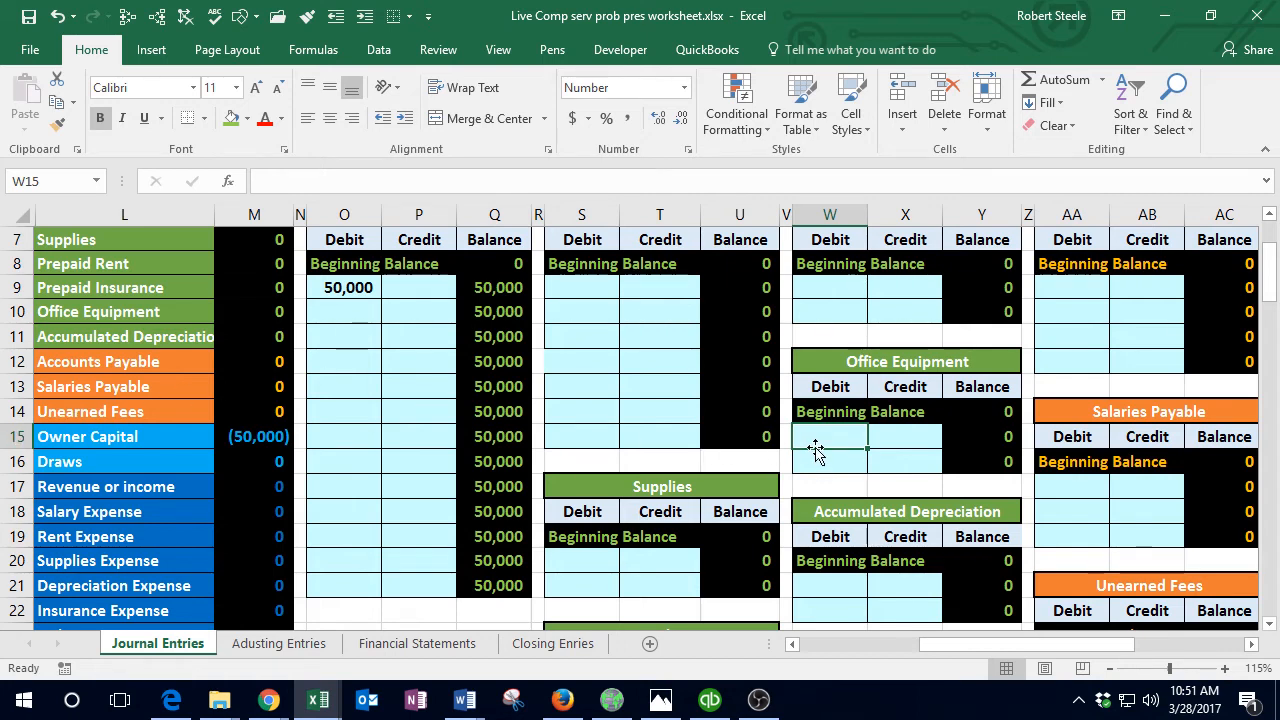
type("=")
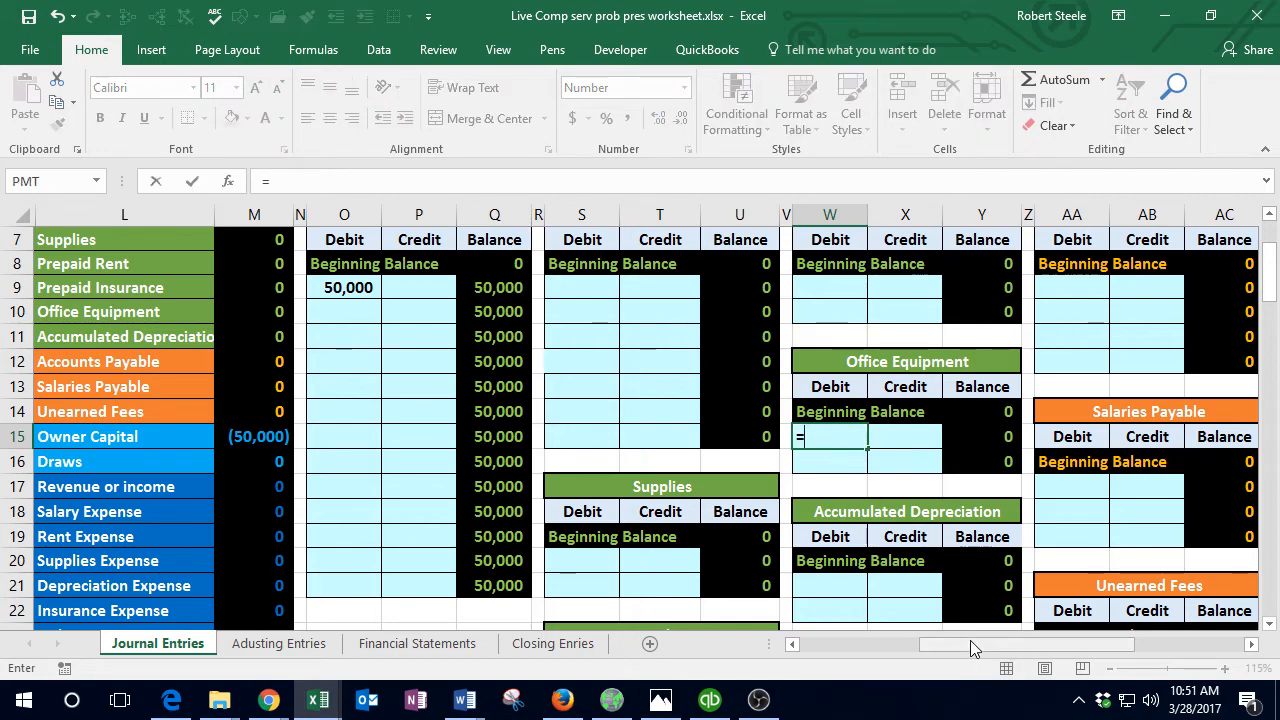
left_click_drag(970, 644, 814, 664)
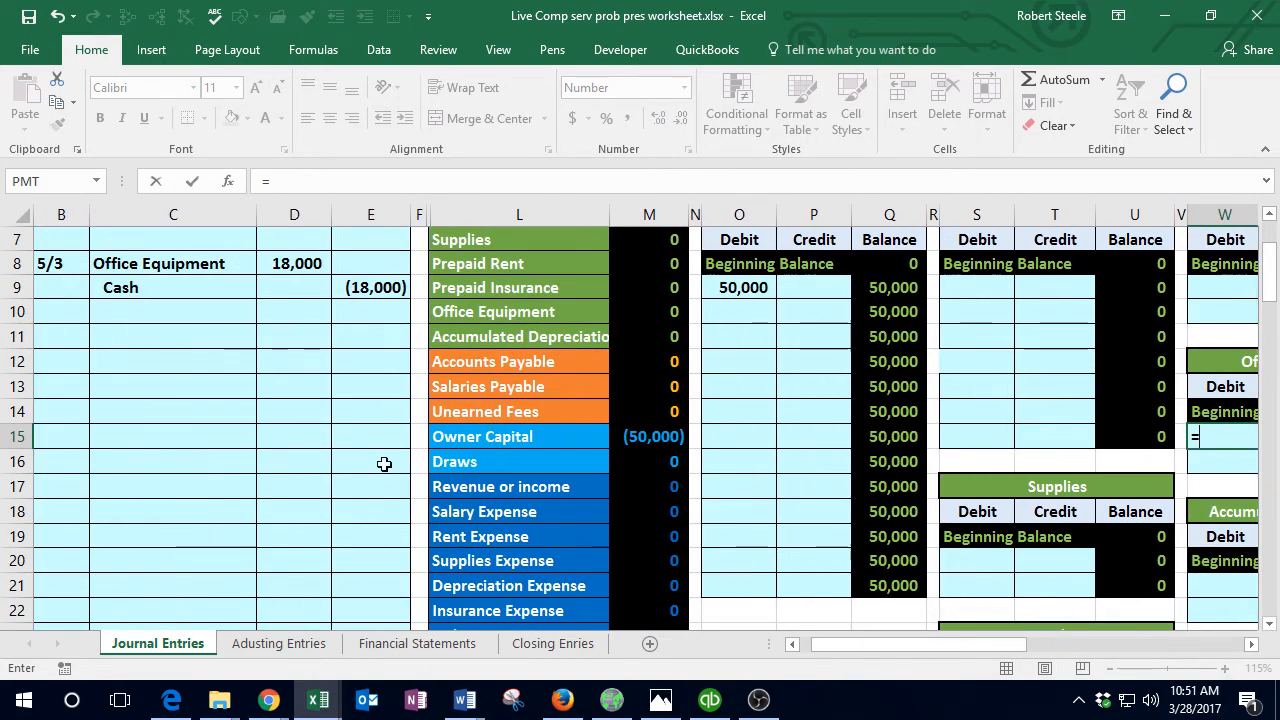
left_click(292, 265)
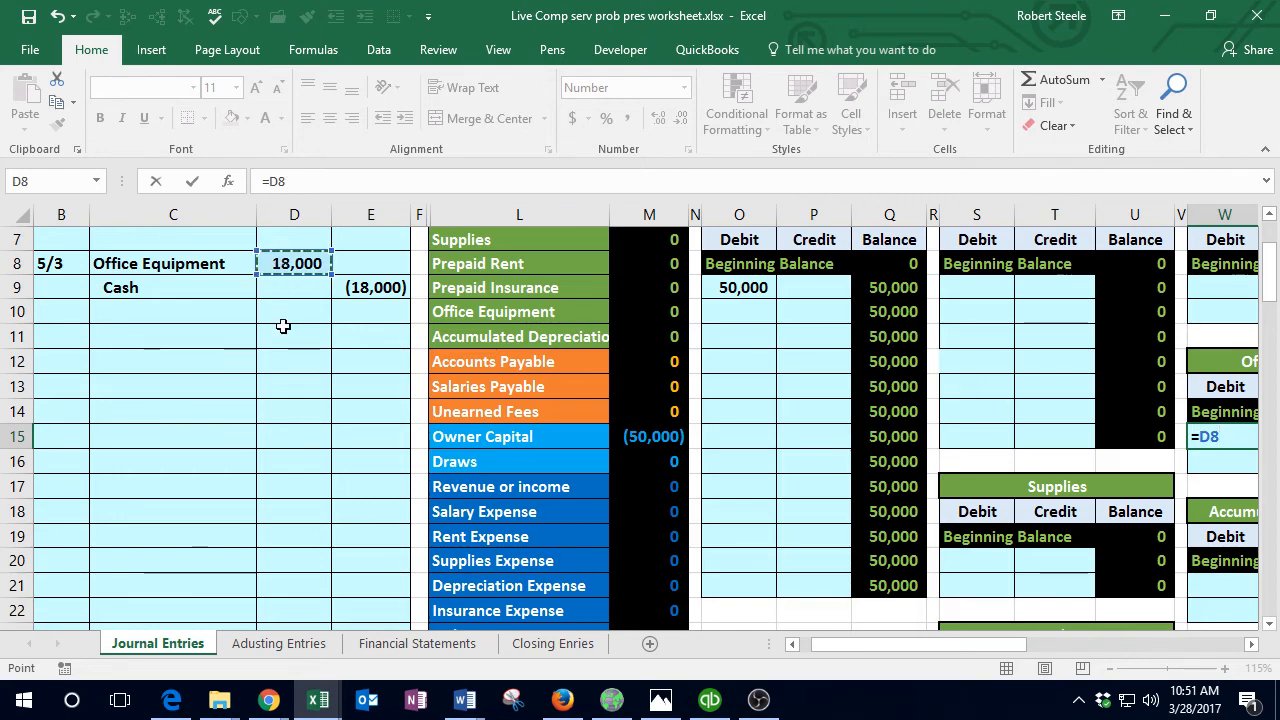
key("Return")
Step: Check the Office Equipment ledger balance in Y16, its trial balance amount in M10 and the total debits less credits
key("Right")
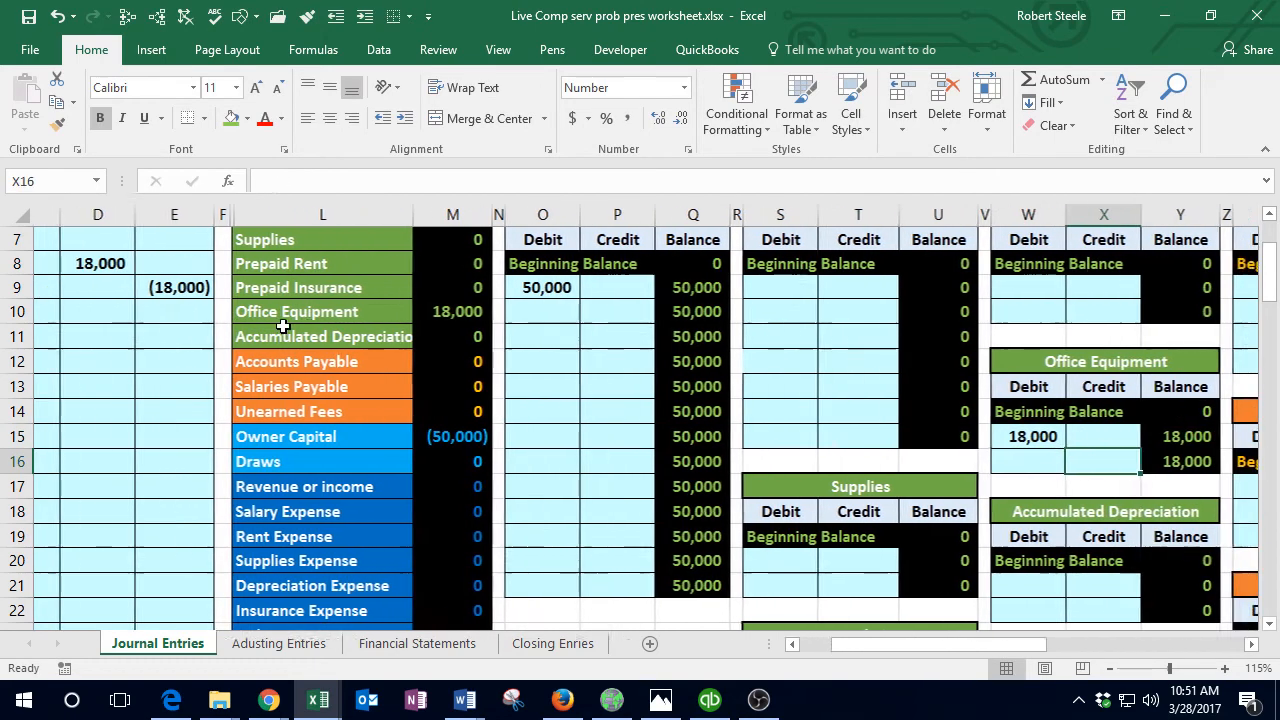
key("Left")
key("Left")
key("Left")
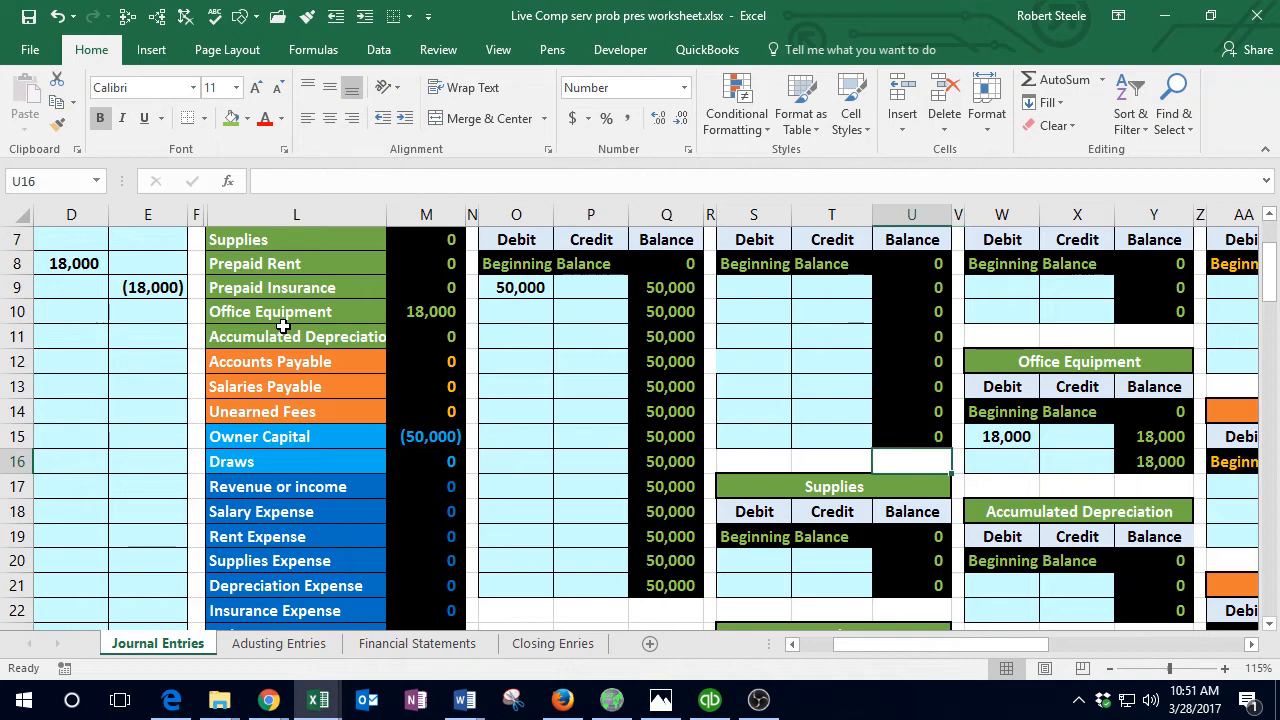
left_click(1168, 464)
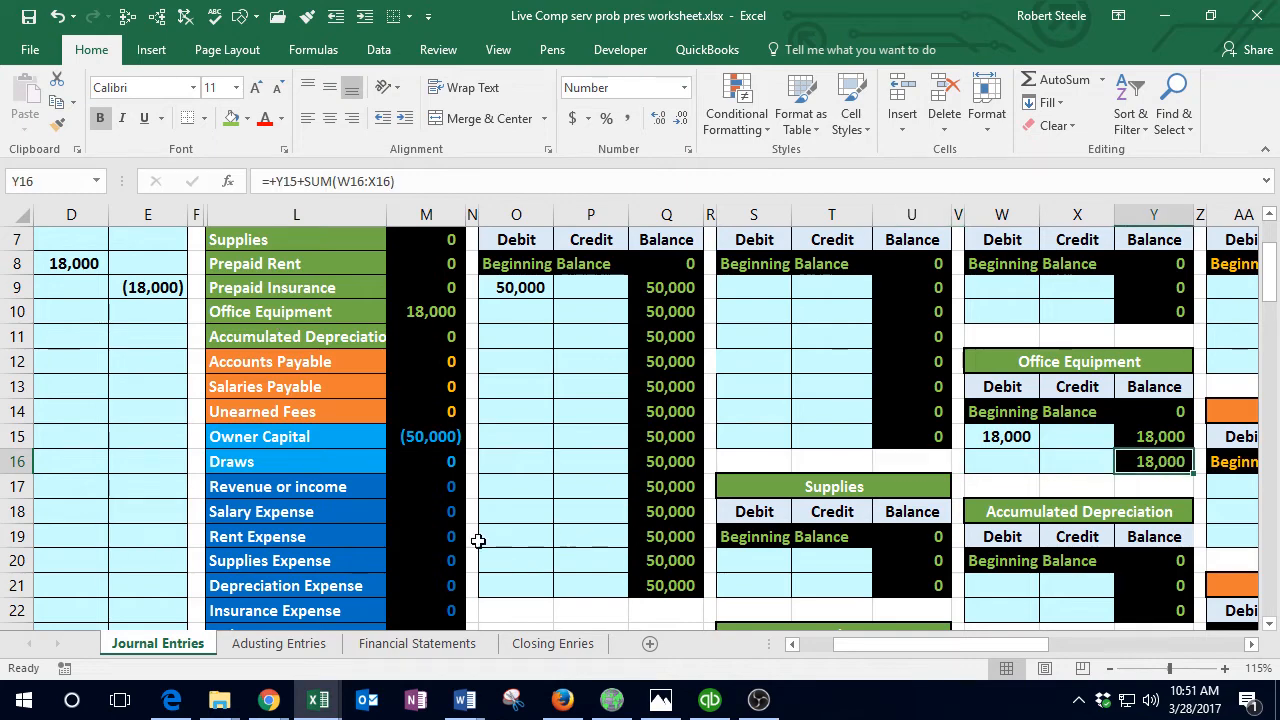
scroll(468, 549, "up", 2)
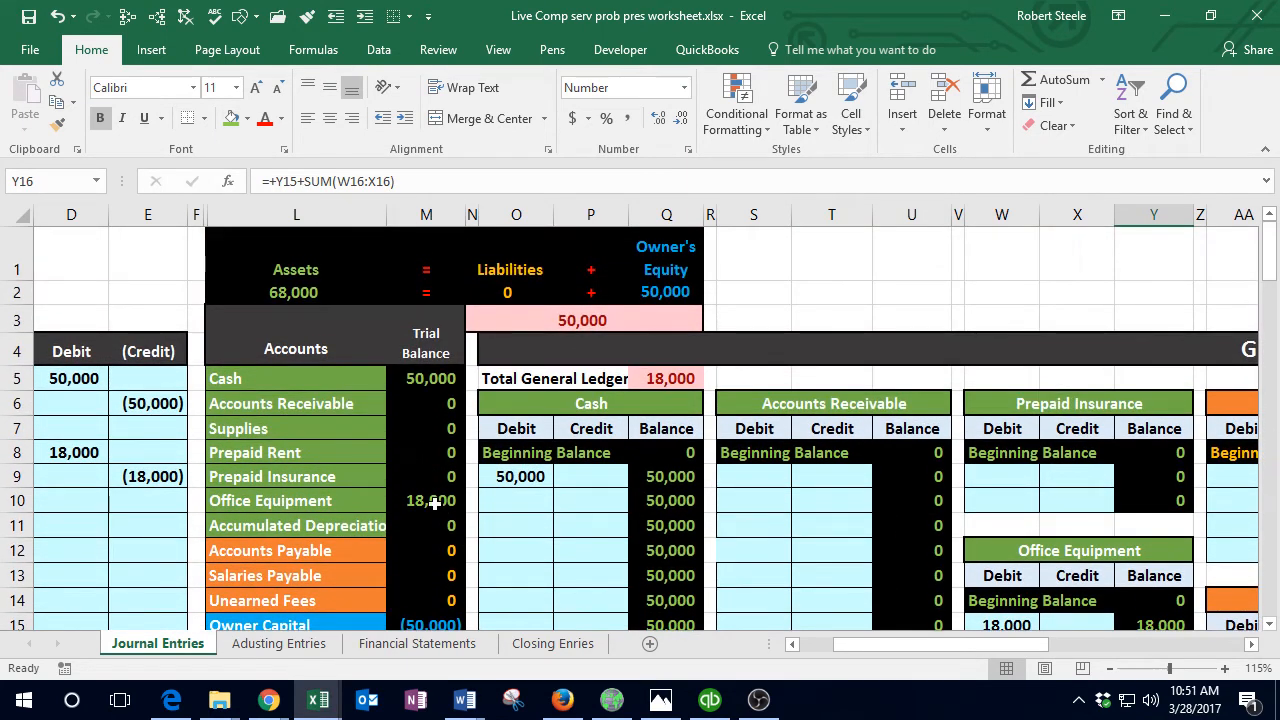
left_click(436, 502)
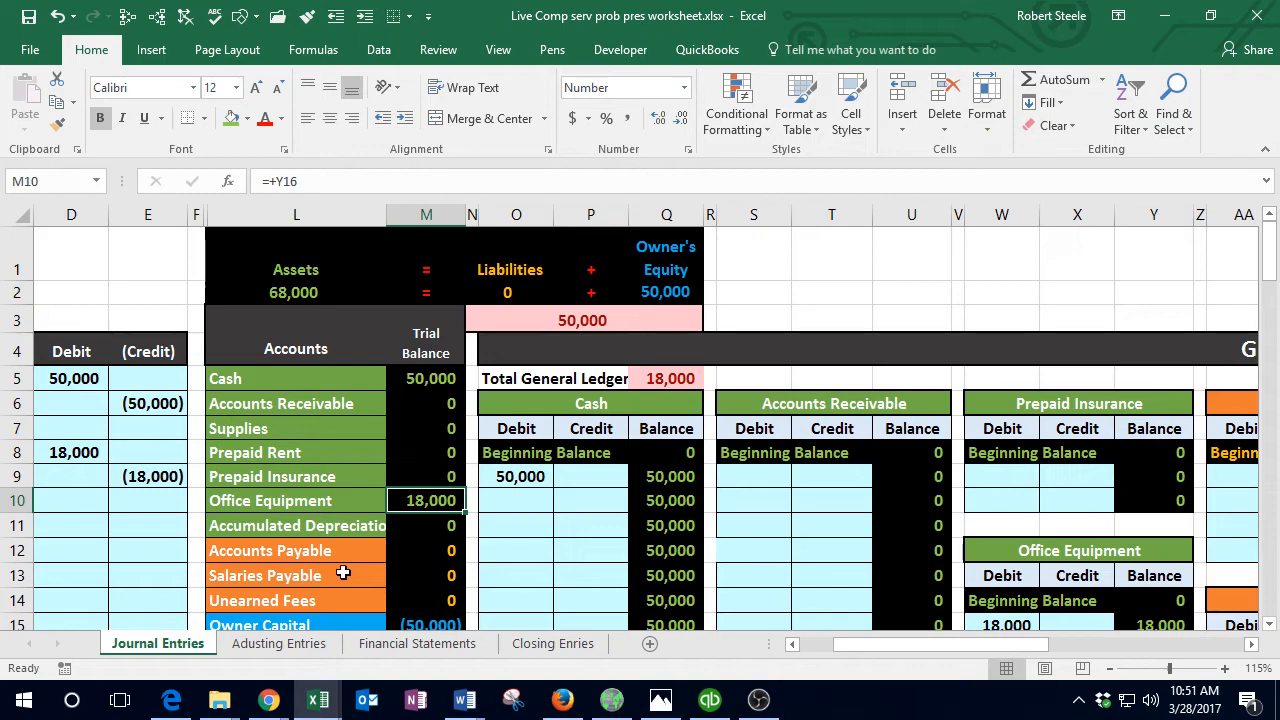
scroll(514, 566, "down", 3)
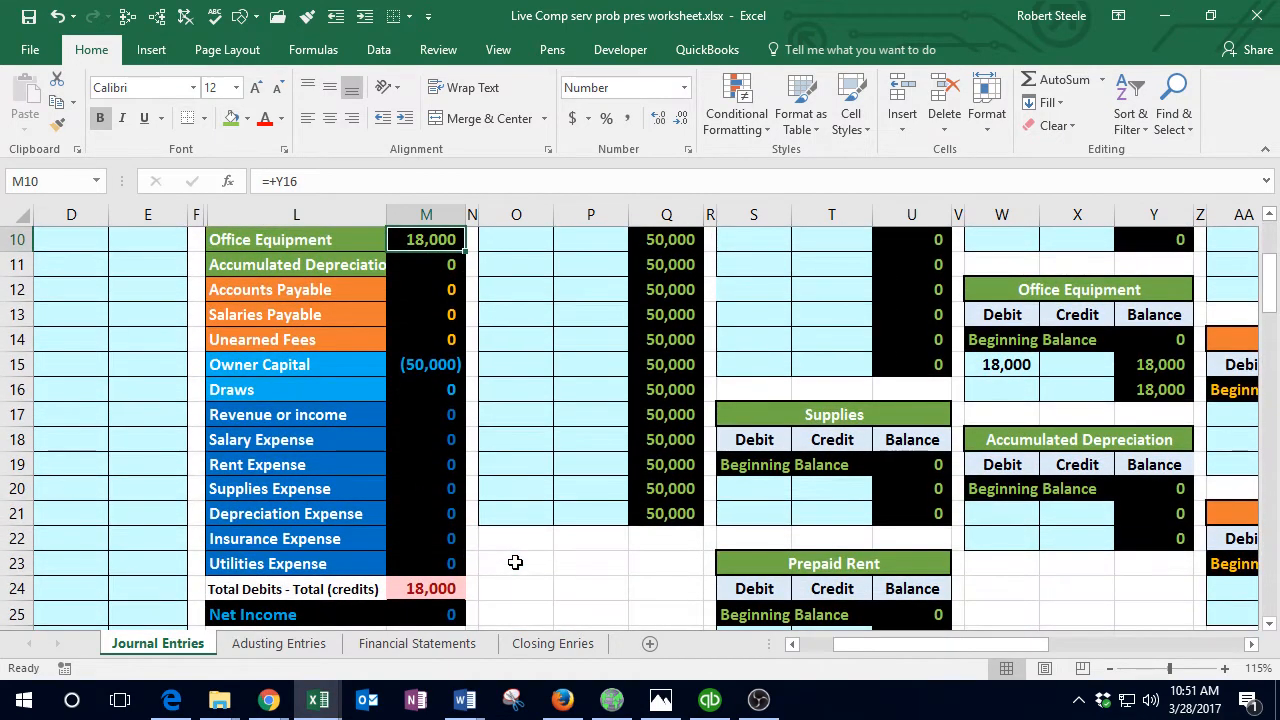
scroll(515, 563, "up", 3)
left_click_drag(948, 644, 927, 645)
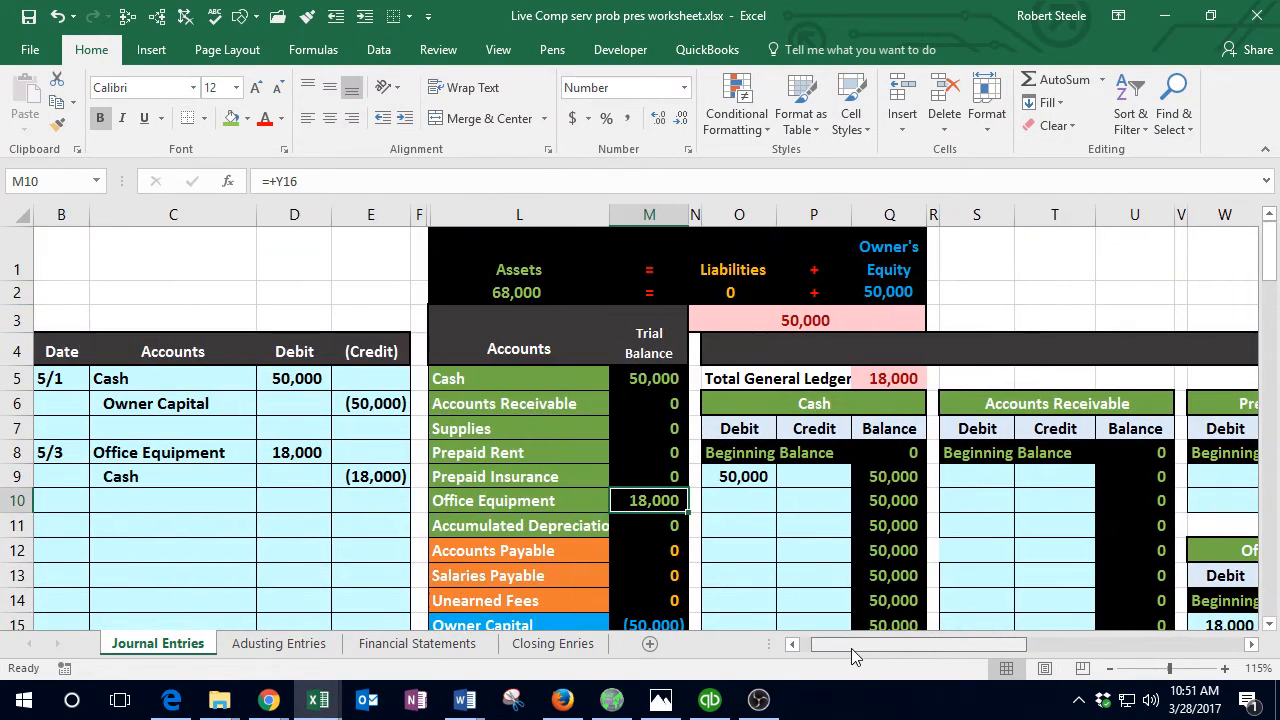
Step: Post the 5/3 credit to the Cash ledger account by linking its credit cell P10 to journal cell E9
left_click(382, 476)
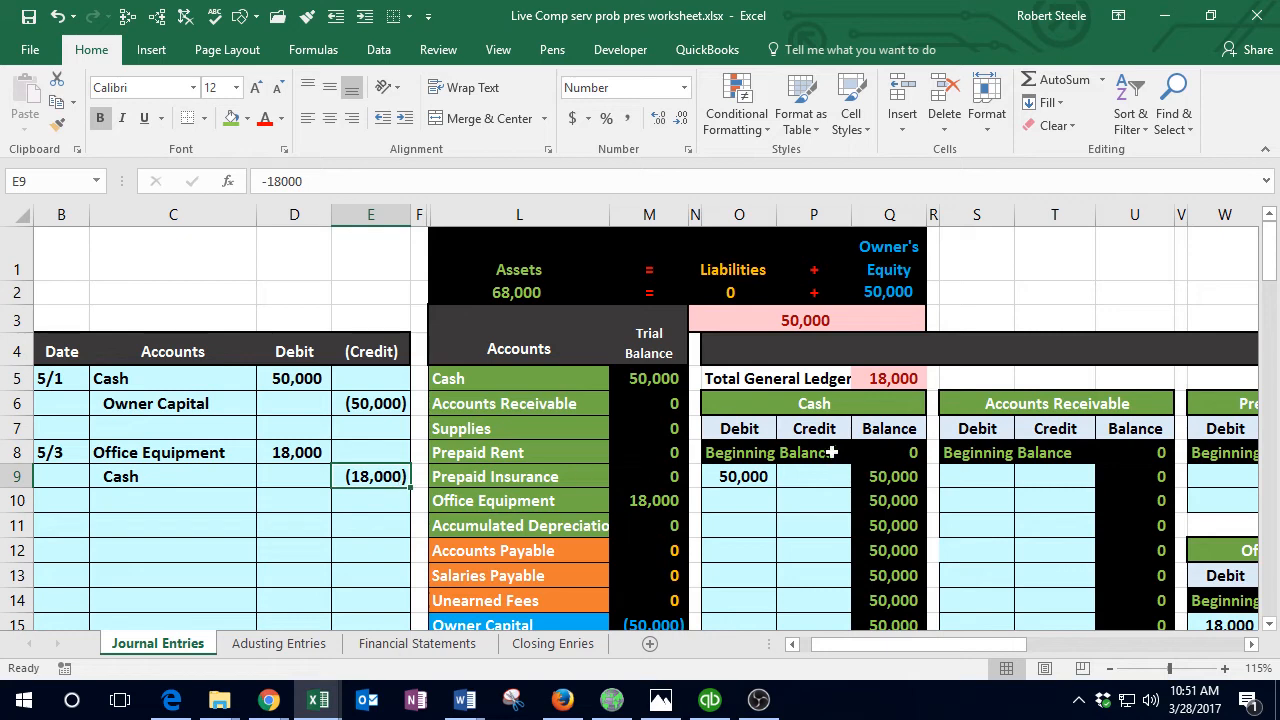
left_click(809, 507)
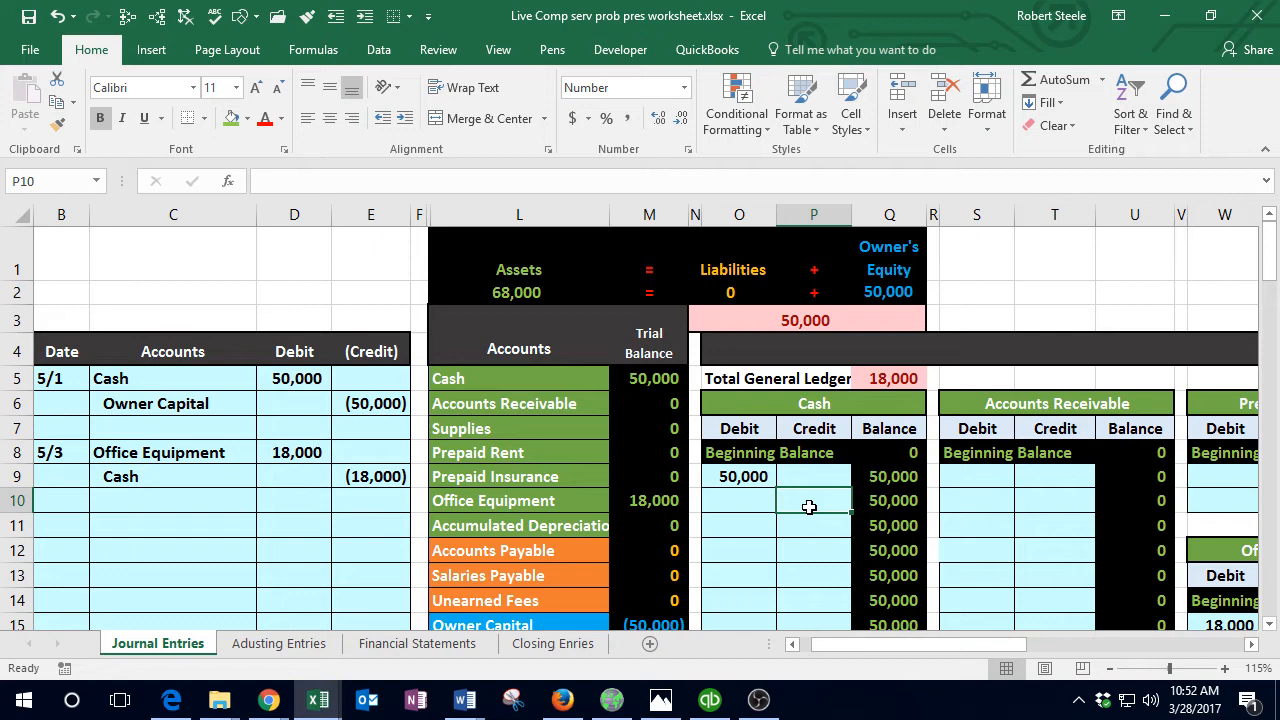
type("=")
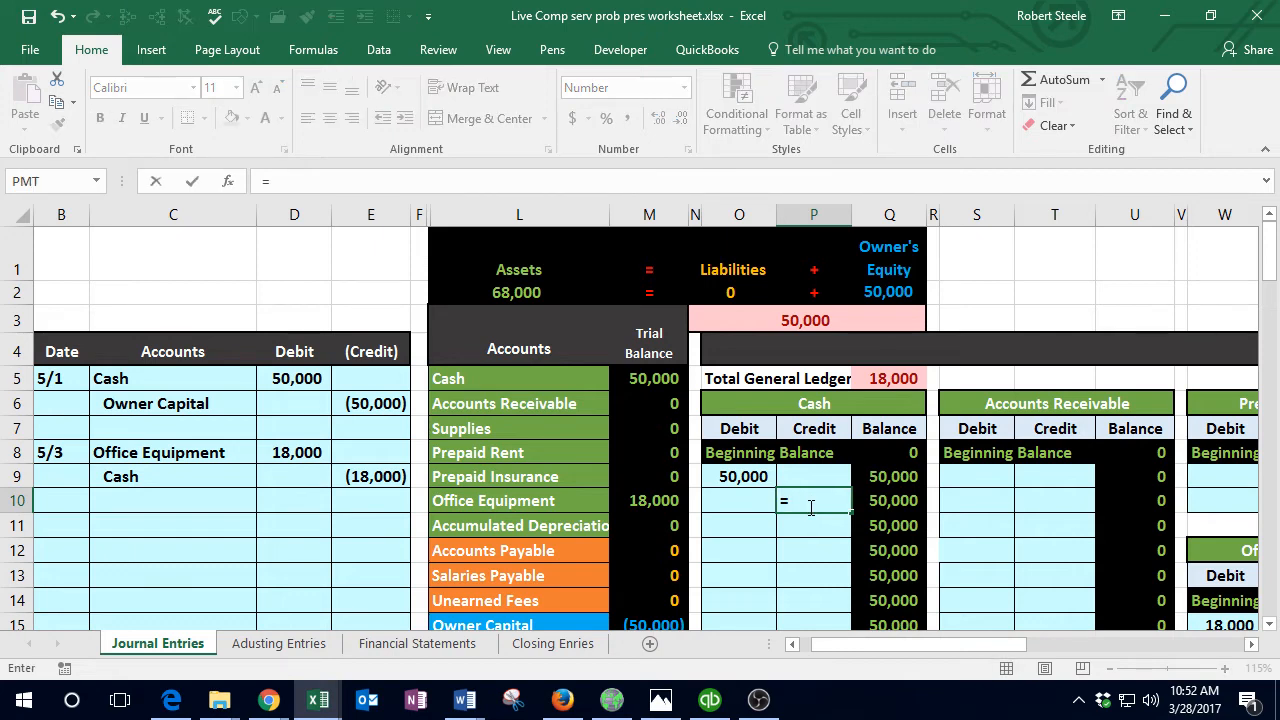
left_click(362, 476)
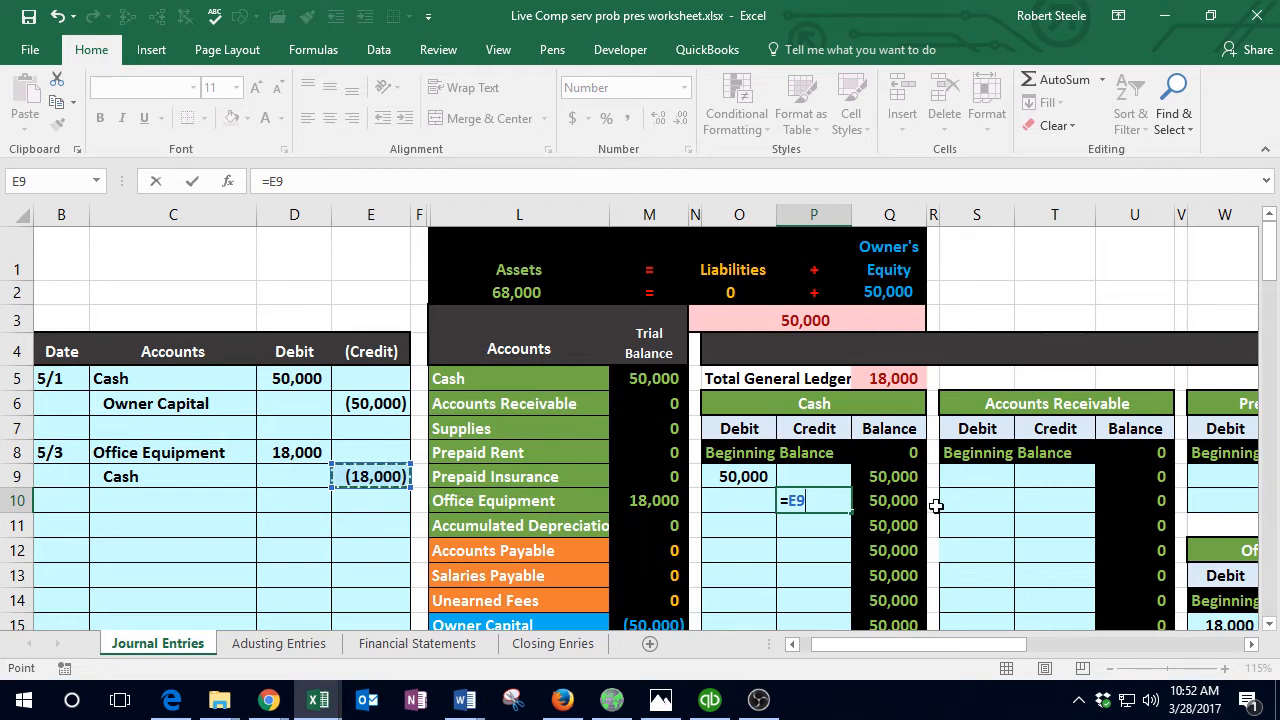
key("Return")
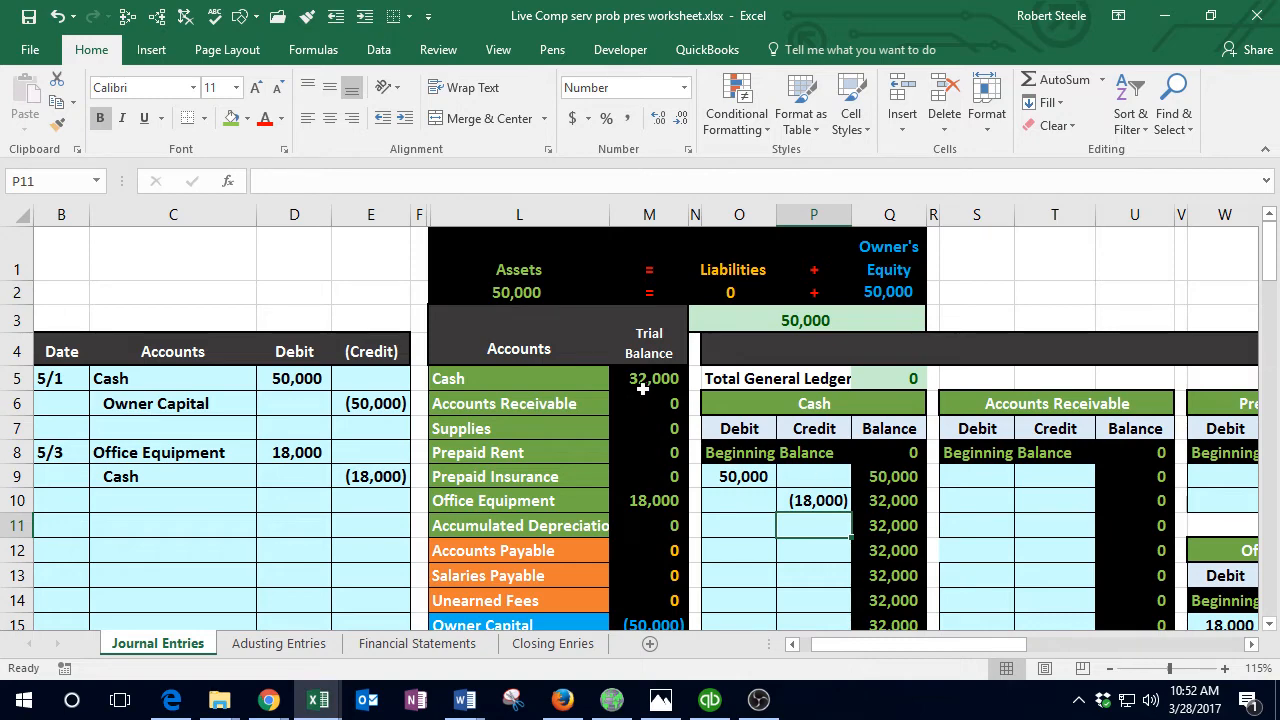
scroll(642, 388, "down", 3)
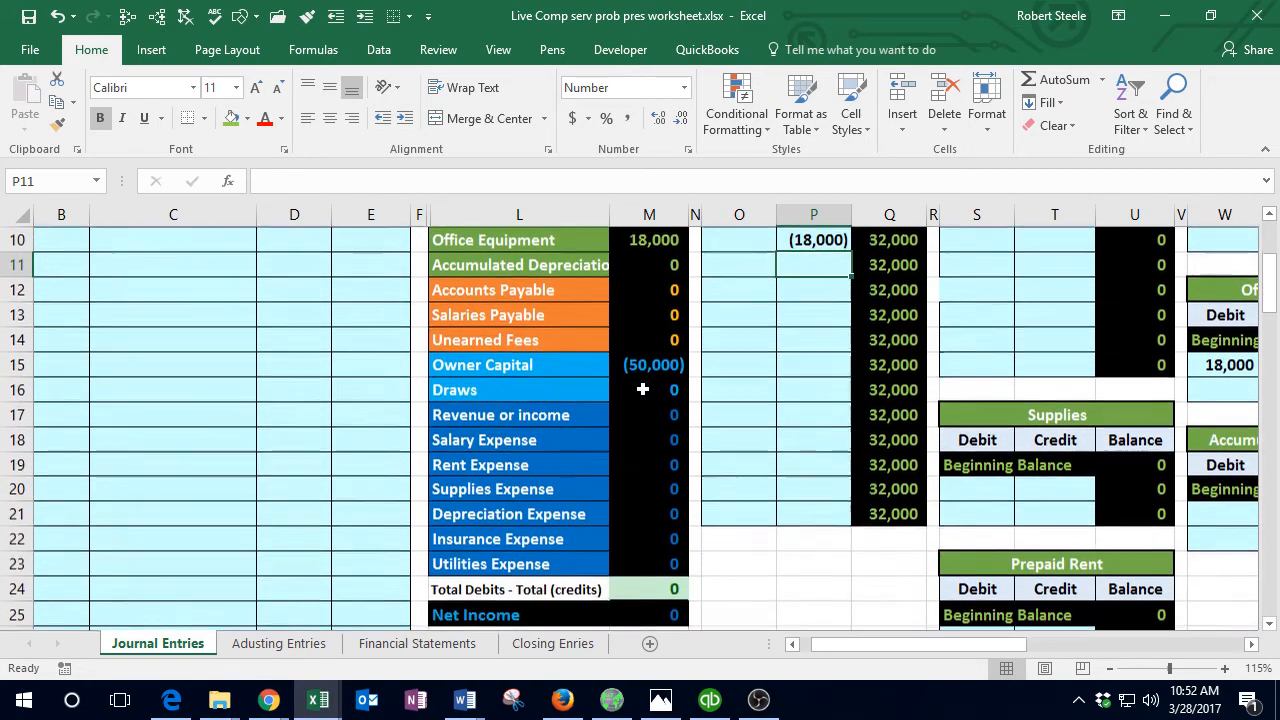
scroll(327, 486, "up", 3)
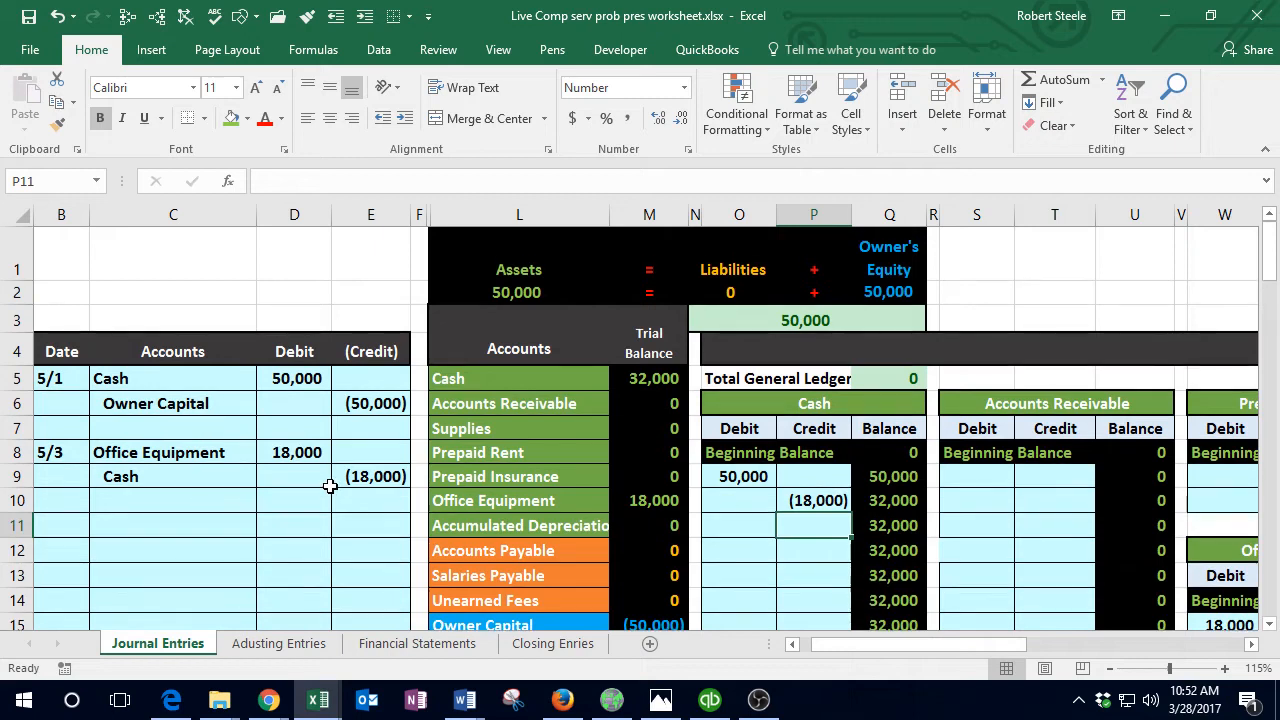
Step: Switch to QuickBooks and start a 05/03/2017 entry in the Cash - Checking register with check number 1001
left_click(710, 700)
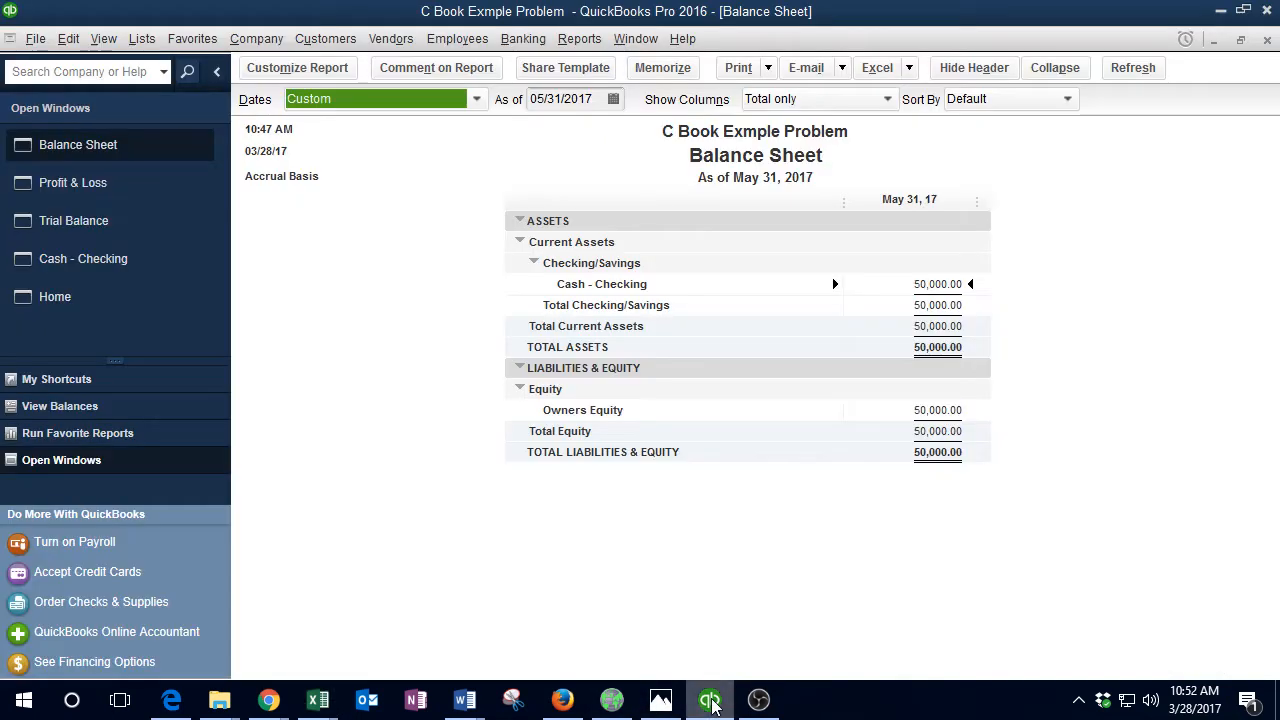
left_click(104, 261)
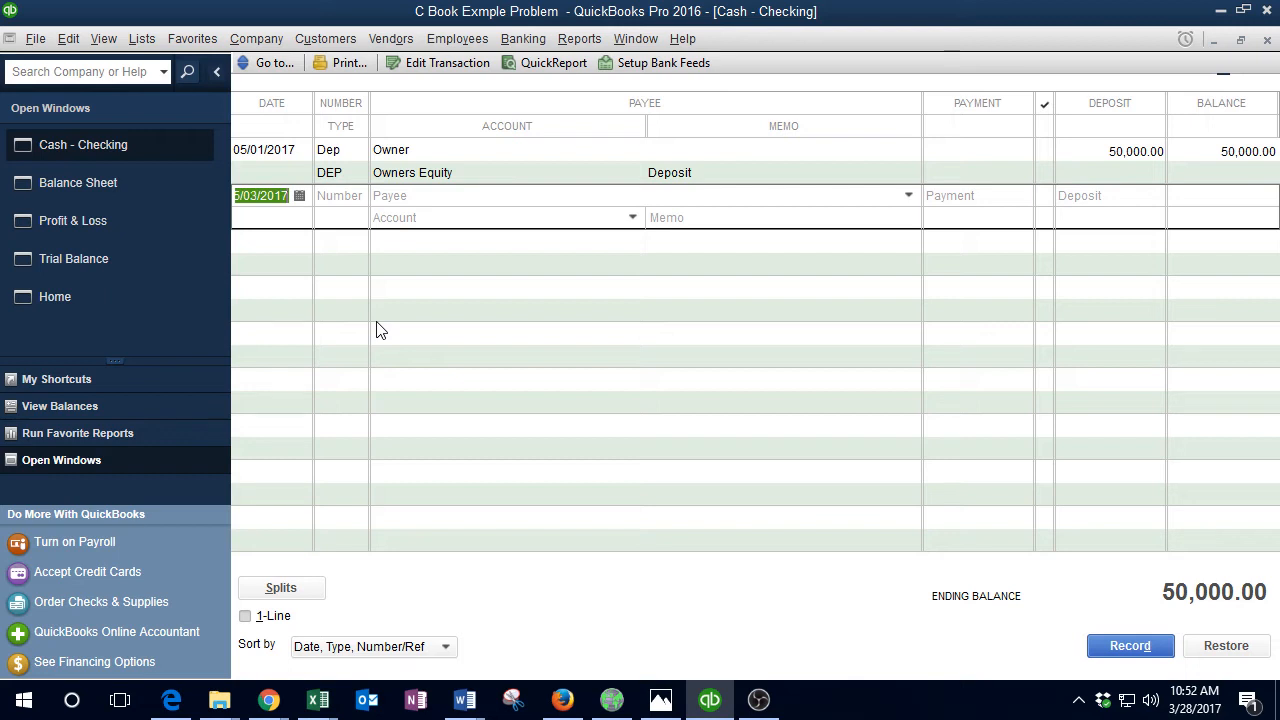
key("Tab")
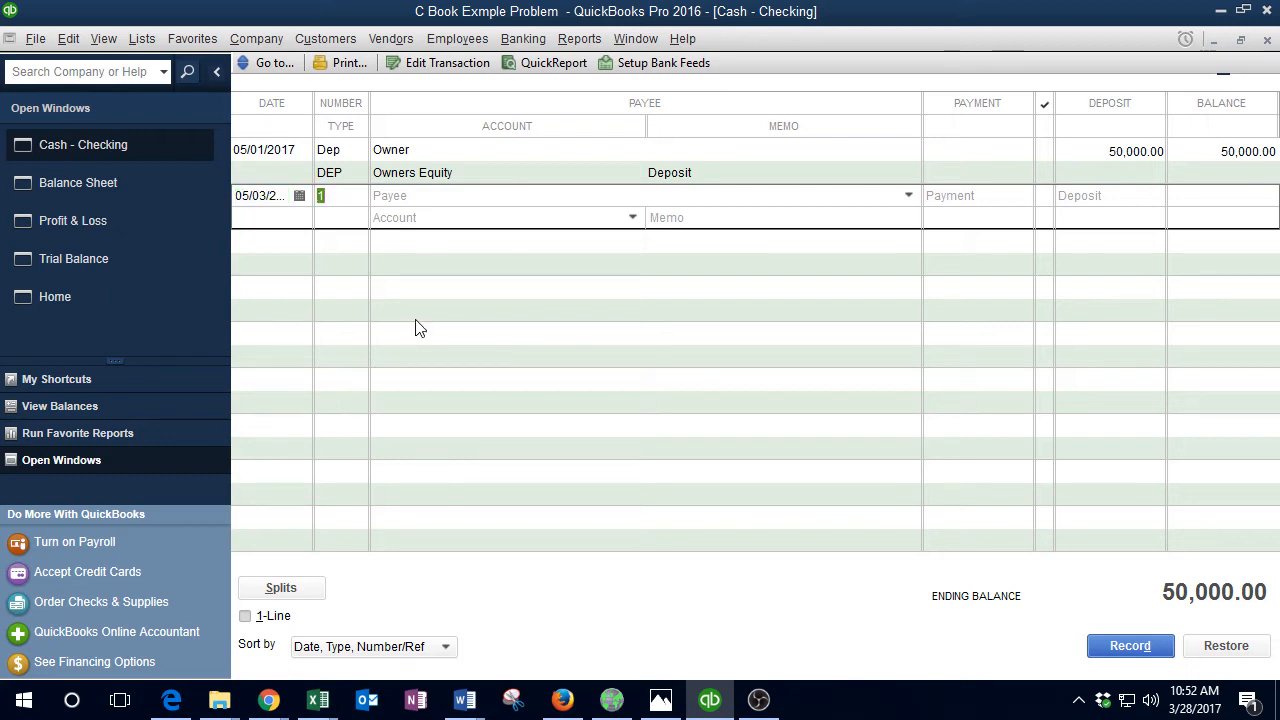
type("1001")
key("Tab")
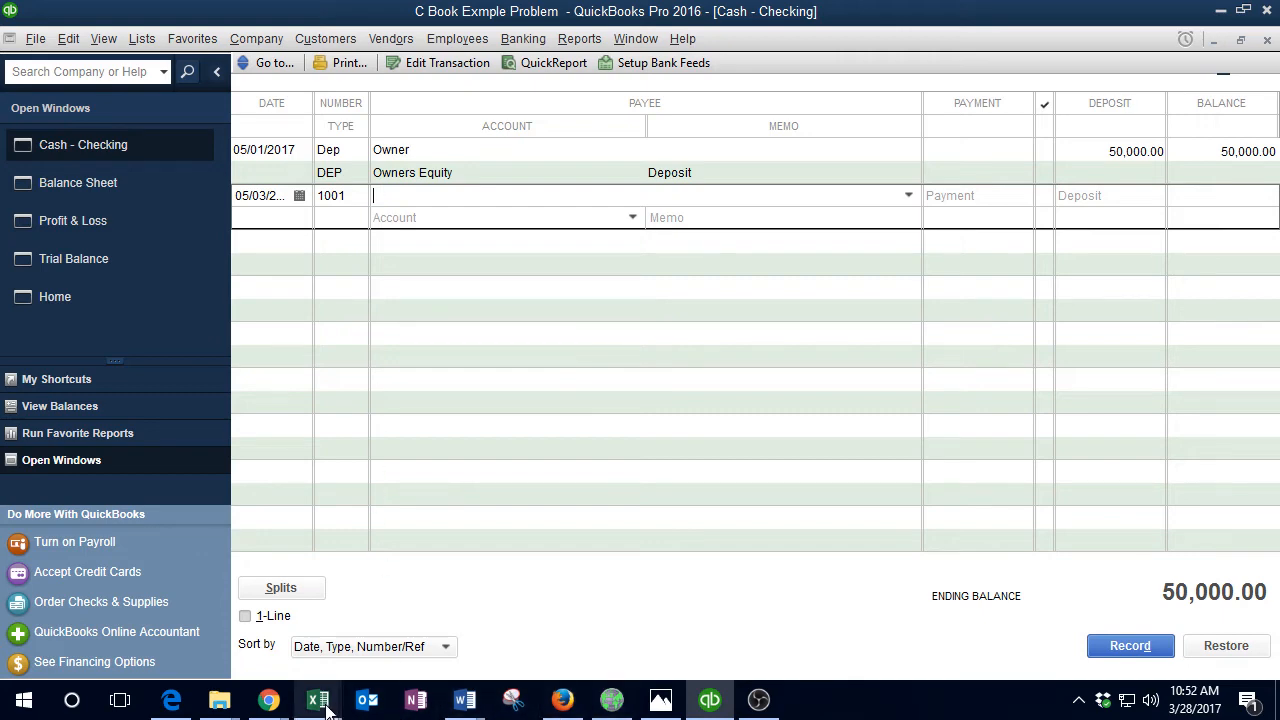
Step: Copy Home Depot from the purchase description in Data.xlsx into the QuickBooks payee field and quick-add it as a vendor
mouse_move(318, 703)
left_click(300, 610)
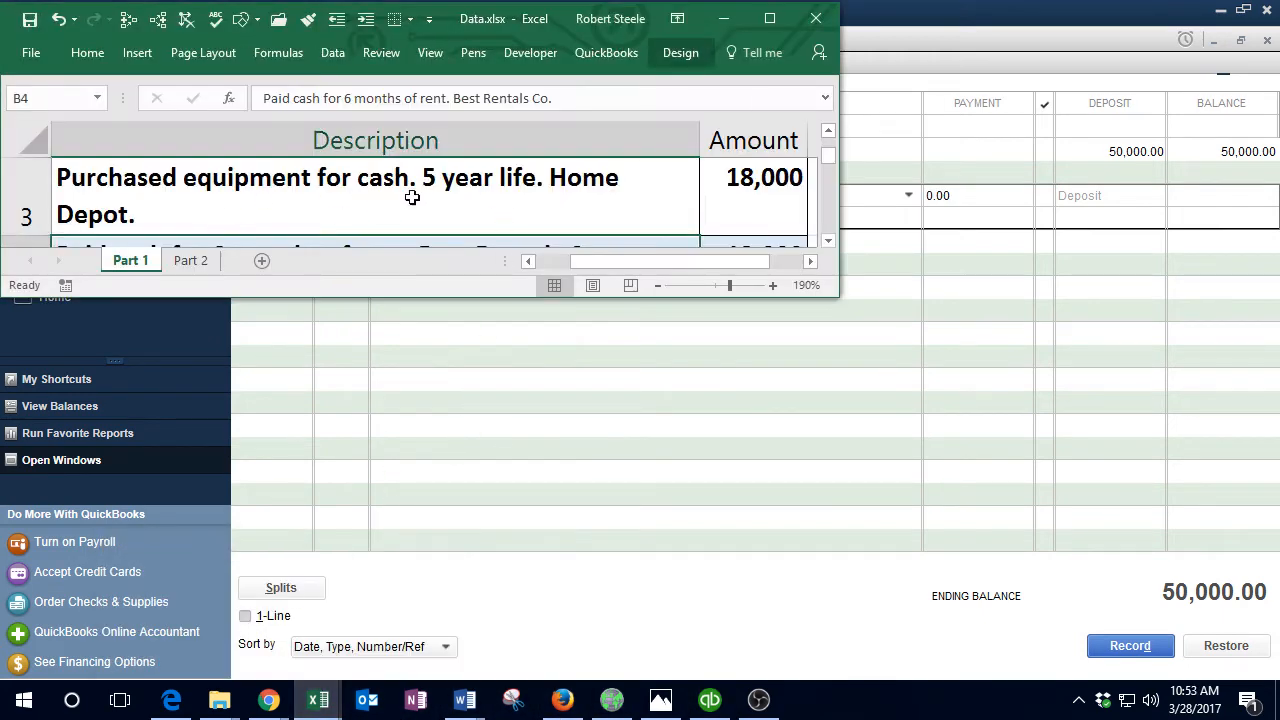
double_click(552, 169)
left_click_drag(550, 178, 136, 209)
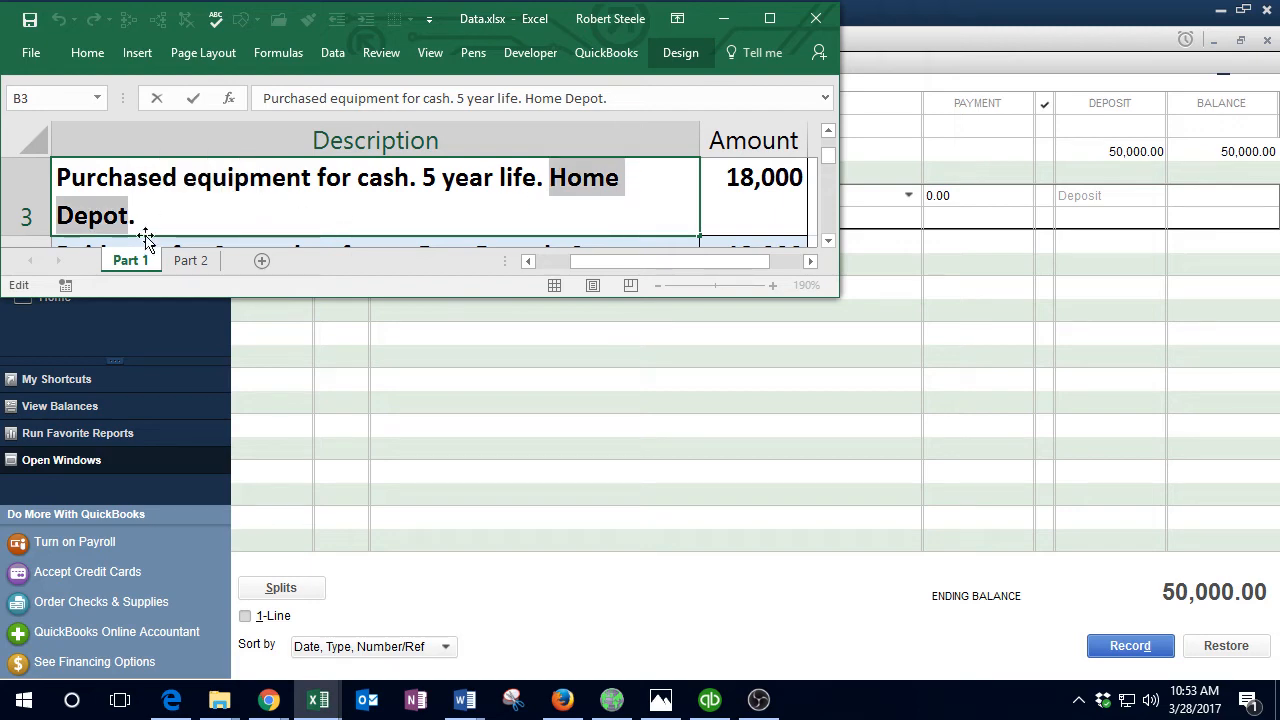
left_click(560, 497)
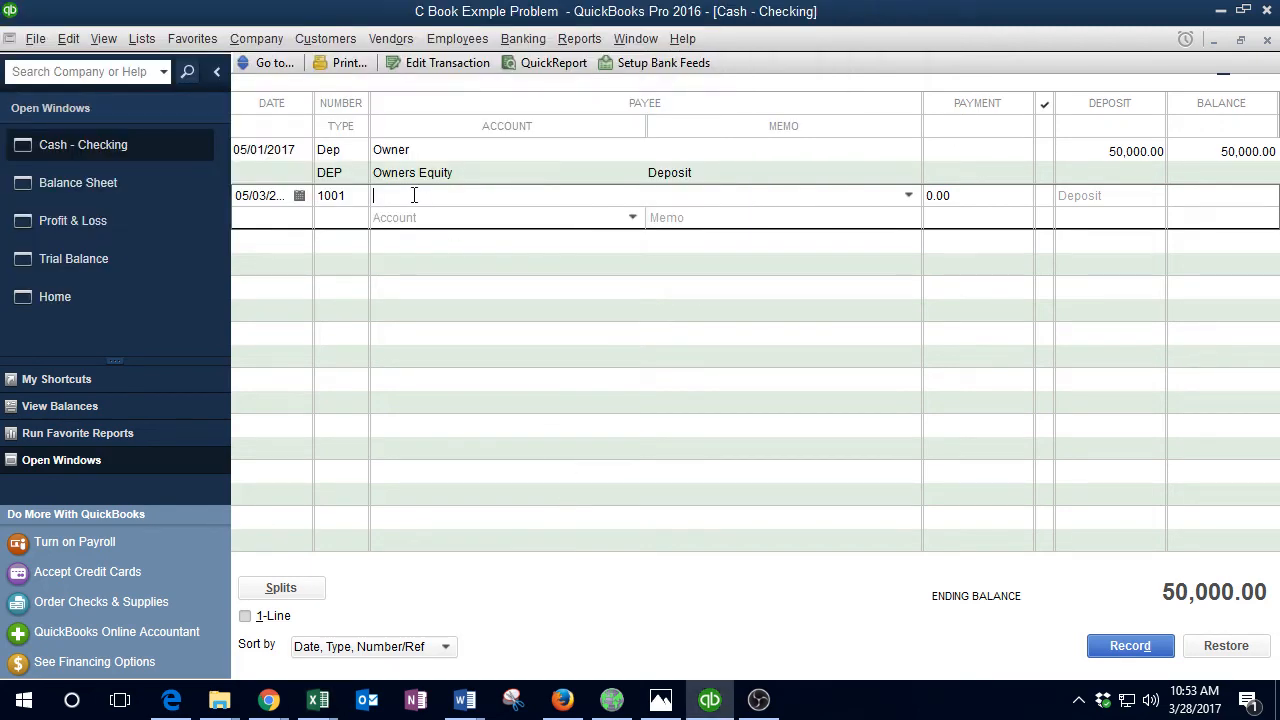
key("ctrl+v")
key("Tab")
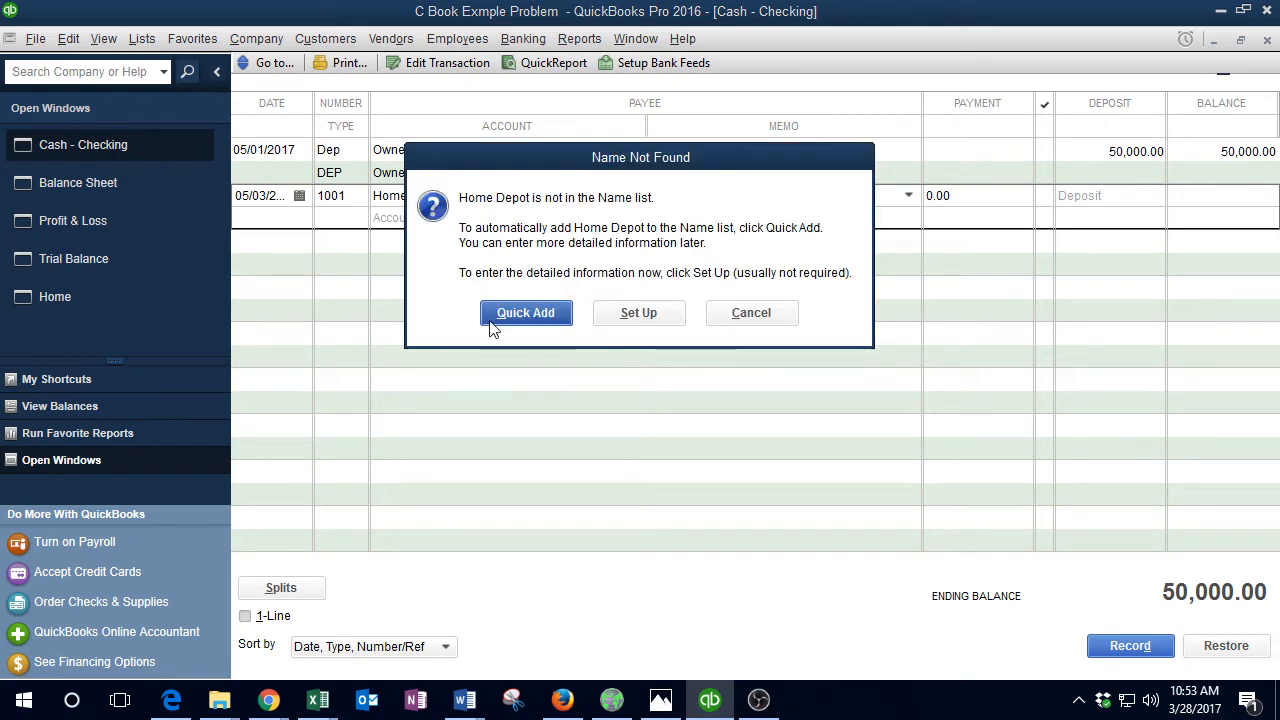
left_click(525, 313)
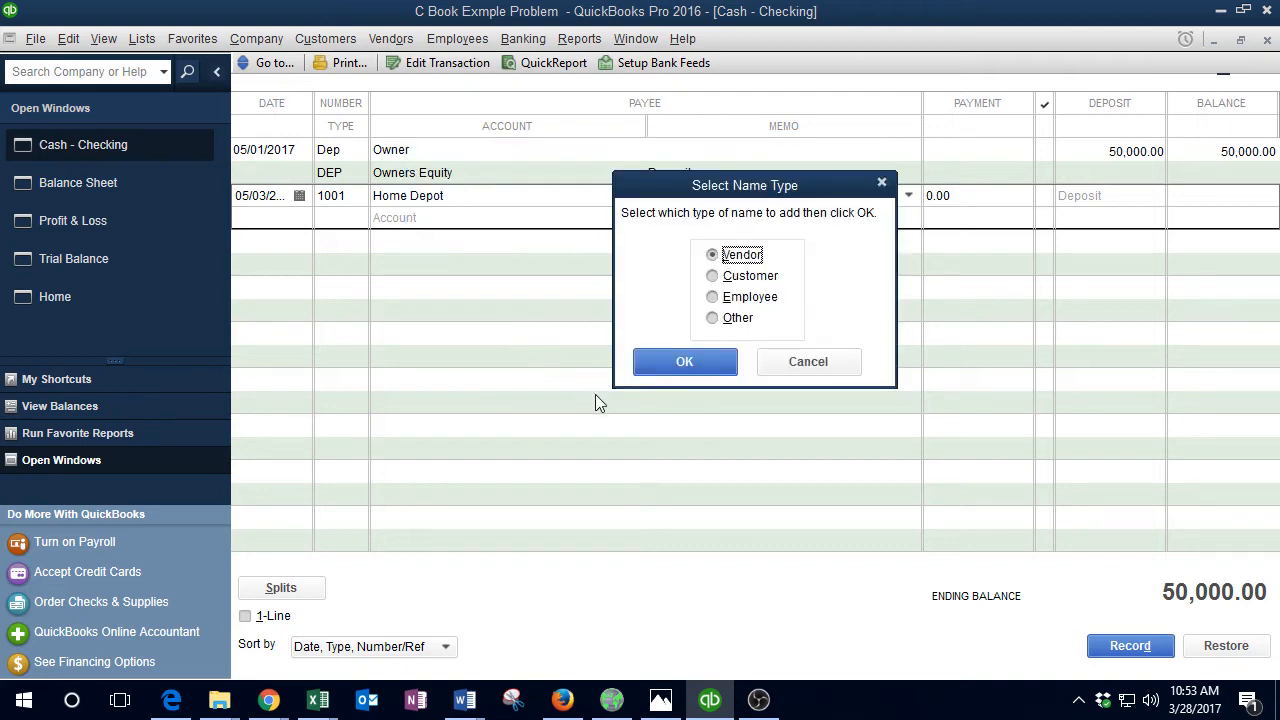
left_click(686, 368)
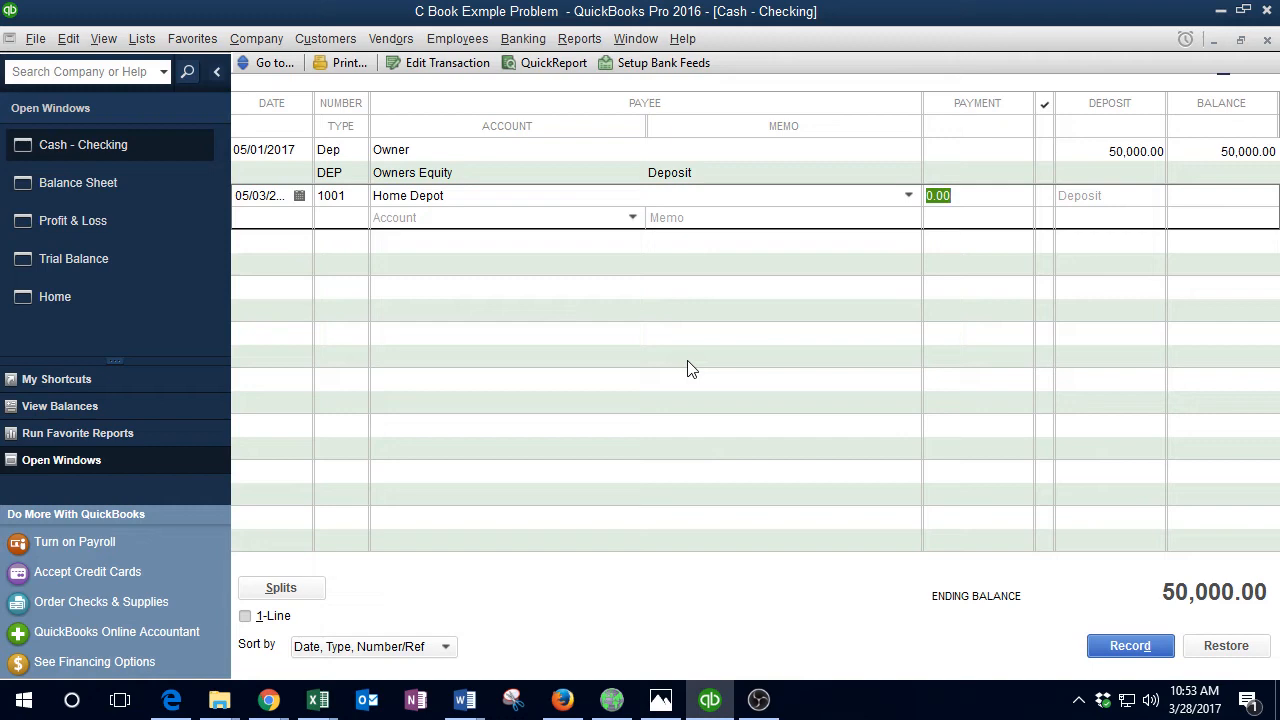
Step: Enter a payment of 18,000 assigned to the Furniture and Equipment account and record the check, accepting its future date
type("18000")
key("Tab")
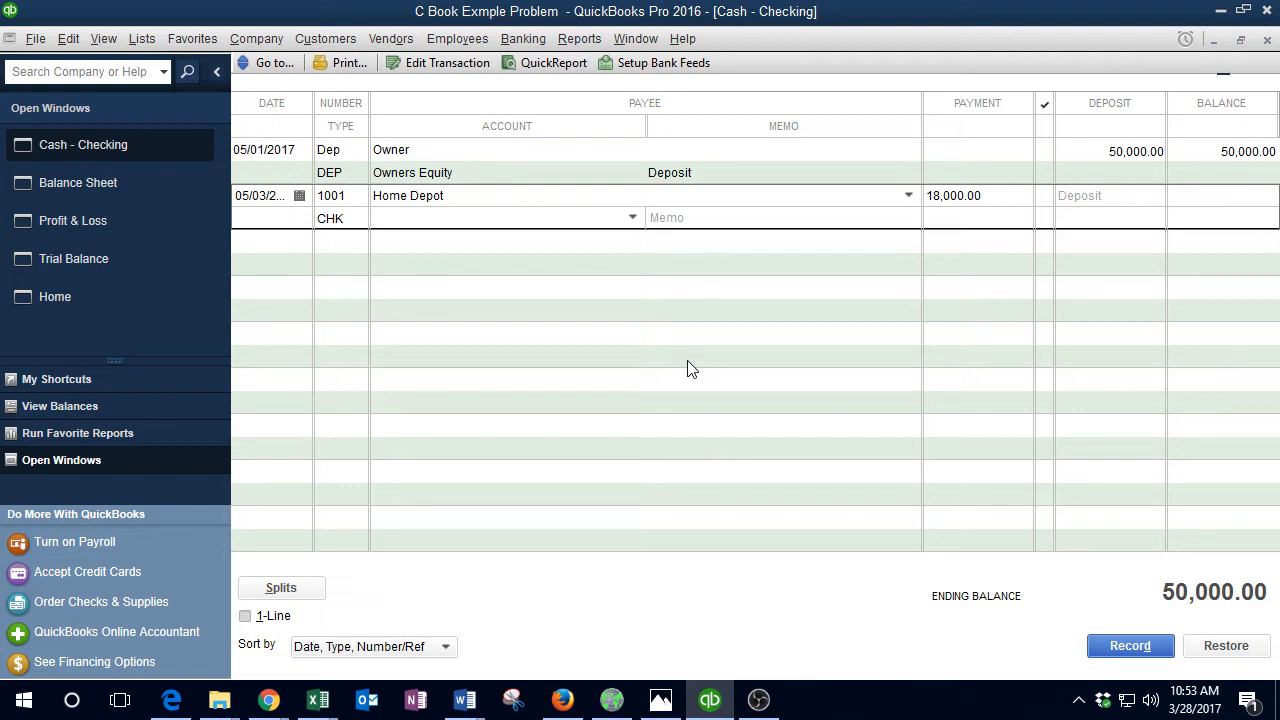
left_click(632, 218)
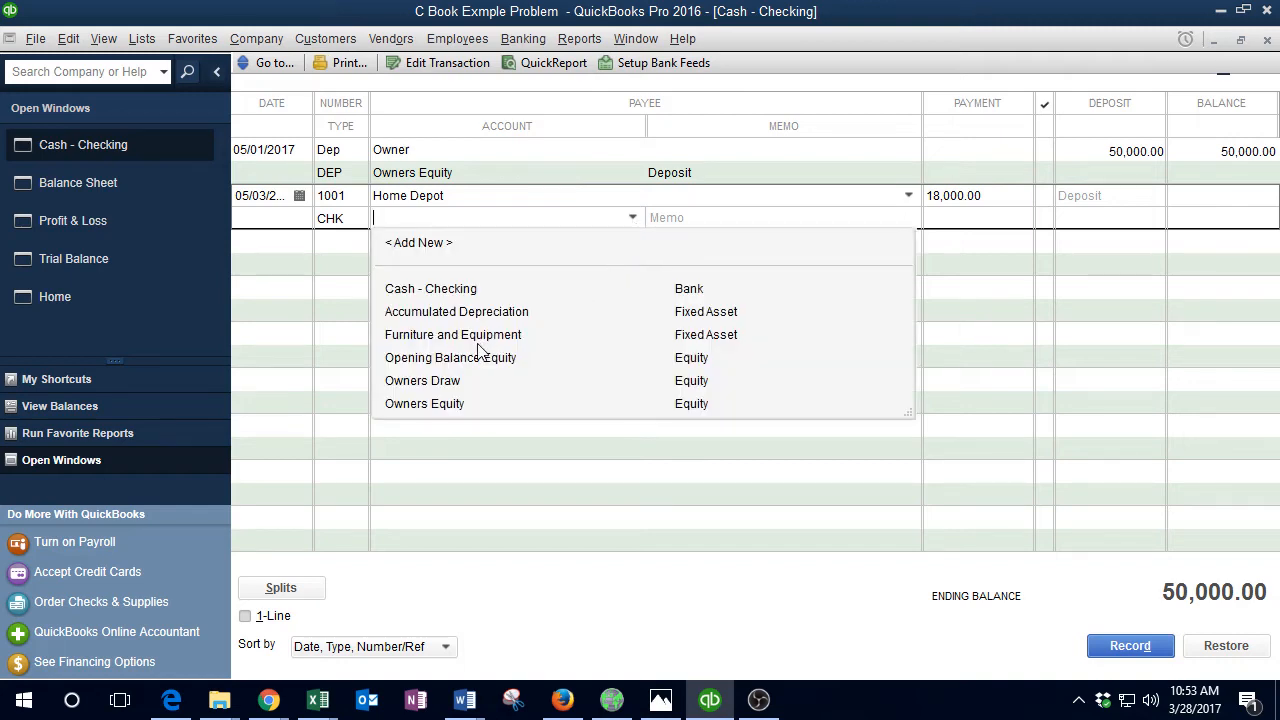
left_click(417, 338)
key("Tab")
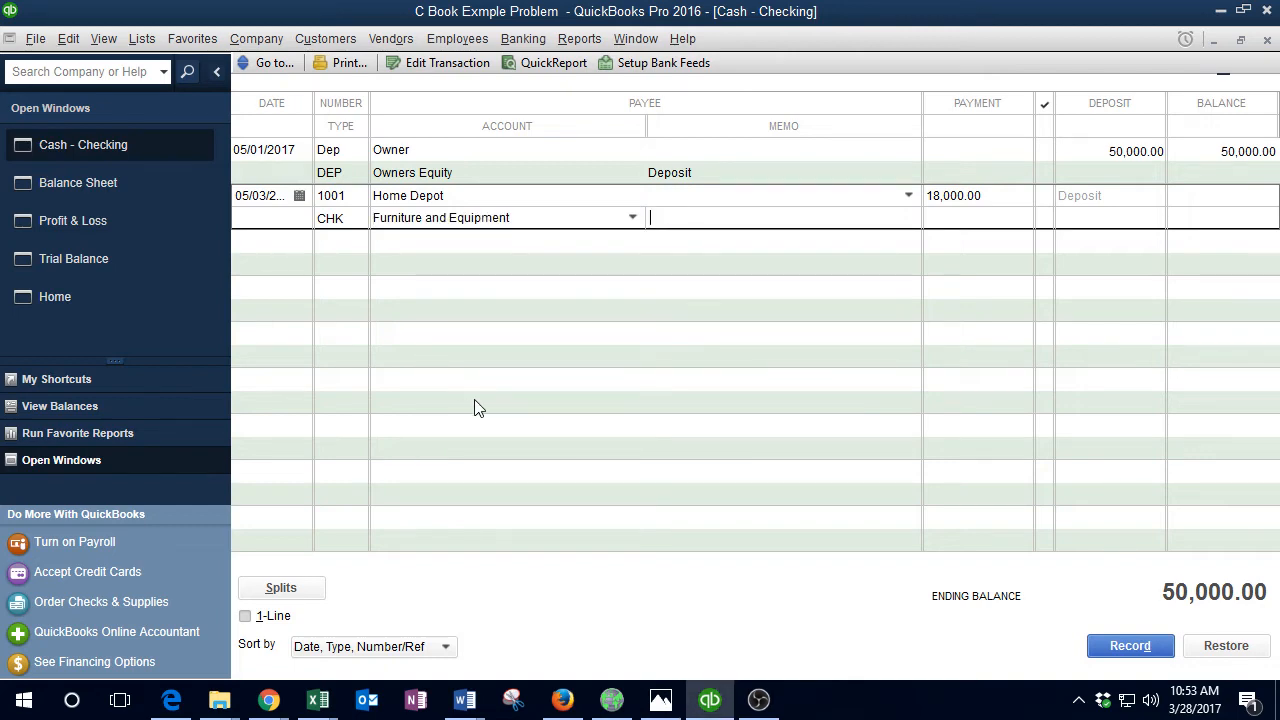
key("Return")
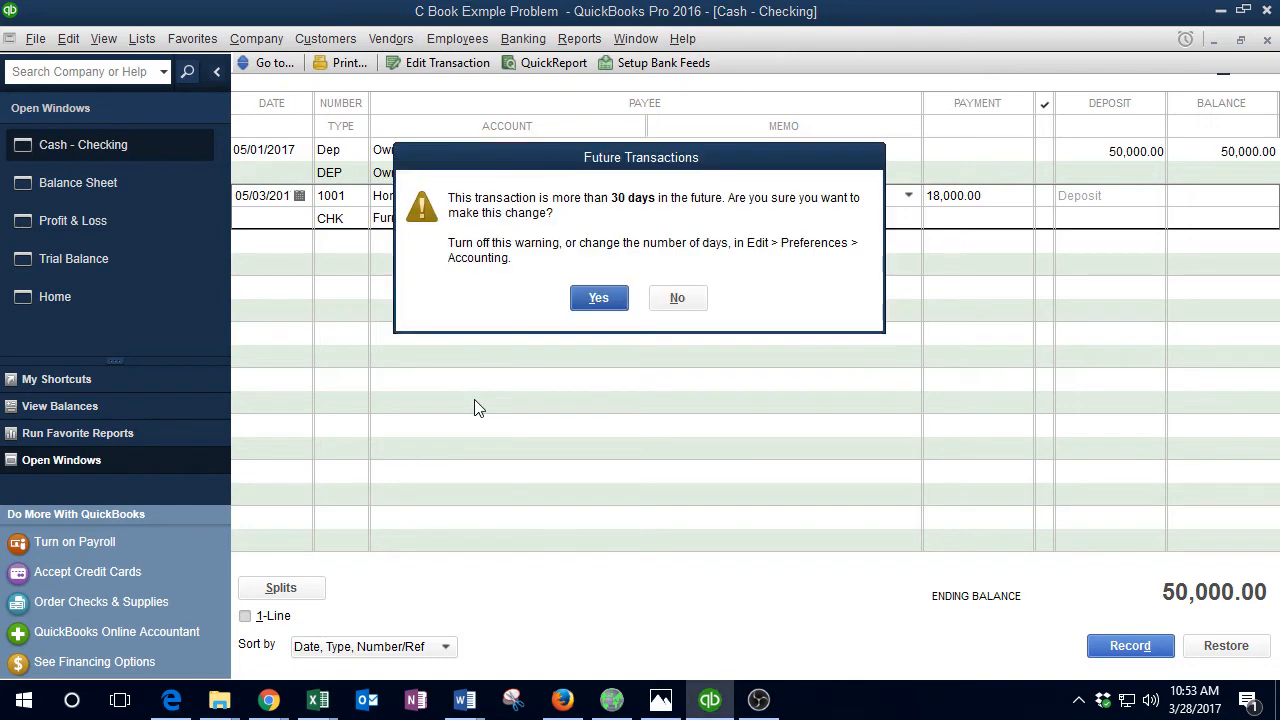
left_click(599, 298)
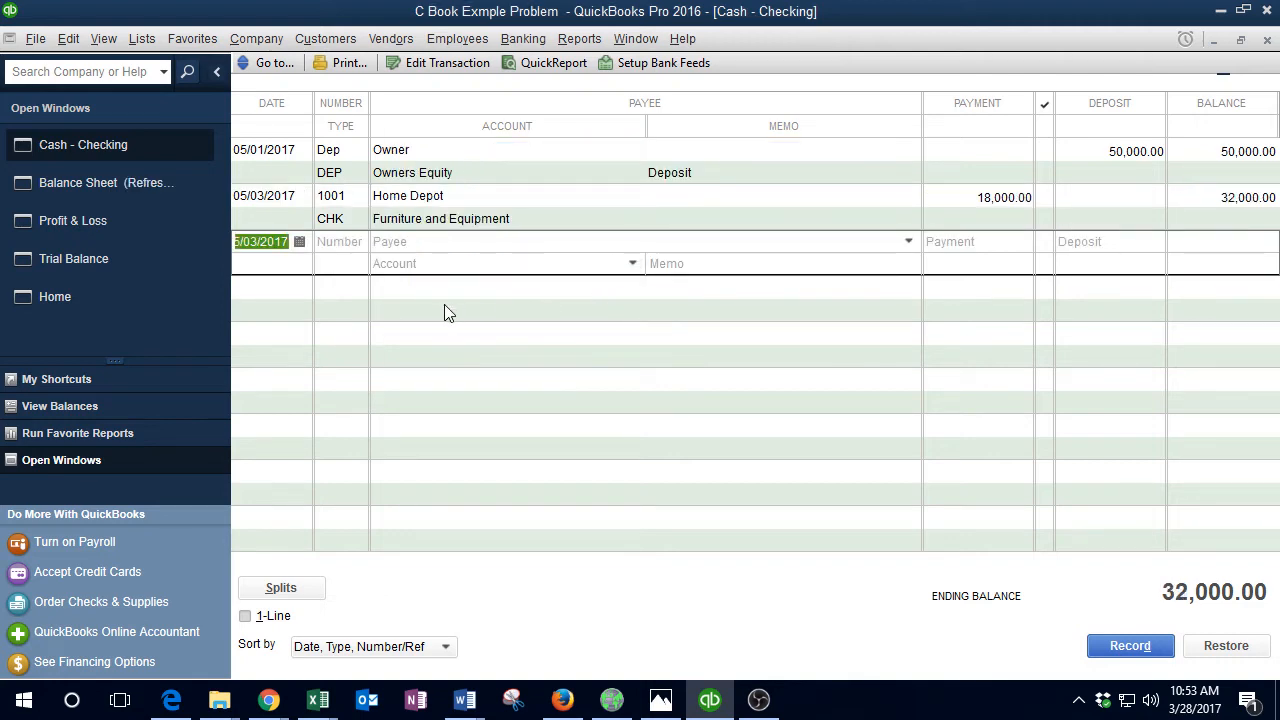
Step: View the QuickBooks trial balance and open the transaction detail behind the Cash - Checking amount
left_click(81, 259)
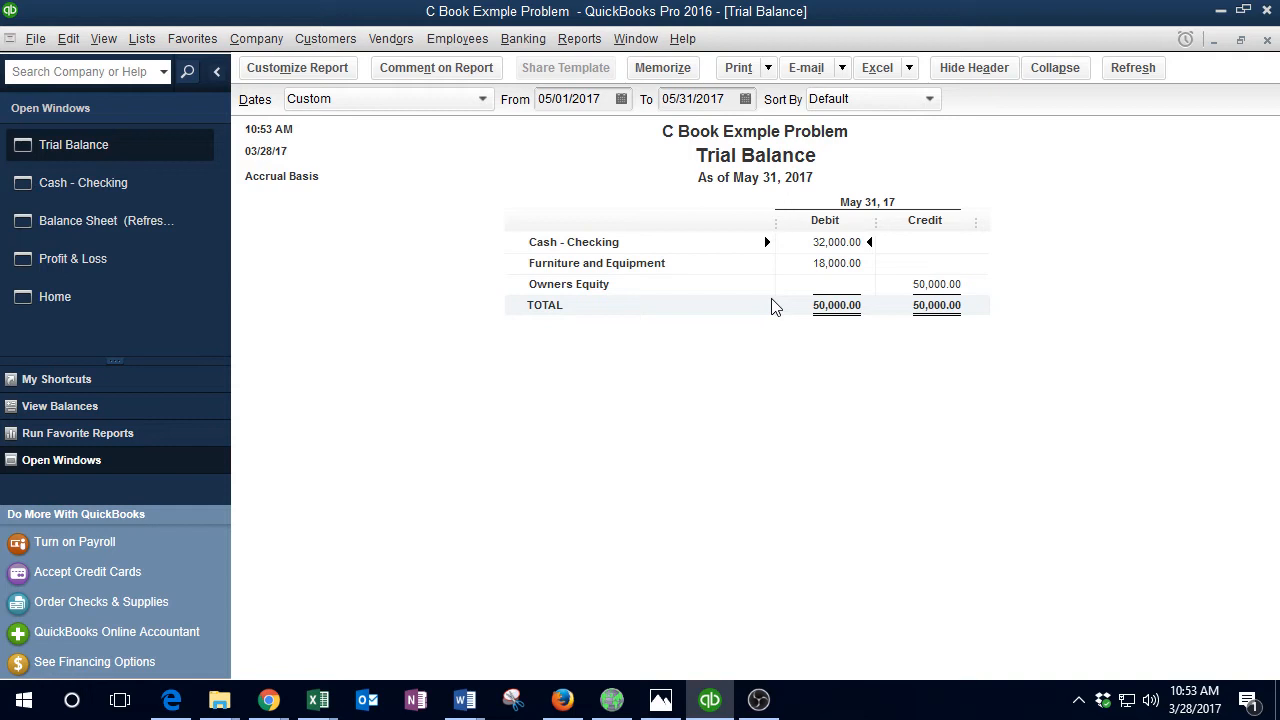
key("Down")
key("Down")
left_click(828, 248)
double_click(828, 248)
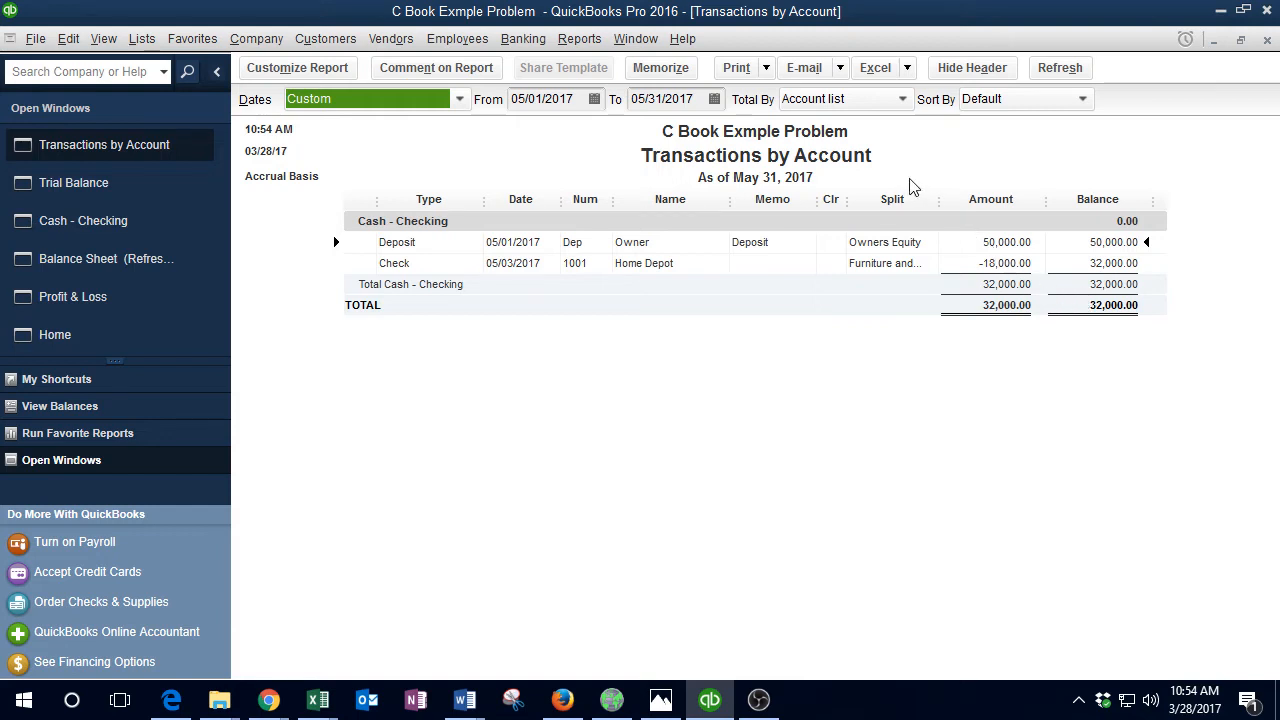
Step: Switch to the Excel worksheet and check Cash's trial balance amount in M5 against ledger cells O9, P10 and Q10
mouse_move(323, 700)
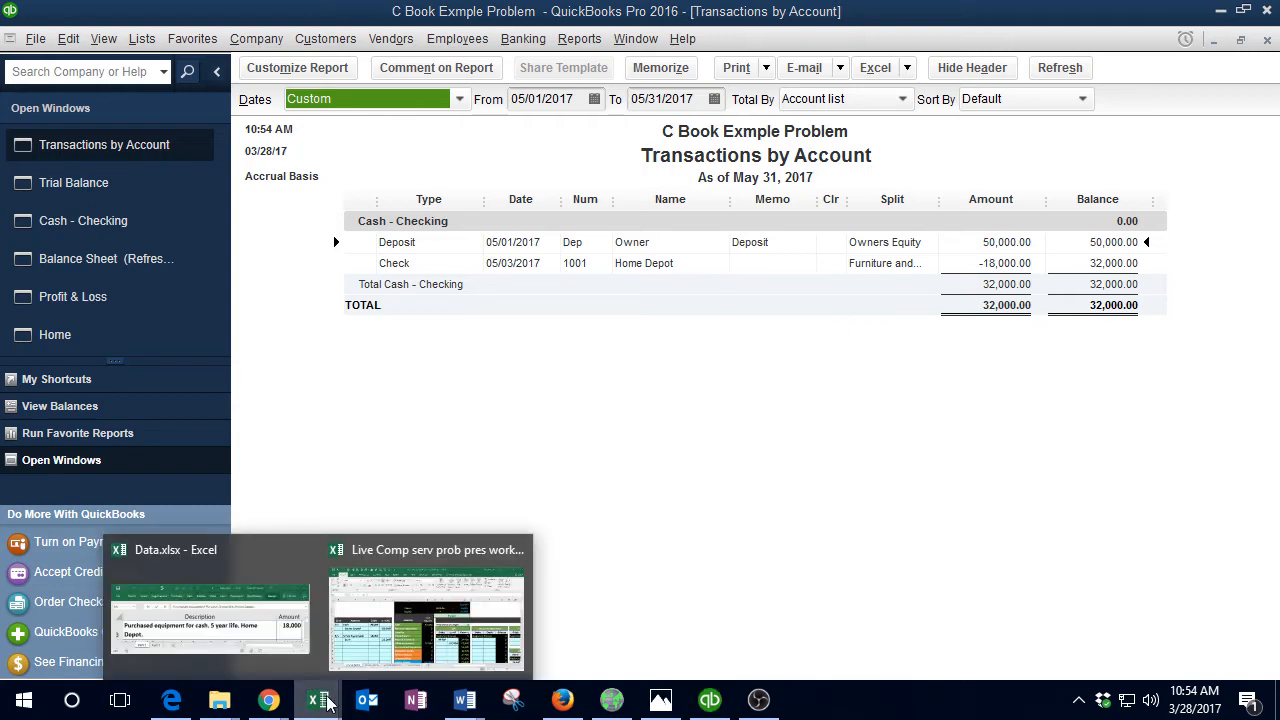
left_click(410, 620)
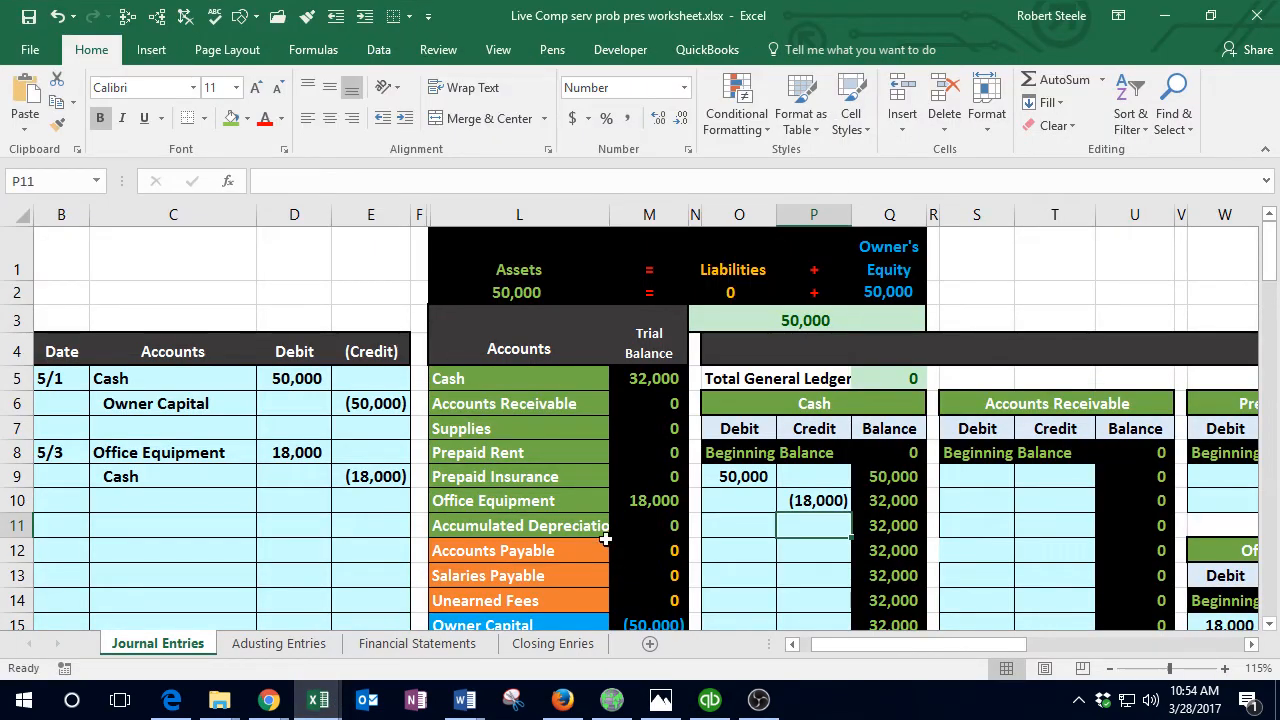
left_click(640, 381)
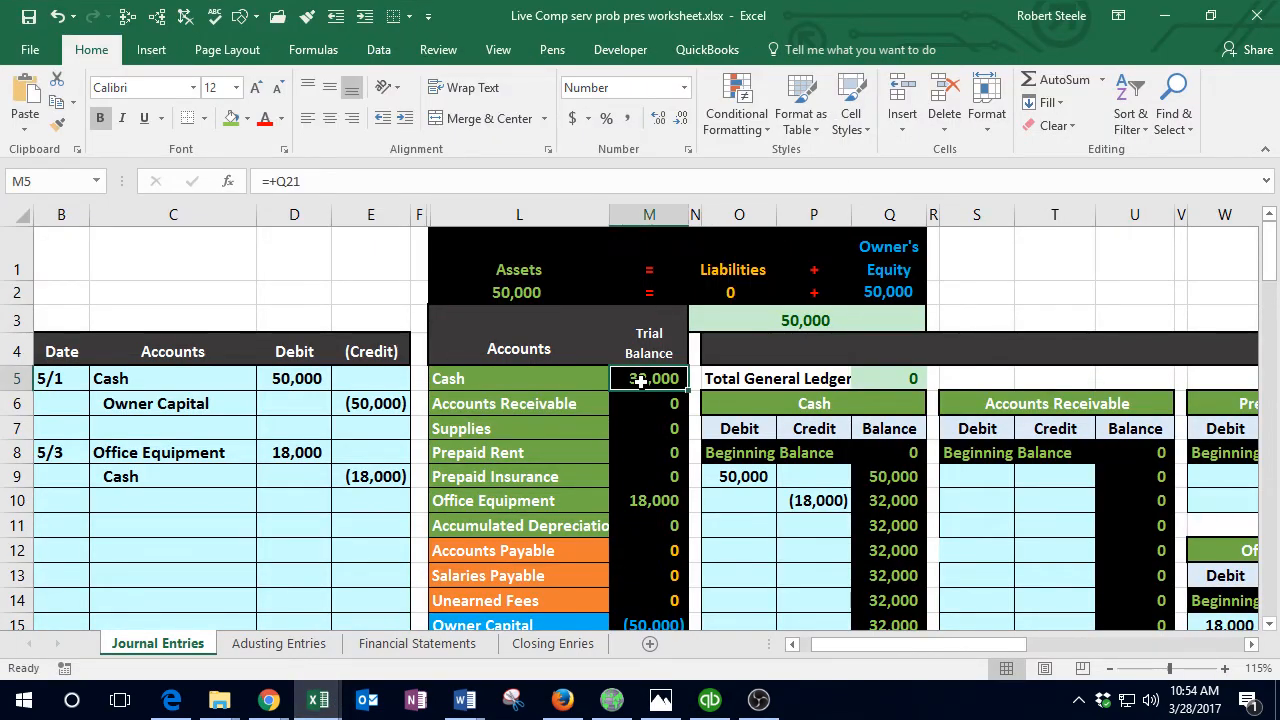
left_click(723, 478)
left_click(785, 503)
left_click(890, 510)
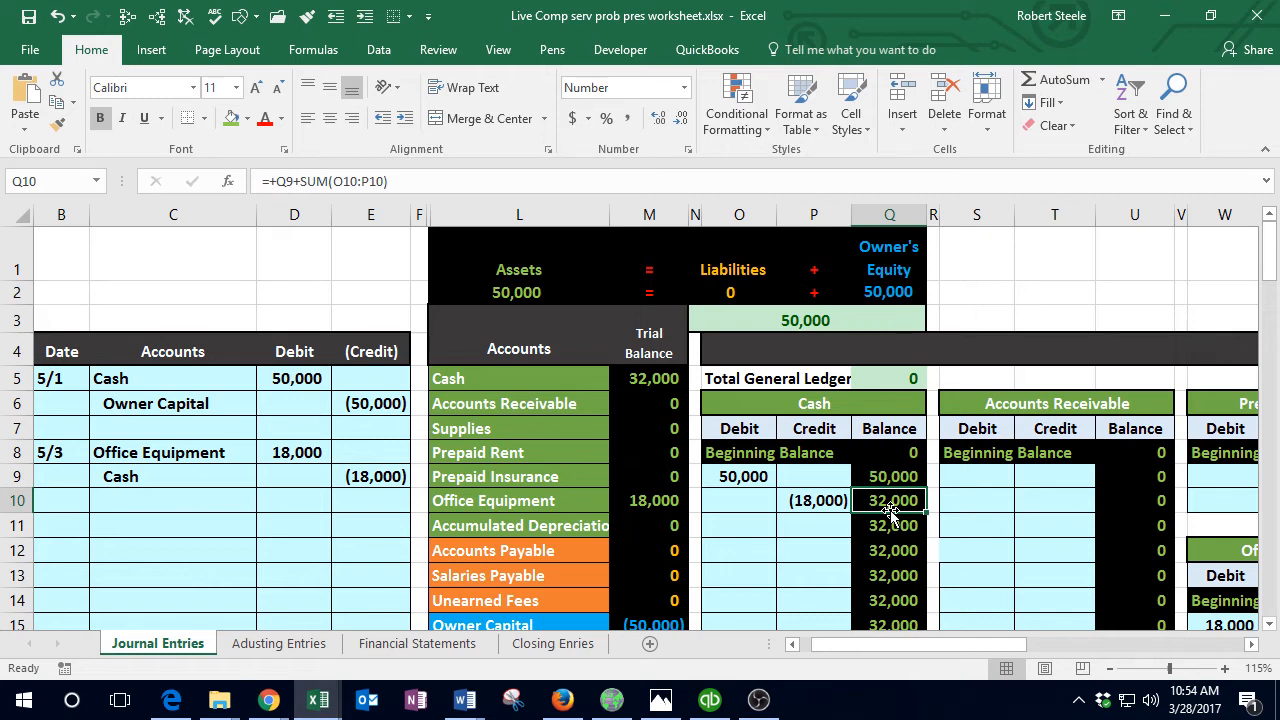
Step: Enter the date 5/6 for the next journal entry in cell B11
key("Left")
key("Left")
key("Left")
key("Left")
key("Left")
key("Left")
key("Left")
key("Left")
key("Left")
key("Left")
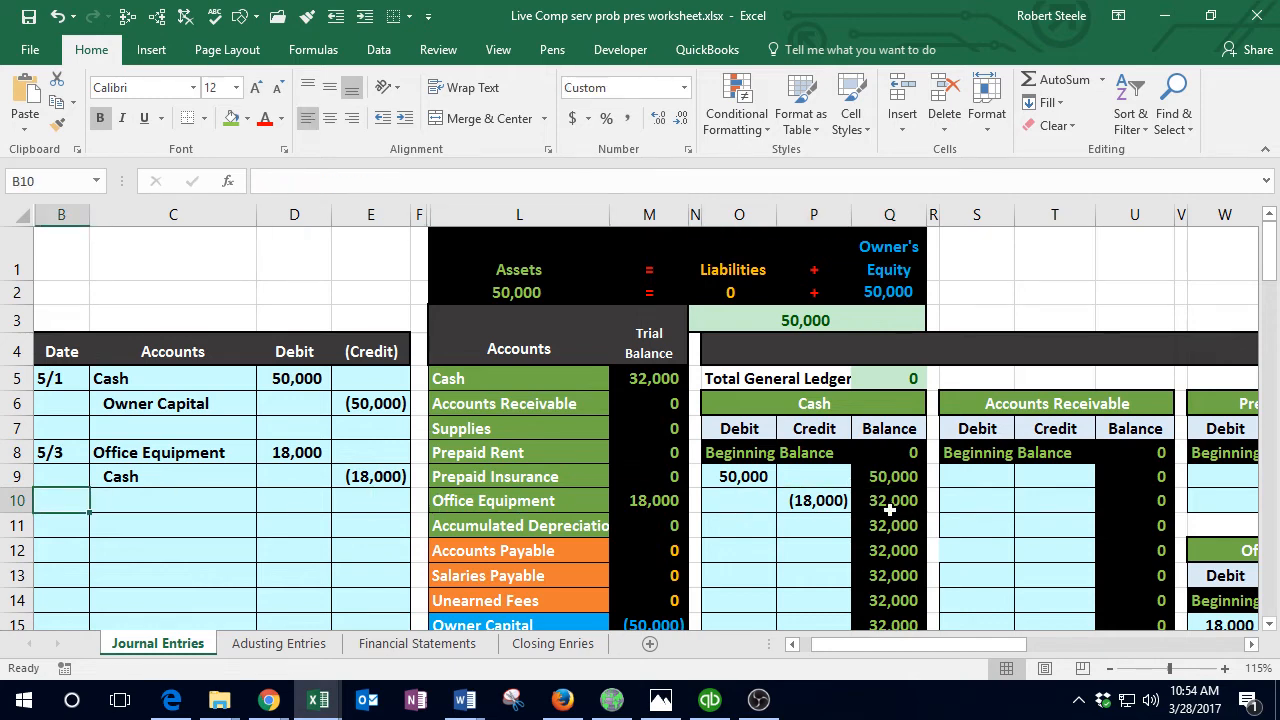
scroll(414, 466, "down", 1)
left_click(81, 427)
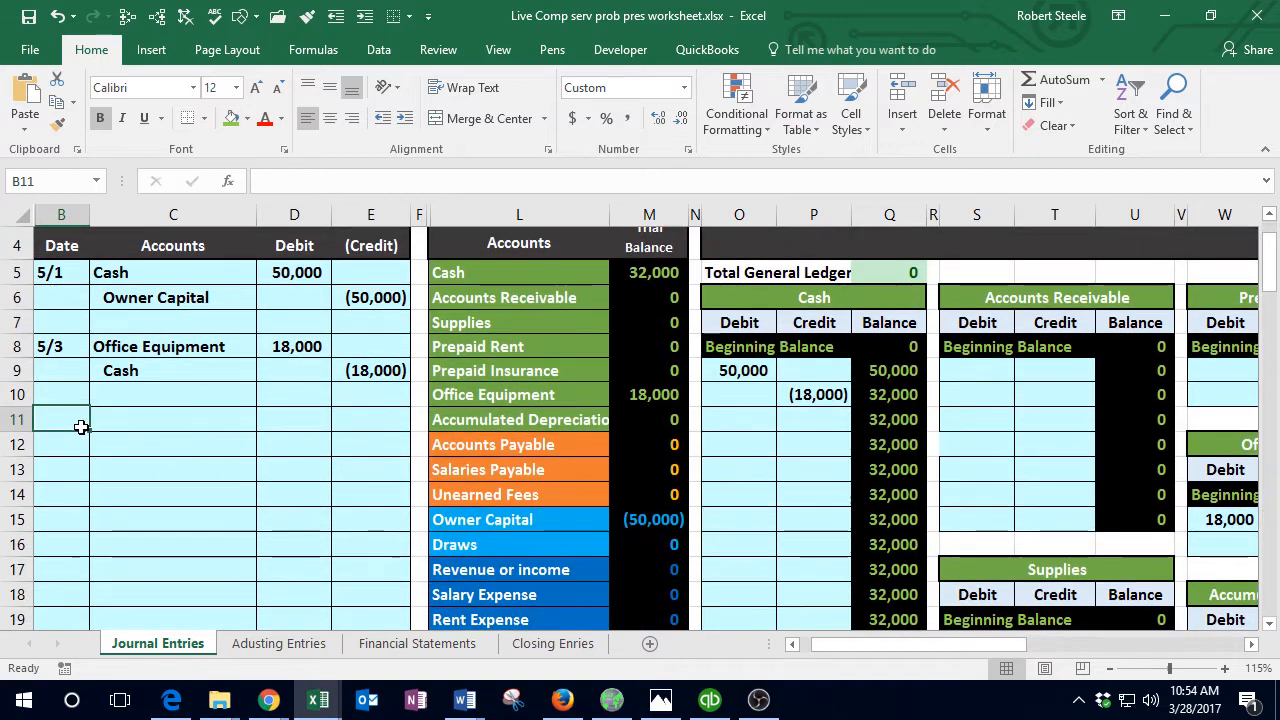
type("5/")
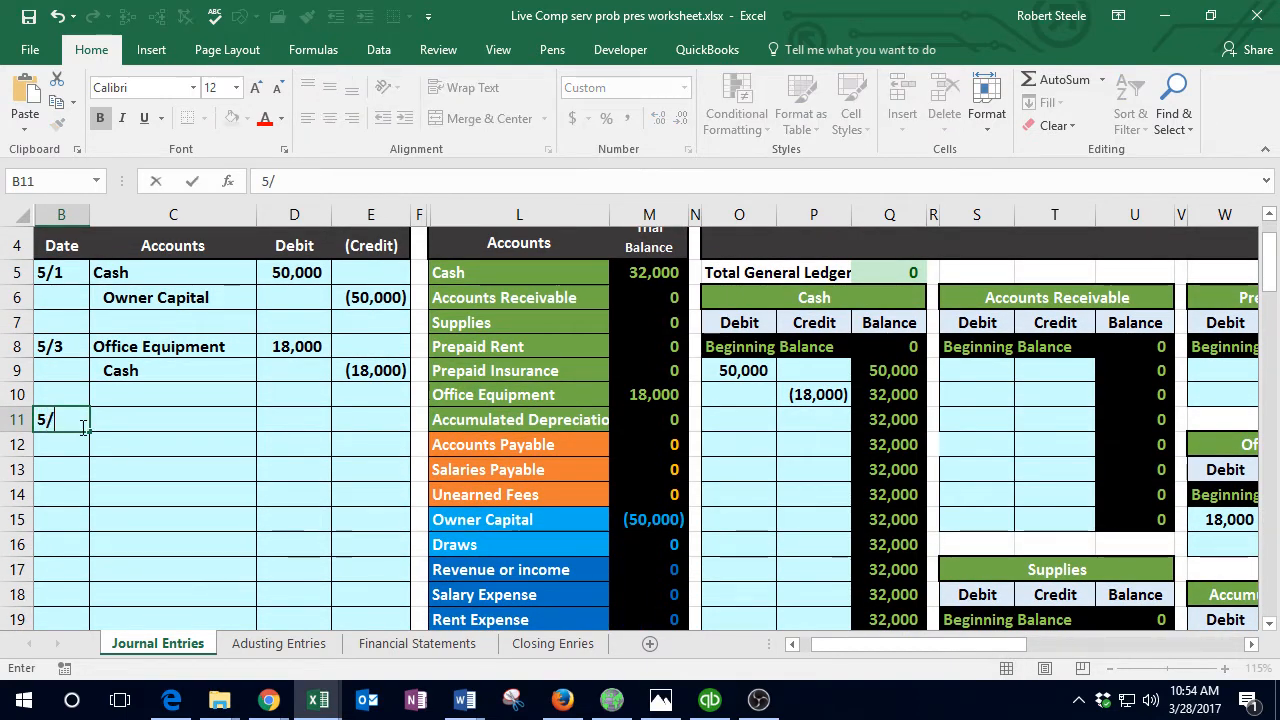
type("6")
key("Return")
left_click(83, 427)
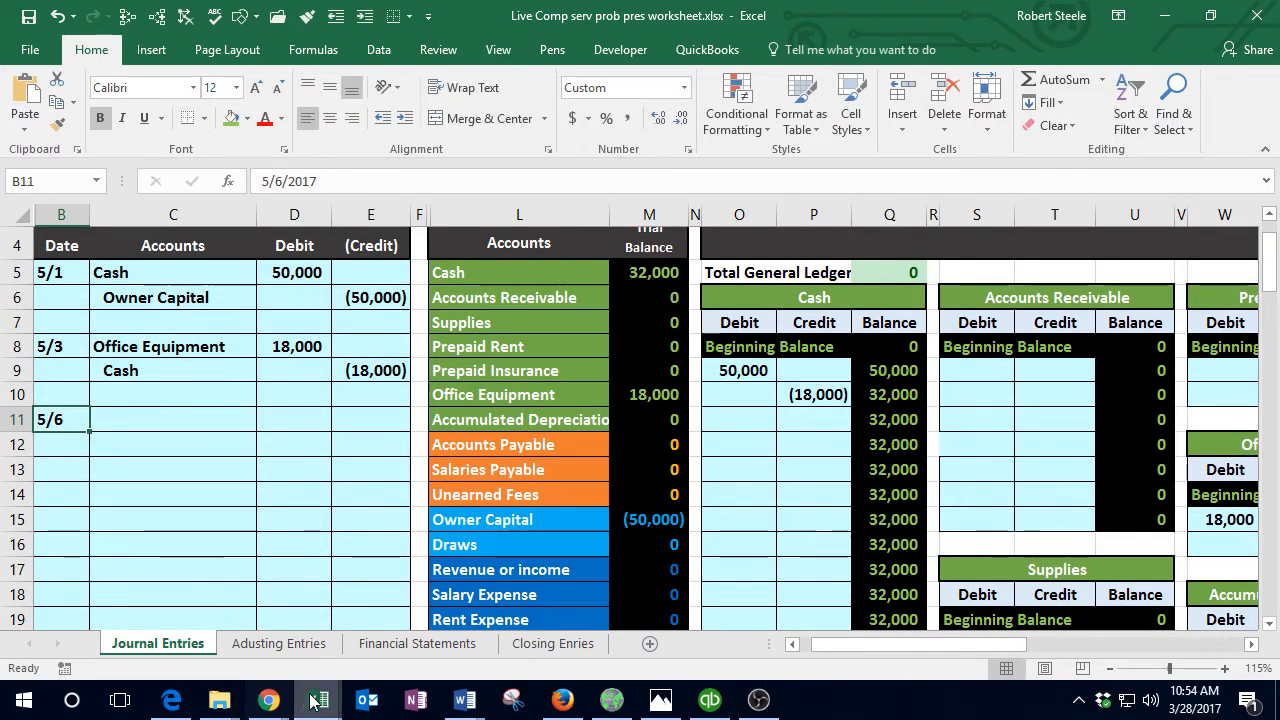
Step: Fill the equipment purchase description and its amount in row 3 of Data.xlsx with green
mouse_move(313, 703)
left_click(220, 610)
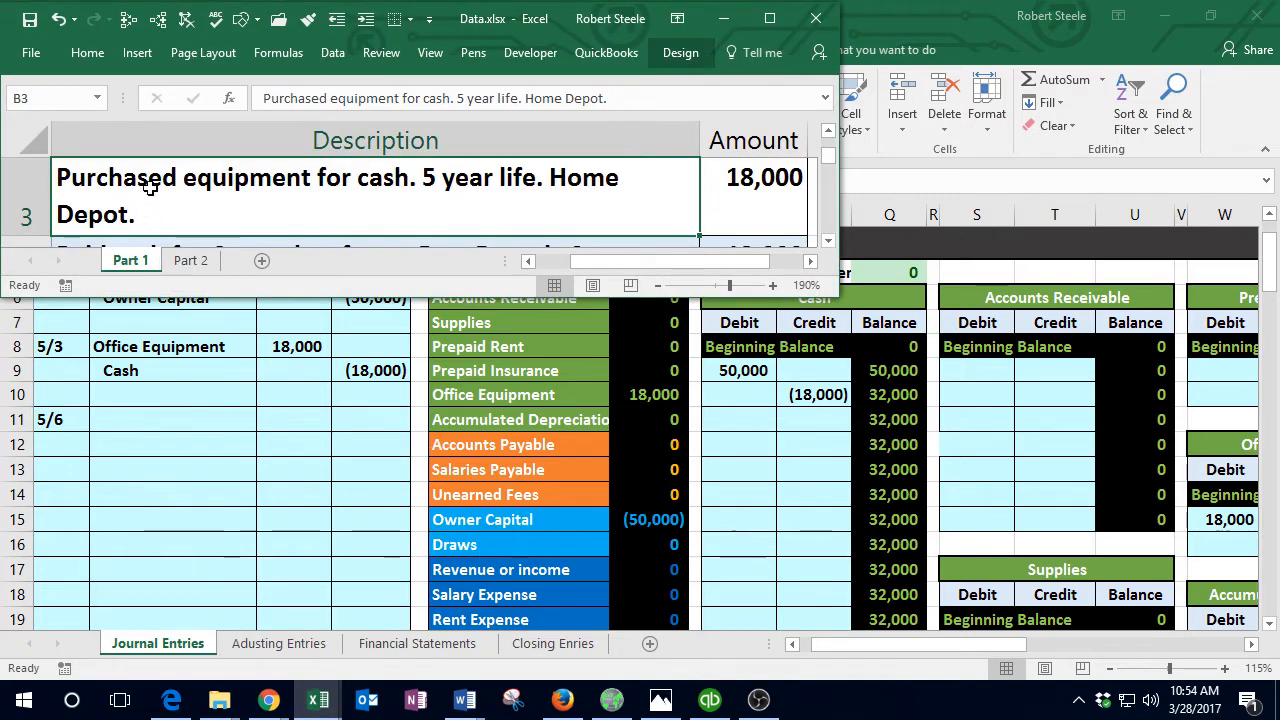
left_click_drag(148, 188, 715, 188)
right_click(643, 186)
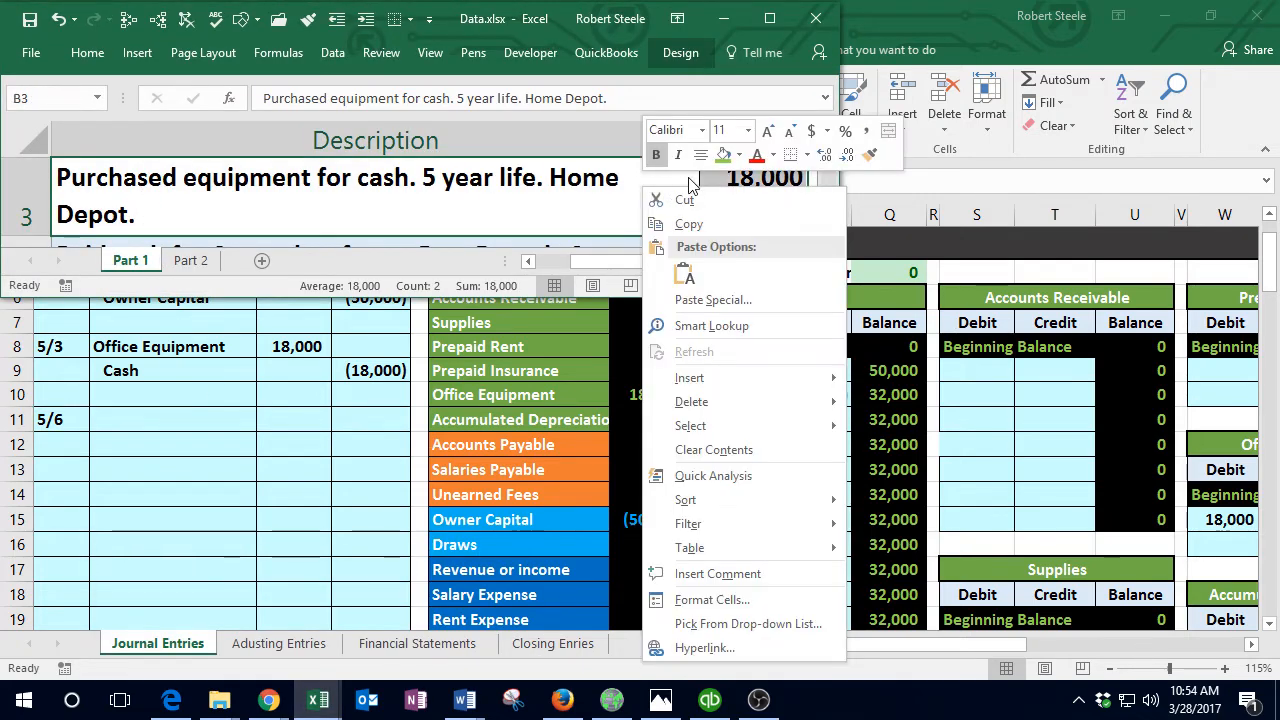
key("Escape")
left_click(423, 206)
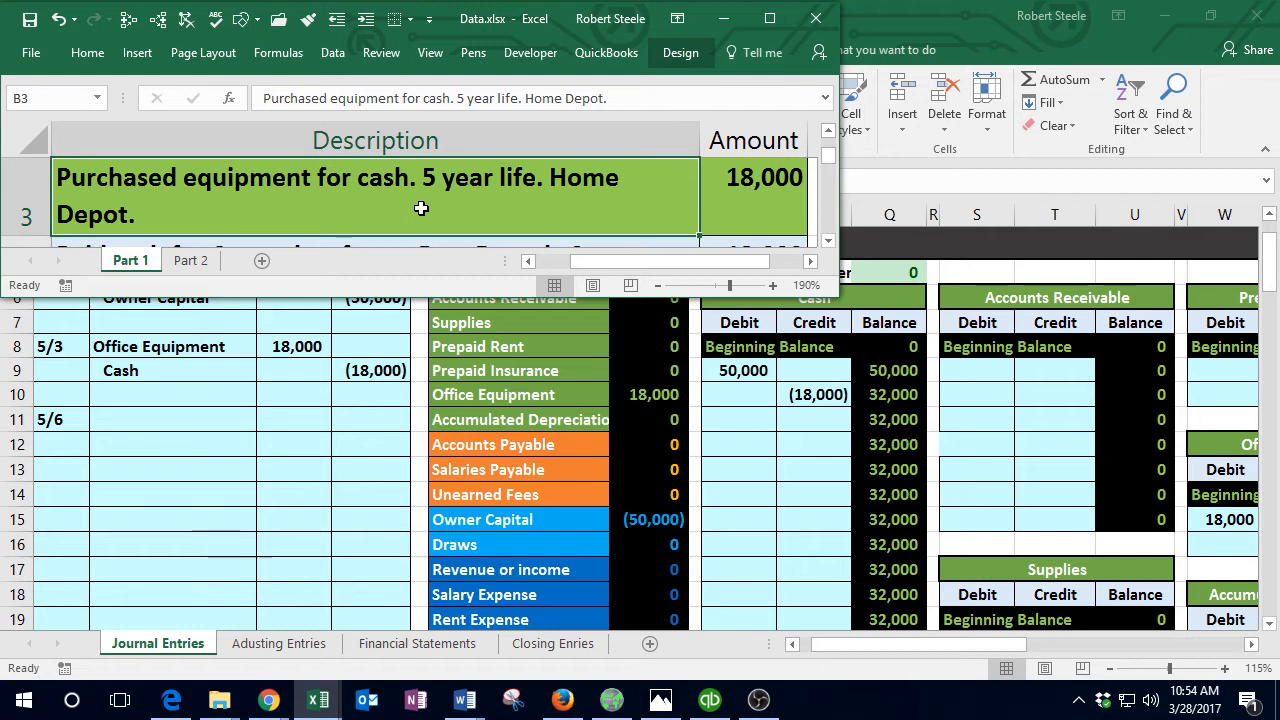
Step: View the rent payment transaction in row 4 of Data.xlsx, then switch to the journal worksheet and check Cash's trial balance cell M5
key("Down")
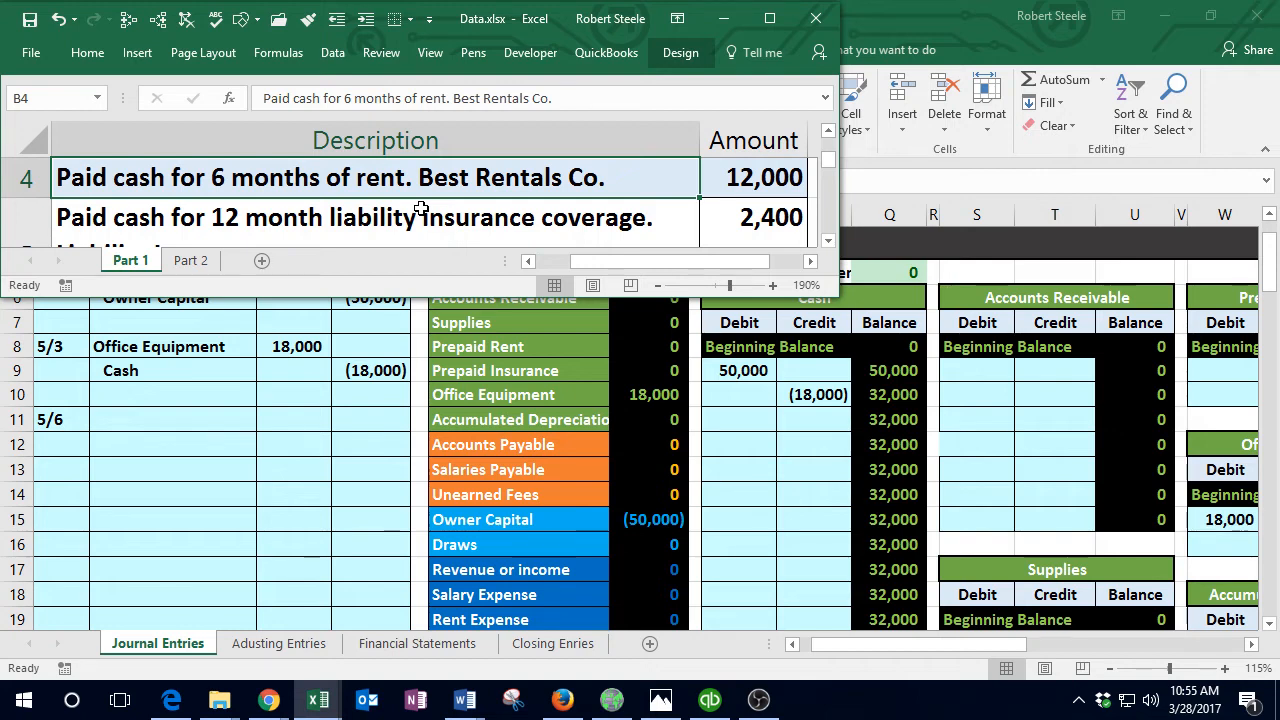
left_click(339, 467)
left_click(657, 270)
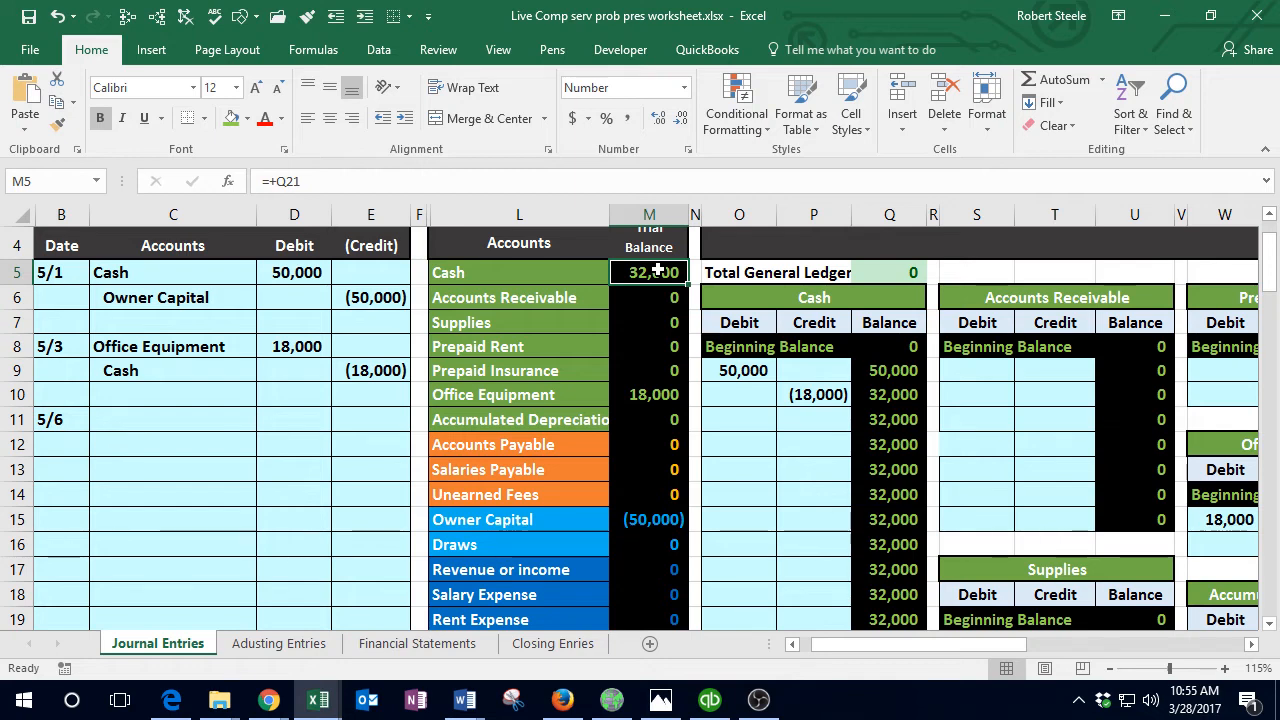
Step: Copy the Cash account name from L5 and paste it as values into C12 of the 5/6 journal entry
right_click(590, 282)
left_click(575, 286)
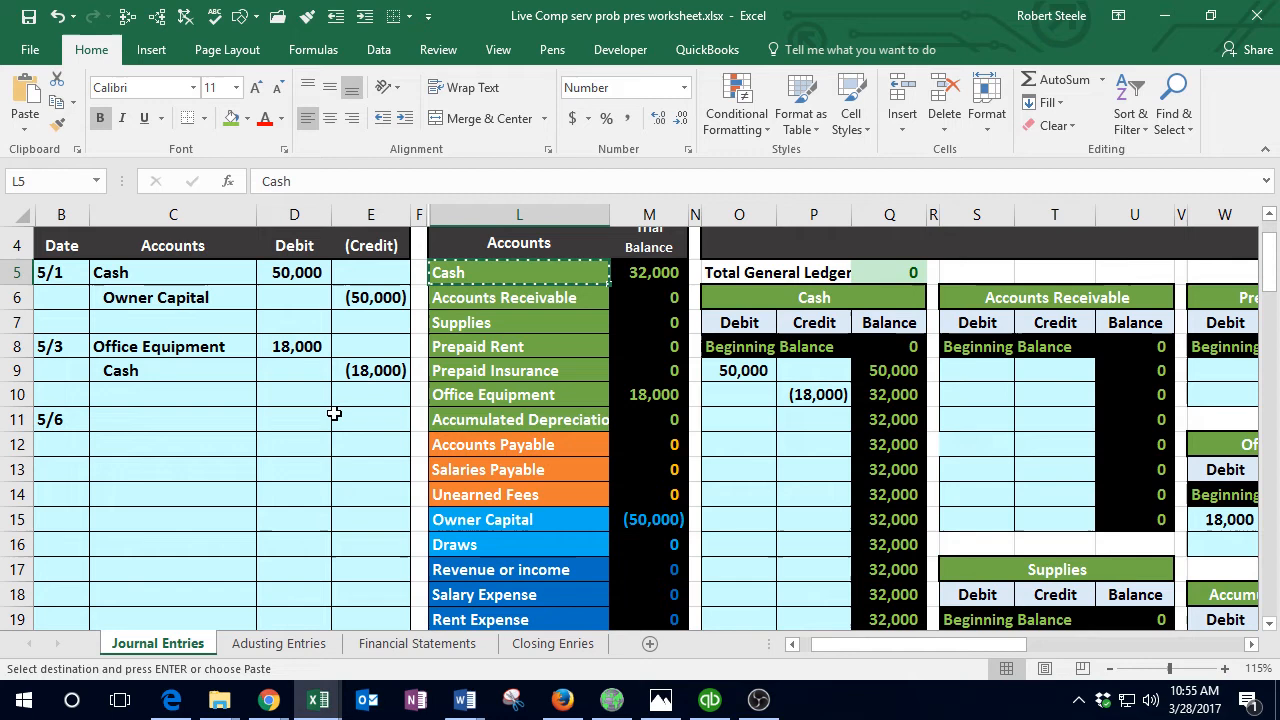
left_click(85, 425)
left_click(114, 443)
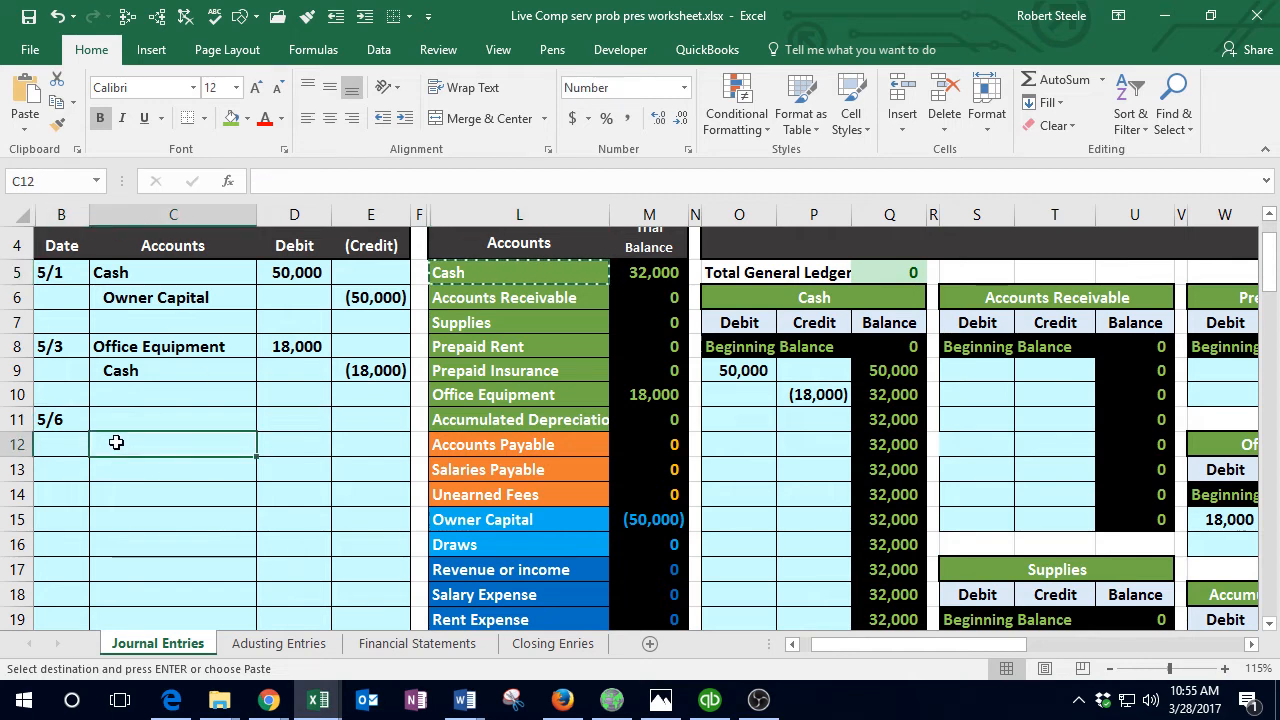
right_click(116, 442)
left_click(184, 106)
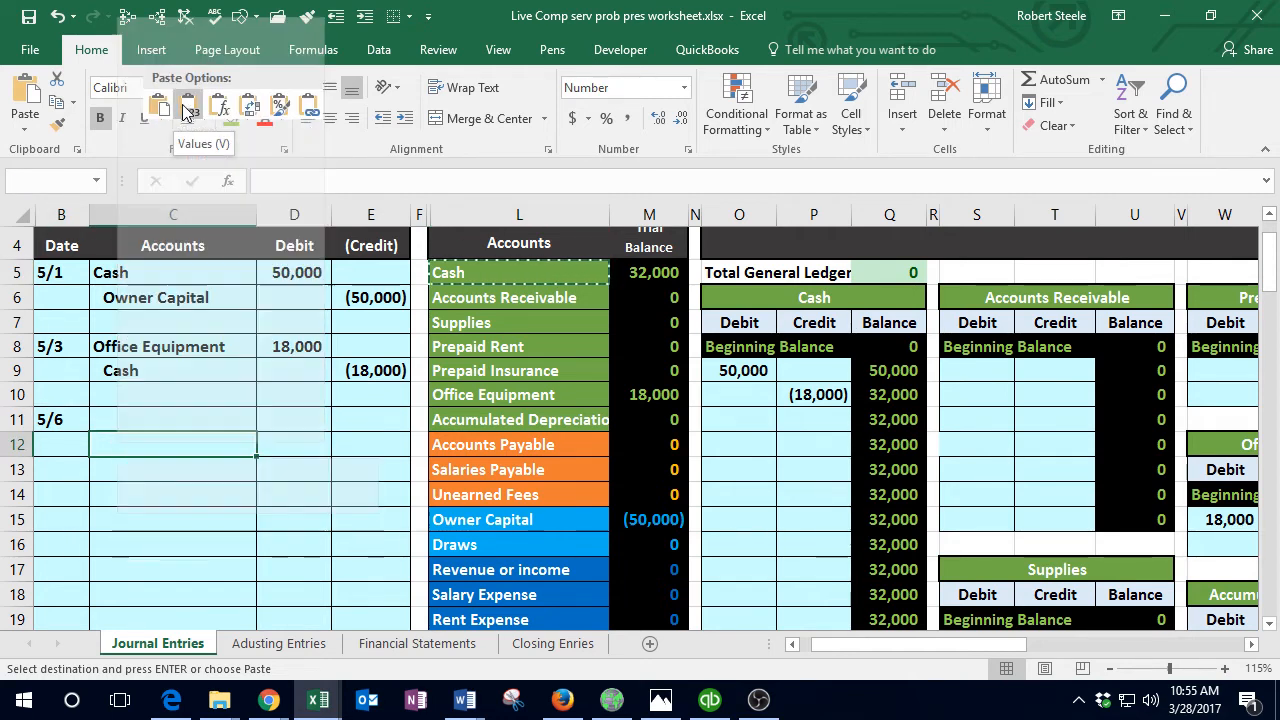
Step: Enter -12000 as the Cash credit of the 5/6 journal entry in E12
left_click(360, 438)
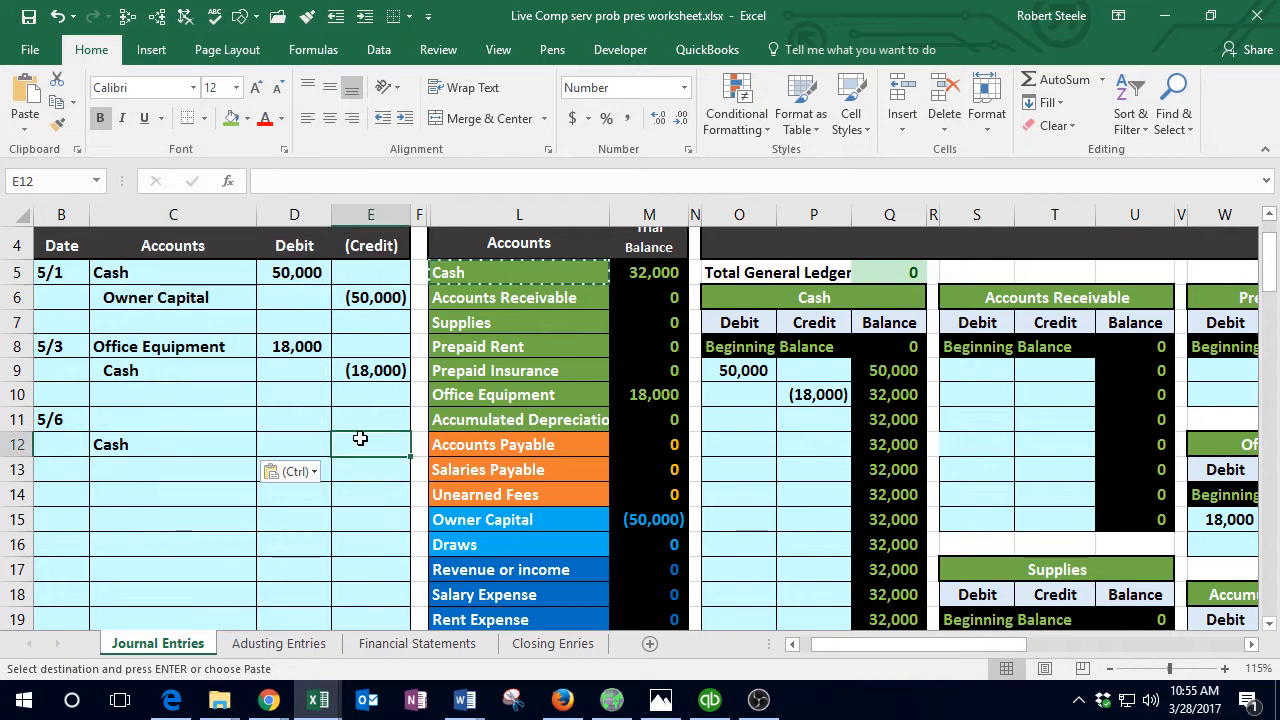
type("-")
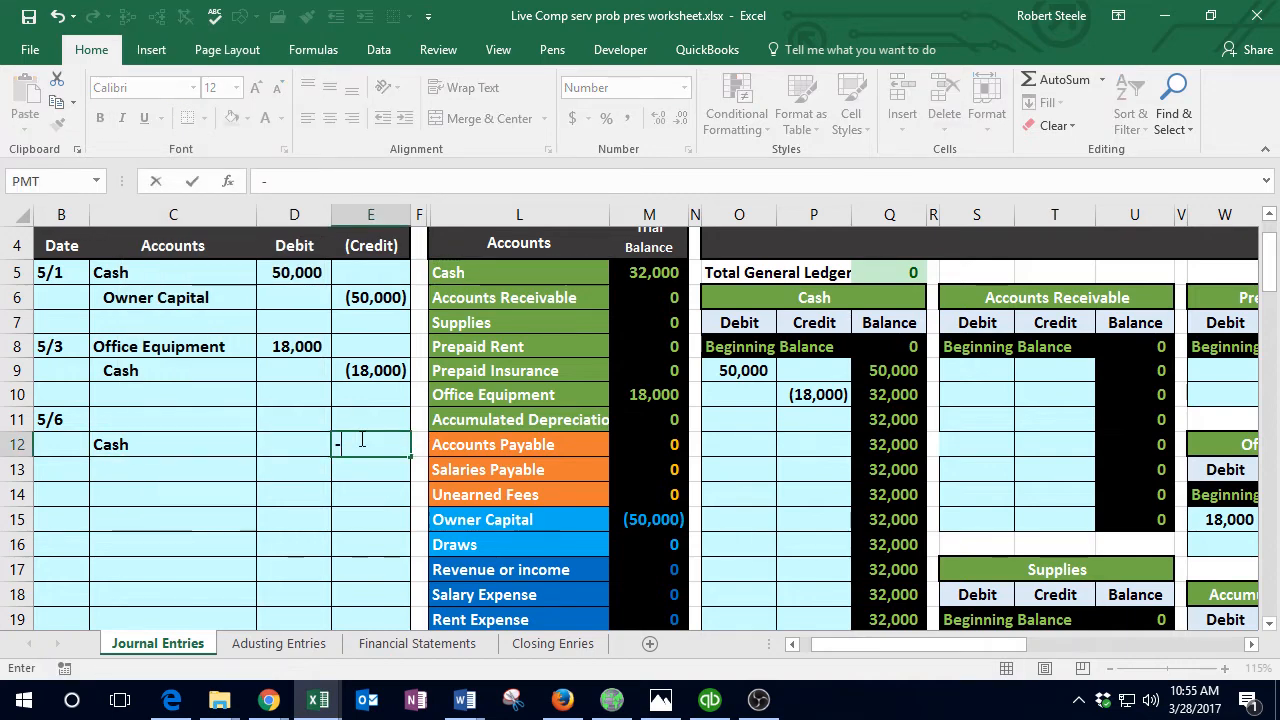
type("12000")
key("Return")
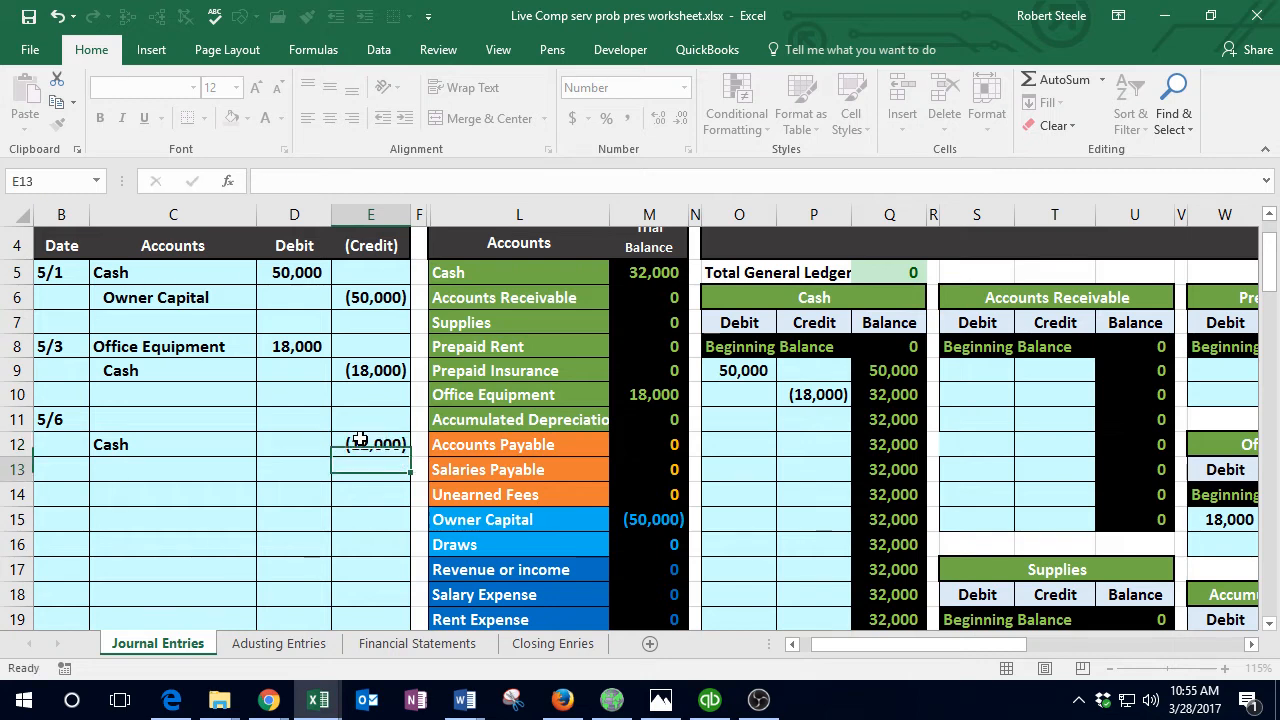
Step: Enter 12000 as the debit amount of the 5/6 journal entry in D11
key("Left")
key("Up")
key("Up")
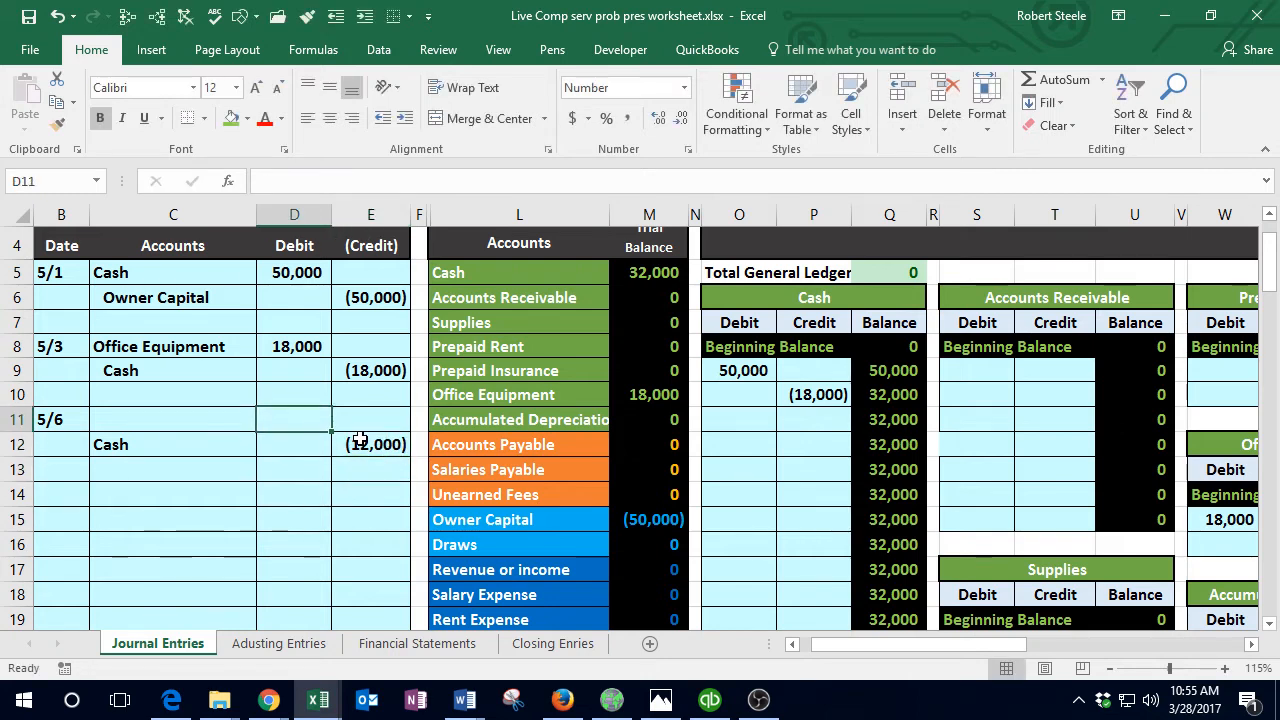
type("12,0")
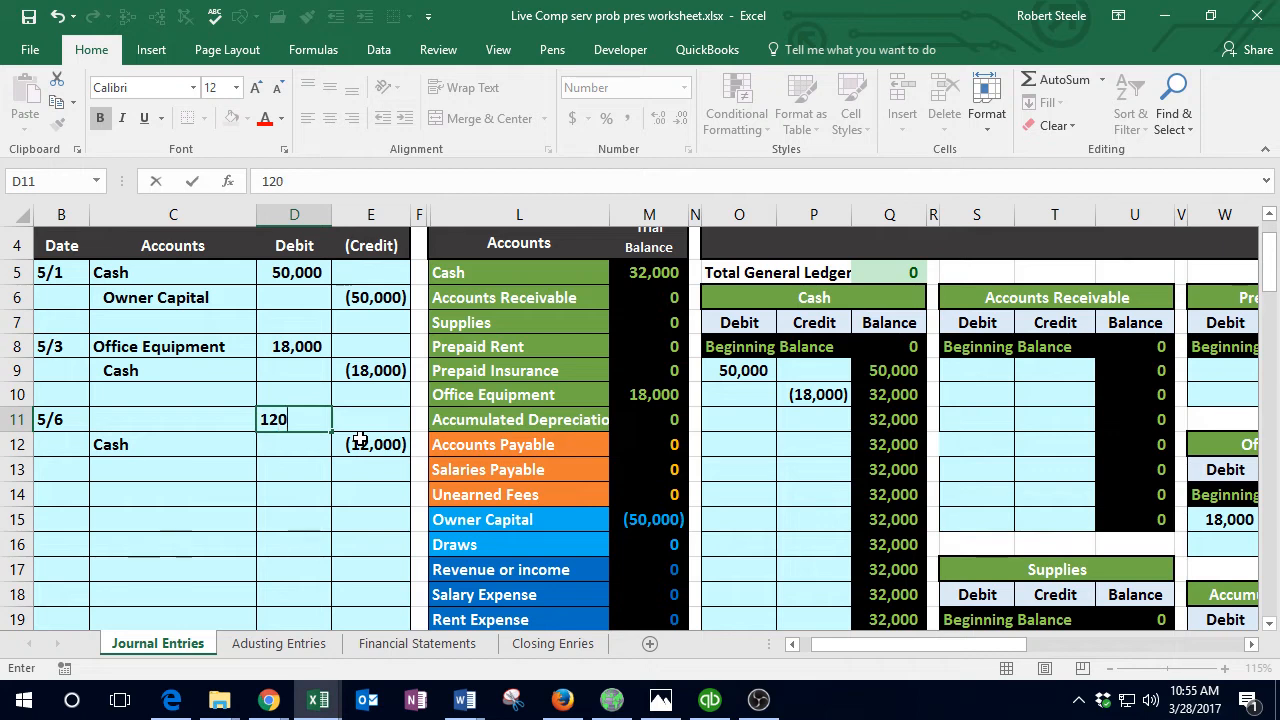
type("00")
key("Return")
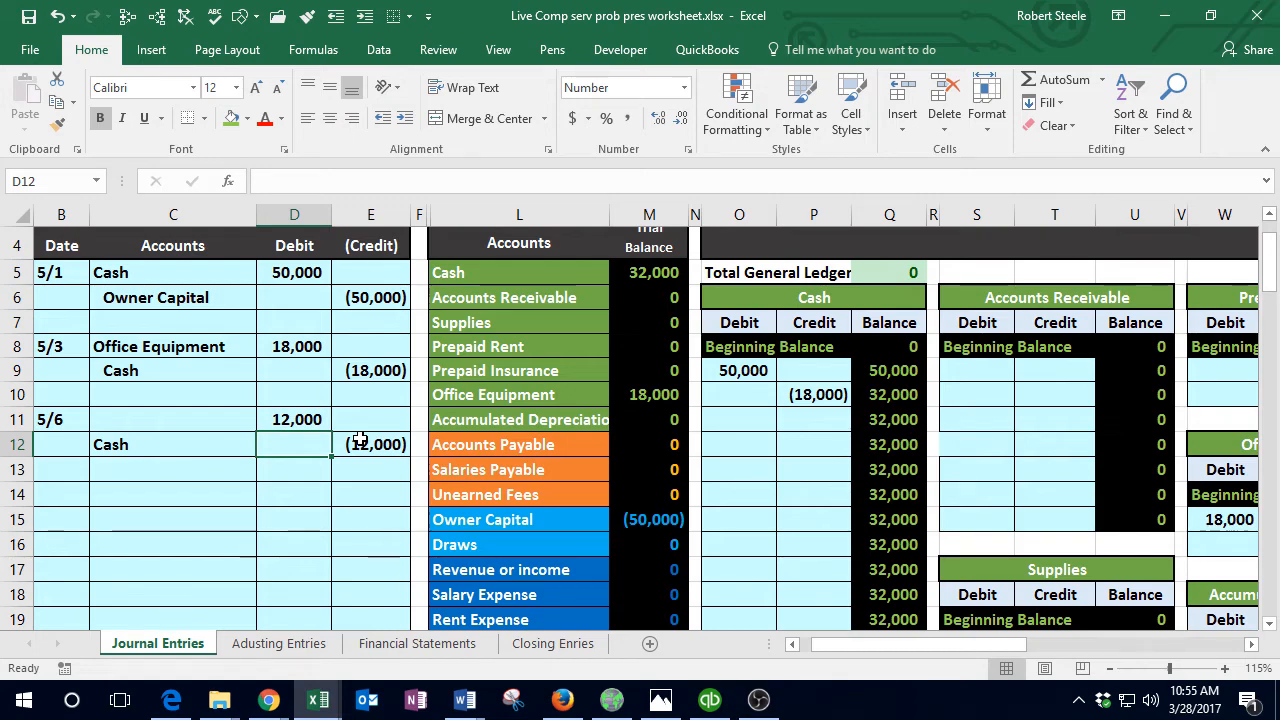
Step: Find Prepaid Rent in the trial balance account list and paste its name as values into C11 as the debit account
left_click(497, 443)
scroll(503, 442, "down", 2)
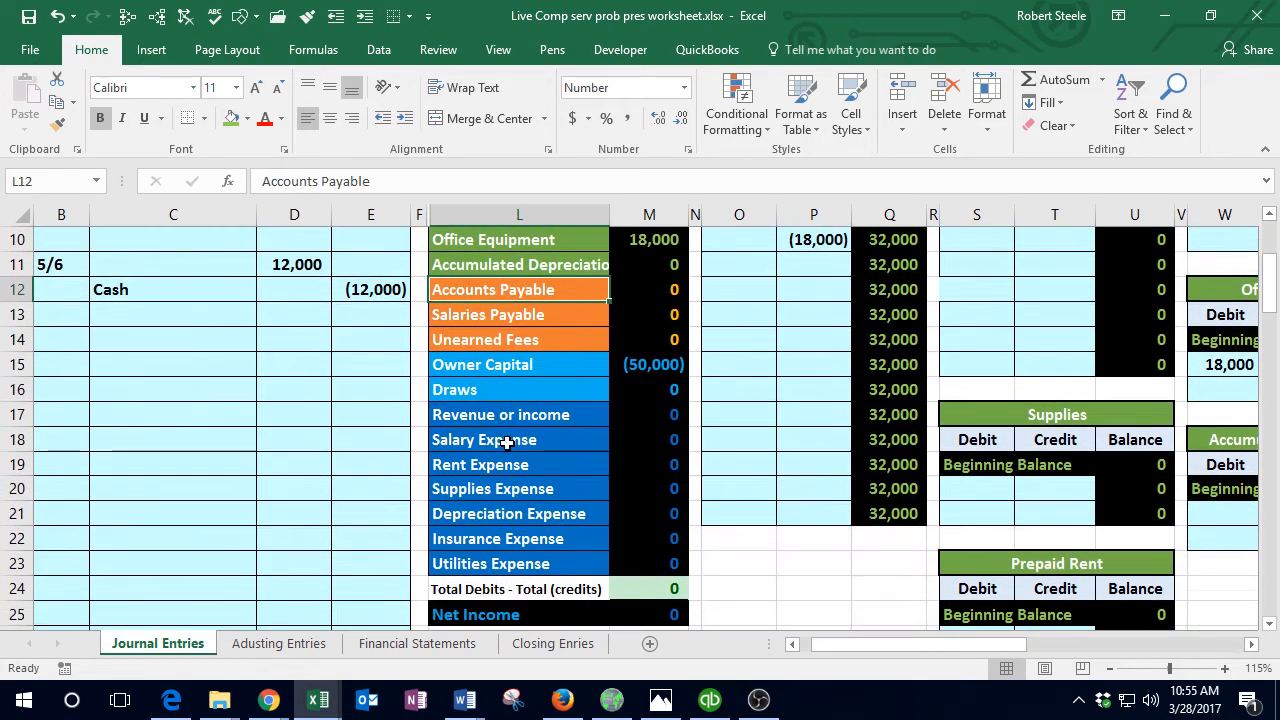
scroll(507, 443, "up", 2)
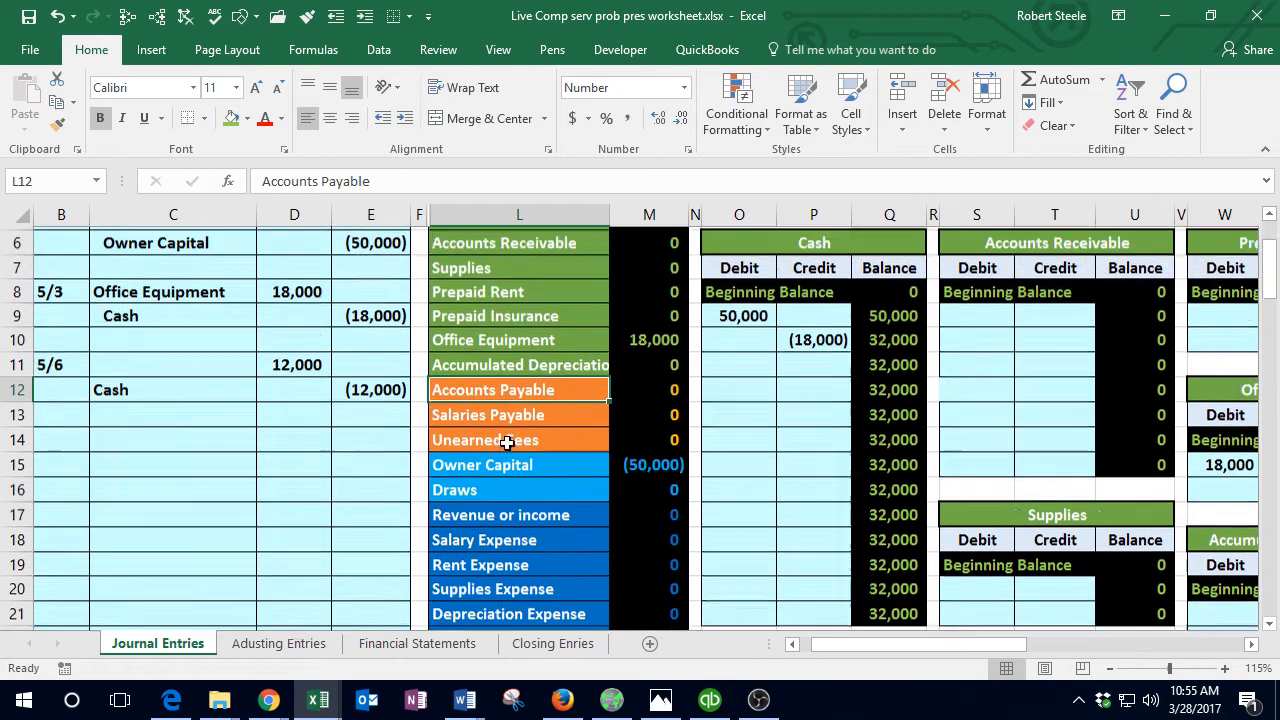
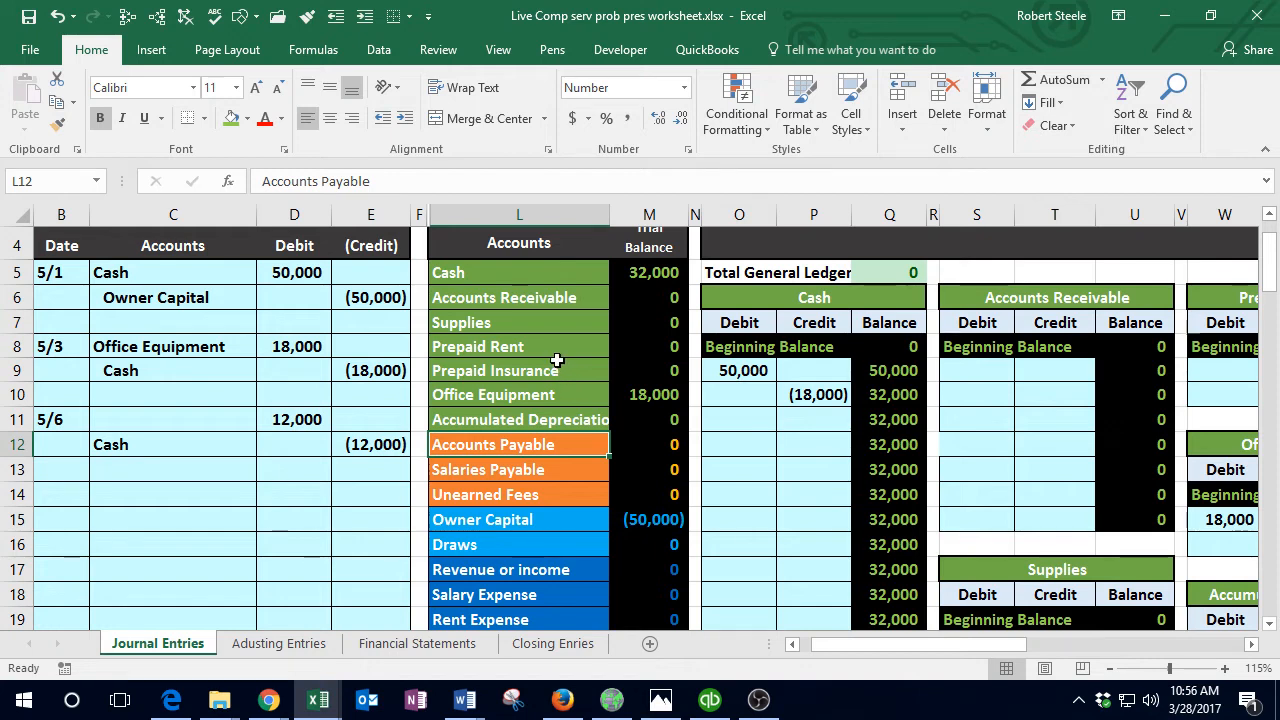
left_click(553, 350)
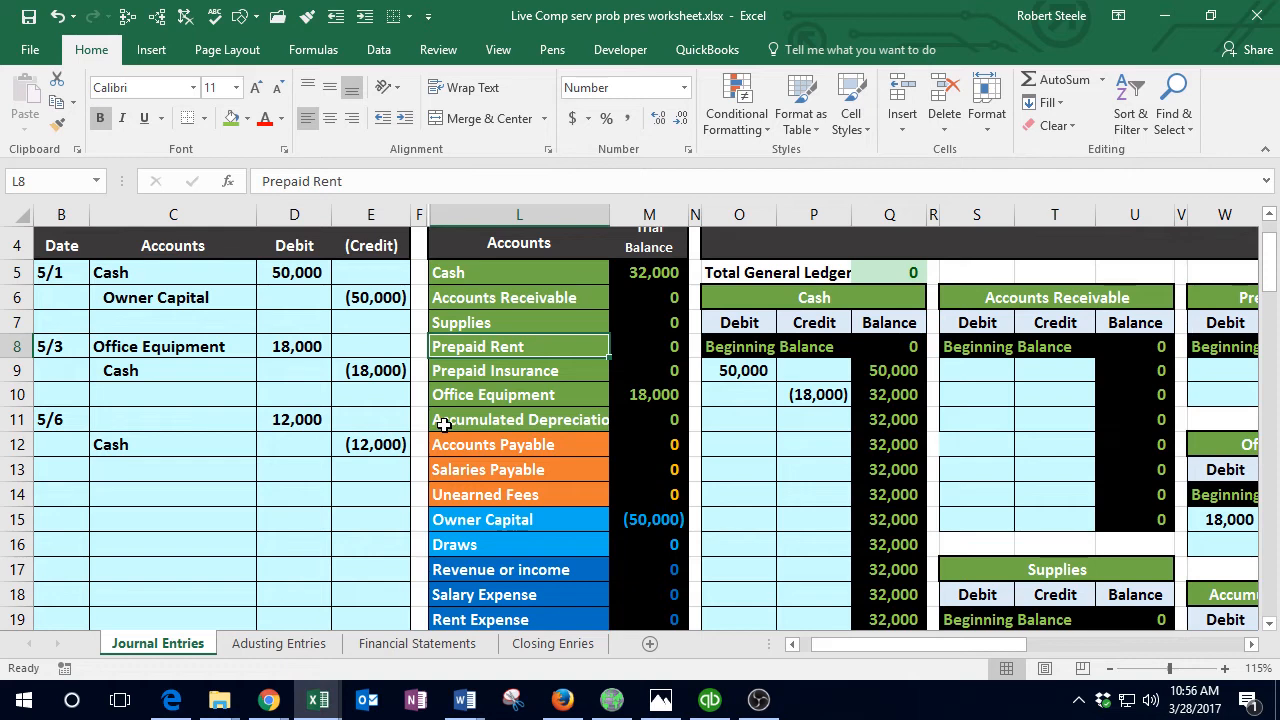
right_click(475, 348)
left_click(517, 287)
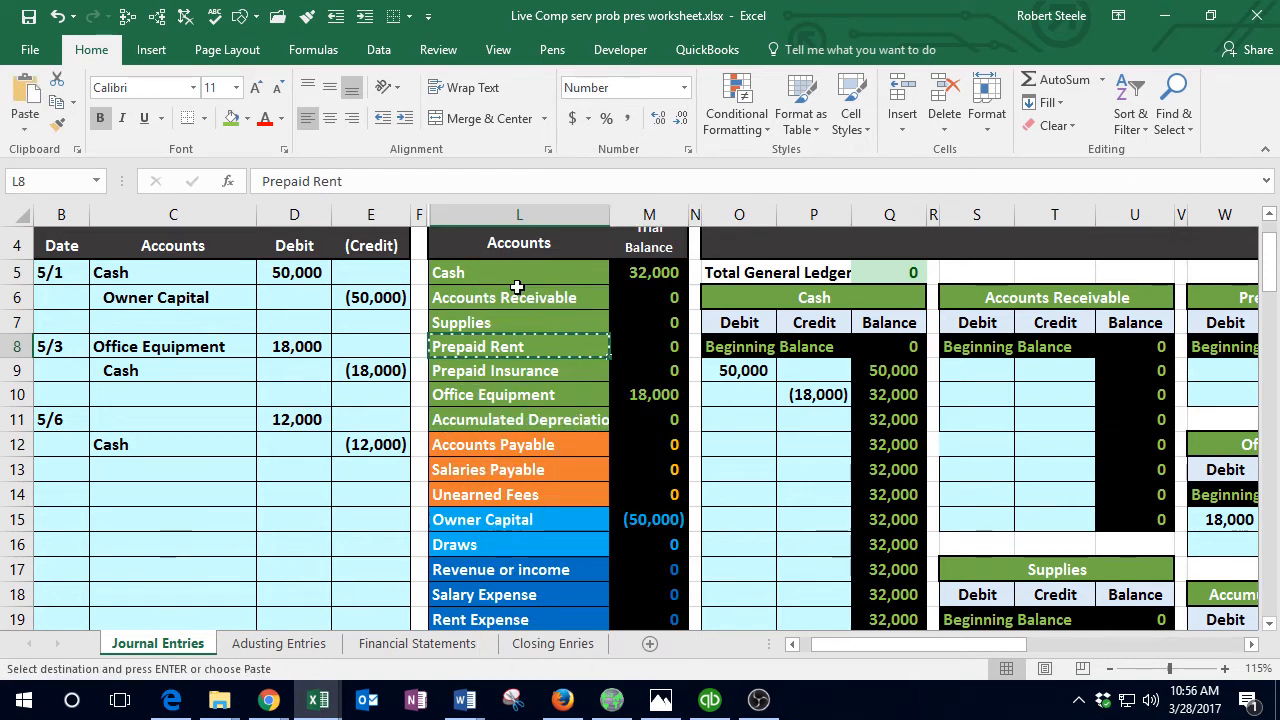
left_click(177, 420)
right_click(177, 420)
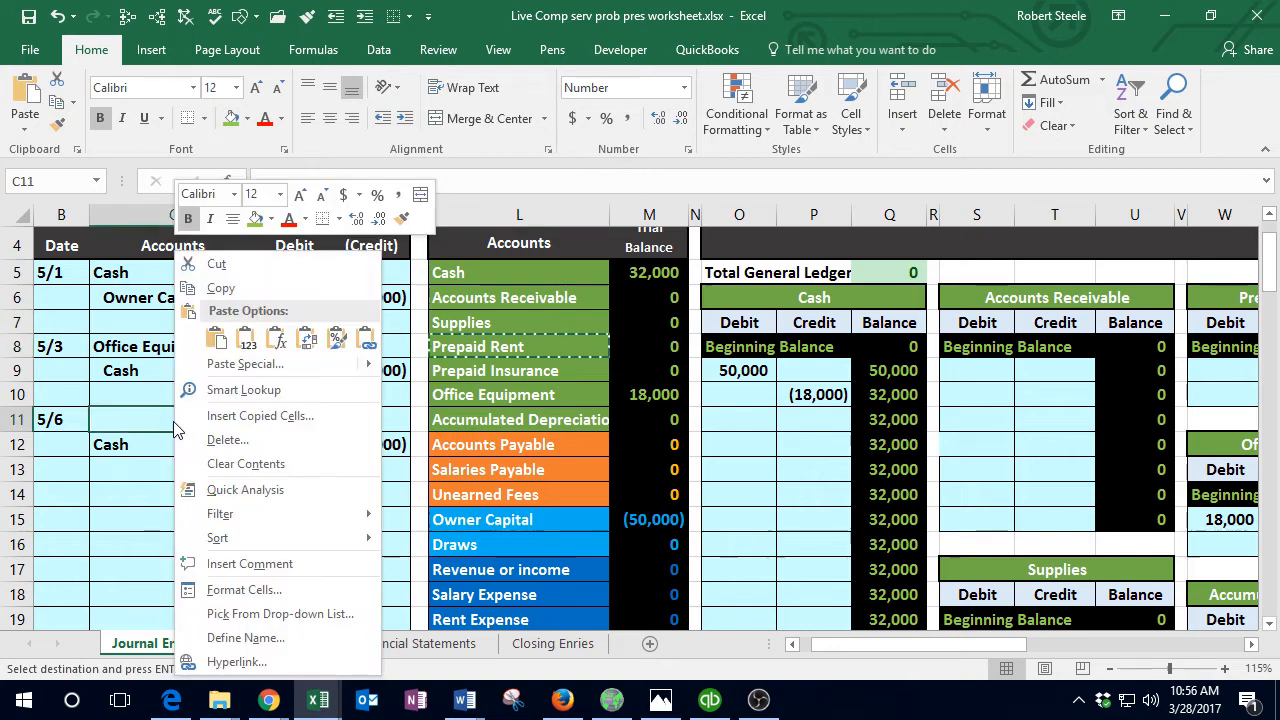
left_click(246, 340)
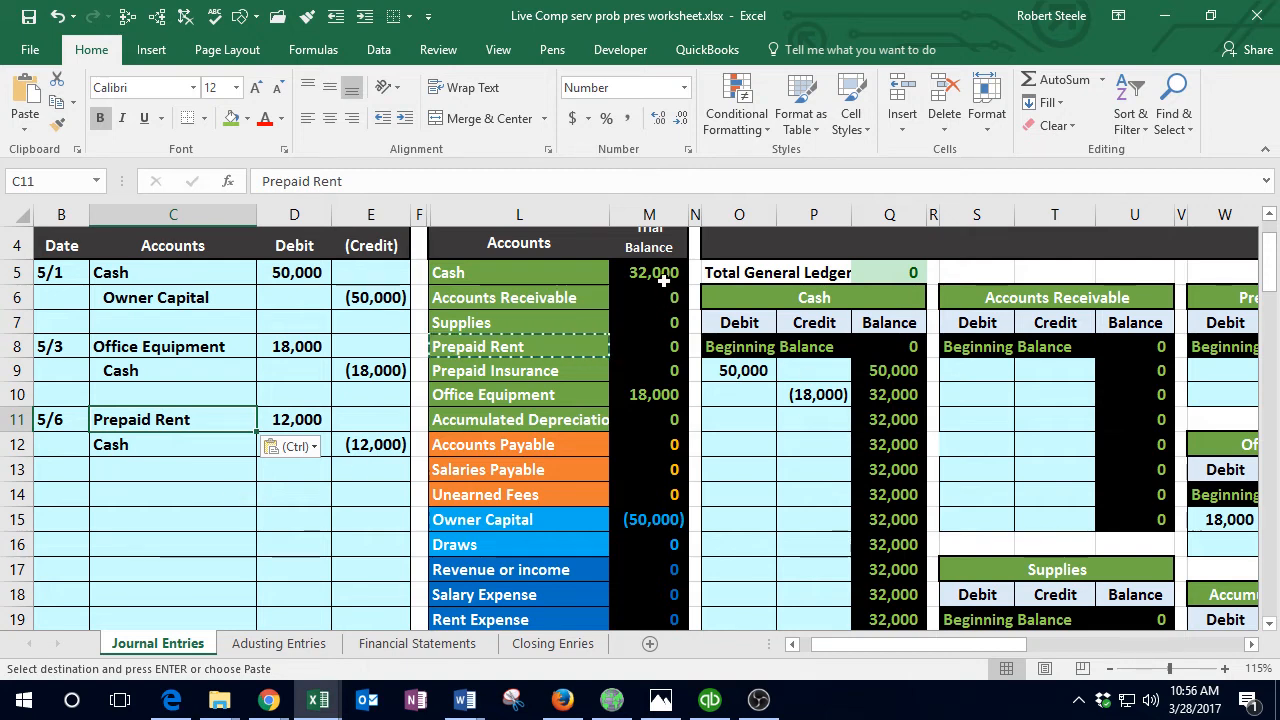
Step: Post the 5/6 debit to the Prepaid Rent ledger in S26 with the formula =D11 and check Prepaid Rent's trial balance cell M8
left_click_drag(663, 275, 663, 337)
left_click(770, 396)
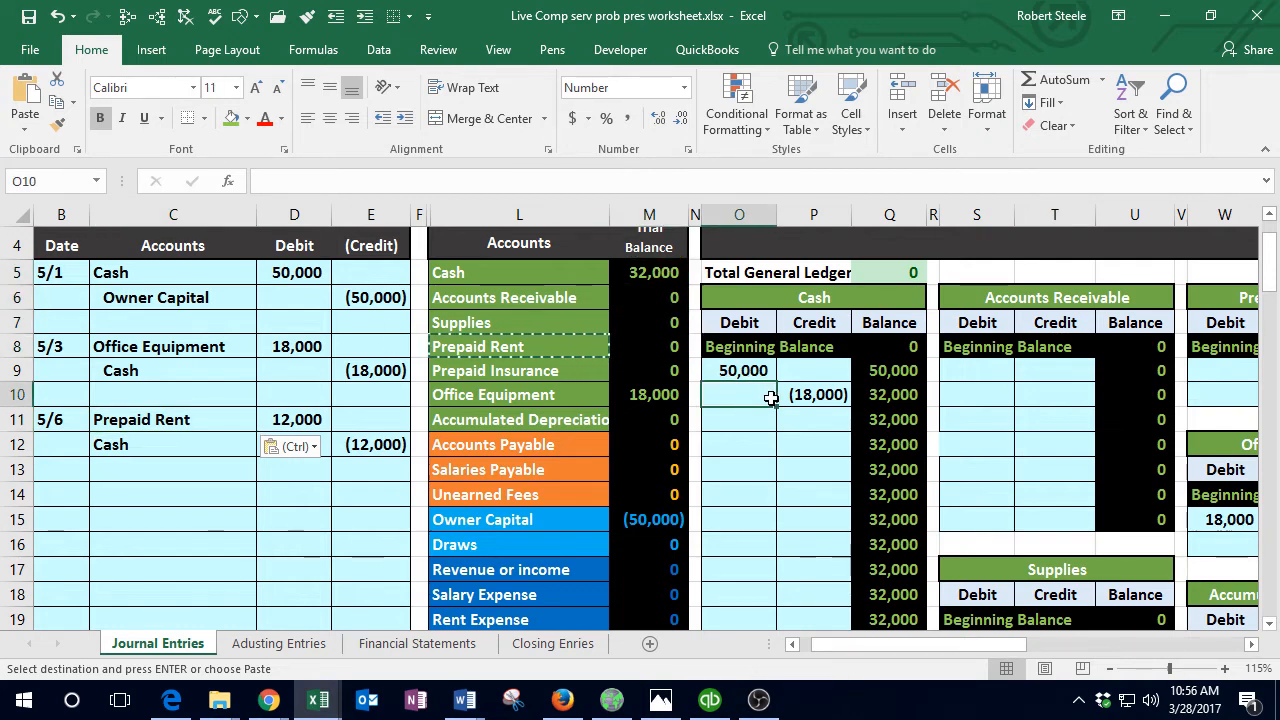
key("Right")
key("Right")
key("Right")
key("Right")
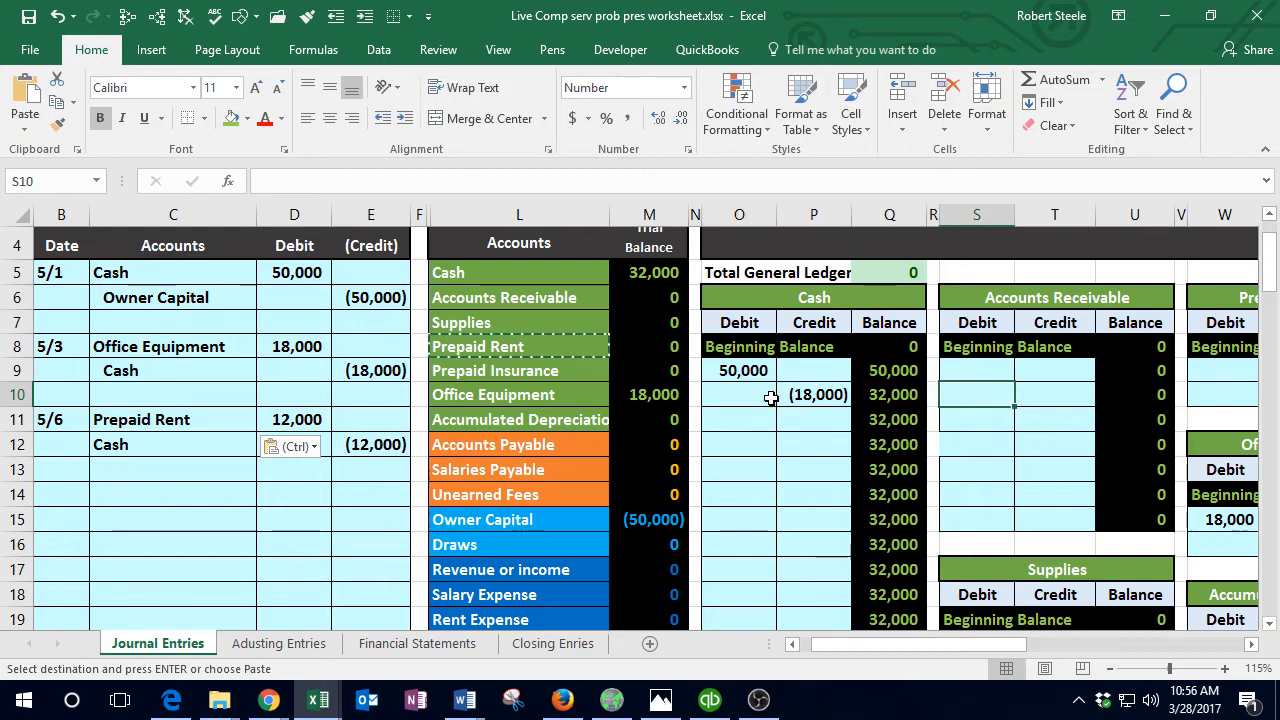
key("Right")
key("Right")
key("Right")
key("Right")
key("Right")
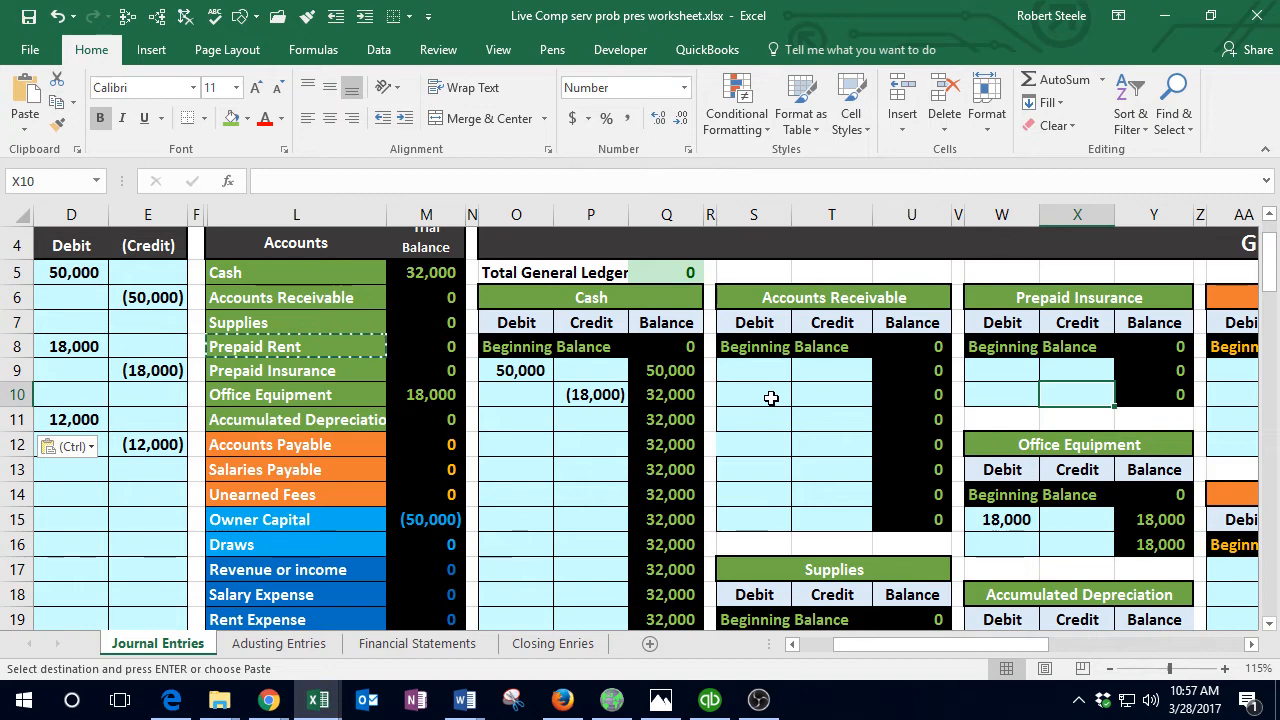
key("Down")
key("Down")
key("Down")
key("Down")
key("Down")
key("Down")
key("Down")
key("Down")
key("Down")
key("Down")
key("Down")
key("Down")
key("Down")
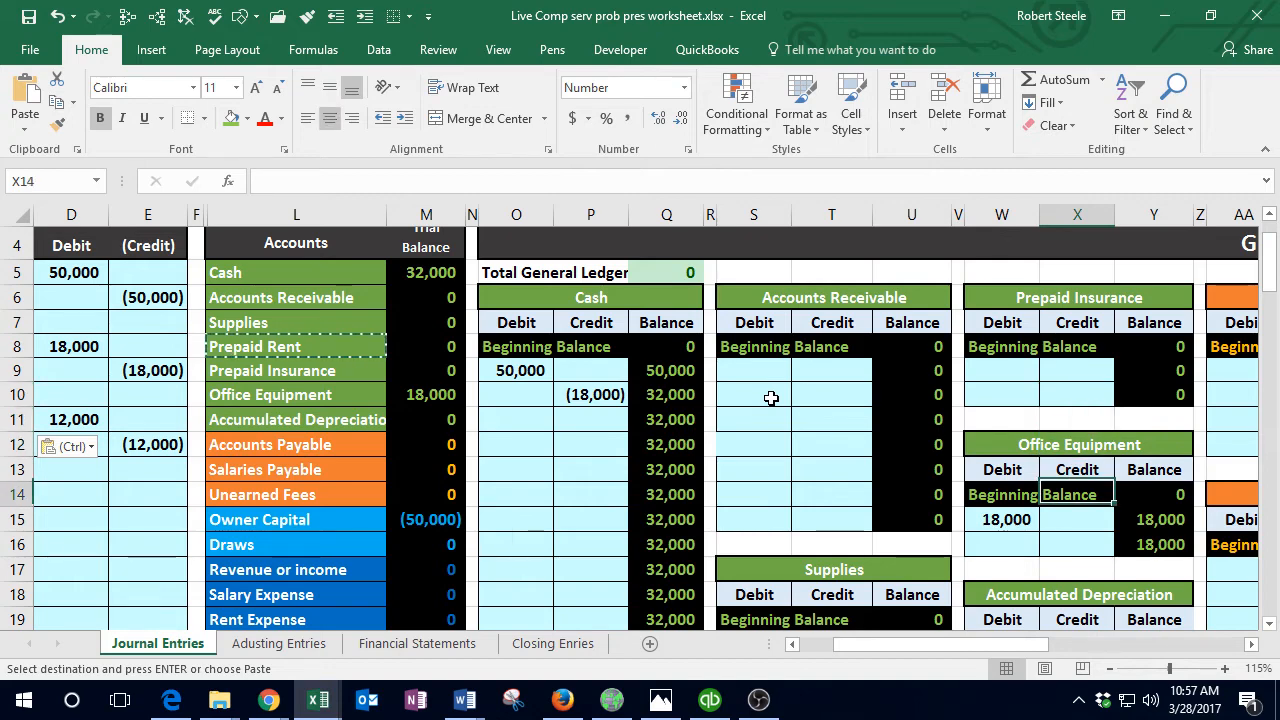
key("Down")
key("Down")
key("Down")
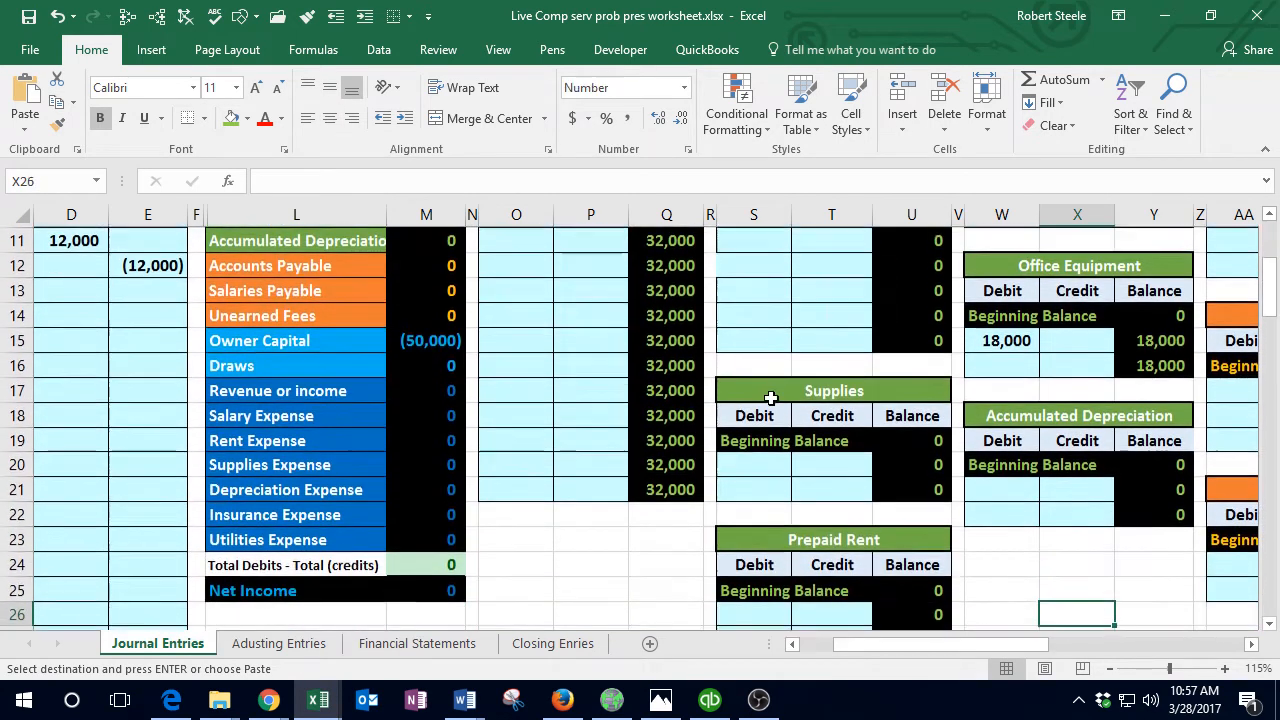
key("Left")
key("Left")
key("Left")
key("Left")
key("Left")
scroll(770, 398, "down", 2)
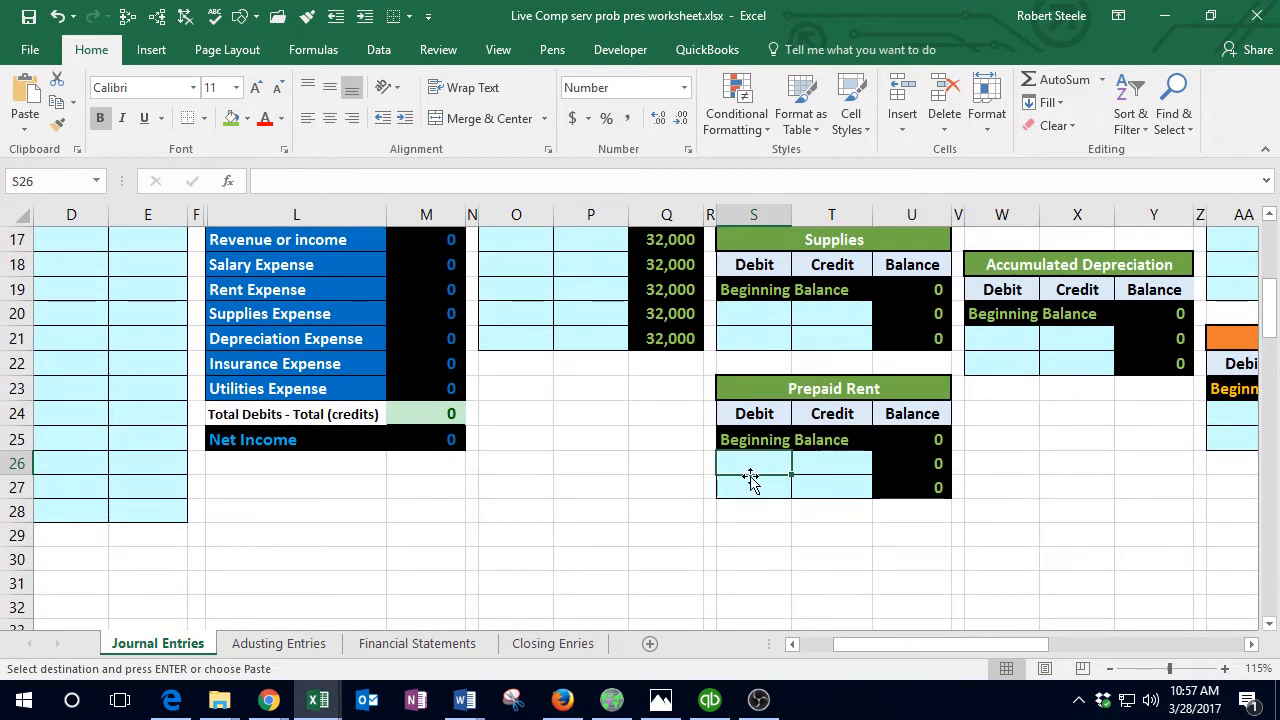
type("=")
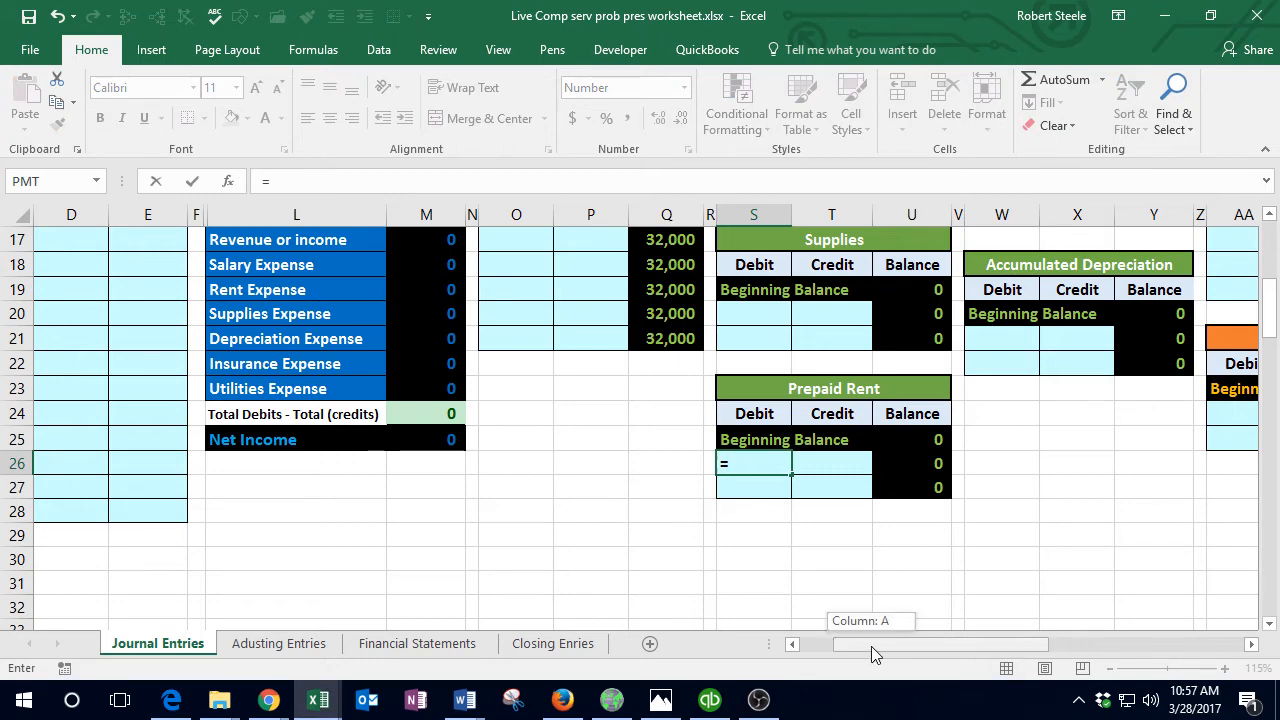
left_click_drag(871, 646, 790, 648)
scroll(280, 537, "up", 2)
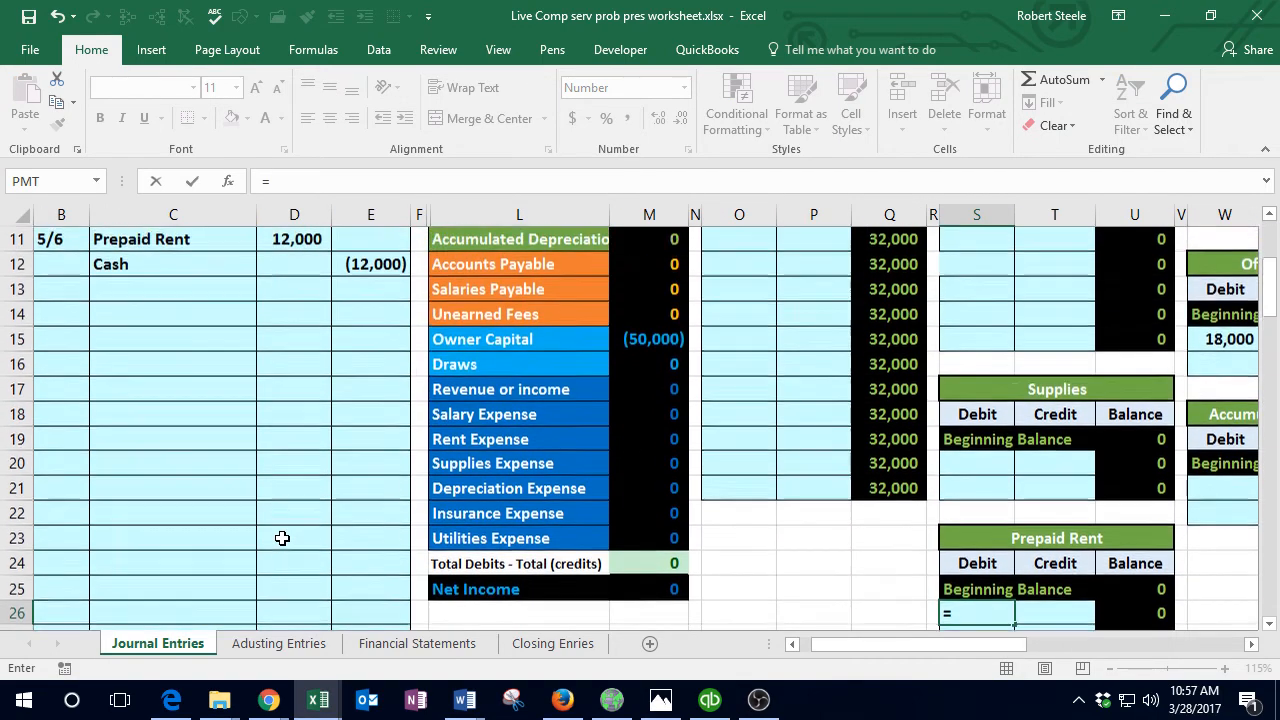
scroll(282, 538, "up", 1)
left_click(268, 316)
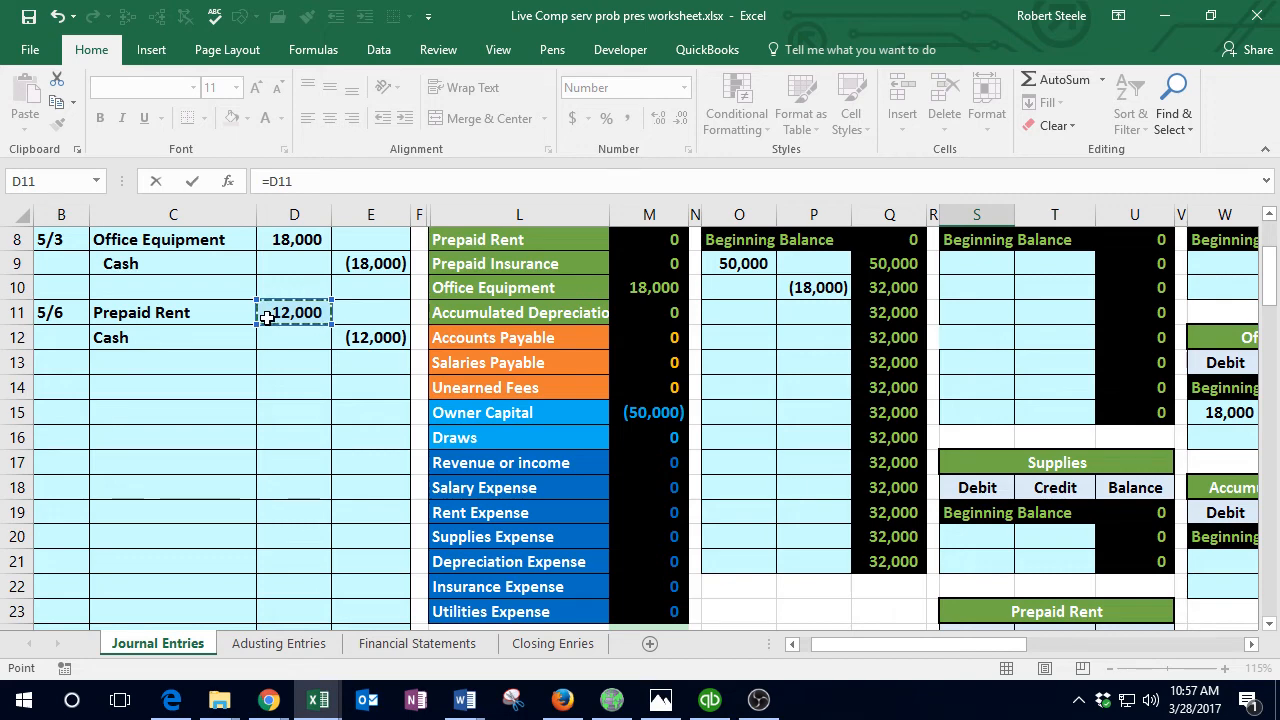
key("Return")
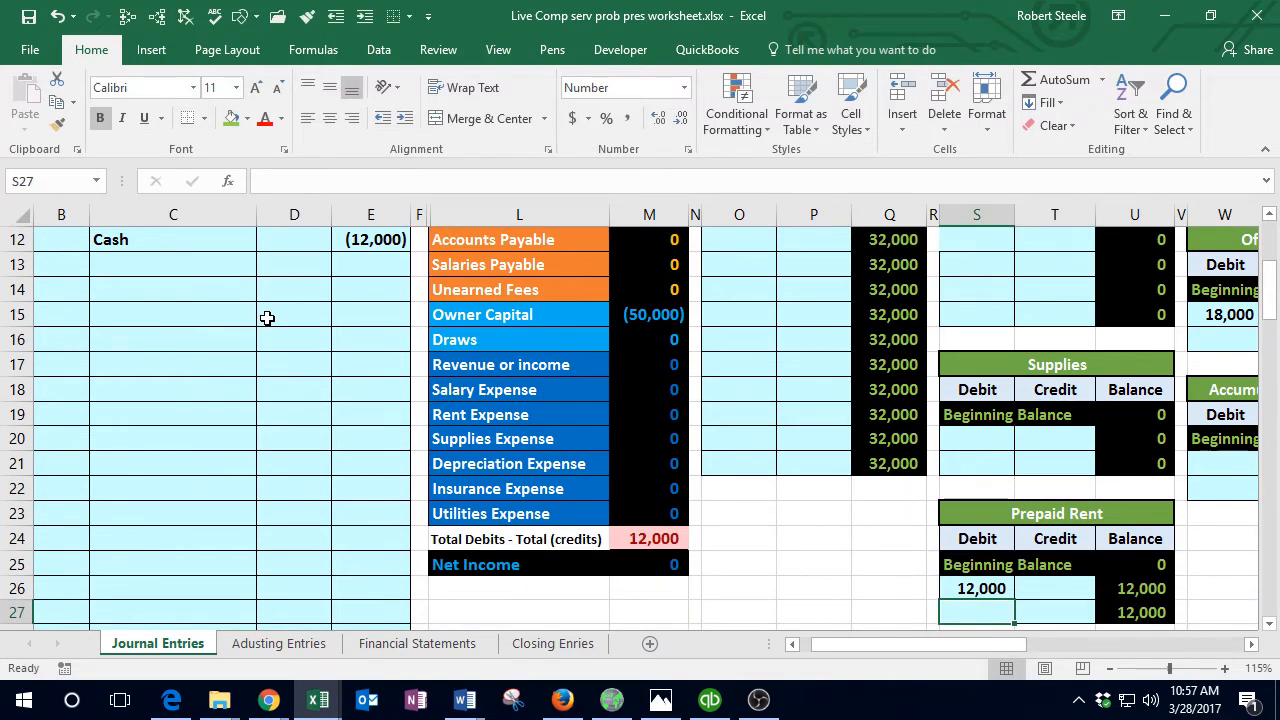
scroll(267, 317, "up", 2)
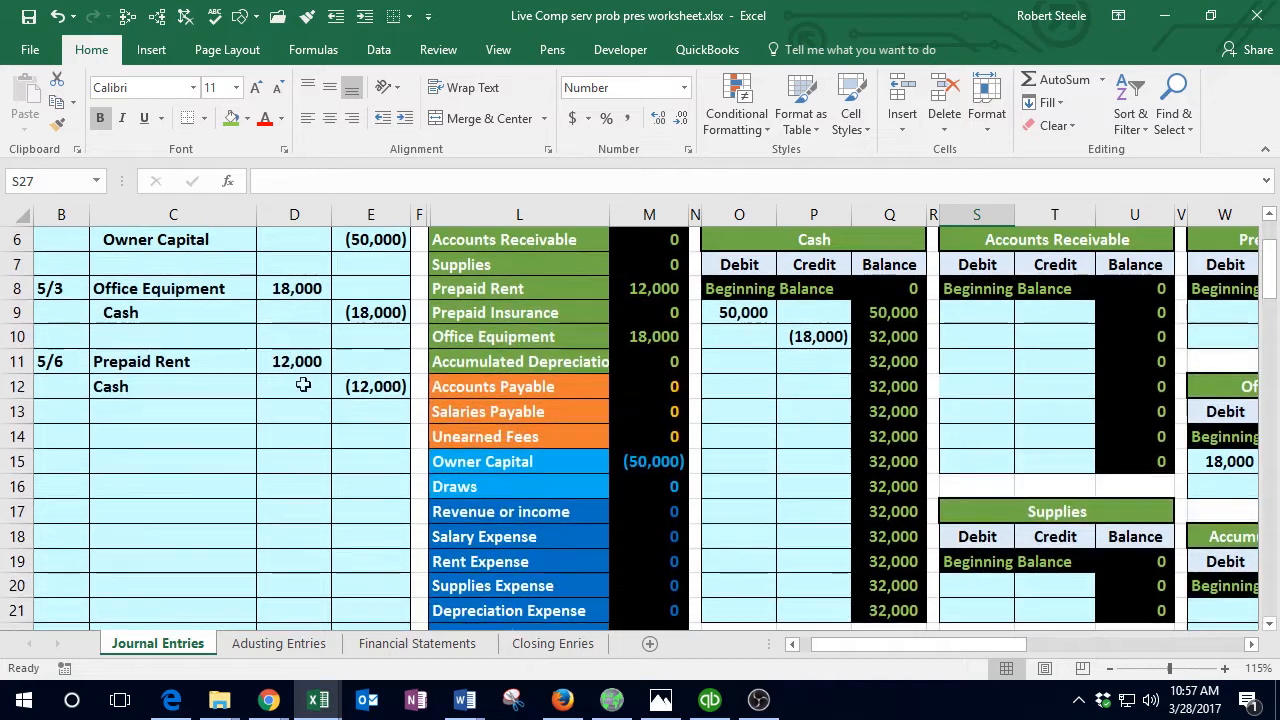
left_click(663, 288)
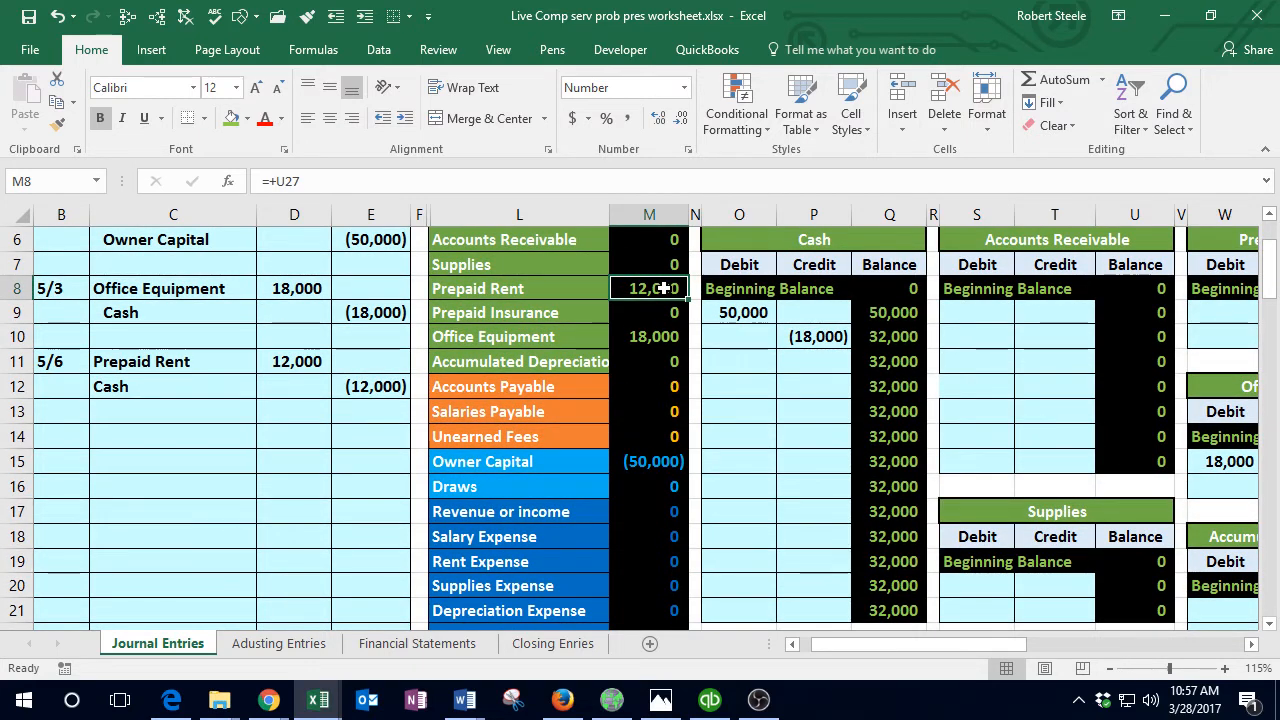
Step: Post the 5/6 Cash credit to the Cash ledger in P11 with the formula =E12 and check the running balance in Q11
left_click(381, 390)
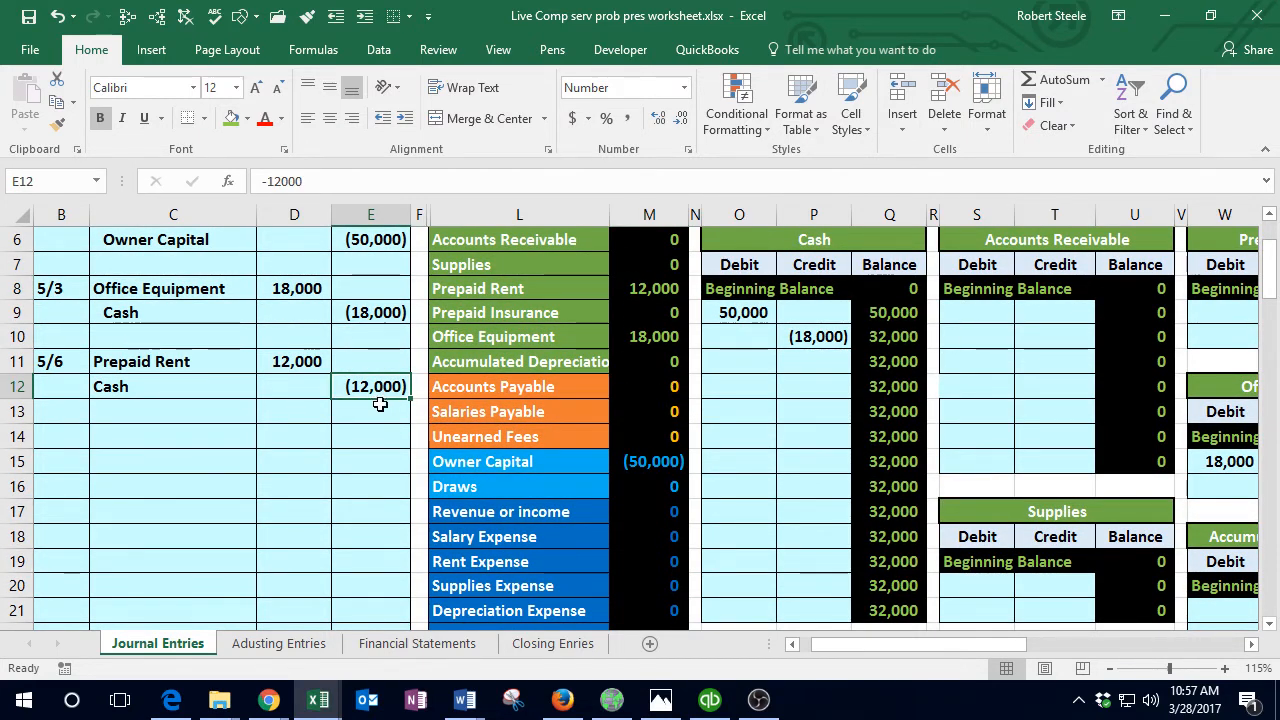
scroll(436, 422, "up", 1)
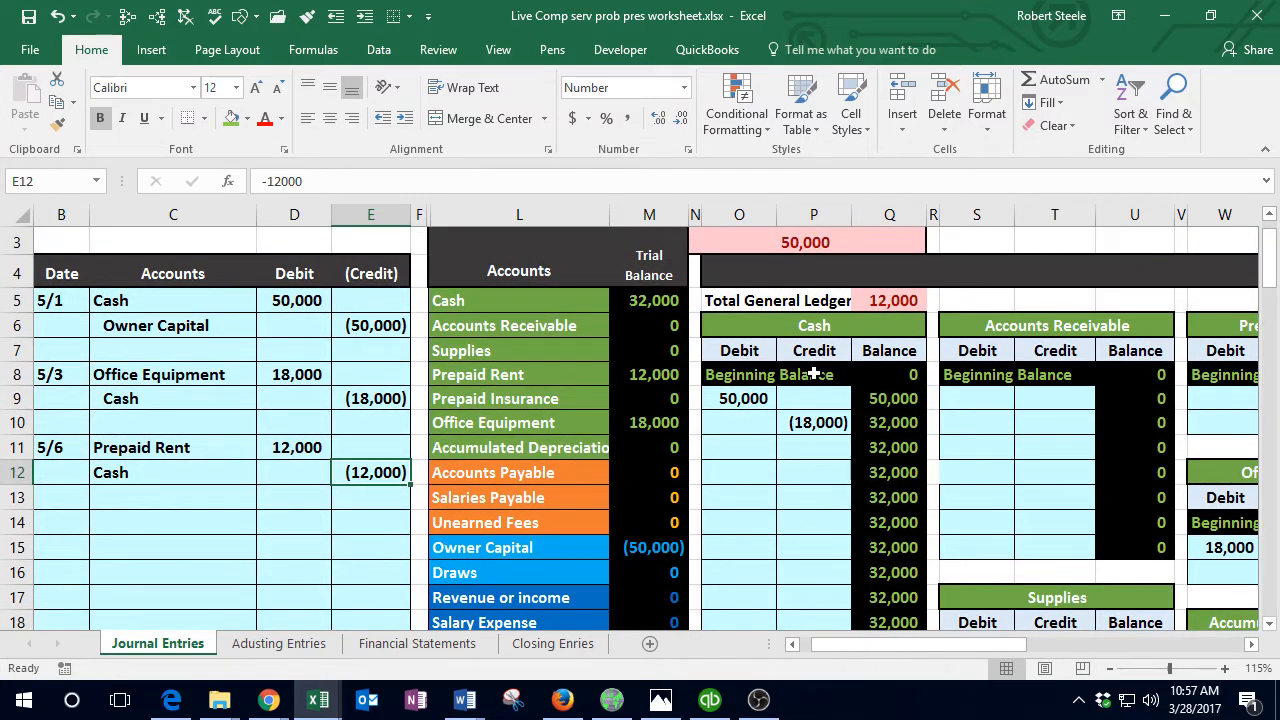
left_click(810, 449)
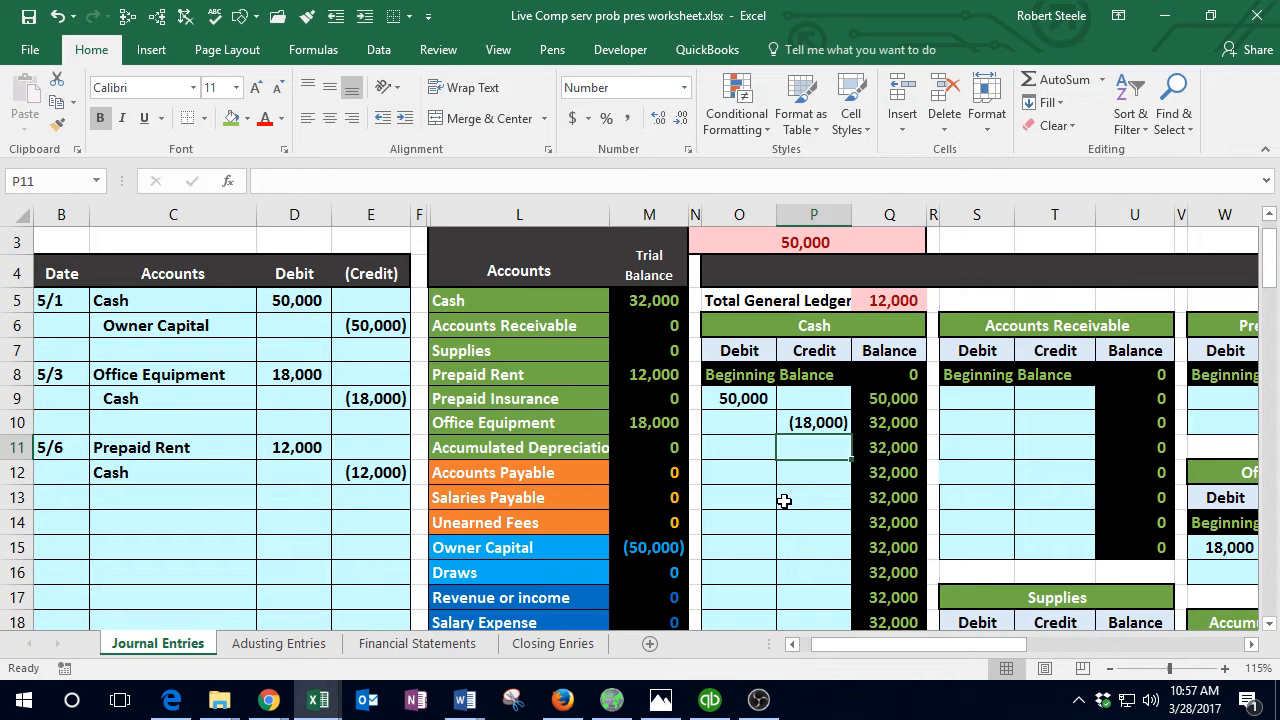
type("=")
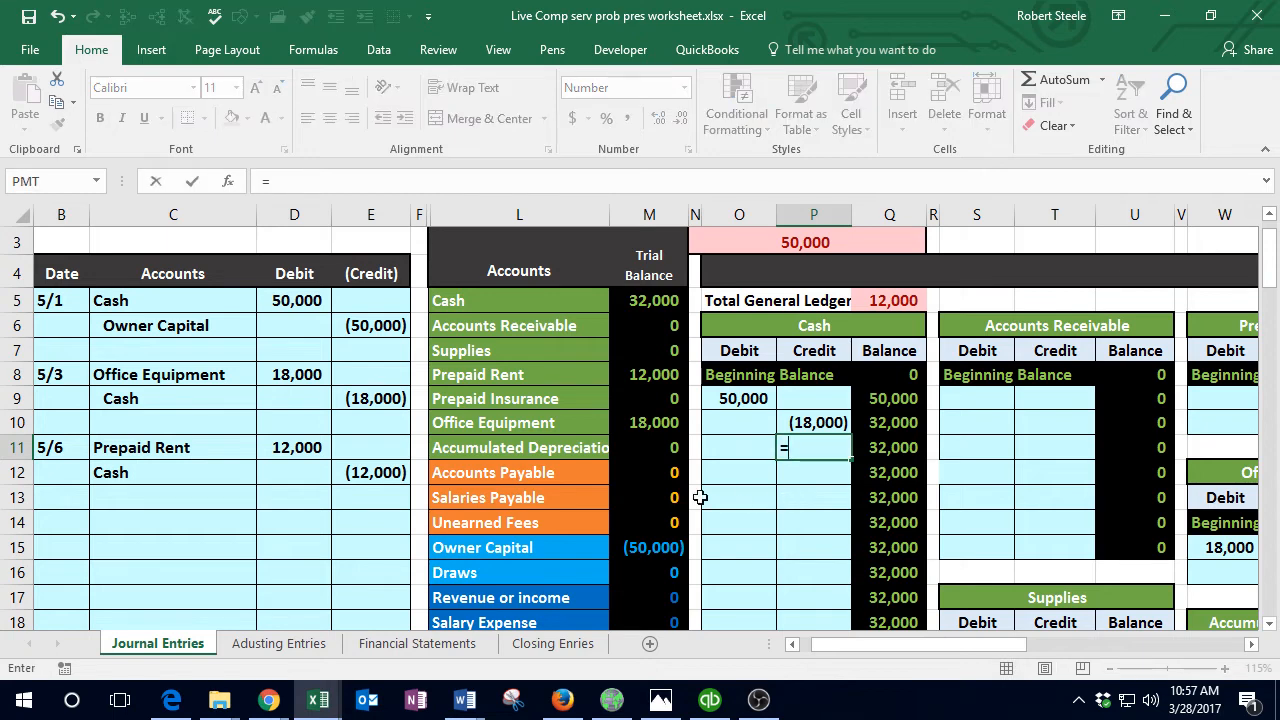
left_click(366, 475)
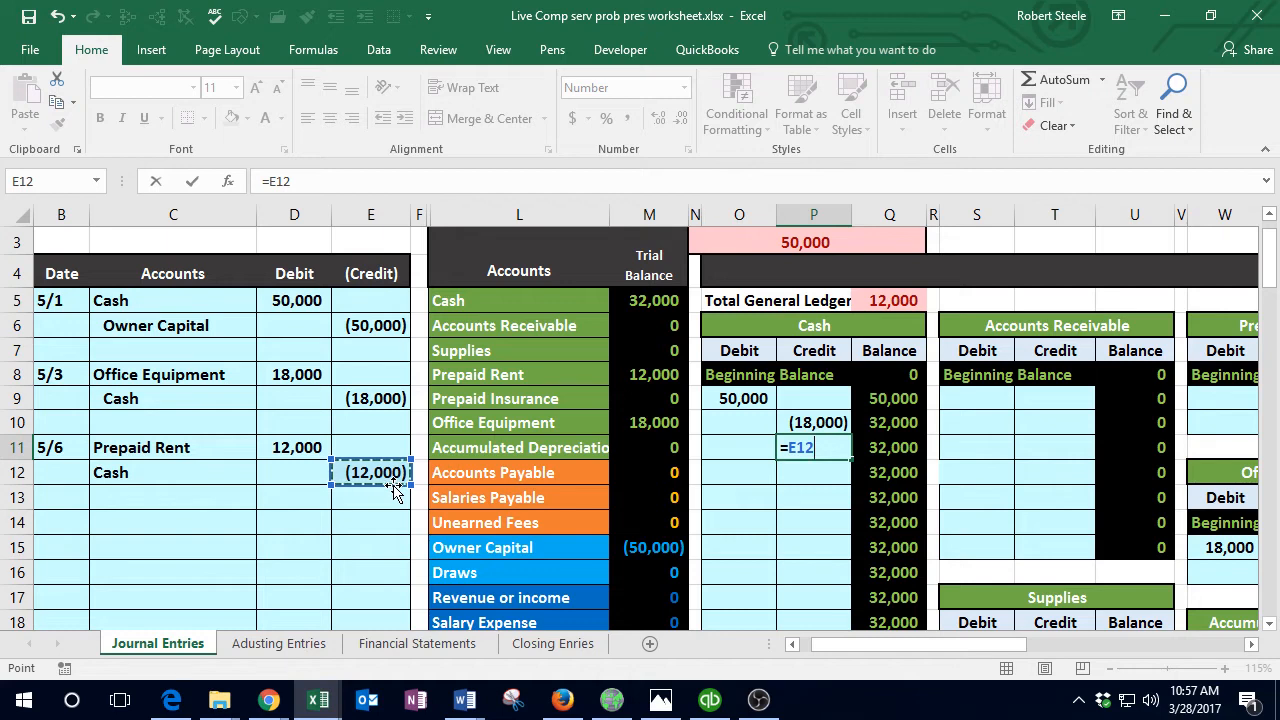
key("Return")
left_click(893, 424)
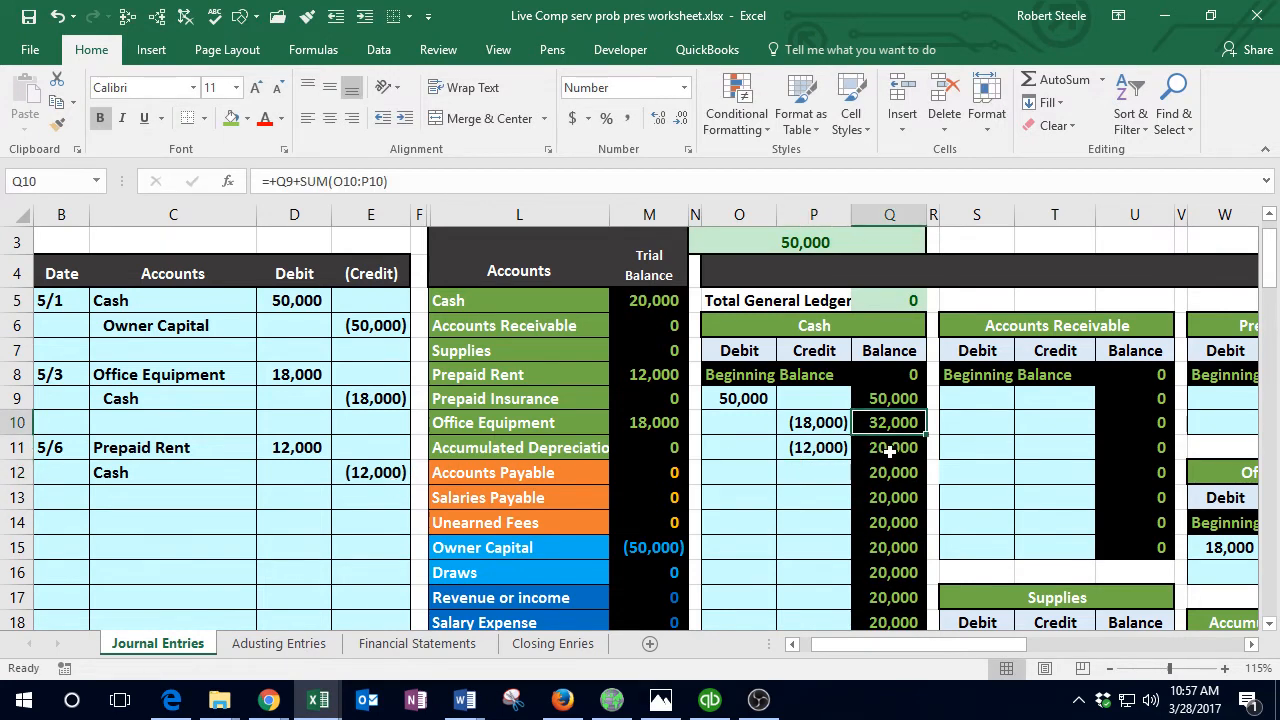
key("Down")
key("Left")
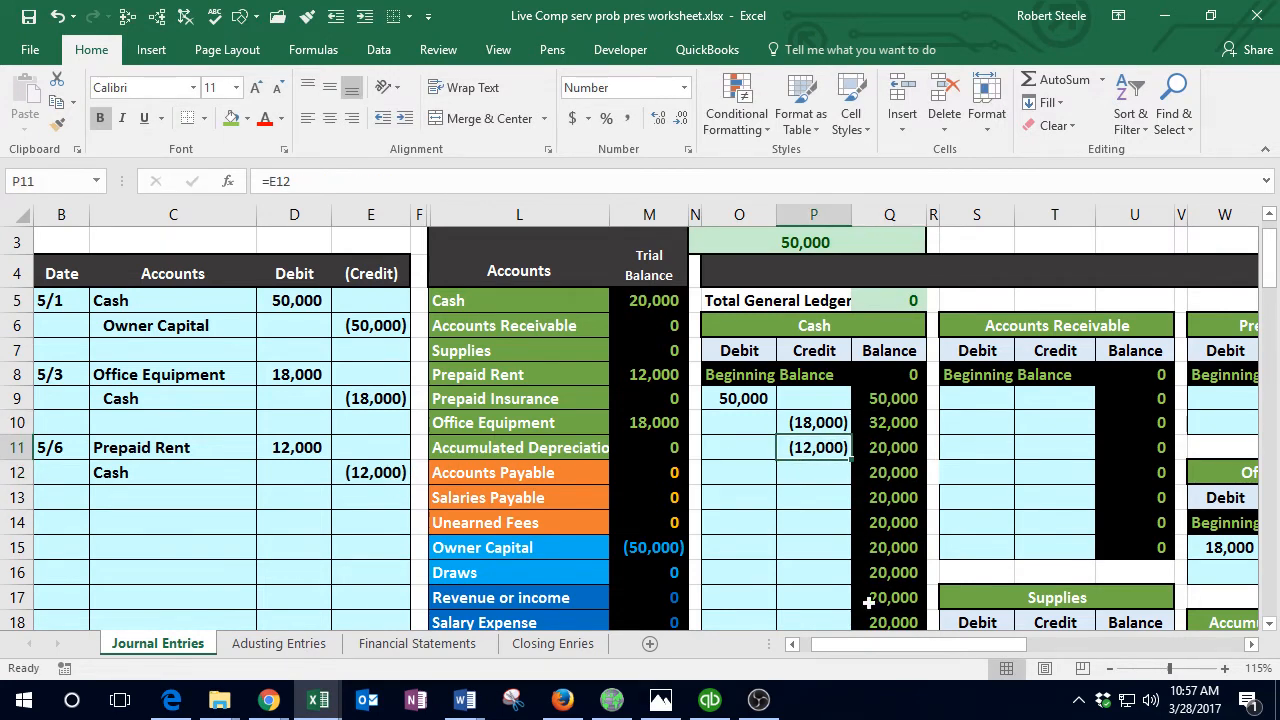
key("Right")
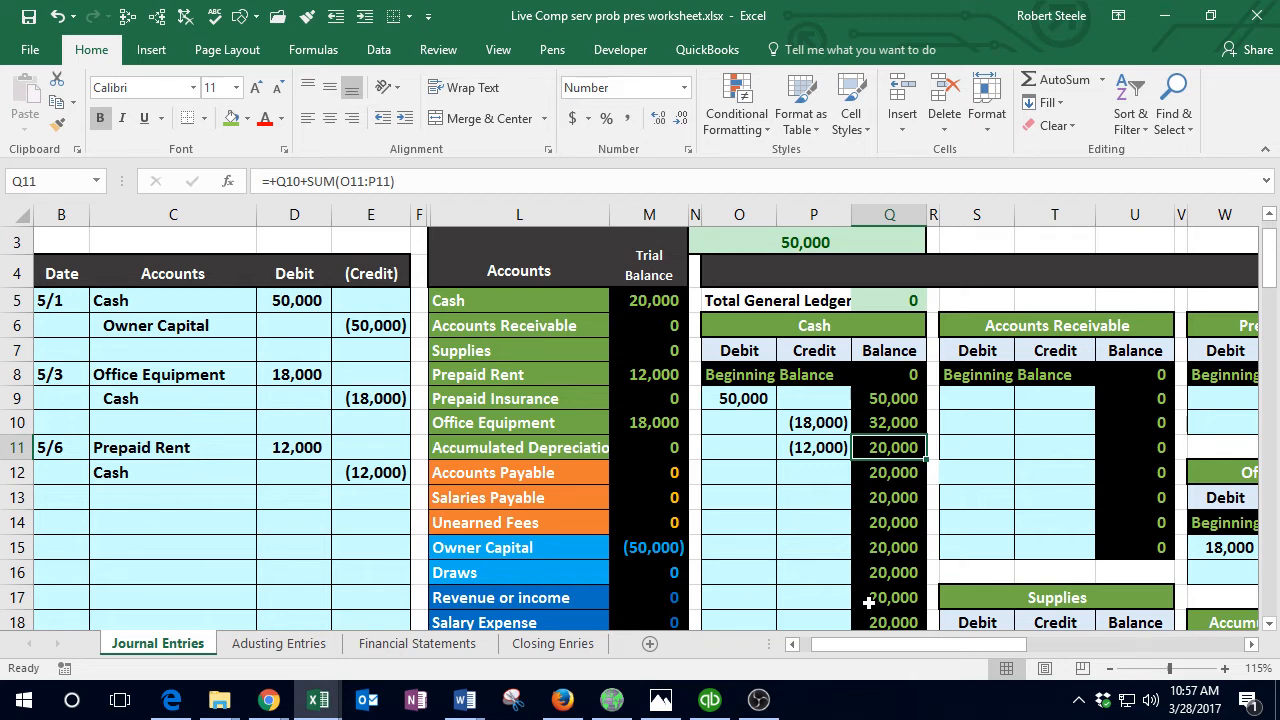
Step: Switch to QuickBooks and start a new entry dated 05/06/2017 with number 1002 in the Cash - Checking register
left_click(712, 706)
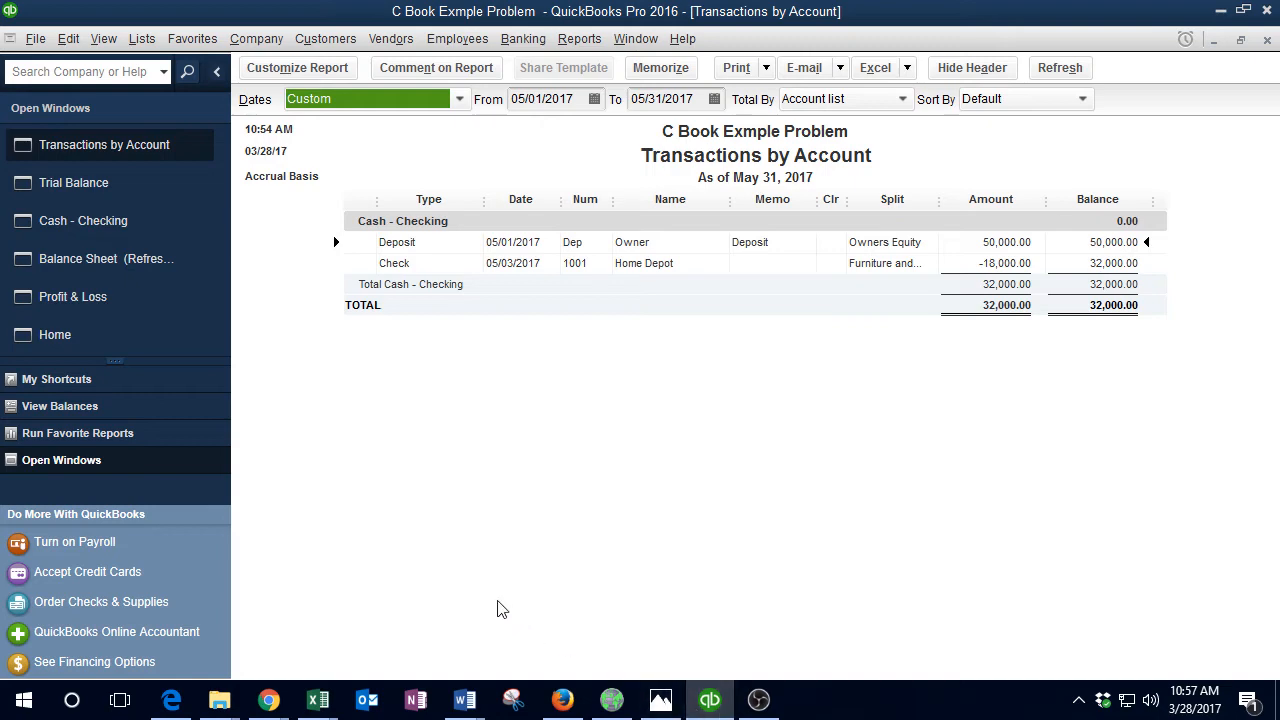
left_click(114, 226)
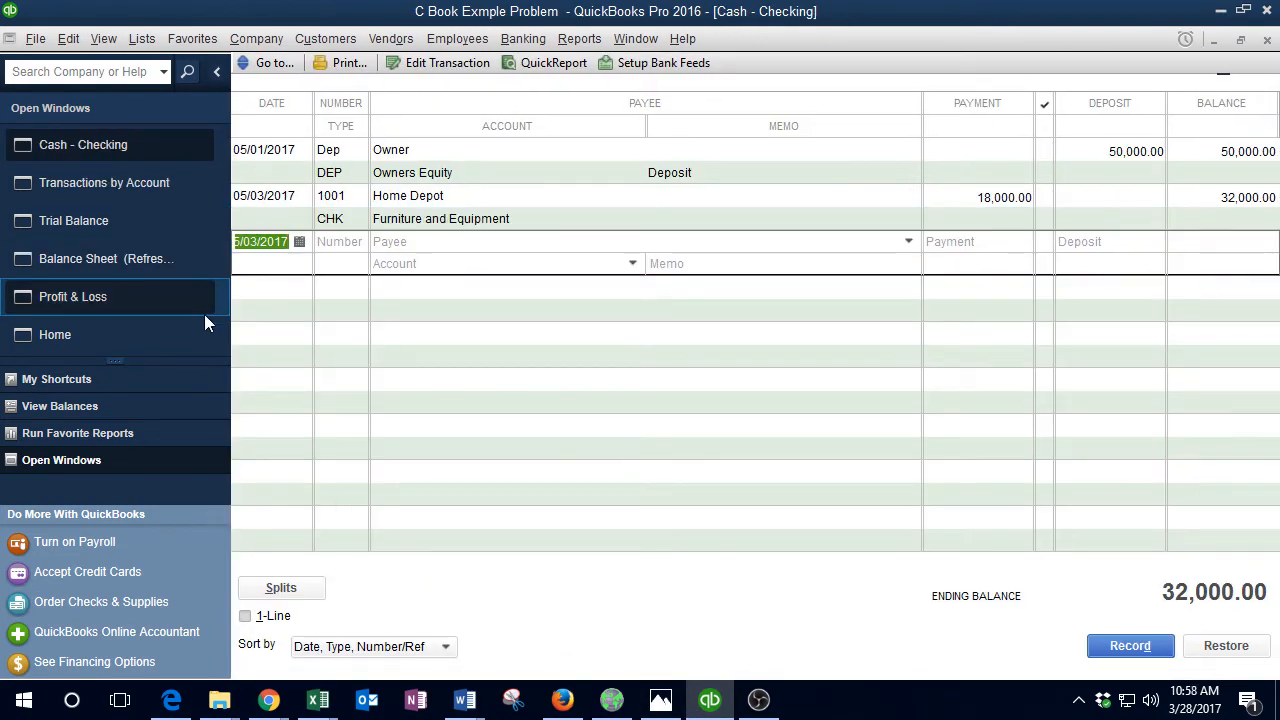
key("plus")
key("plus")
key("Tab")
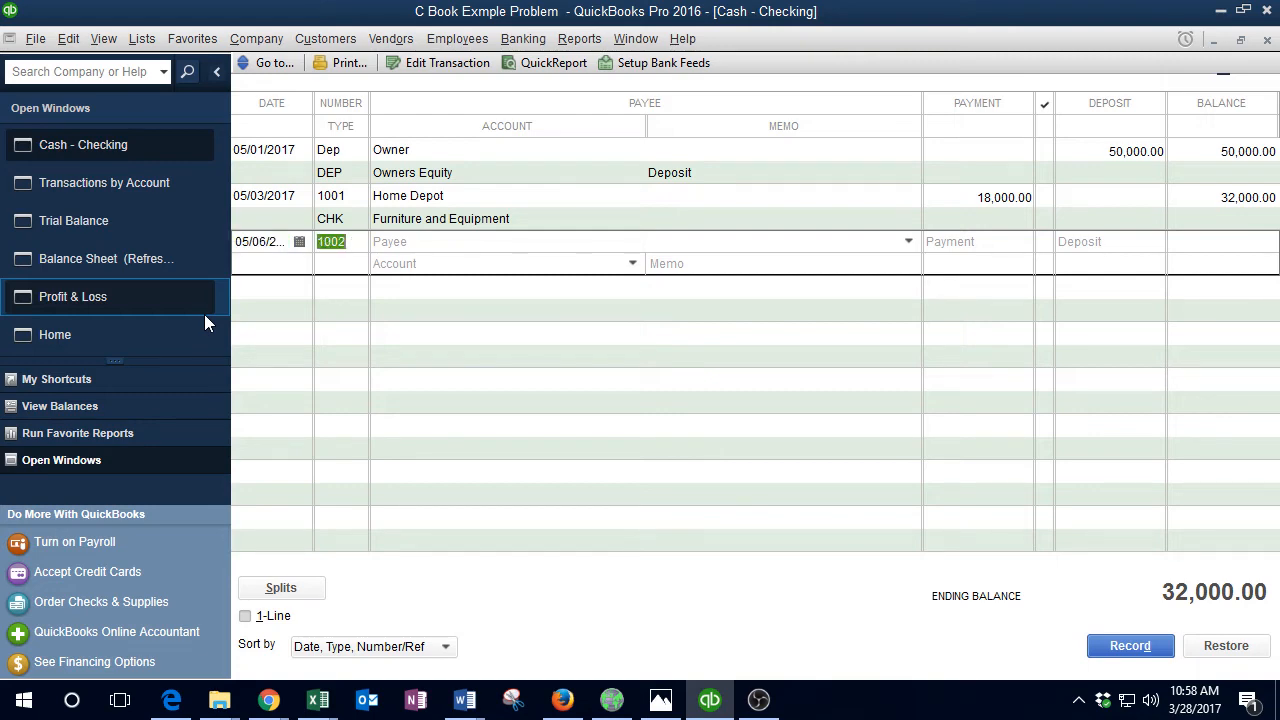
key("Tab")
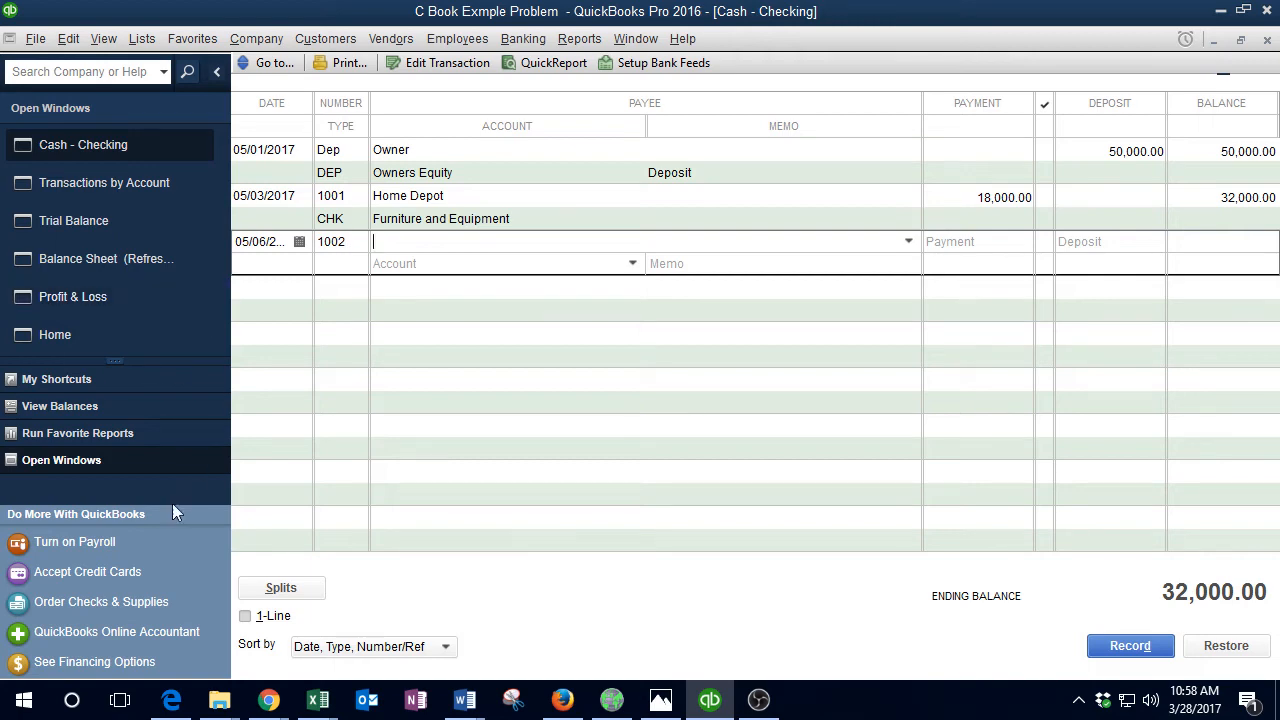
Step: Copy Best Rentals Co. from the rent description in B4 of Data.xlsx and paste it as the payee of entry 1002 in QuickBooks
left_click(318, 700)
left_click(210, 615)
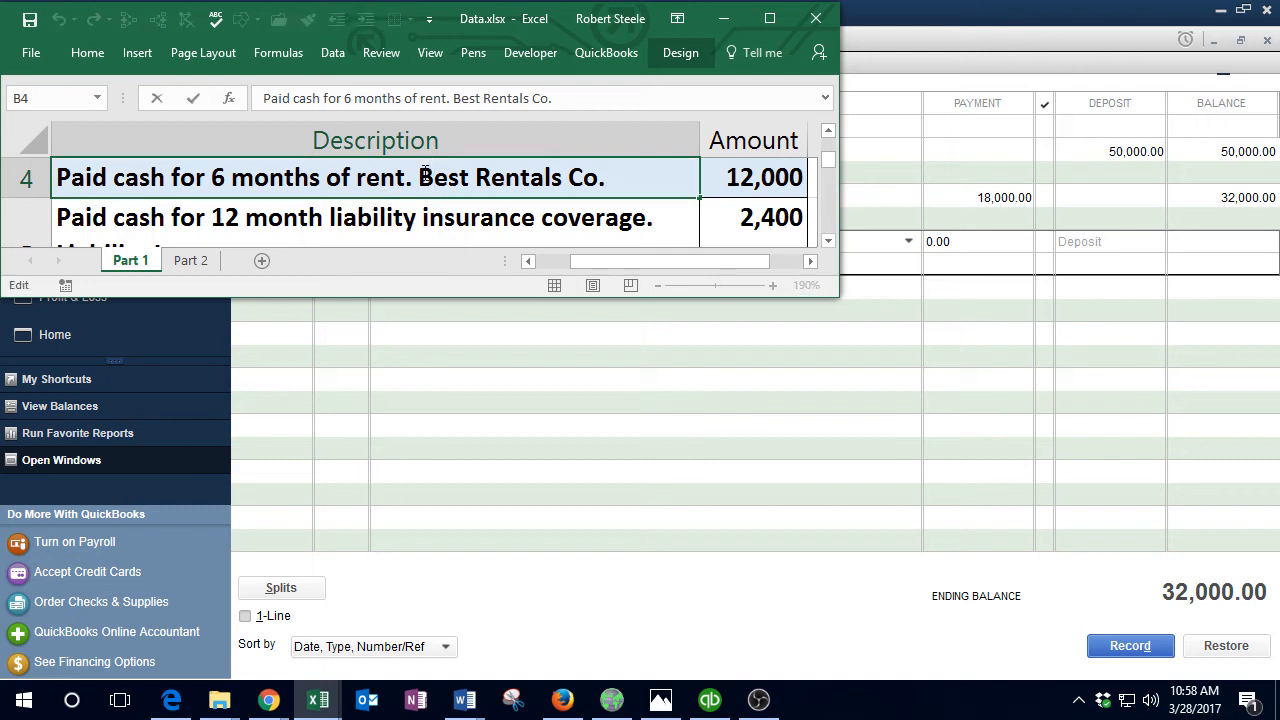
left_click_drag(420, 177, 625, 194)
key("ctrl+c")
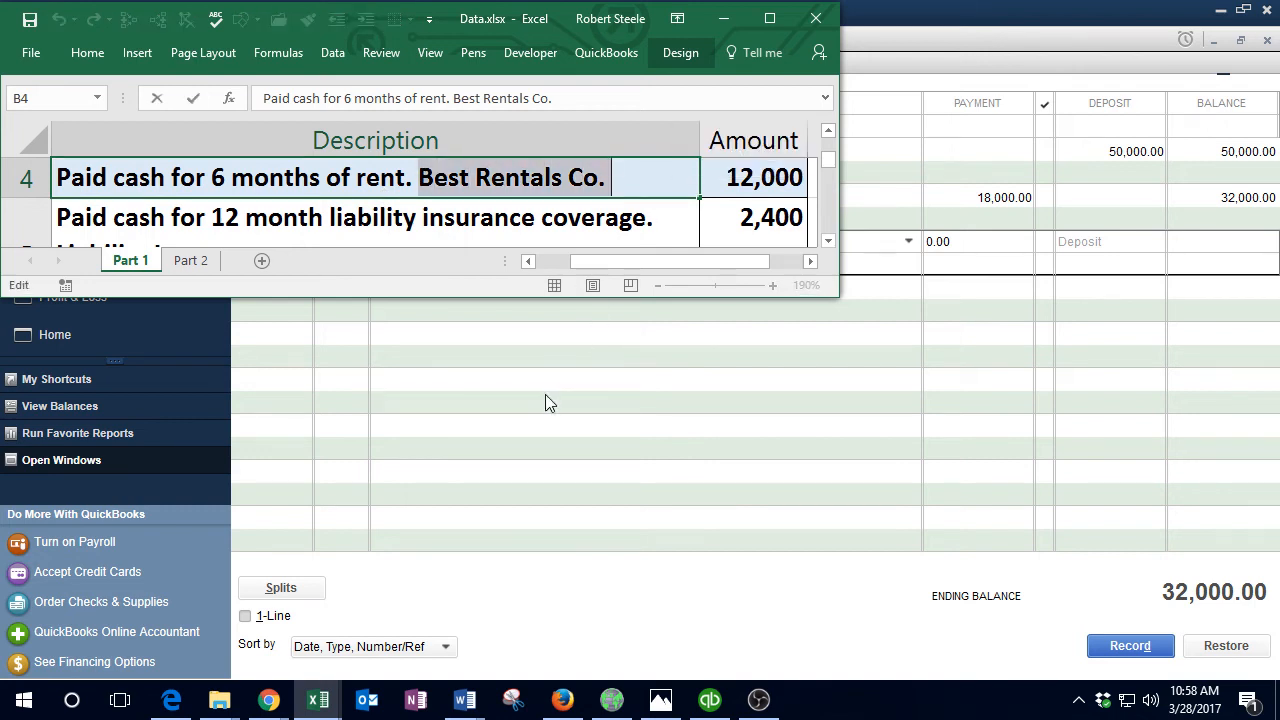
left_click(545, 394)
key("ctrl+v")
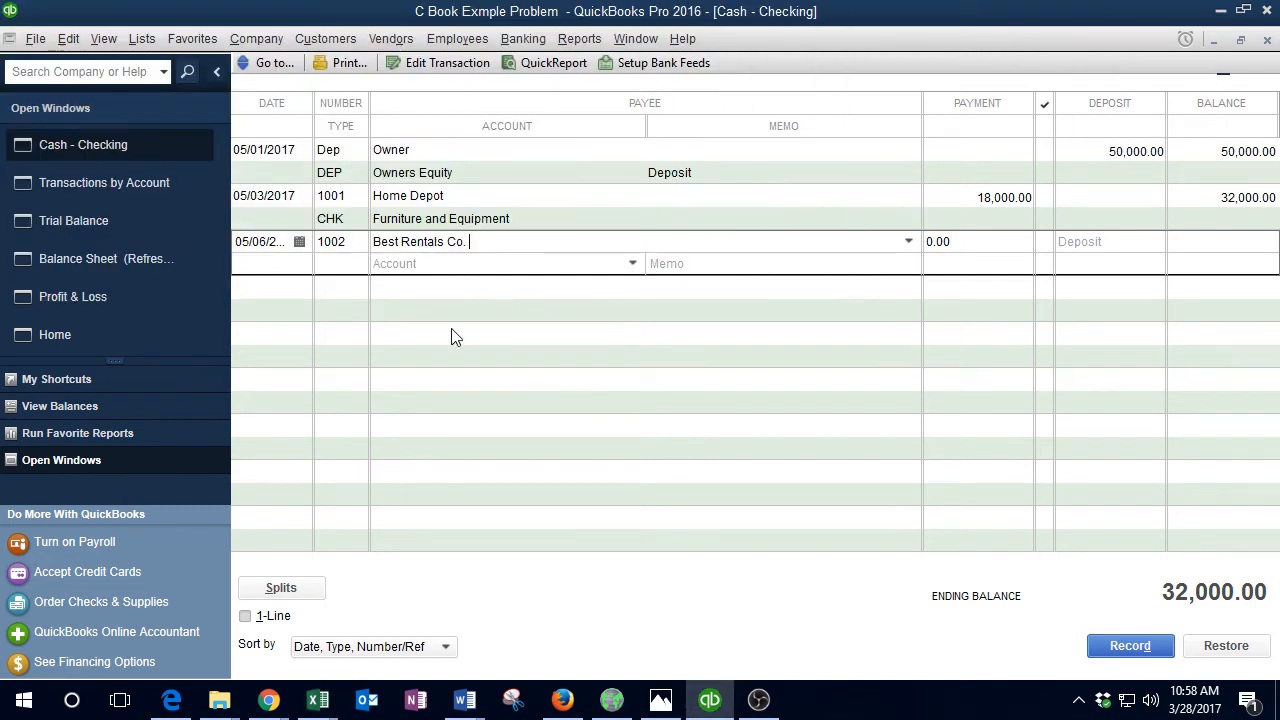
Step: Quick-add Best Rentals Co. as a vendor and set the payment amount to 12000
key("Tab")
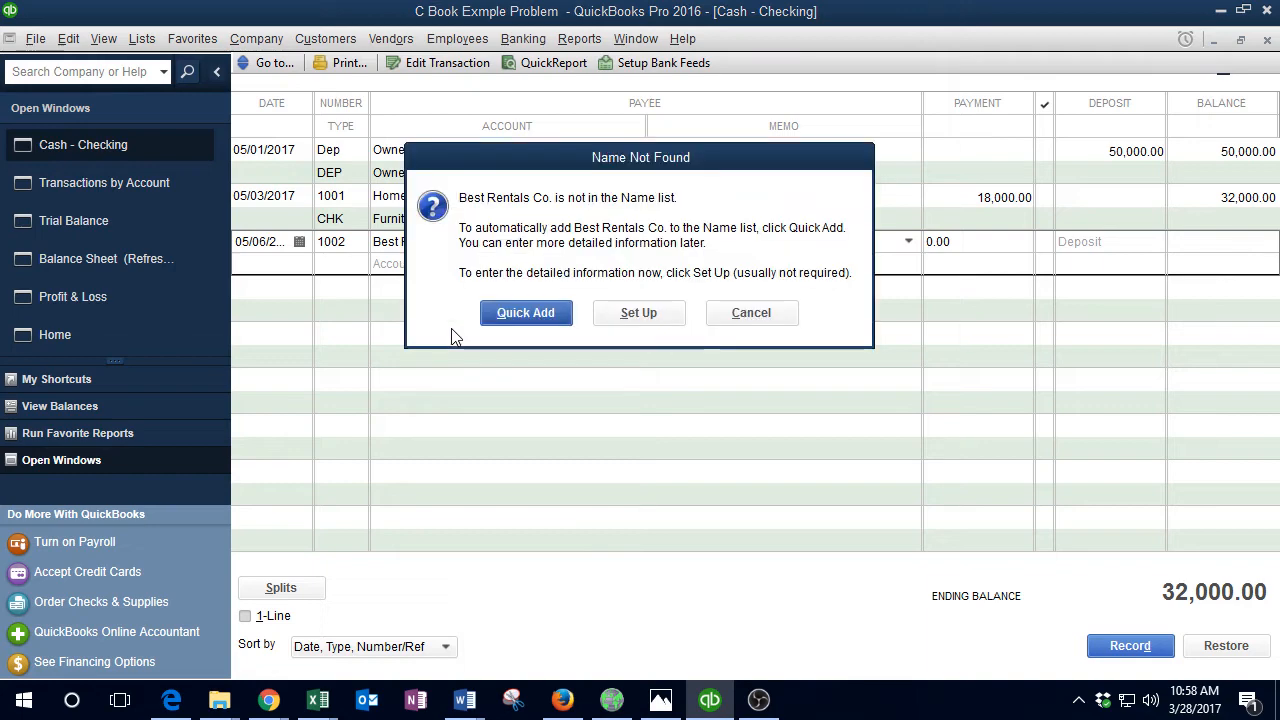
left_click(525, 316)
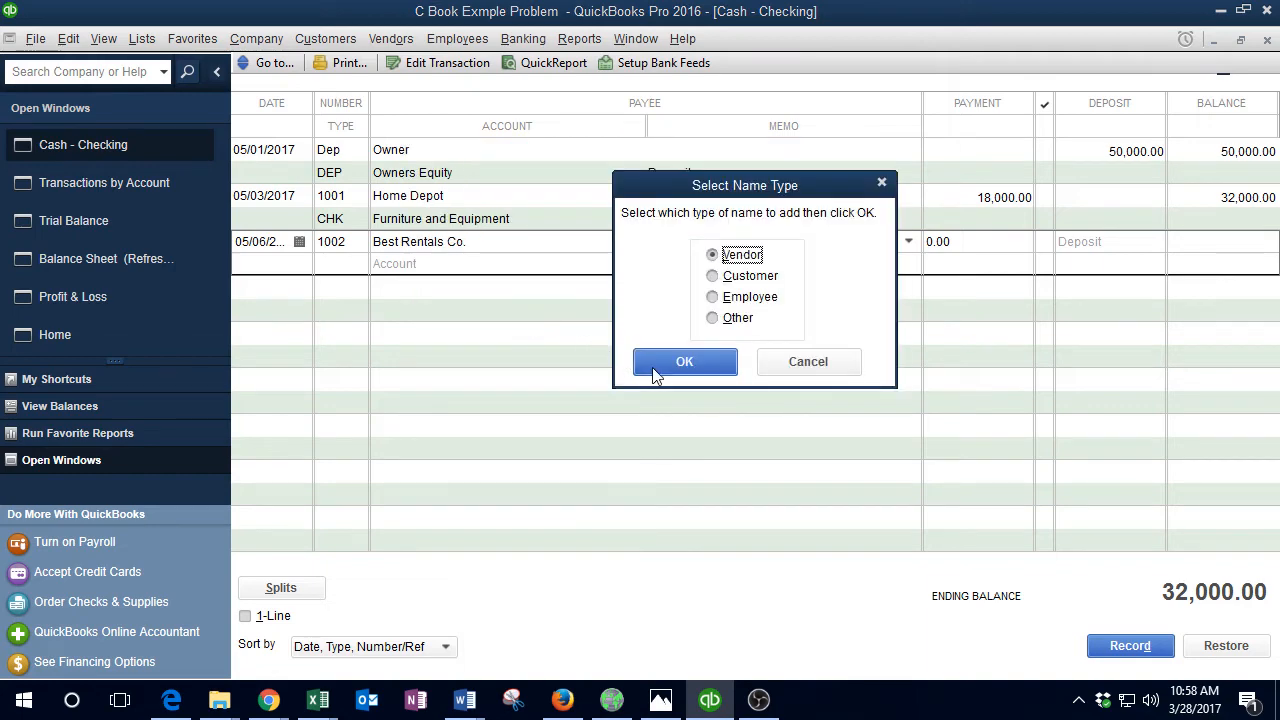
left_click(655, 370)
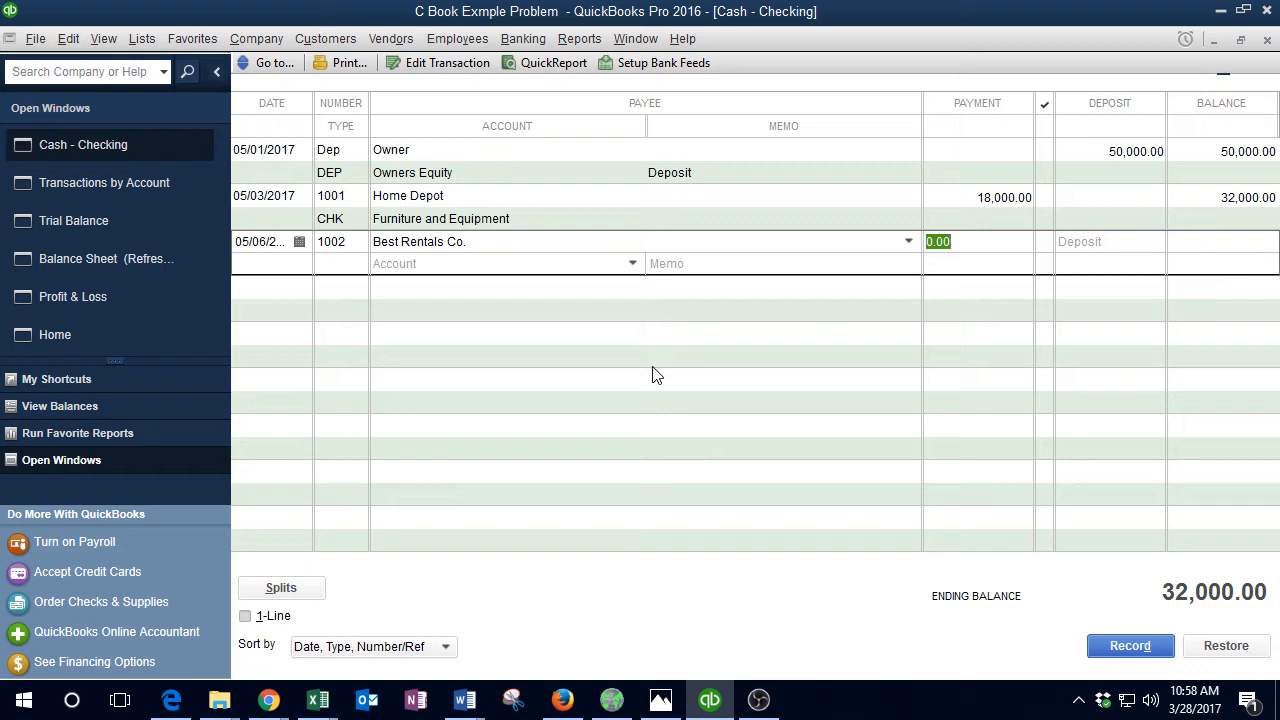
type("12000")
key("Tab")
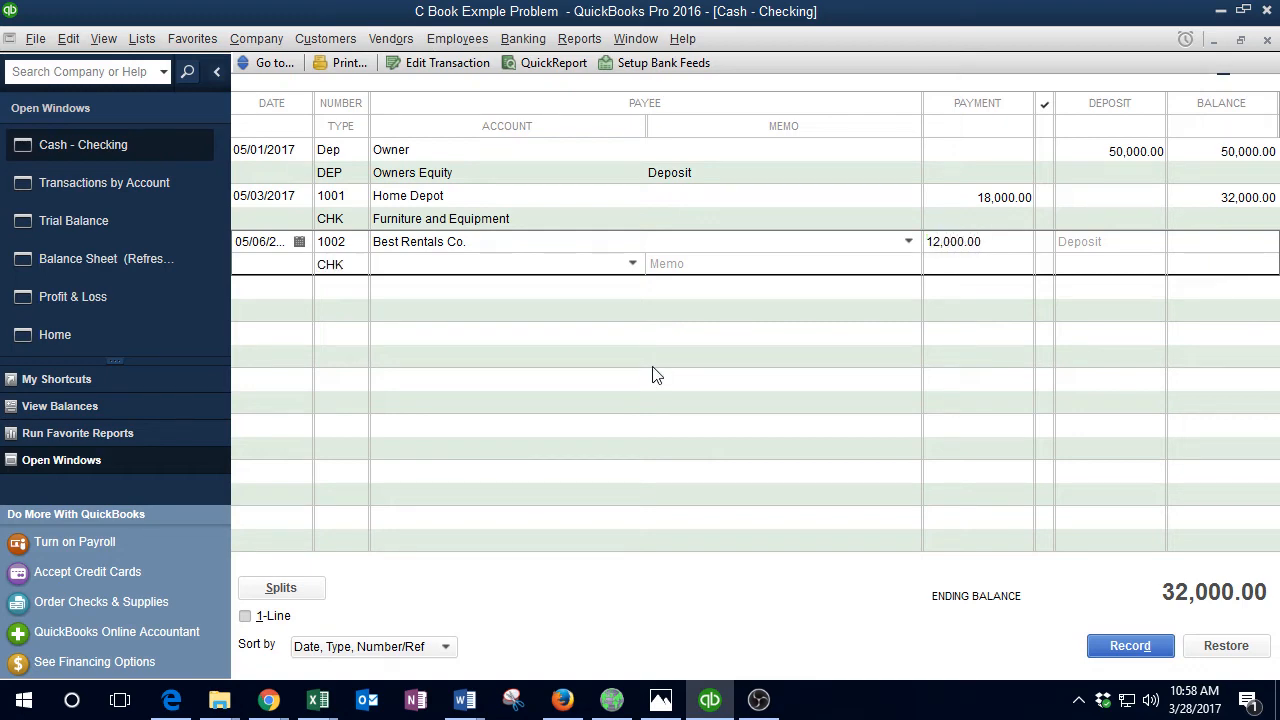
Step: Set up Prepaied Rent as a new Other Current Asset account for check 1002 and record the transaction
left_click(632, 264)
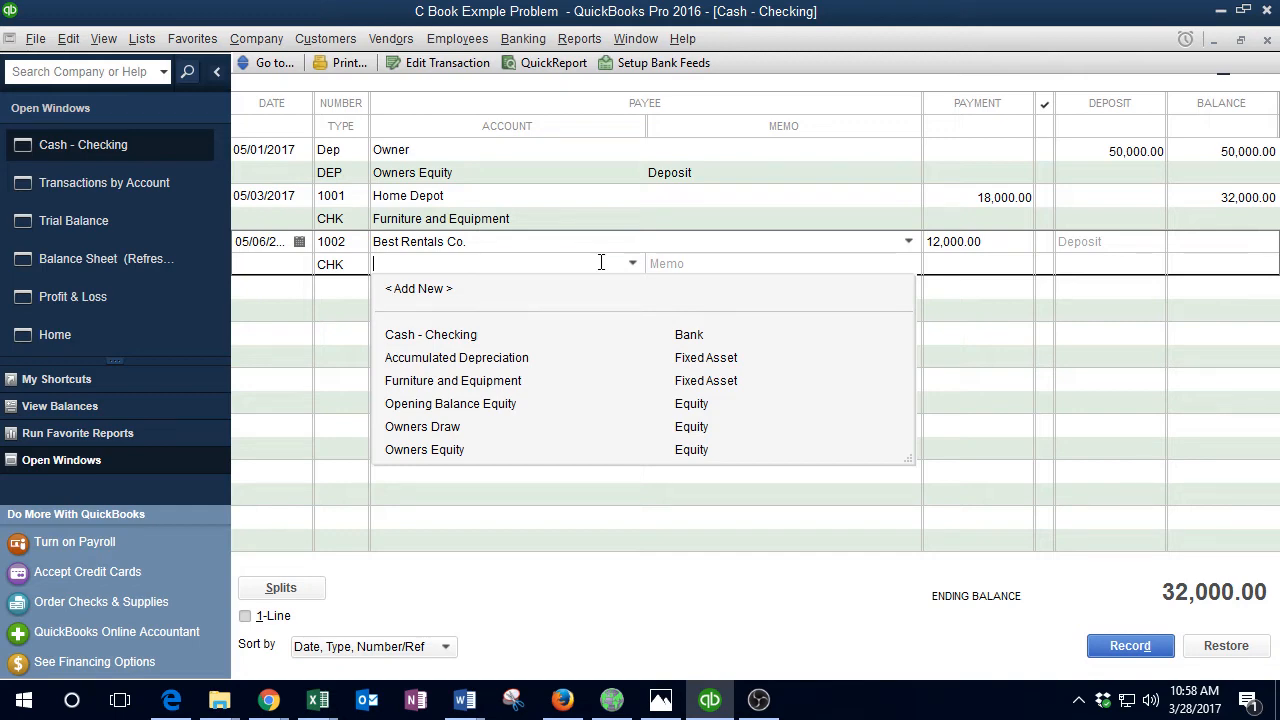
type("Prepaied Rent")
key("Tab")
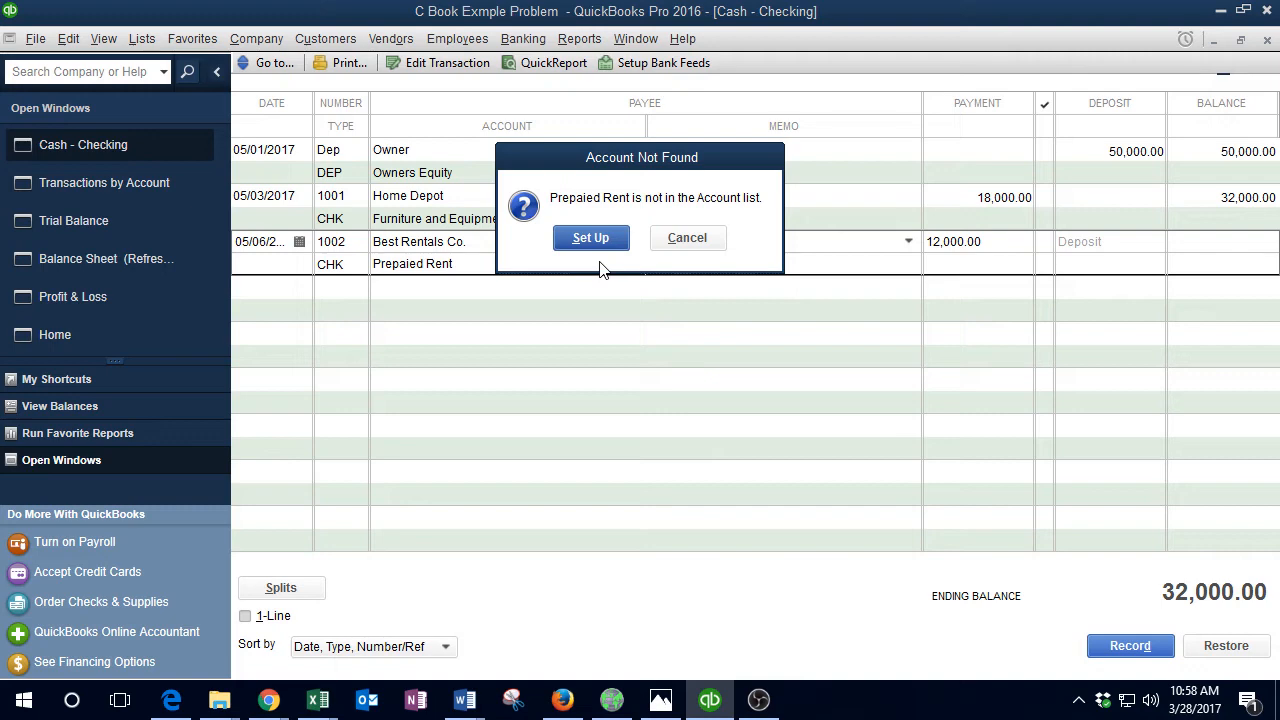
key("Return")
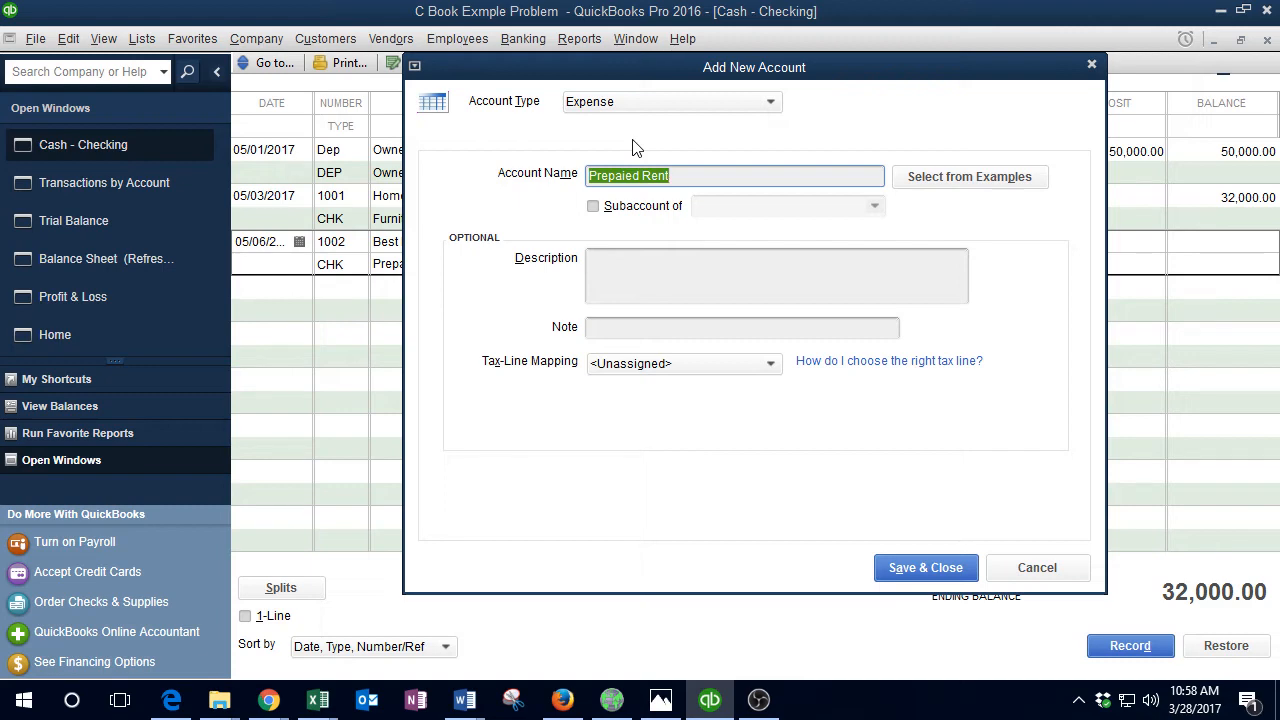
left_click(702, 104)
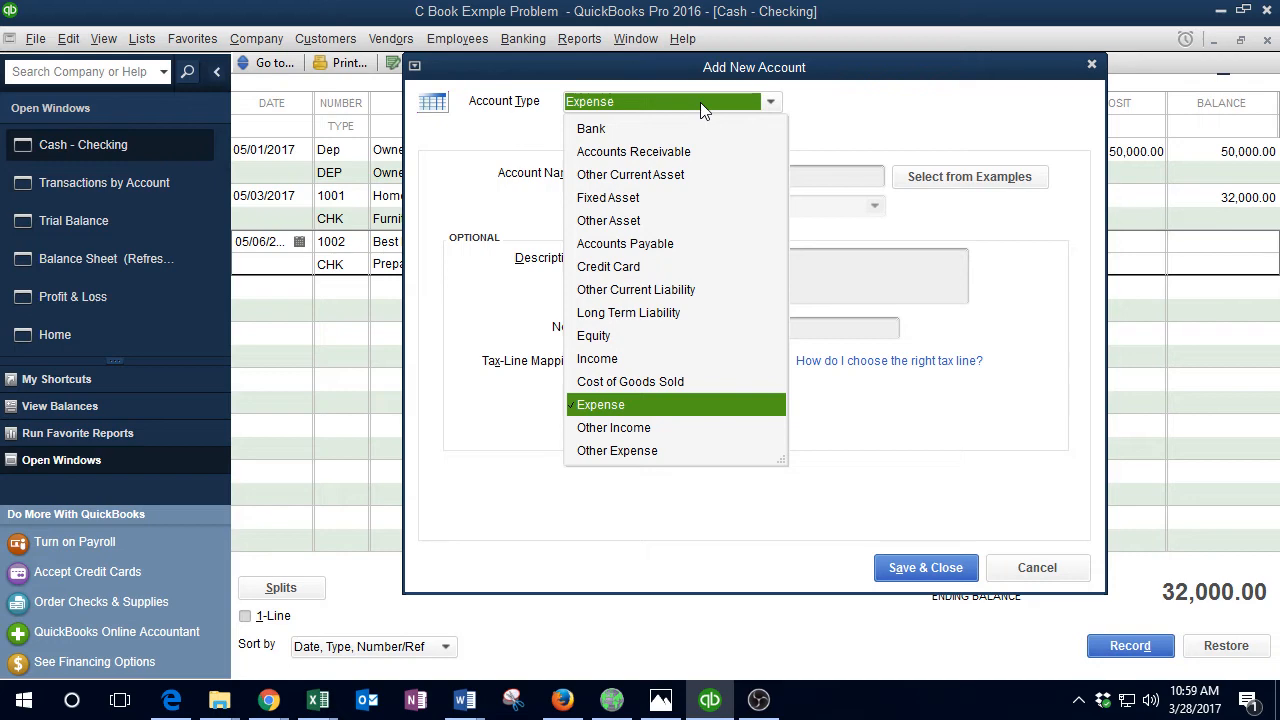
left_click(663, 182)
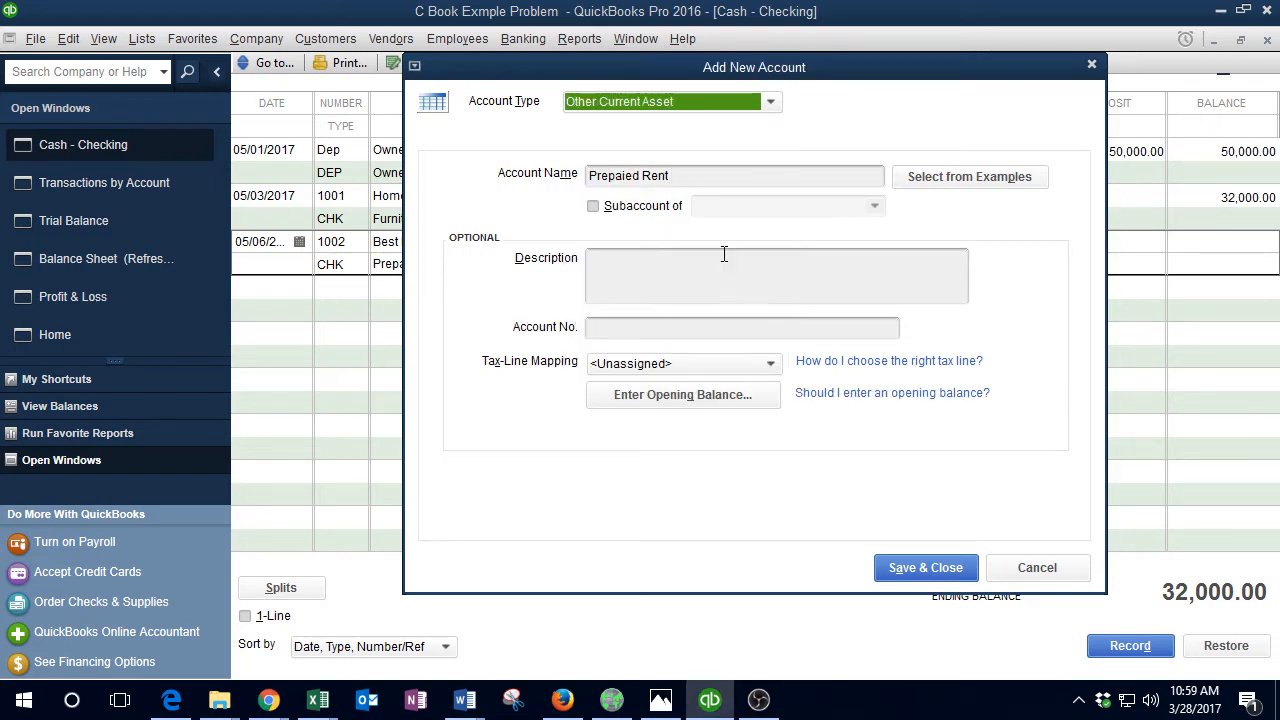
left_click(906, 572)
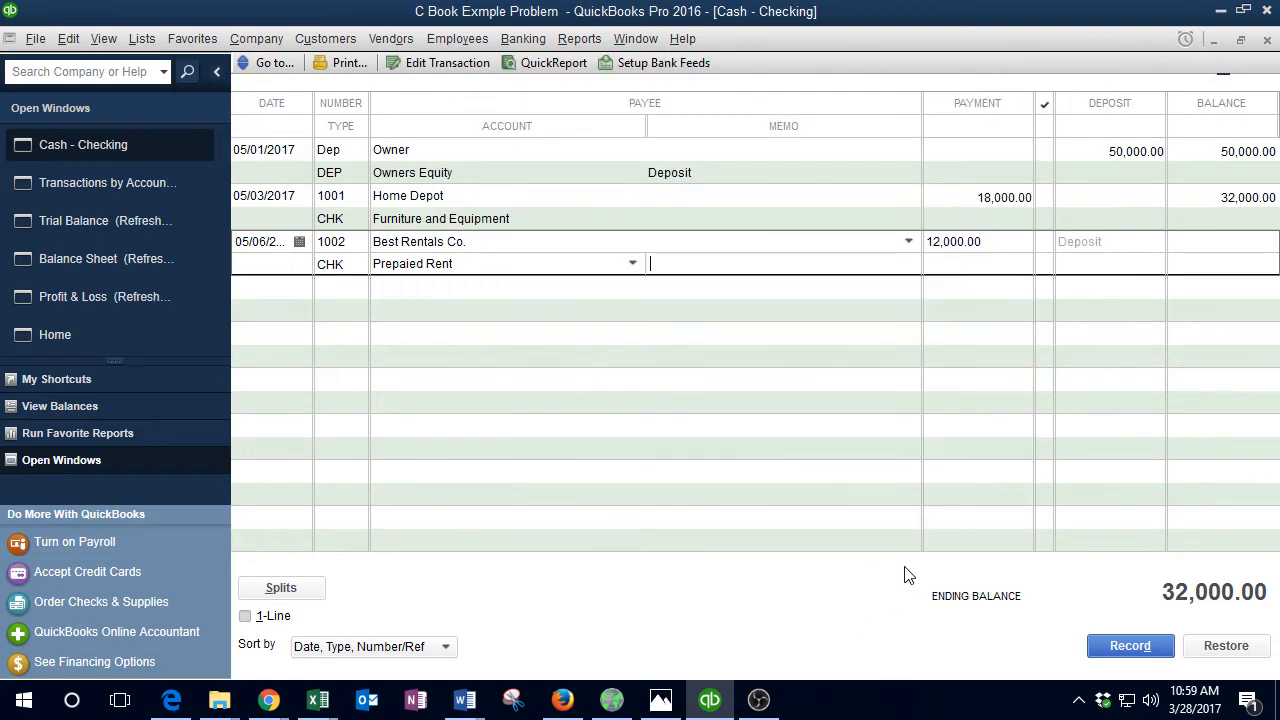
key("Return")
key("Return")
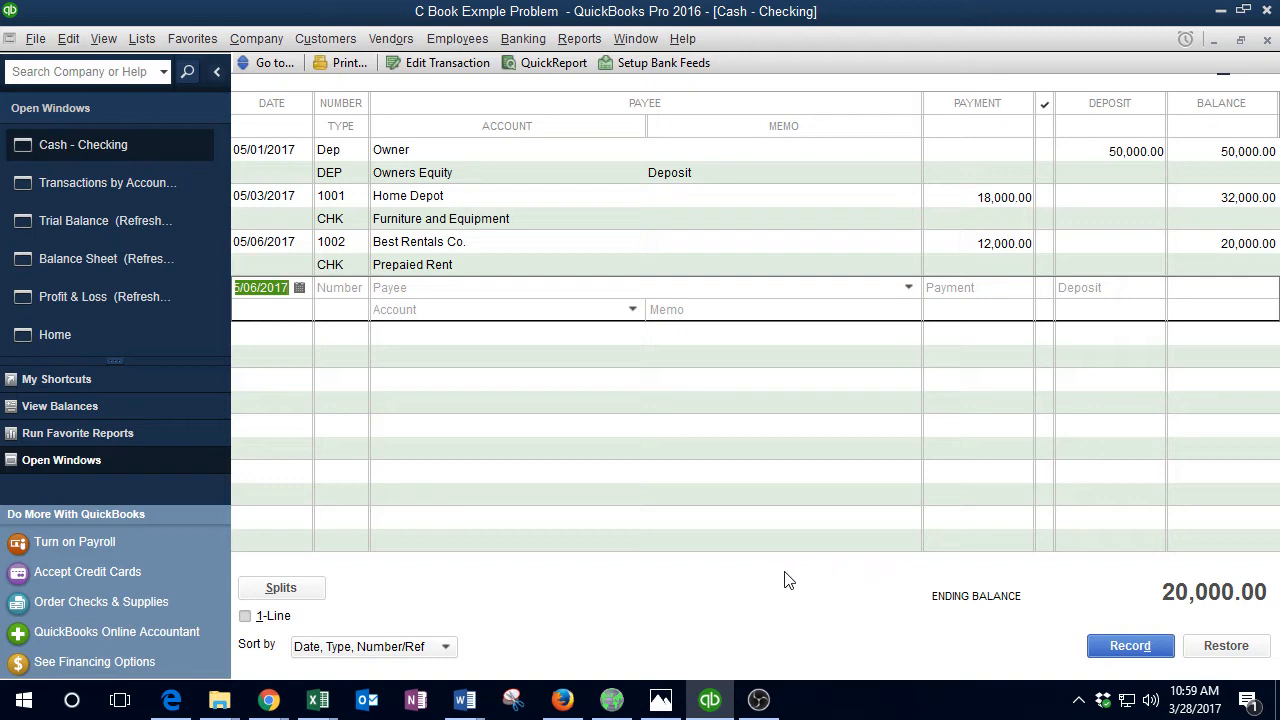
Step: Refresh the QuickBooks Trial Balance report and compare it with the trial balance from Cash down to Owner Capital in the Excel worksheet
left_click(116, 232)
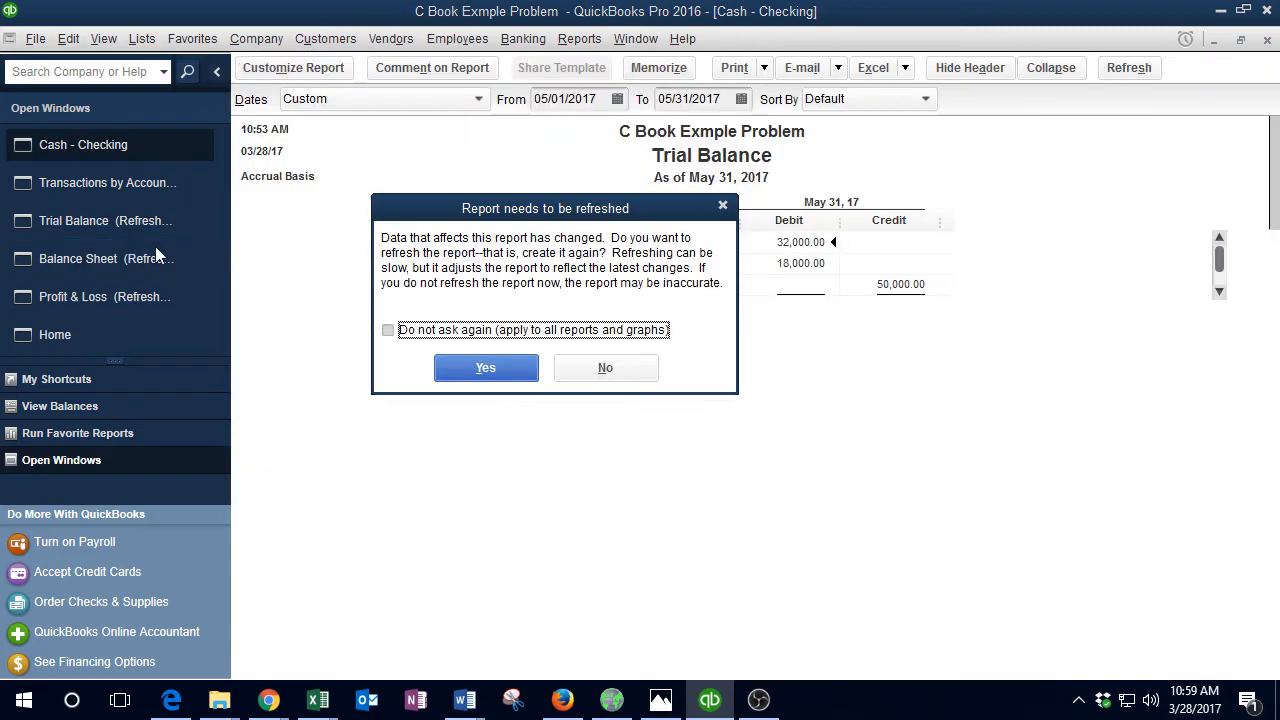
left_click(488, 370)
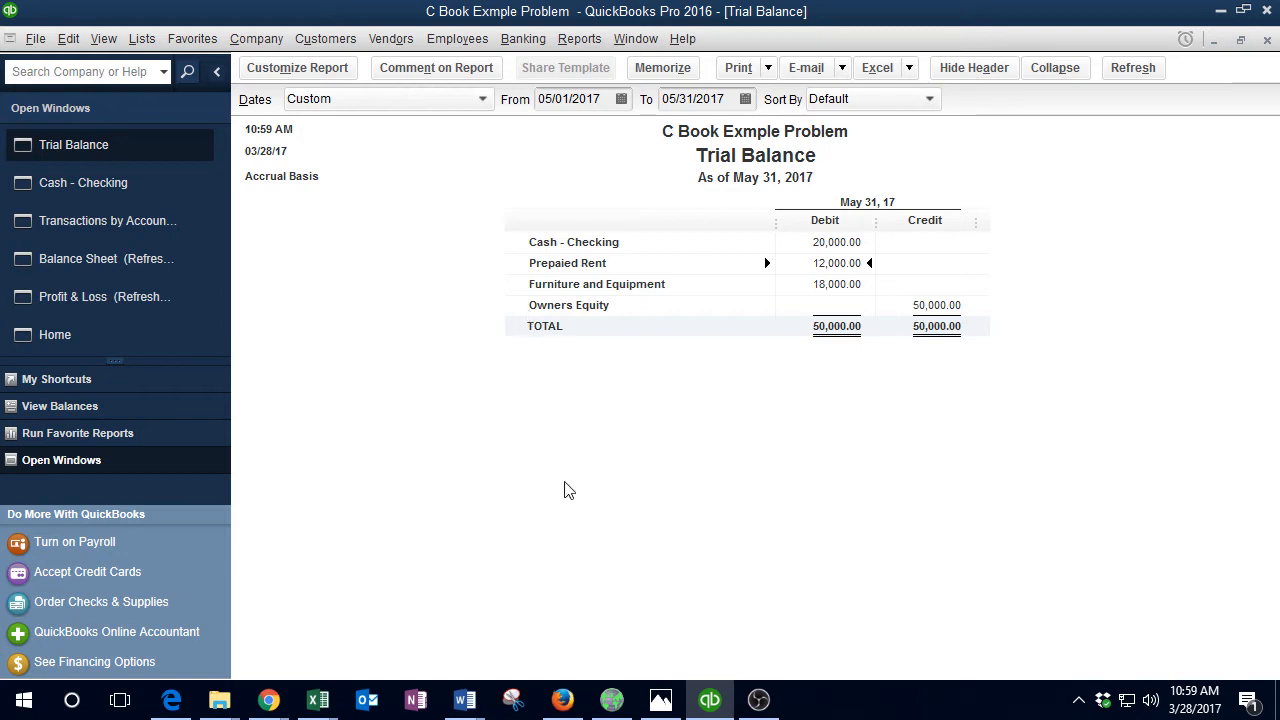
mouse_move(320, 702)
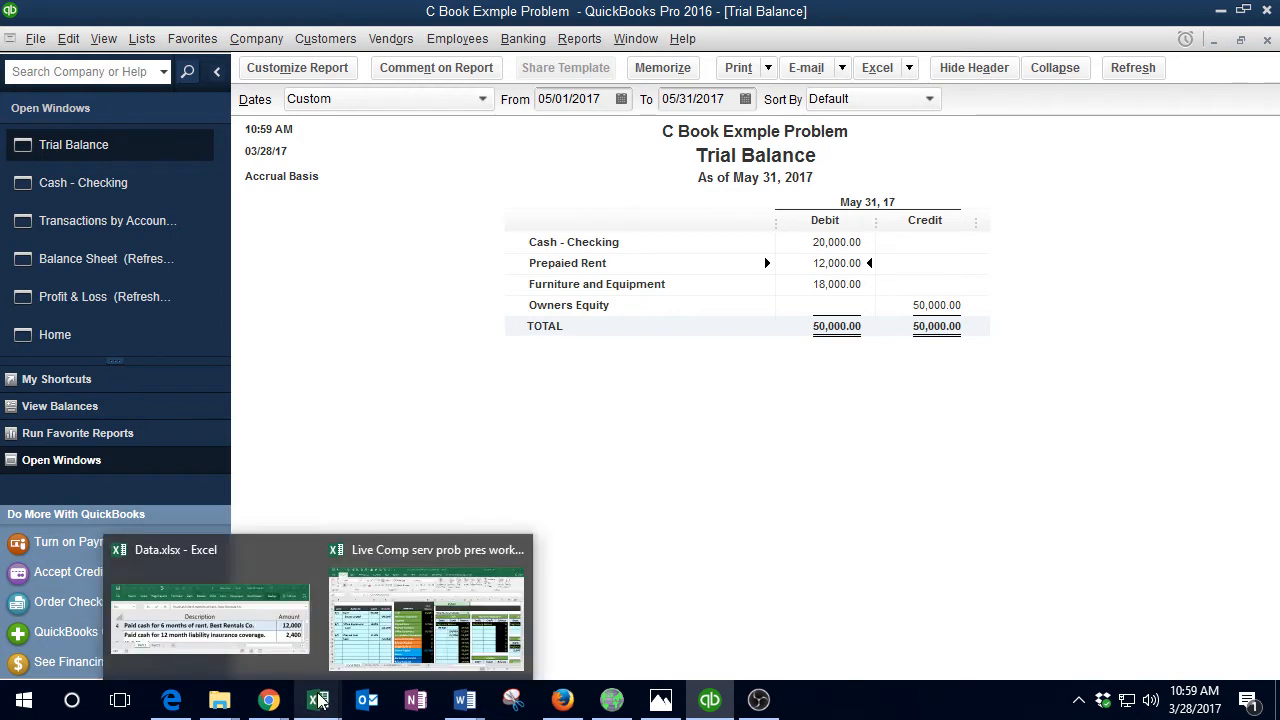
left_click(426, 615)
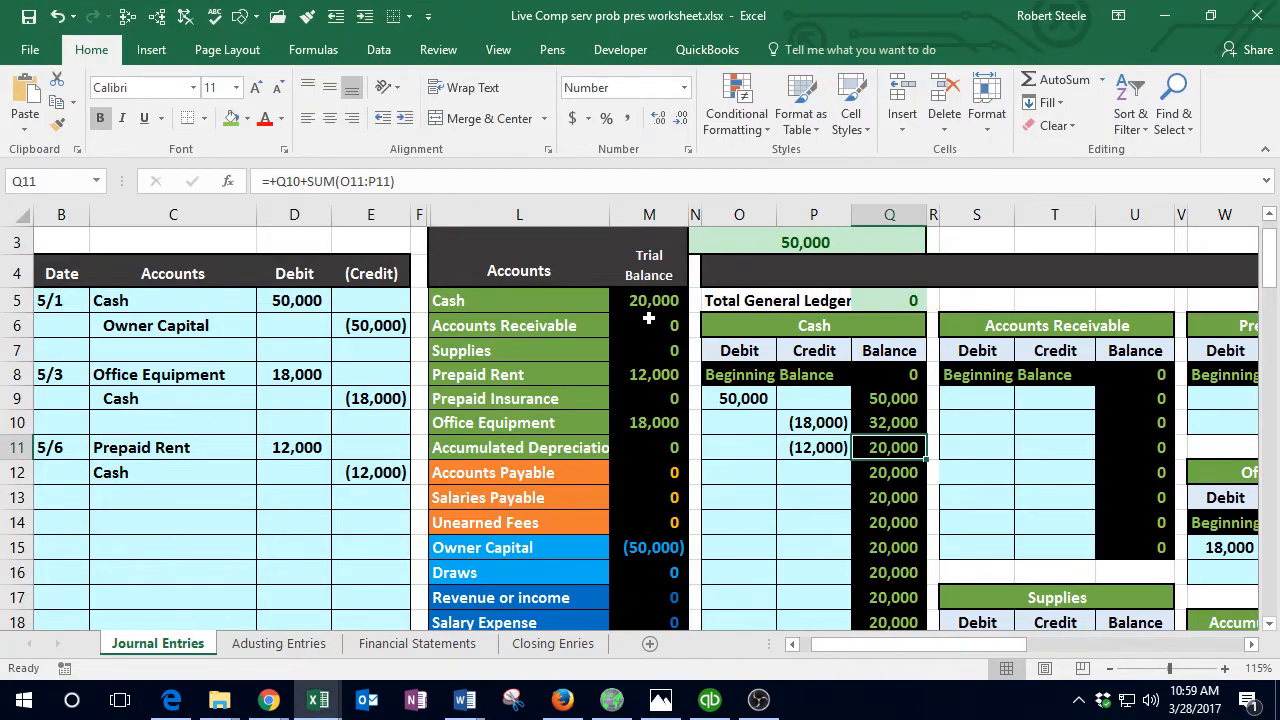
left_click(648, 312)
key("Down")
key("Down")
key("Down")
key("Down")
key("Down")
key("Down")
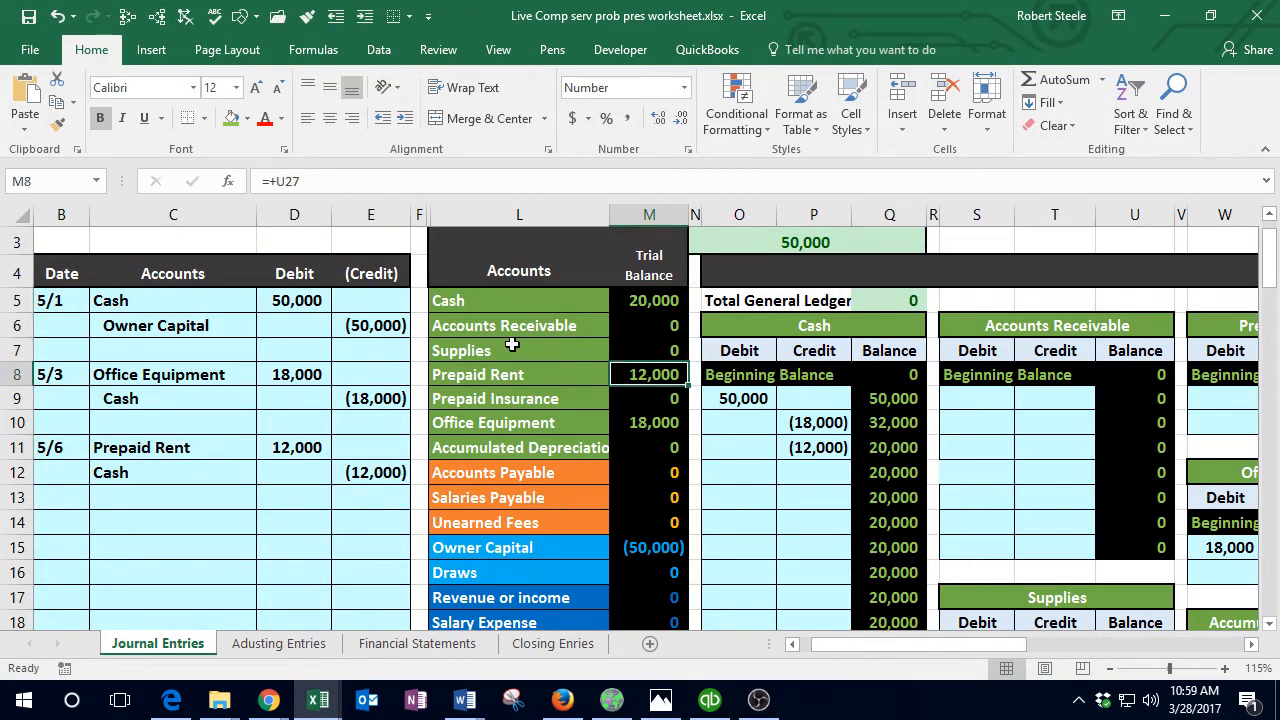
key("Down")
key("Down")
key("Down")
key("Down")
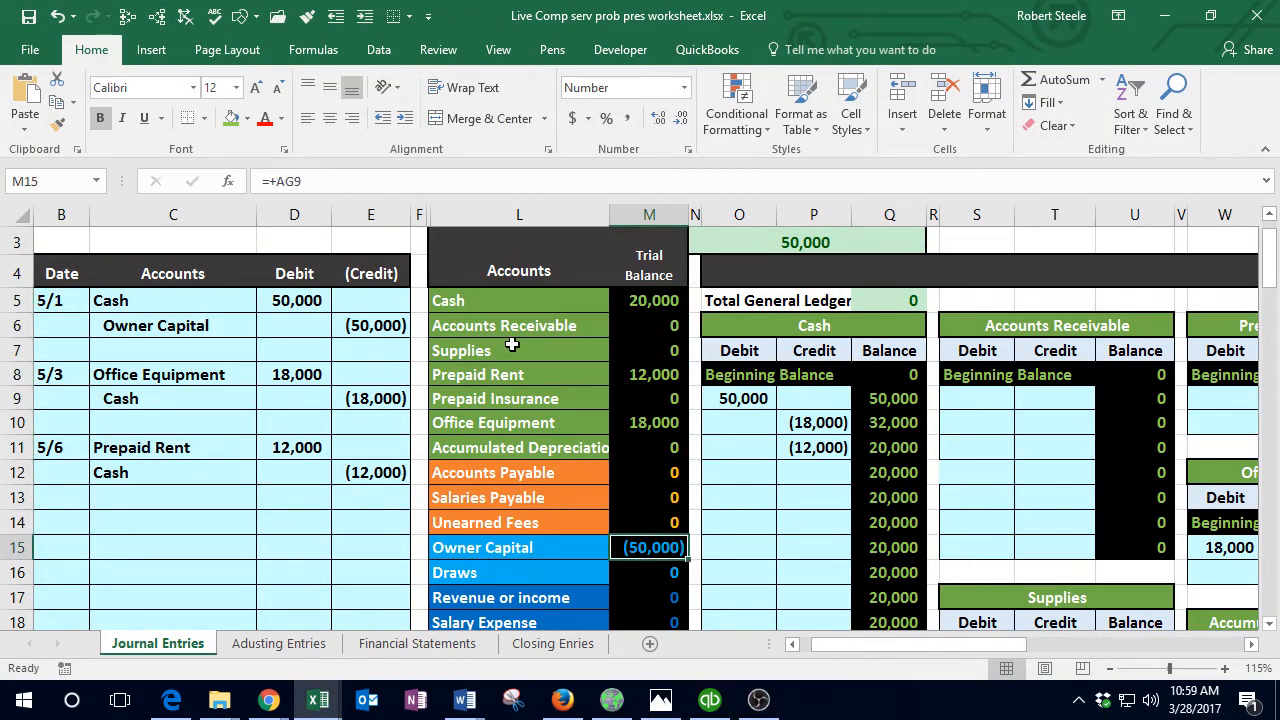
Step: Enter 5/9 in B14 as the date of the next journal entry
key("Left")
key("Left")
key("Left")
key("Left")
key("Left")
key("Left")
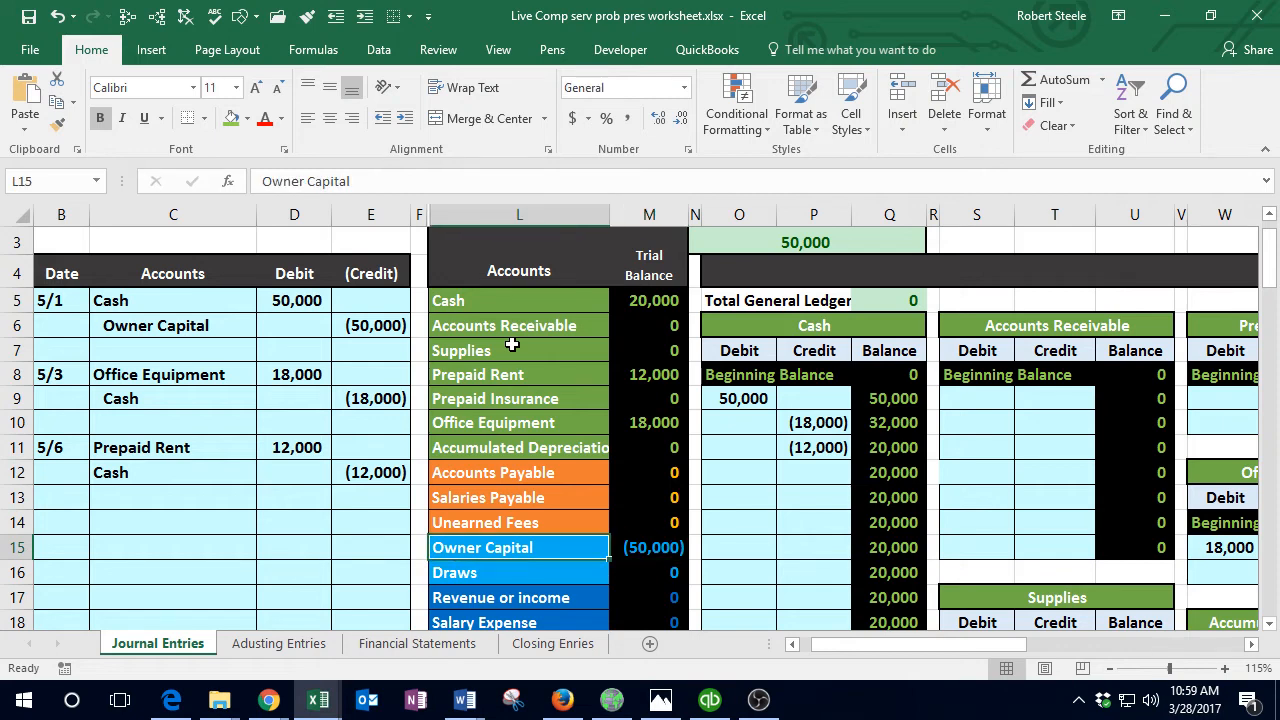
key("Up")
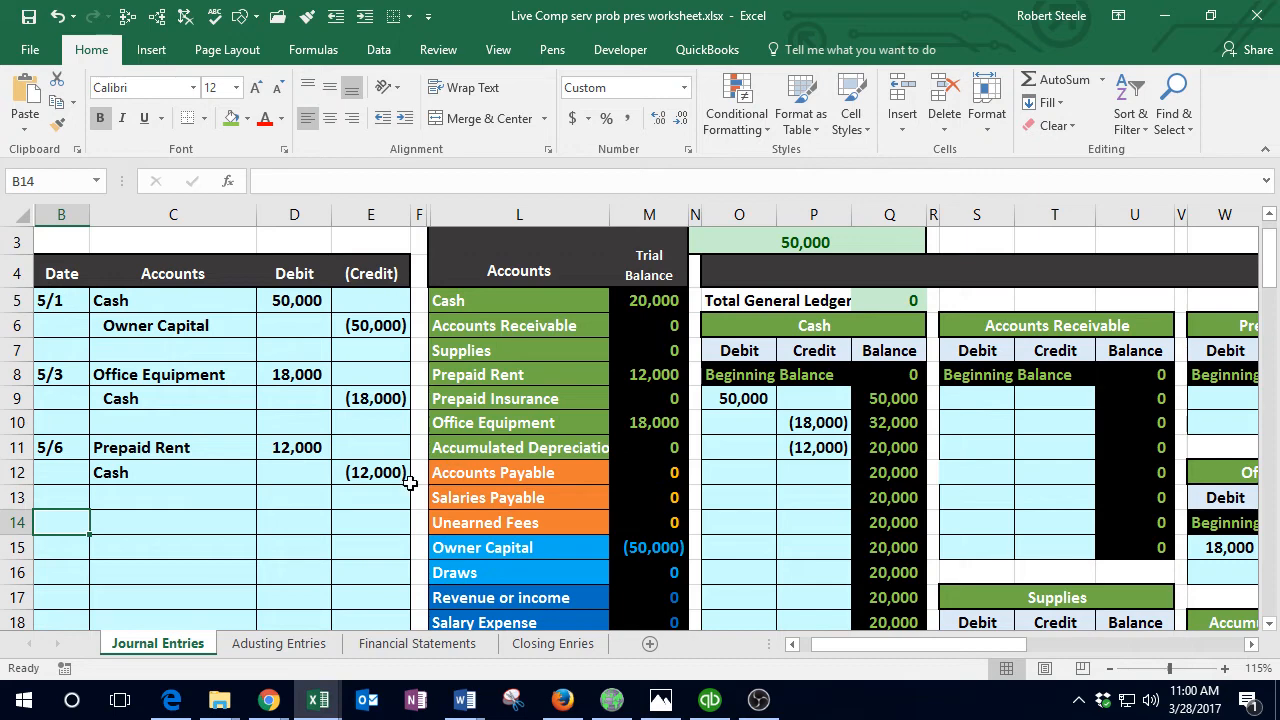
type("5/9")
key("Return")
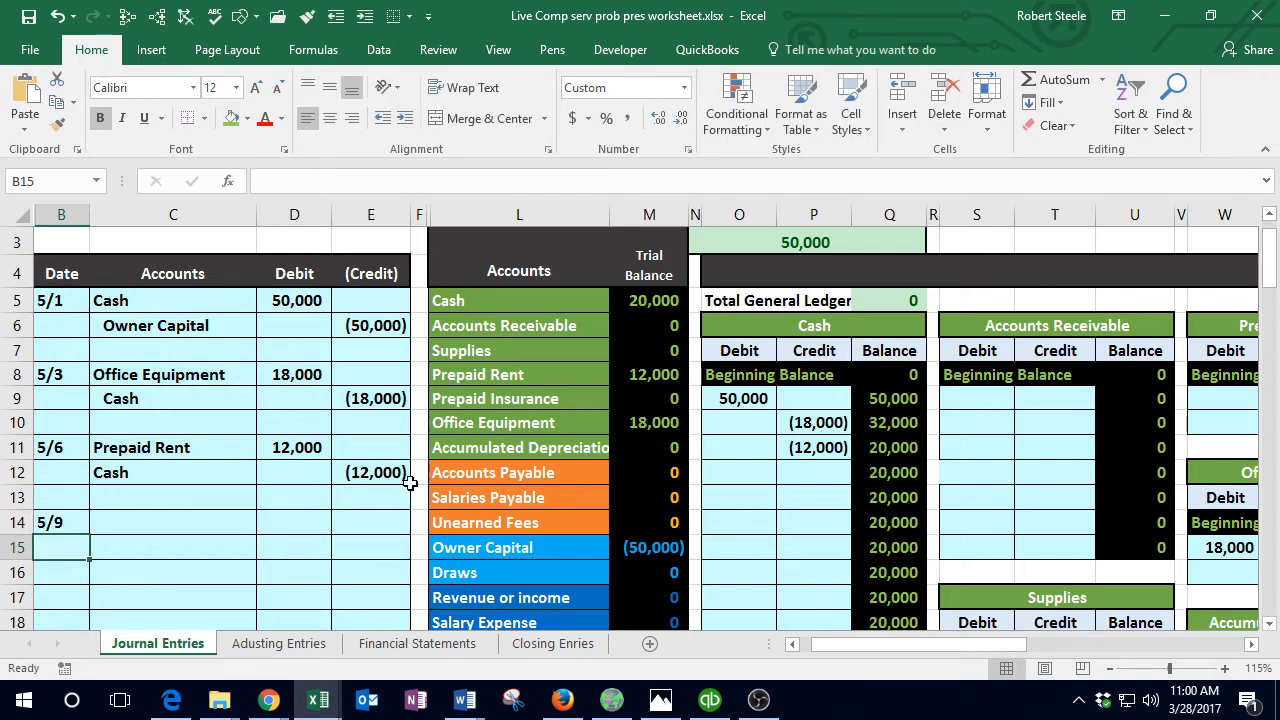
Step: Switch to Data.xlsx, fill the completed 5/6 rent transaction row with green, and bring up the 5/9 liability insurance transaction
left_click(214, 600)
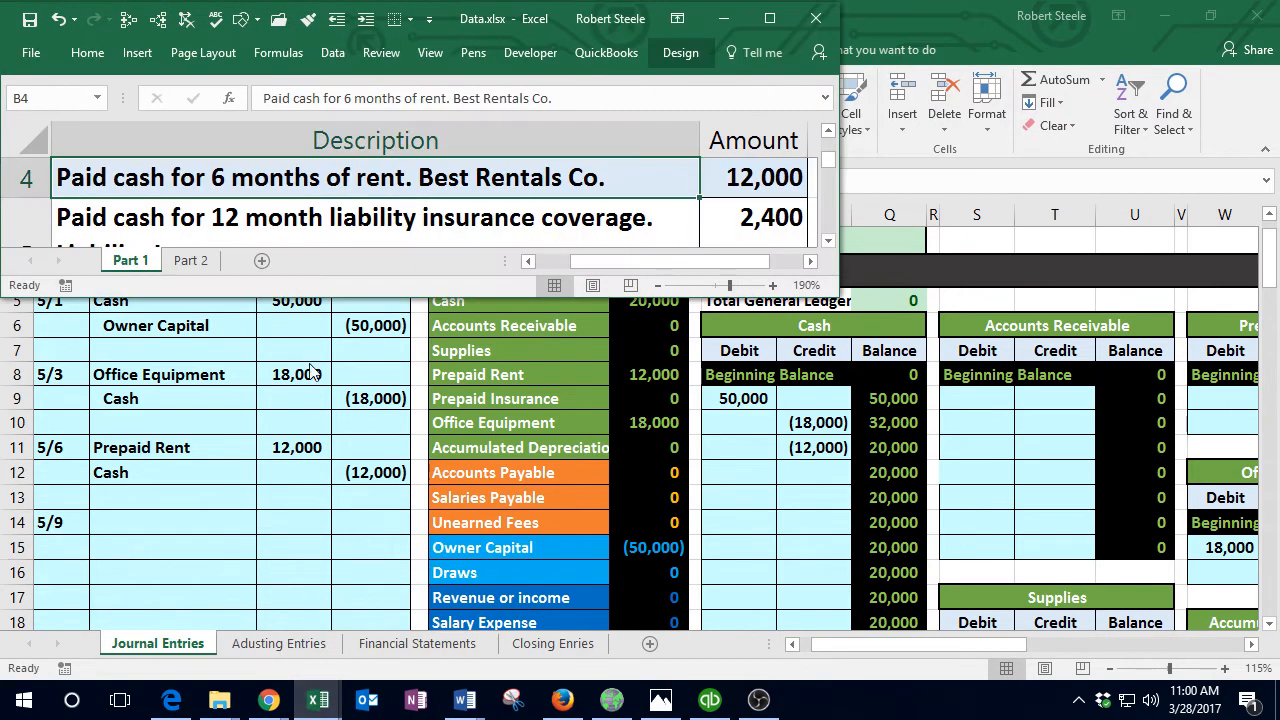
key("Left")
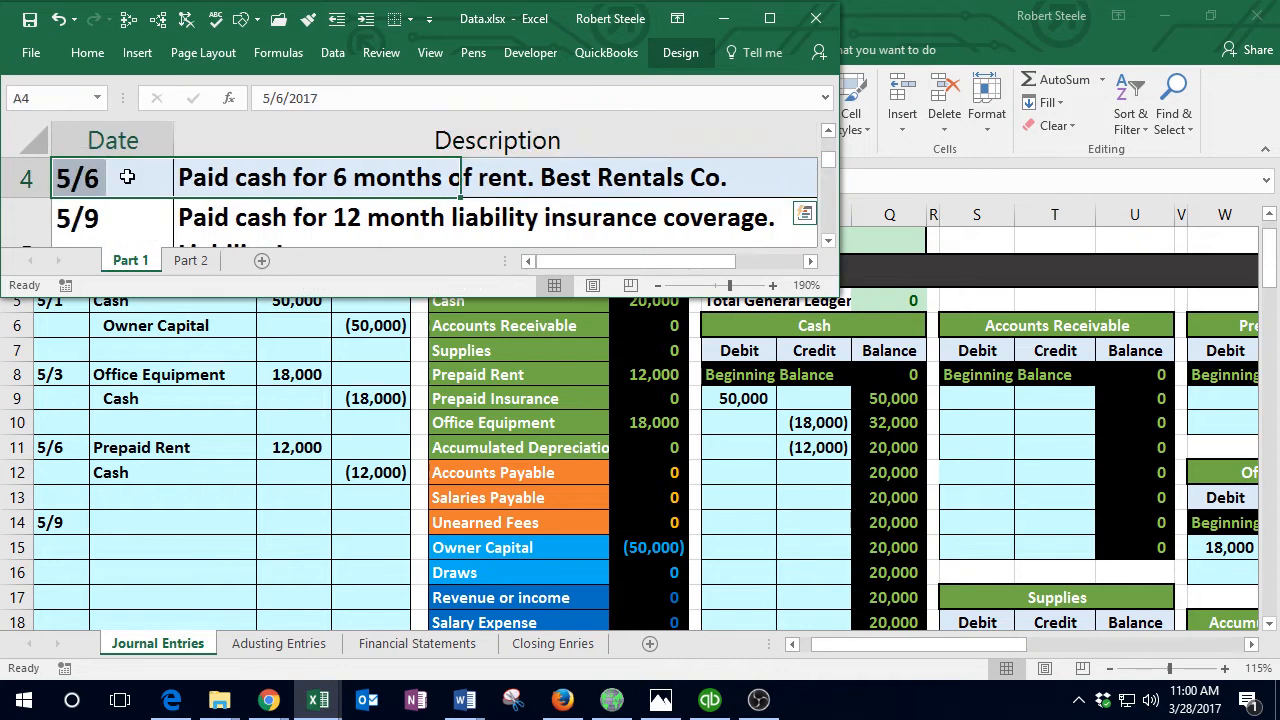
left_click_drag(127, 176, 623, 177)
left_click_drag(850, 200, 986, 200)
left_click(189, 177)
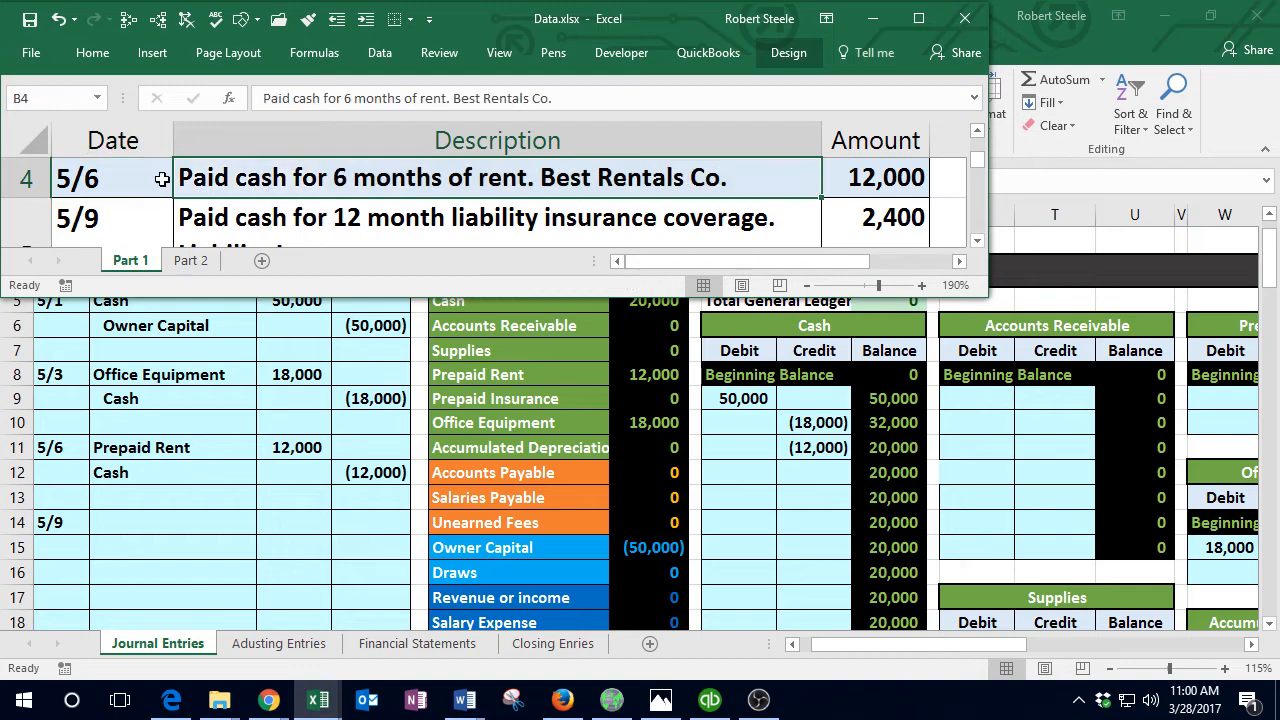
left_click_drag(161, 179, 851, 177)
right_click(853, 180)
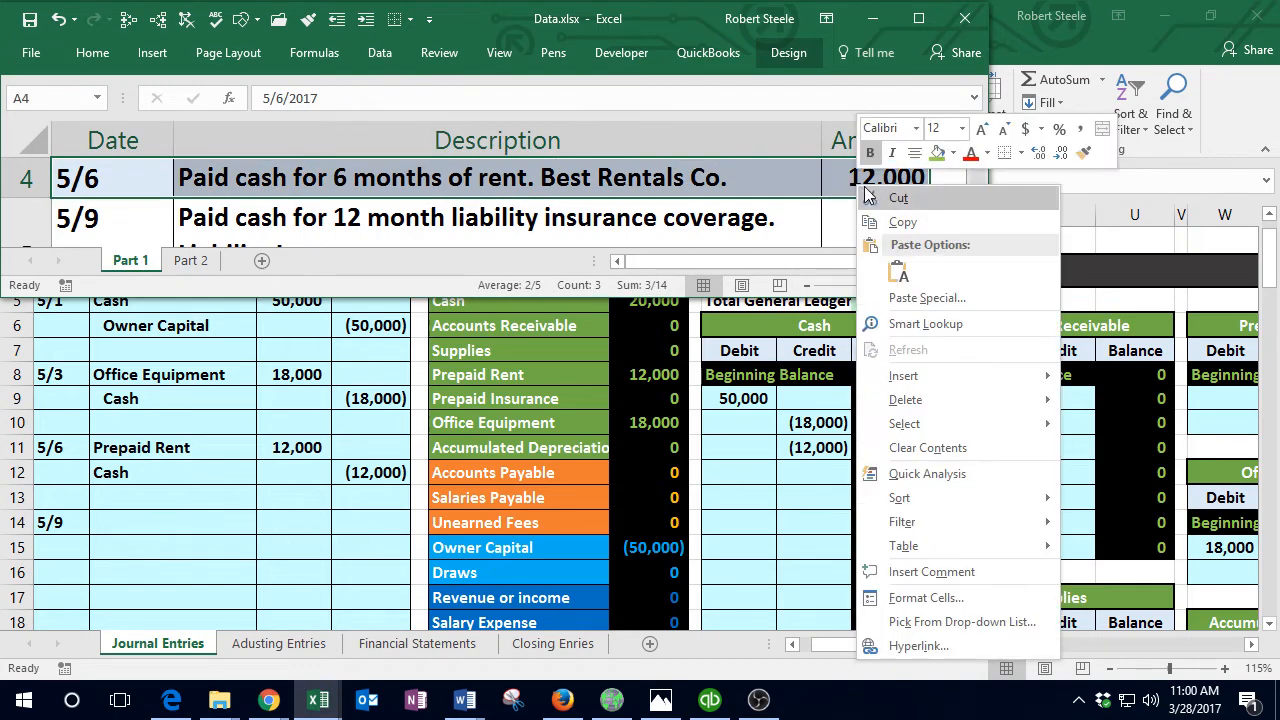
left_click(937, 152)
left_click(214, 220)
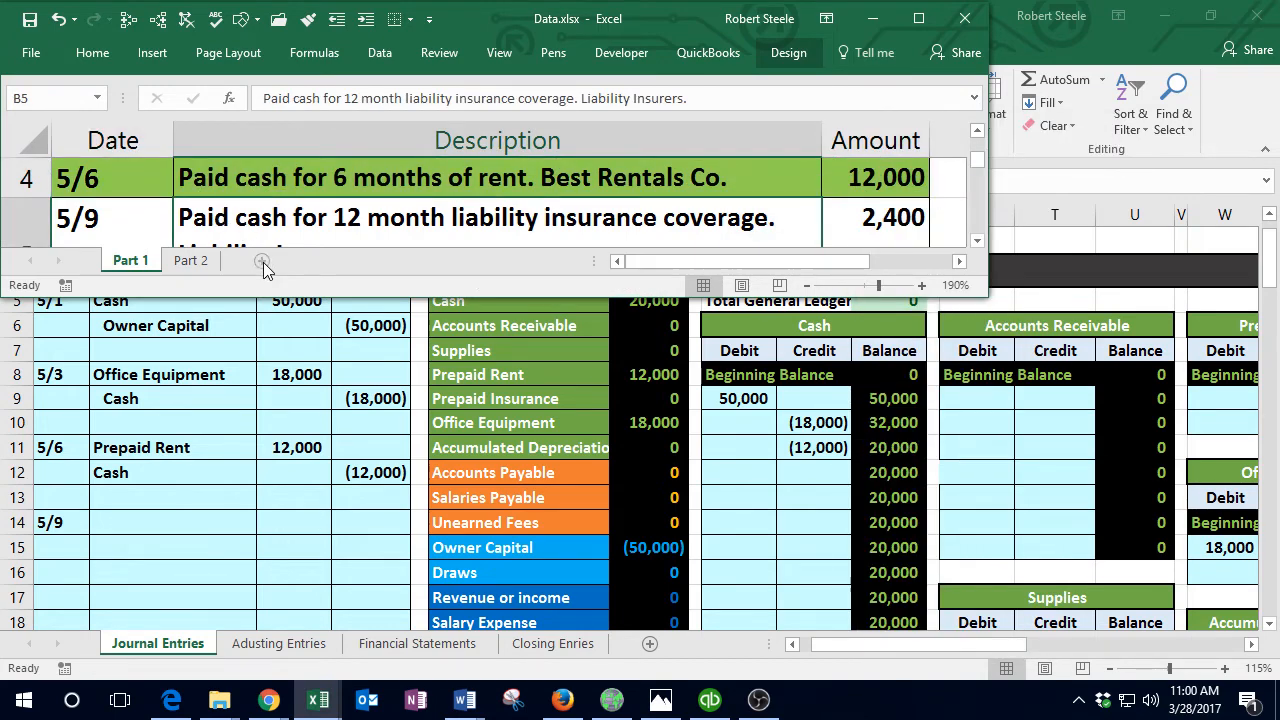
key("Down")
key("Up")
key("Left")
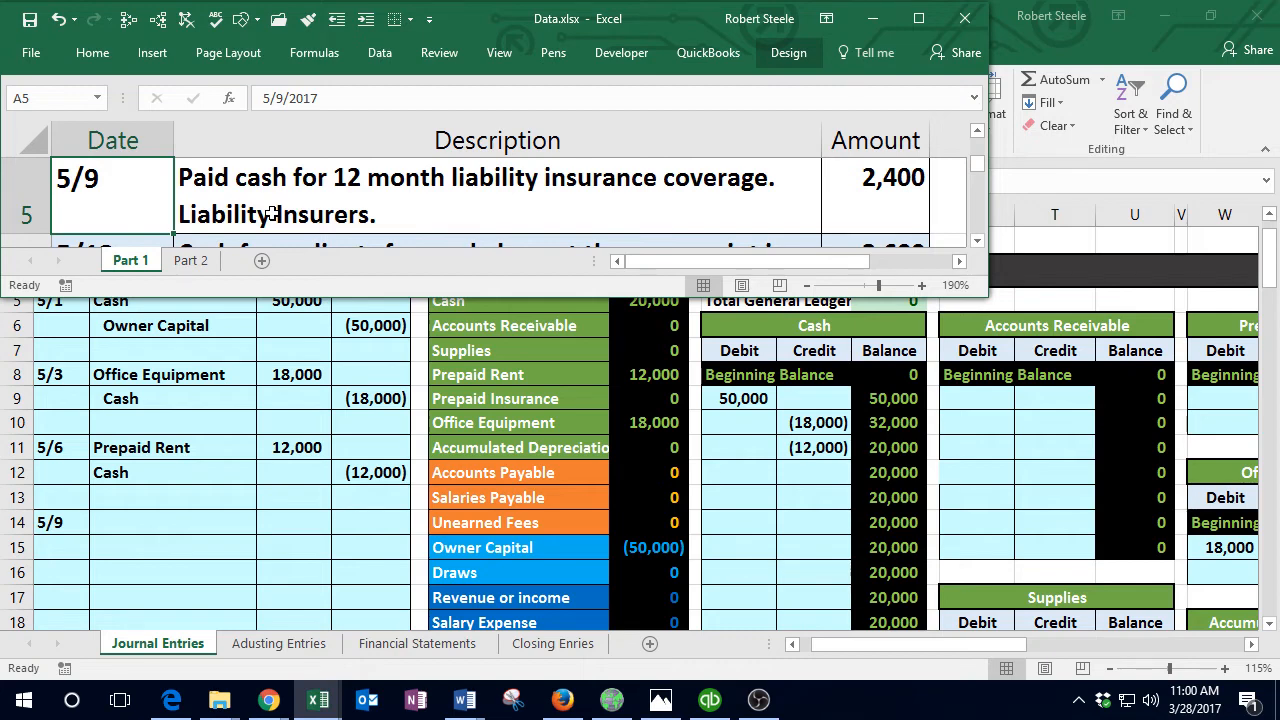
Step: Return to the journal worksheet and copy the Cash account name from the trial balance into C15 as values only
left_click(301, 339)
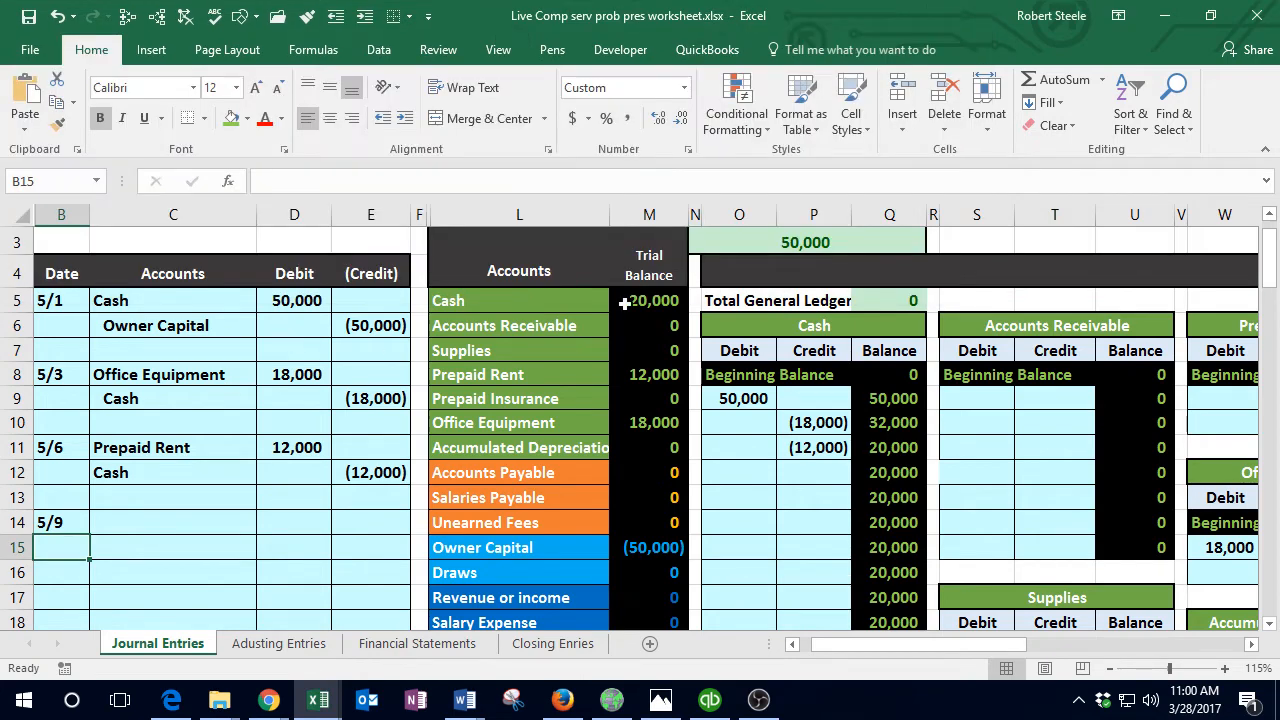
left_click(622, 301)
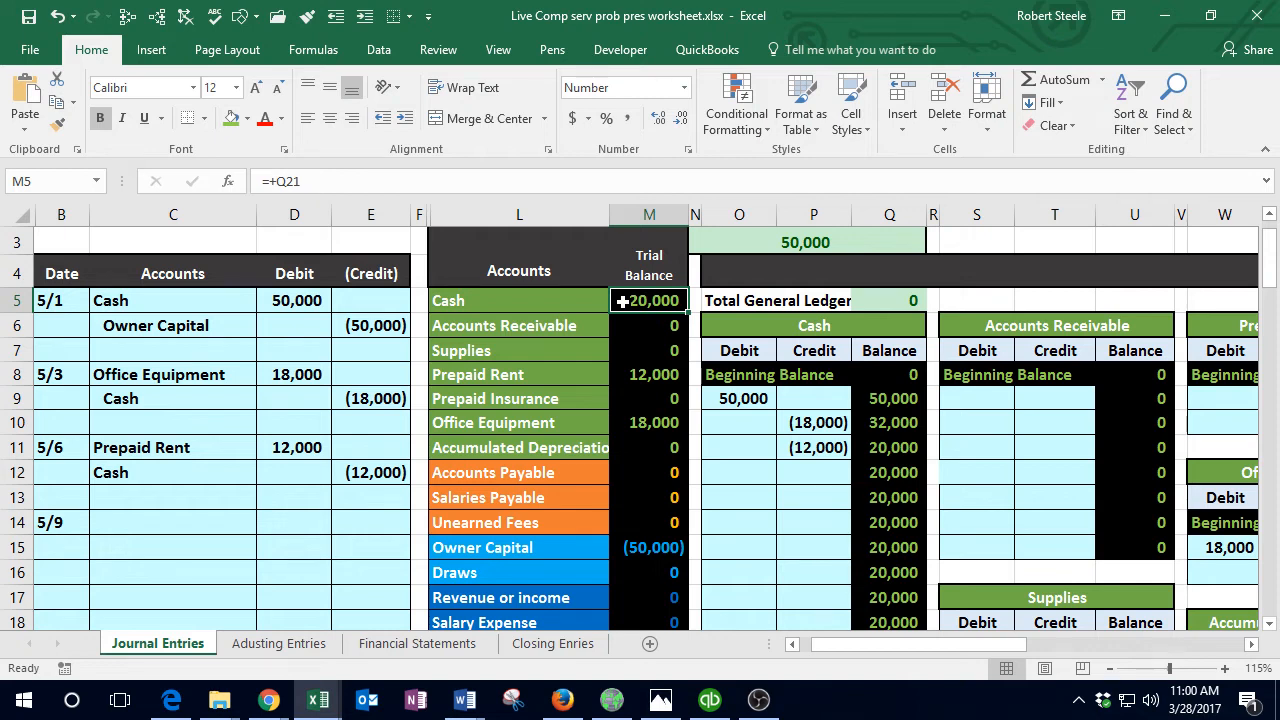
left_click(489, 301)
right_click(490, 303)
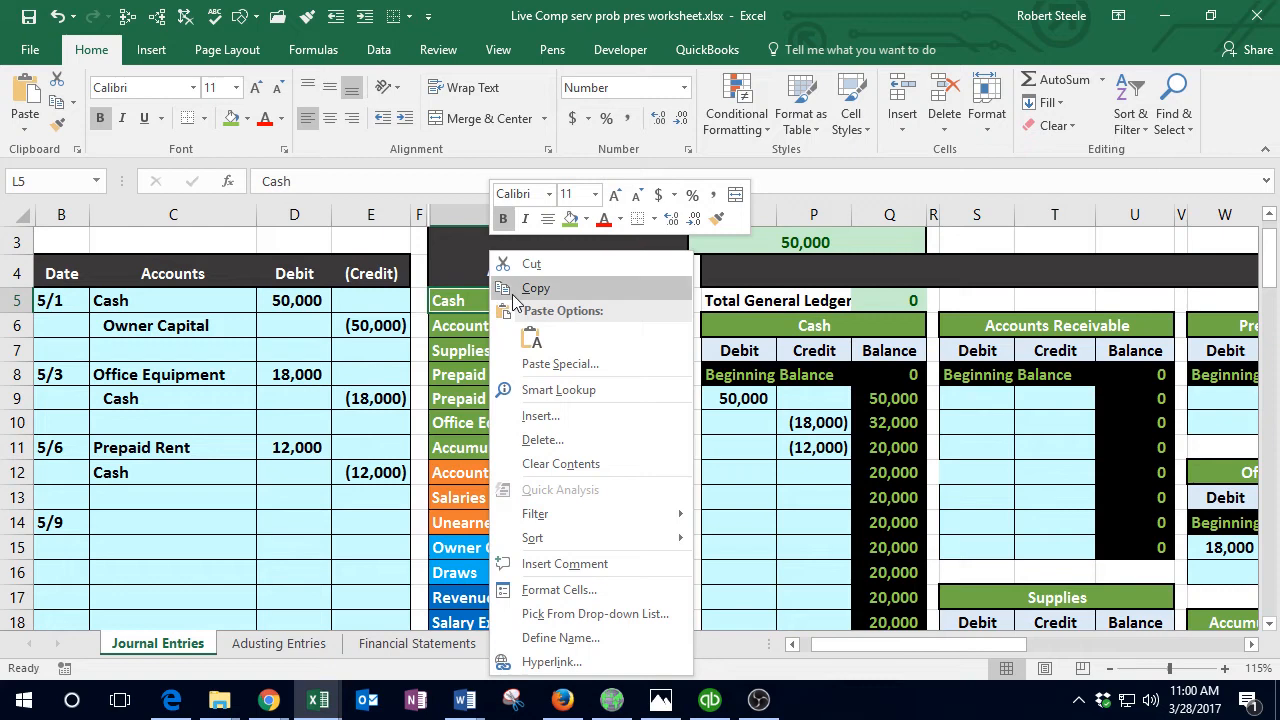
left_click(516, 289)
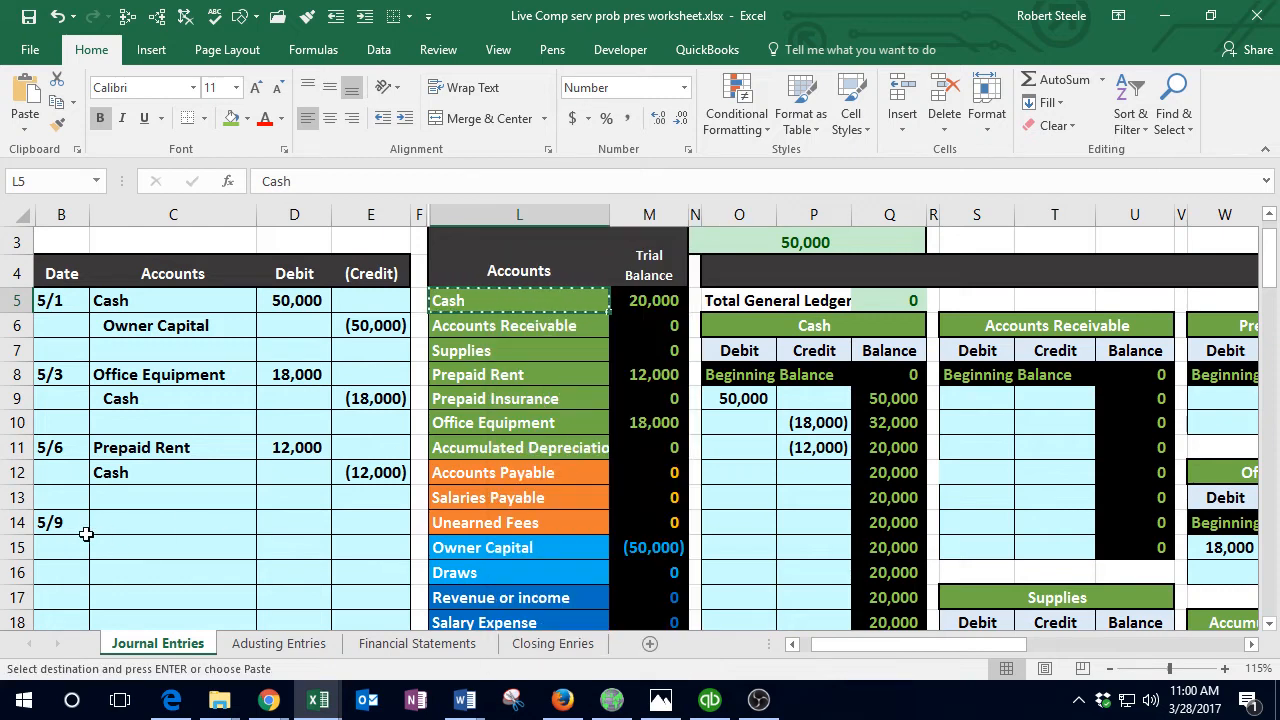
left_click(115, 547)
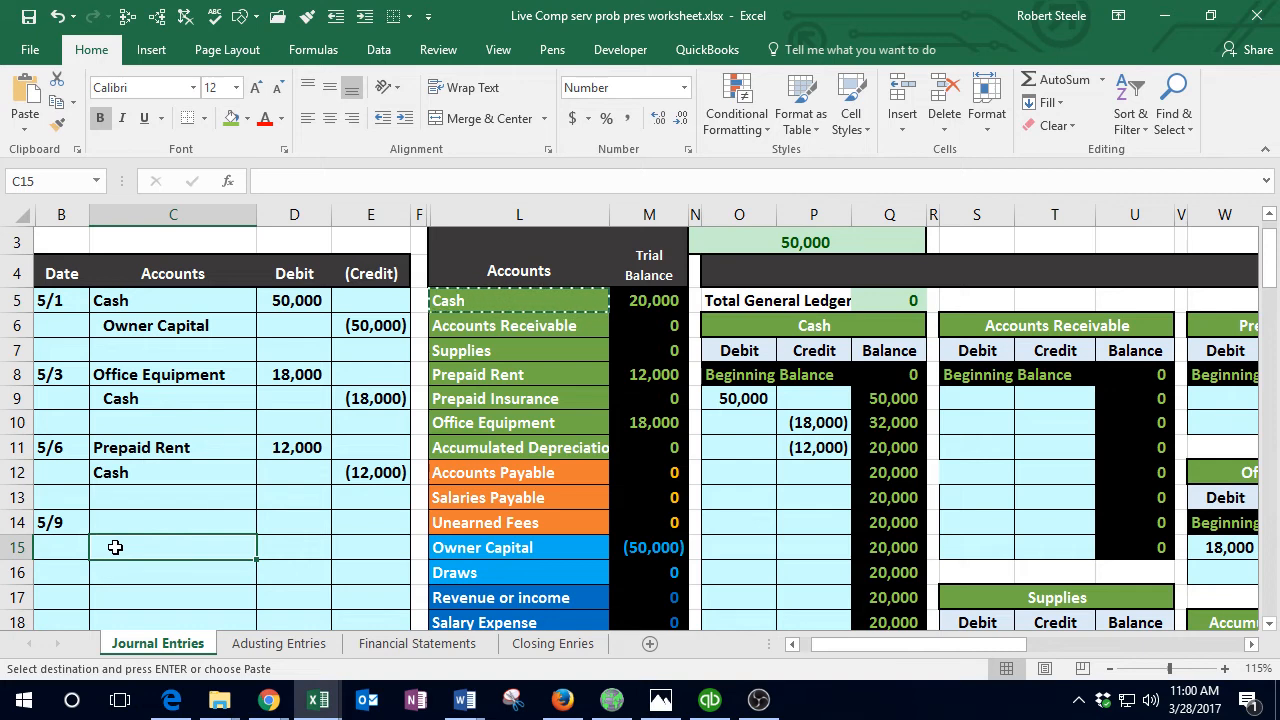
right_click(115, 547)
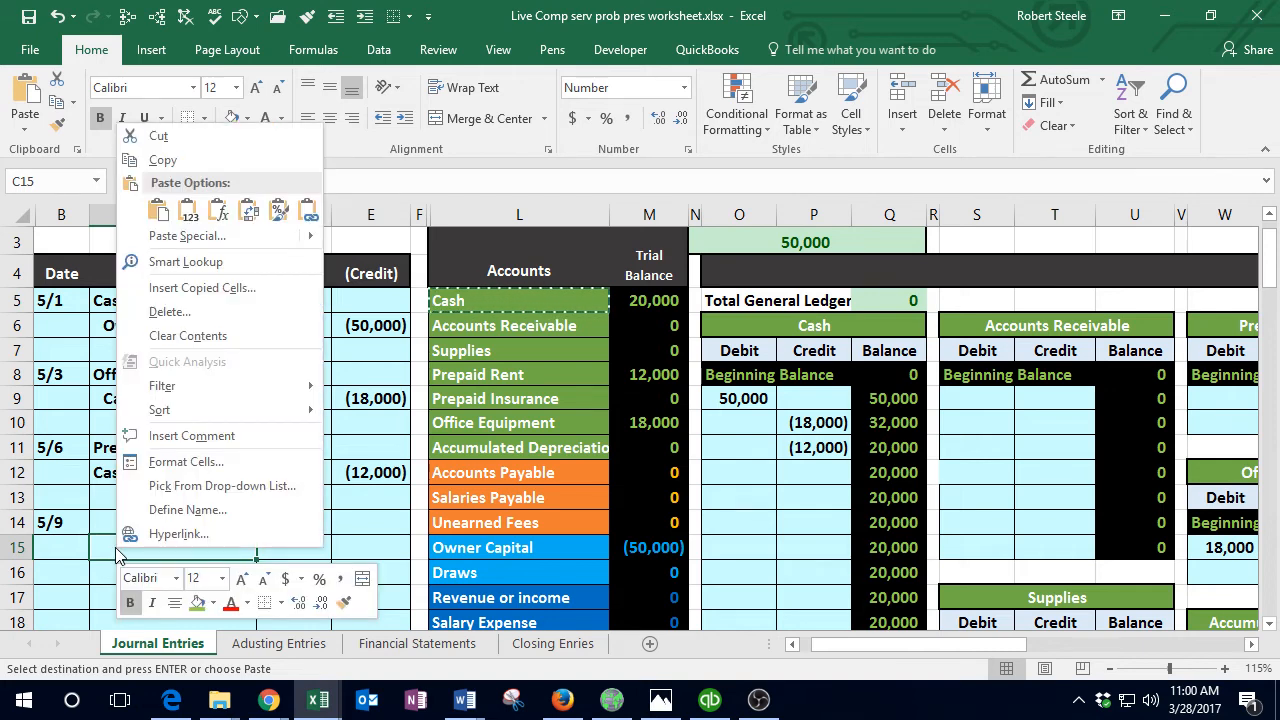
left_click(186, 208)
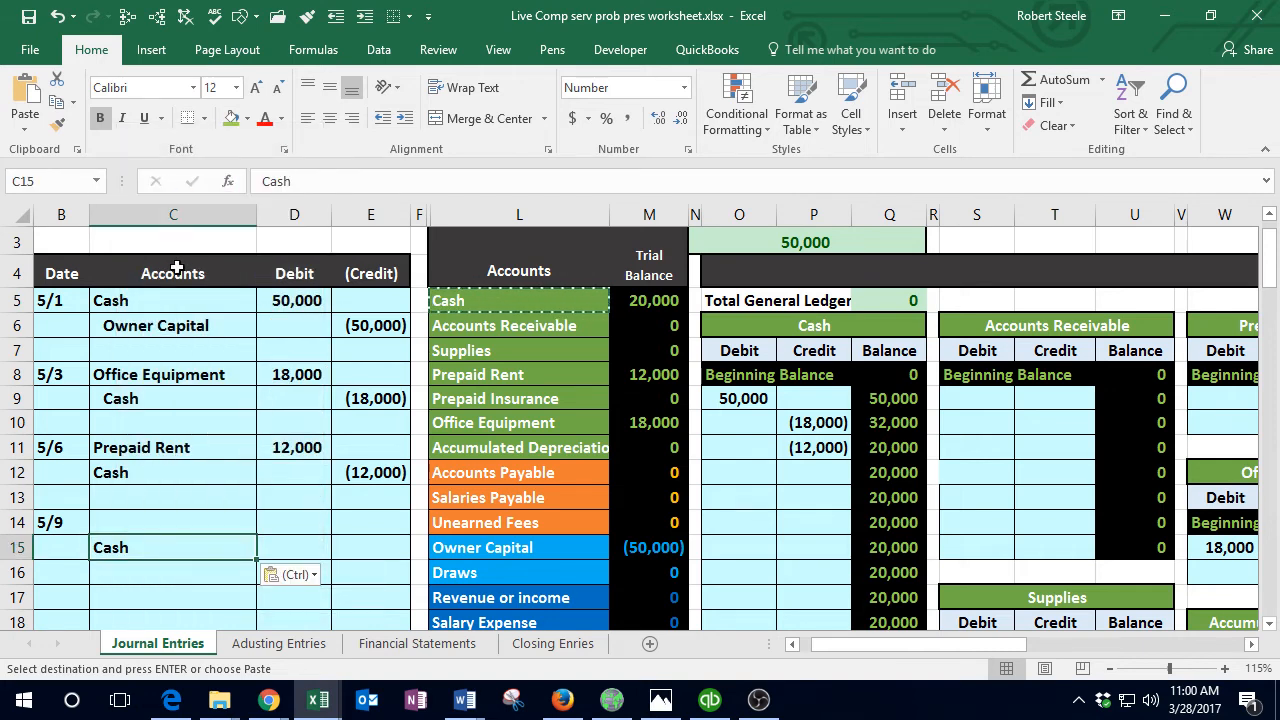
Step: Enter -2400 as the Cash credit in E15 and 2400 as the matching debit in D14
key("Right")
key("Right")
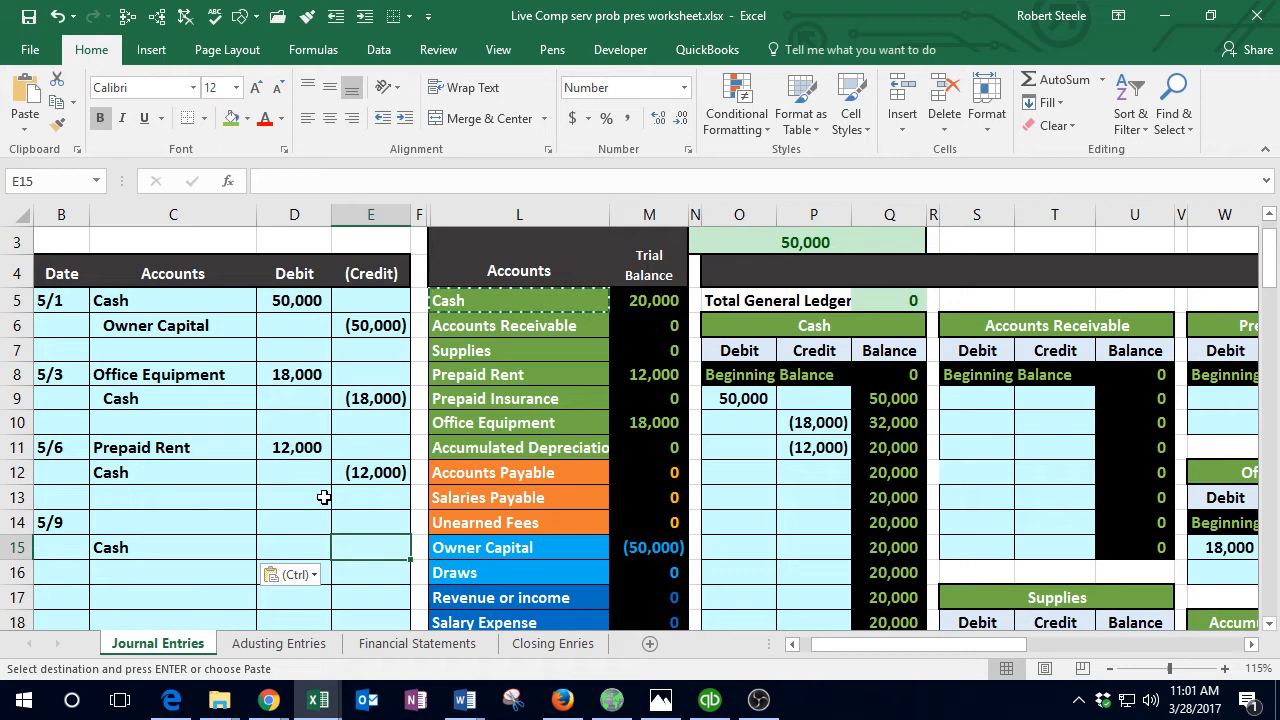
type("-")
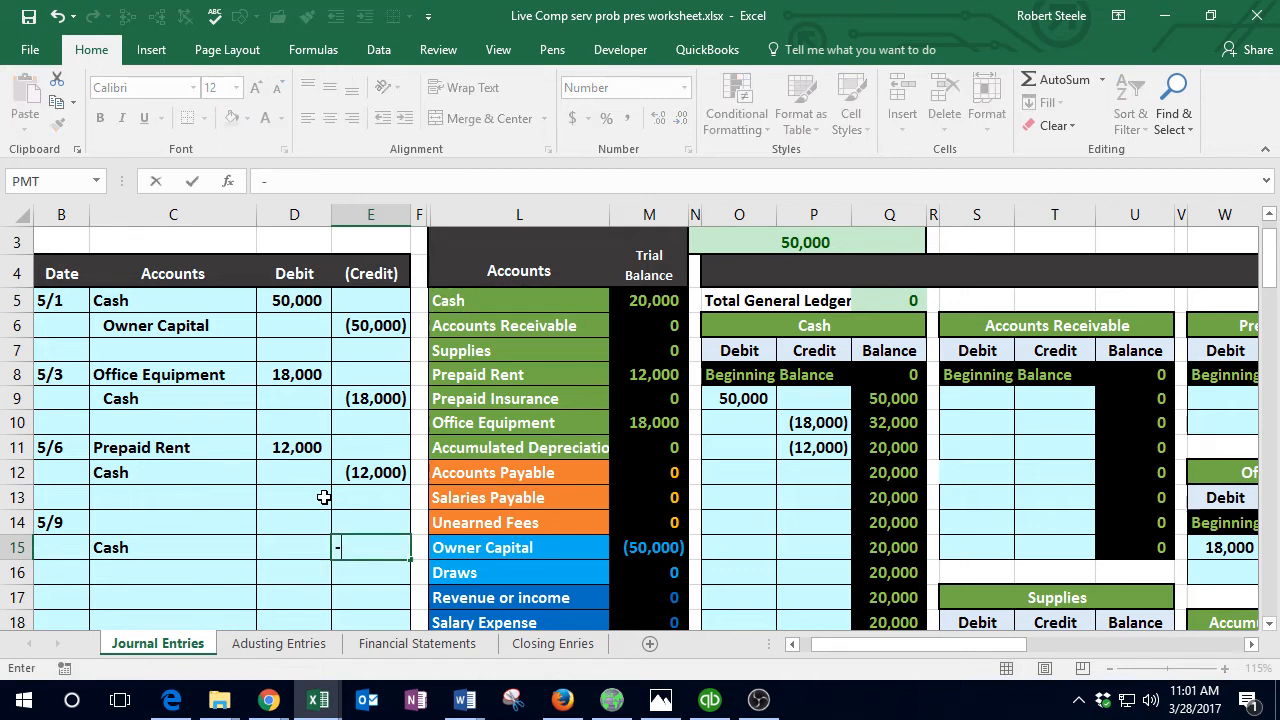
type("2400")
key("Return")
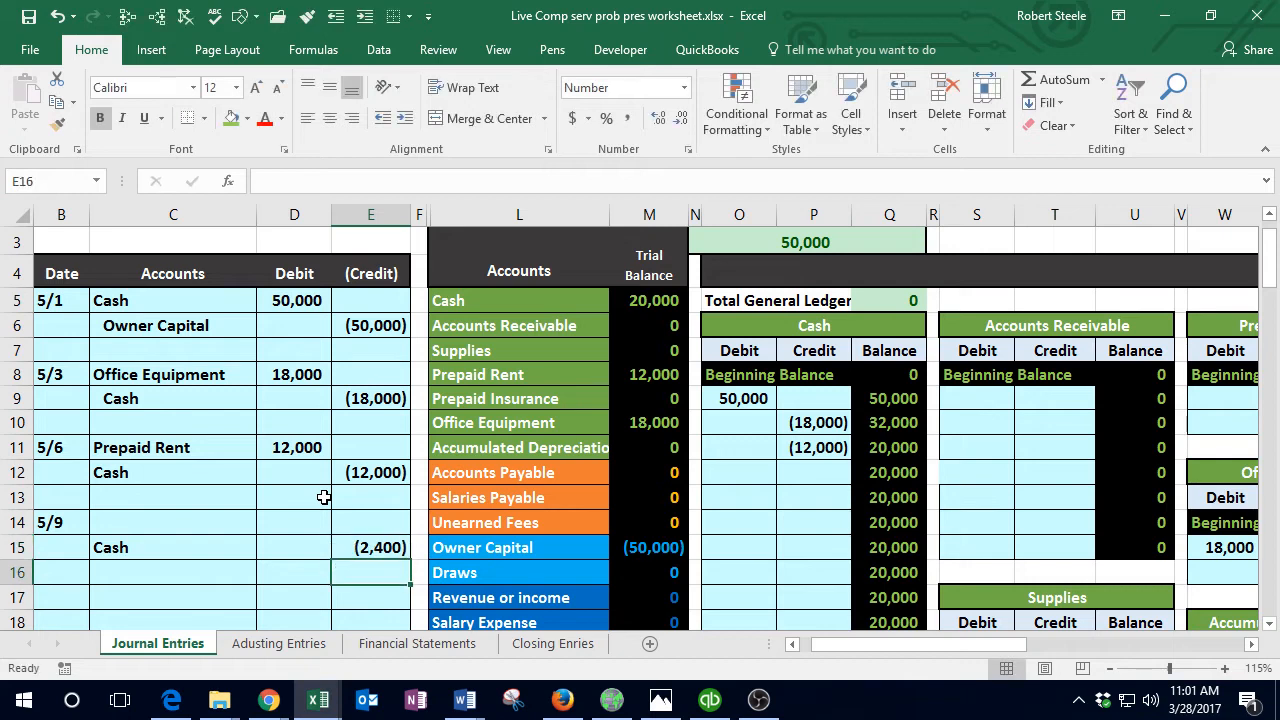
left_click(297, 520)
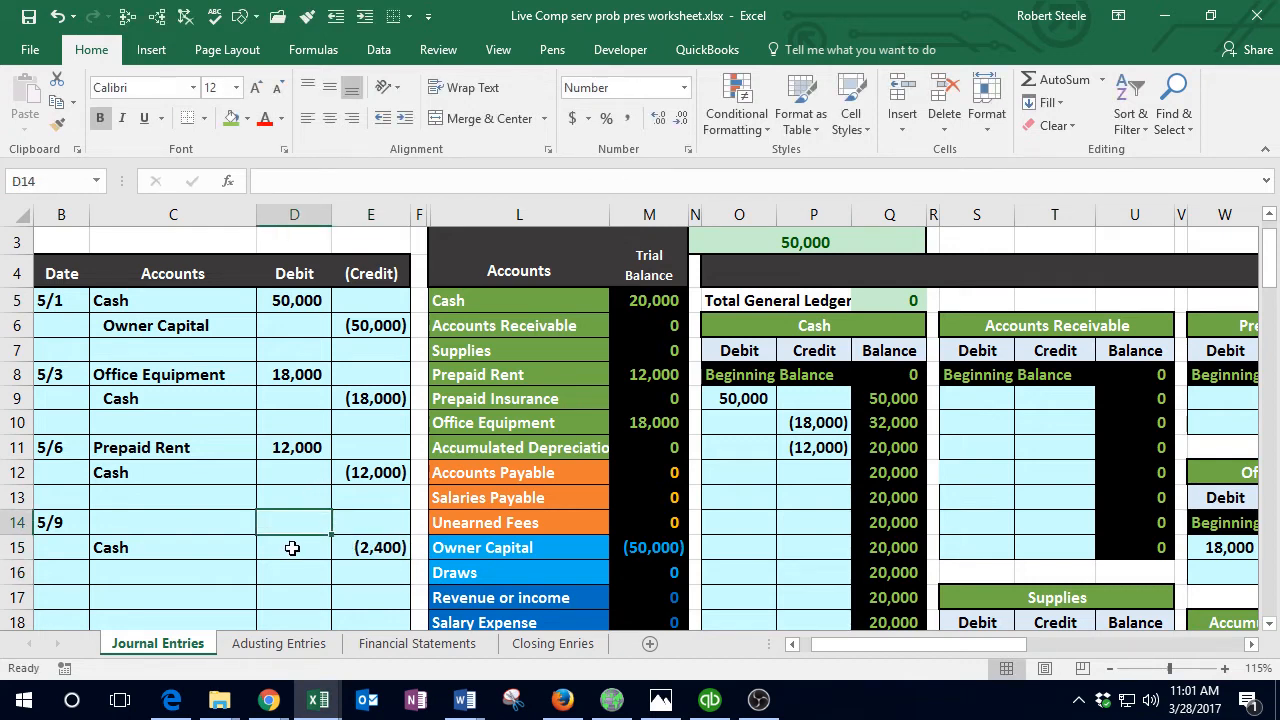
type("2,40")
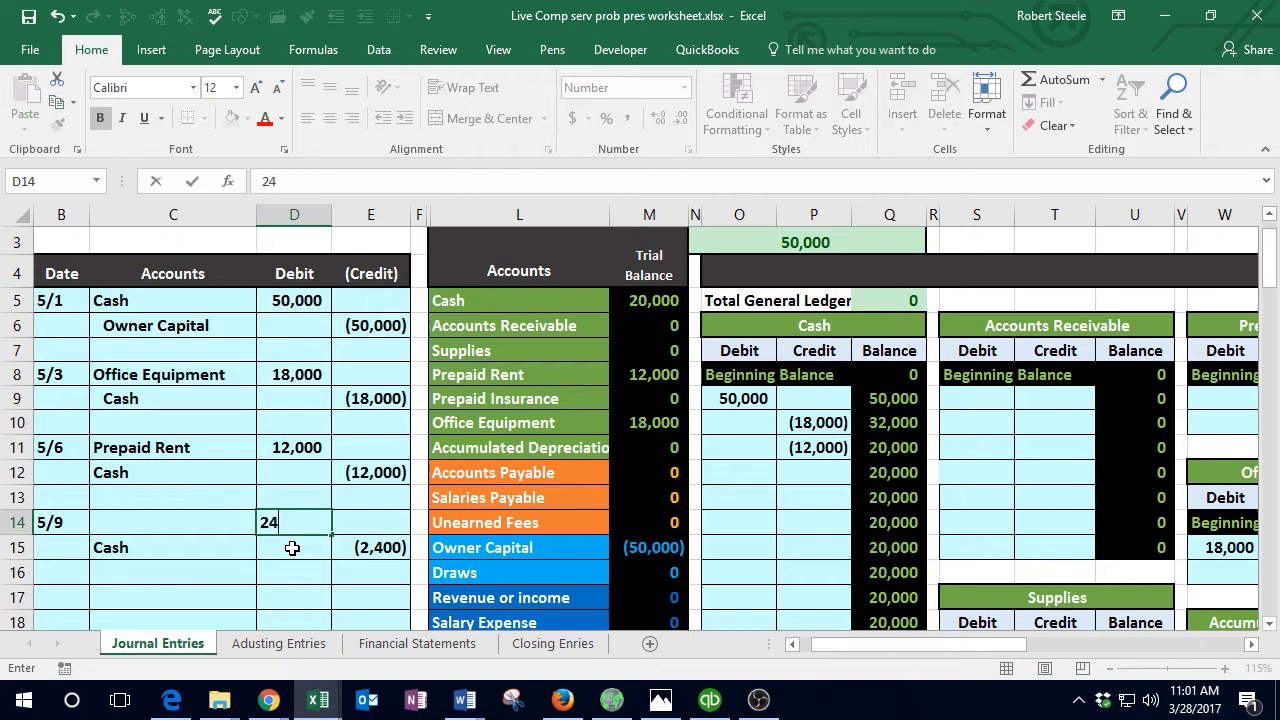
type("00")
left_click(292, 547)
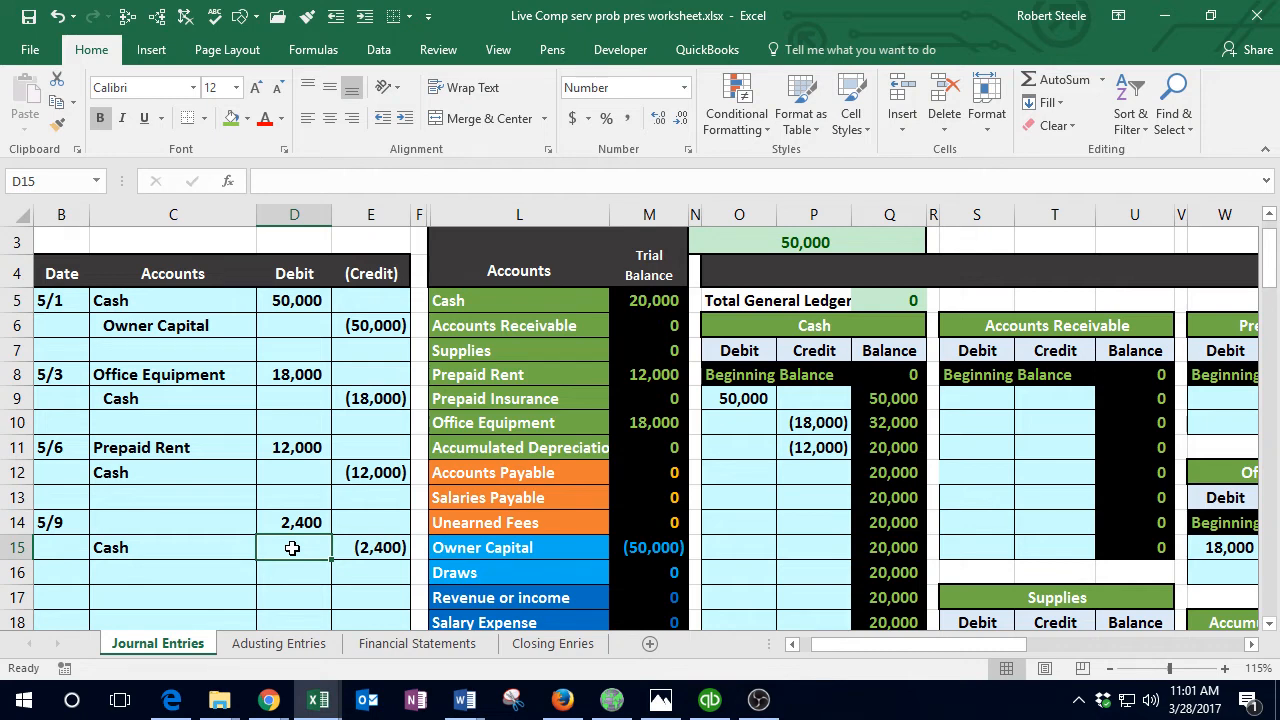
Step: Look through the trial balance accounts, from the assets down to the expenses, for the account to debit in the 5/9 entry
left_click(214, 528)
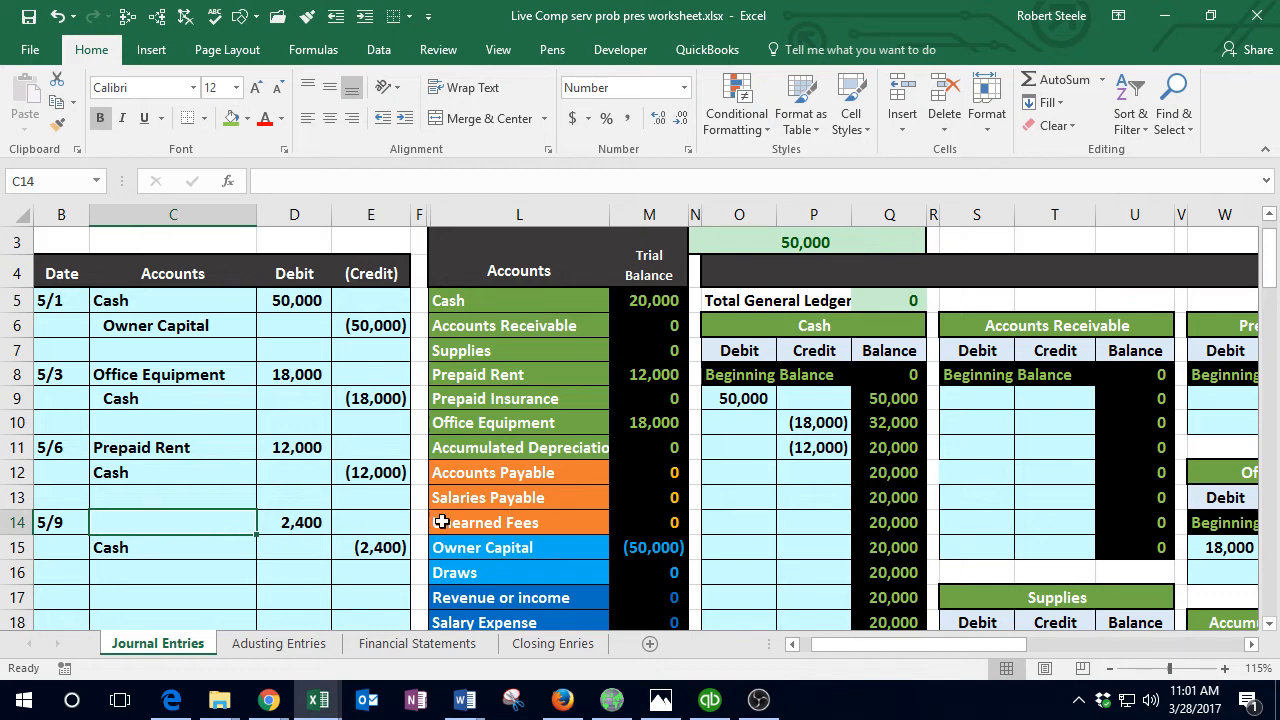
left_click(491, 497)
scroll(495, 504, "down", 1)
scroll(496, 504, "down", 1)
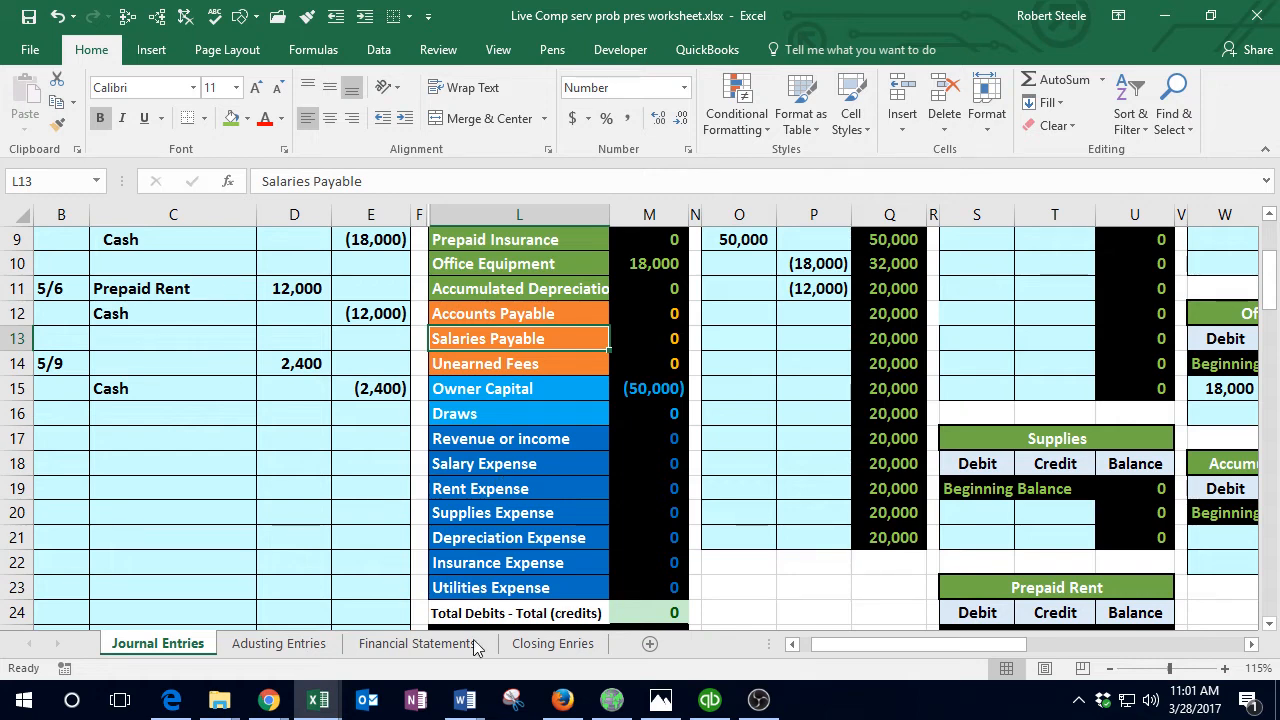
left_click(171, 700)
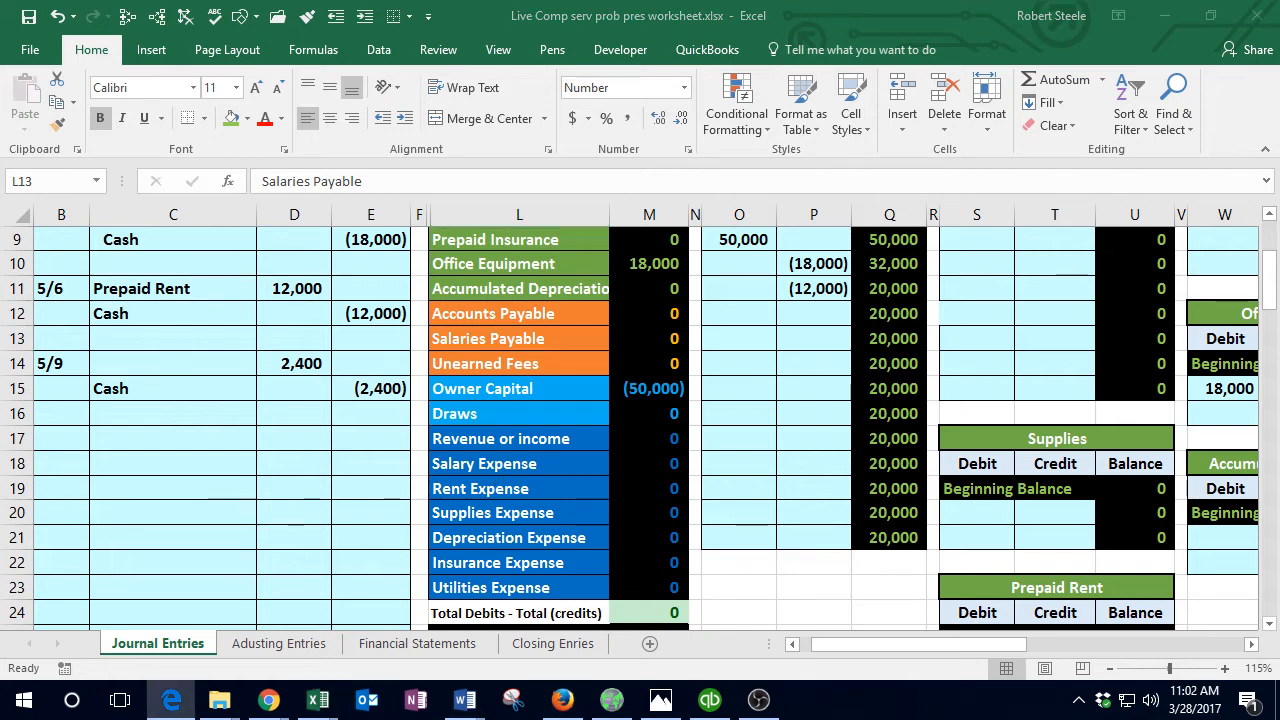
key("alt+Tab")
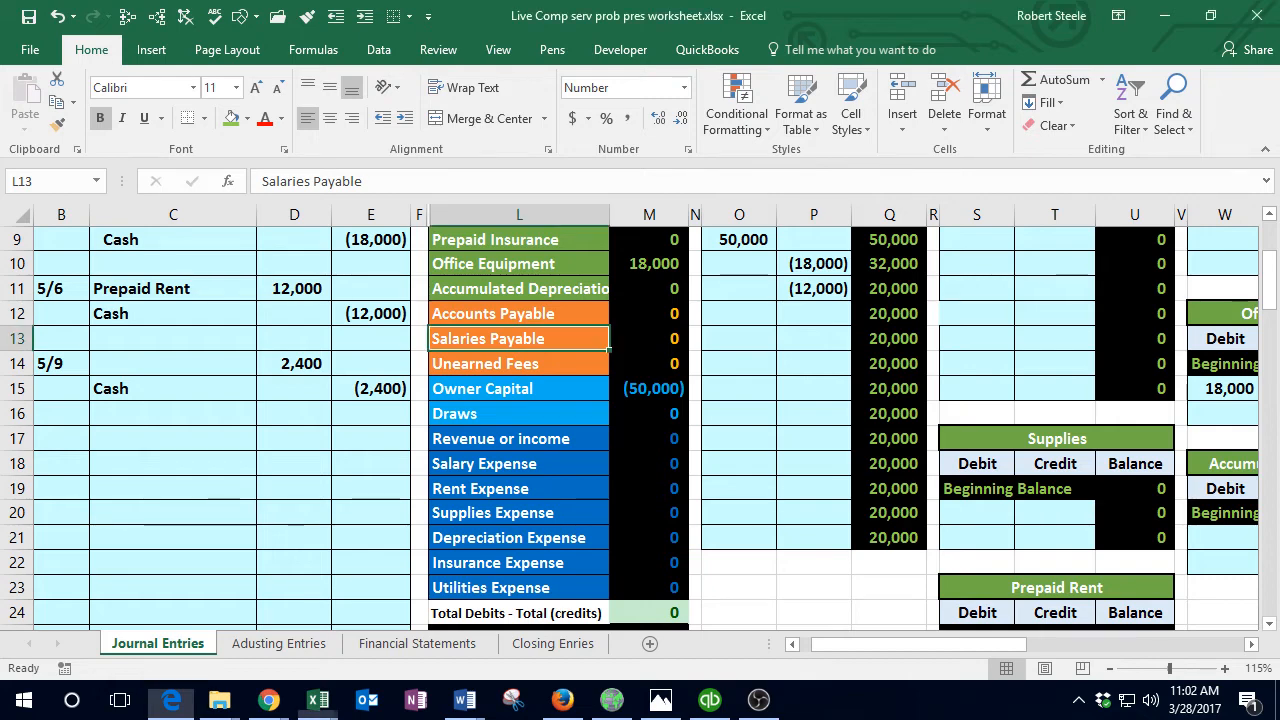
left_click(516, 537)
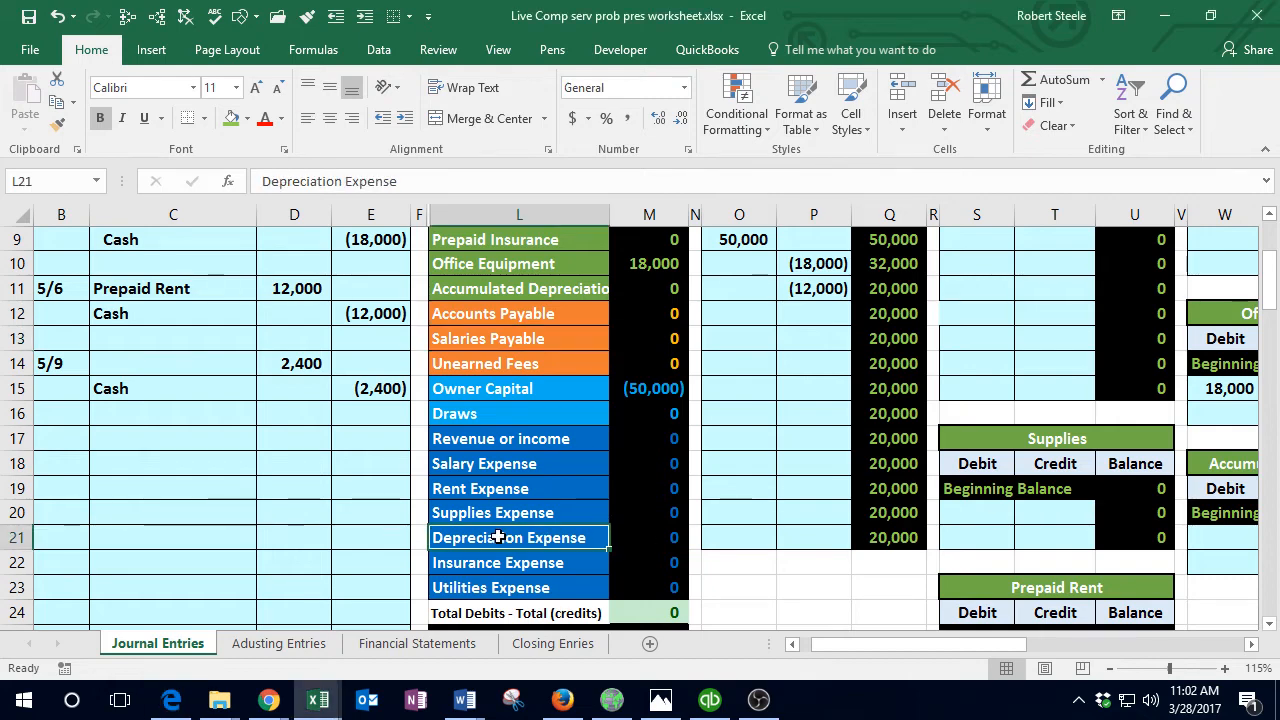
scroll(494, 531, "up", 2)
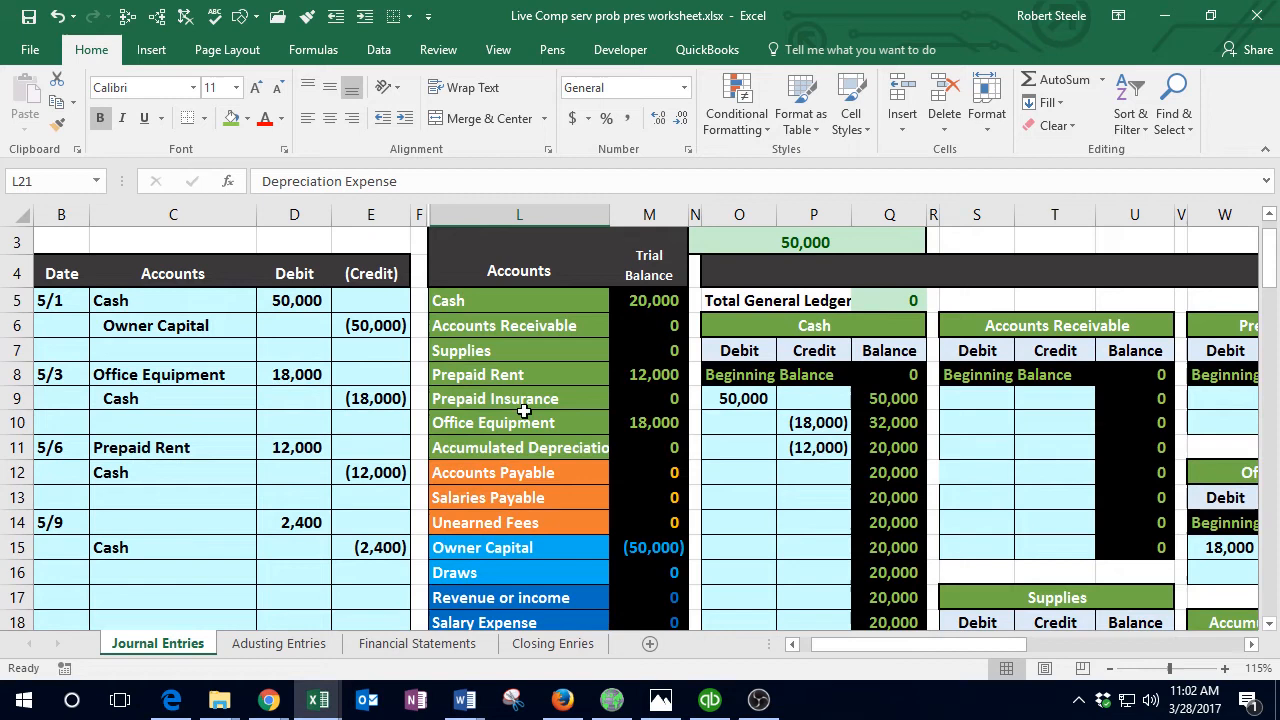
Step: Copy the Prepaid Insurance account name into C14 as values only and indent Cash in C15
left_click(523, 402)
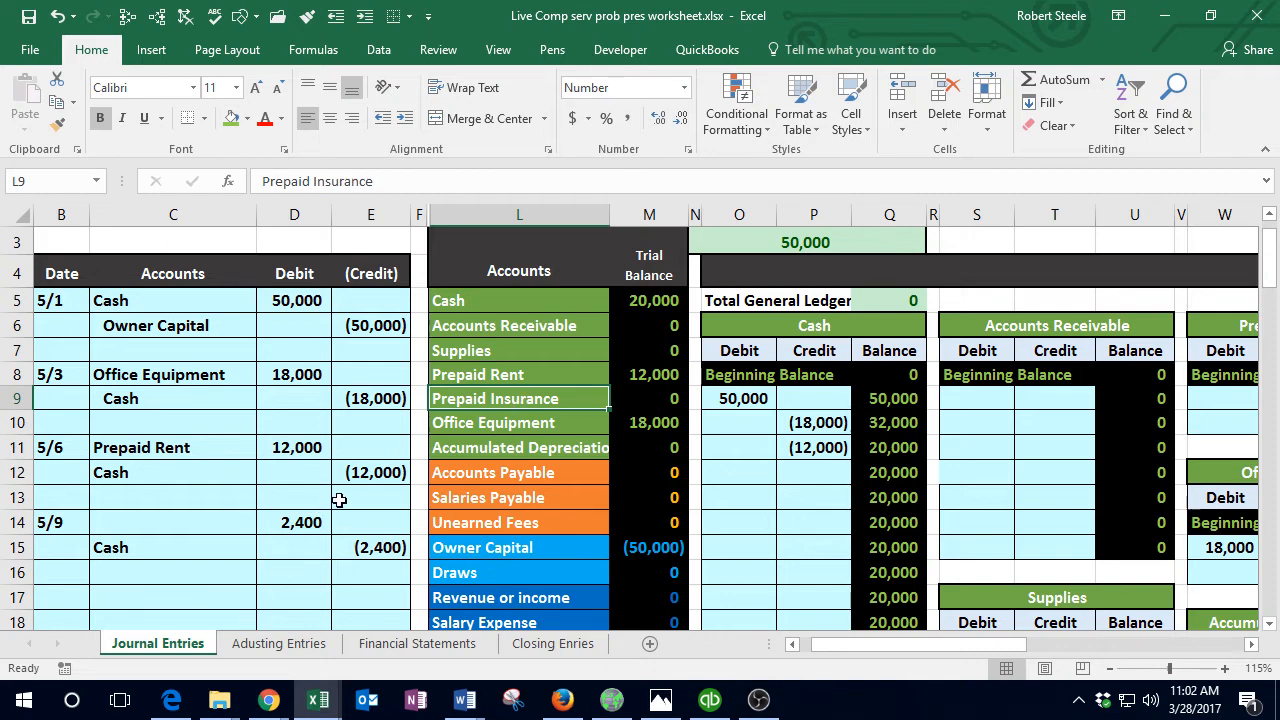
right_click(552, 398)
left_click(596, 291)
left_click(204, 520)
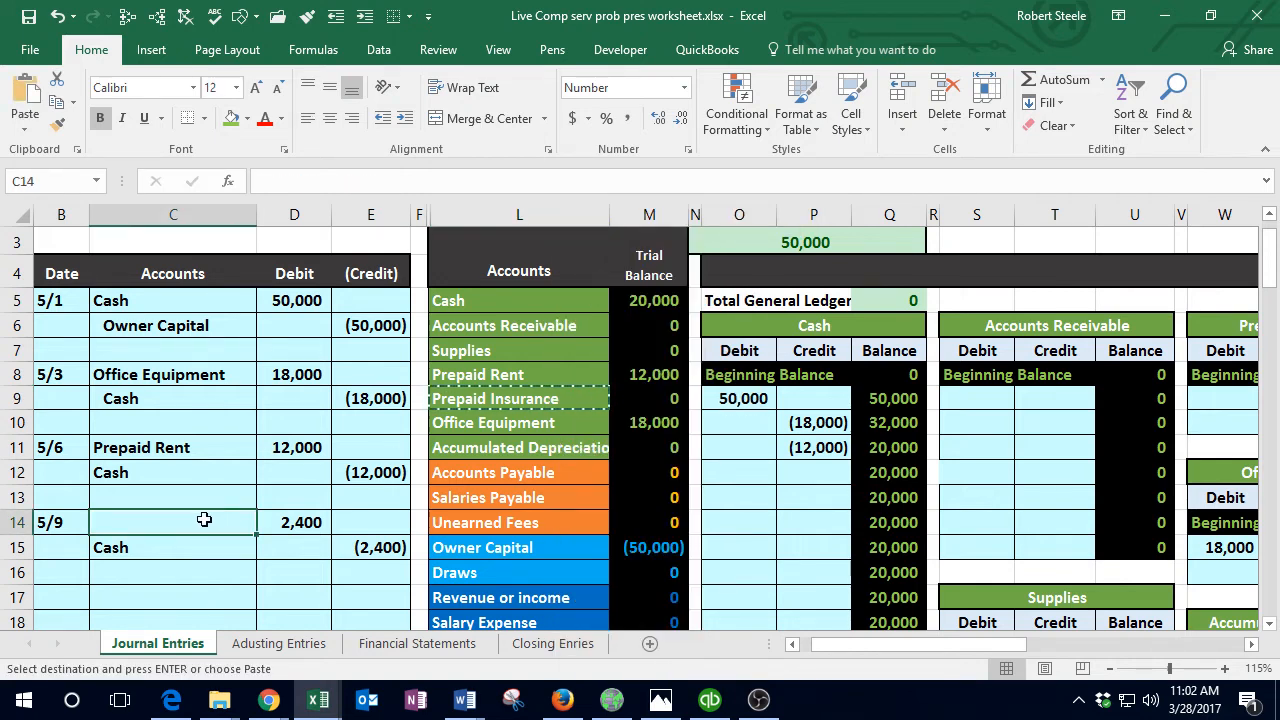
right_click(204, 520)
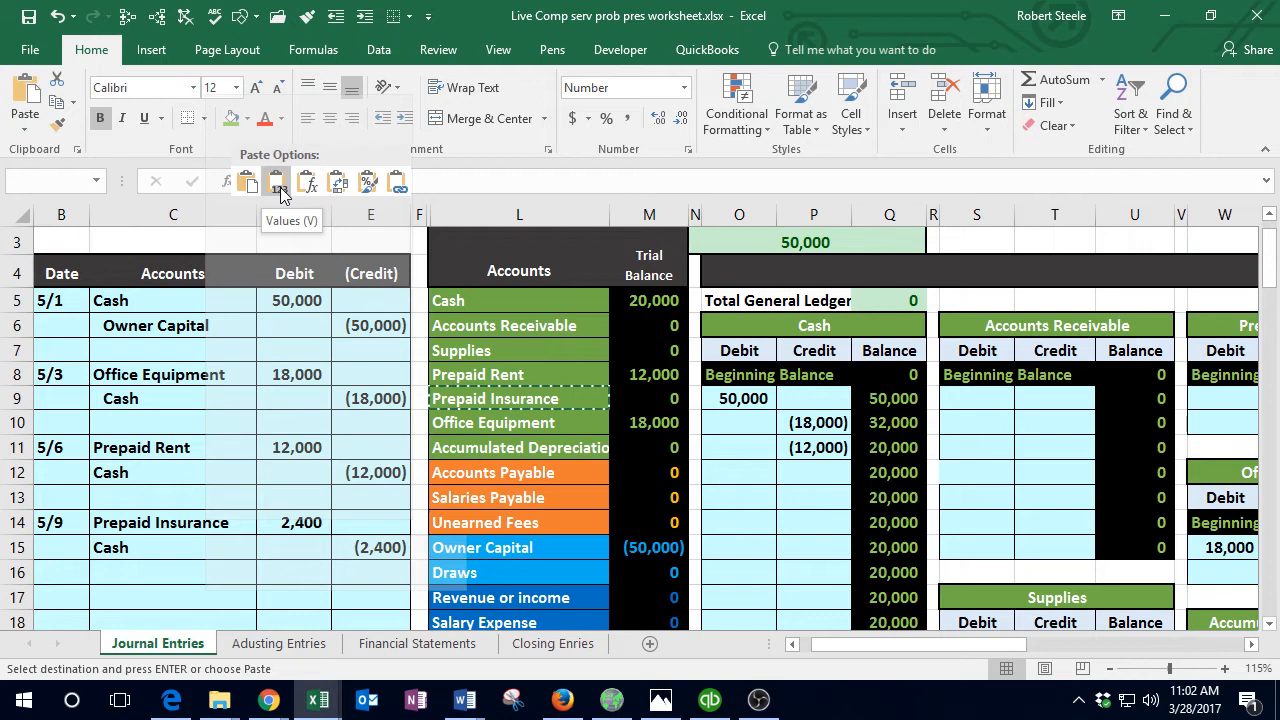
left_click(280, 185)
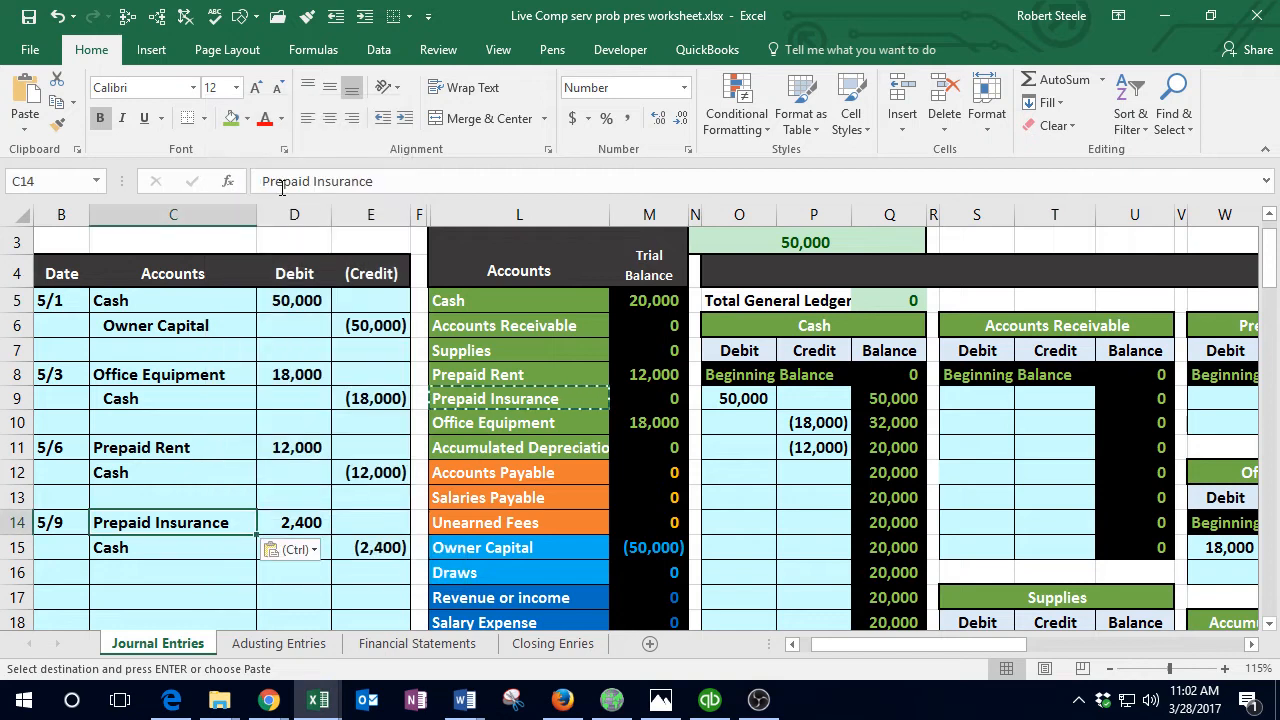
left_click(150, 543)
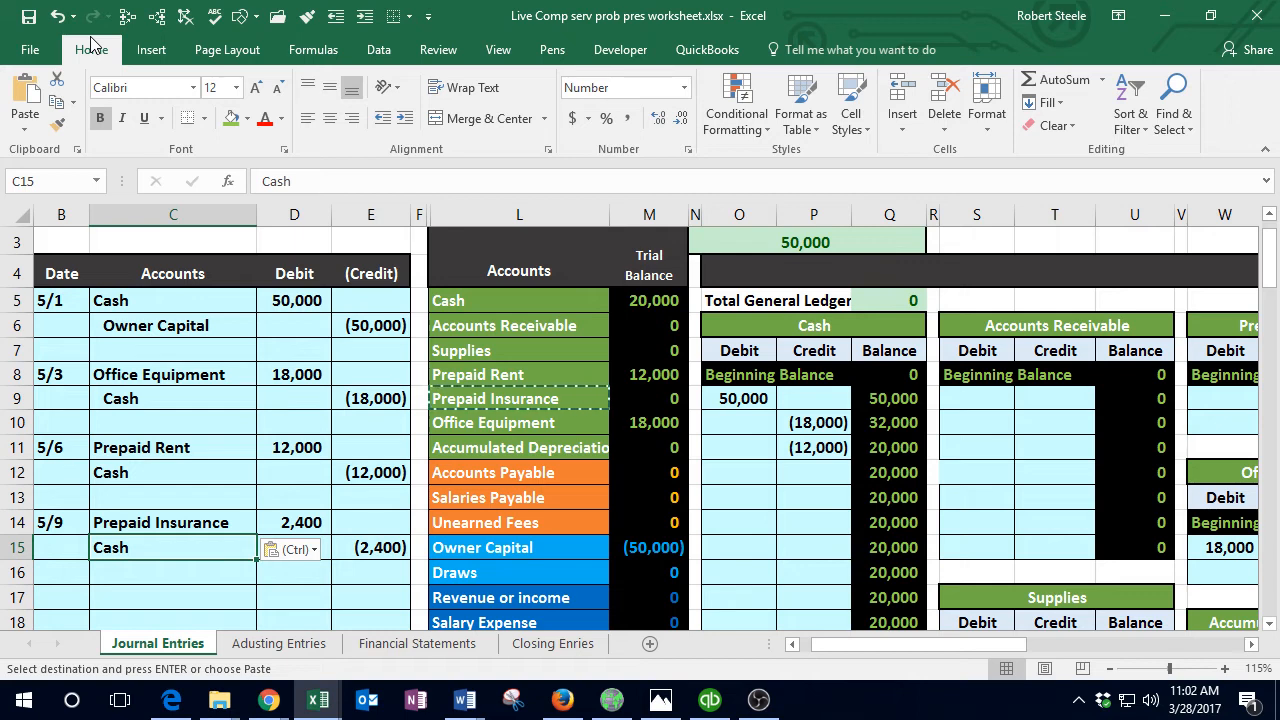
left_click(404, 119)
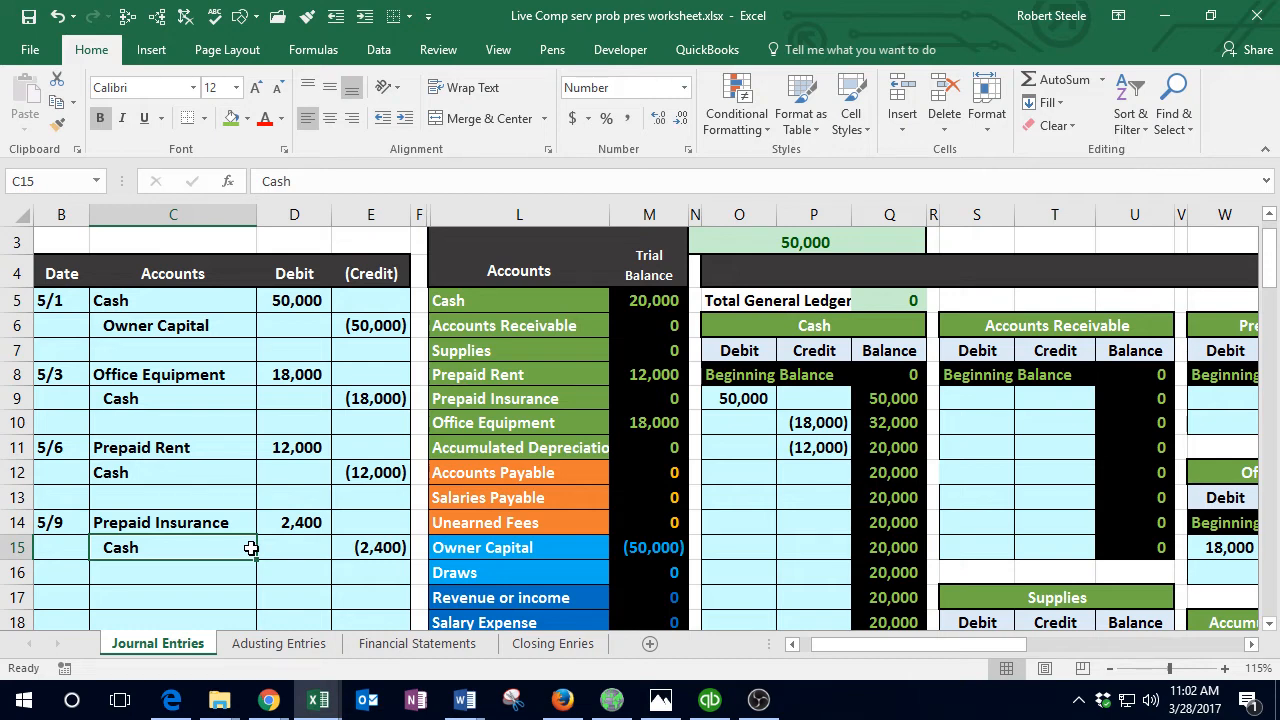
Step: Post the 5/9 debit to the Prepaid Insurance ledger account by linking W9 to the journal amount with =D14
left_click_drag(210, 525, 301, 525)
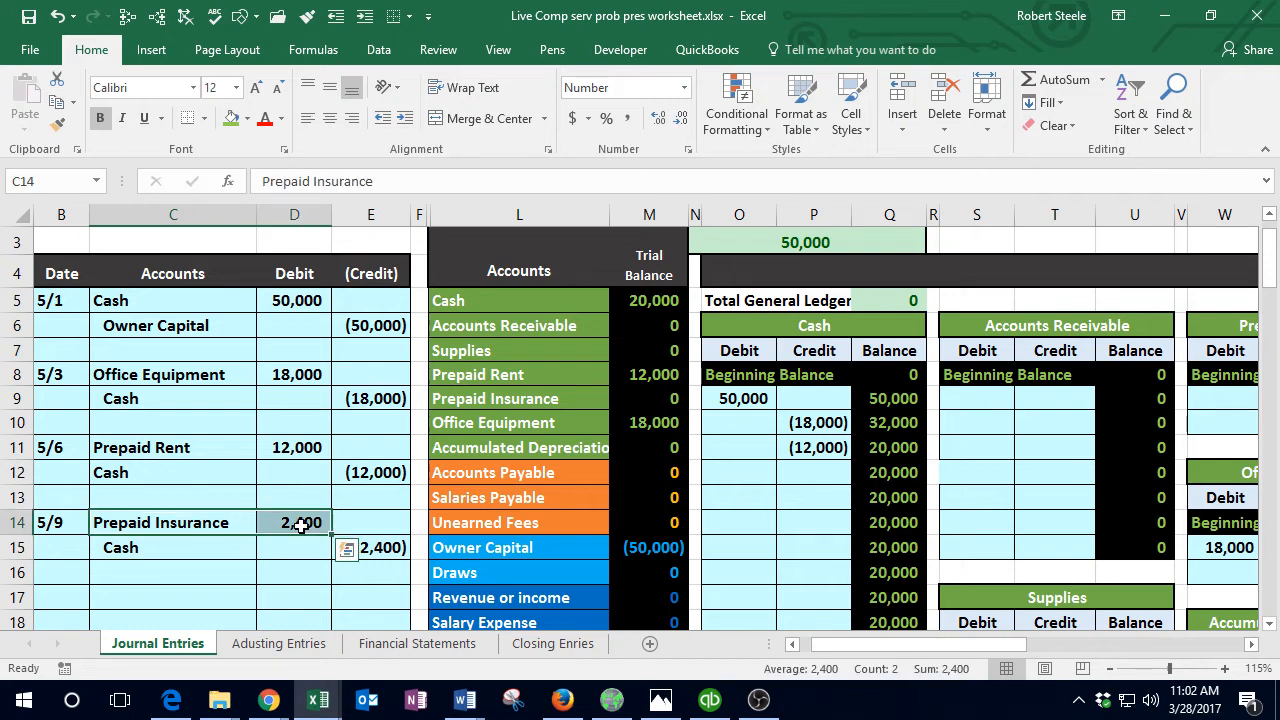
left_click(549, 304)
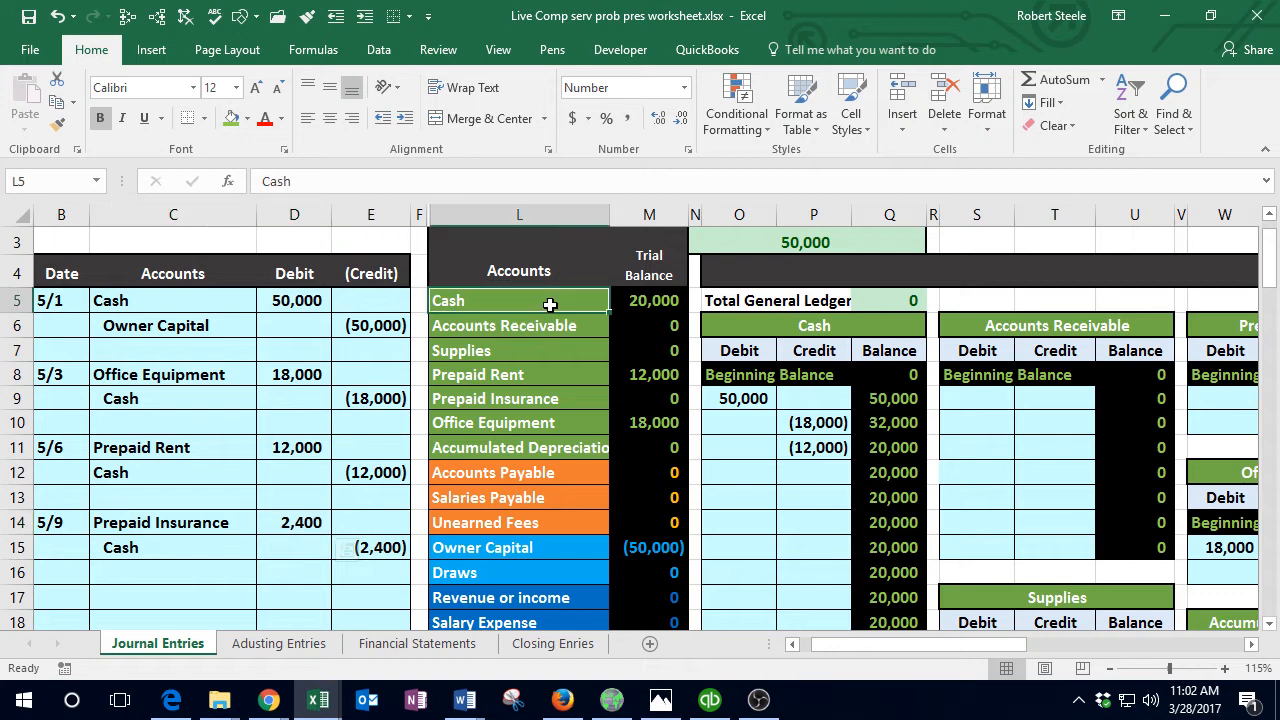
left_click_drag(549, 304, 541, 405)
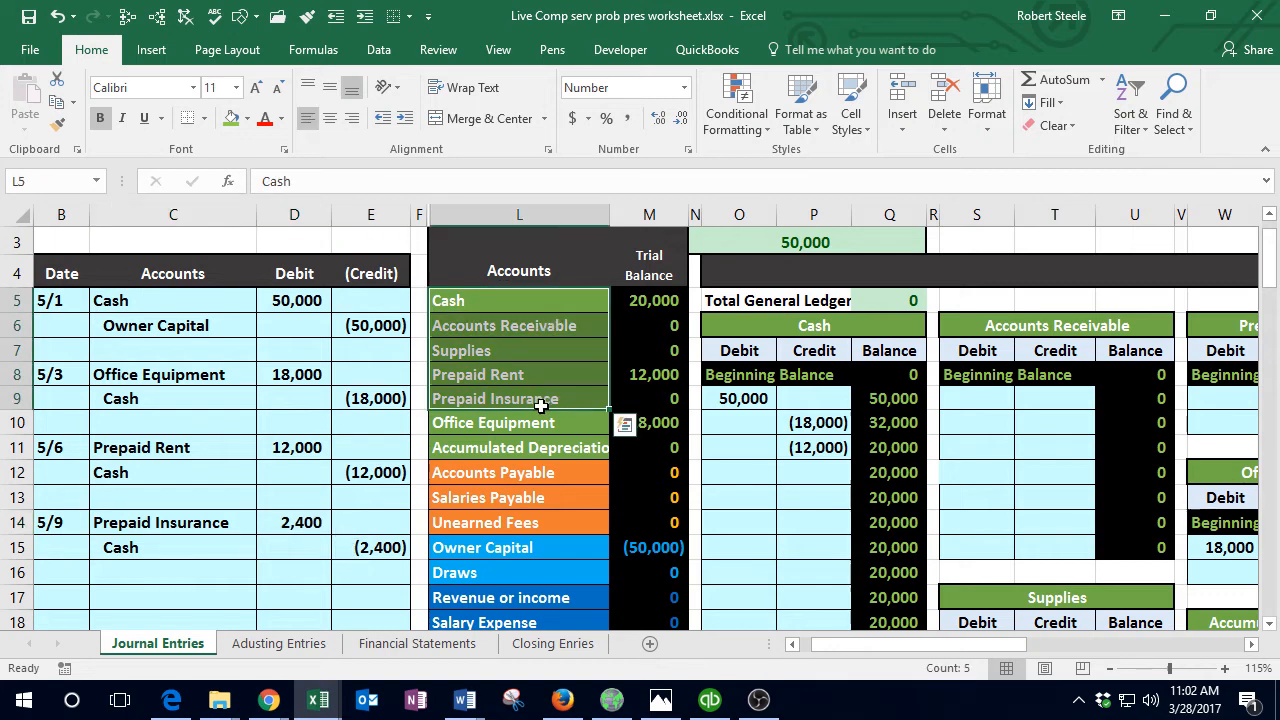
left_click(779, 469)
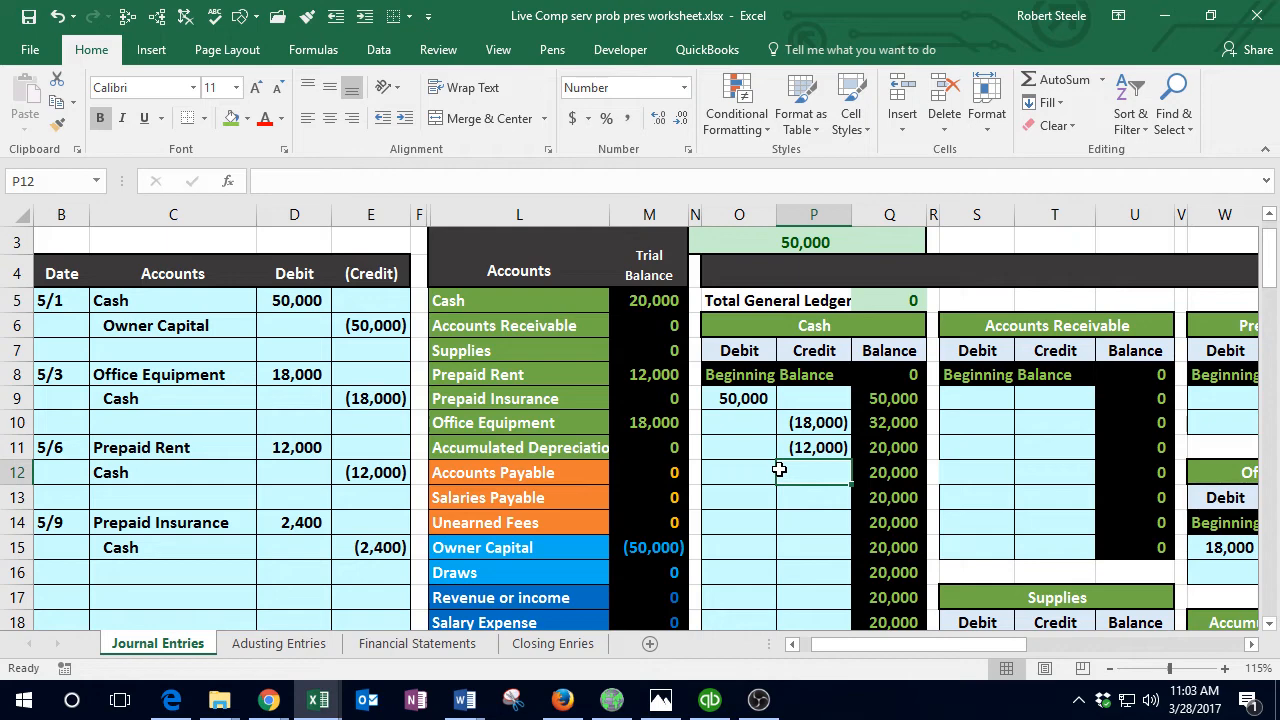
key("Right")
key("Right")
key("Right")
key("Right")
key("Right")
key("Right")
key("Right")
key("Right")
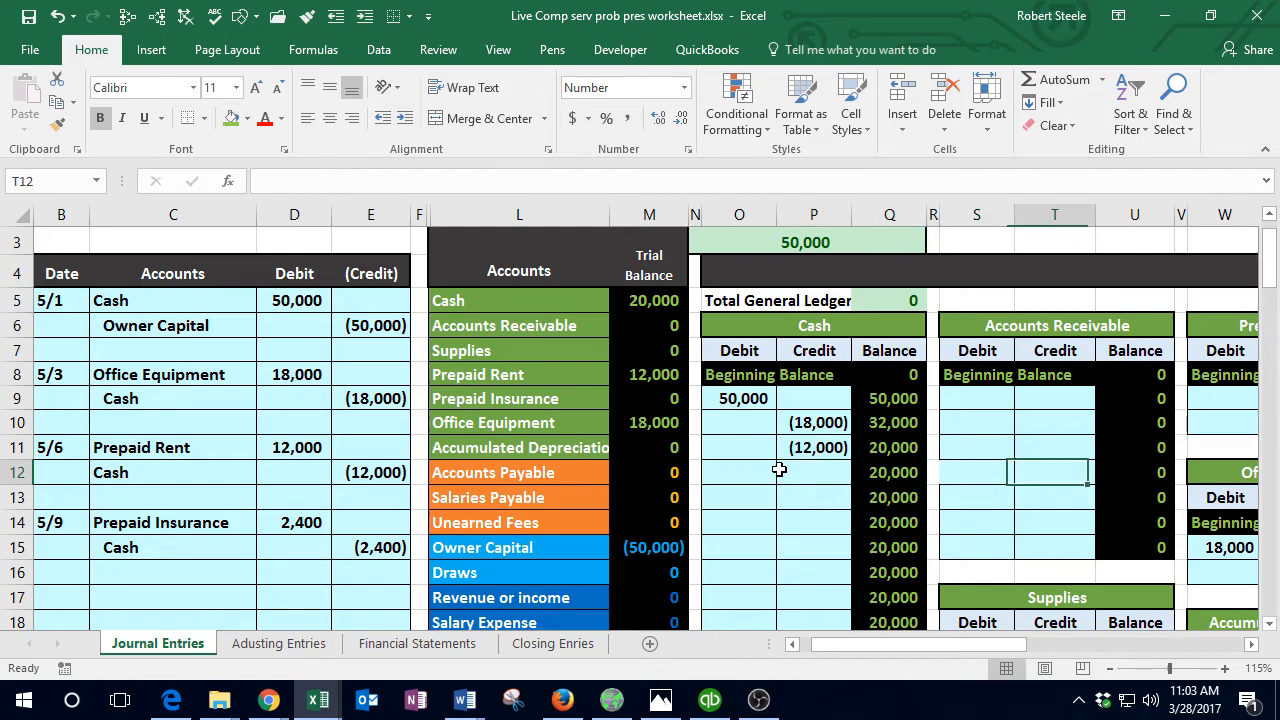
key("Up")
key("Up")
key("Up")
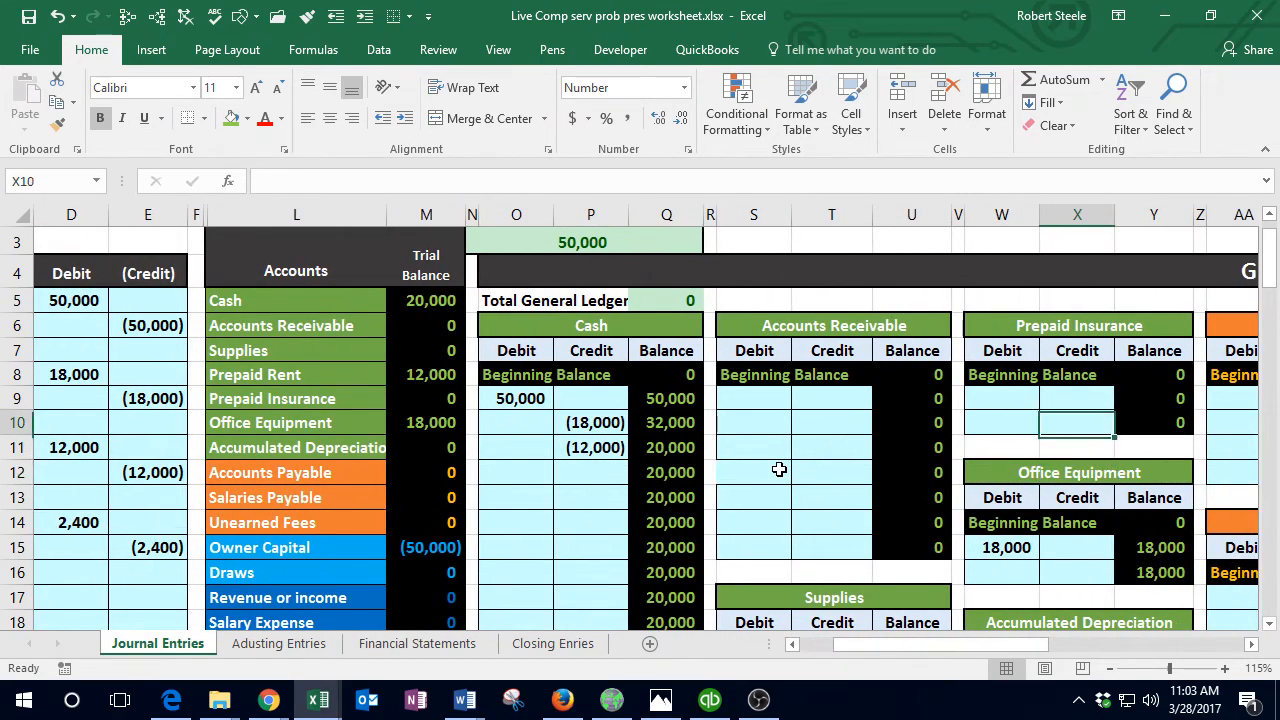
key("Left")
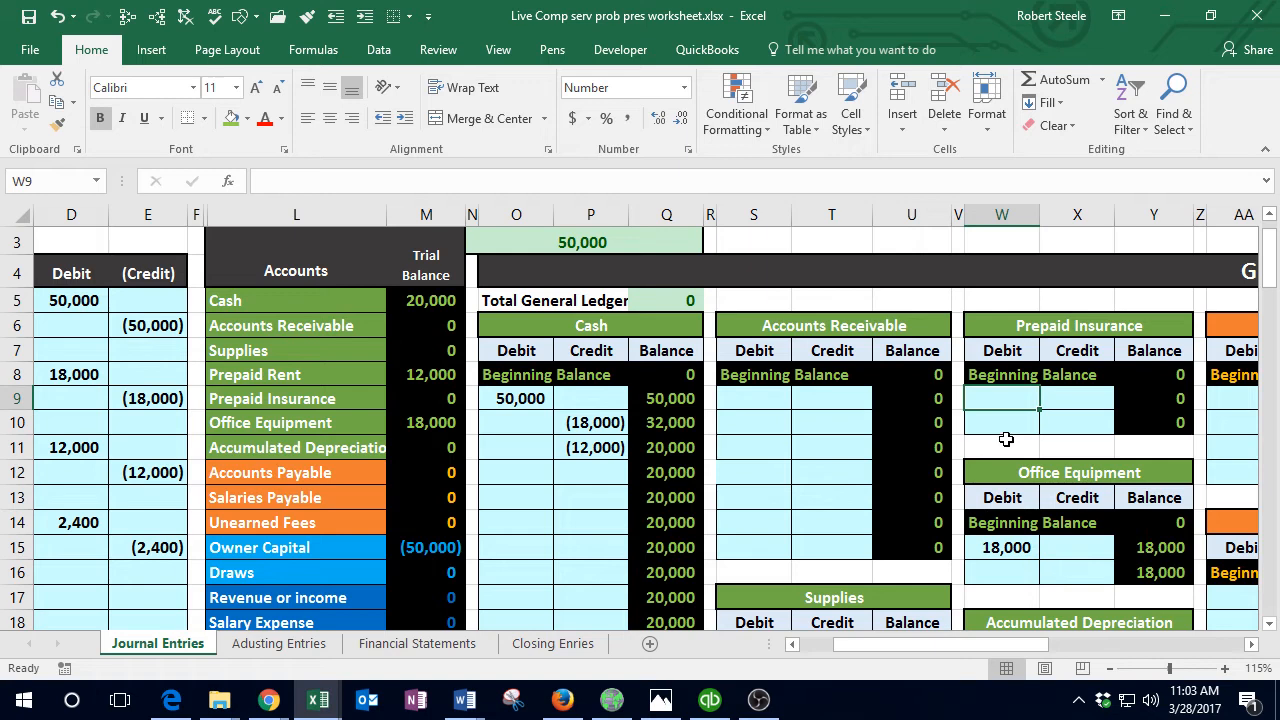
type("=")
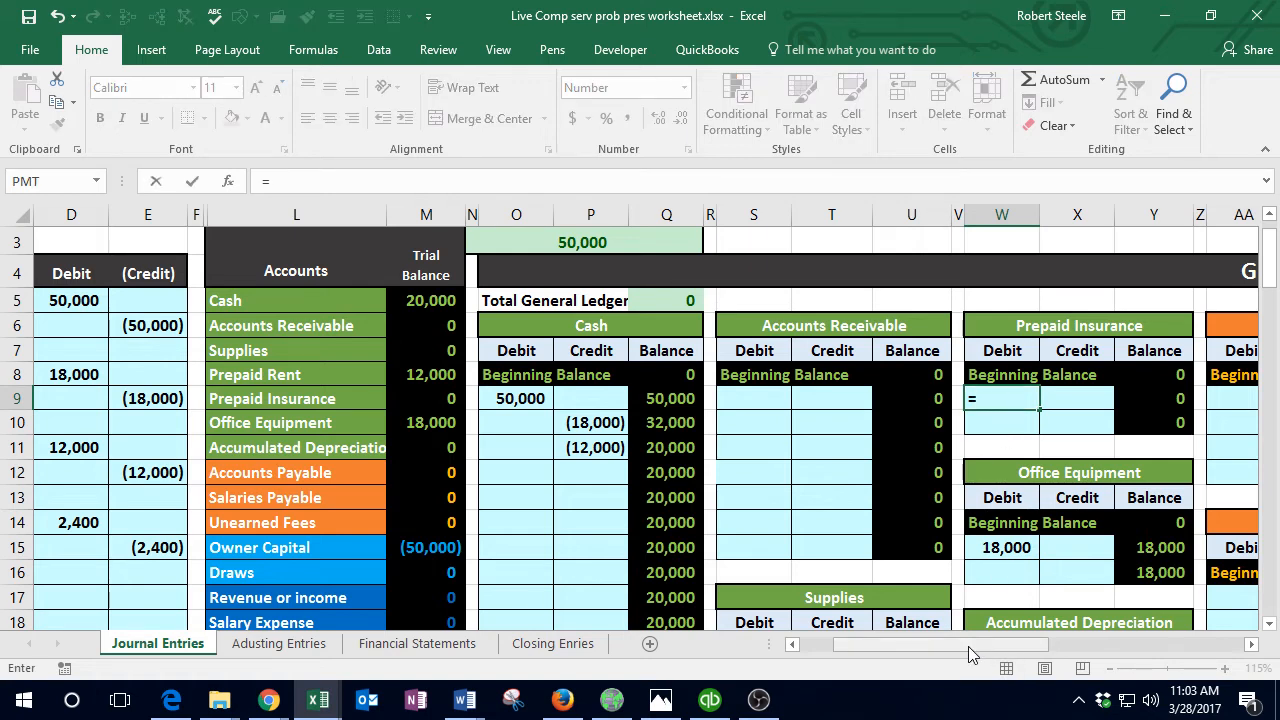
left_click_drag(968, 646, 911, 646)
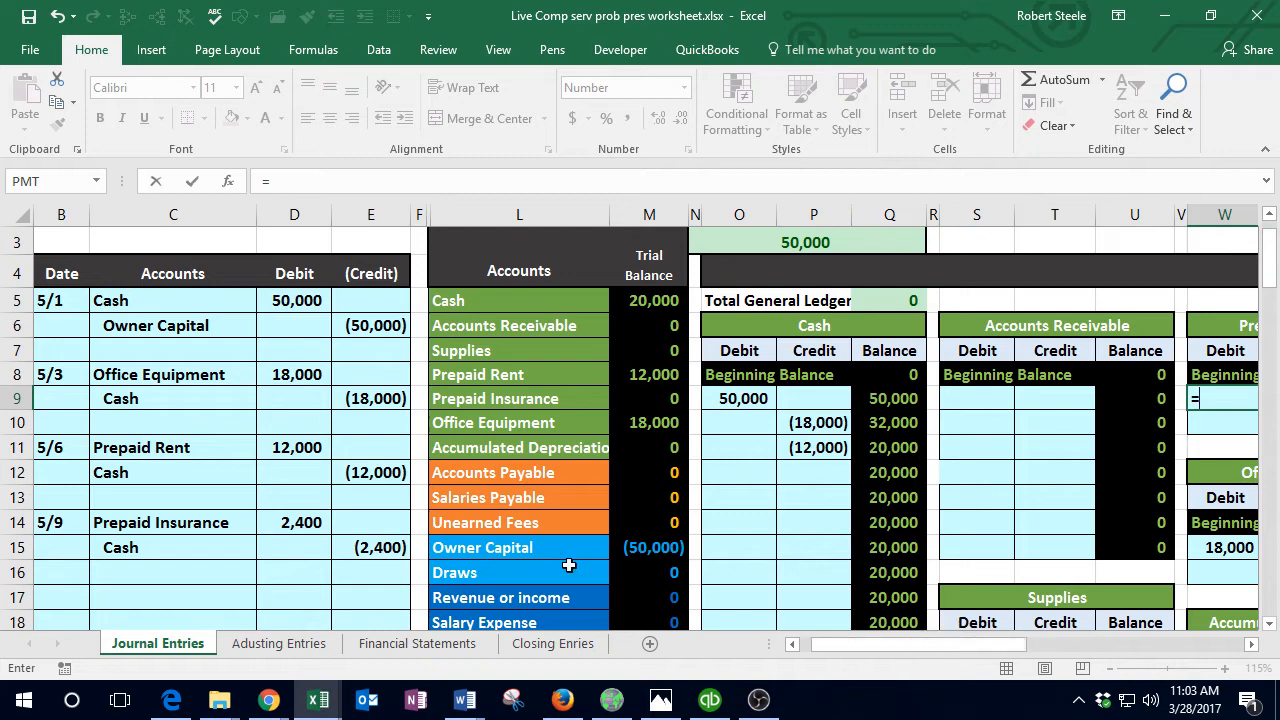
left_click(312, 522)
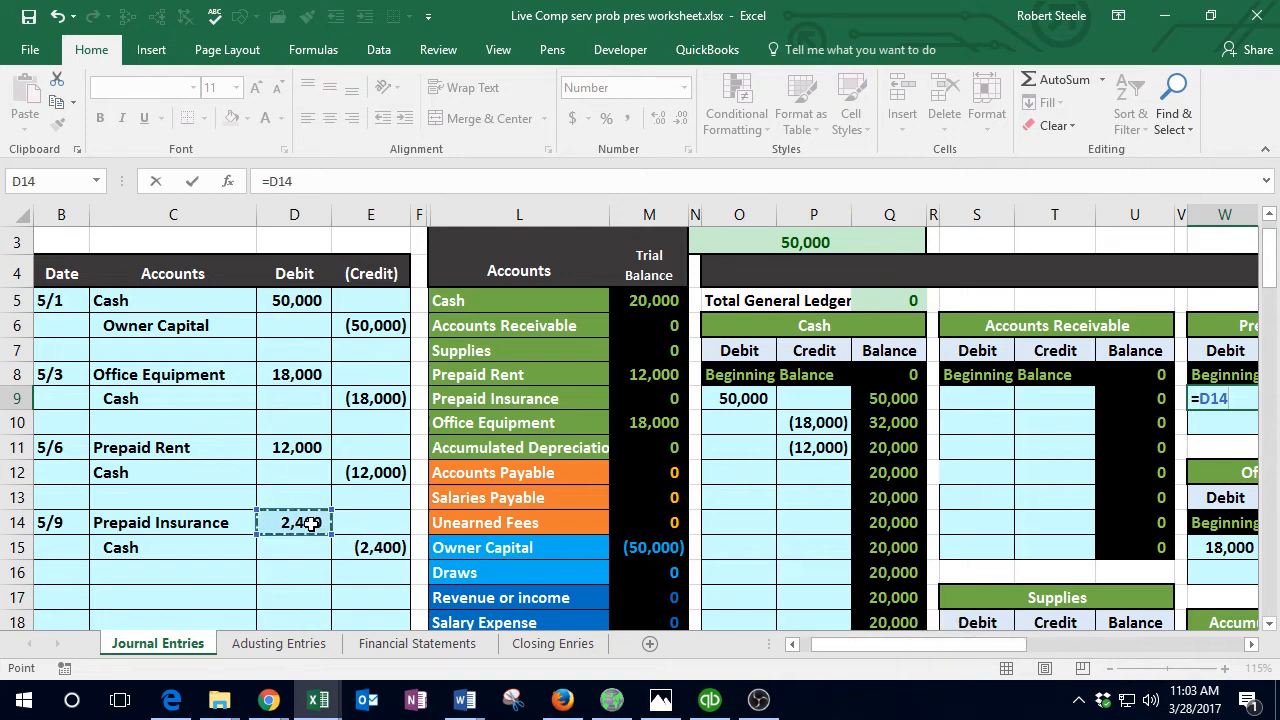
key("Return")
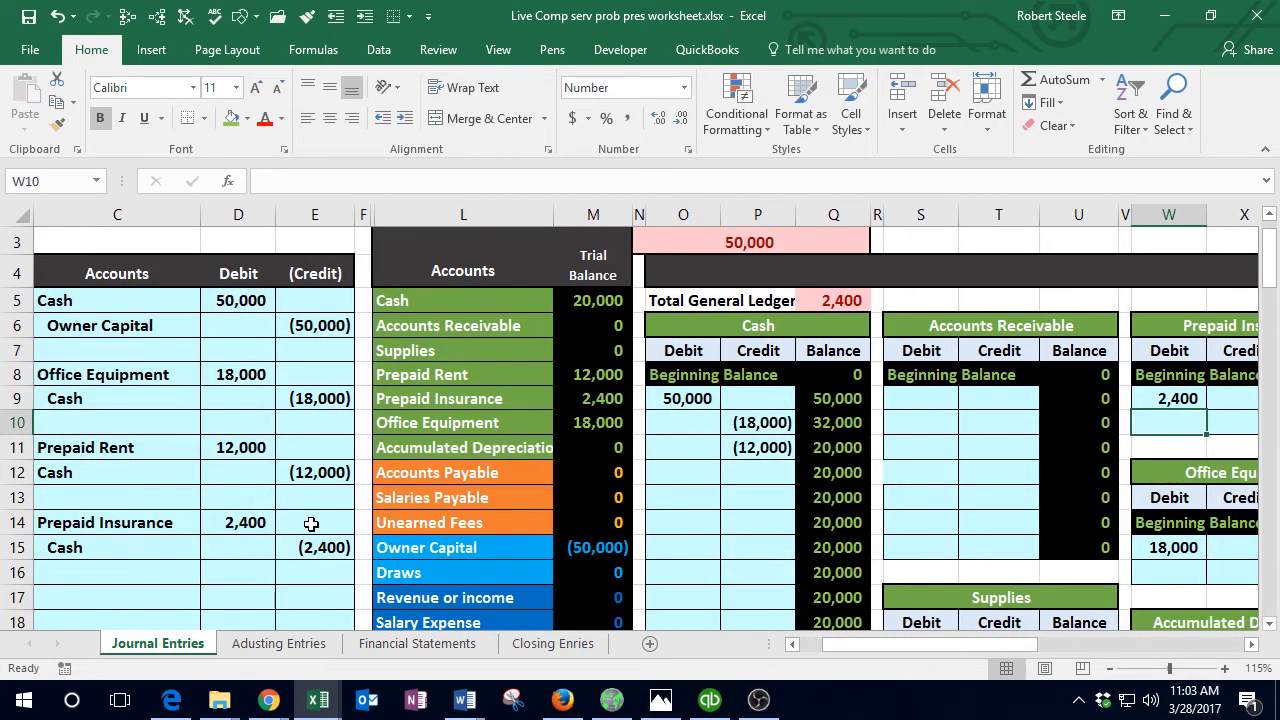
key("Right")
key("Up")
key("Left")
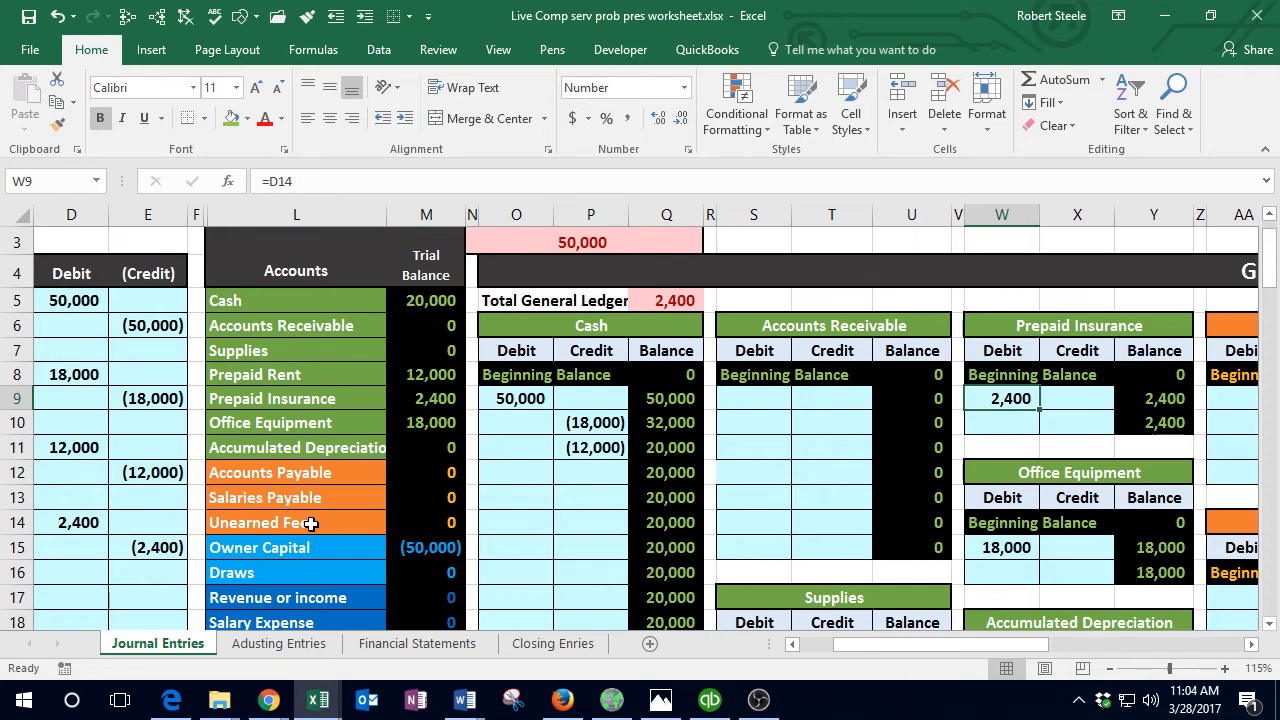
Step: Post the 5/9 credit to the Cash ledger account by linking P12 to the journal amount with =E15
key("Left")
key("Left")
key("Left")
key("Left")
key("Left")
key("Left")
key("Left")
key("Left")
key("Left")
key("Left")
key("Left")
key("Left")
key("Left")
key("Left")
key("Left")
key("Left")
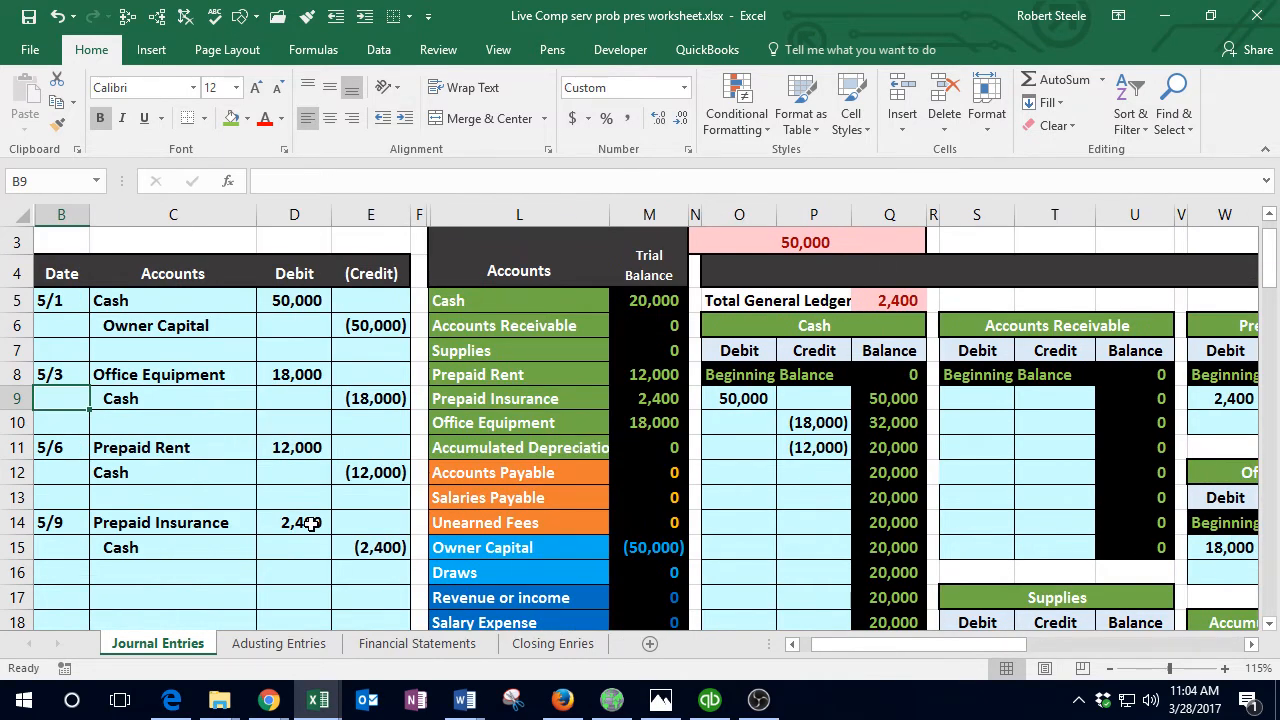
left_click(298, 523)
left_click(352, 547)
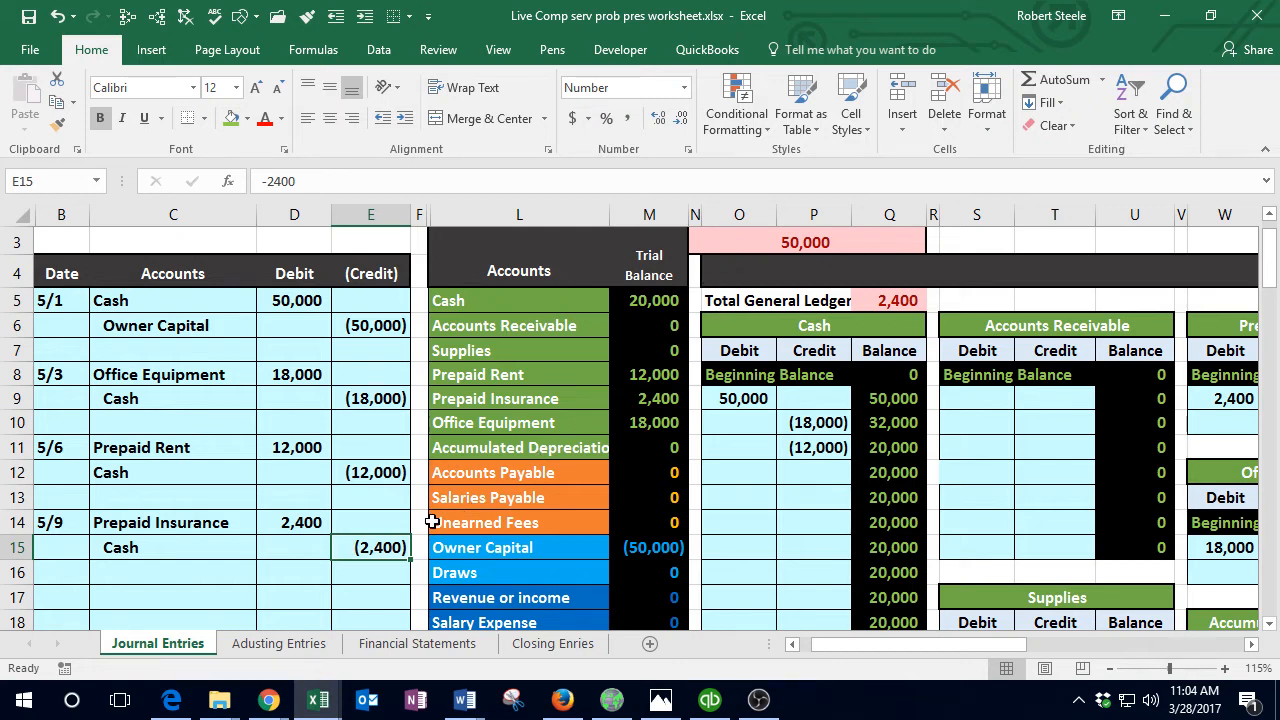
left_click_drag(186, 550, 341, 547)
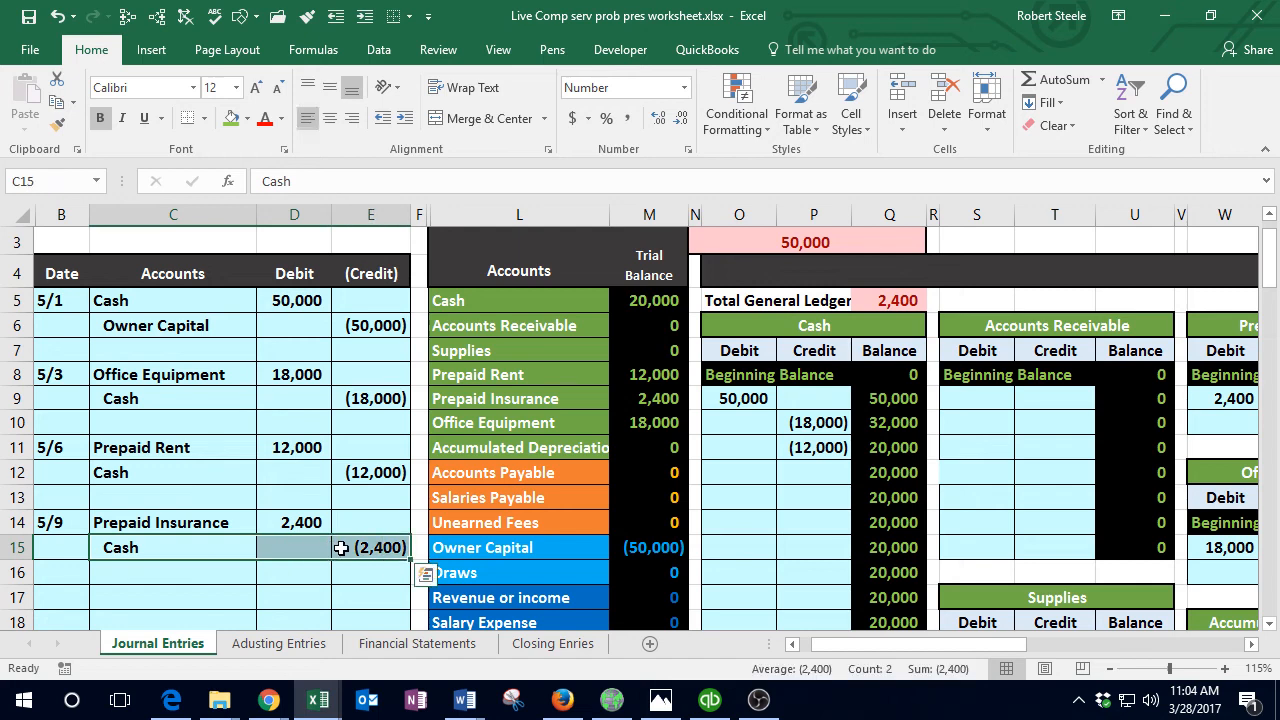
left_click(813, 470)
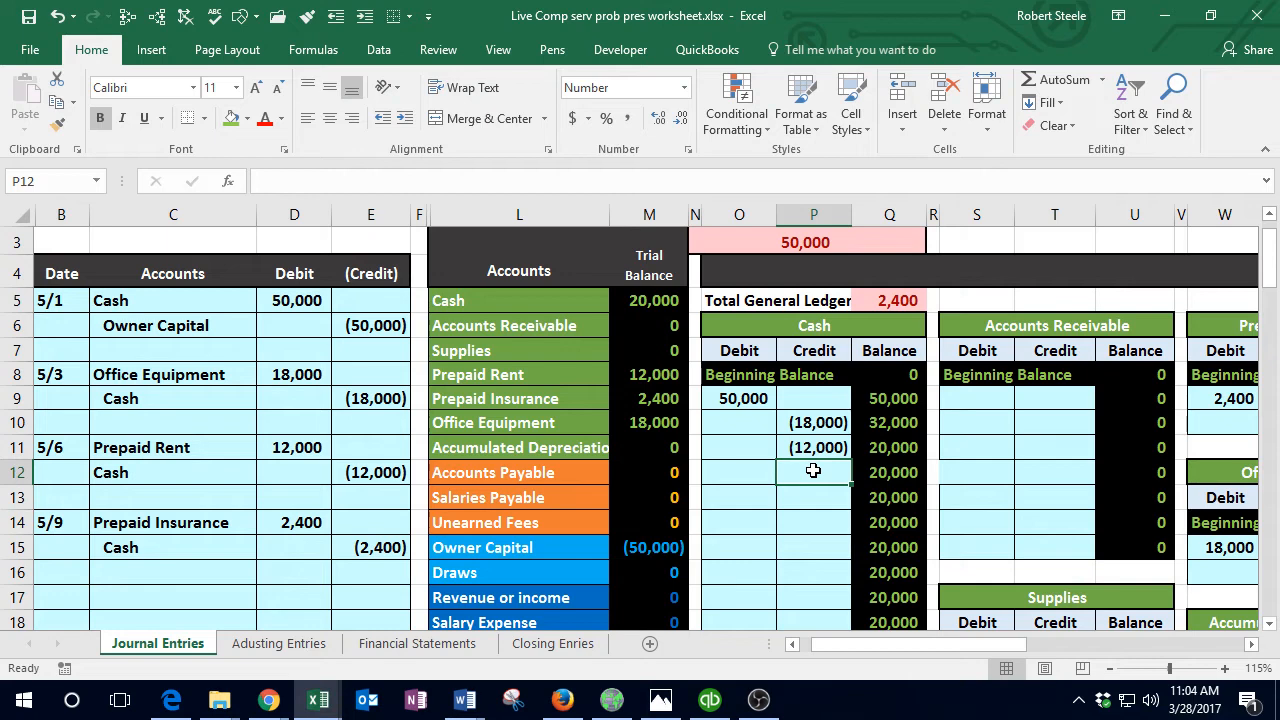
type("=")
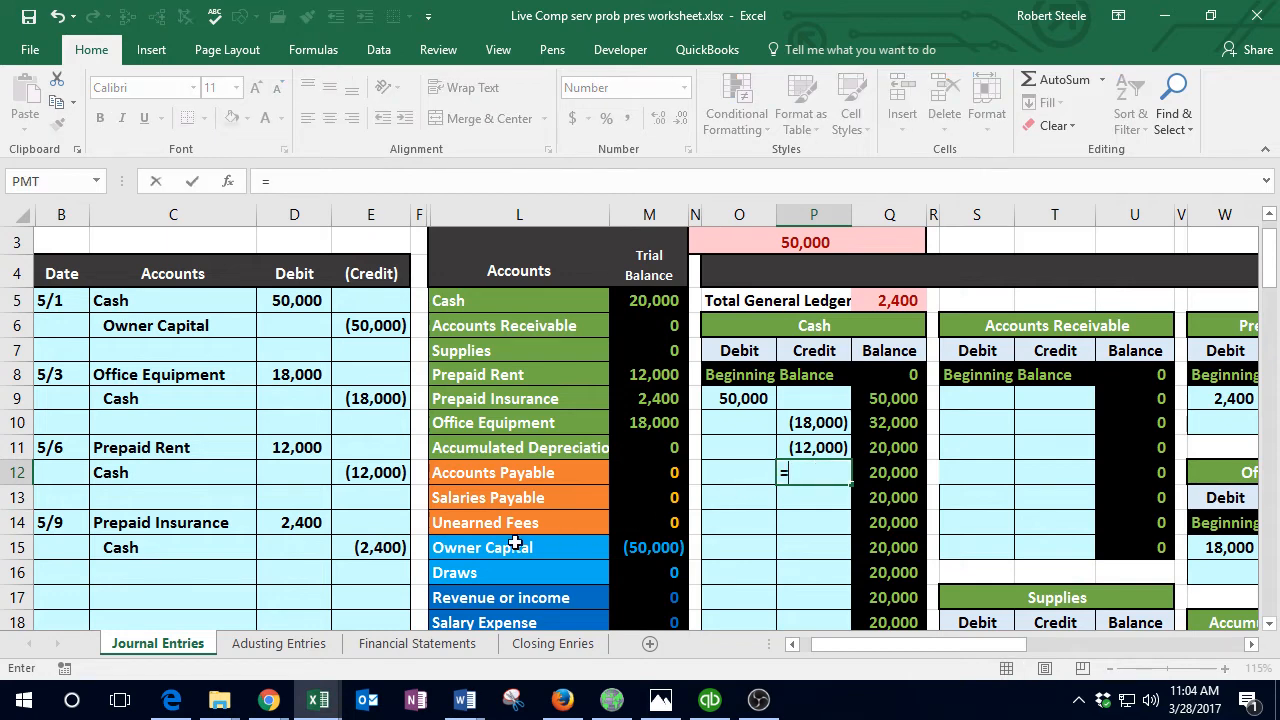
left_click(381, 549)
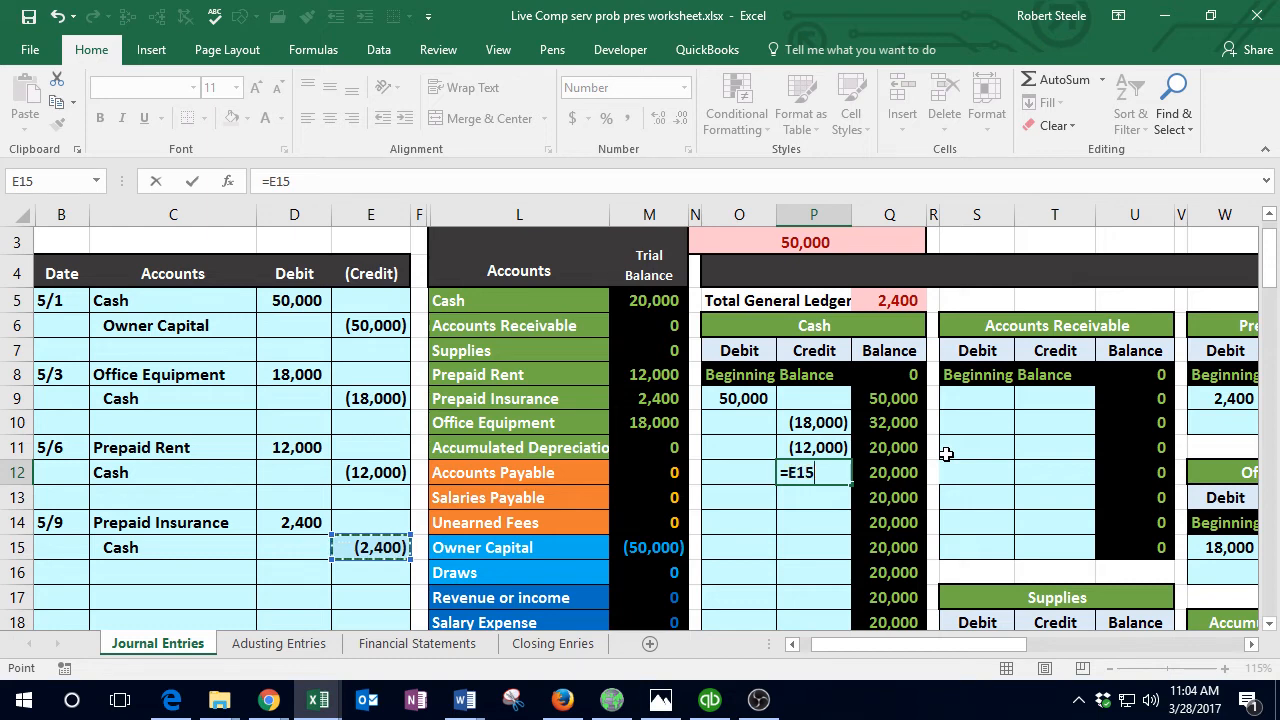
key("Return")
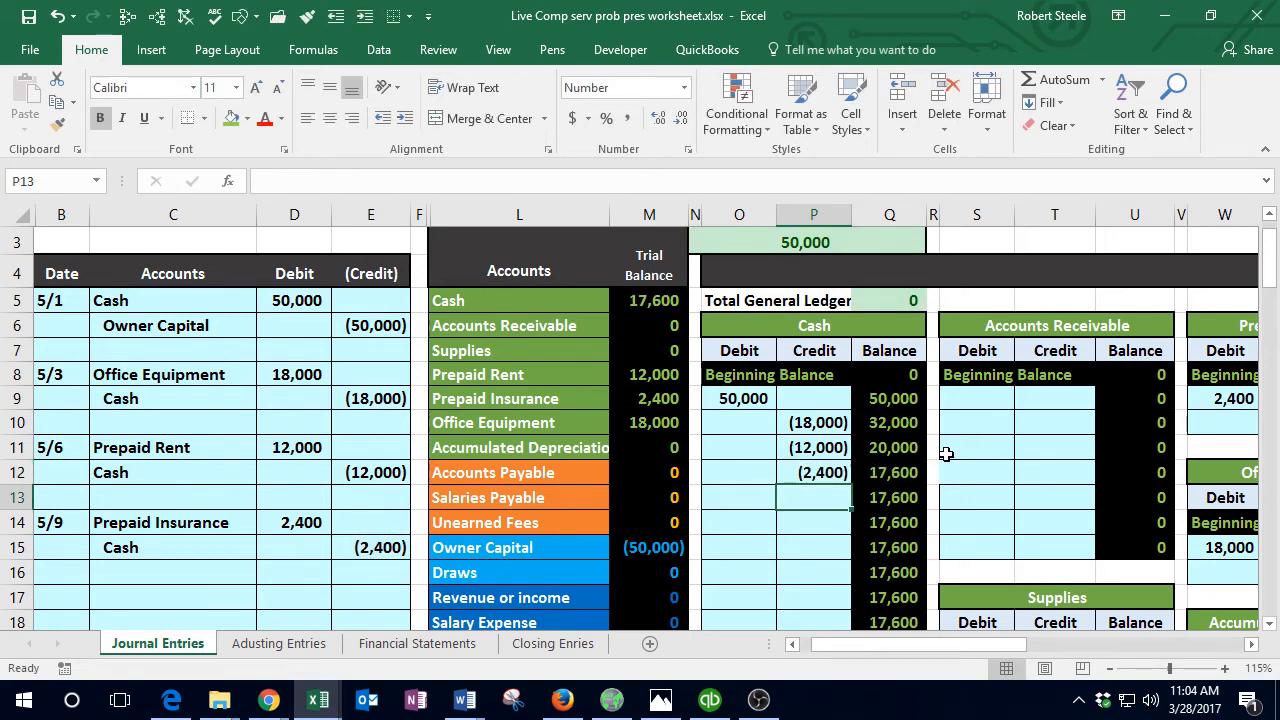
Step: Check the Cash balance in the ledger and trial balance, then the total debits less credits formula, the net income formula and the accounting equation
left_click(912, 471)
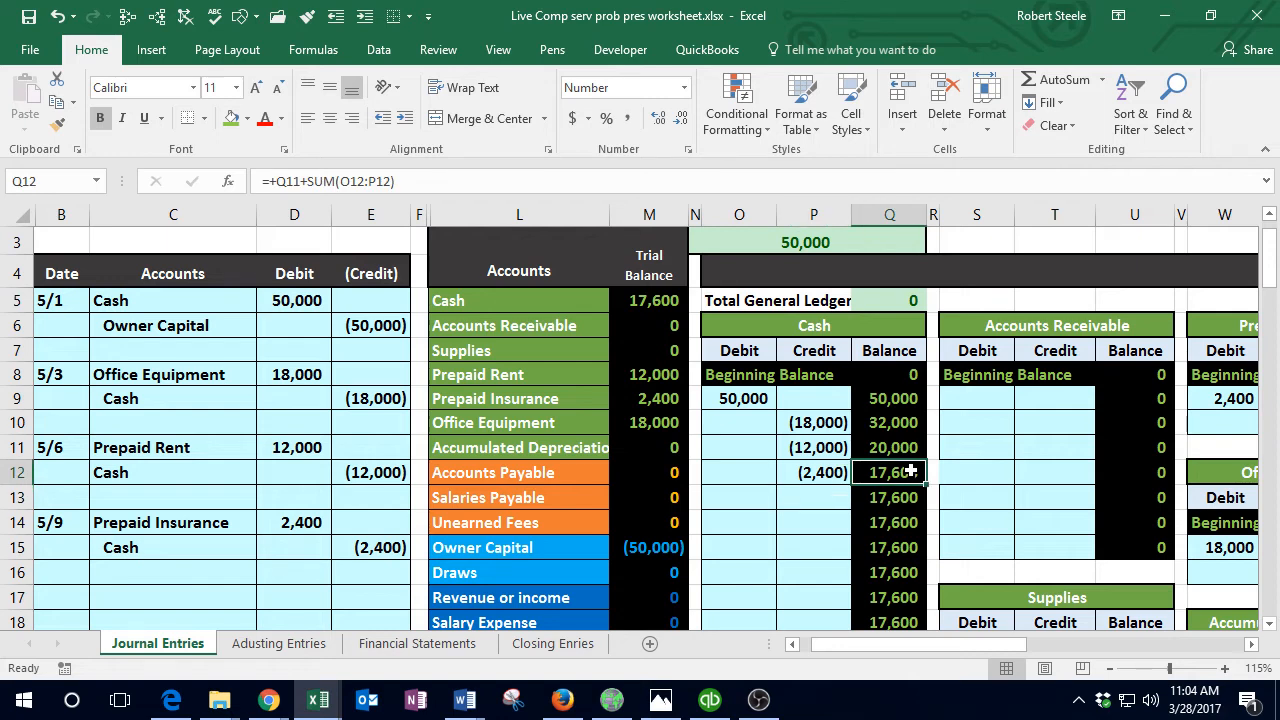
left_click(662, 299)
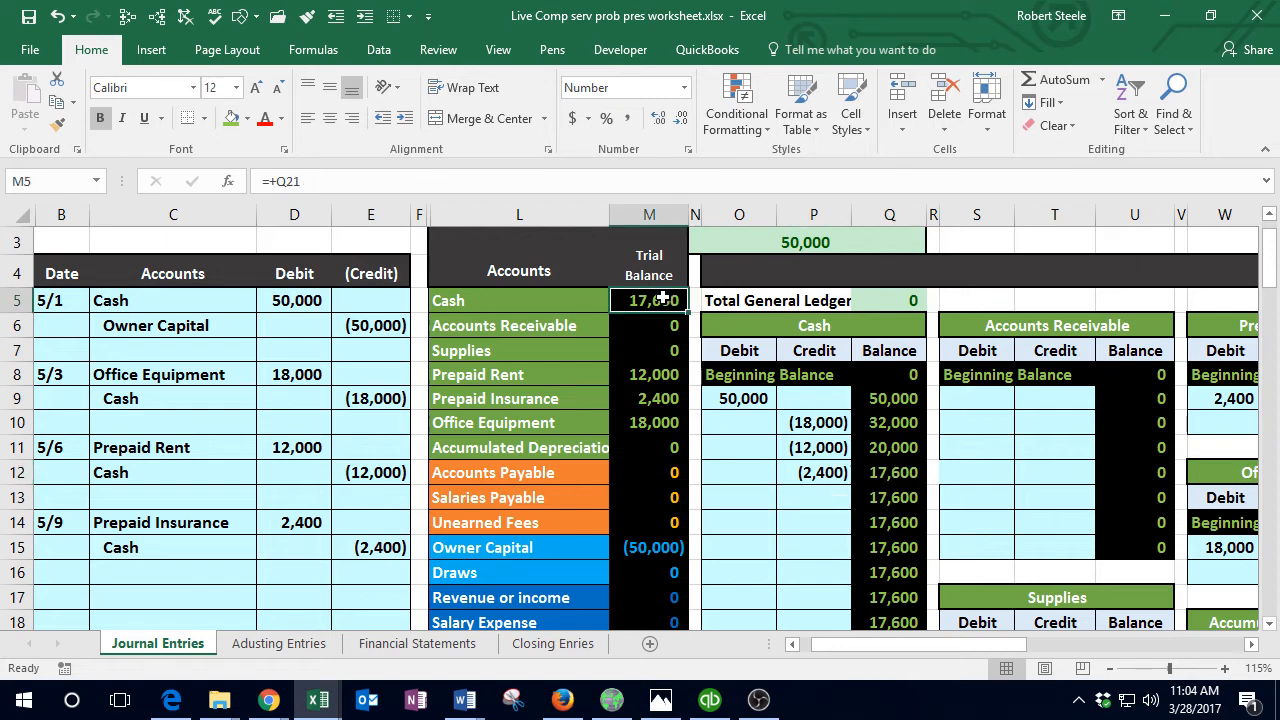
scroll(662, 299, "down", 3)
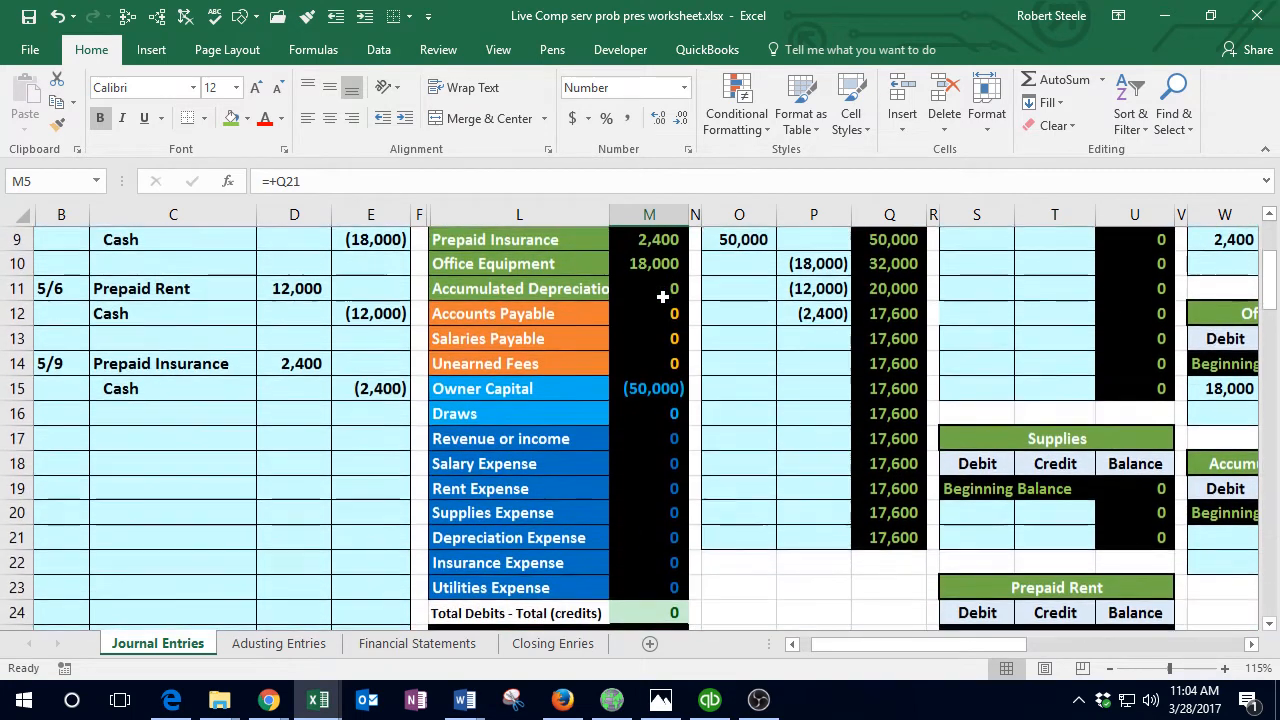
left_click(643, 533)
double_click(643, 533)
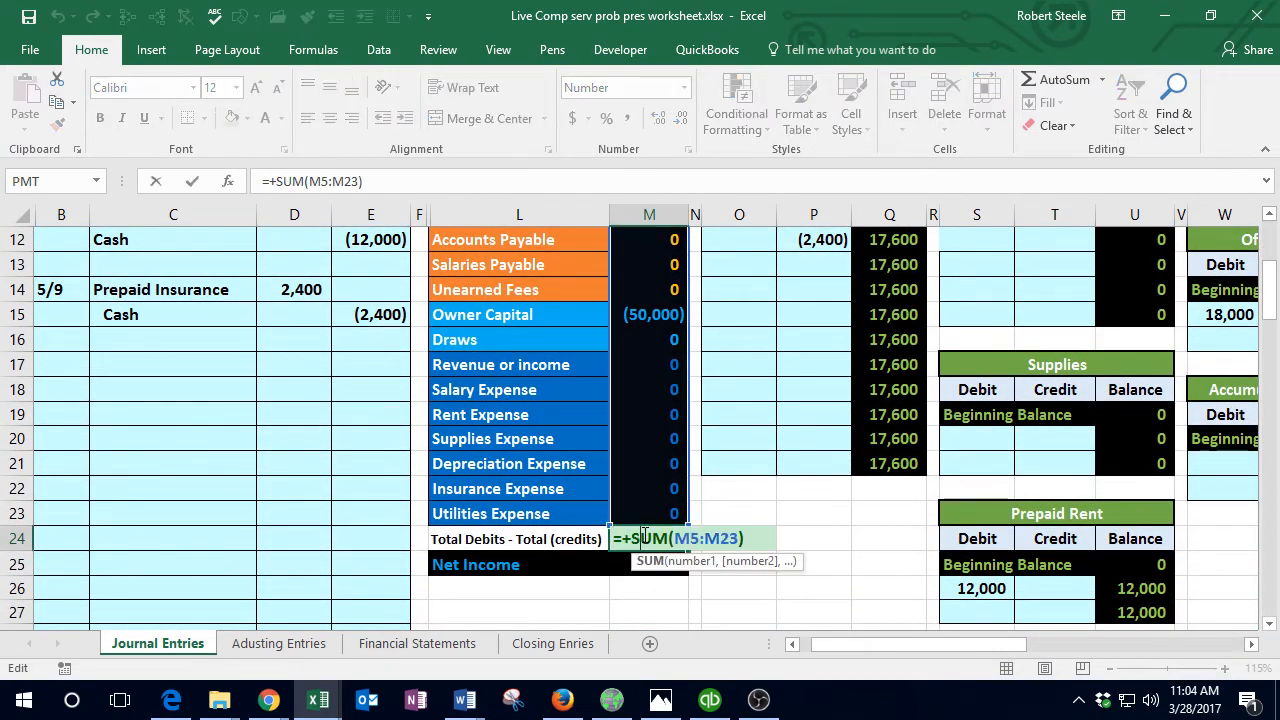
key("Return")
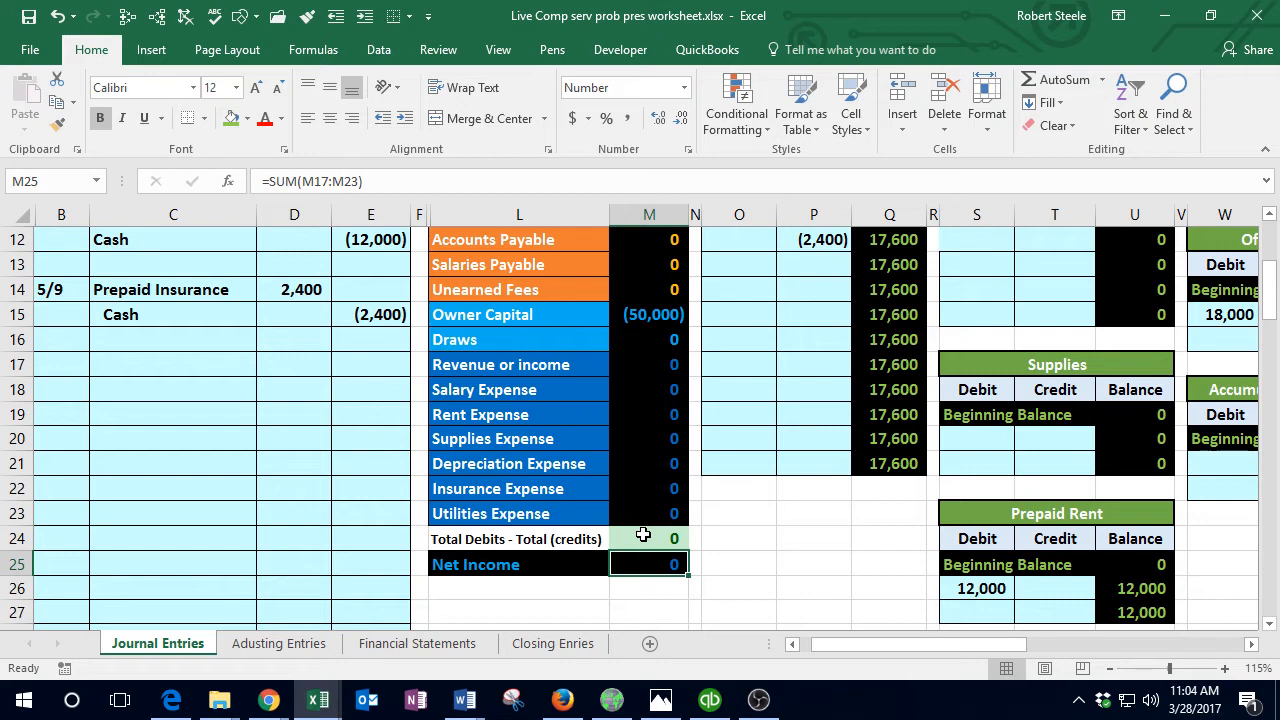
double_click(663, 563)
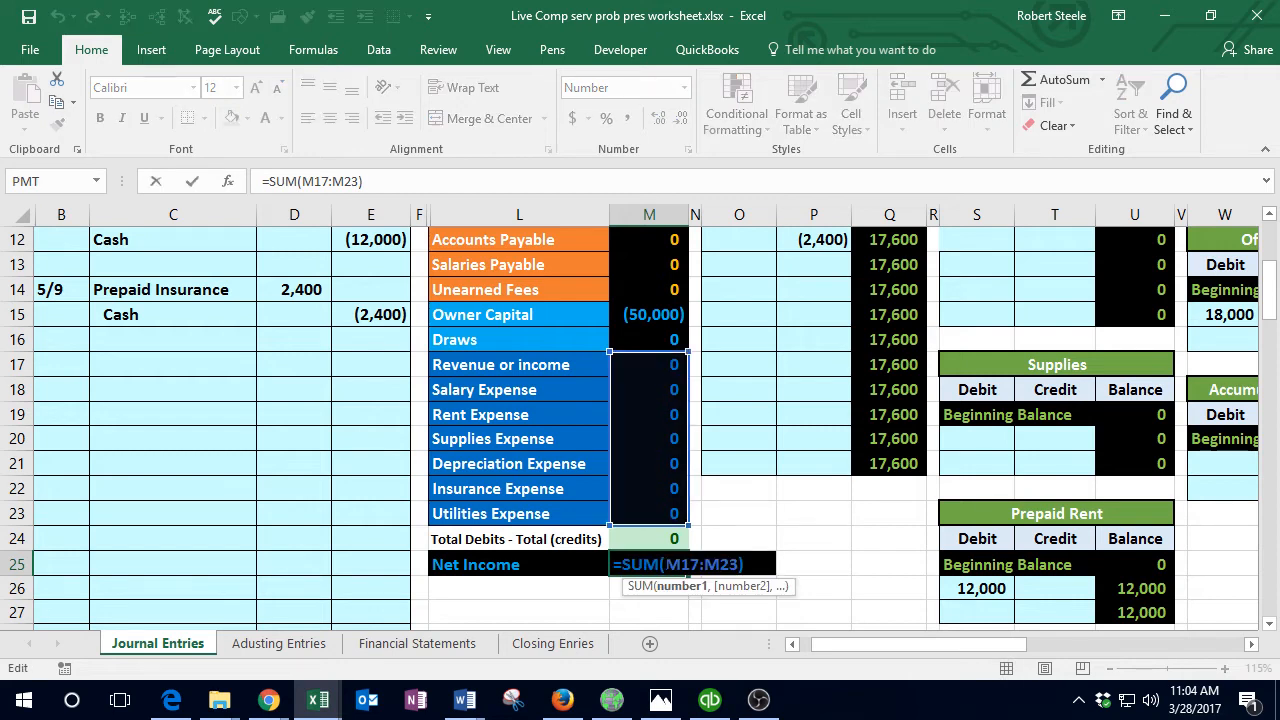
key("Return")
scroll(663, 563, "up", 4)
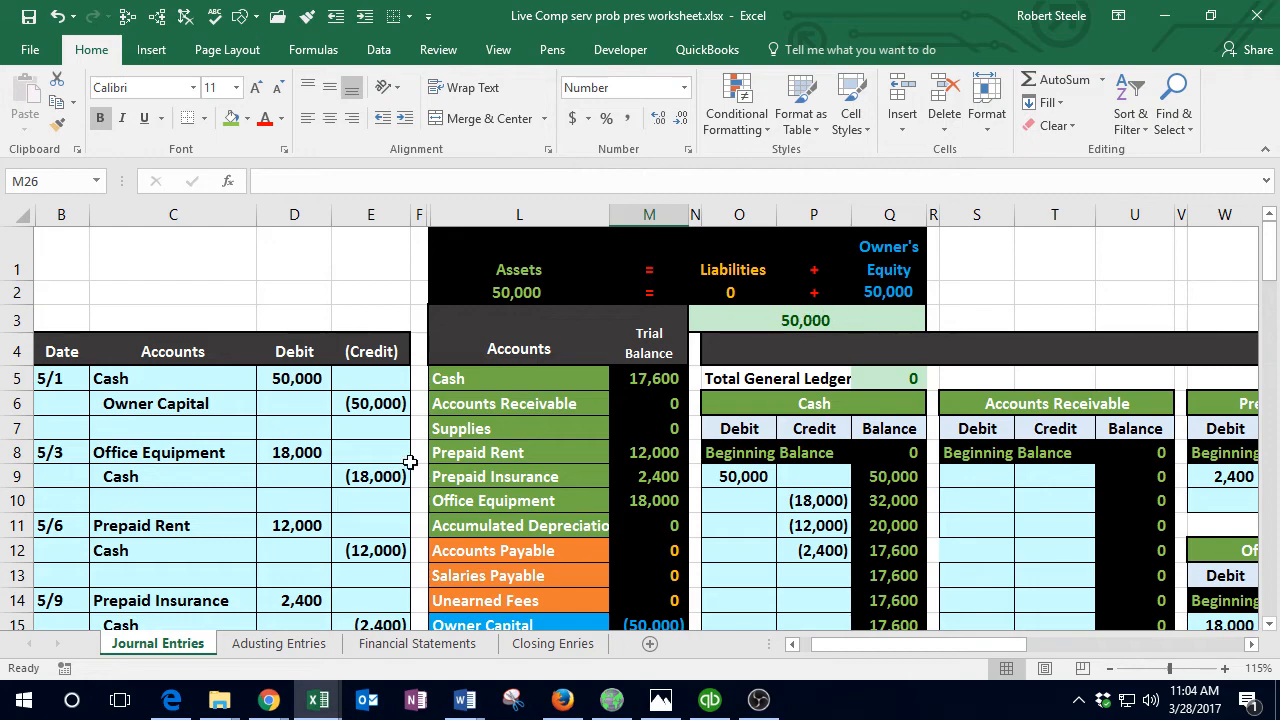
scroll(299, 498, "down", 2)
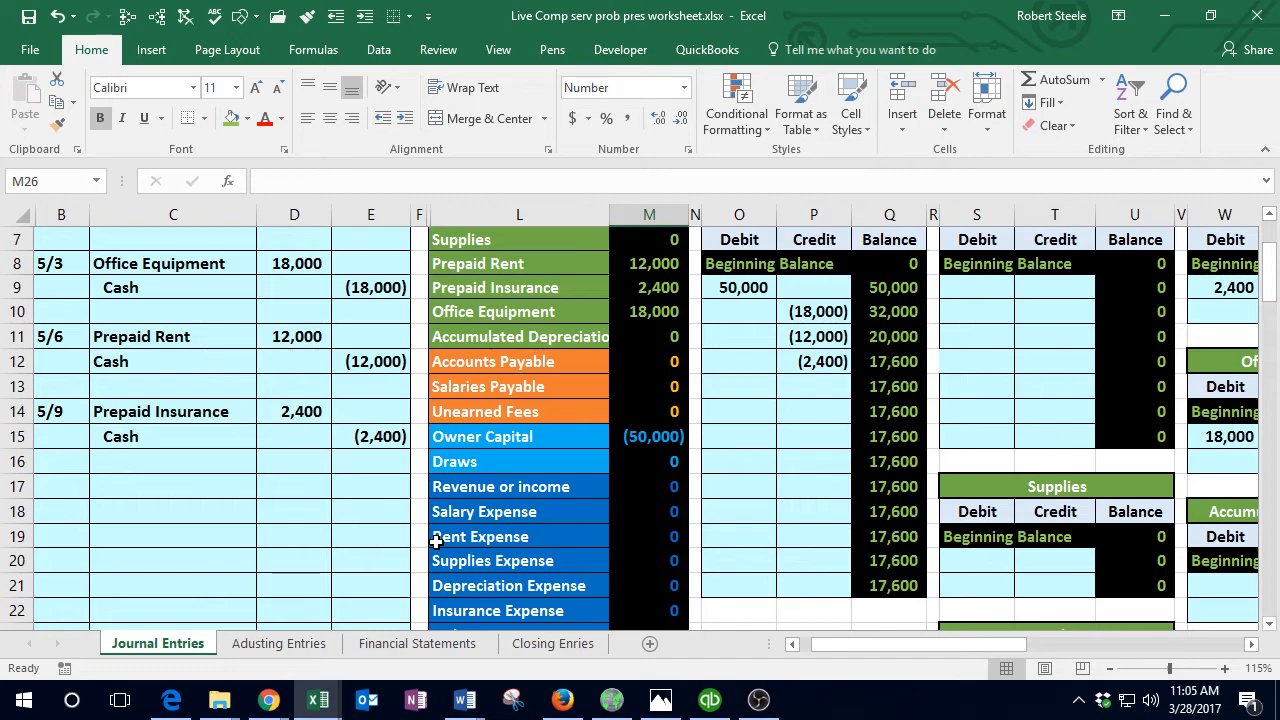
Step: Switch to QuickBooks and, in the Cash - Checking register, start a new transaction dated 05/09/2017 with check number 1003
left_click(705, 704)
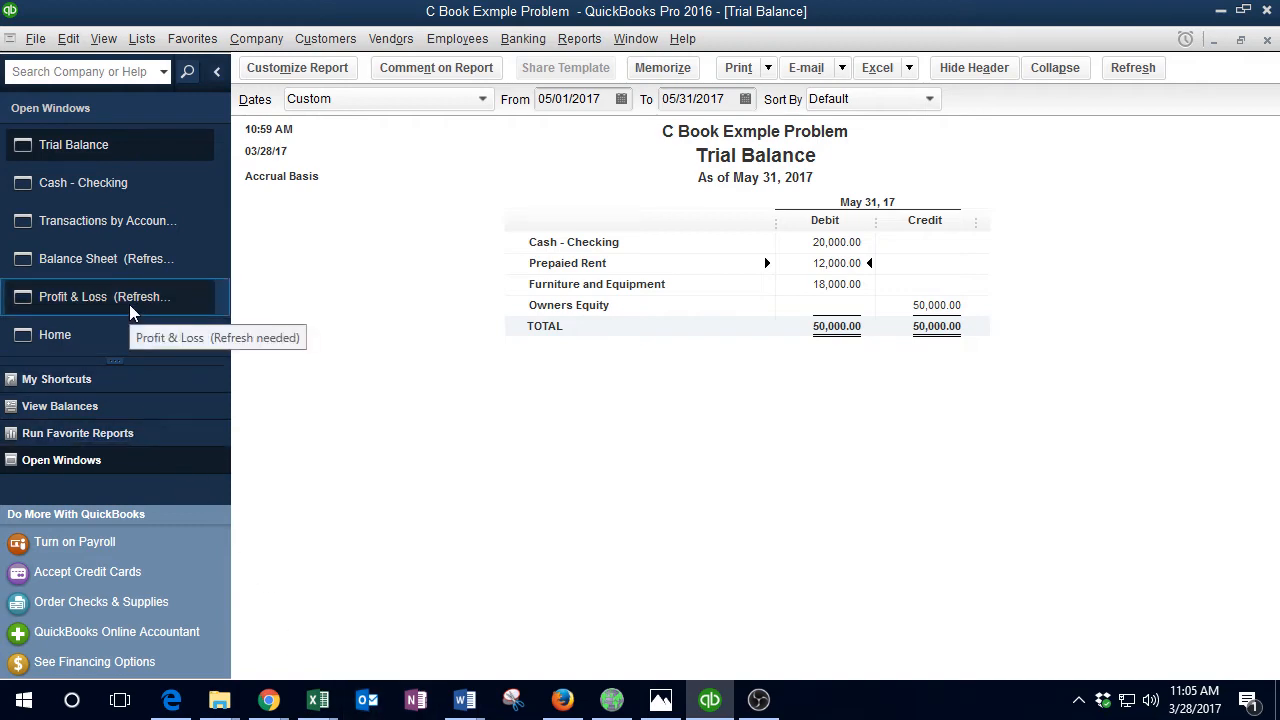
left_click(106, 192)
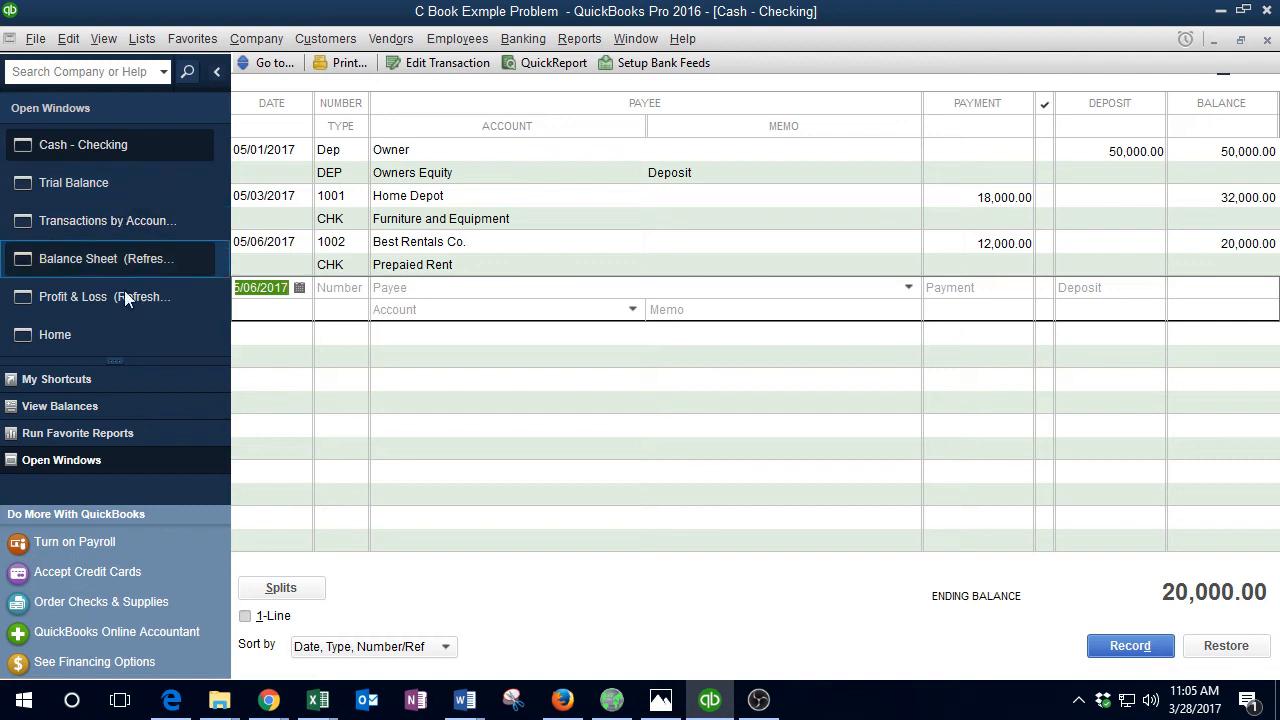
key("plus")
key("plus")
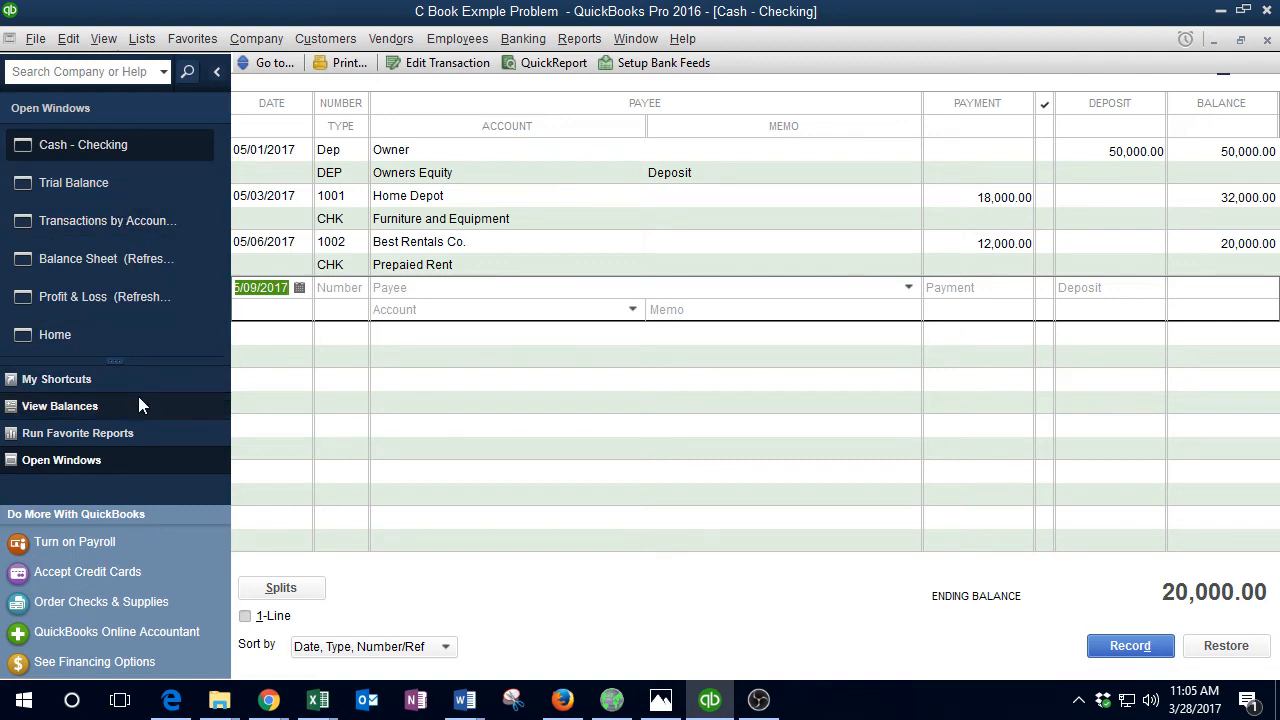
key("Tab")
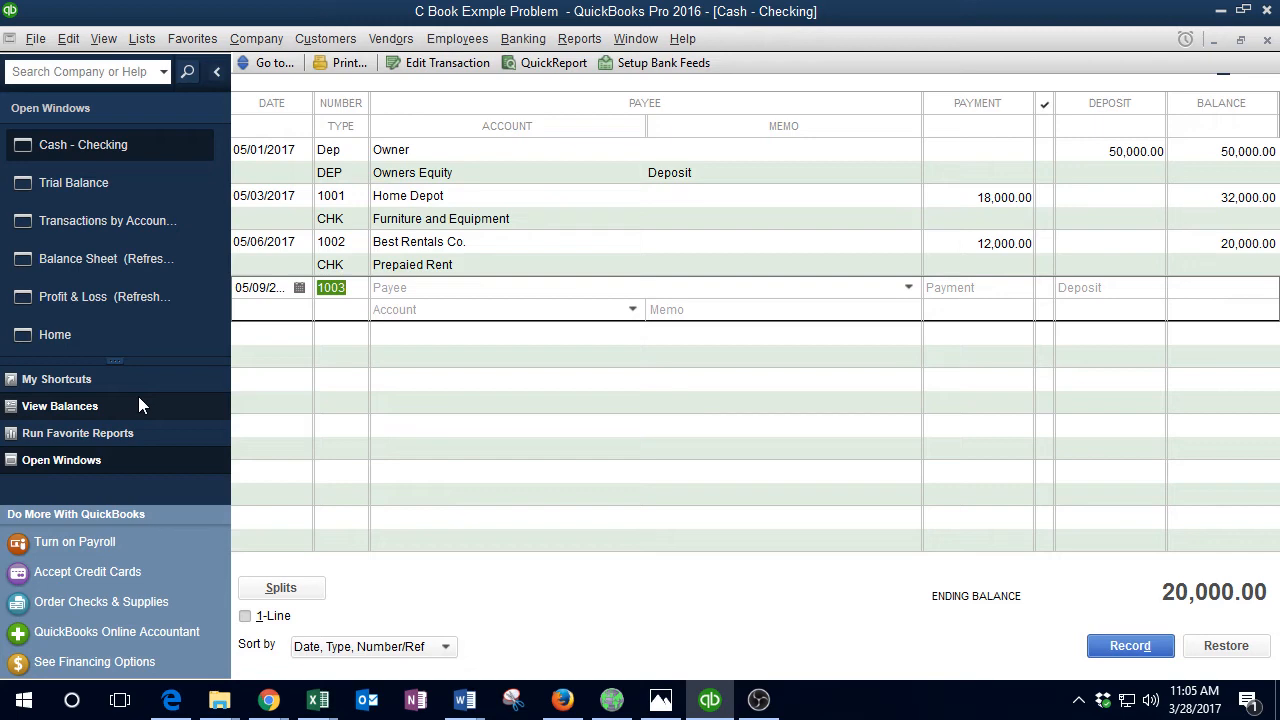
key("Tab")
Step: Switch to the Data.xlsx workbook in Excel and copy the payee name Liability Insurers from the 5/9 transaction description in B5
mouse_move(322, 706)
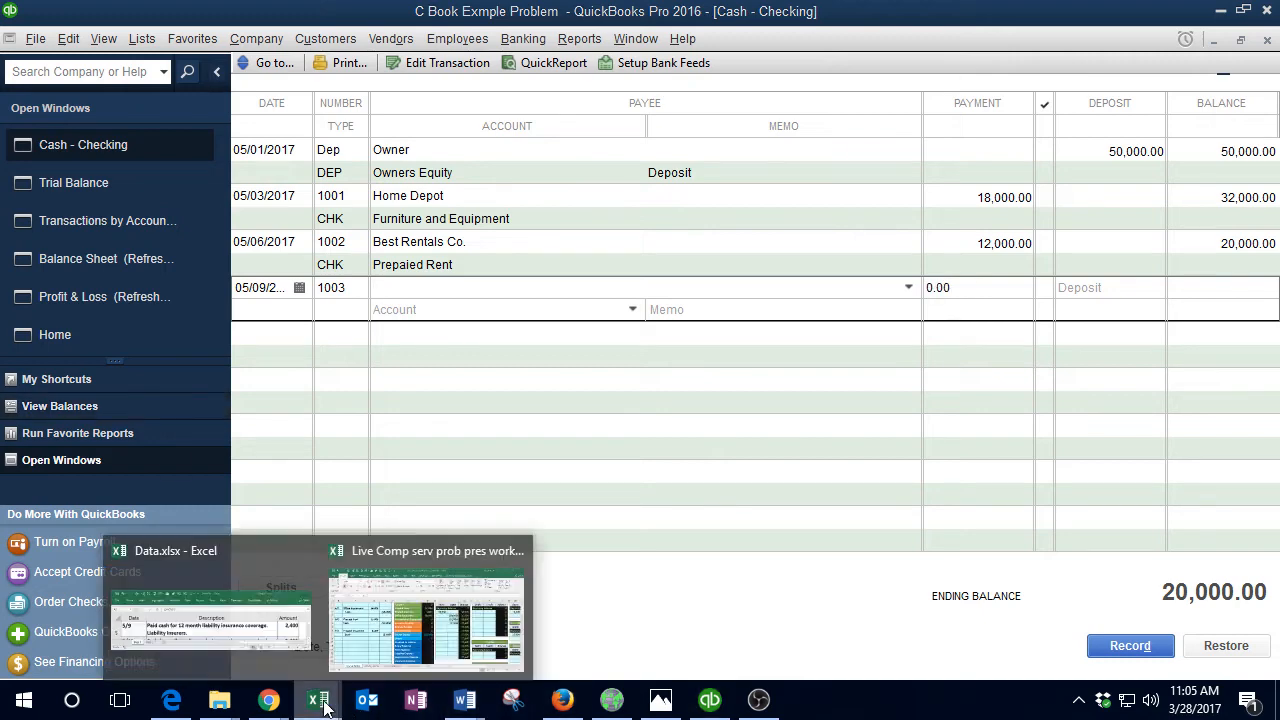
left_click(277, 628)
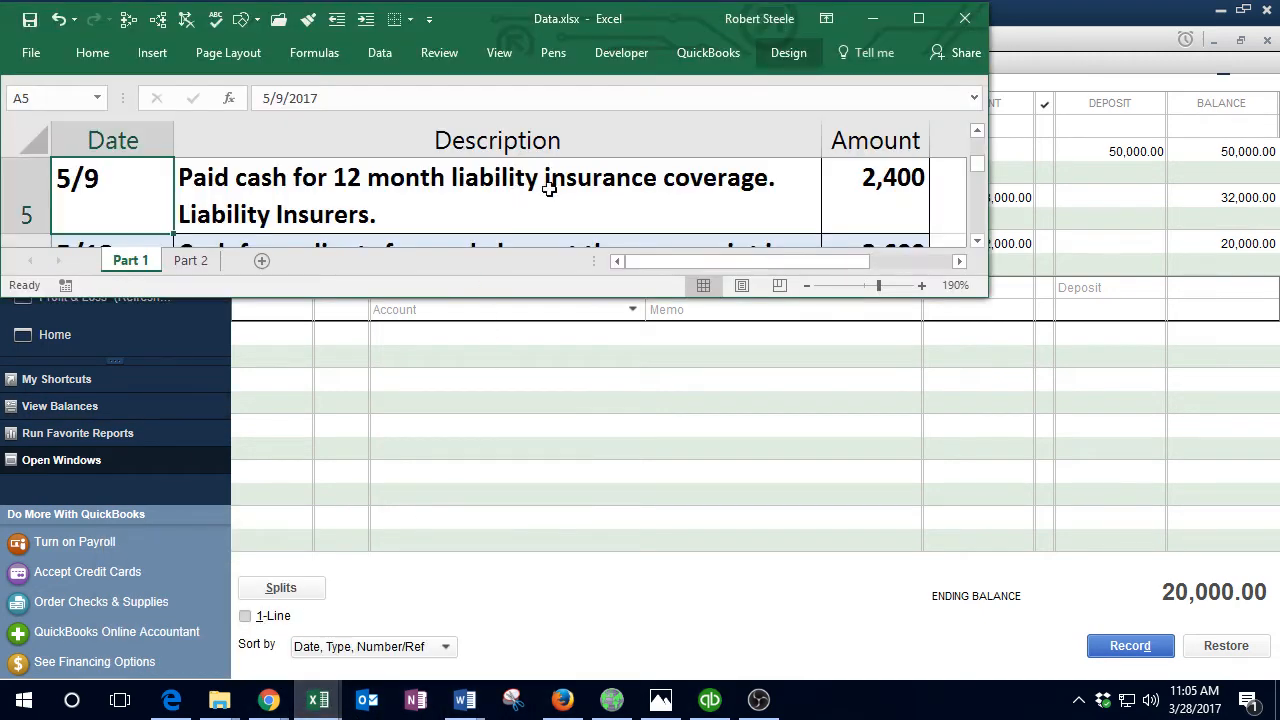
left_click(232, 202)
double_click(181, 215)
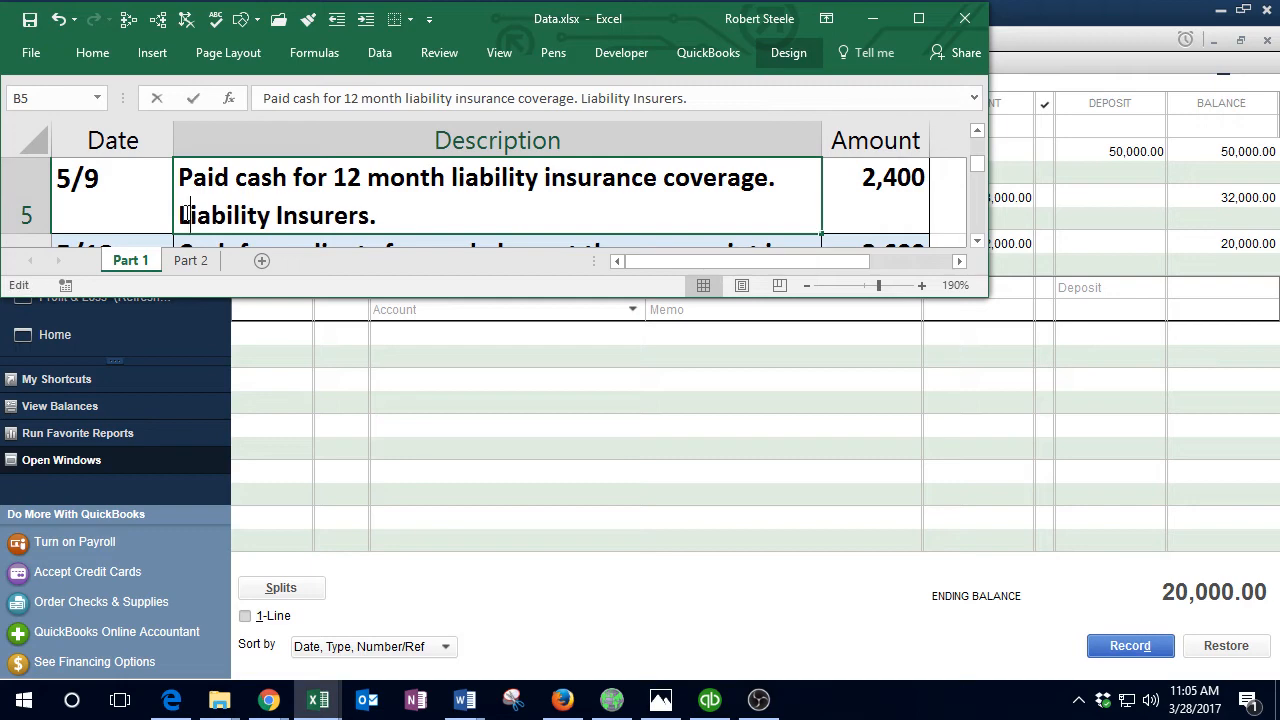
left_click_drag(182, 215, 368, 228)
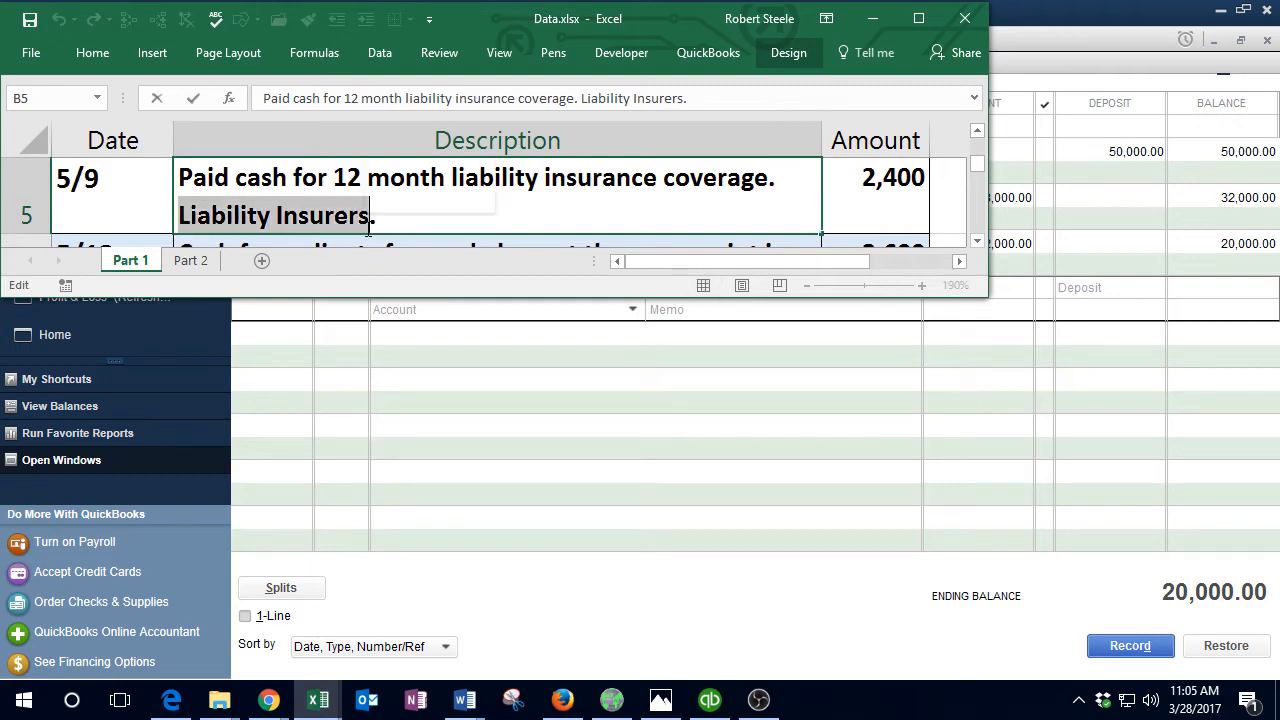
Step: Back in the QuickBooks register, paste Liability Insurers as check 1003's payee, quick-add it as a vendor, and set the payment to 2,400
left_click(472, 343)
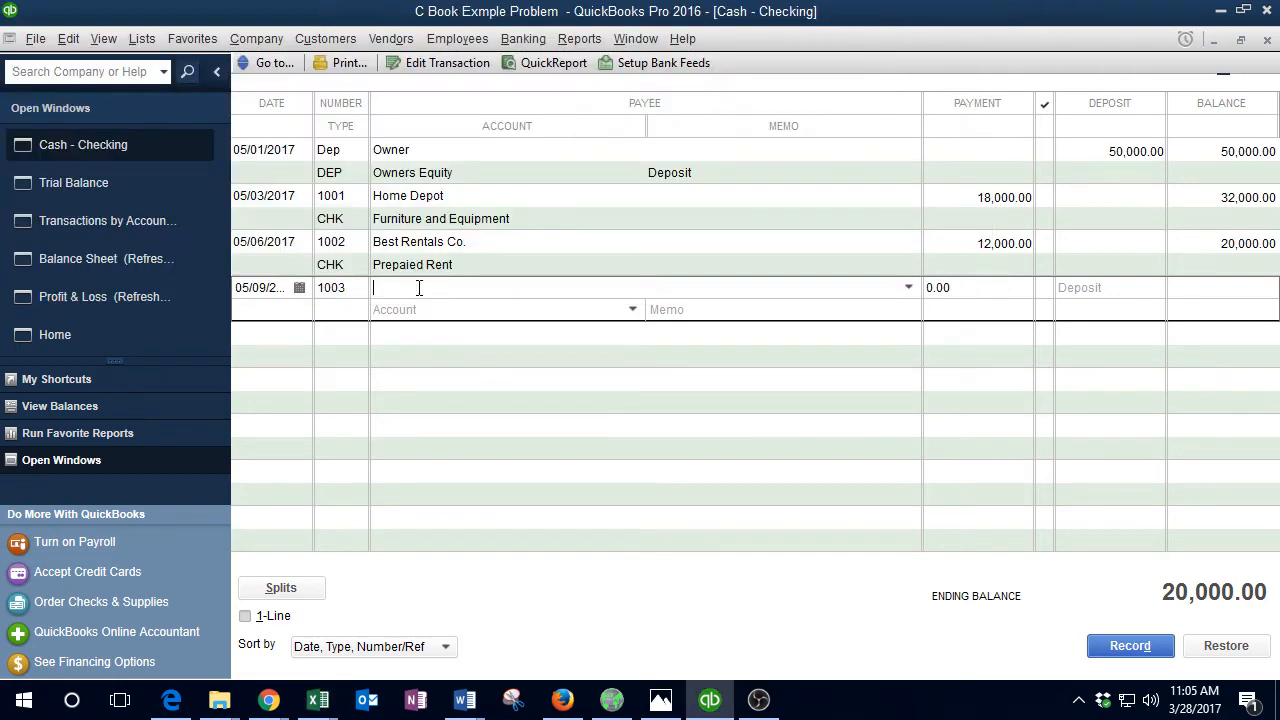
key("ctrl+v")
key("Tab")
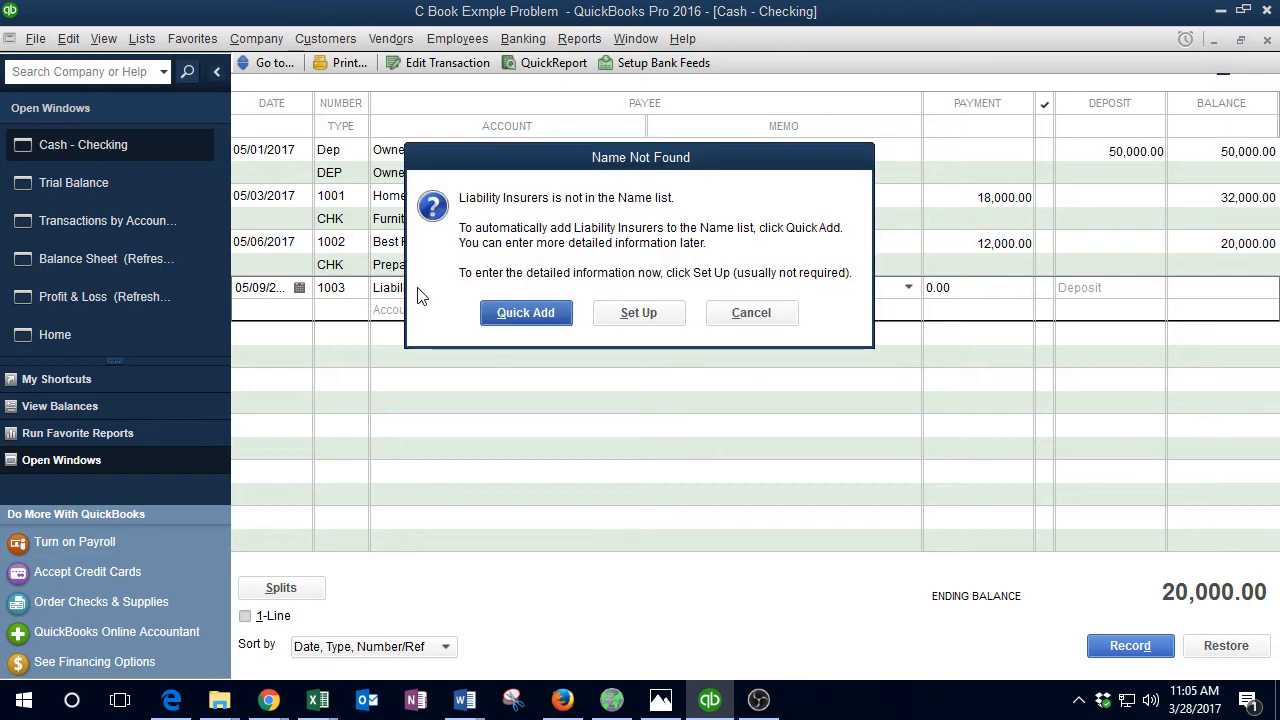
key("Return")
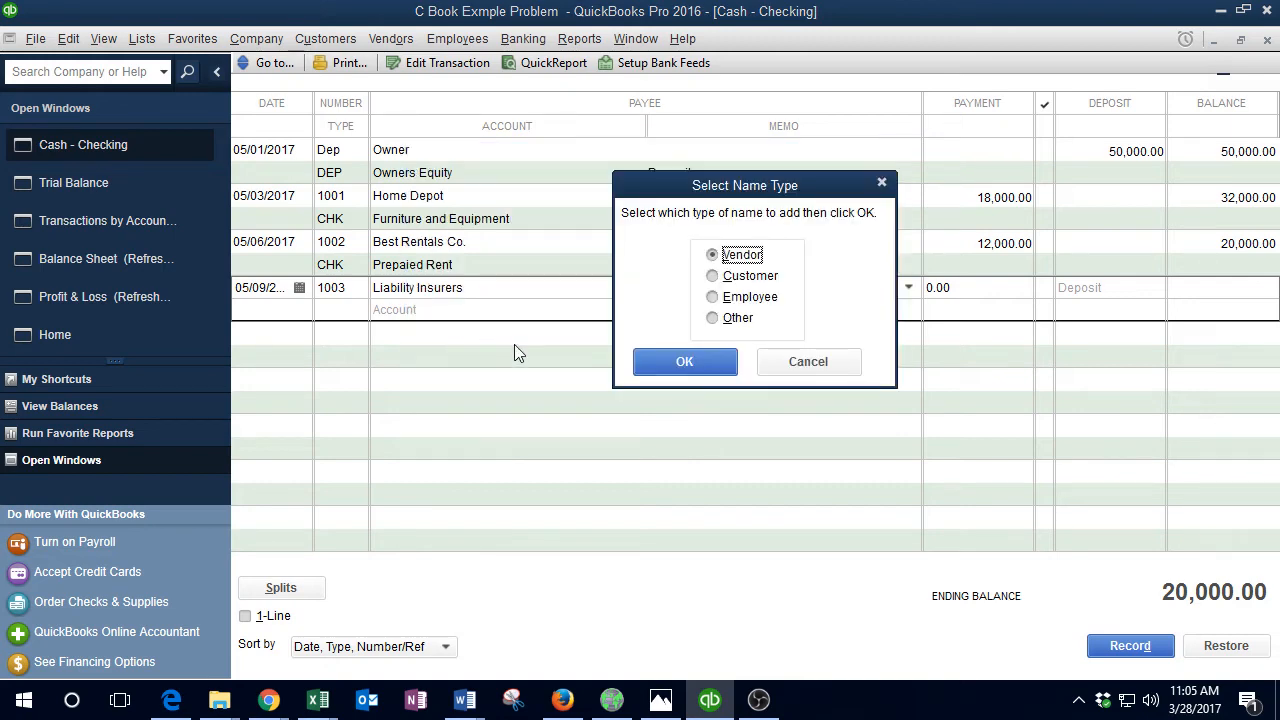
left_click(676, 362)
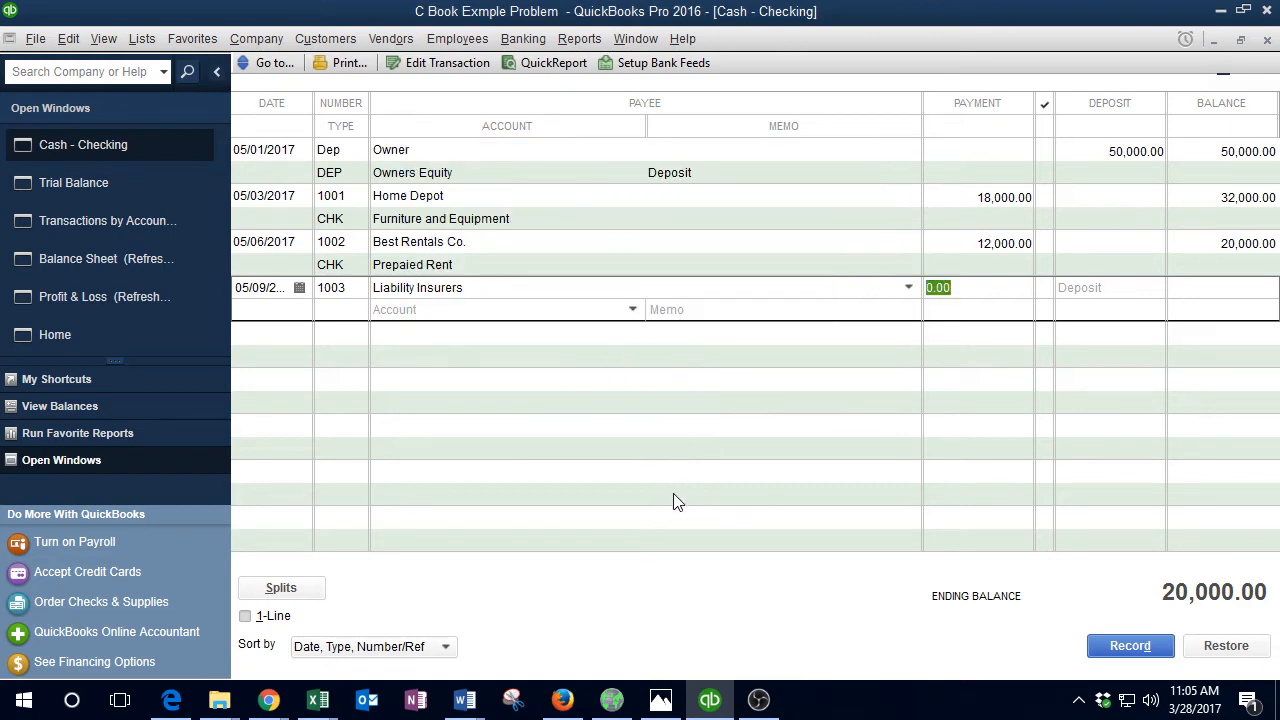
type("2400")
key("Tab")
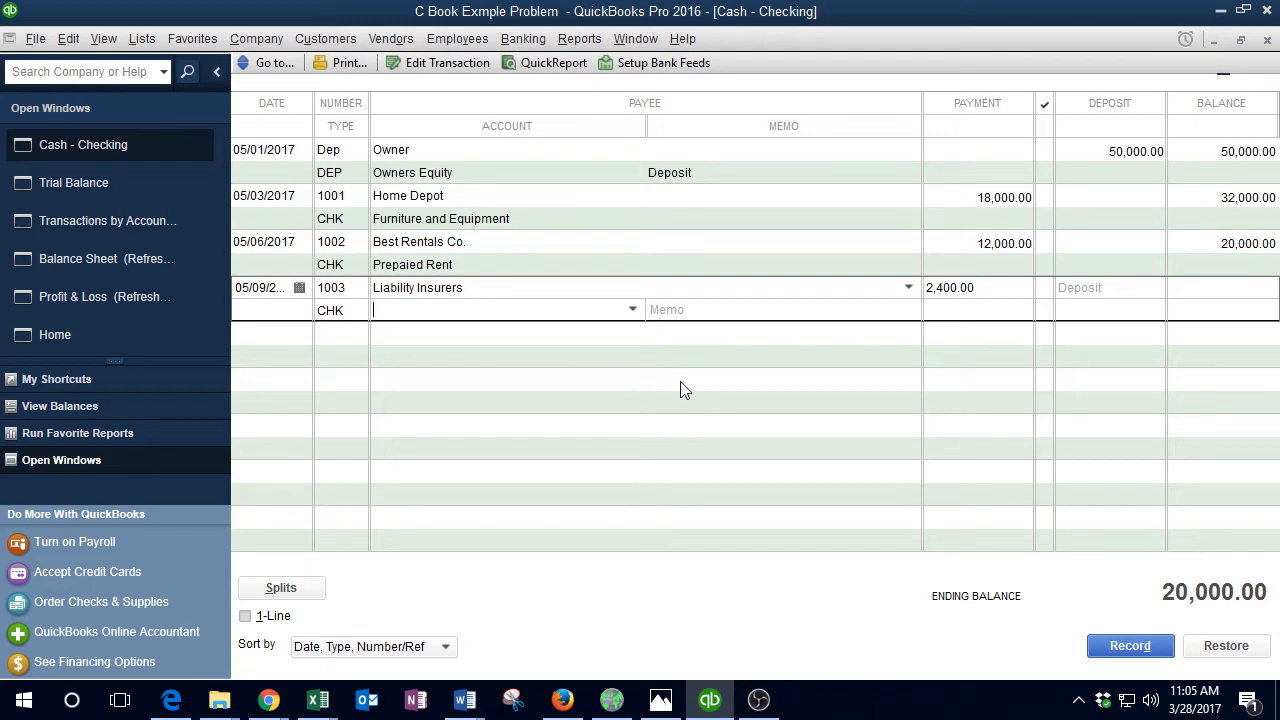
Step: Enter Prepaid Insurance as the account for check 1003 and open the setup form for it as a new account
left_click(632, 310)
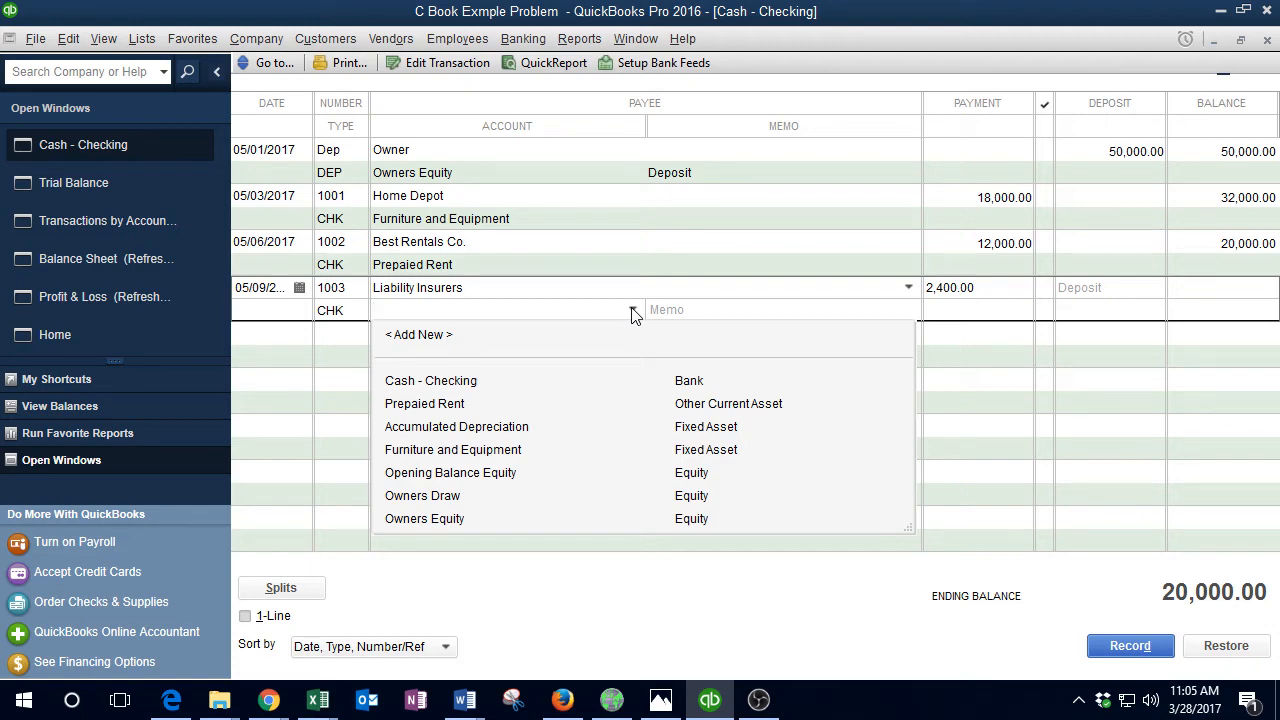
type("Prepaid")
key("BackSpace")
key("BackSpace")
key("BackSpace")
key("BackSpace")
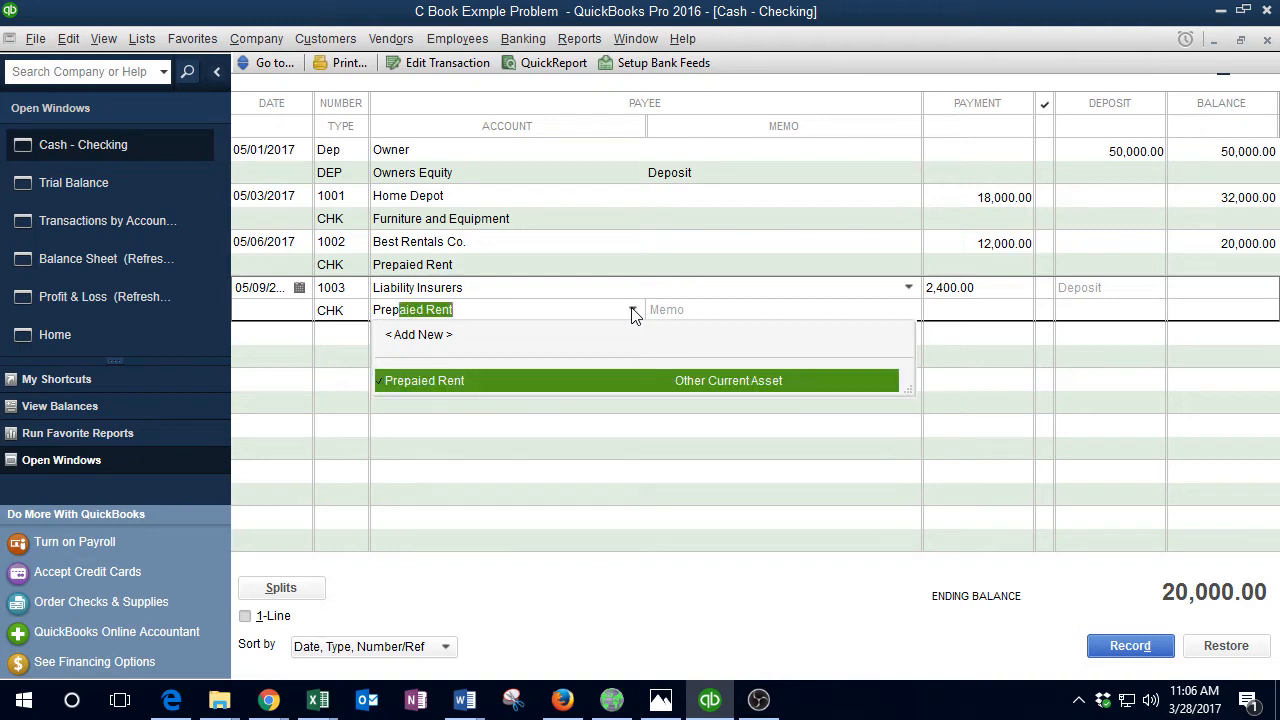
type("paid")
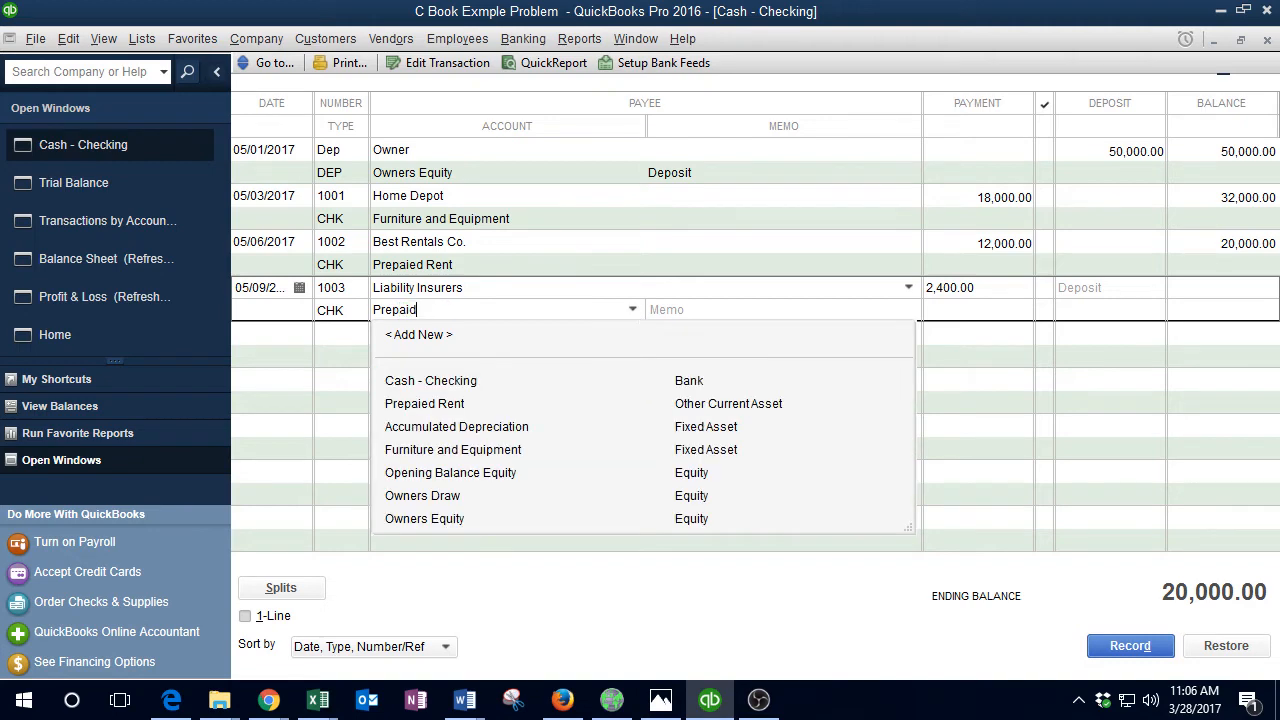
type(" Insurance")
key("Tab")
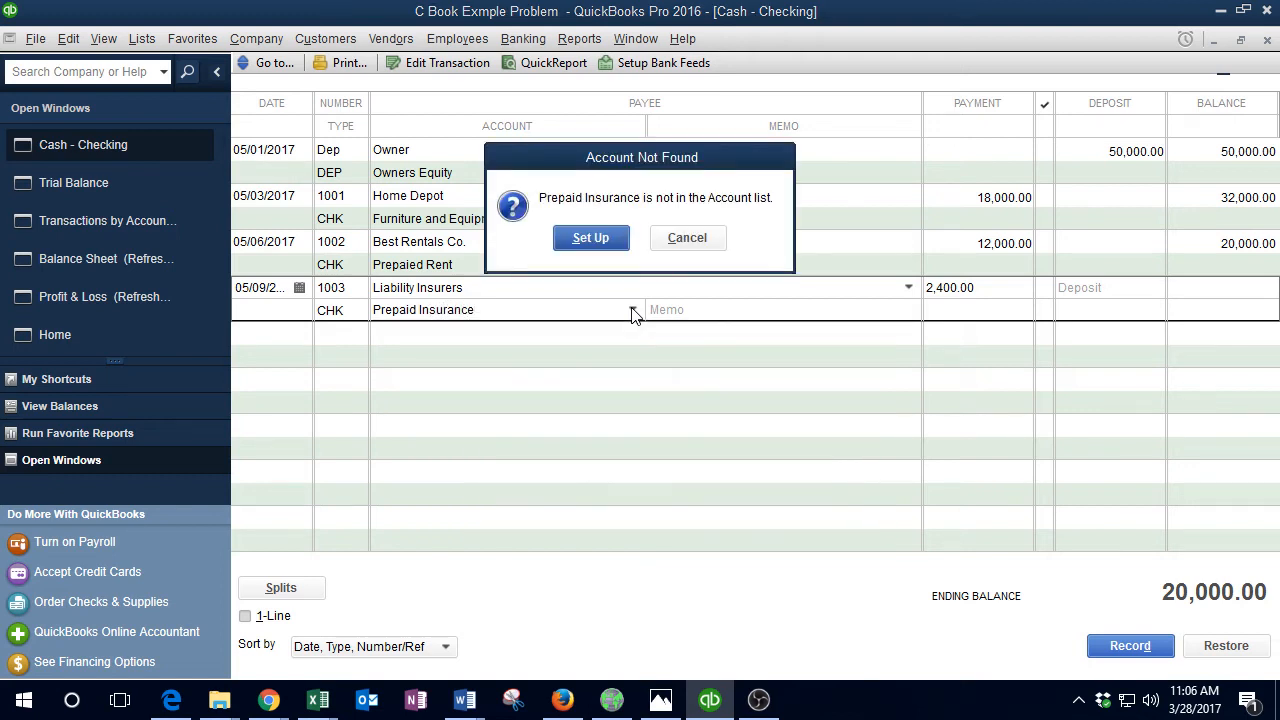
key("Return")
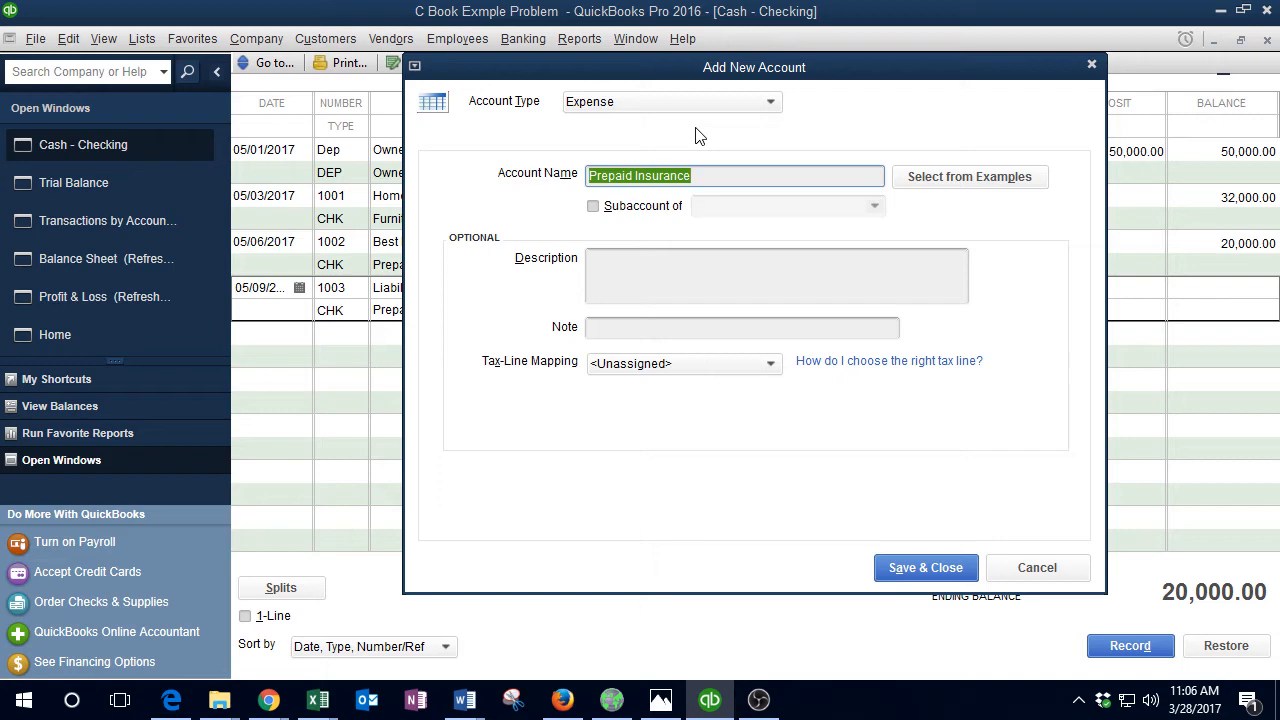
Step: Create the Prepaid Insurance account as an Other Current Asset and record the 05/09/2017 Liability Insurers check, accepting its future date
left_click(711, 104)
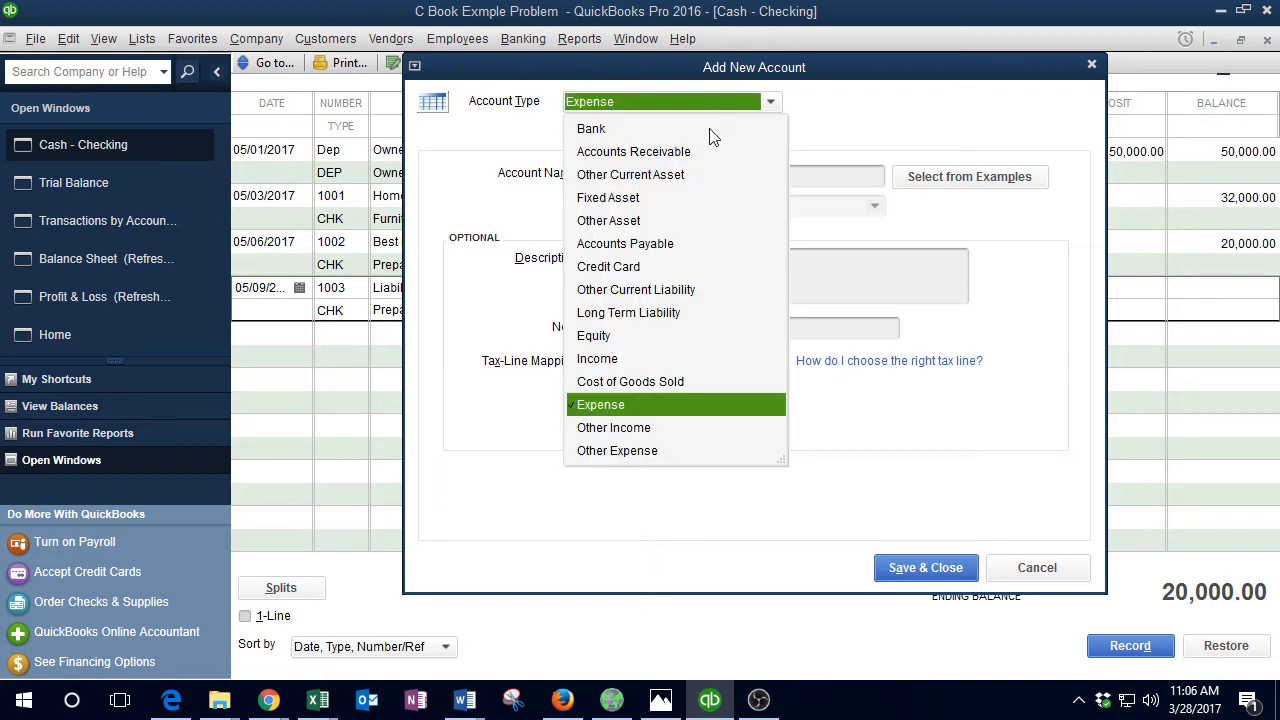
left_click(645, 175)
left_click(922, 576)
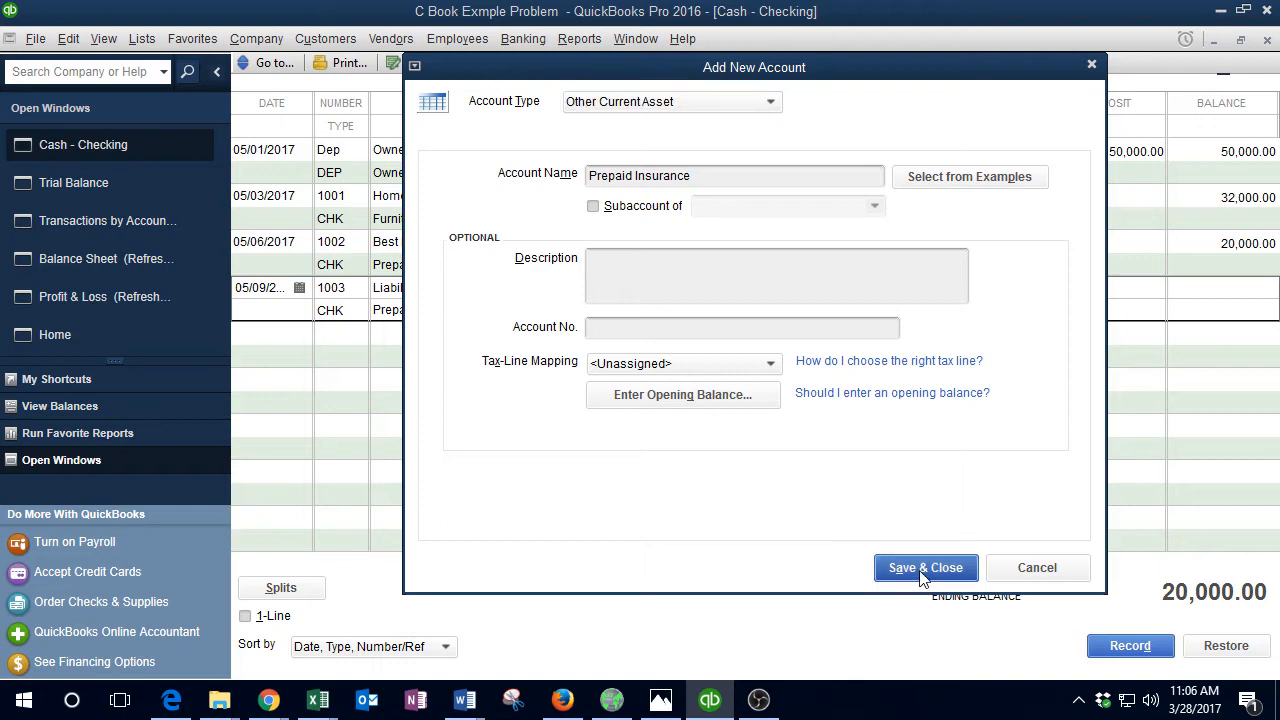
key("Return")
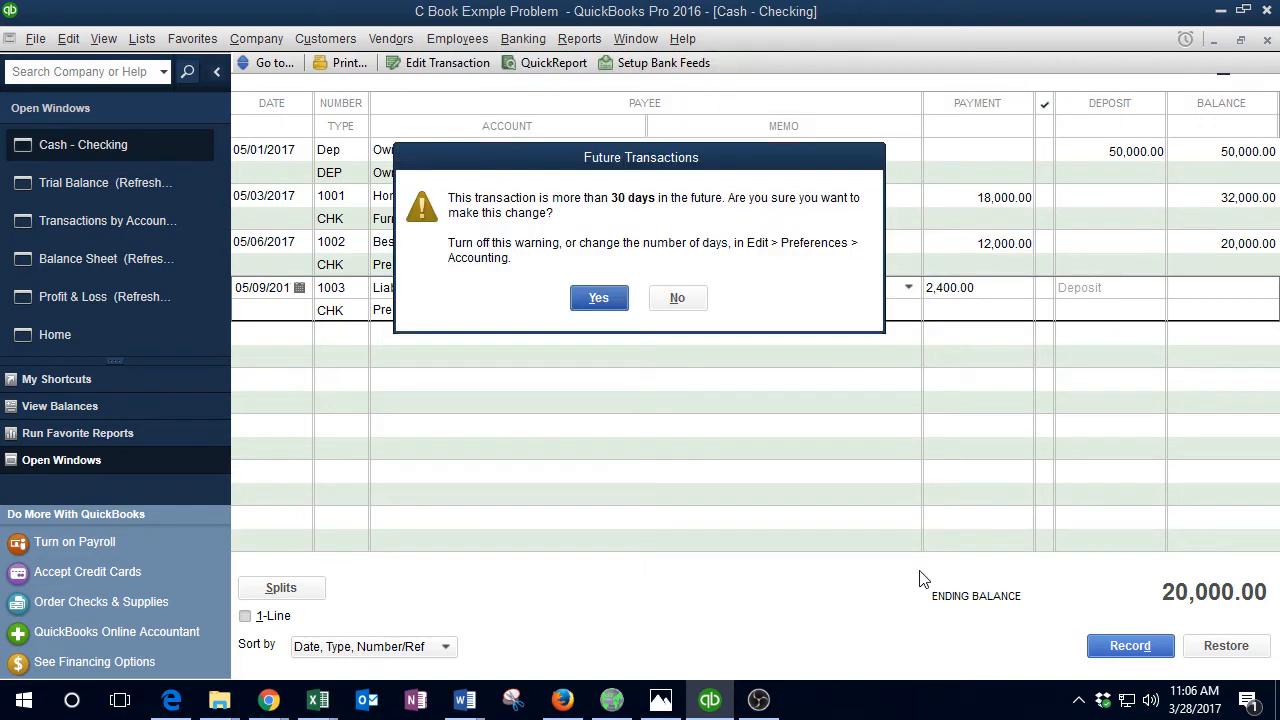
key("Return")
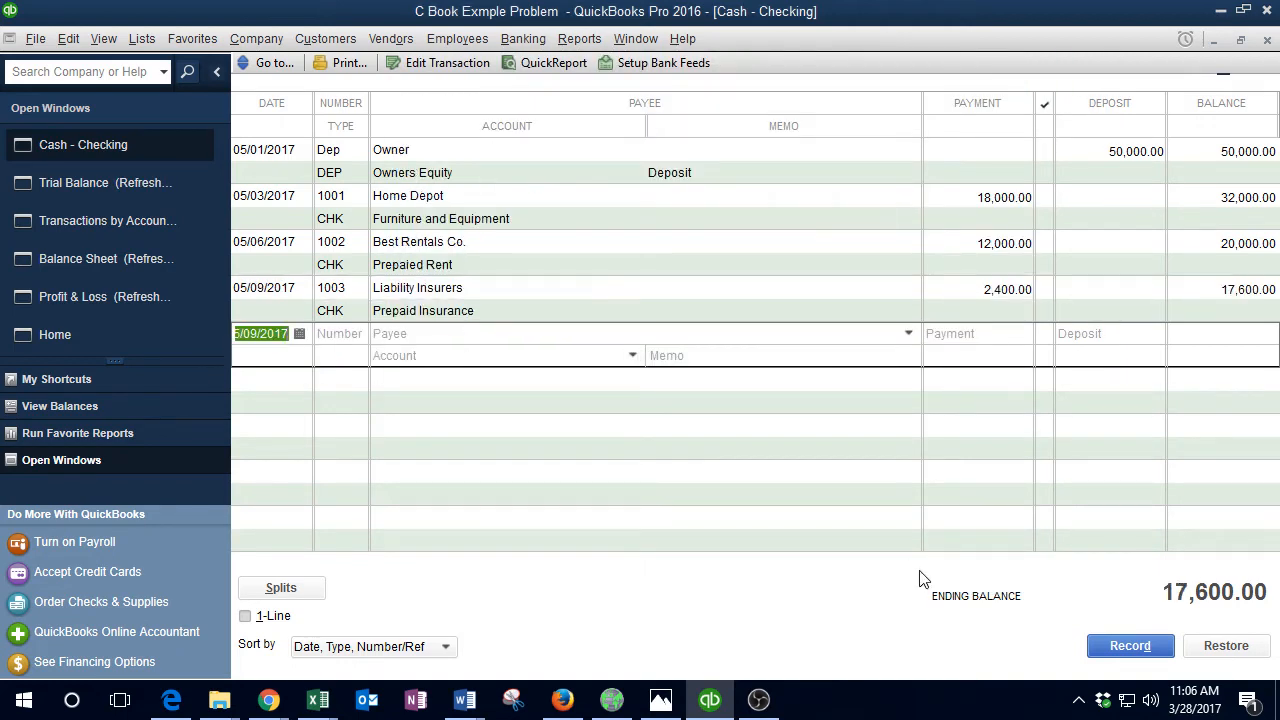
Step: Refresh the Trial Balance, examine the transactions behind the Cash - Checking balance, and close that detail report
left_click(148, 184)
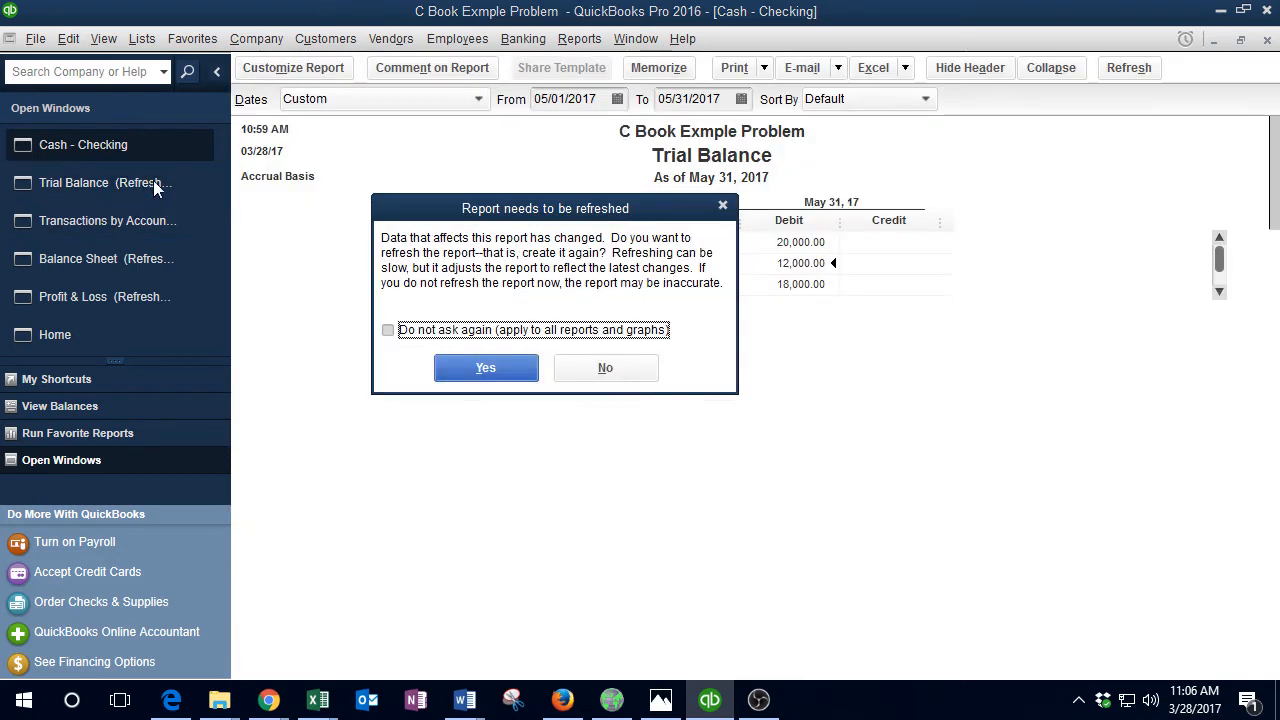
left_click(468, 376)
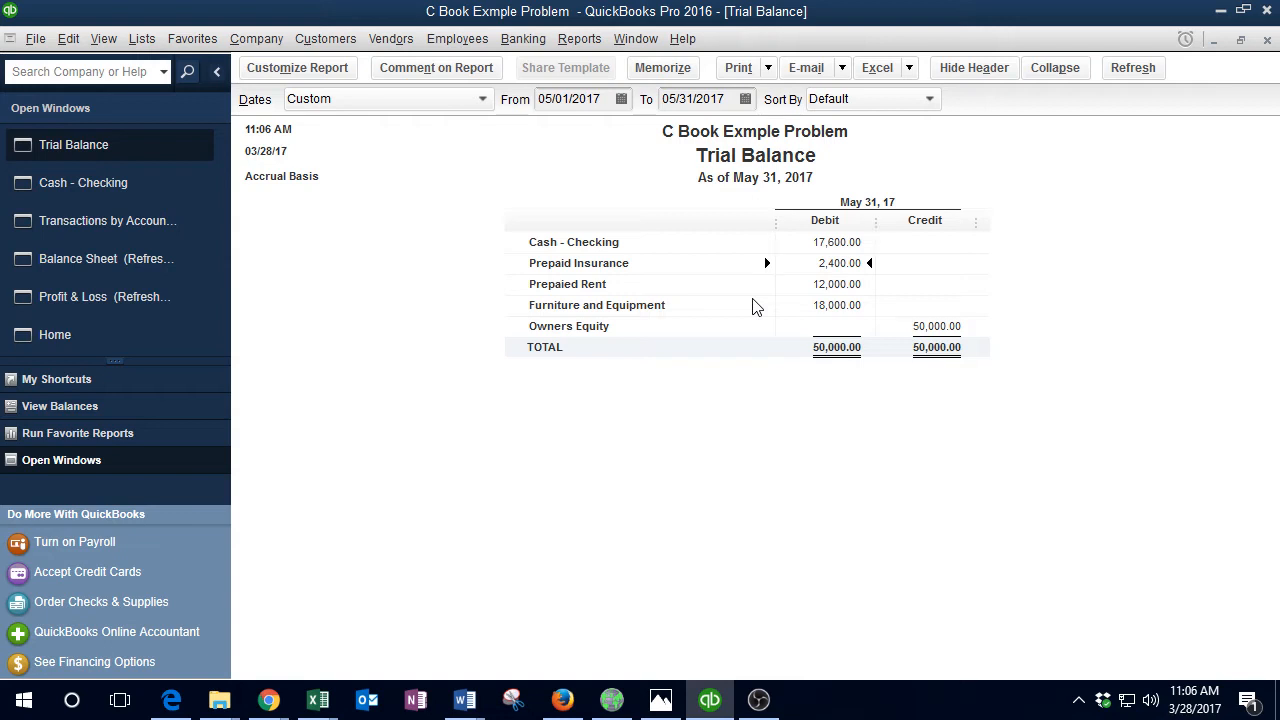
key("Down")
key("Down")
left_click(835, 245)
double_click(835, 244)
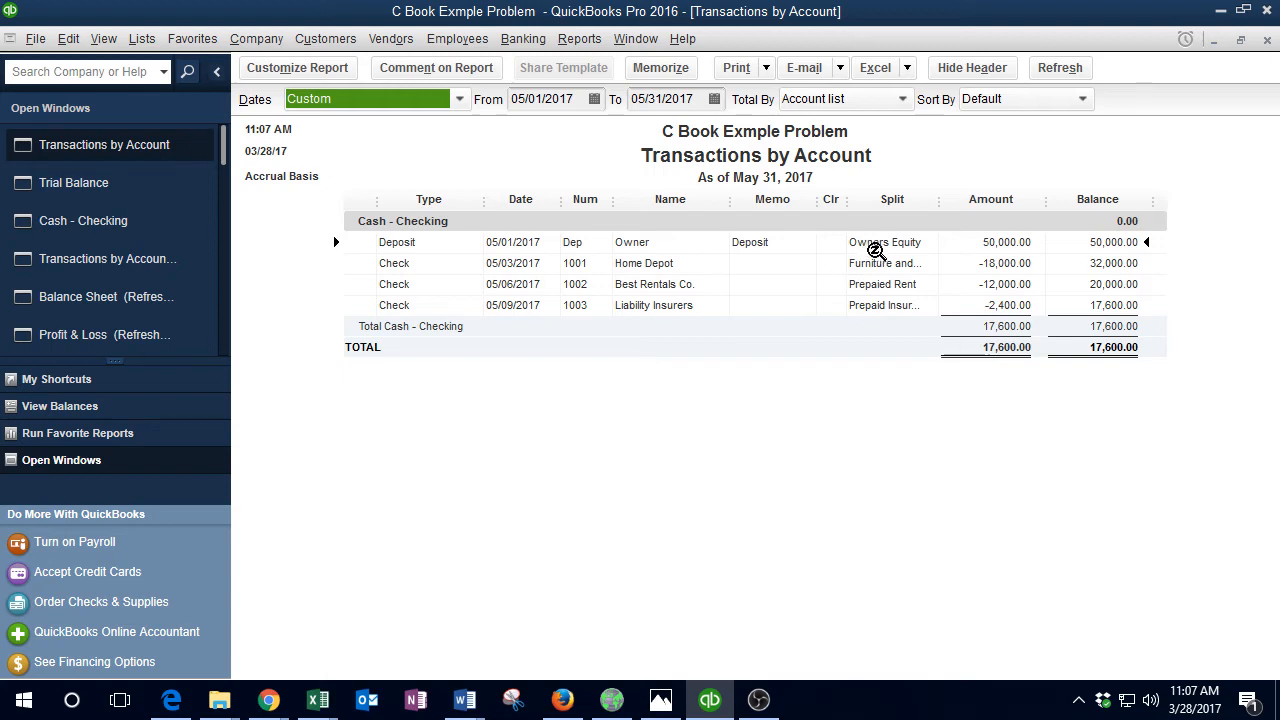
left_click(1266, 47)
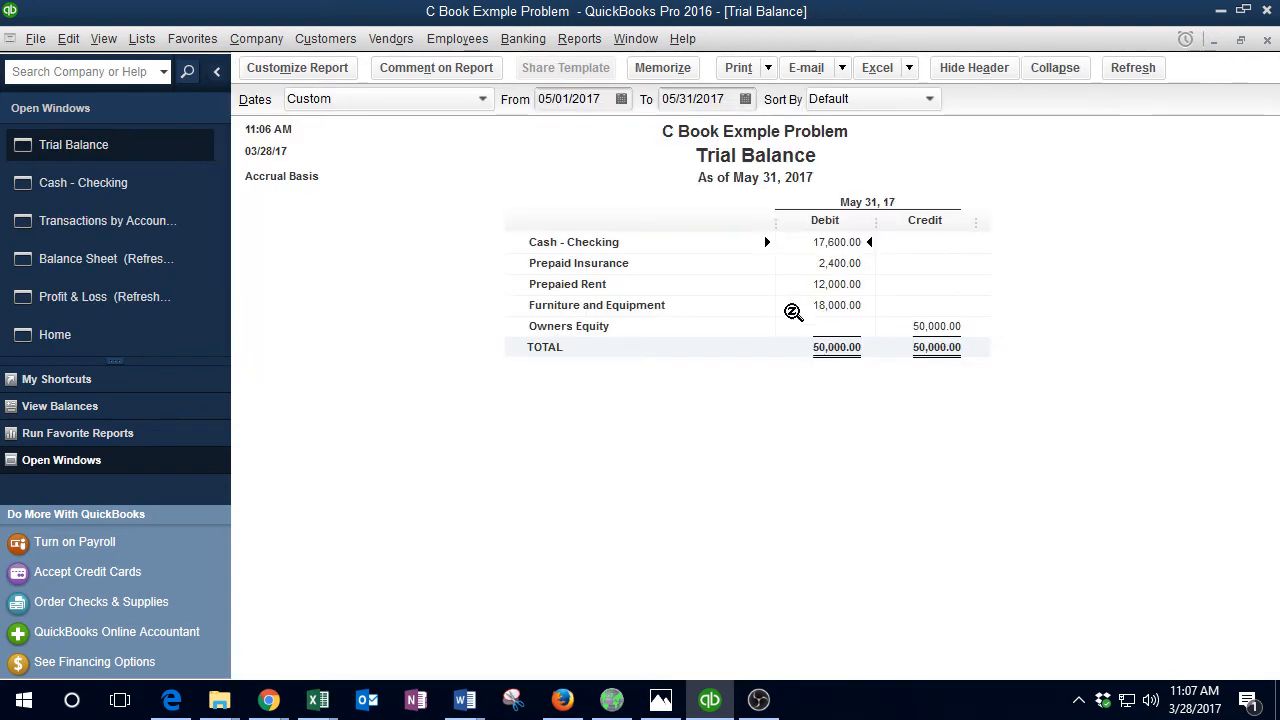
Step: Refresh the Balance Sheet and Profit & Loss reports, checking the current assets and the liabilities and equity totals
left_click(90, 258)
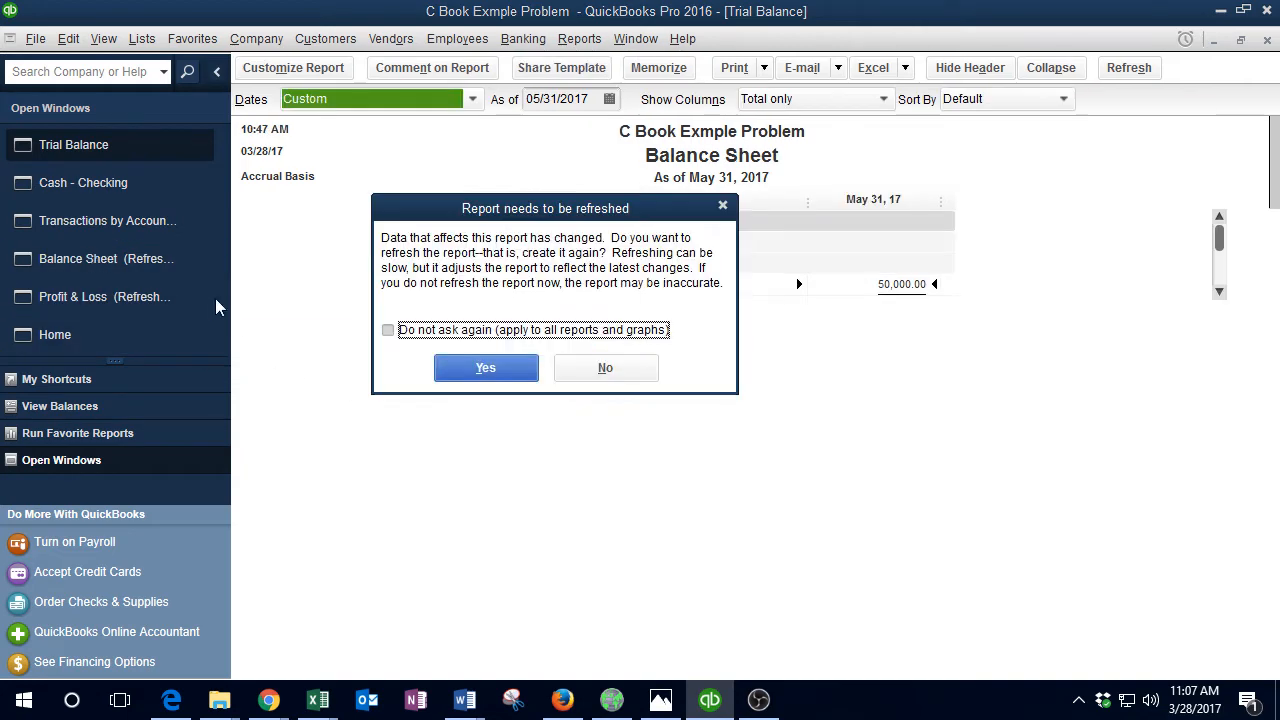
left_click(497, 370)
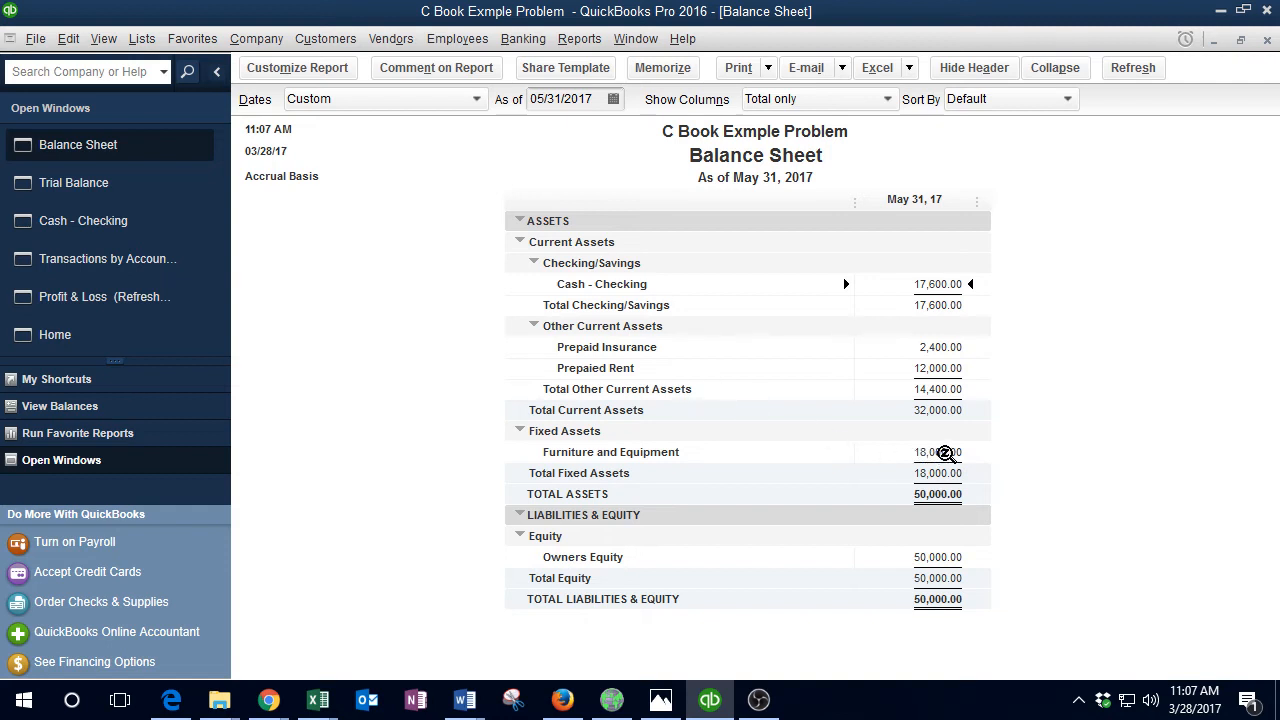
left_click(945, 410)
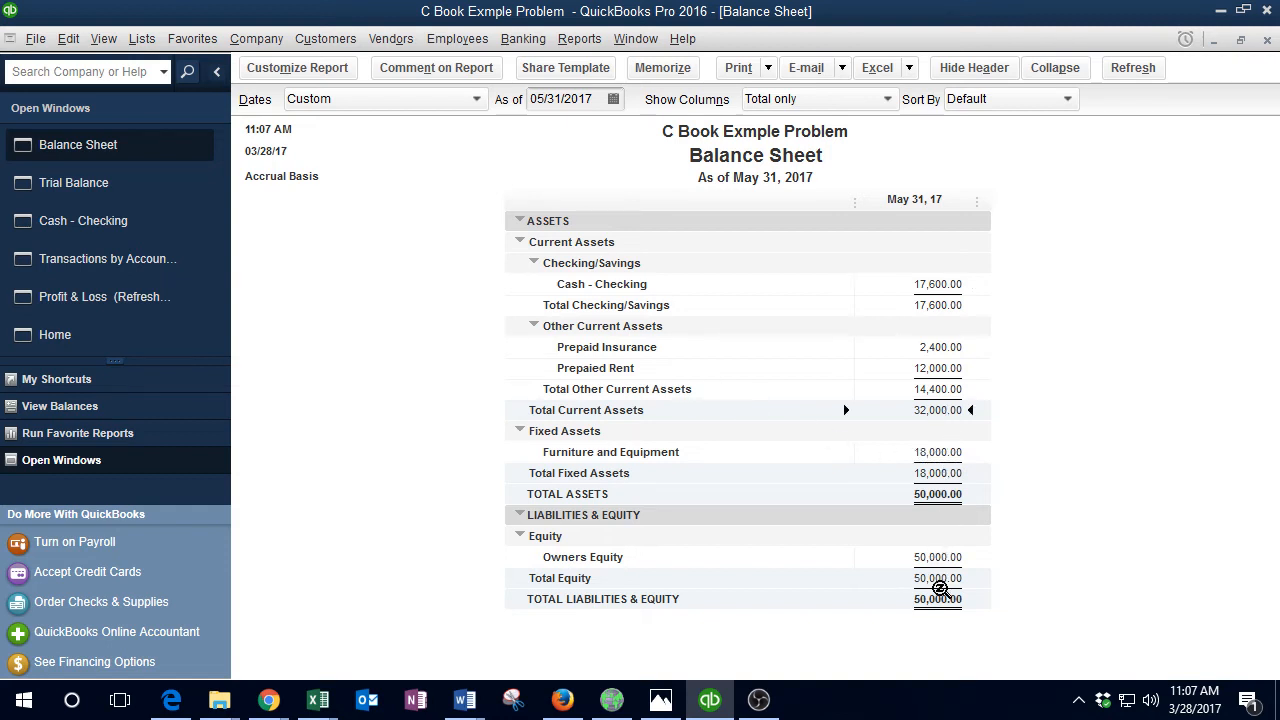
left_click(940, 599)
left_click(170, 293)
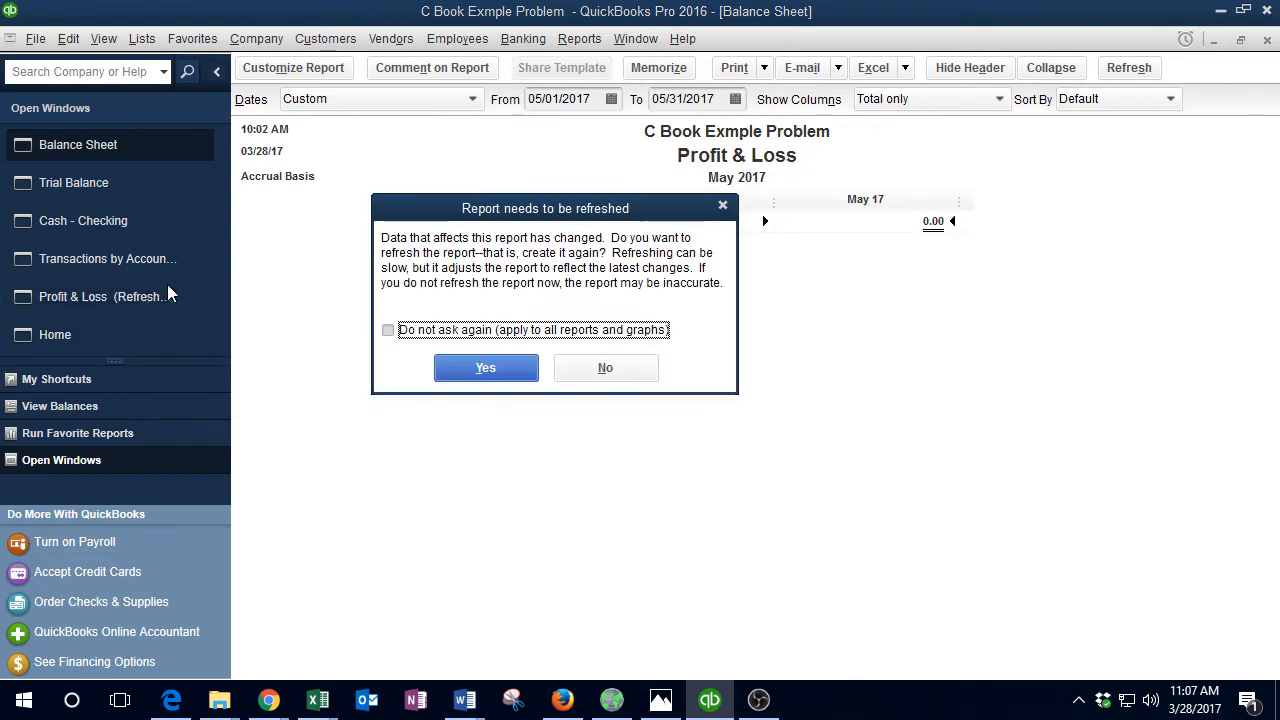
left_click(490, 370)
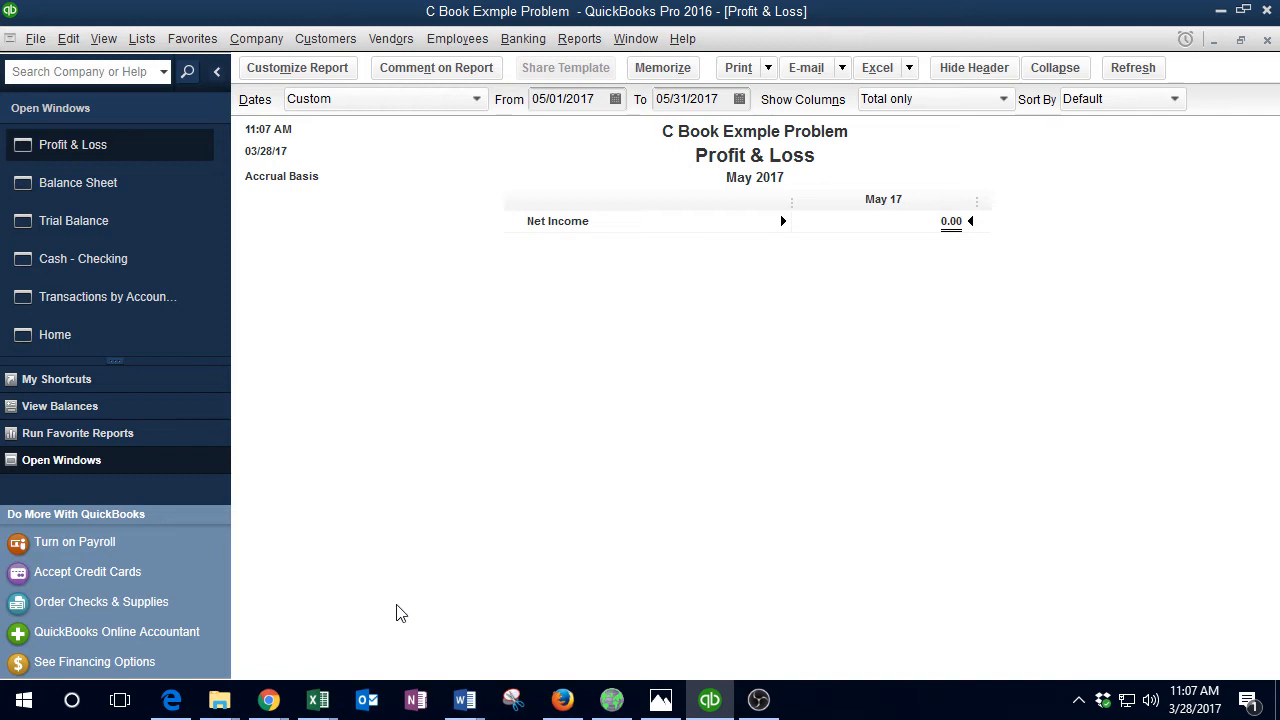
Step: Switch to the Live Comp serv prob pres worksheet in Excel and review the trial balance column and the Cash ledger entries
mouse_move(321, 708)
left_click(426, 615)
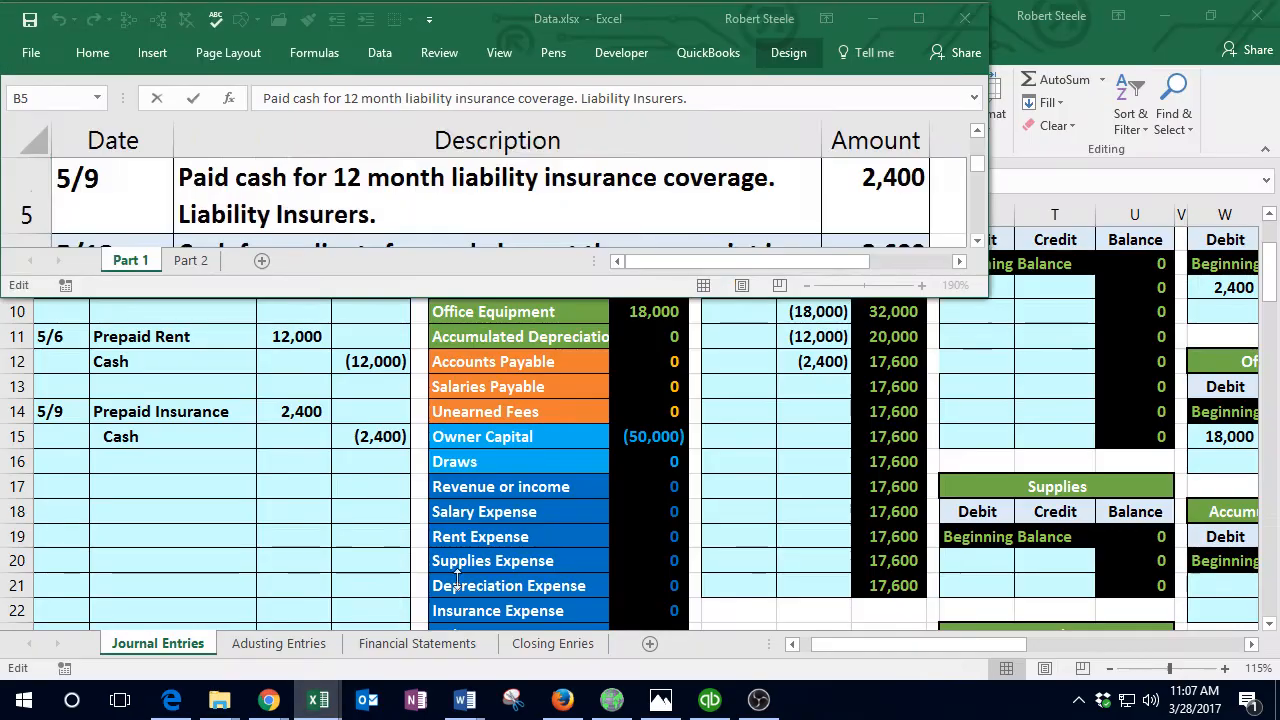
scroll(742, 416, "up", 1)
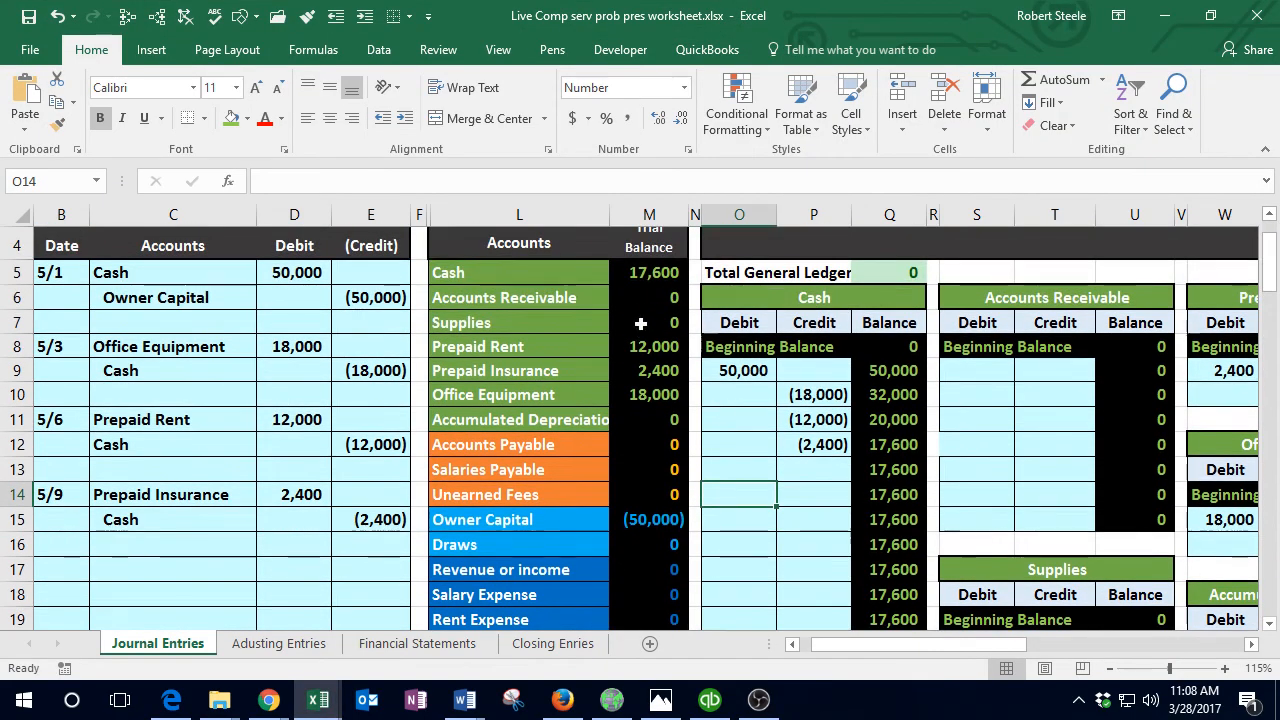
left_click_drag(652, 273, 657, 519)
left_click(787, 472)
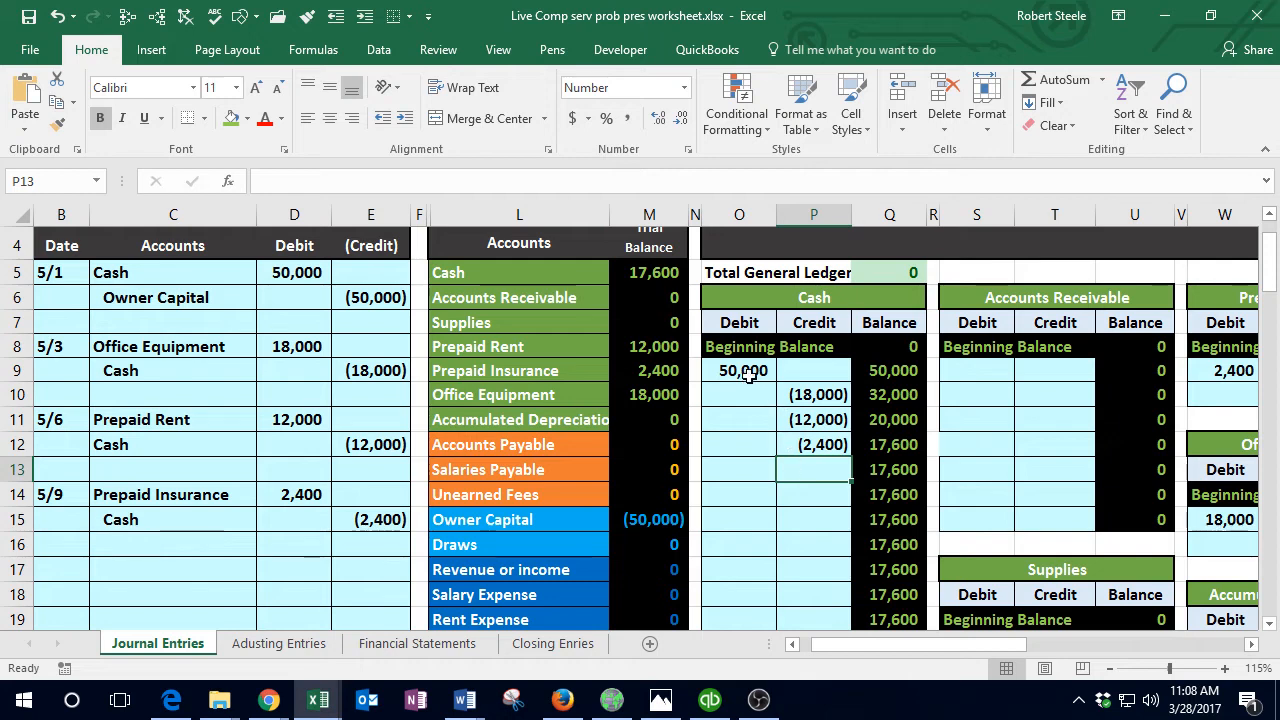
left_click_drag(750, 376, 813, 445)
left_click(794, 486)
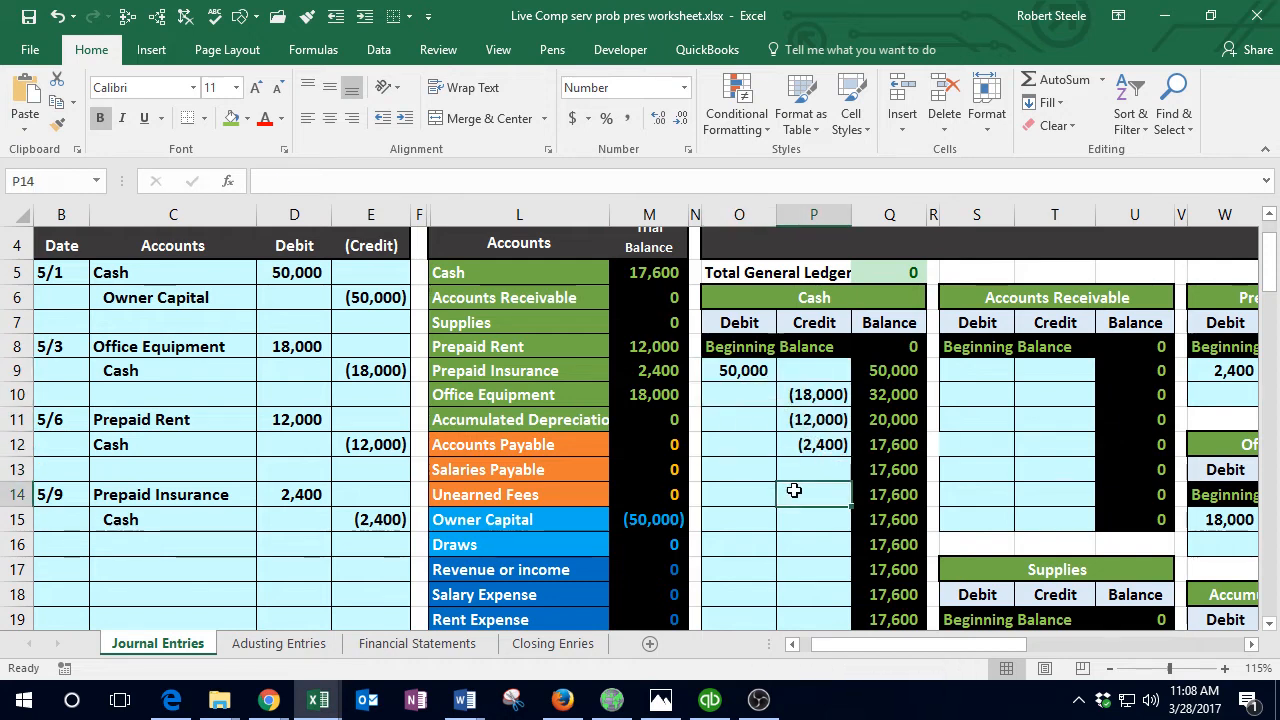
Step: Start a new journal entry below the Prepaid Insurance entry by entering the date 5/12 in cell B17
key("Left")
key("Left")
key("Left")
key("Left")
key("Left")
key("Left")
key("Left")
key("Left")
key("Left")
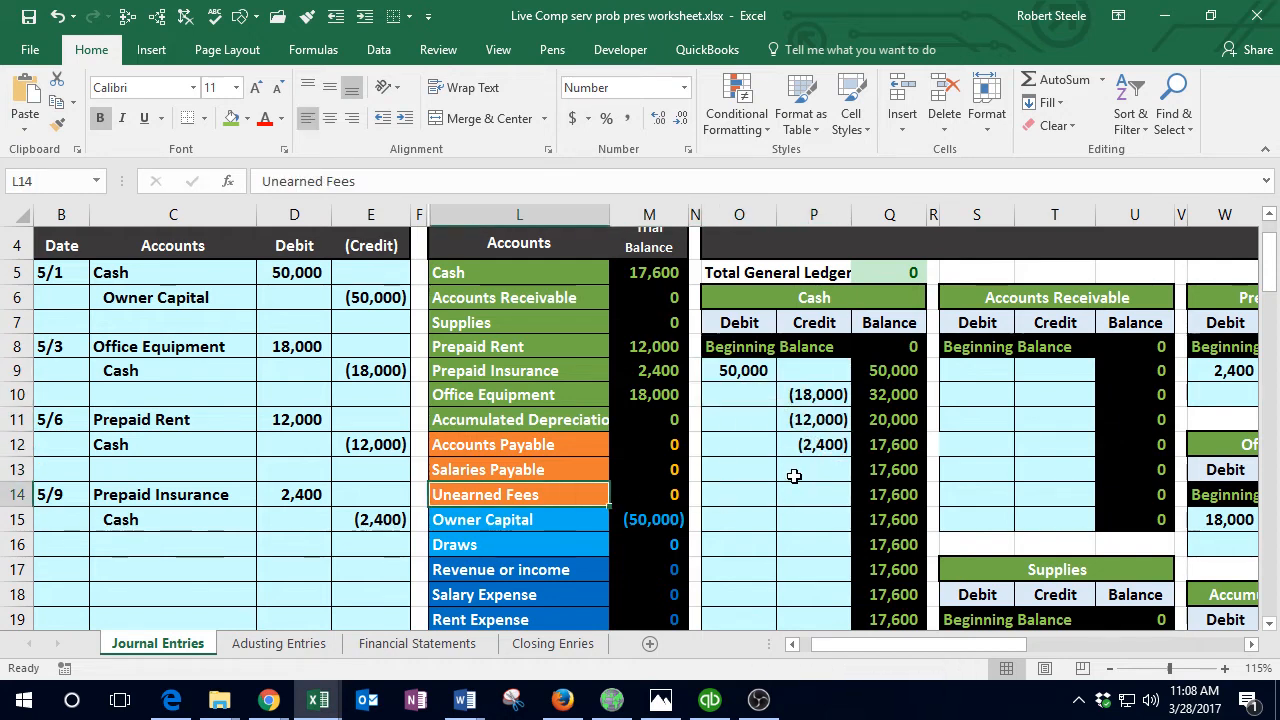
key("Down")
key("Down")
key("Down")
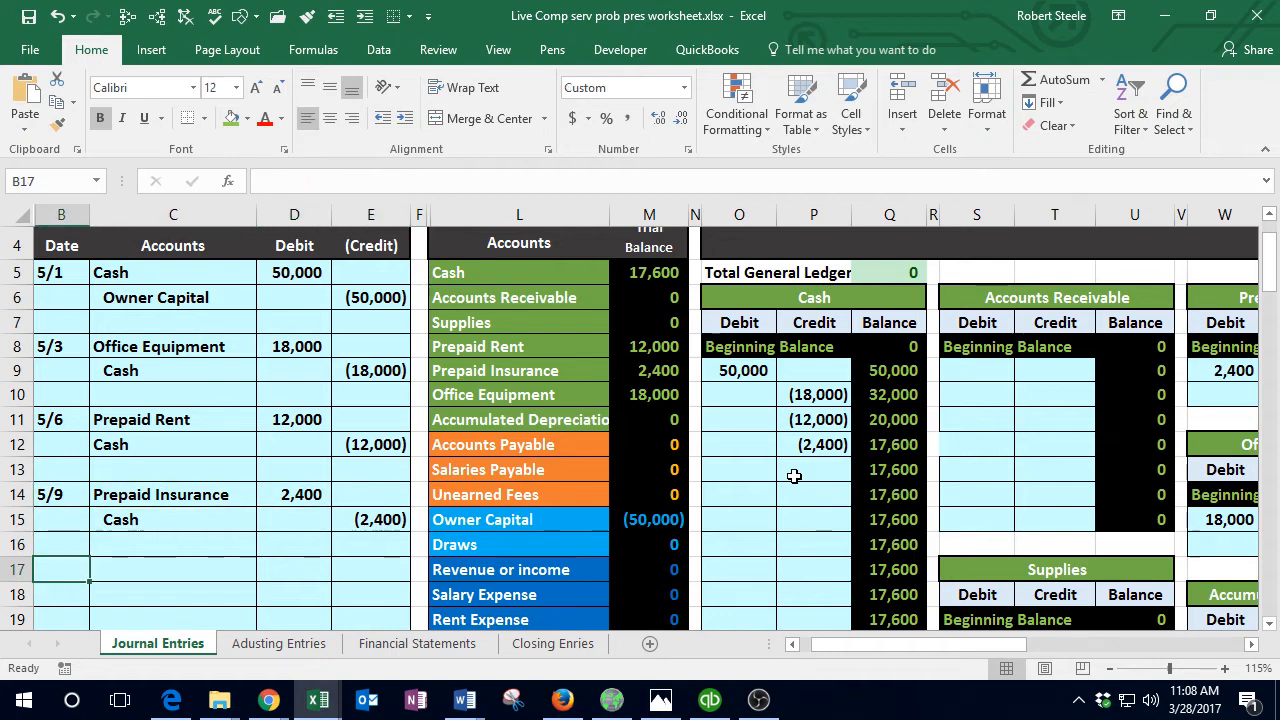
type("5/12")
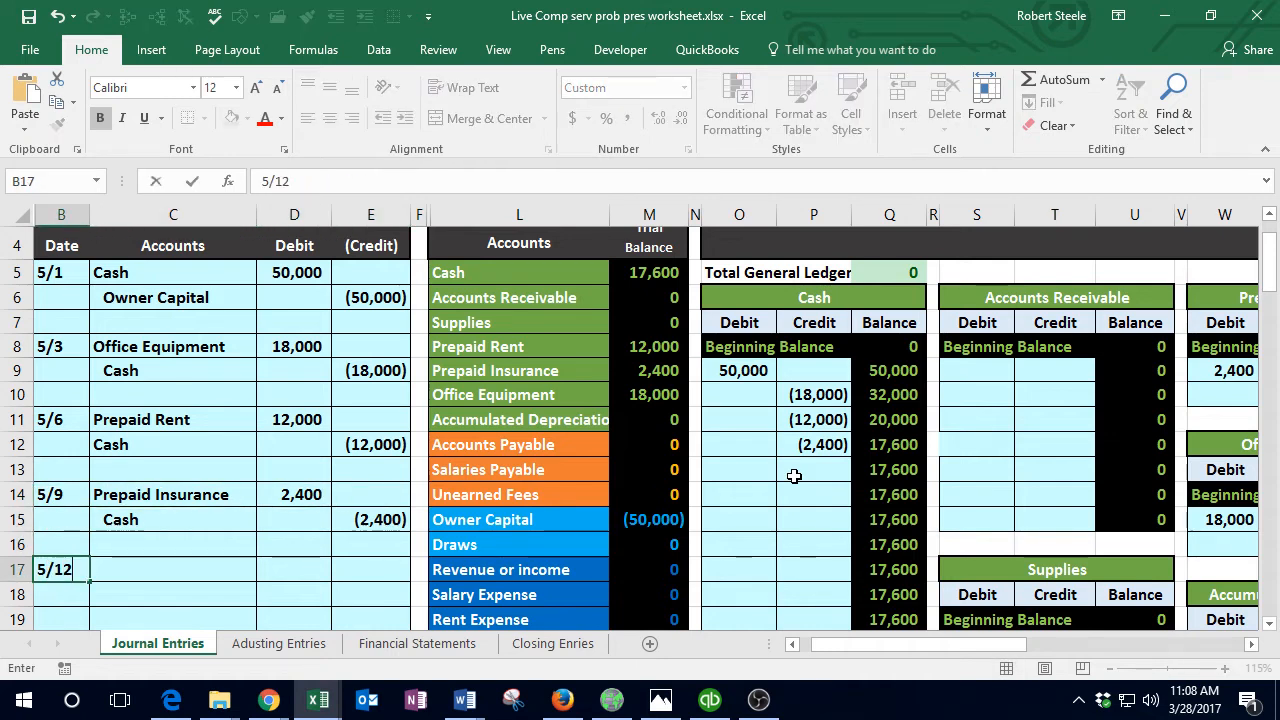
key("Return")
key("Up")
key("Right")
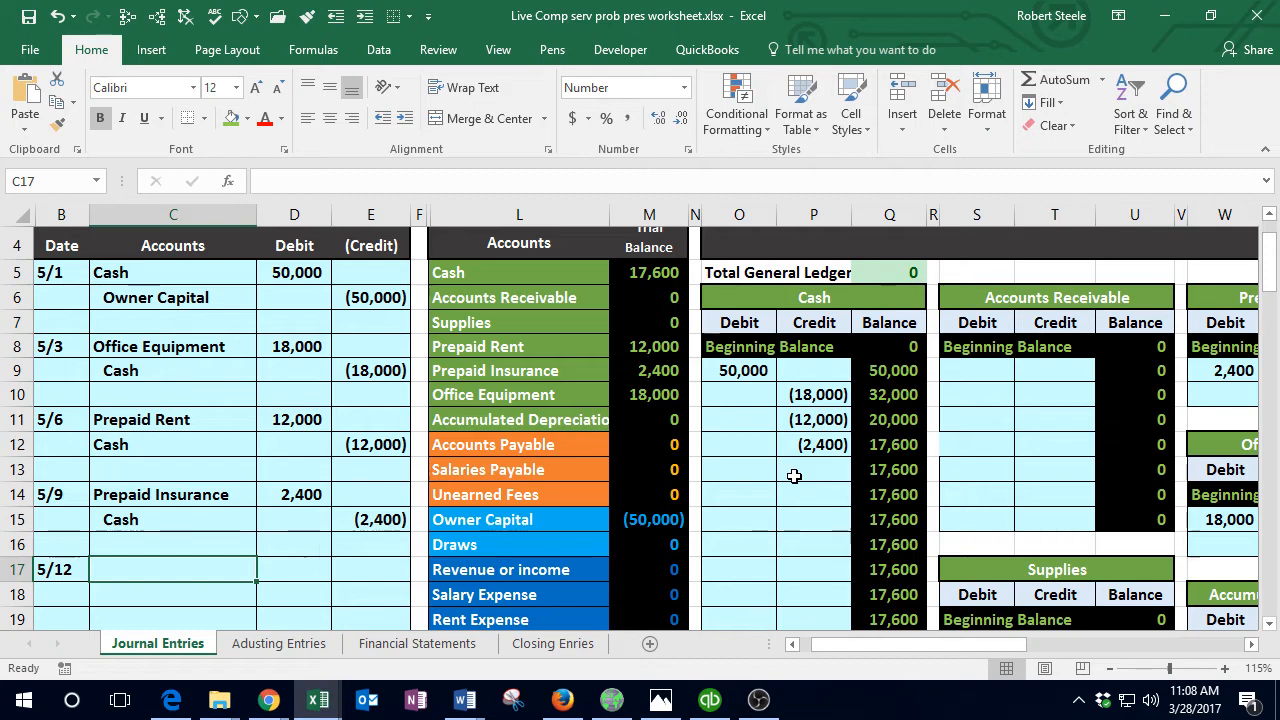
Step: In Data.xlsx, fill the completed 5/9 insurance row with green and move to the 5/12 transaction's description
mouse_move(330, 708)
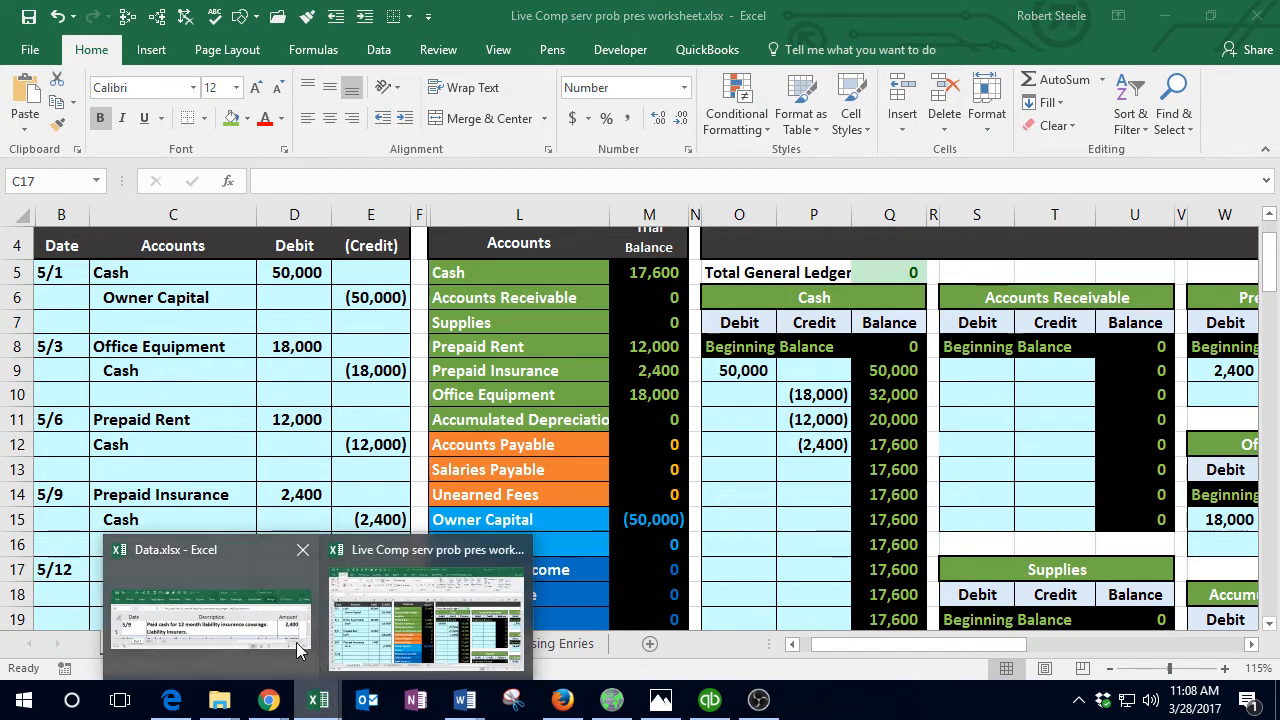
left_click(210, 610)
left_click(140, 192)
left_click_drag(174, 192, 837, 194)
right_click(700, 202)
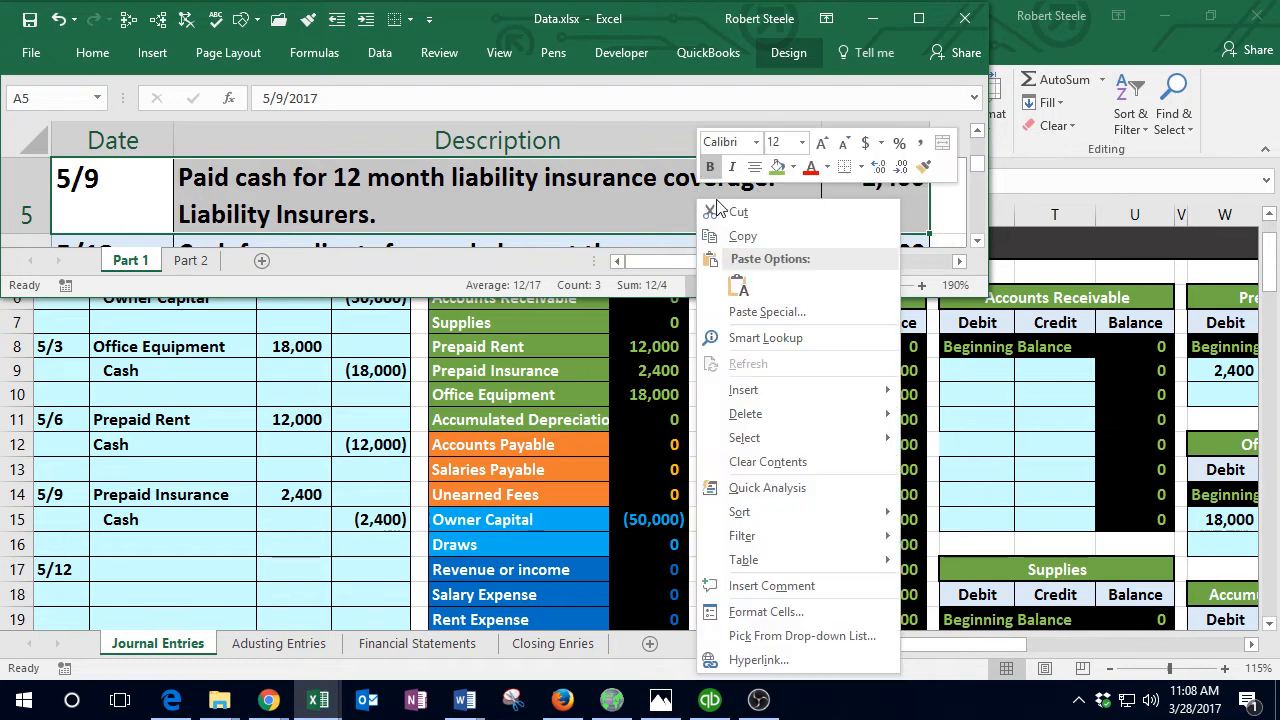
left_click(777, 166)
left_click(433, 185)
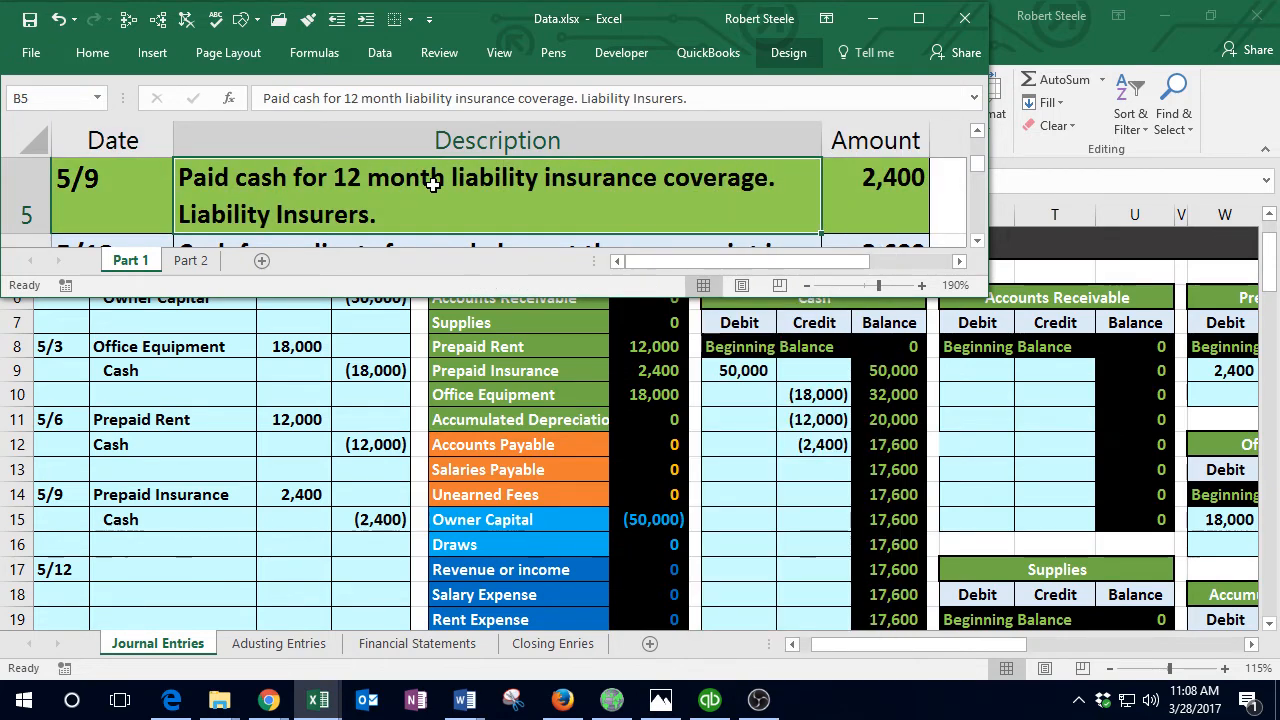
key("Down")
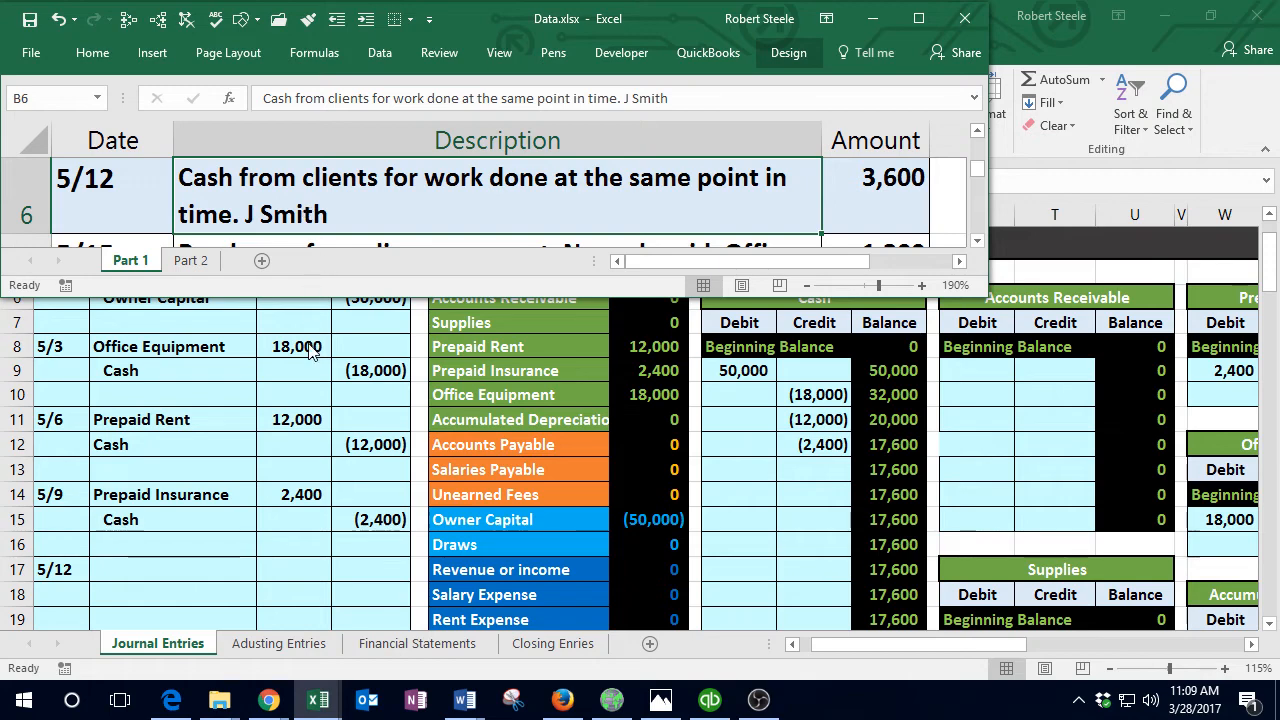
Step: Back in the journal worksheet, copy the Cash account name from L5 and paste it as a value into C17
key("alt+Tab")
left_click_drag(470, 273, 637, 273)
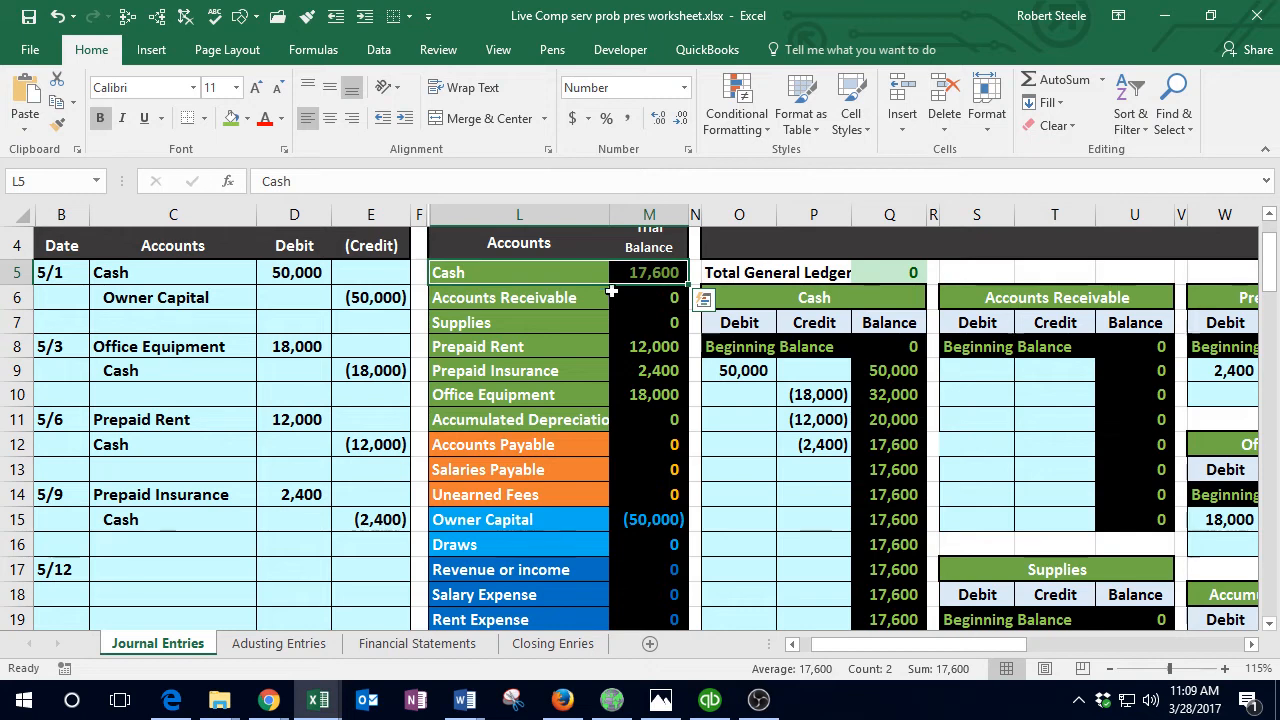
left_click(561, 271)
right_click(561, 271)
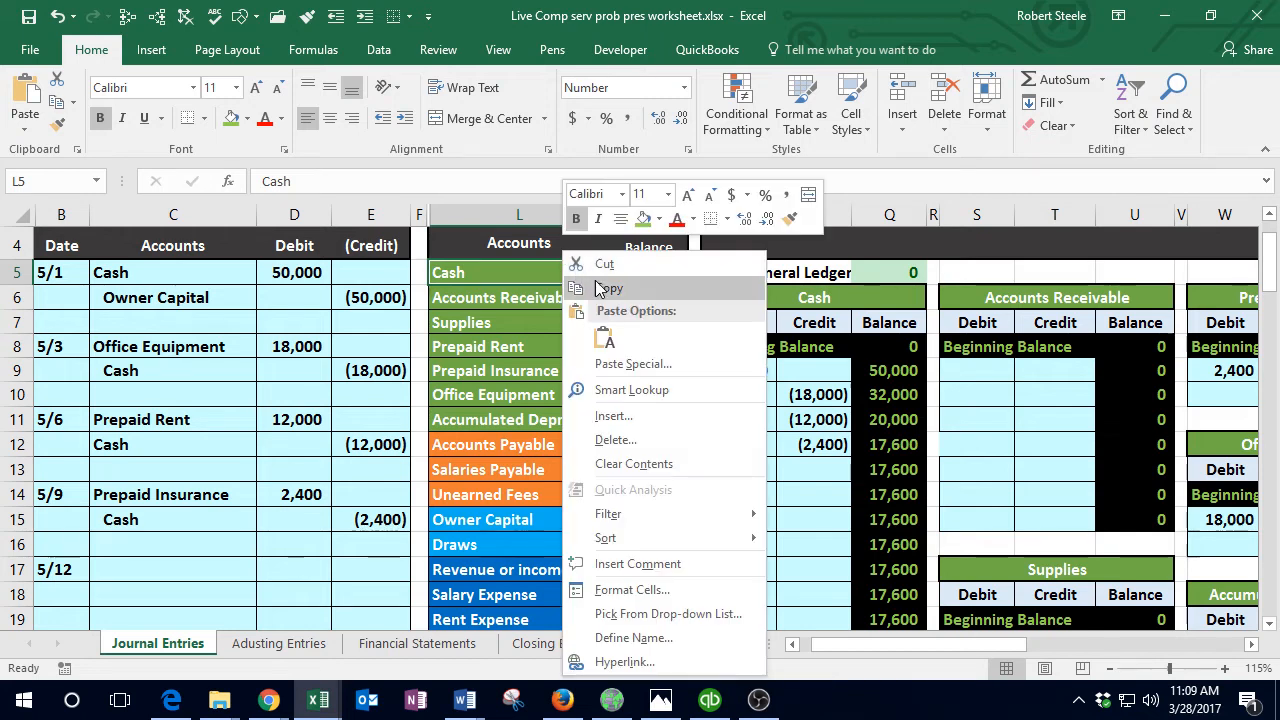
left_click(580, 290)
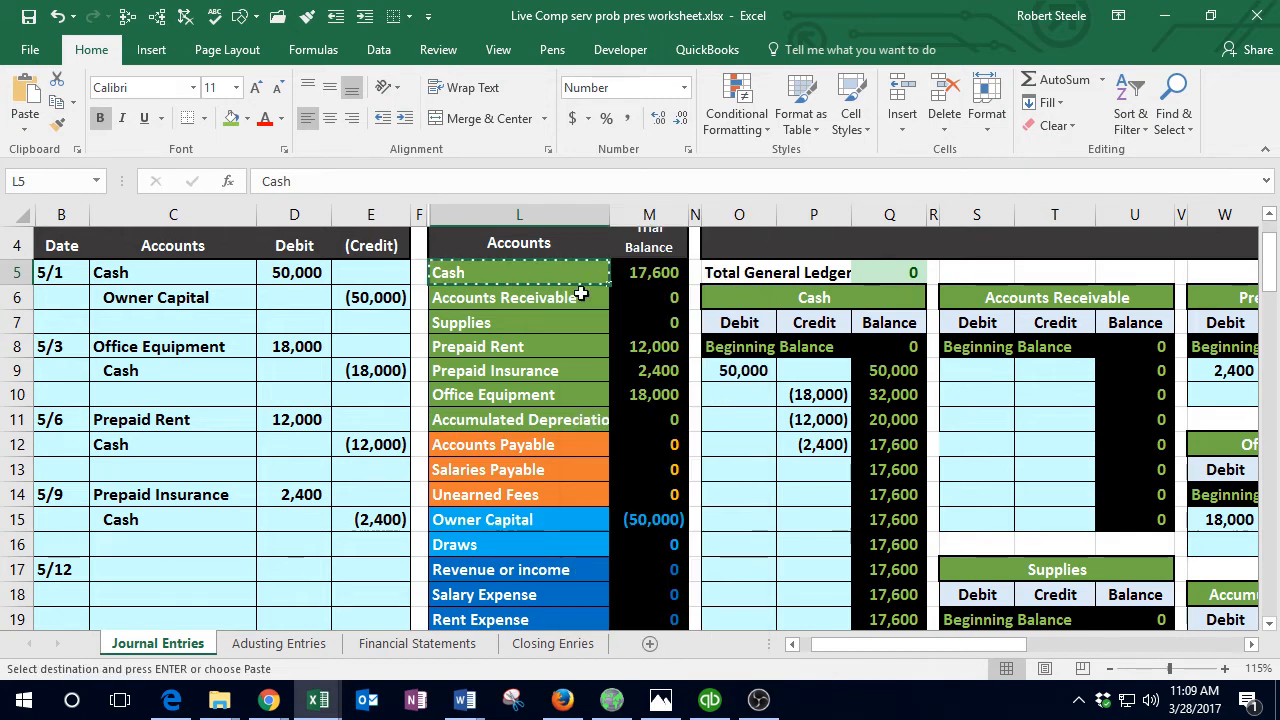
left_click(172, 566)
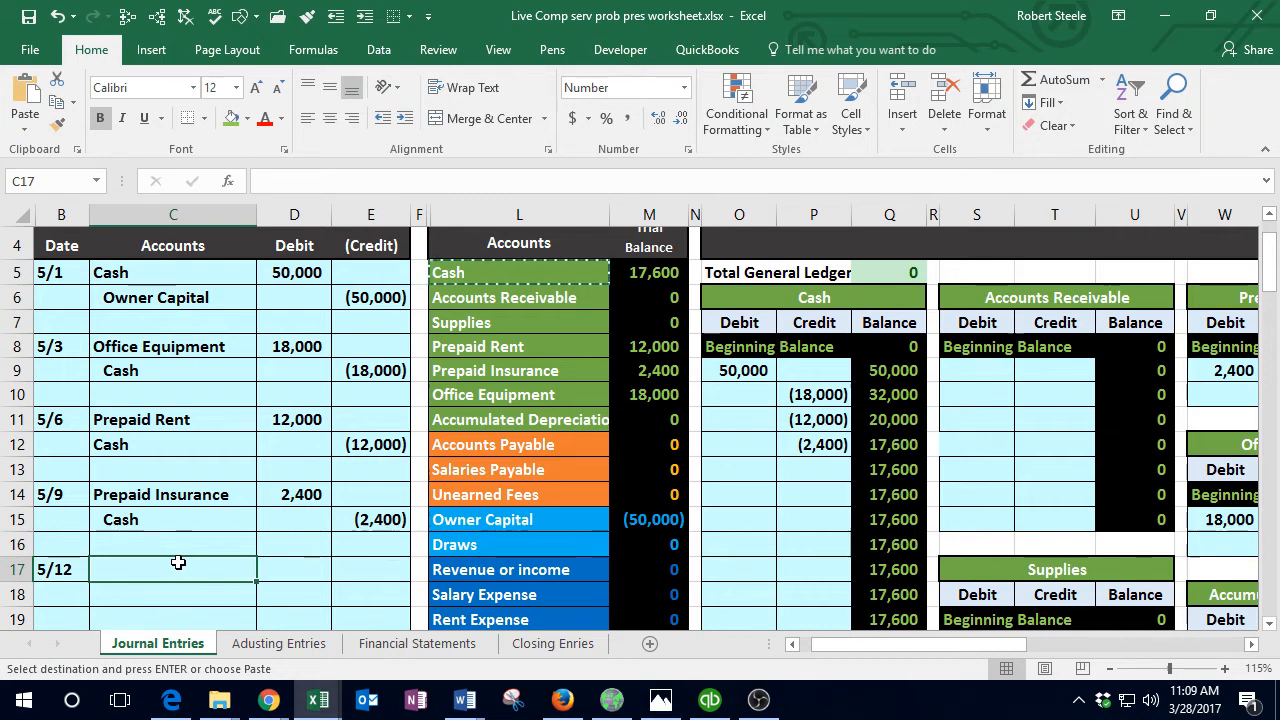
right_click(178, 563)
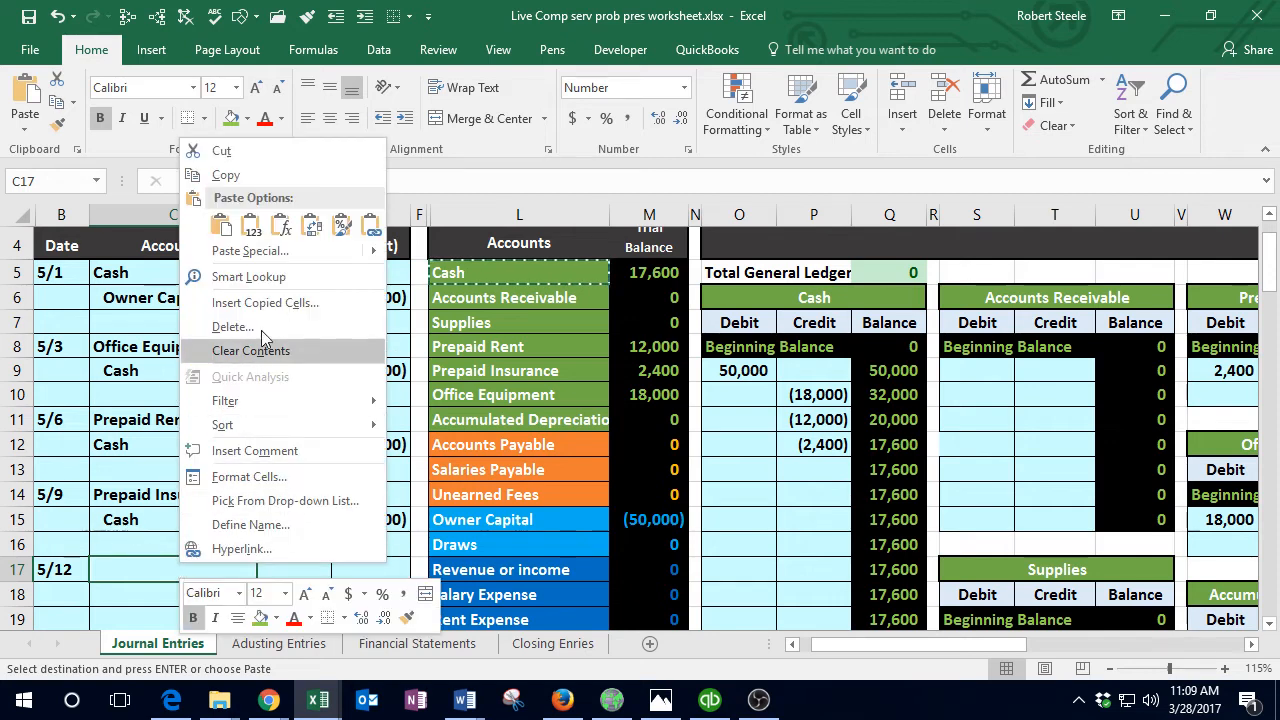
left_click(253, 236)
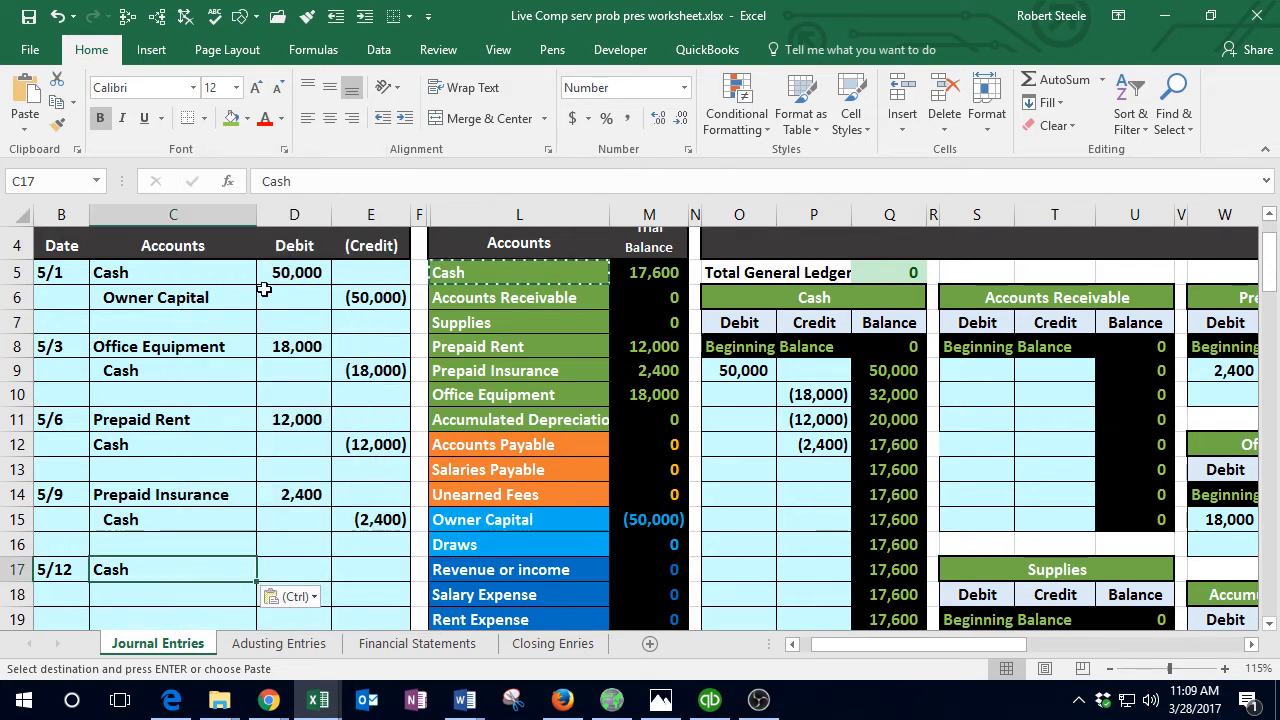
Step: Enter a 3600 debit for Cash in D17 and move to the credit cell E18
key("Tab")
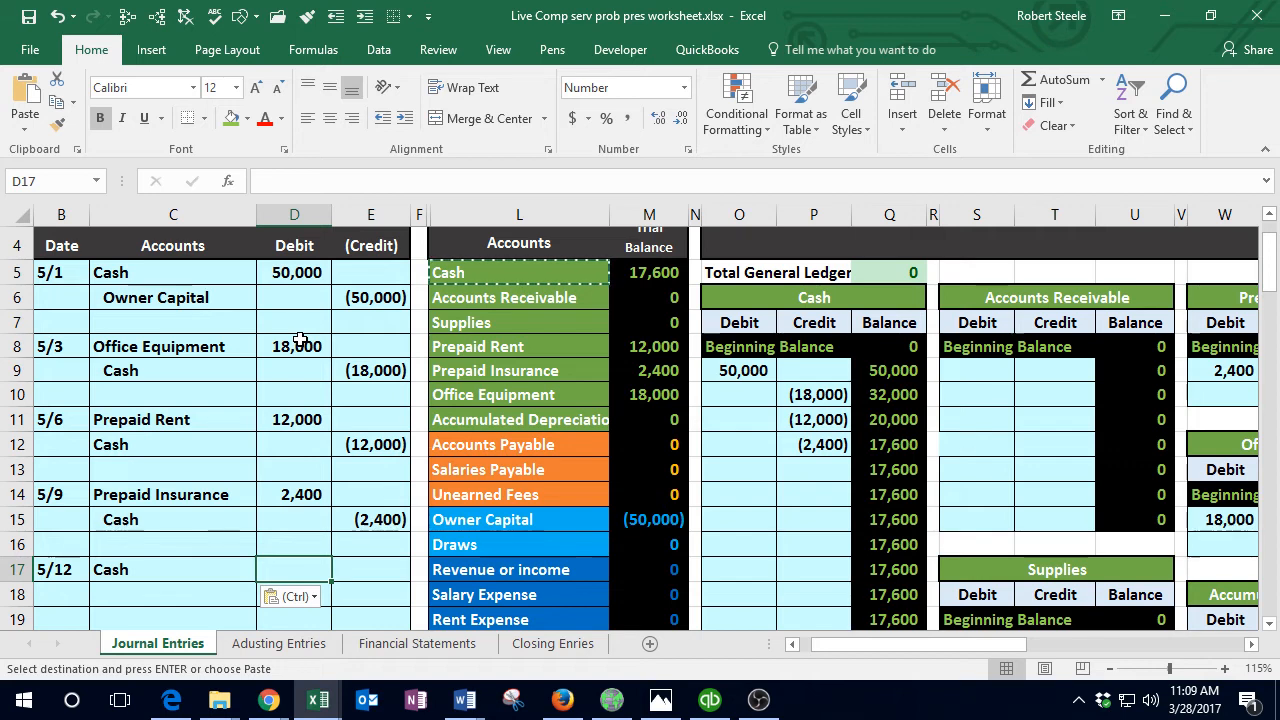
type("3600")
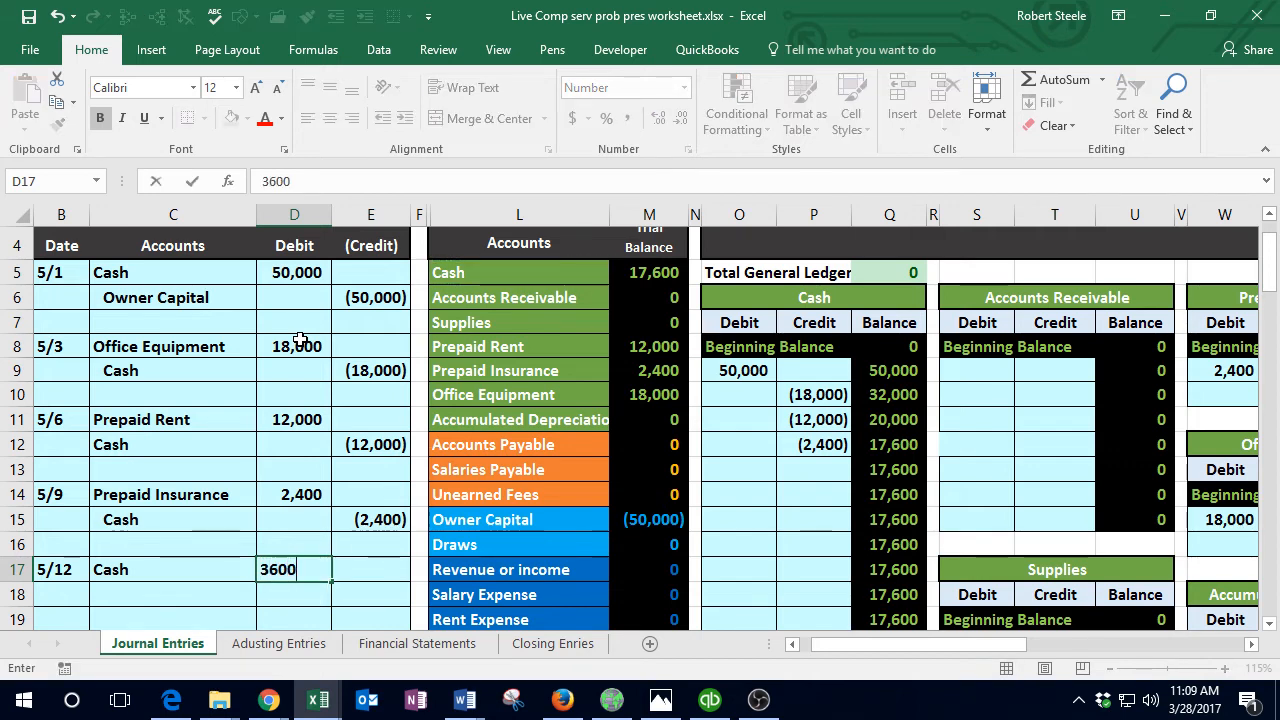
key("Return")
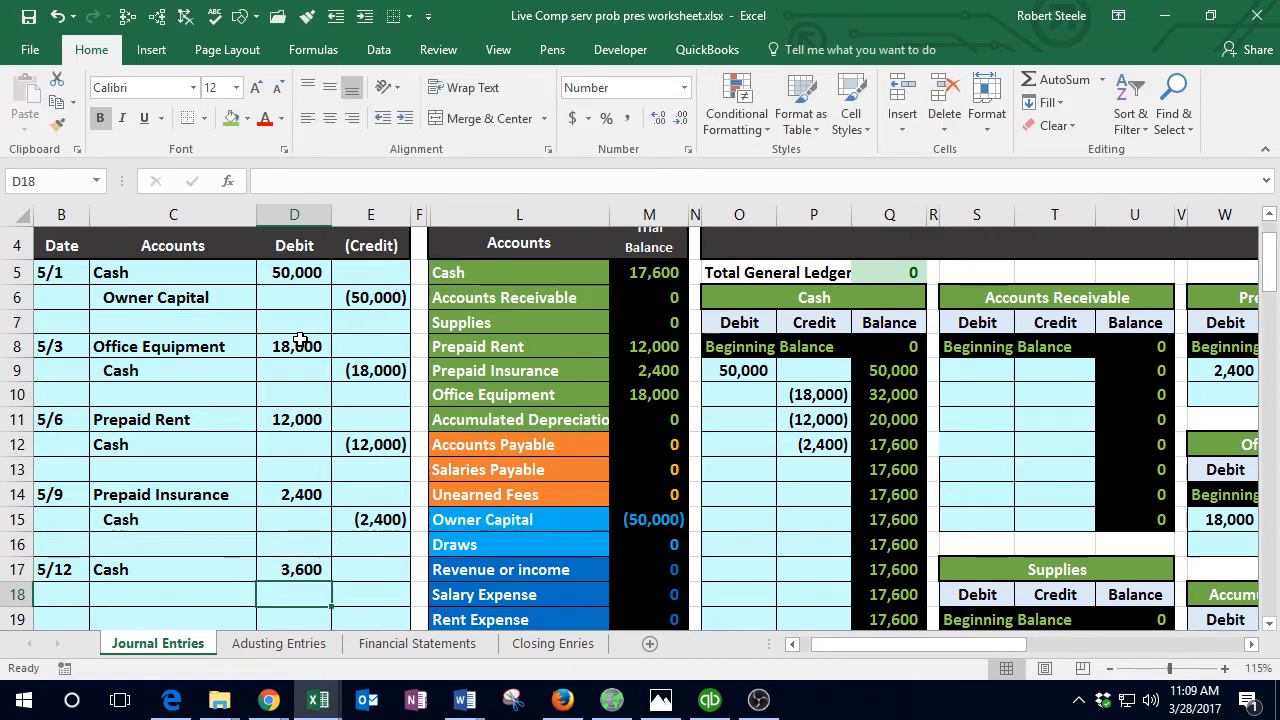
key("Right")
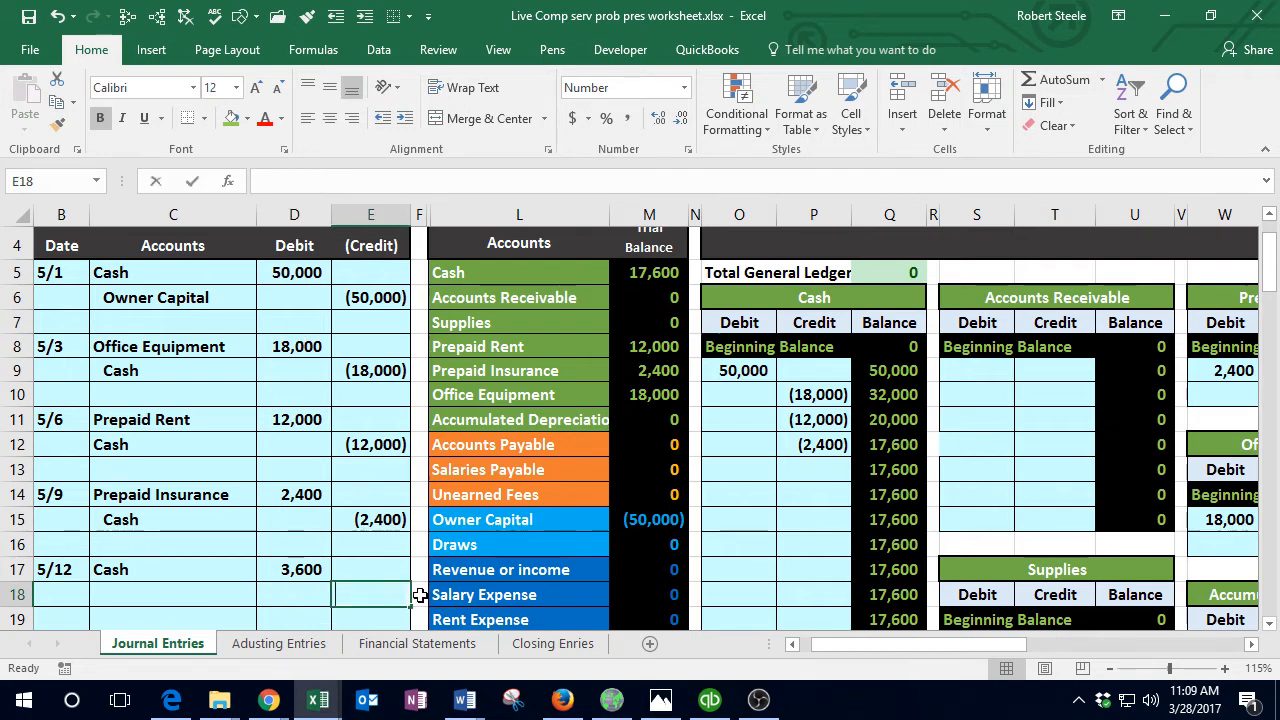
Step: Enter a -3600 credit in E18 and move to the account cell C18
type("-3600")
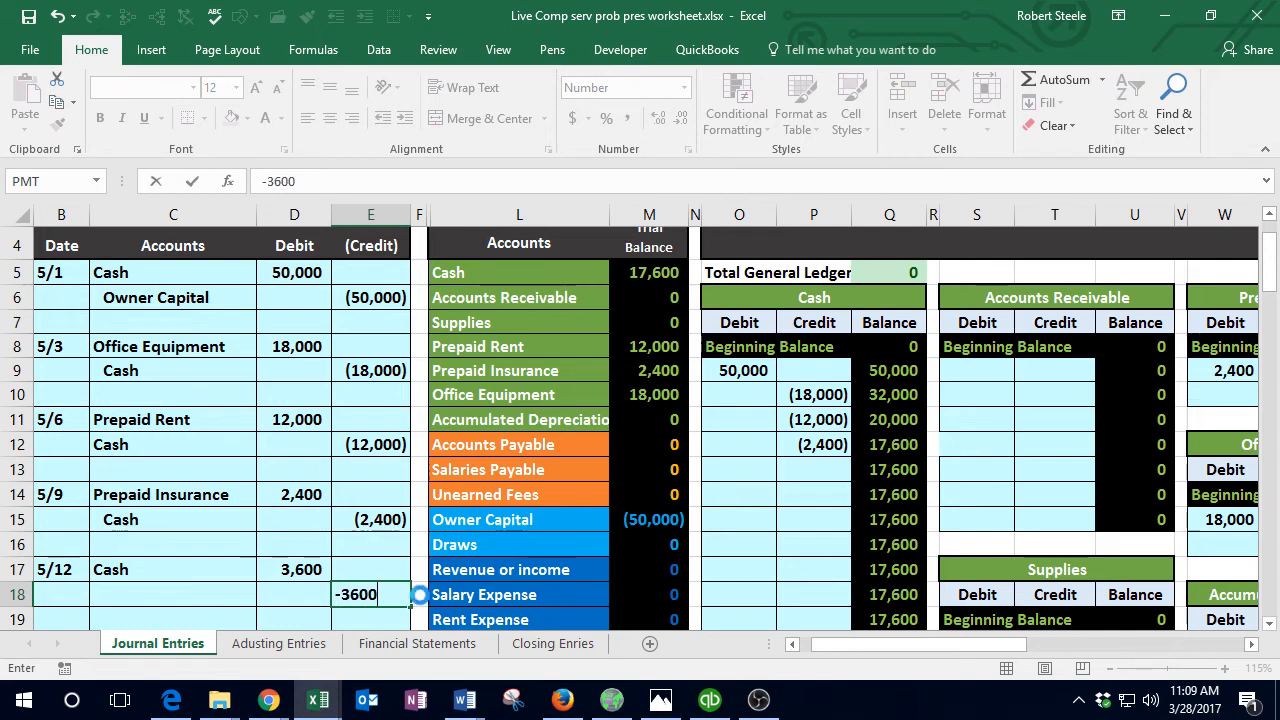
key("Return")
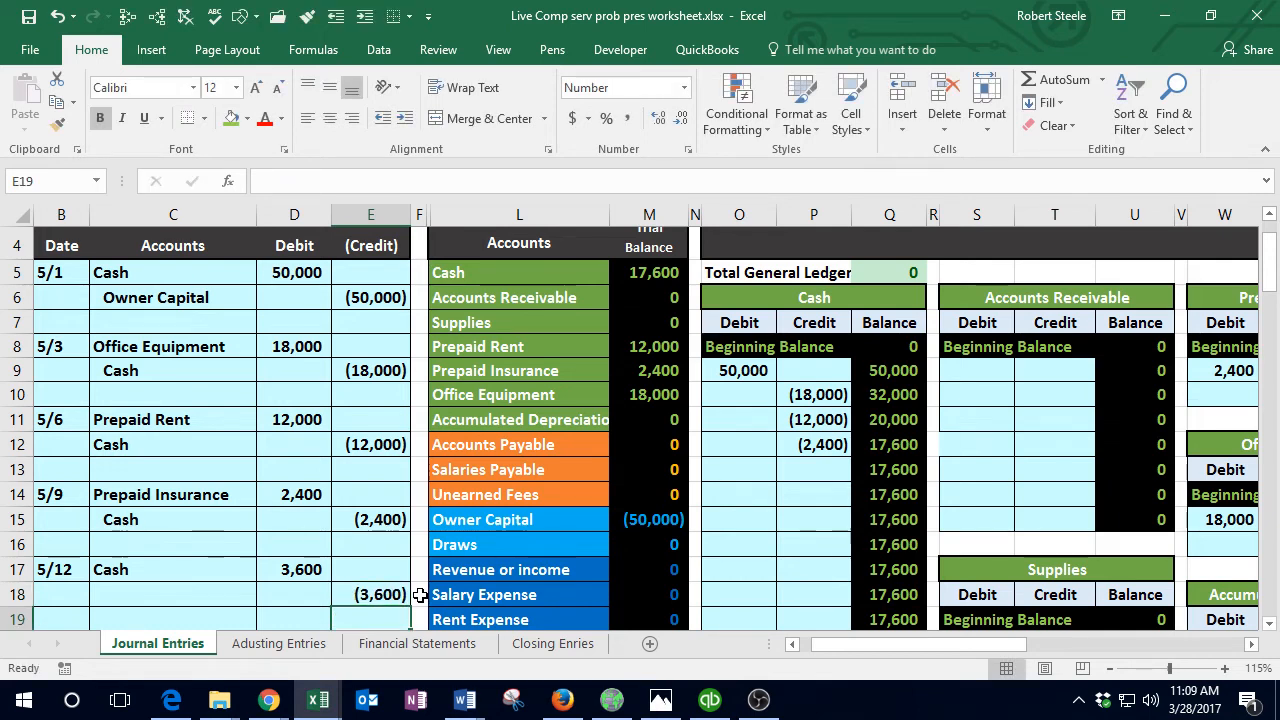
left_click(194, 600)
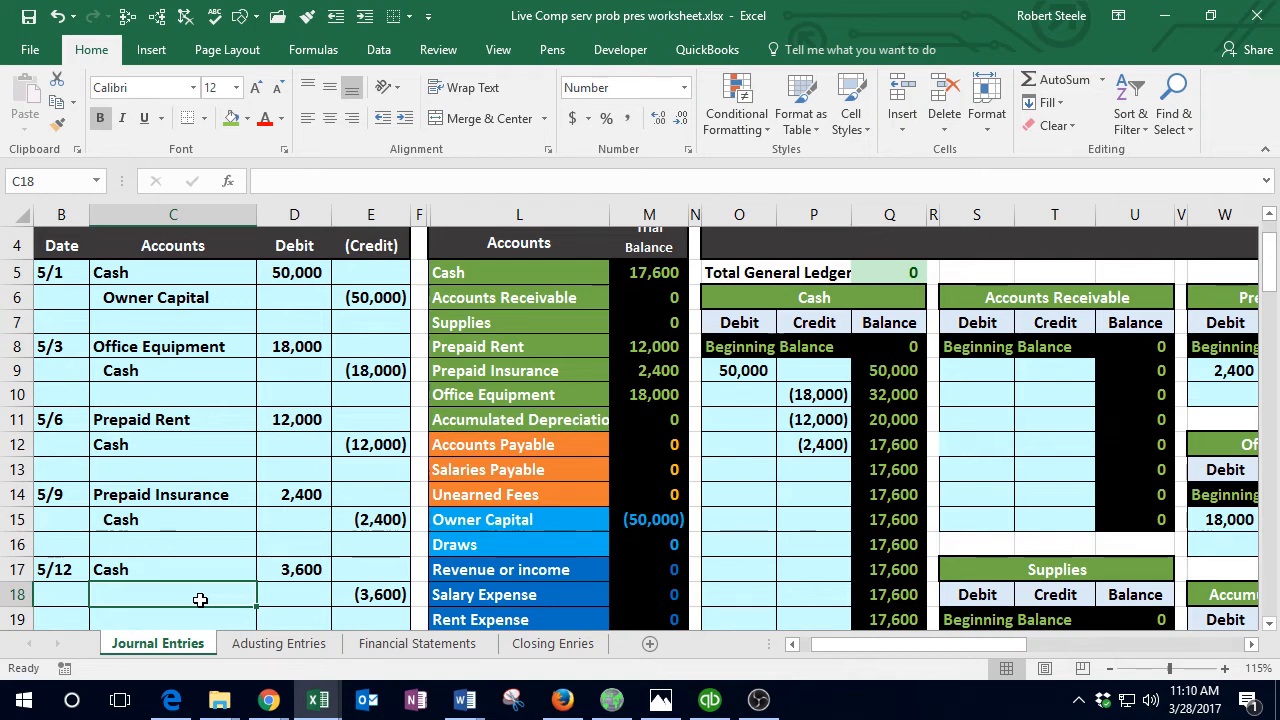
Step: Copy the Revenue or income account name from L17, paste it as a value into C18, and indent it
left_click(478, 571)
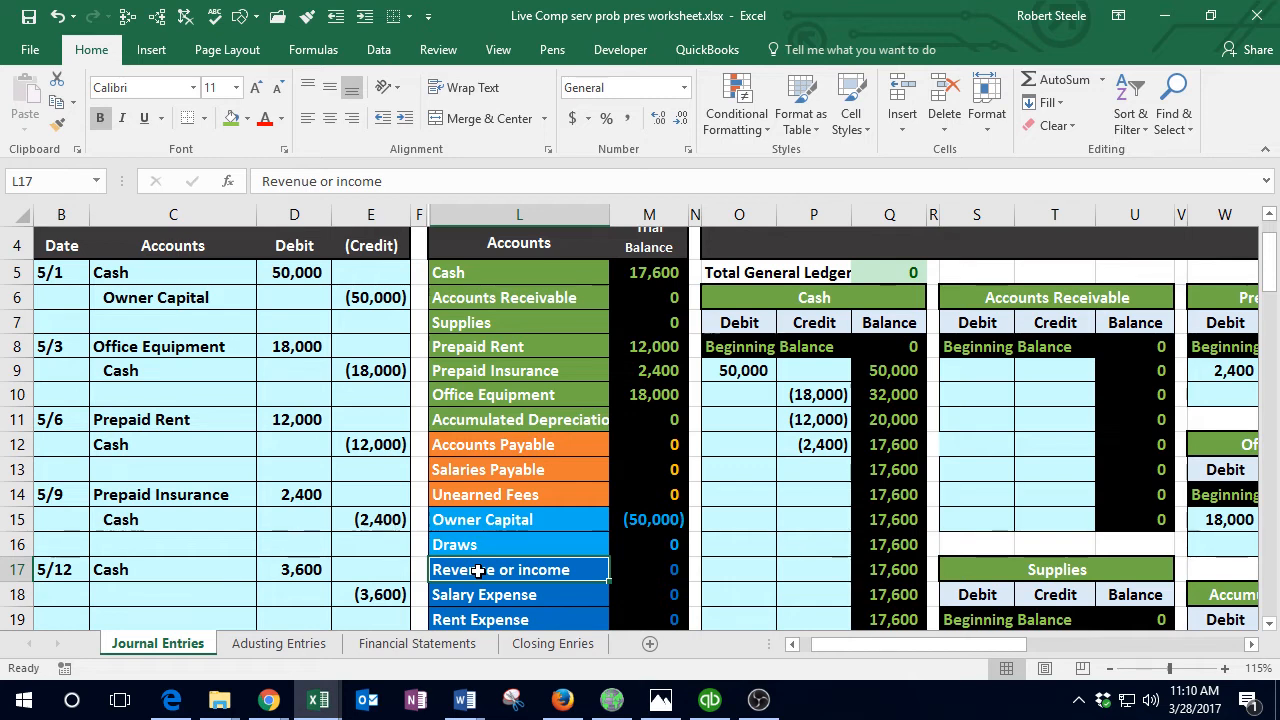
right_click(478, 570)
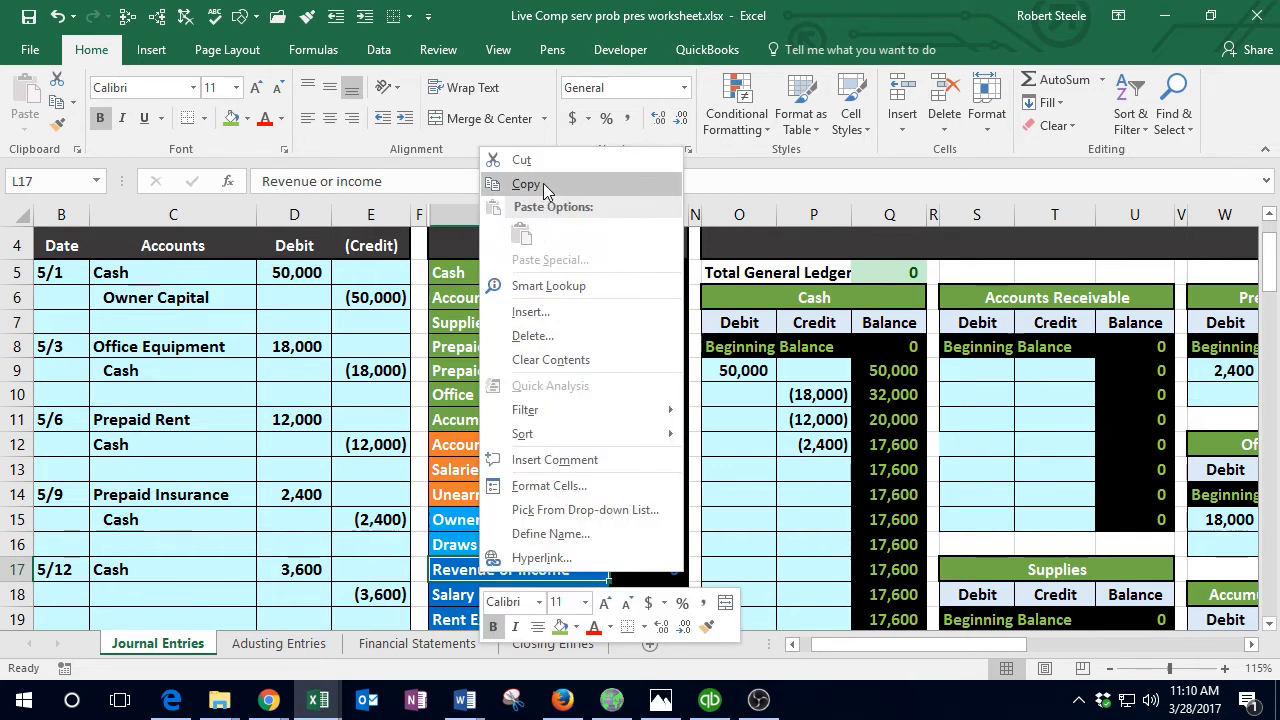
left_click(500, 186)
left_click(158, 595)
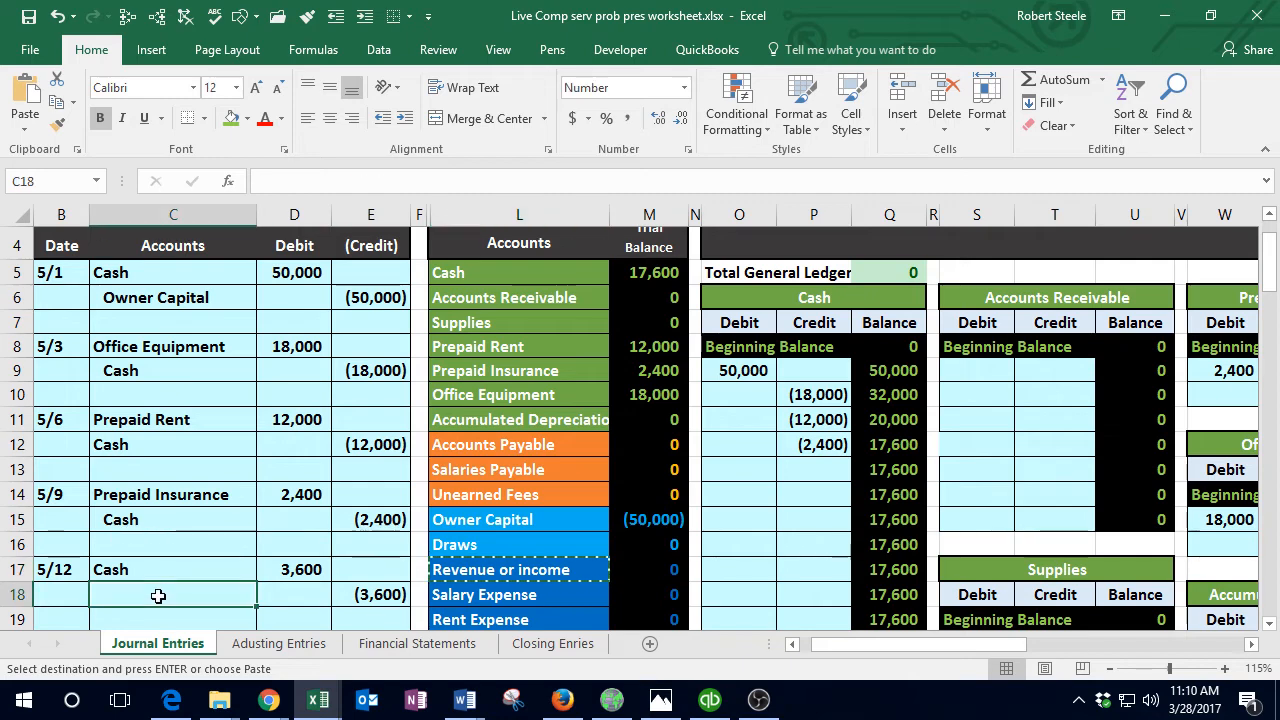
right_click(158, 595)
left_click(226, 262)
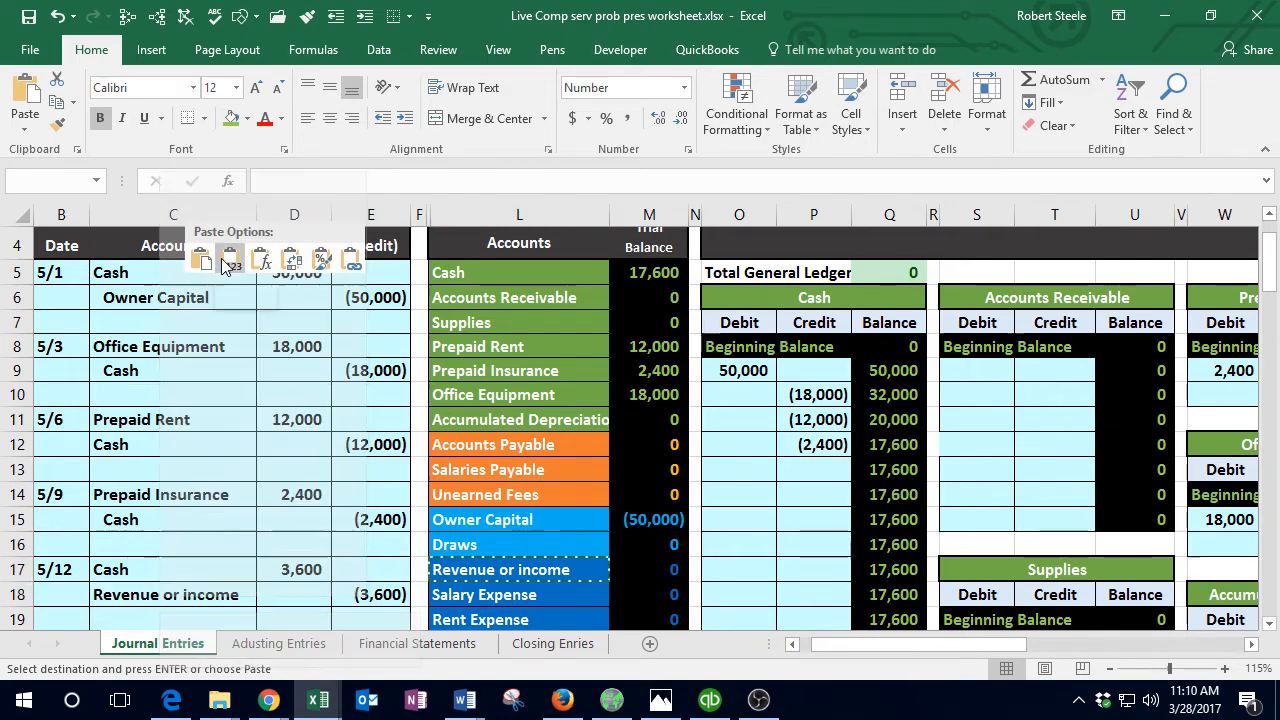
scroll(178, 510, "down", 1)
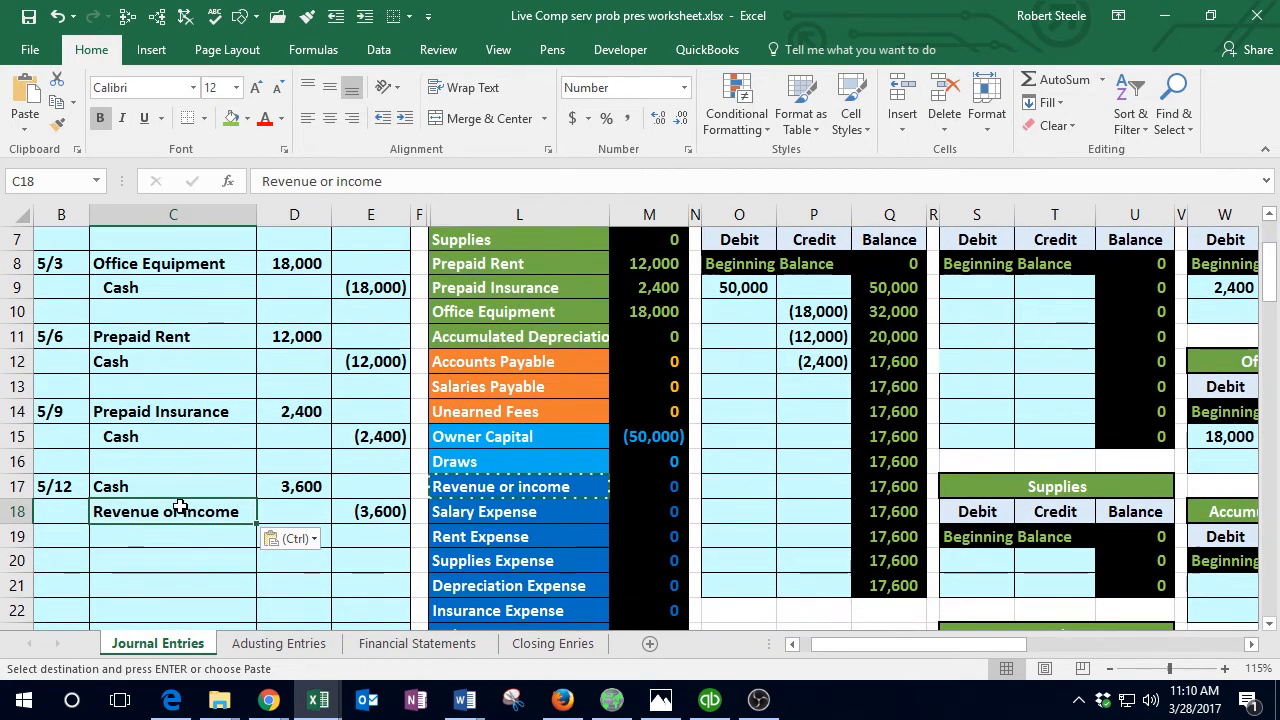
left_click(406, 118)
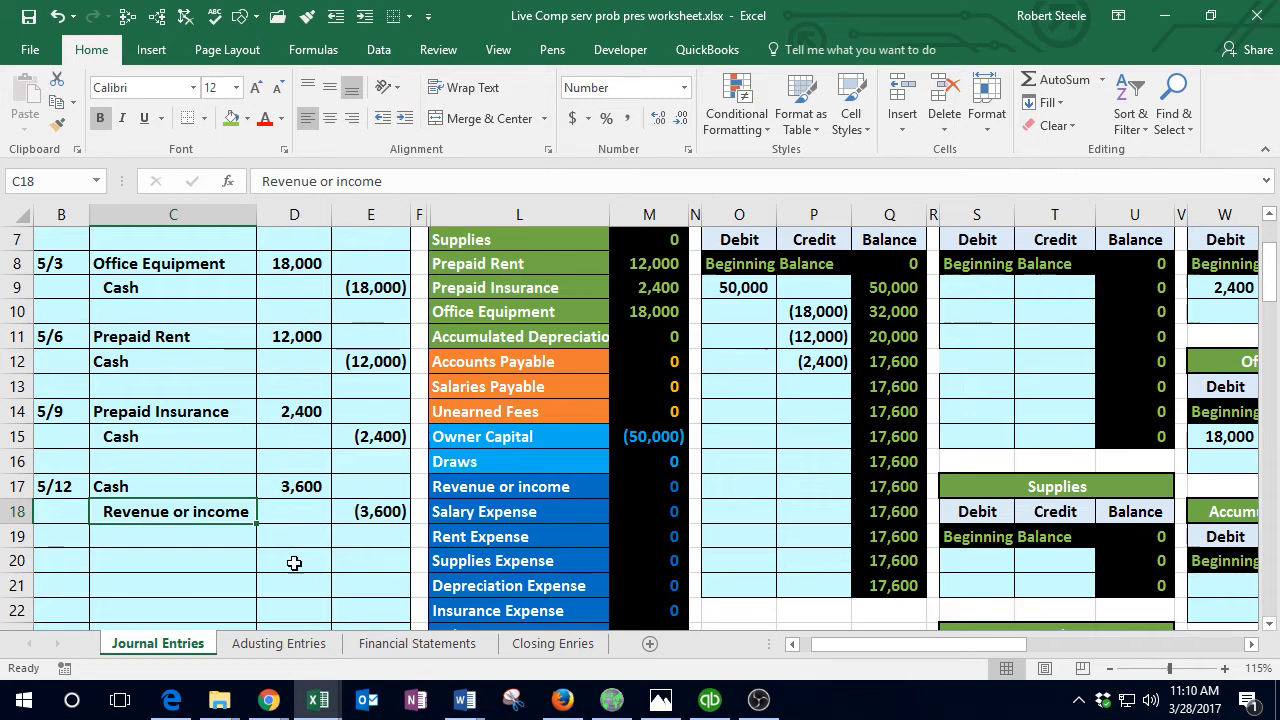
Step: Switch to Photos, advance from cartoon 3.png to 4.png, and return to the journal worksheet
left_click(646, 704)
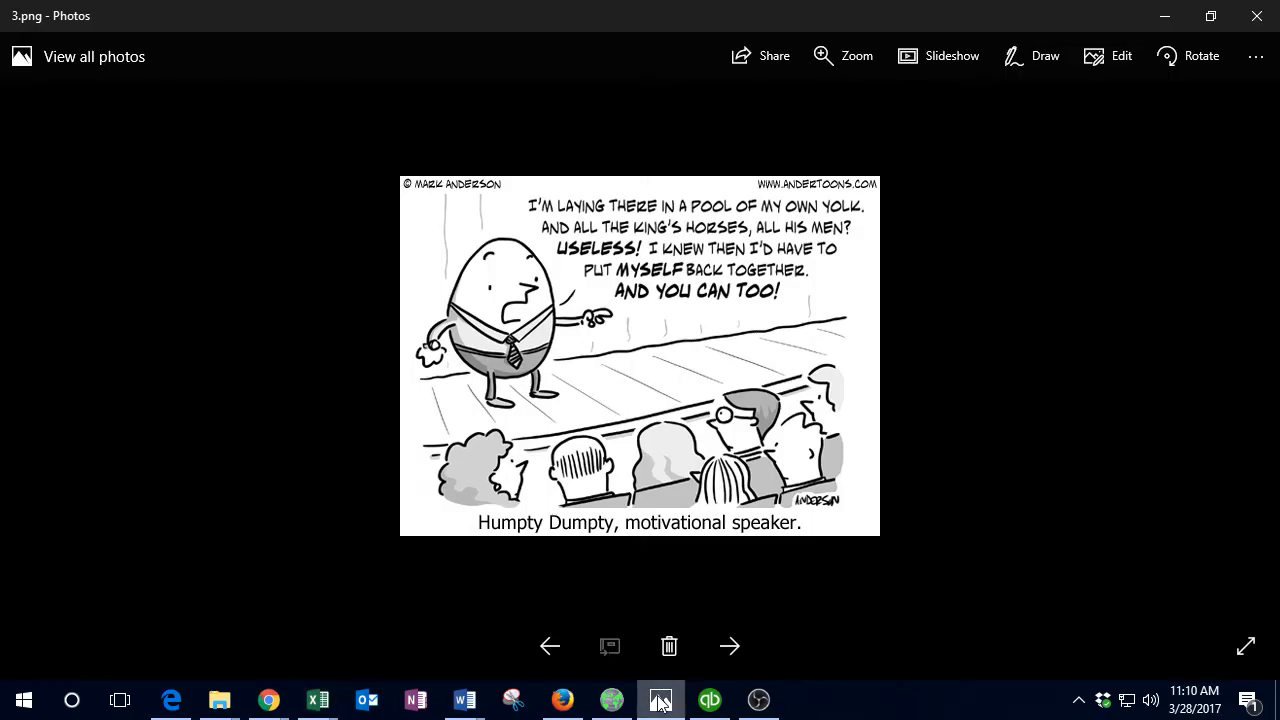
left_click(730, 647)
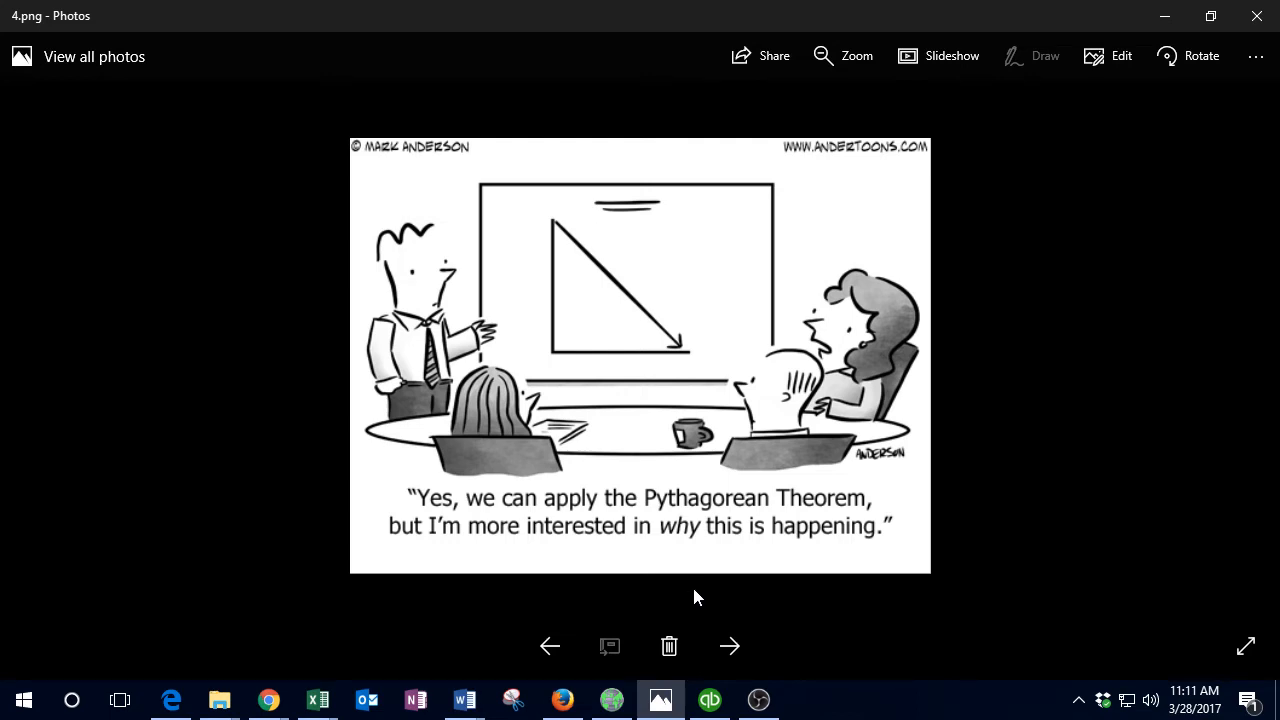
left_click(1166, 17)
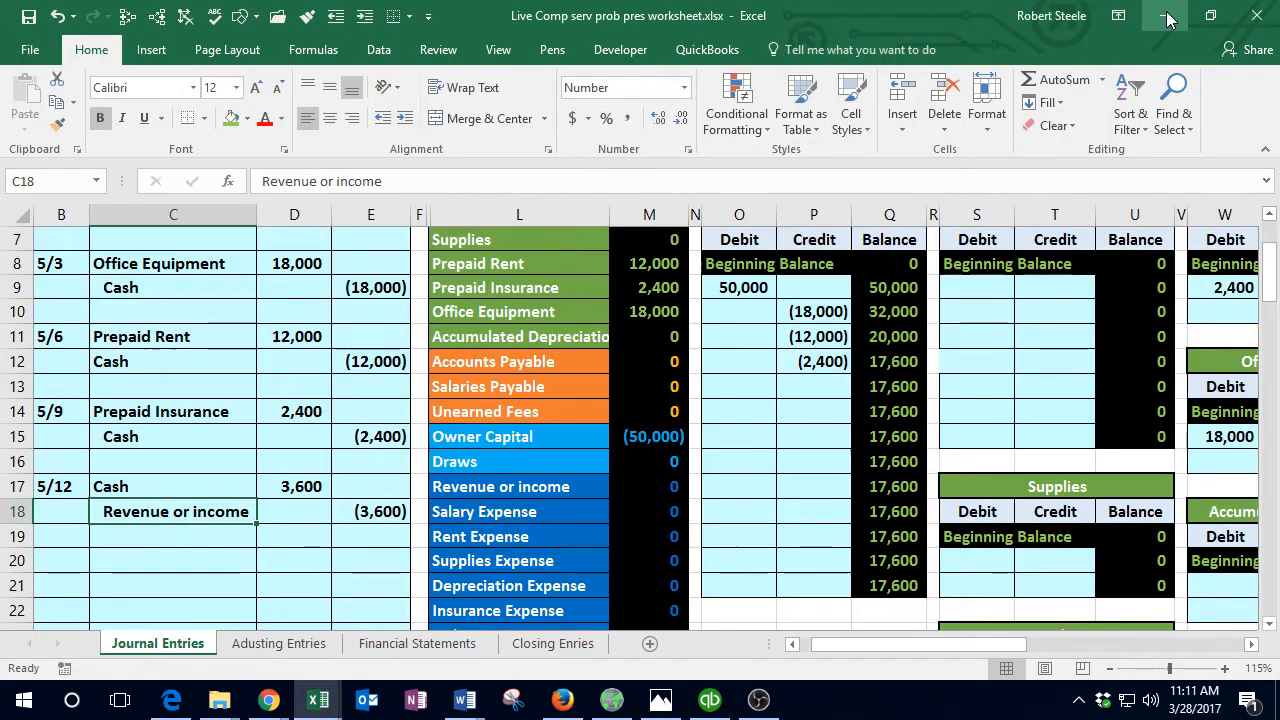
Step: Post the 5/12 cash debit to the Cash ledger by entering =D17 in debit cell O13
left_click(314, 538)
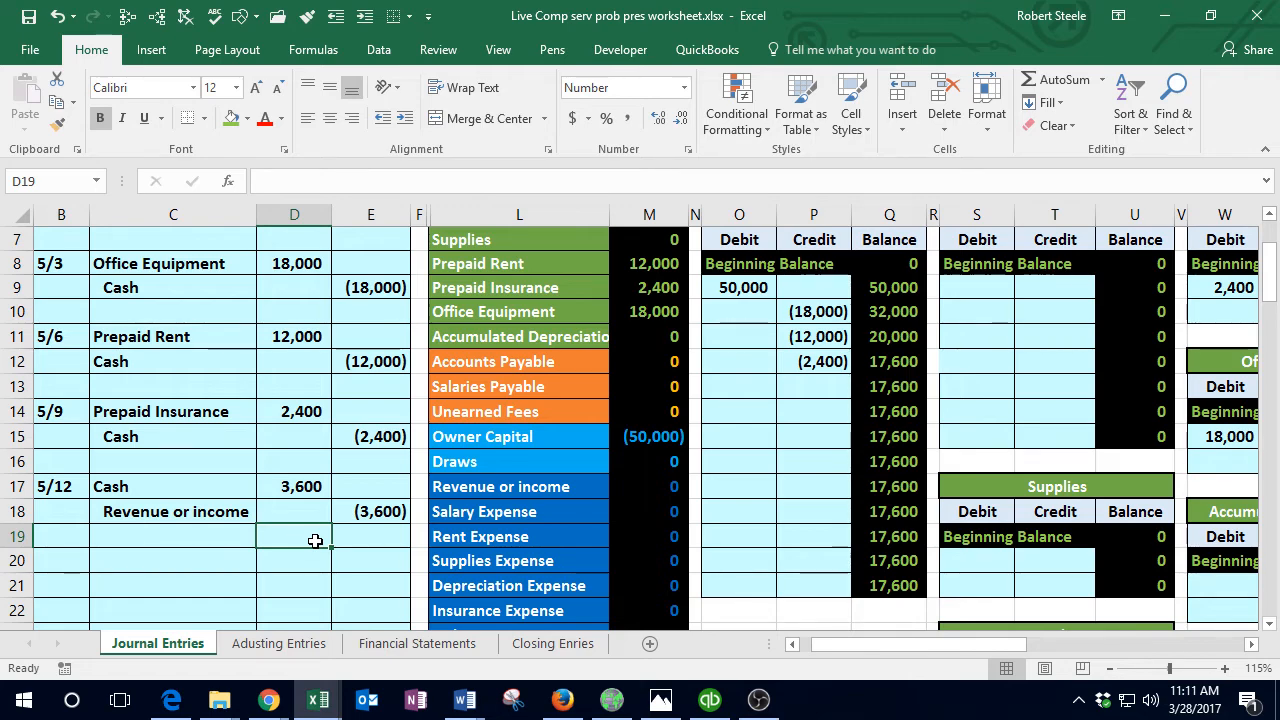
scroll(314, 540, "up", 1)
left_click_drag(175, 565, 300, 567)
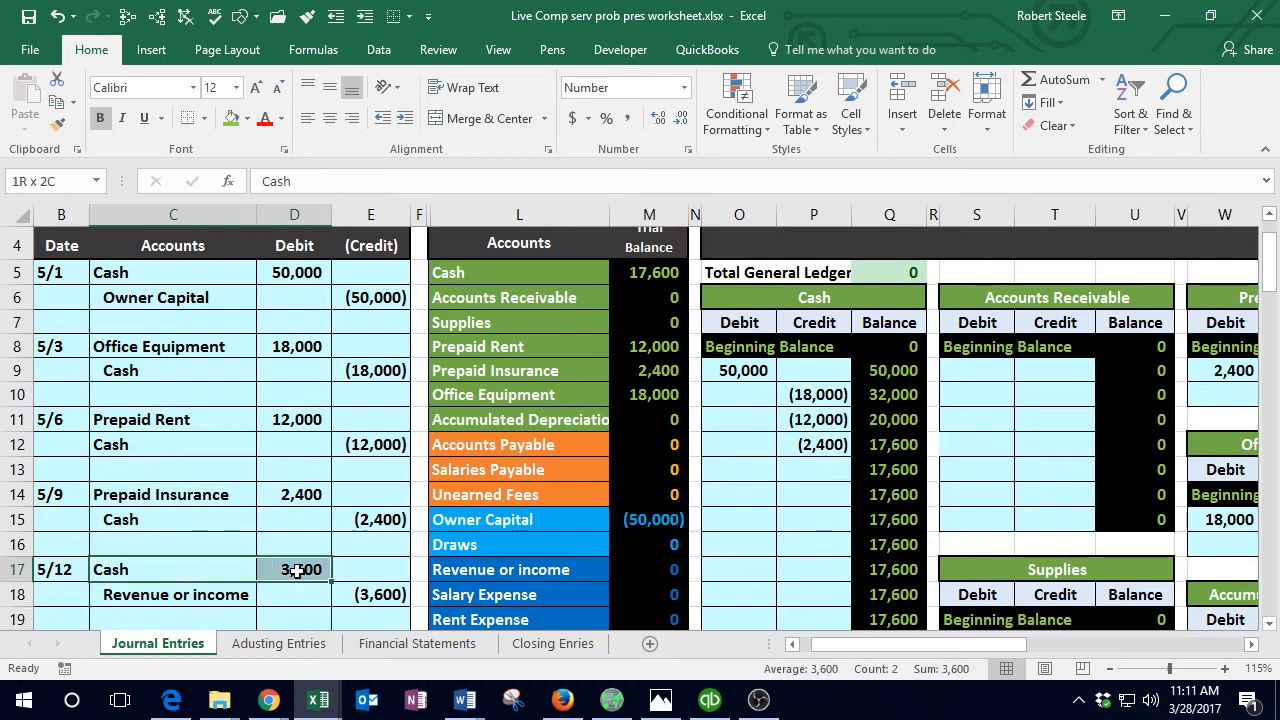
left_click(742, 468)
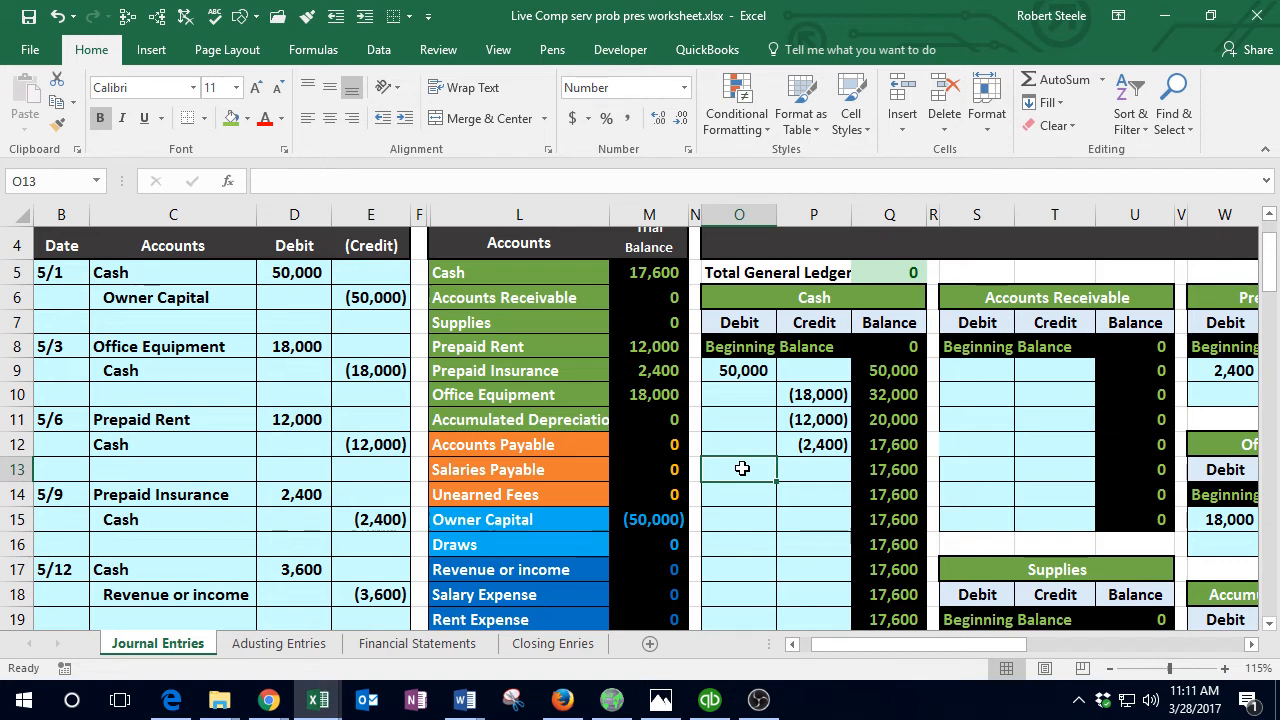
type("=")
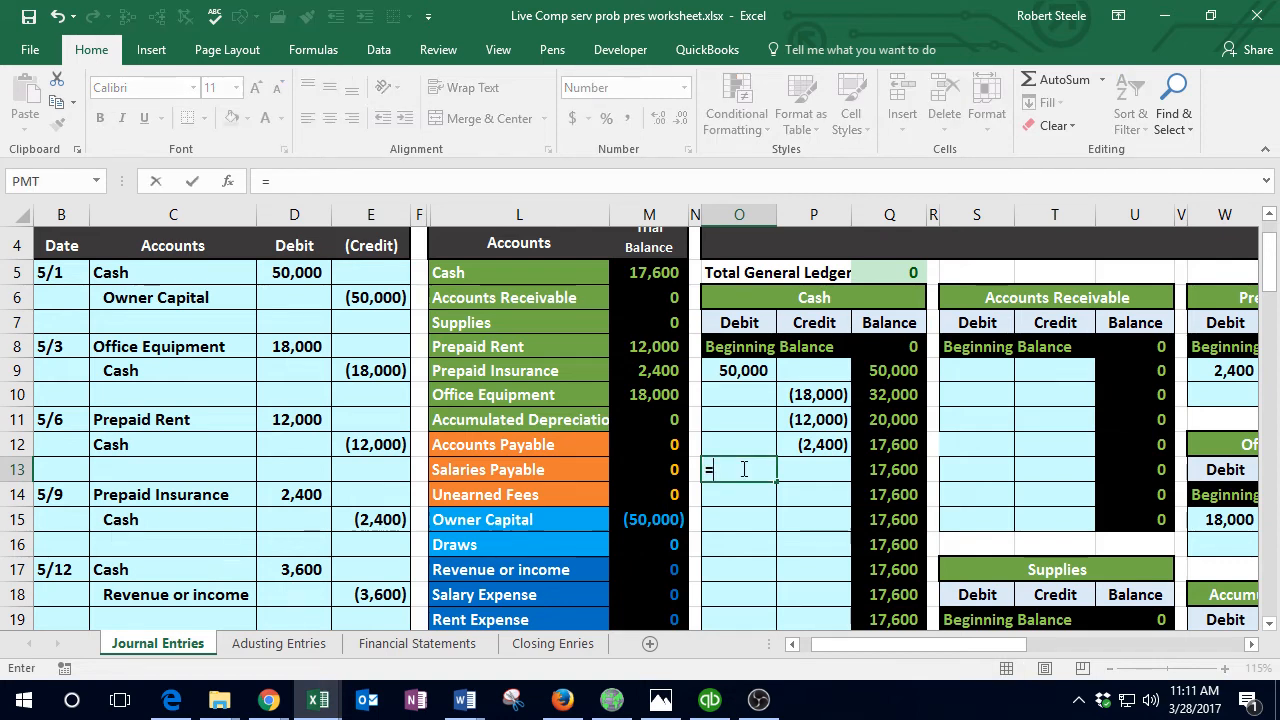
left_click(290, 569)
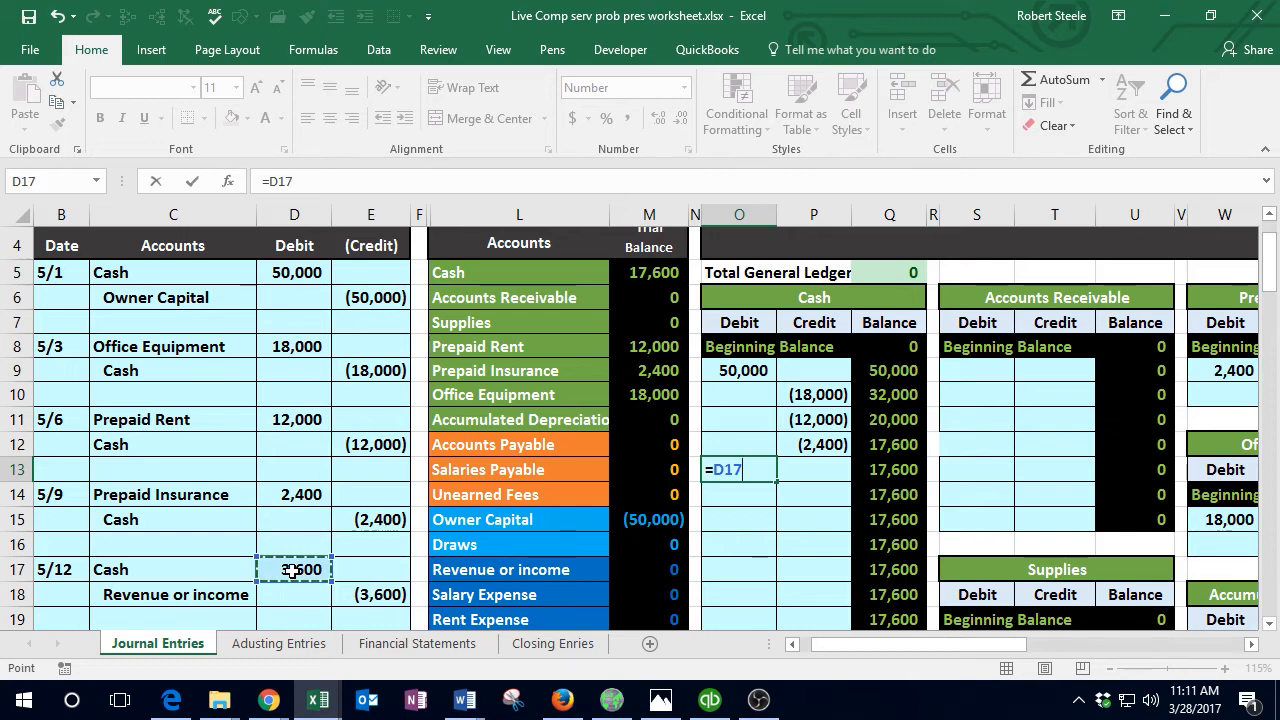
key("Return")
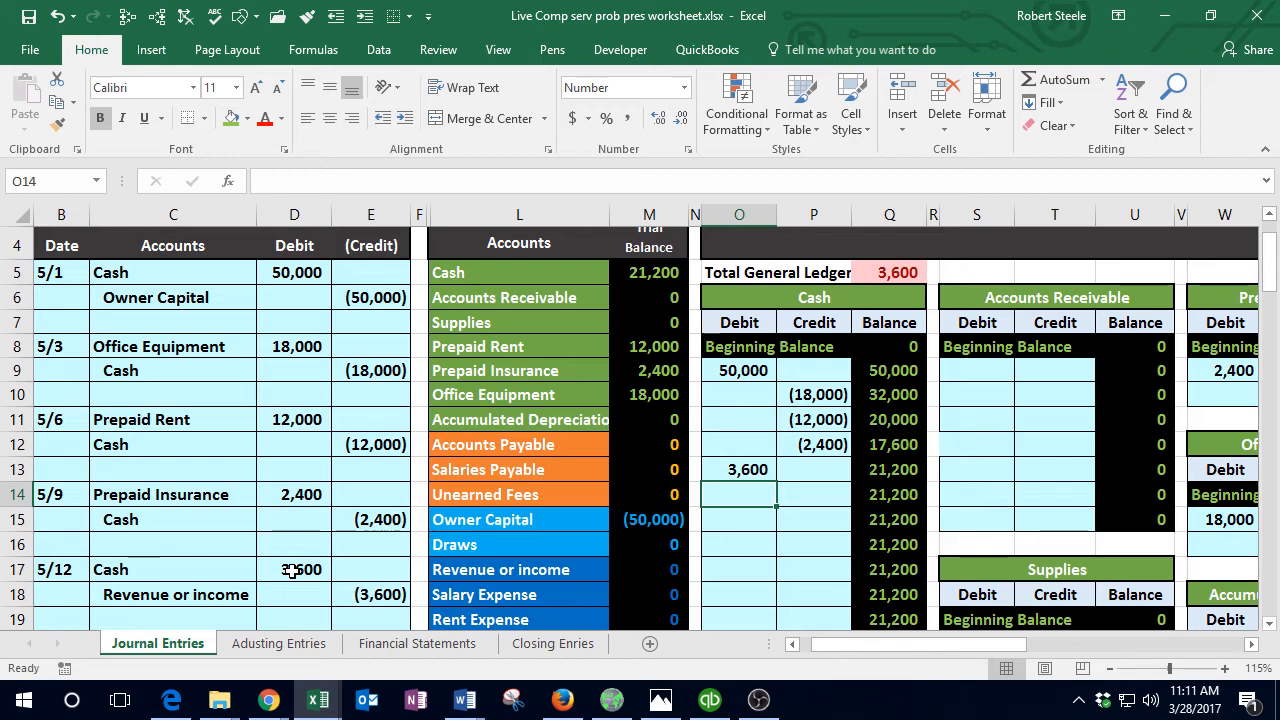
Step: Examine the 5/12 revenue credit in E18 and the Revenue or income line of the trial balance
scroll(305, 568, "down", 2)
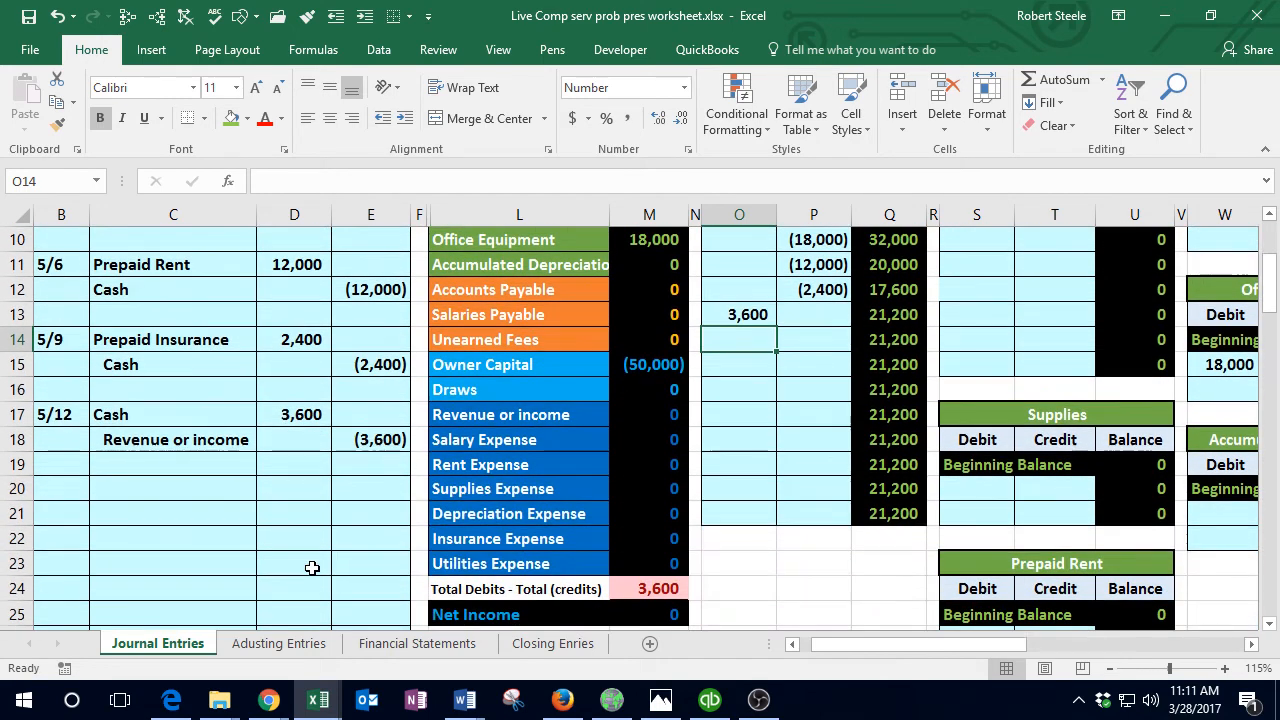
left_click(366, 441)
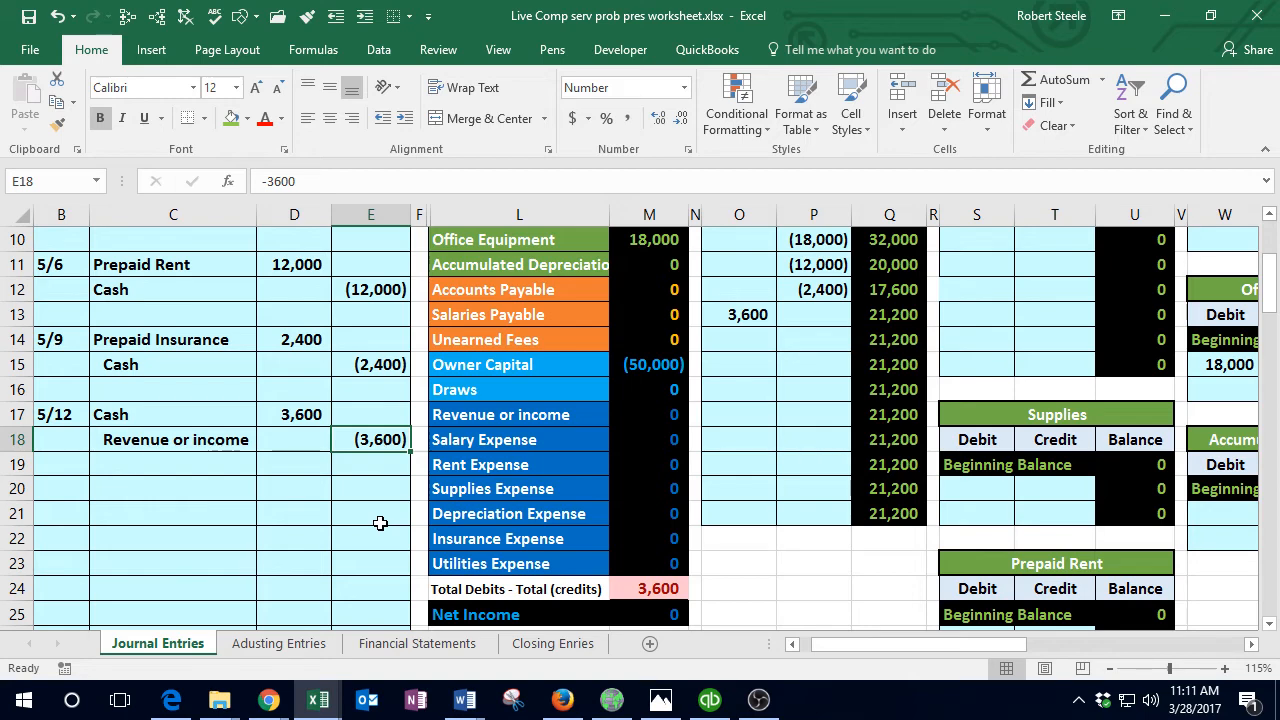
key("Right")
key("Right")
key("Right")
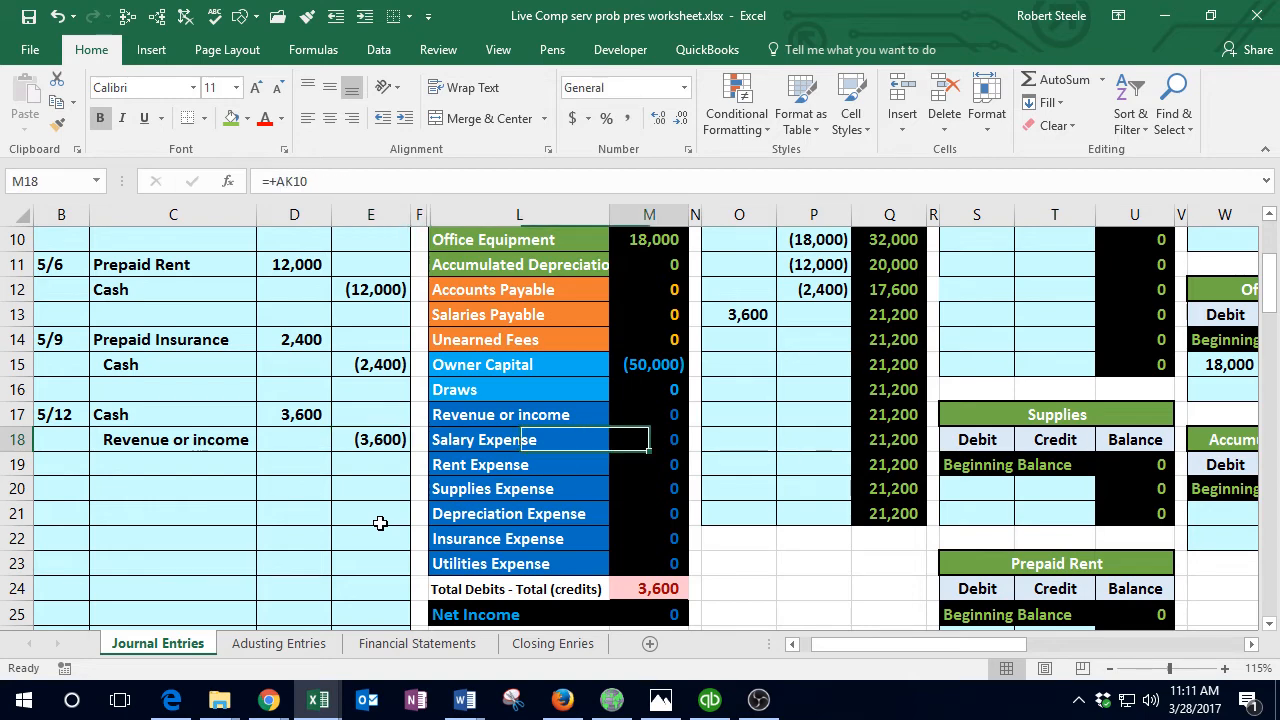
scroll(380, 523, "up", 3)
scroll(484, 596, "down", 2)
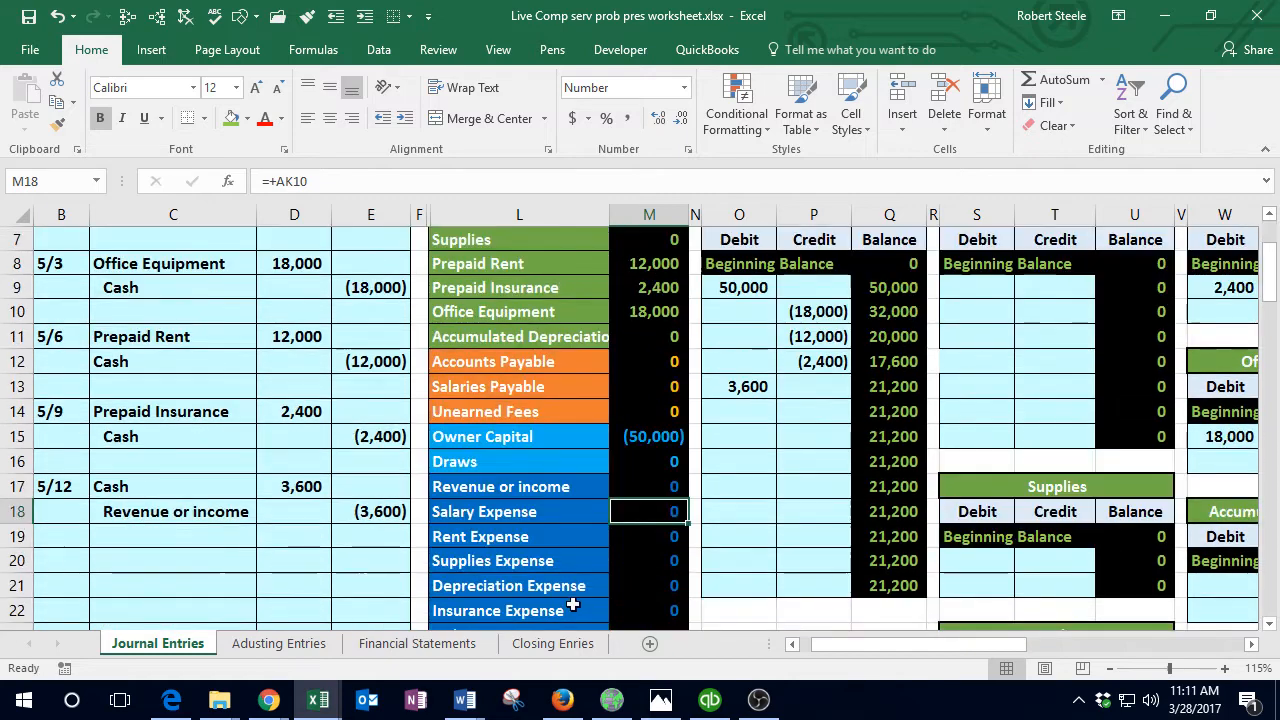
left_click_drag(540, 487, 645, 489)
scroll(704, 514, "up", 2)
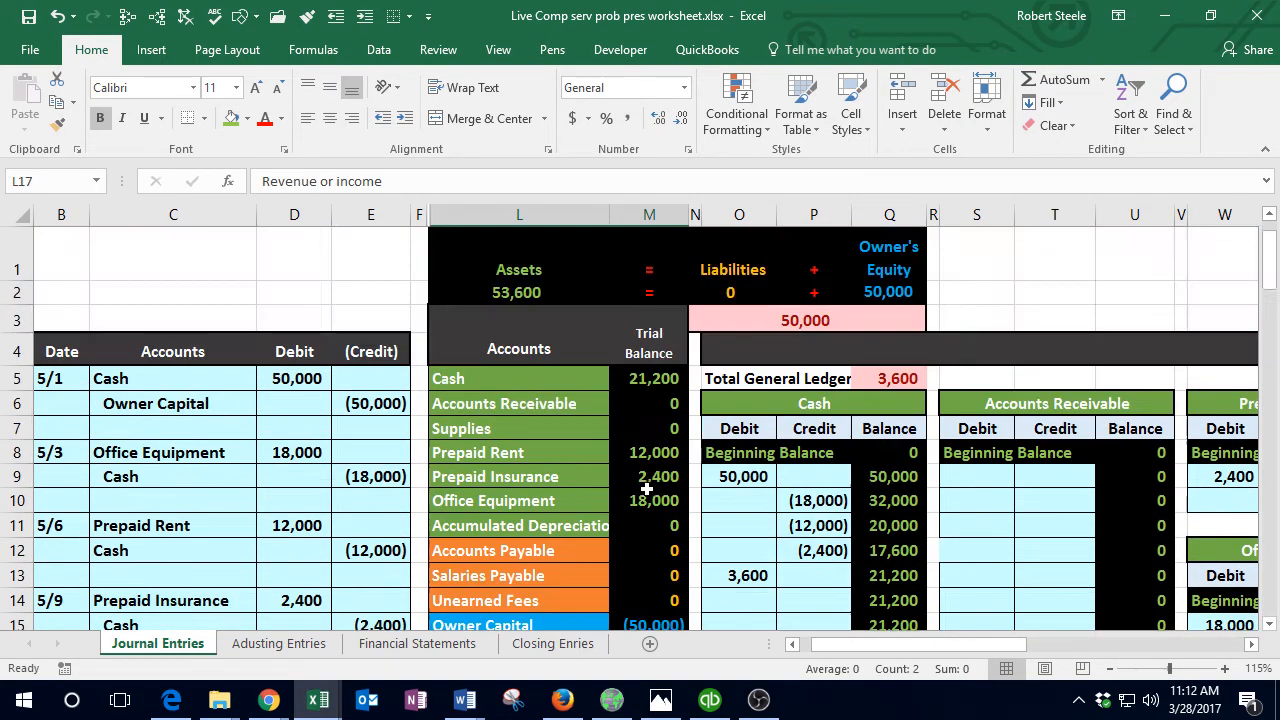
Step: Post the 5/12 credit to the Revenue or income ledger by entering =E18 in credit cell AF19
left_click(784, 434)
key("Right")
key("Right")
key("Right")
key("Right")
key("Right")
key("Right")
key("Right")
key("Right")
key("Right")
key("Right")
key("Right")
key("Right")
key("Right")
key("Right")
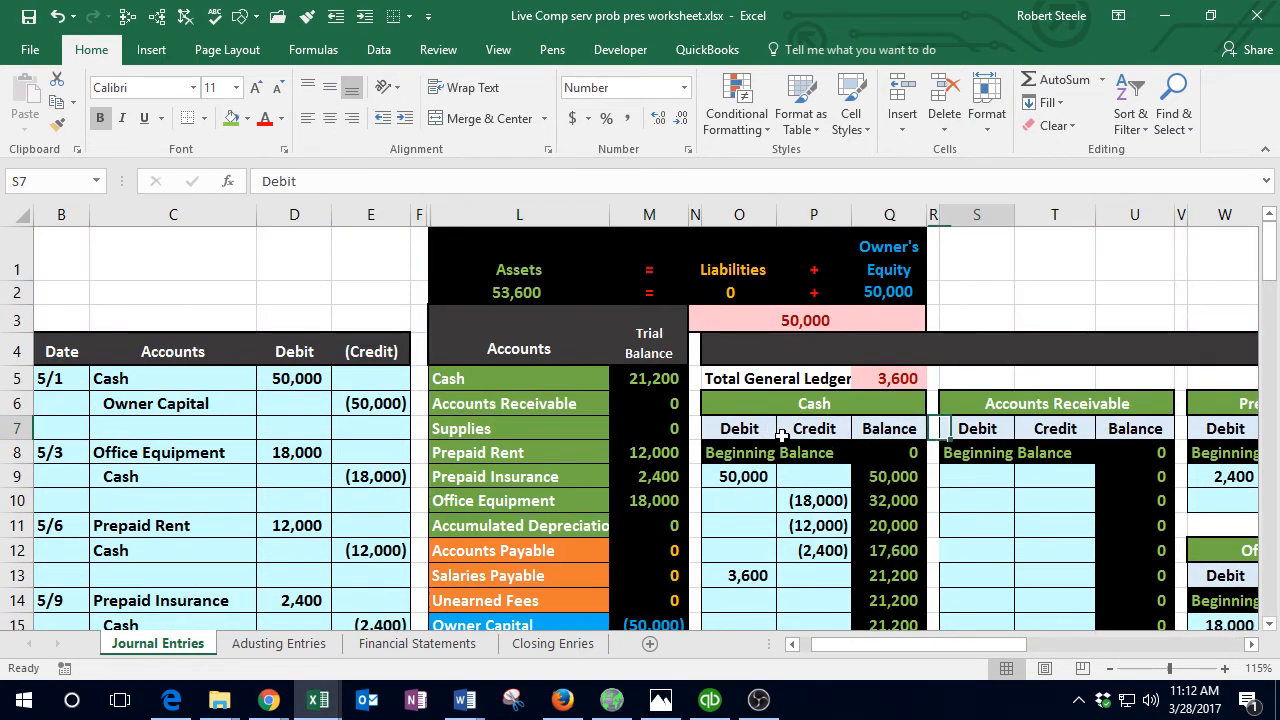
key("Right")
key("Right")
key("Right")
key("Right")
key("Right")
key("Right")
key("Right")
key("Right")
key("Right")
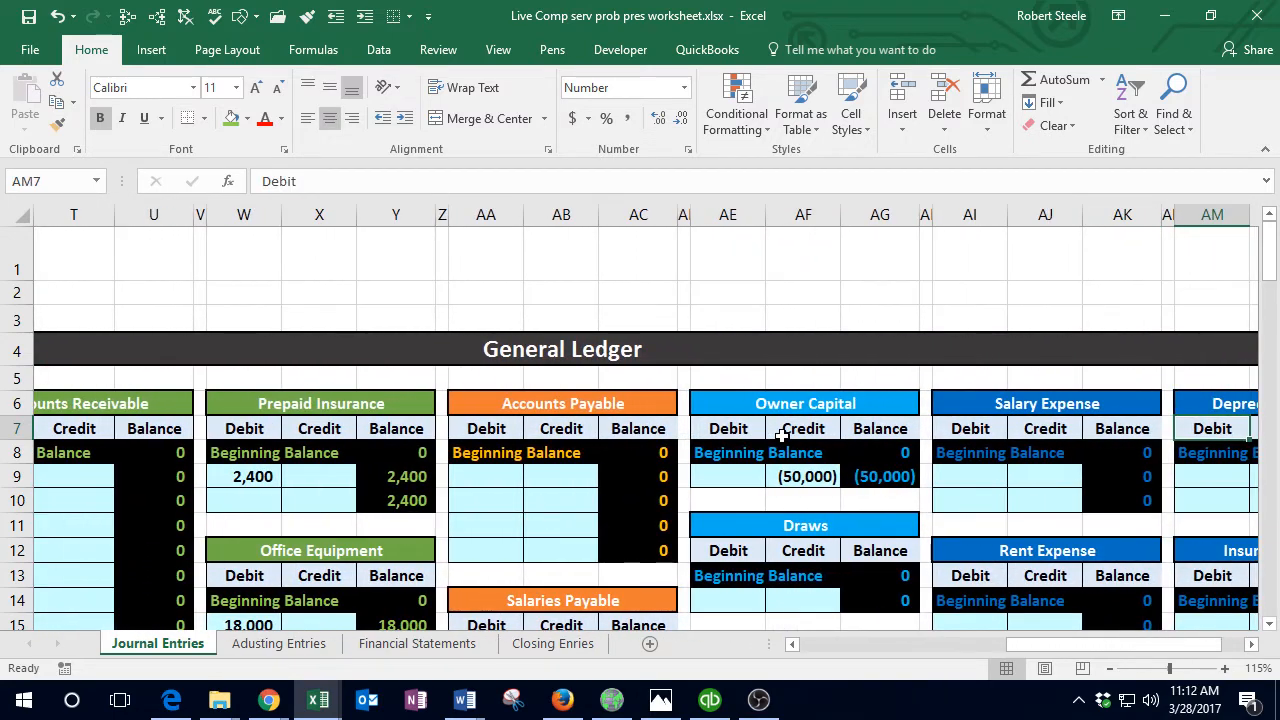
scroll(784, 440, "down", 2)
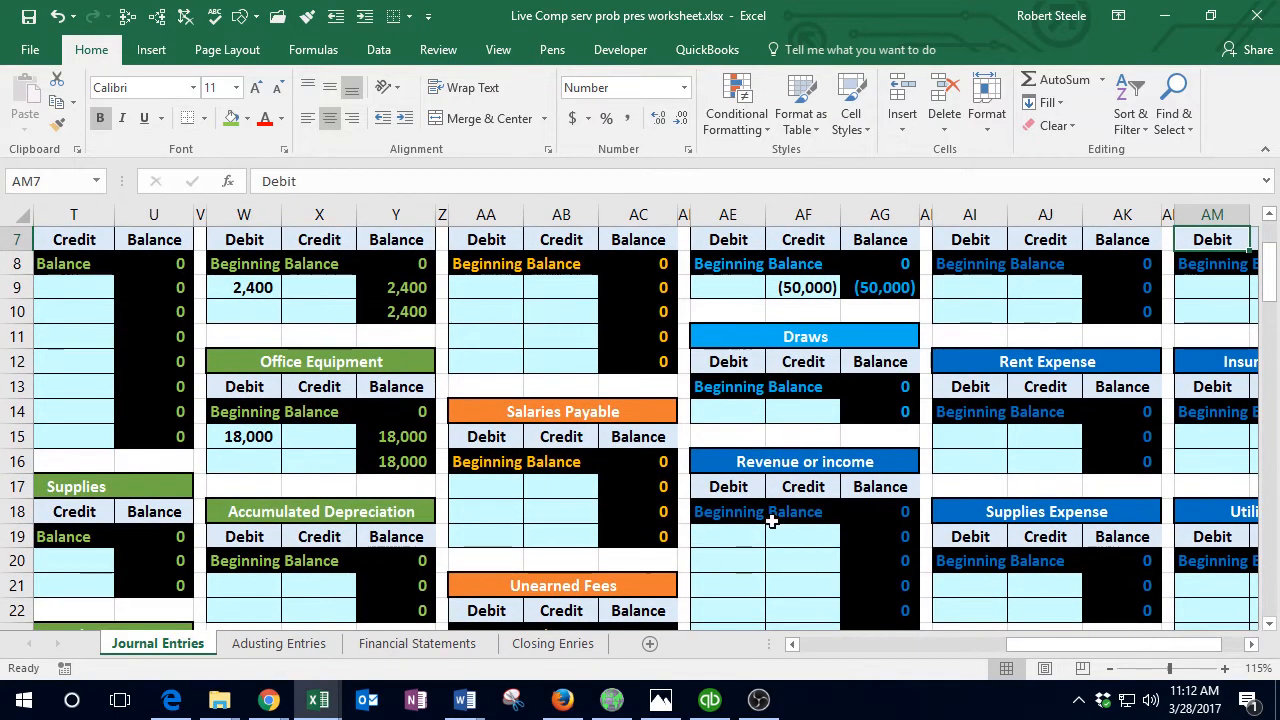
left_click(780, 520)
scroll(789, 528, "down", 1)
left_click_drag(811, 415, 814, 466)
left_click(809, 460)
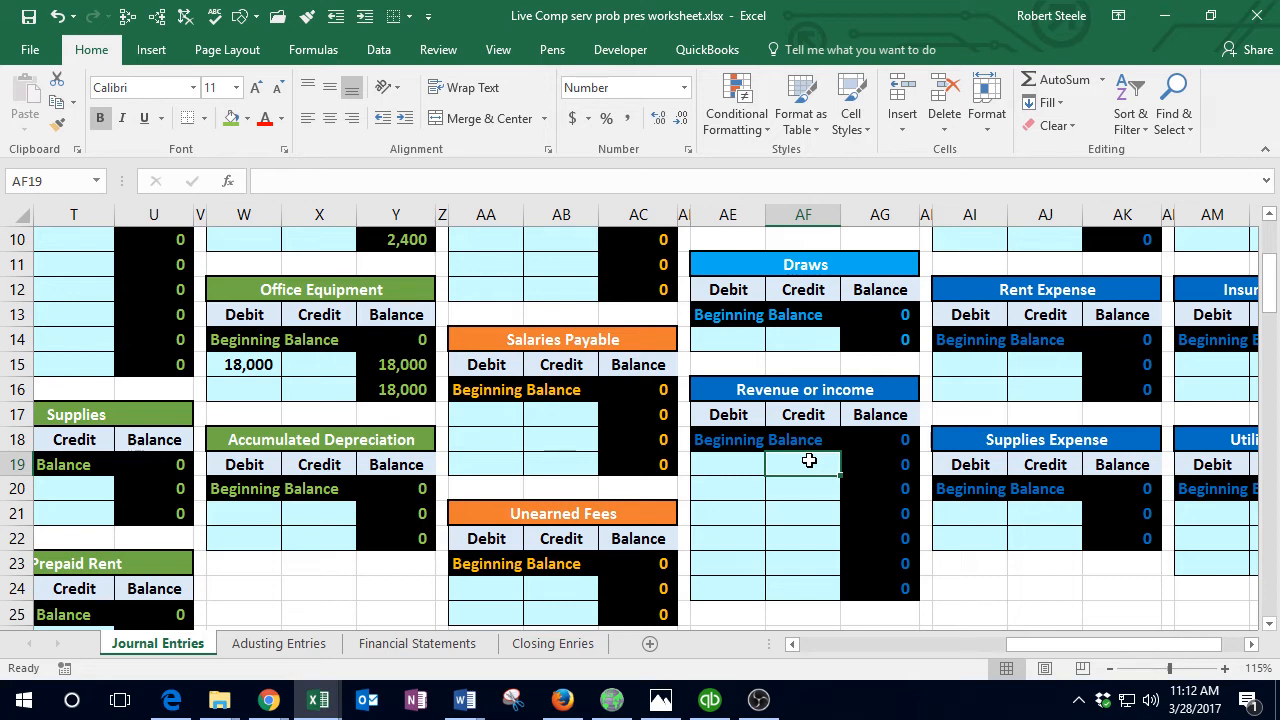
type("=")
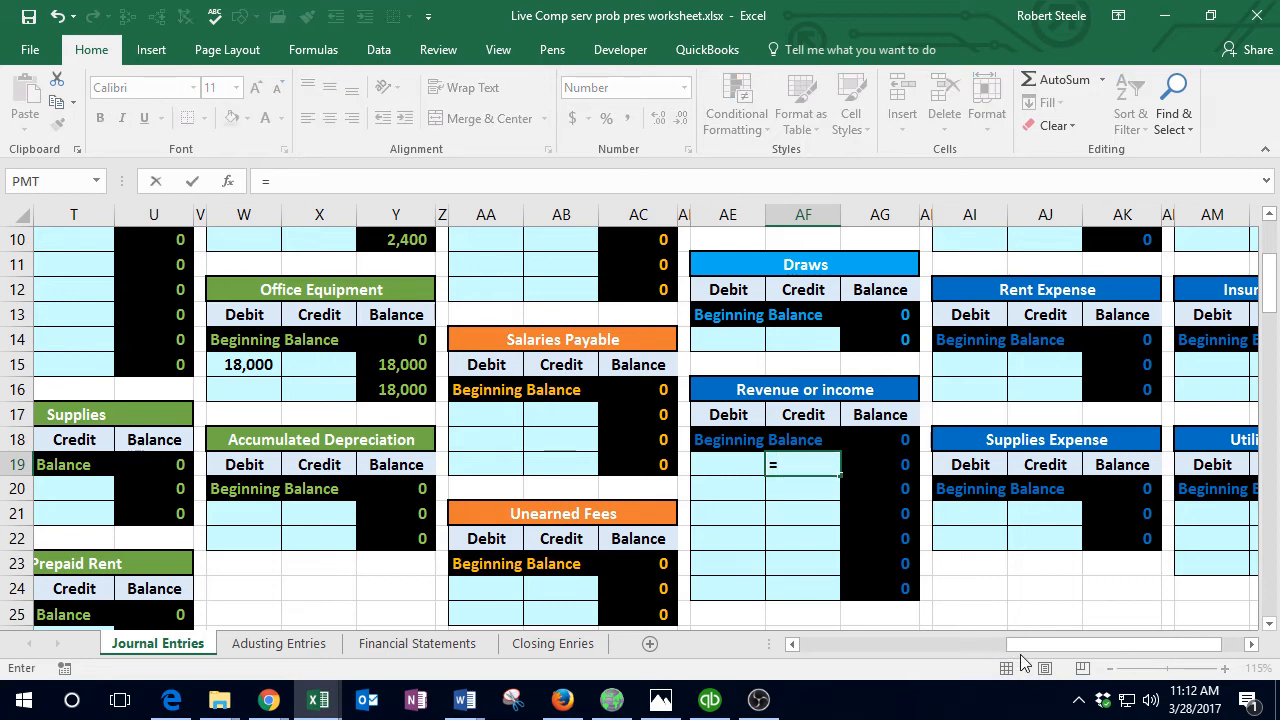
left_click_drag(1031, 644, 837, 644)
left_click(384, 441)
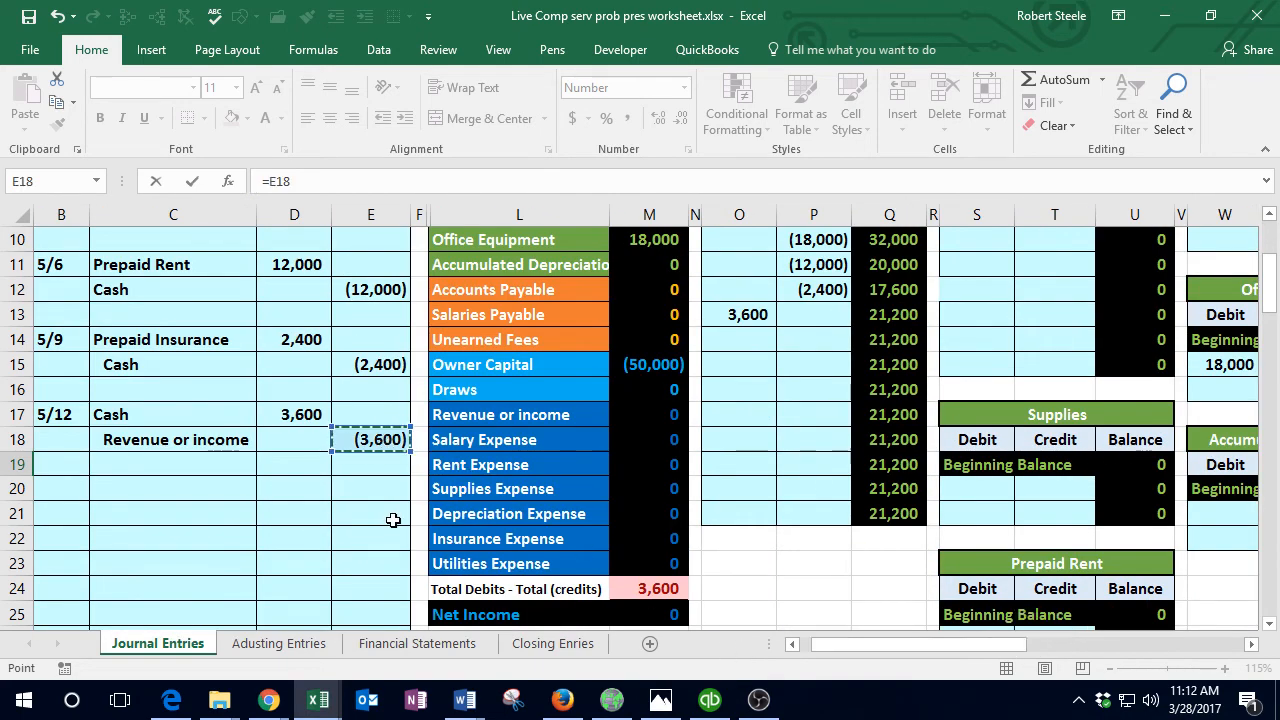
key("Return")
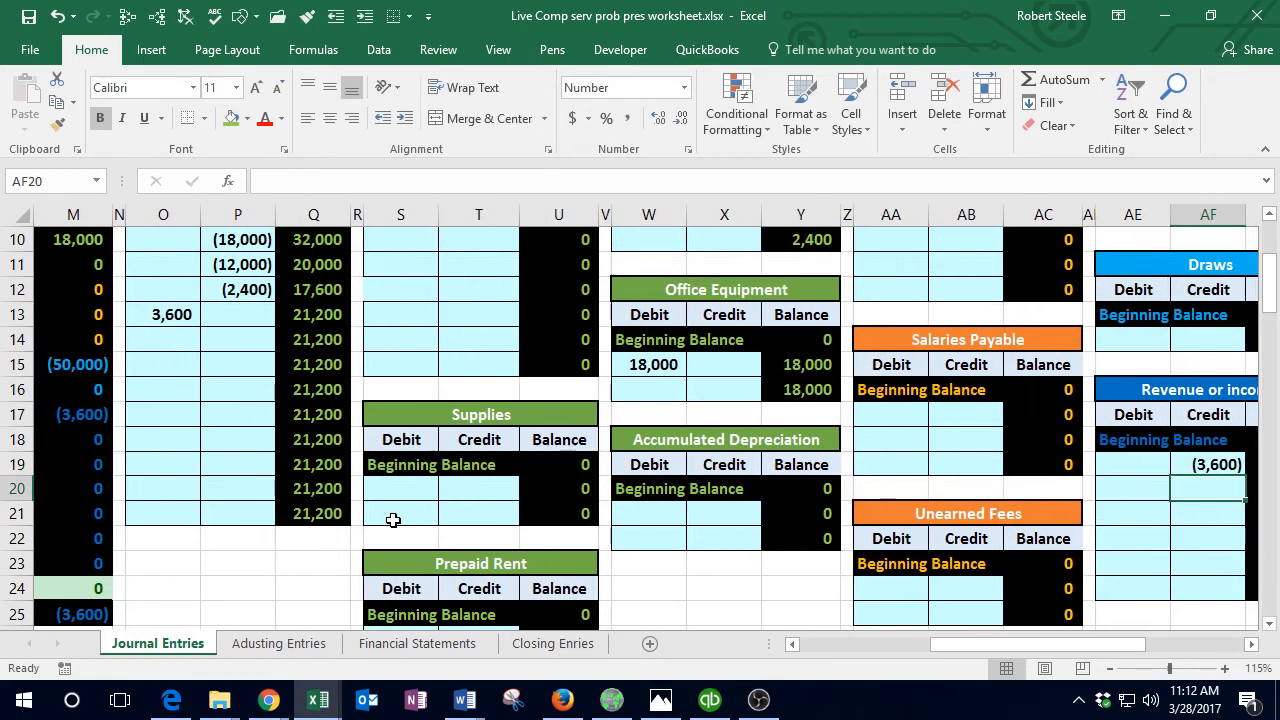
Step: Examine the beginning balance, posted credit and running balance formula in the Revenue or income ledger
key("Up")
key("Right")
key("Right")
key("Up")
key("Left")
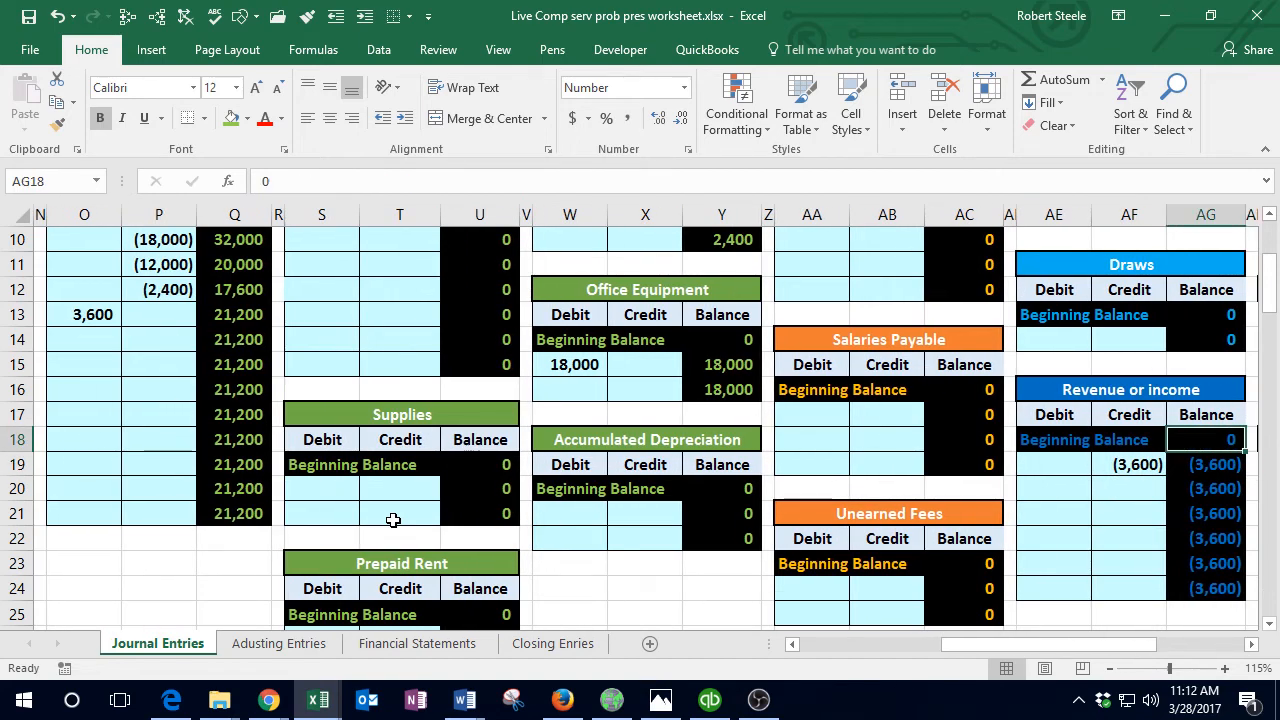
key("Down")
key("Left")
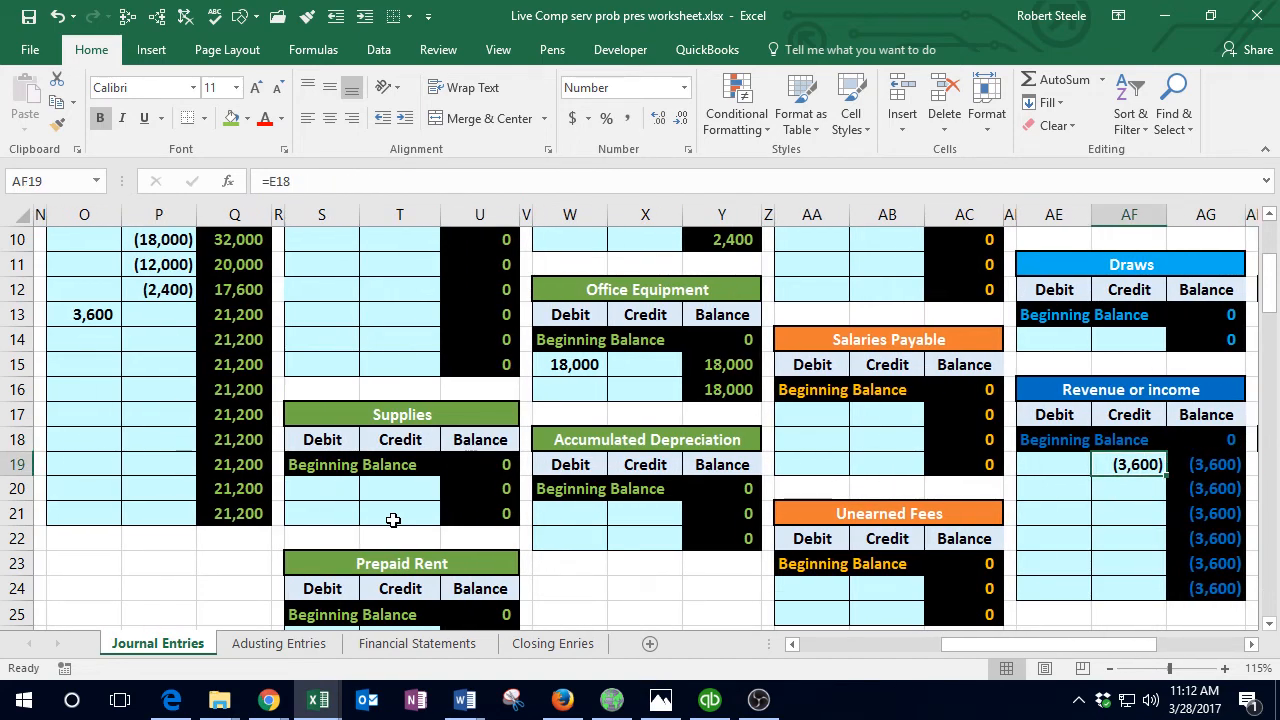
key("Right")
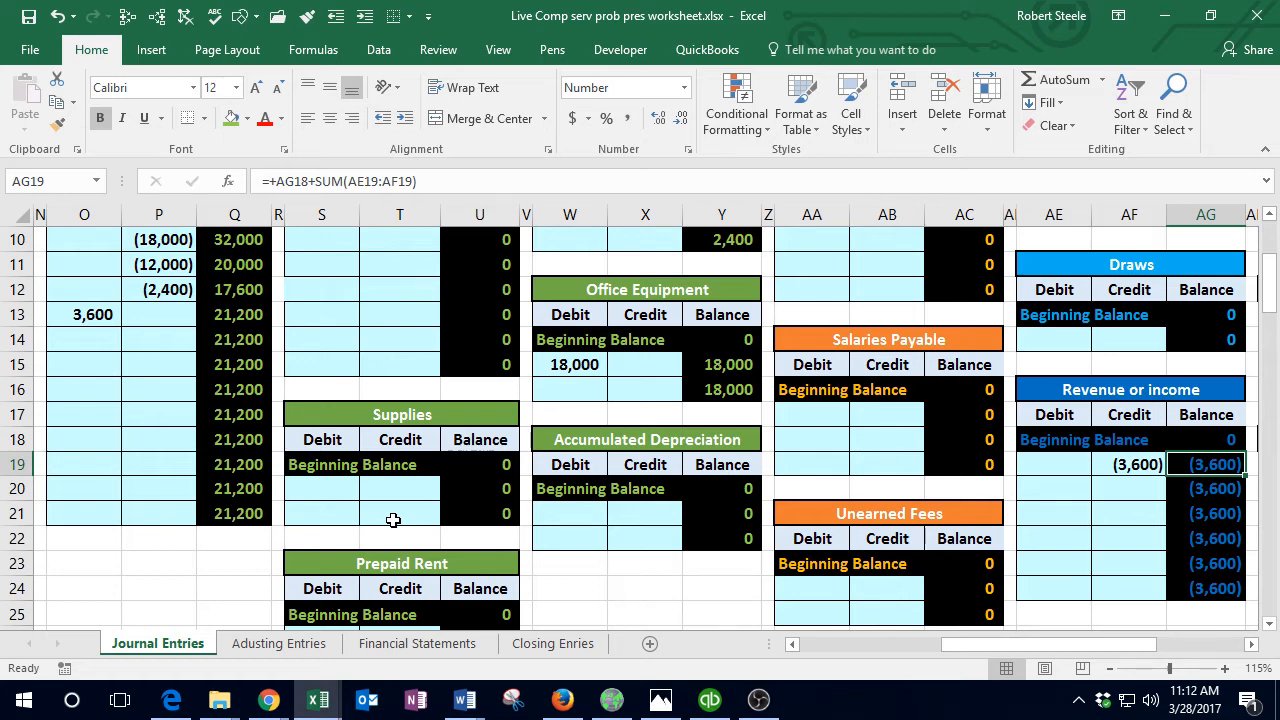
Step: Return to journal cell B19 and review the trial balance's revenue, total and net income lines
key("Left")
key("Left")
key("Left")
key("Left")
key("Left")
key("Left")
key("Left")
key("Left")
key("Left")
key("Left")
key("Left")
key("Left")
key("Left")
key("Left")
key("Left")
key("Left")
key("Left")
key("Left")
key("Left")
key("Left")
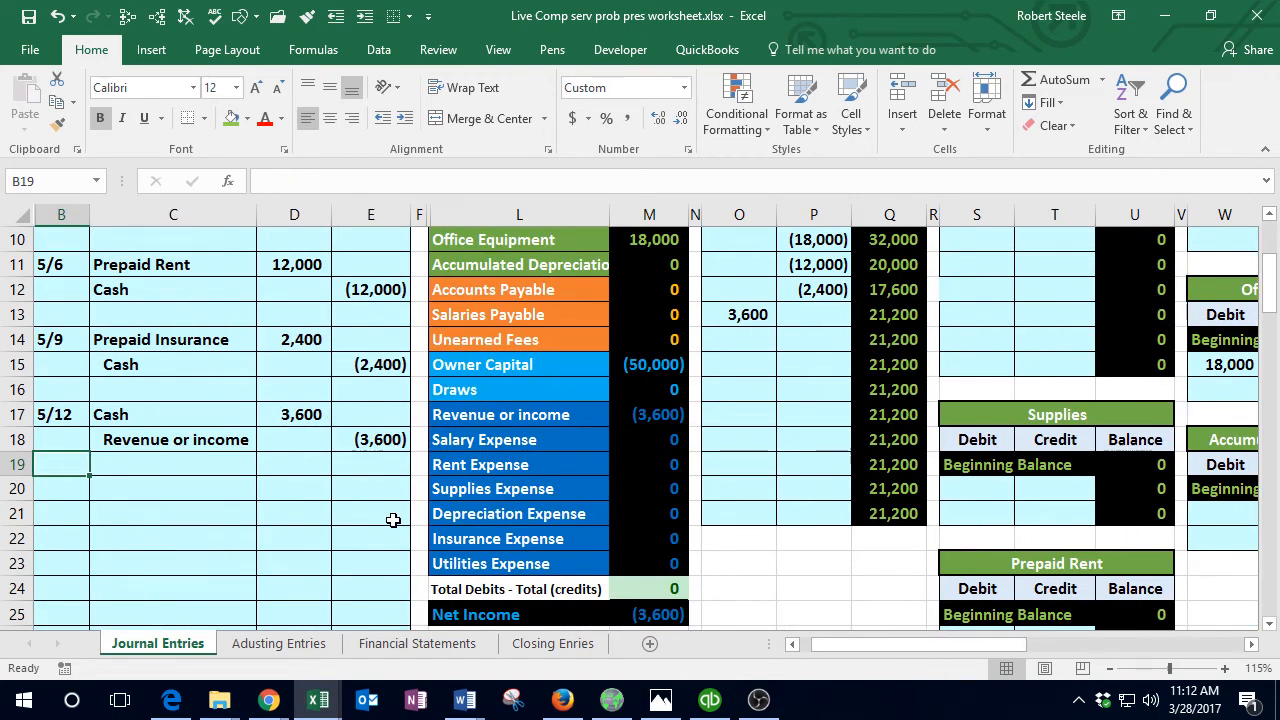
scroll(492, 502, "up", 3)
scroll(492, 502, "down", 2)
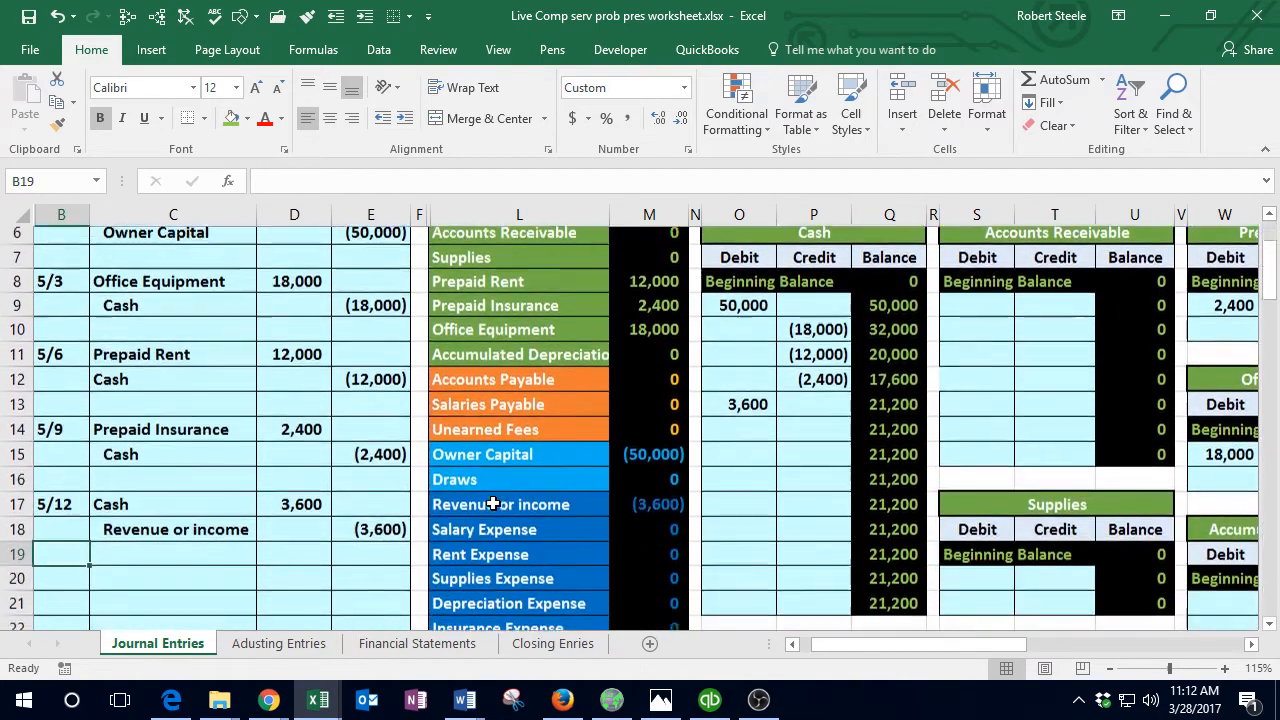
Step: Review the trial balance's Revenue or income balance in M17 and the accounting equation totals above it
left_click(660, 486)
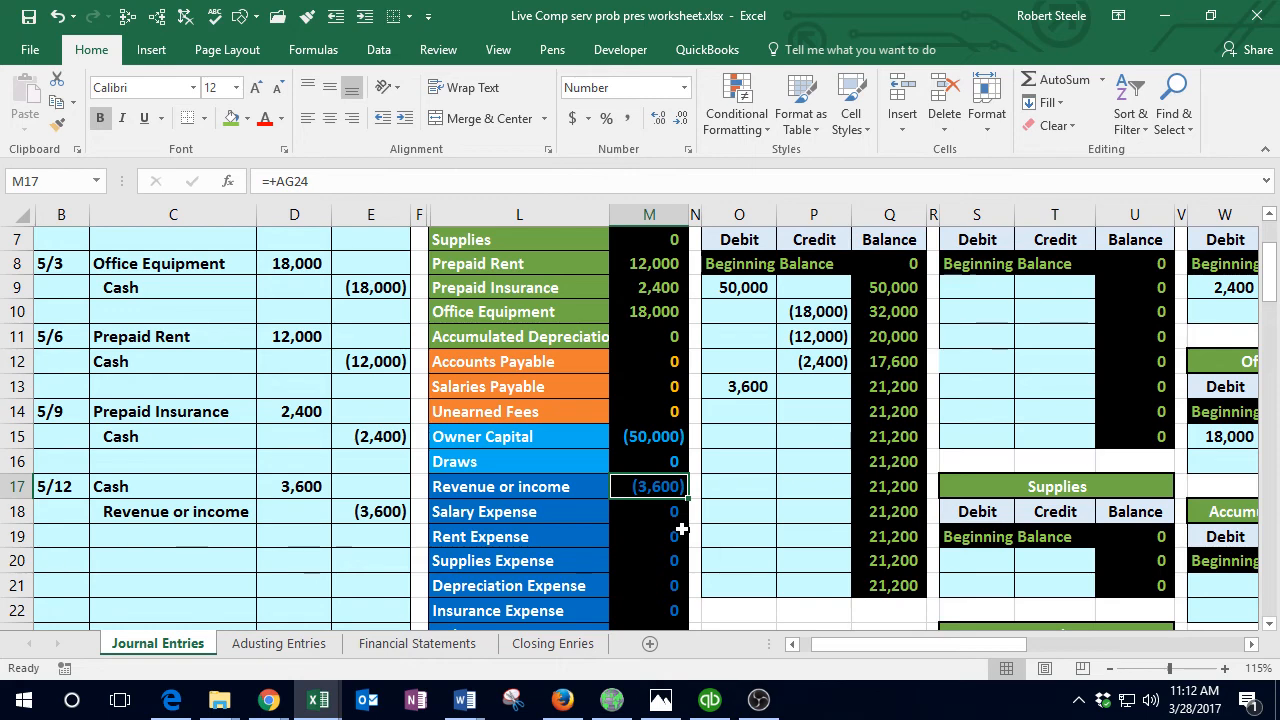
scroll(681, 527, "up", 2)
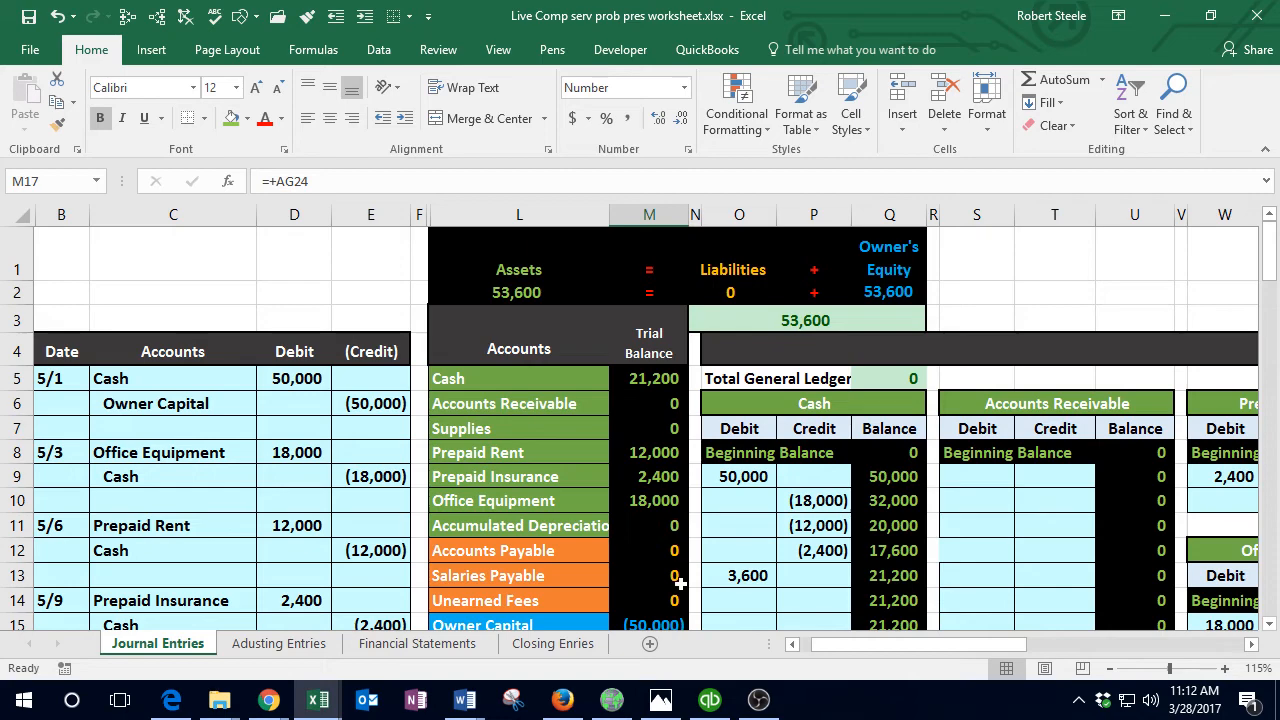
Step: Switch to QuickBooks and start a 05/12/2017 entry numbered Dep in the Cash - Checking register
left_click(709, 701)
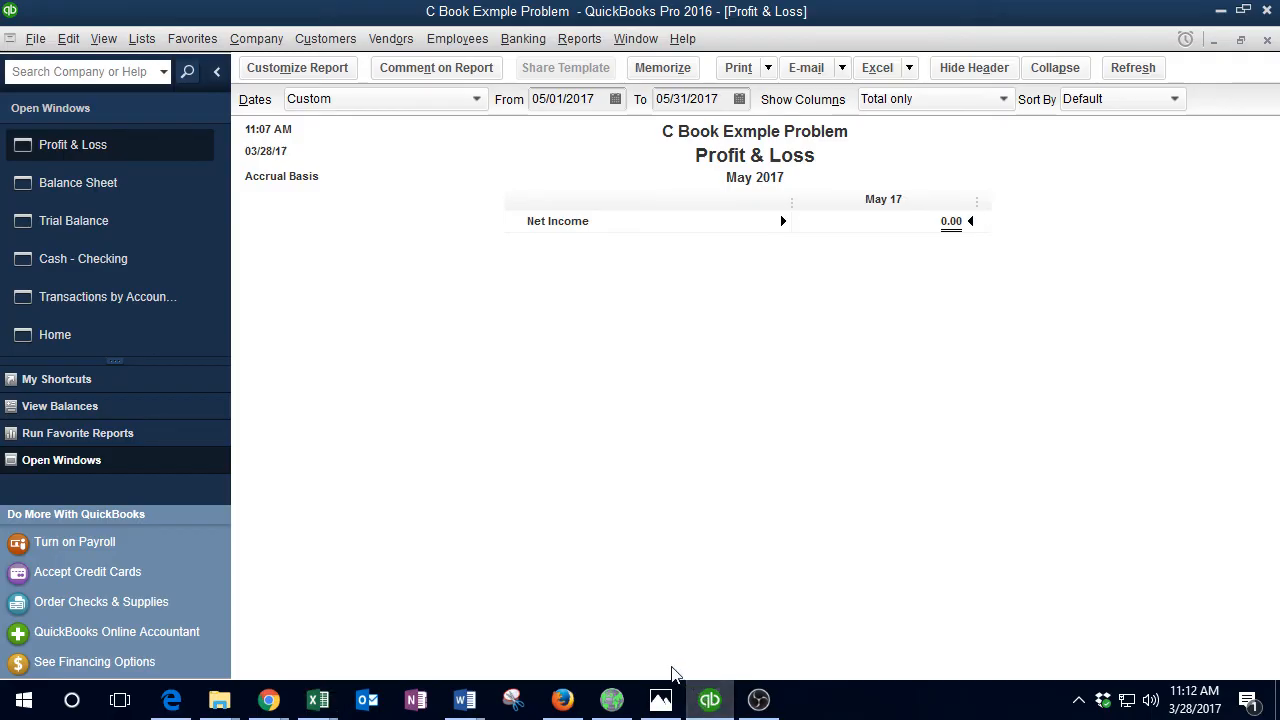
left_click(91, 261)
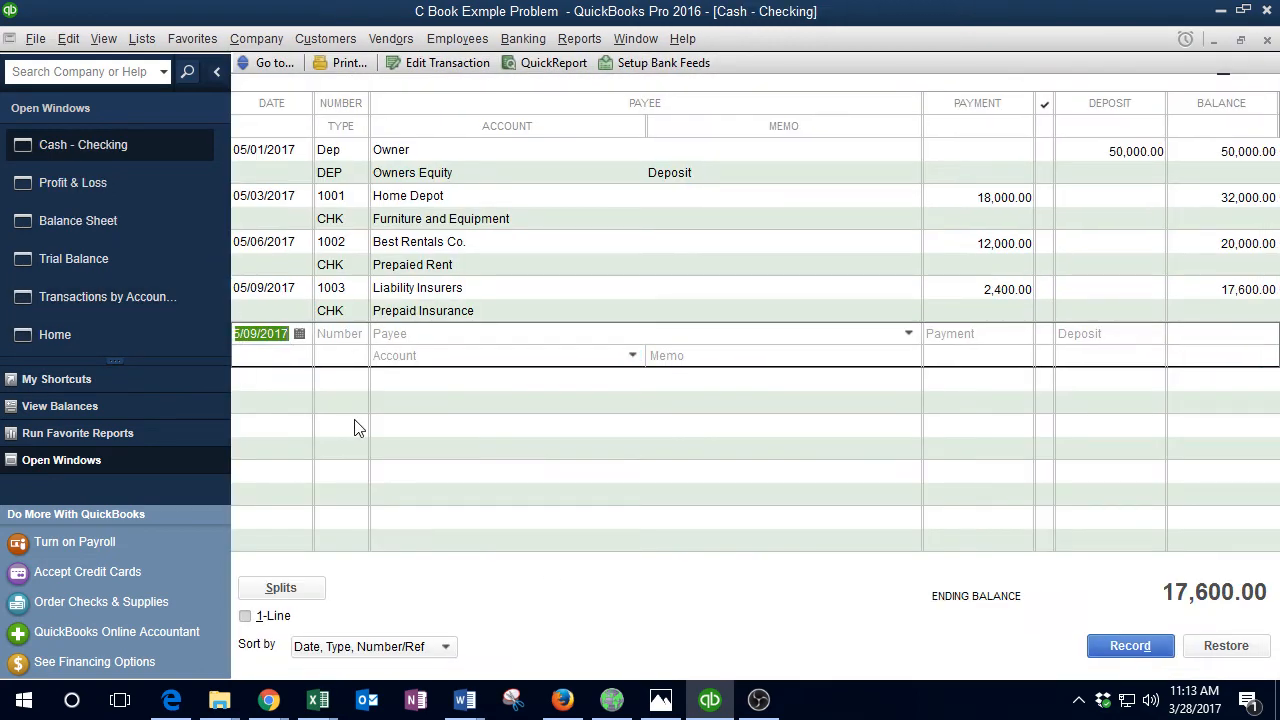
key("plus")
key("plus")
key("plus")
key("Tab")
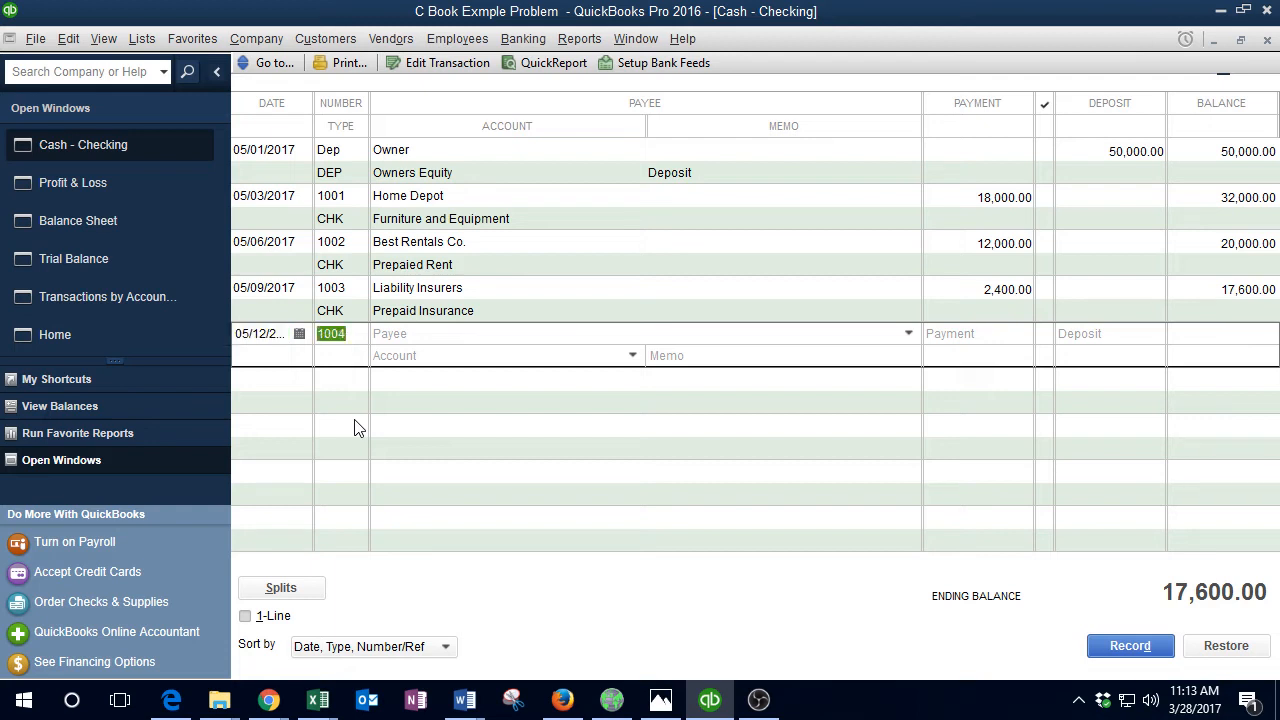
type("Dep")
key("Tab")
Step: Copy the client's name from the 5/12 description in Data.xlsx and enter it as the payee of the QuickBooks register entry
mouse_move(311, 705)
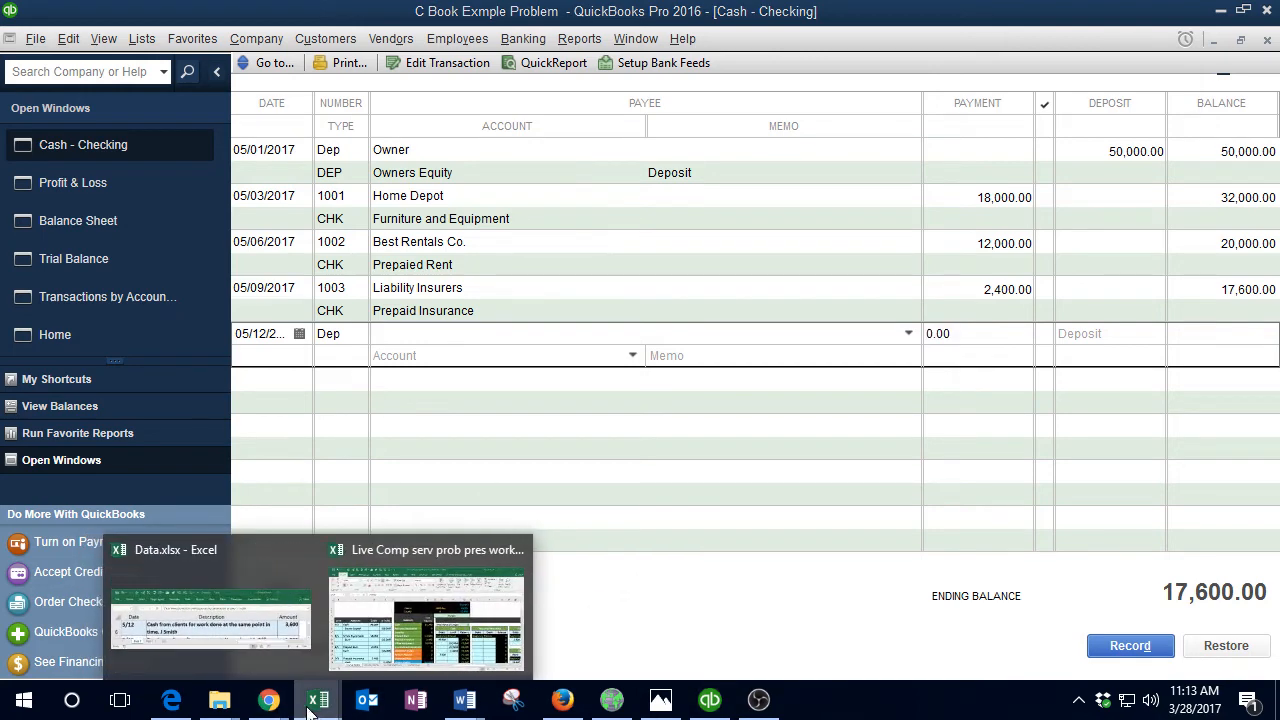
left_click(255, 636)
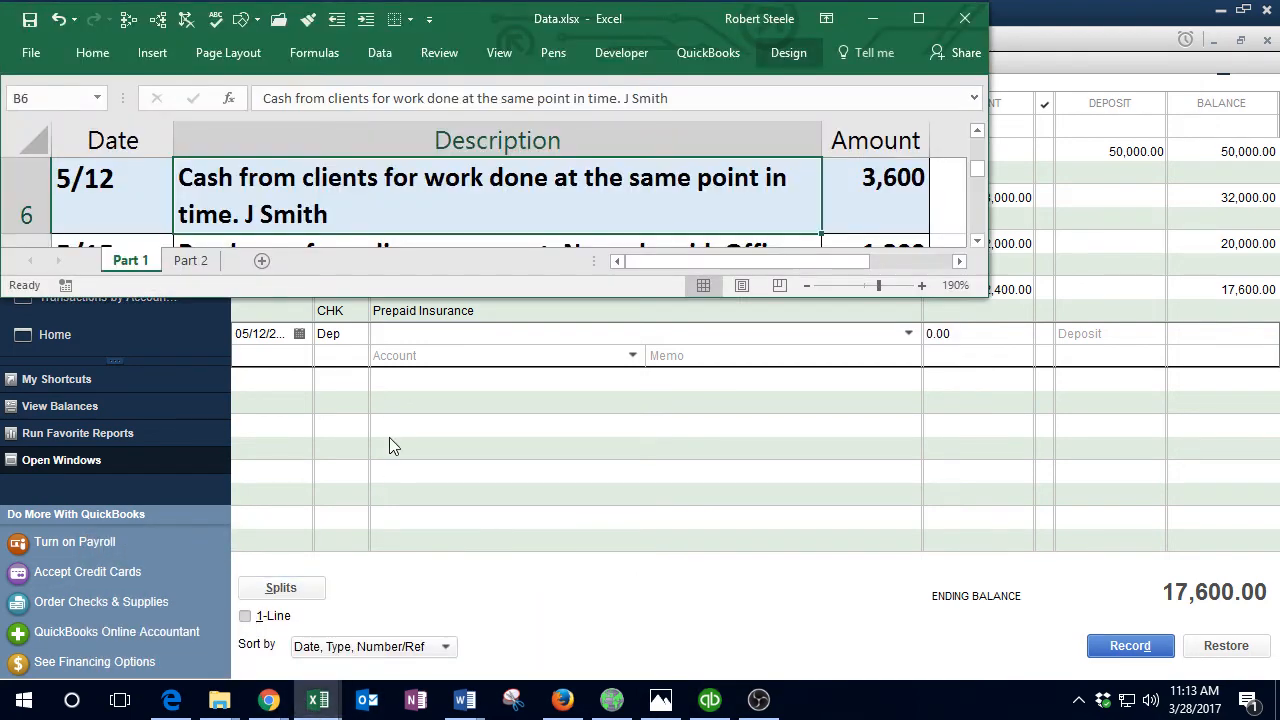
double_click(265, 215)
left_click_drag(245, 215, 355, 213)
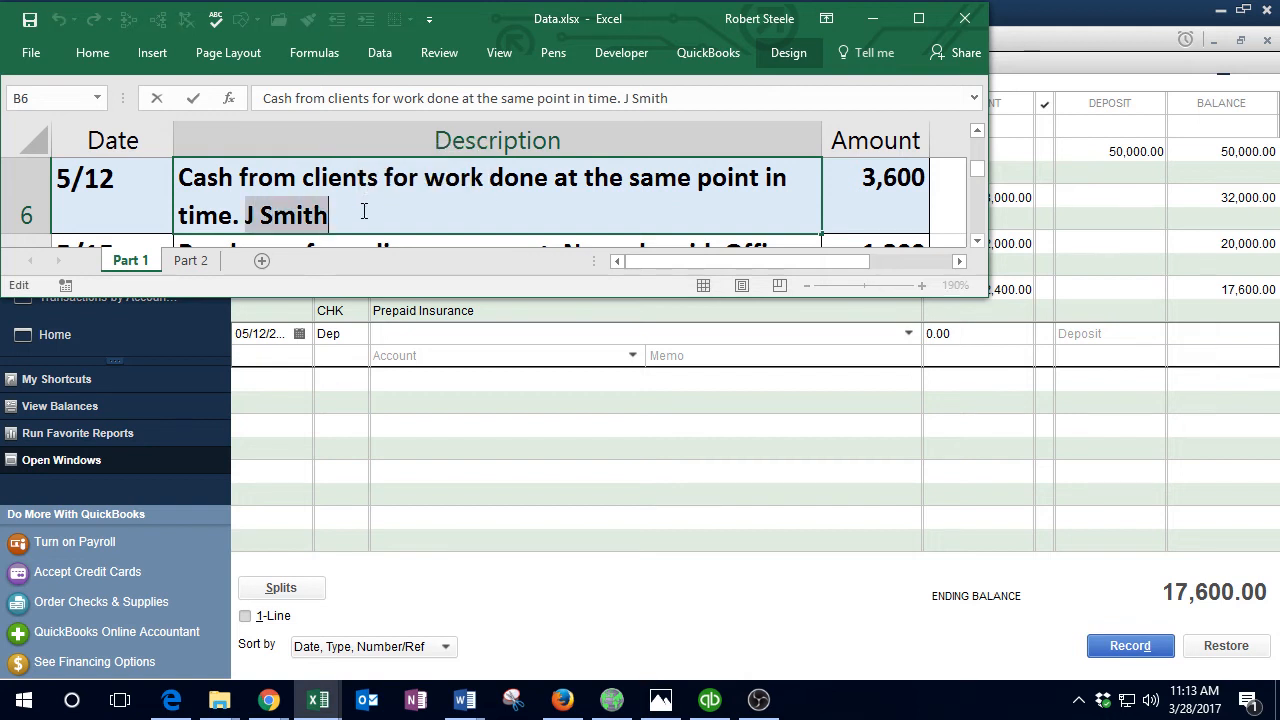
left_click(549, 318)
left_click(446, 333)
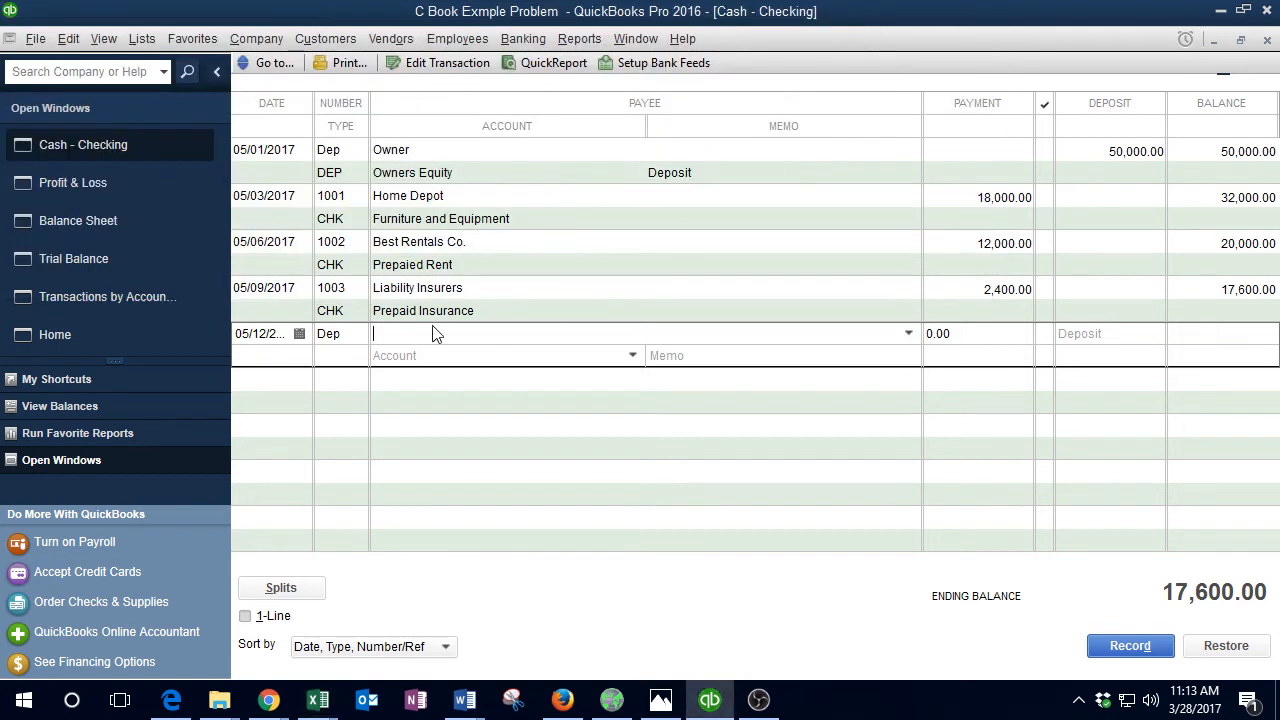
key("ctrl+v")
key("Tab")
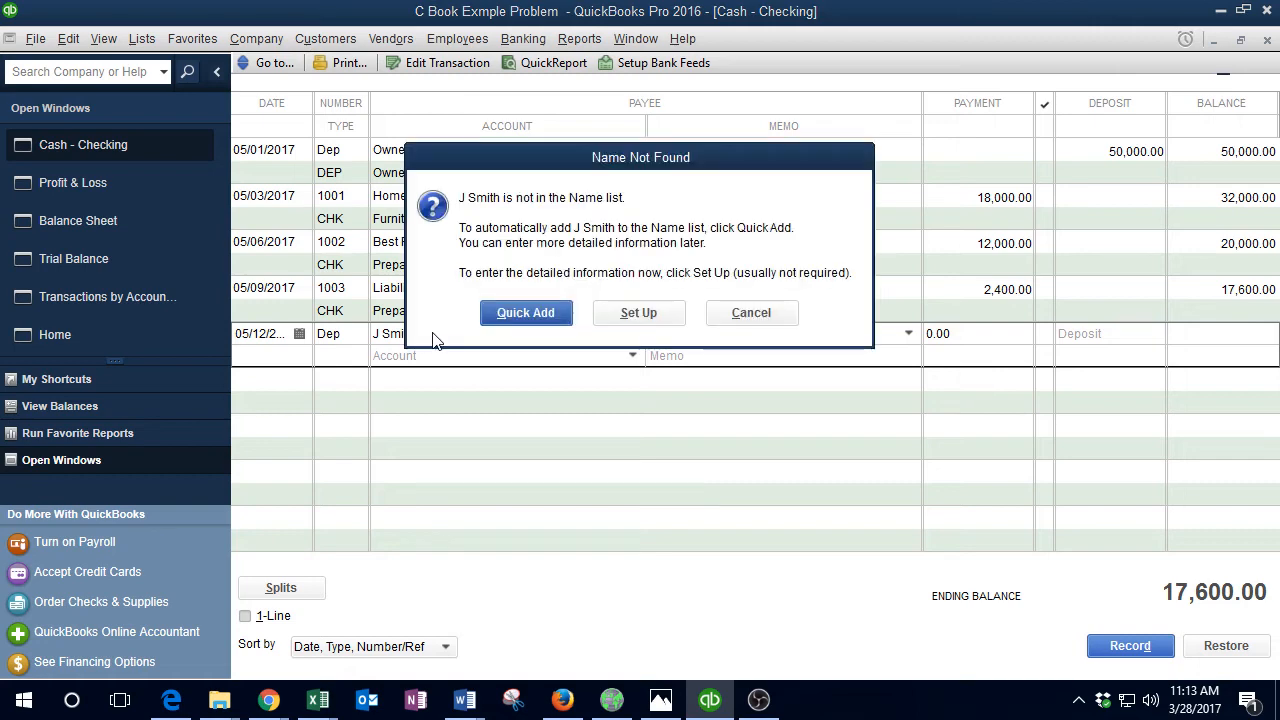
Step: Quick-add the new payee to the Name list as a Customer
key("Return")
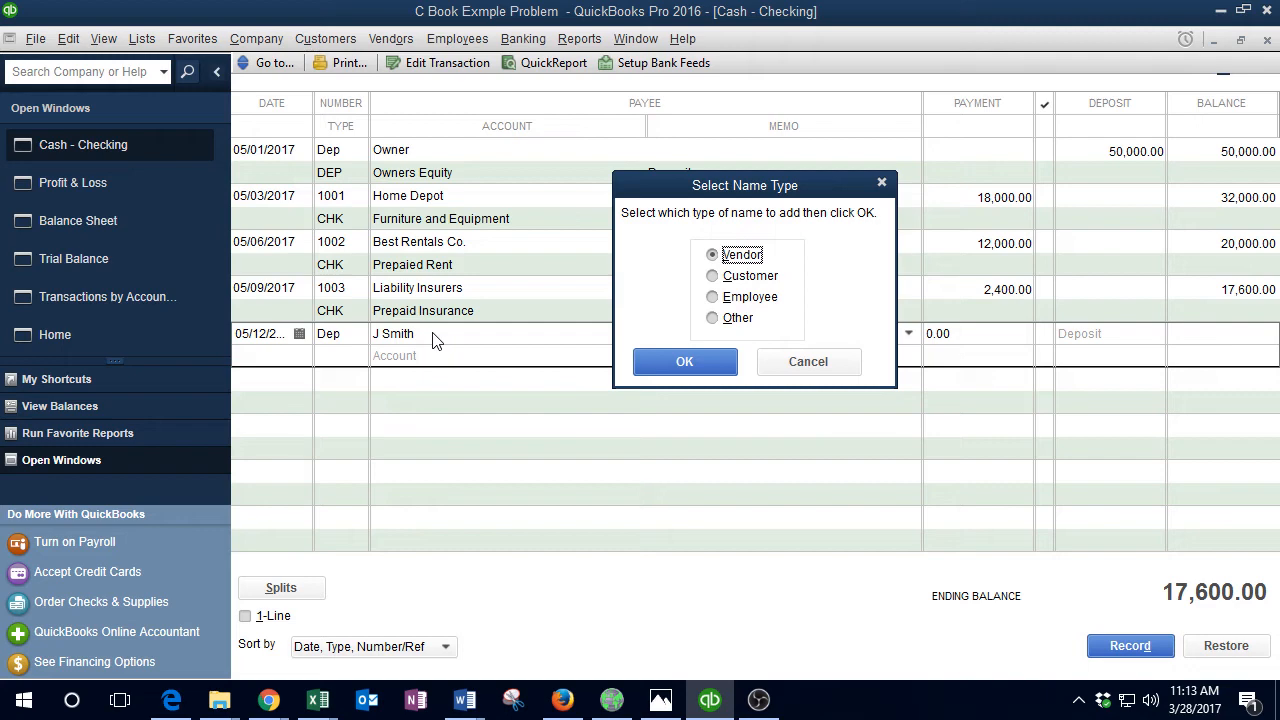
left_click(715, 277)
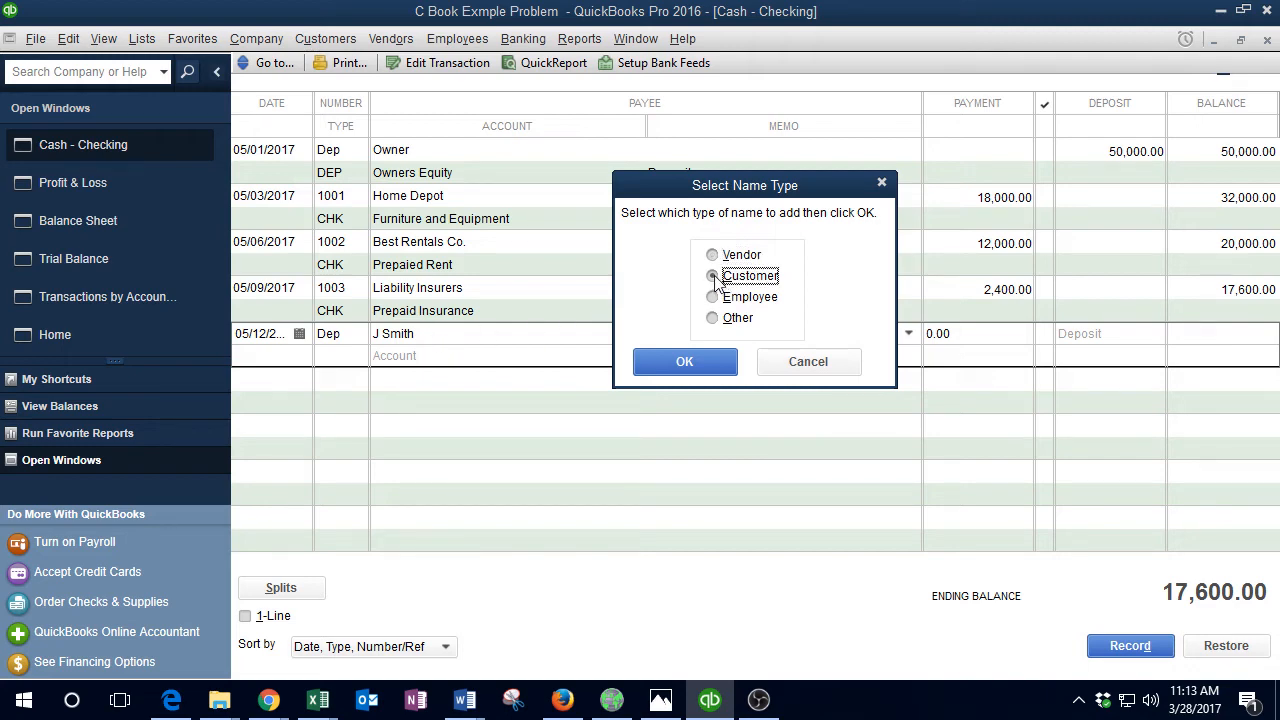
left_click(686, 366)
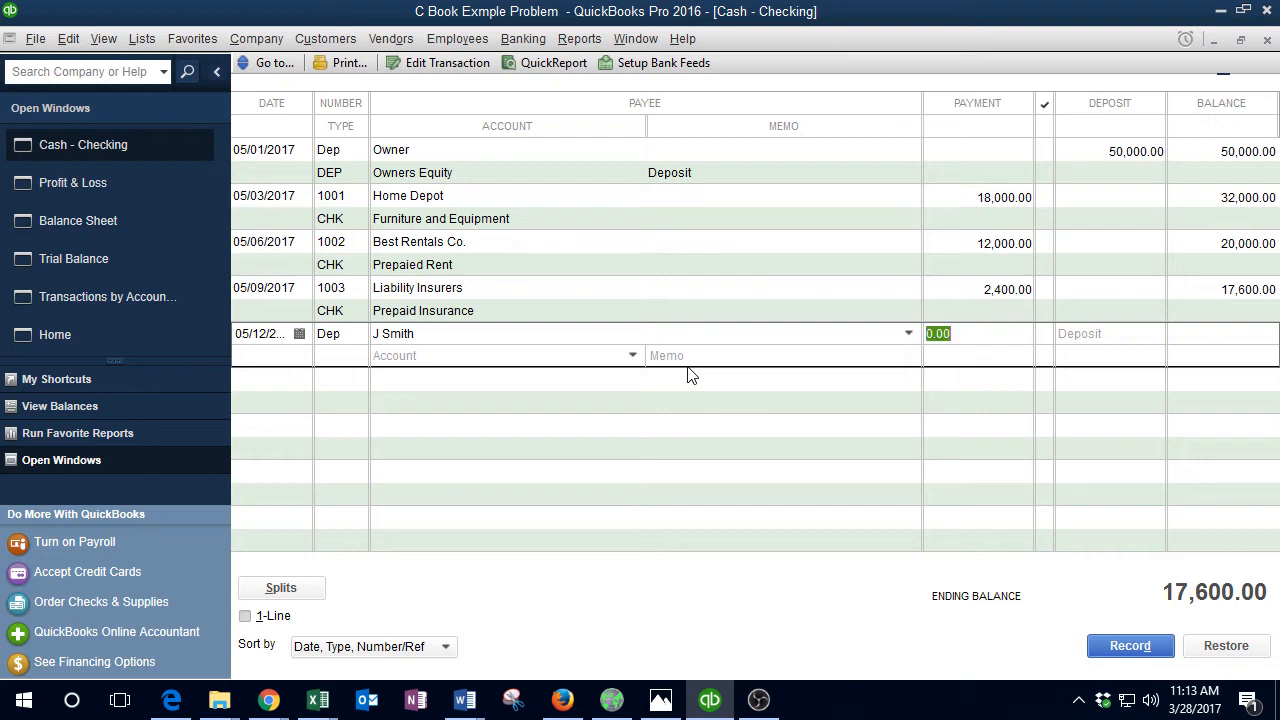
Step: Set the deposit amount of the 05/12/2017 register entry to 3,600
left_click(1107, 336)
type("3600")
key("Tab")
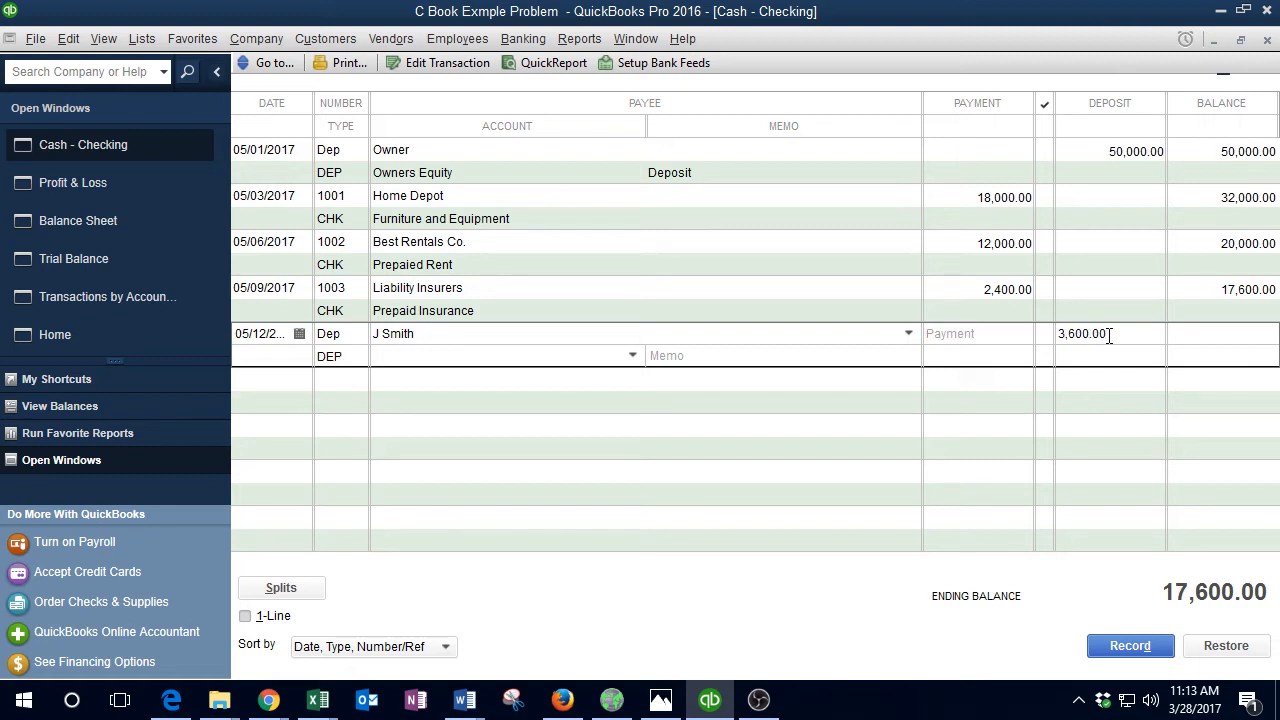
Step: Copy the account name Revenue or income from the Excel worksheet's trial balance and enter it as the QuickBooks deposit's account
left_click(632, 356)
mouse_move(318, 700)
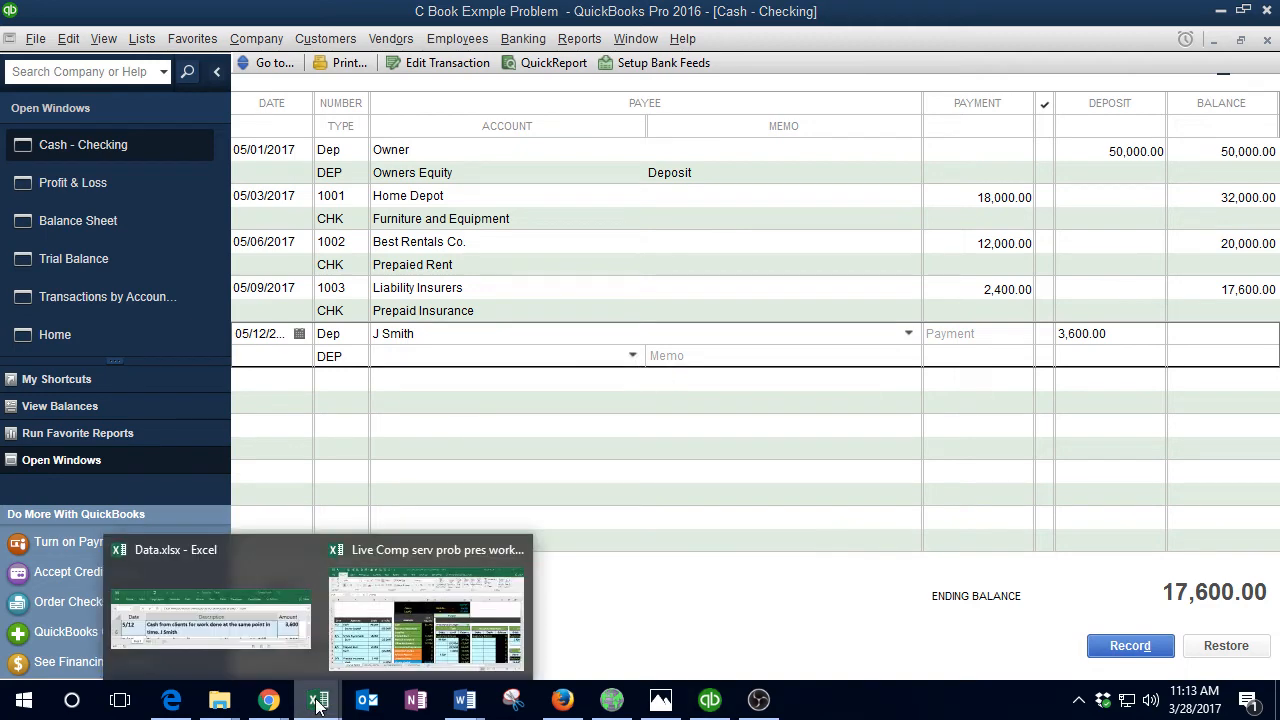
left_click(430, 615)
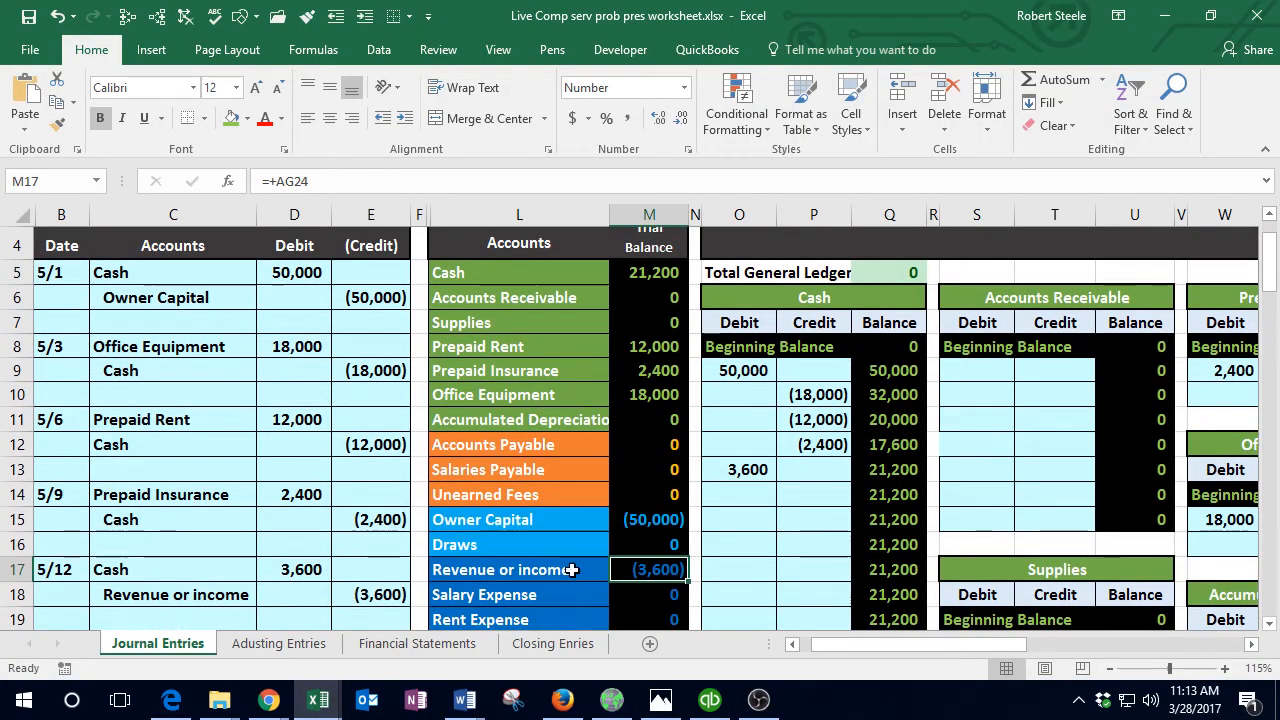
double_click(572, 569)
left_click_drag(572, 569, 432, 569)
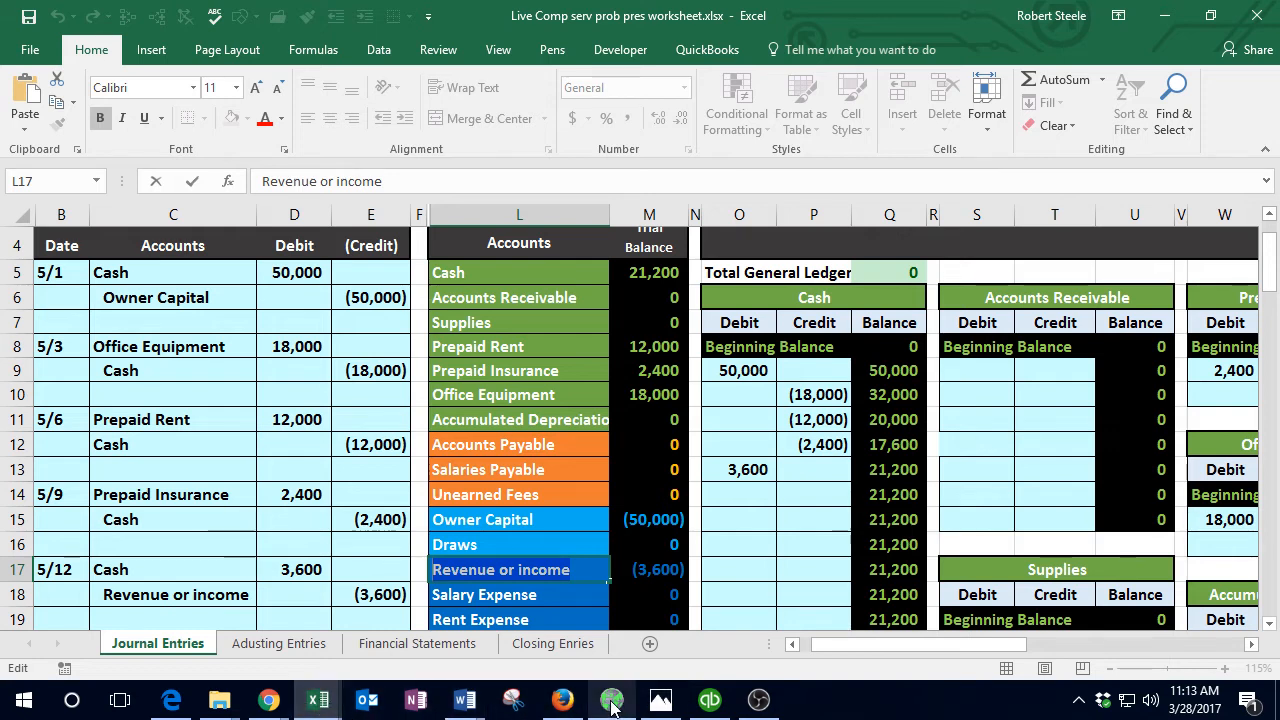
mouse_move(612, 705)
left_click(710, 700)
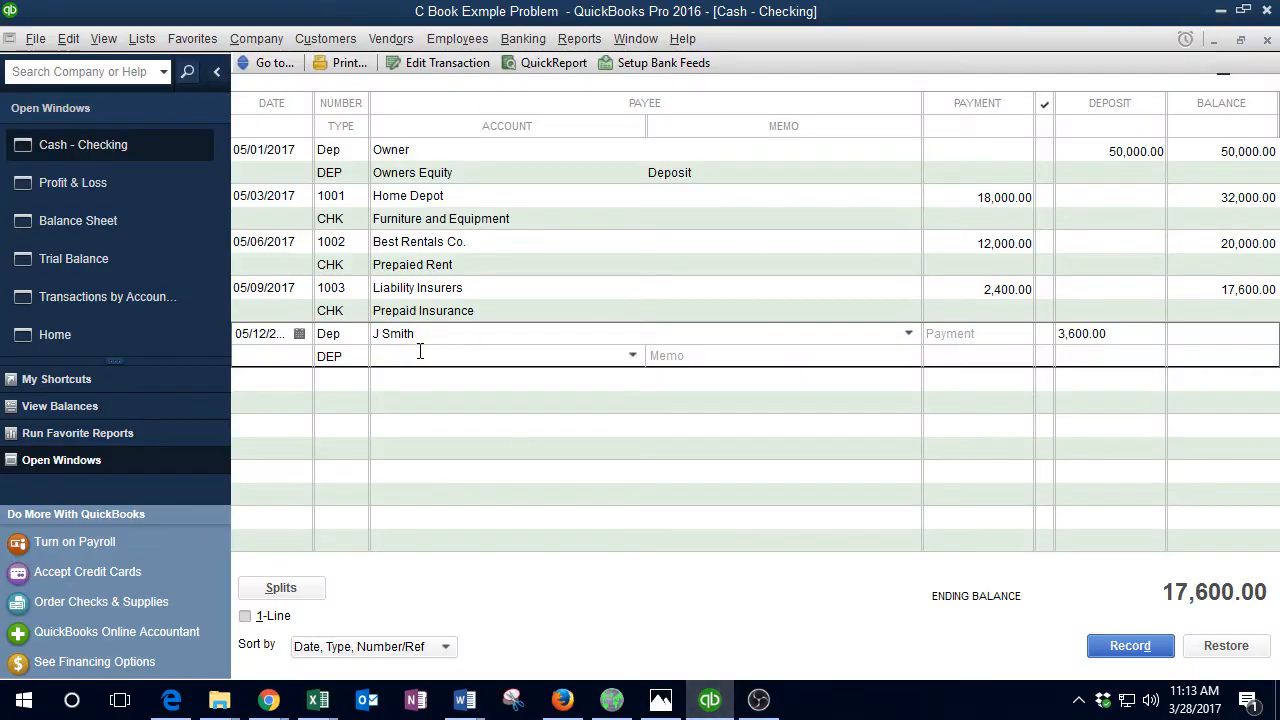
key("ctrl+v")
key("Tab")
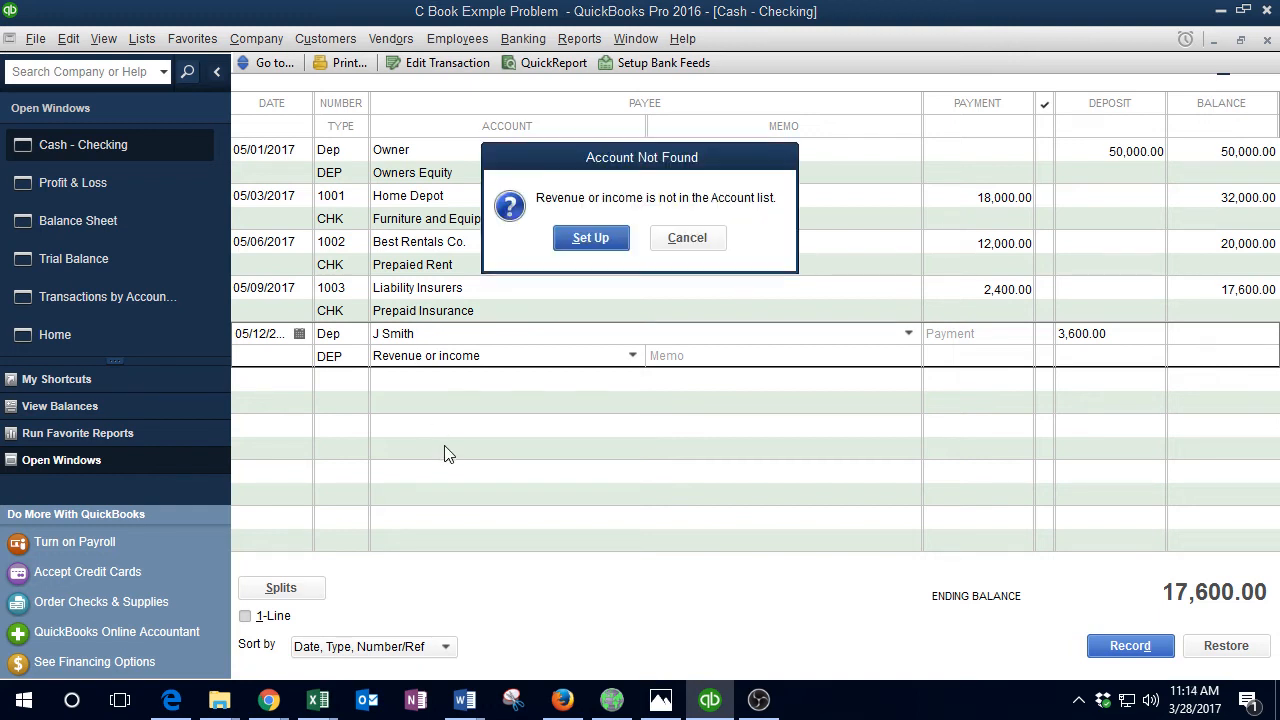
Step: Create the Revenue or income account with account type Income and record the future-dated 05/12/2017 deposit
key("Return")
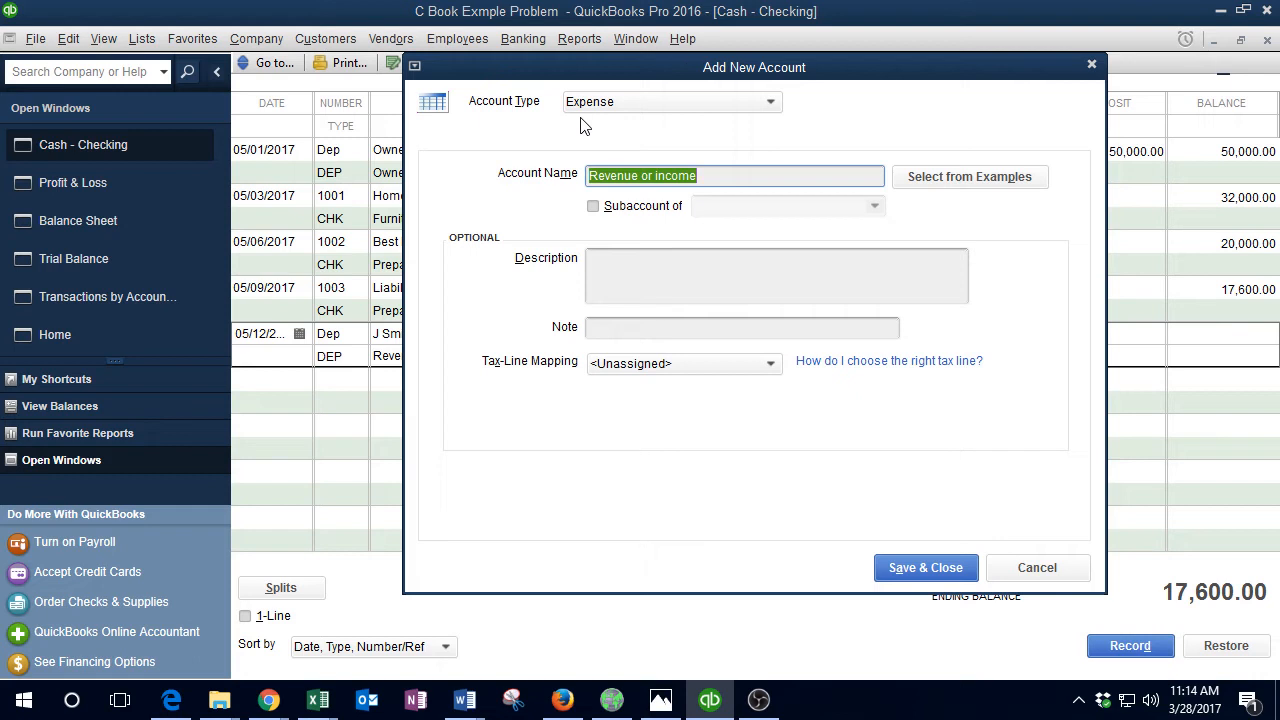
left_click(636, 110)
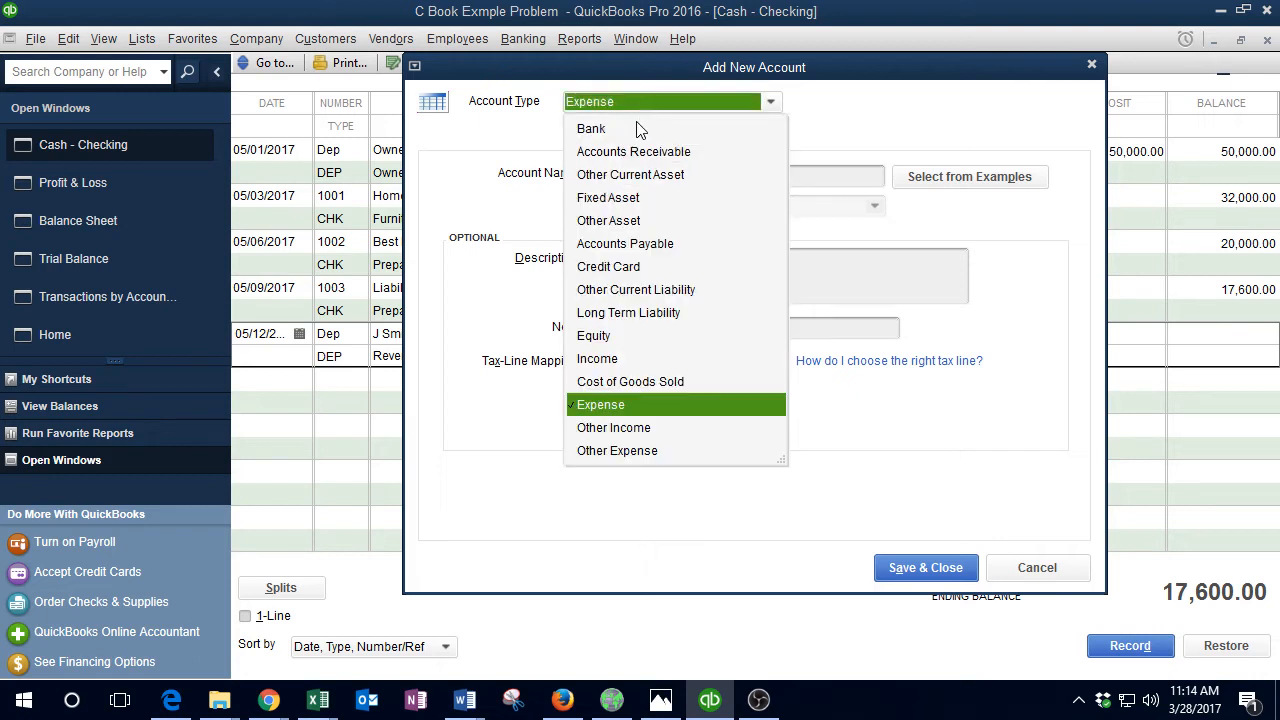
left_click(602, 362)
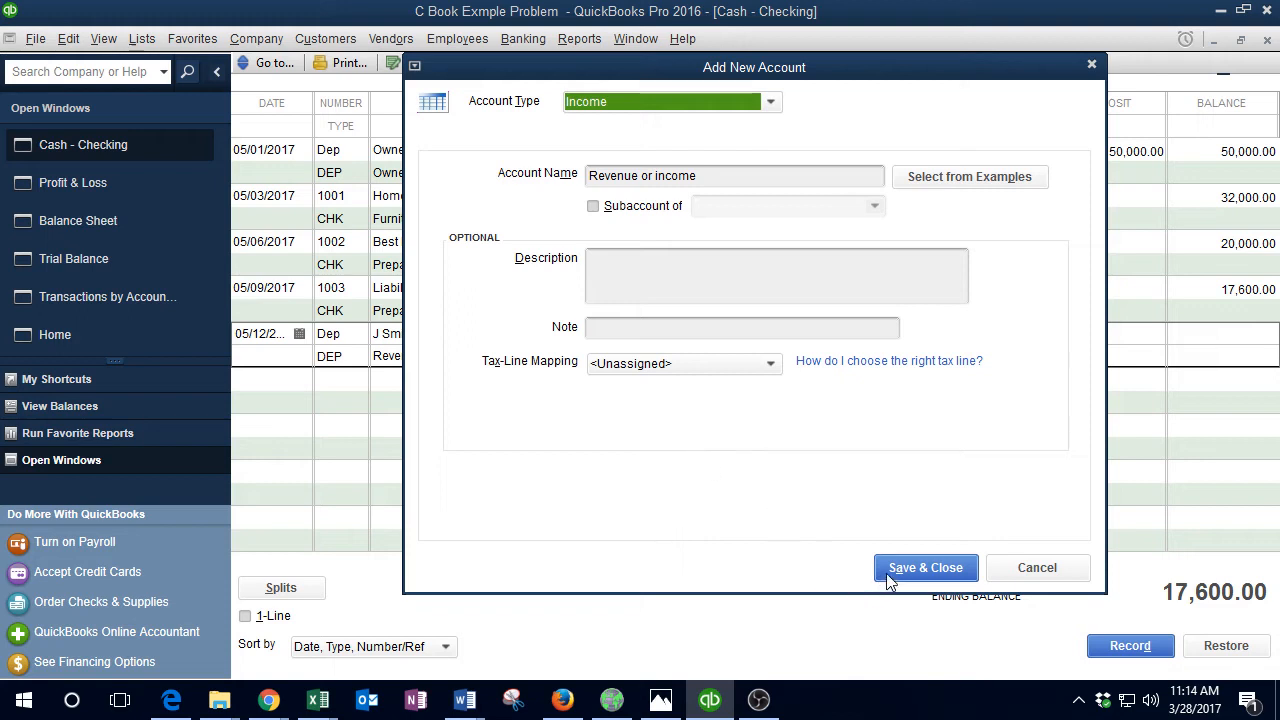
left_click(808, 174)
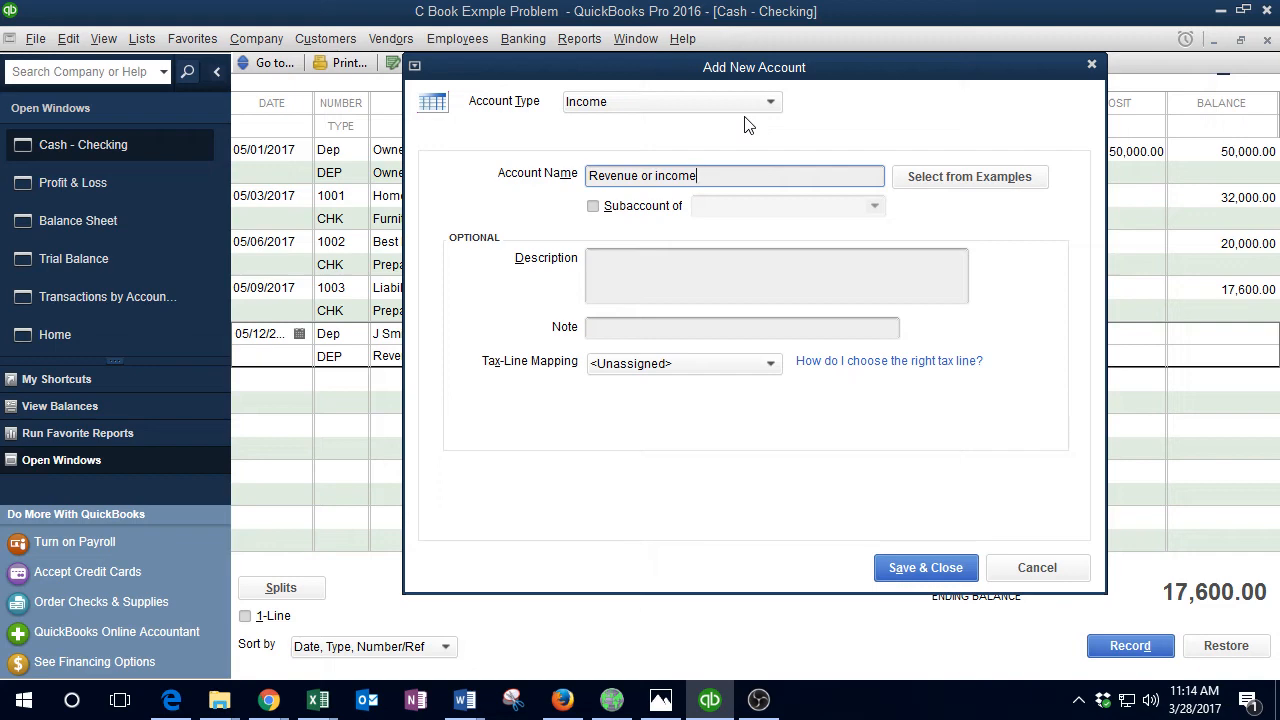
left_click(924, 567)
key("Return")
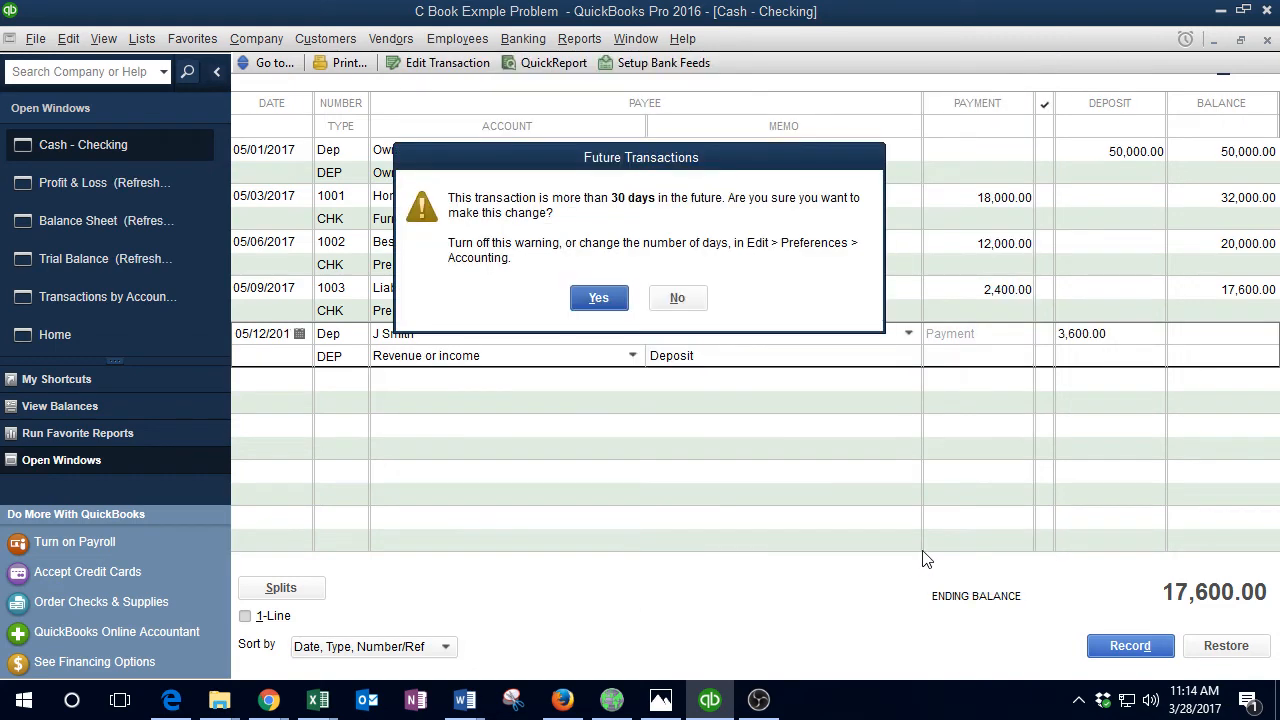
key("Return")
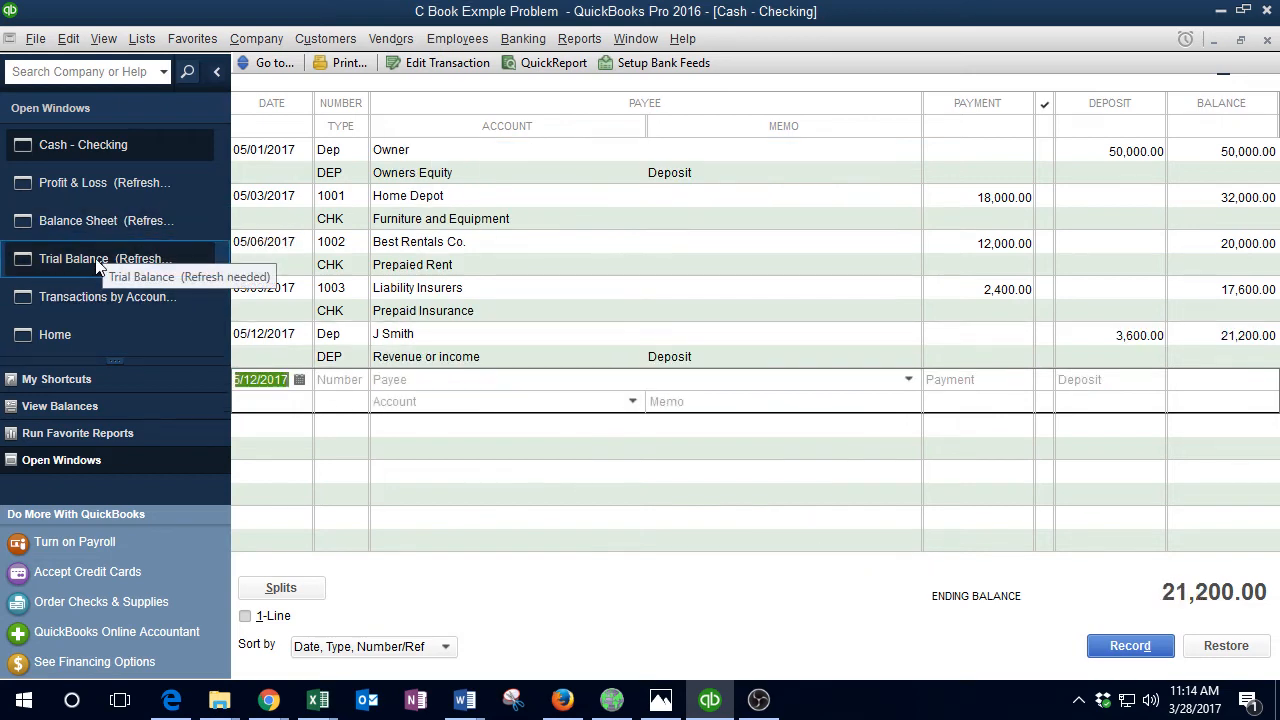
Step: Refresh the May 2017 Trial Balance report and examine its lines down to the Revenue or income credit
left_click(100, 262)
left_click(484, 367)
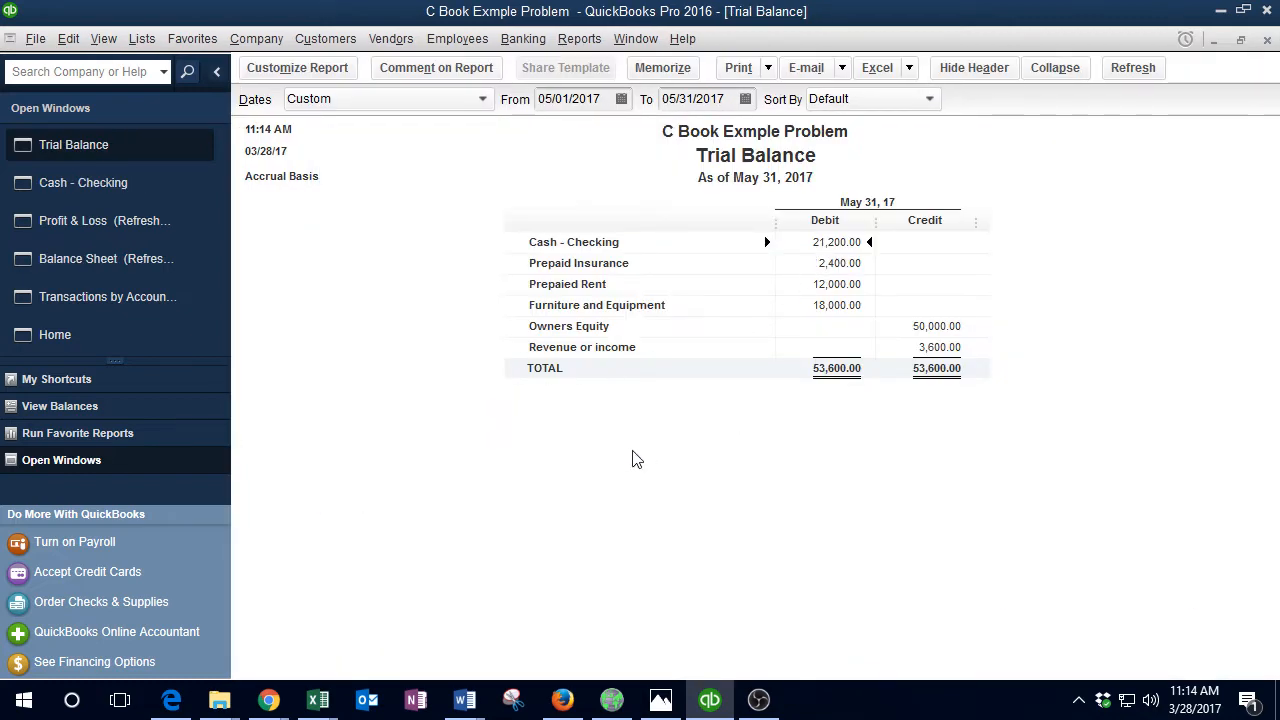
key("Down")
key("Down")
key("Down")
key("Down")
key("Down")
key("Right")
Step: Refresh the Balance Sheet as of May 31, 2017 and examine the Cash - Checking and Net Income amounts
left_click(112, 268)
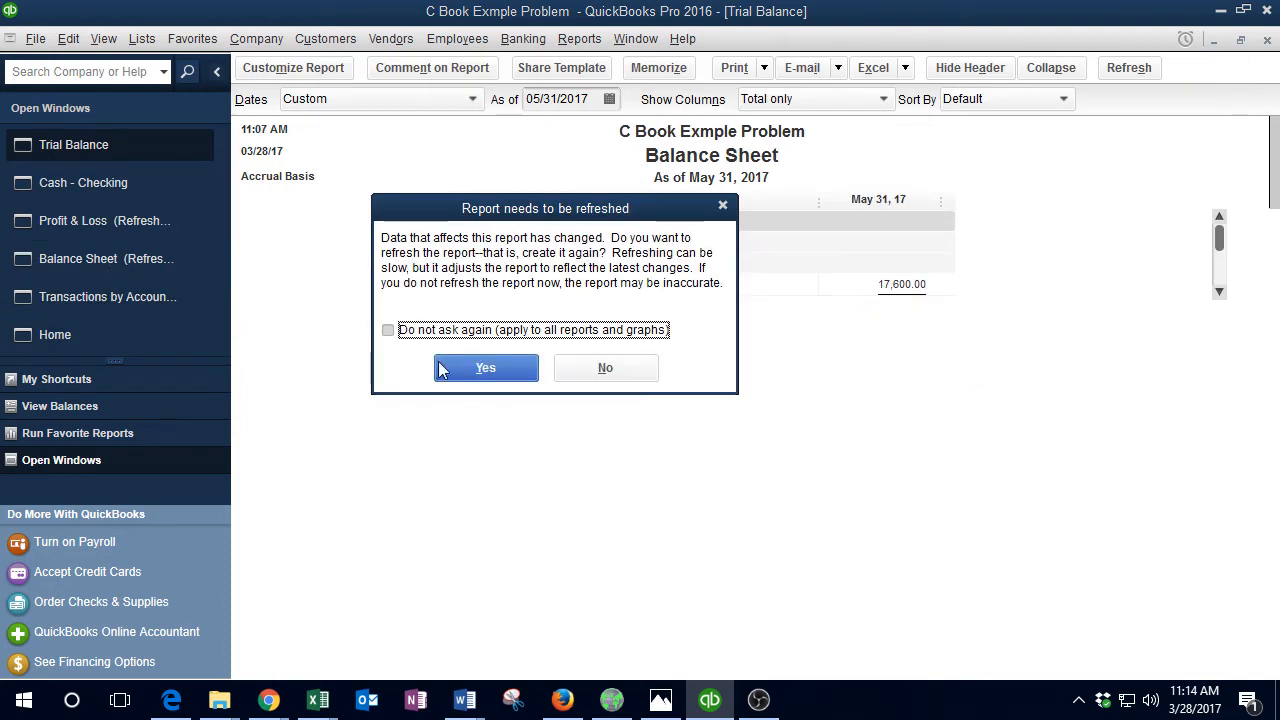
left_click(480, 368)
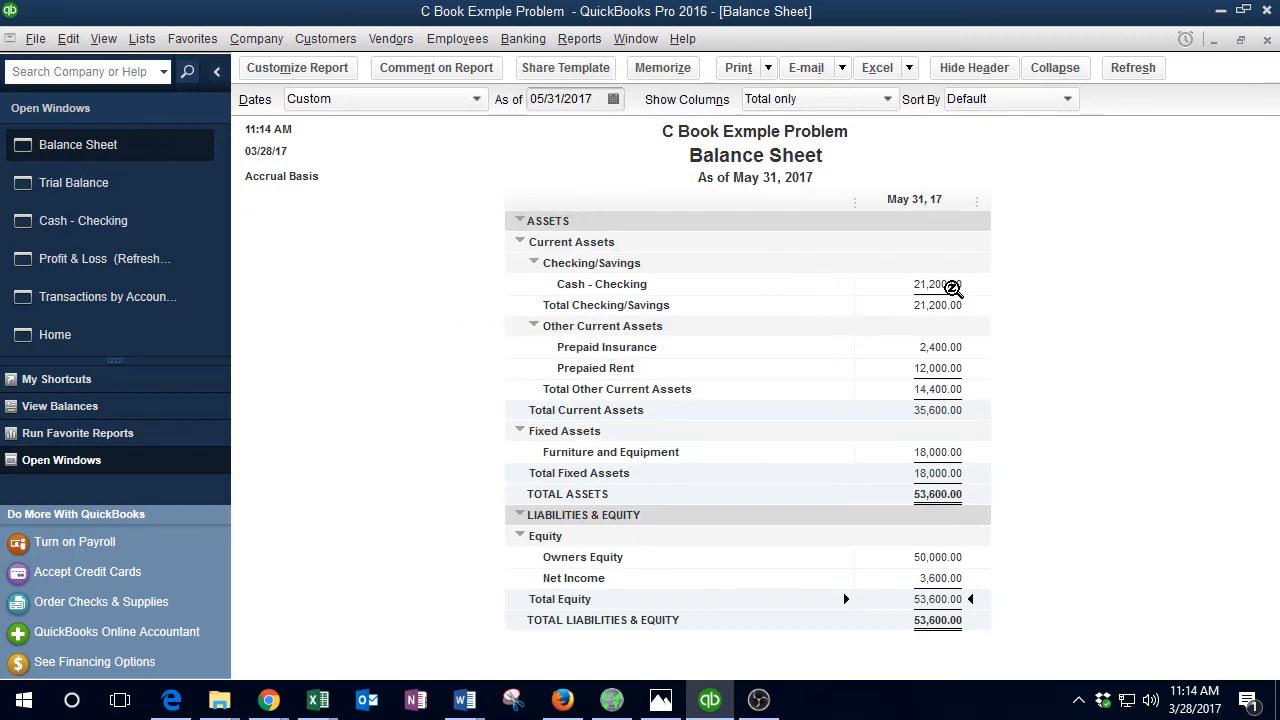
left_click(951, 288)
left_click(947, 581)
Step: Refresh the May 2017 Profit & Loss report and review its income and net income lines
left_click(101, 262)
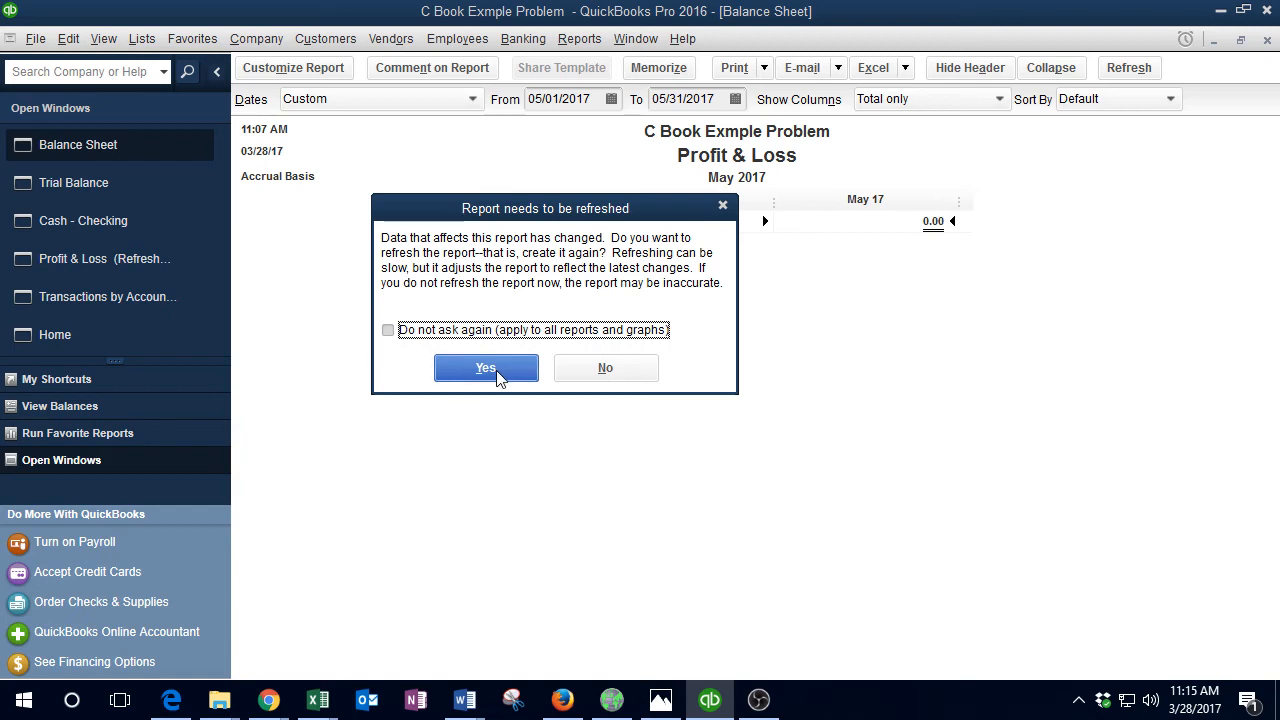
left_click(498, 374)
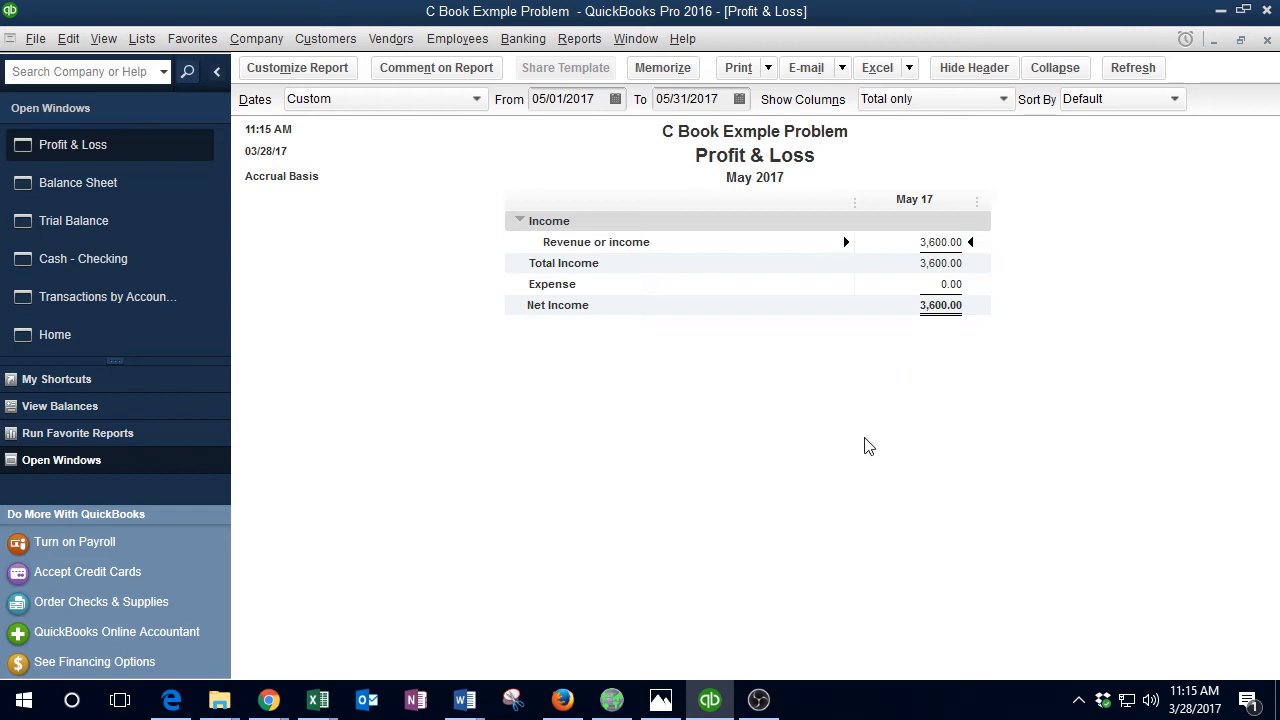
Step: Switch to the Excel presentation worksheet and check the sum of the trial balance's asset balances in M5:M10
mouse_move(322, 698)
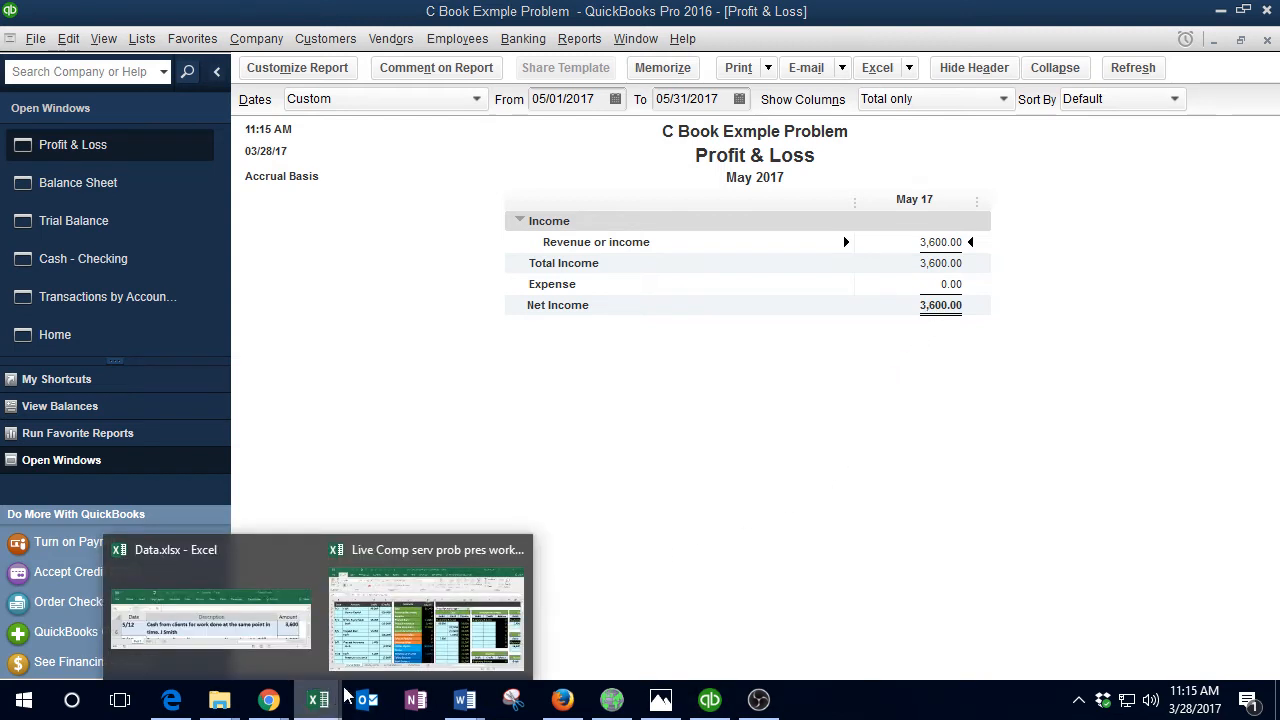
left_click(410, 630)
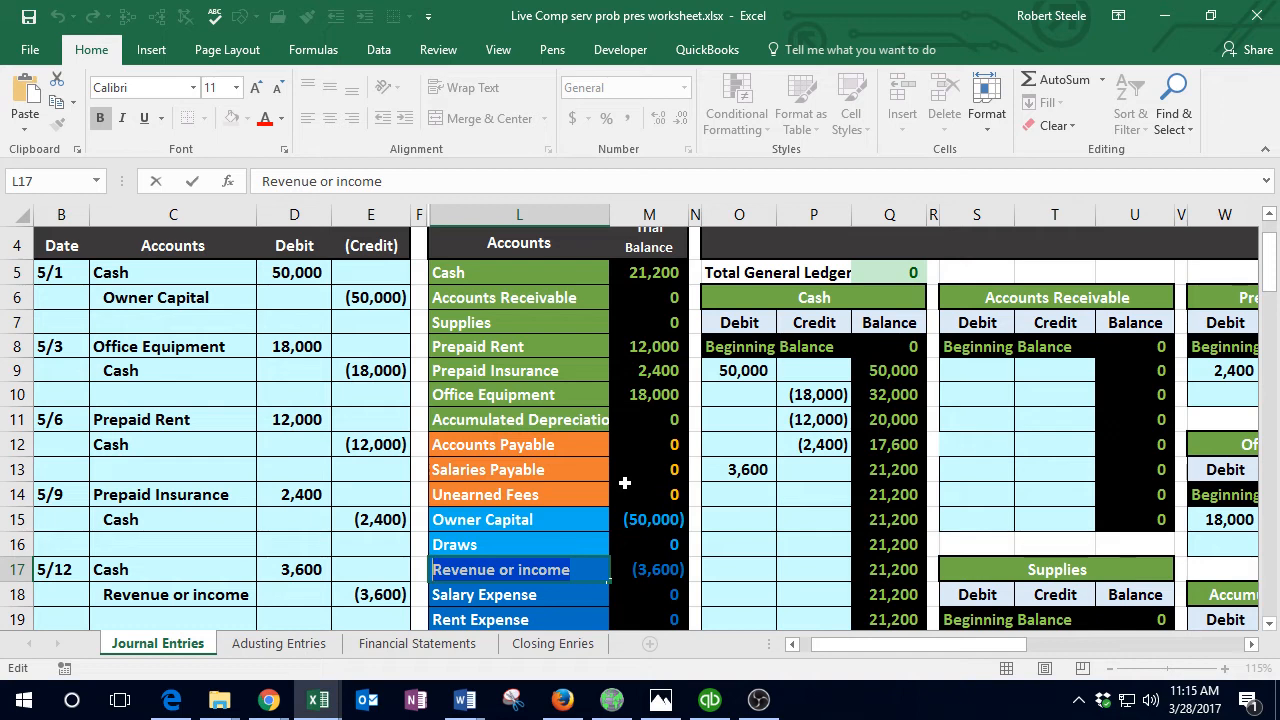
left_click_drag(657, 272, 661, 397)
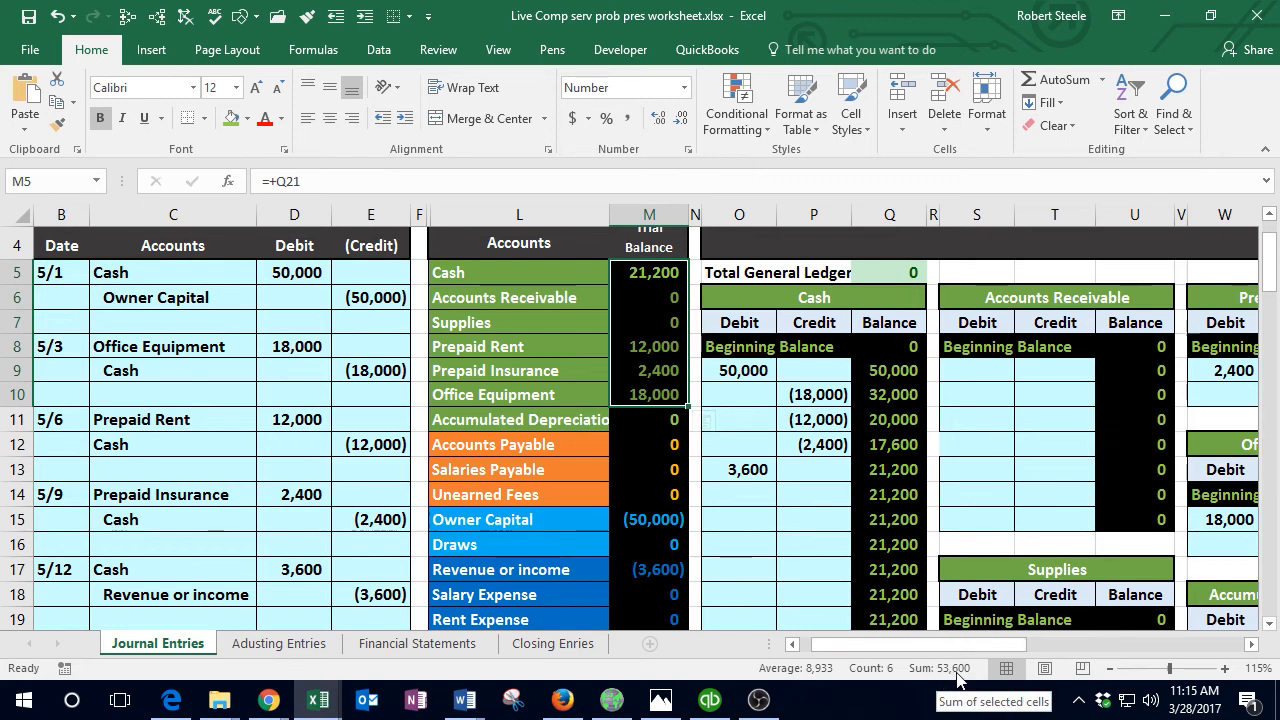
Step: Examine the Owner Capital balance in M15 and the revenue and net income lines of the worksheet's trial balance
left_click(693, 540)
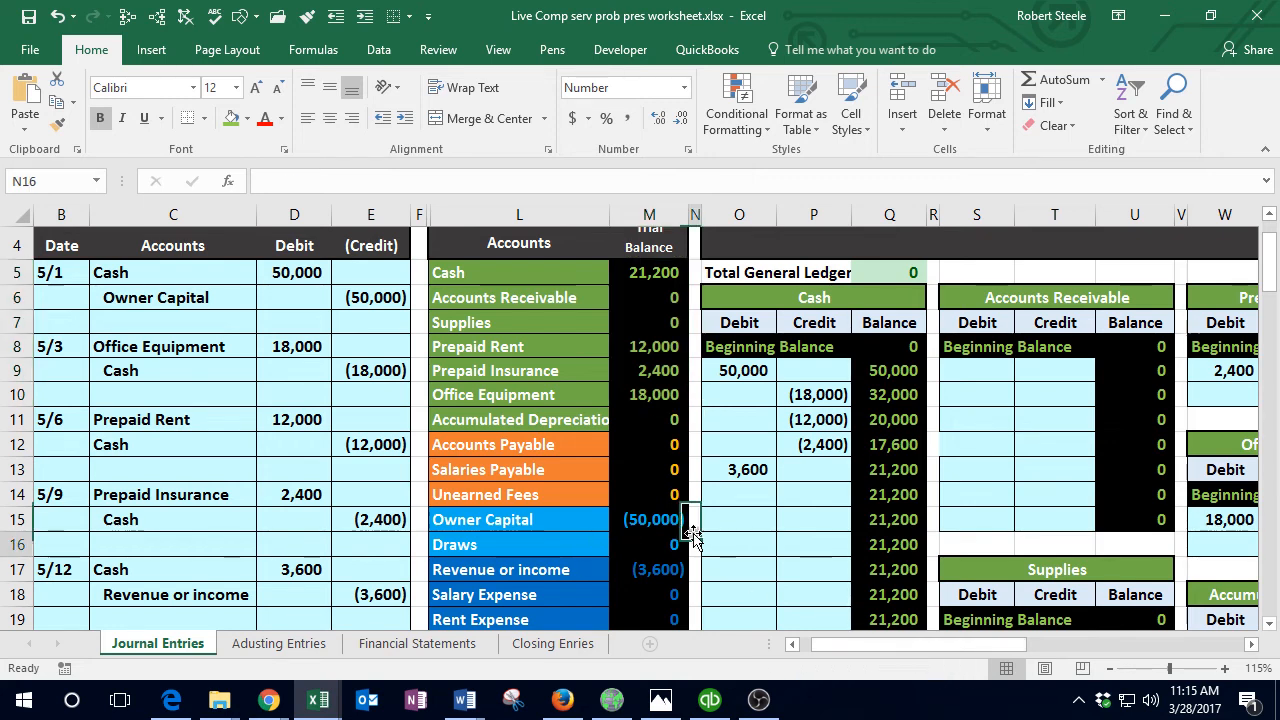
scroll(693, 540, "down", 2)
left_click(657, 434)
scroll(653, 441, "down", 1)
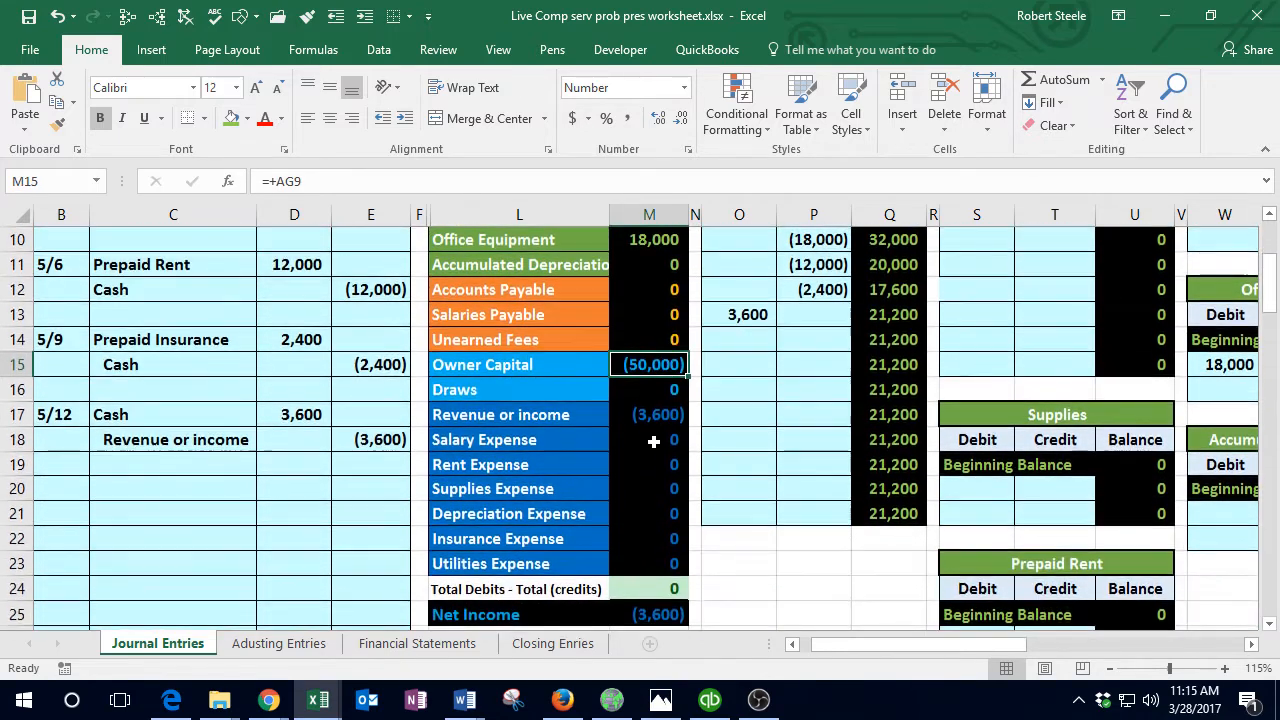
Step: Check the sum of the revenue and expense balances in M17:M23 and inspect the Net Income formula in M25
scroll(653, 441, "down", 1)
left_click_drag(652, 340, 661, 488)
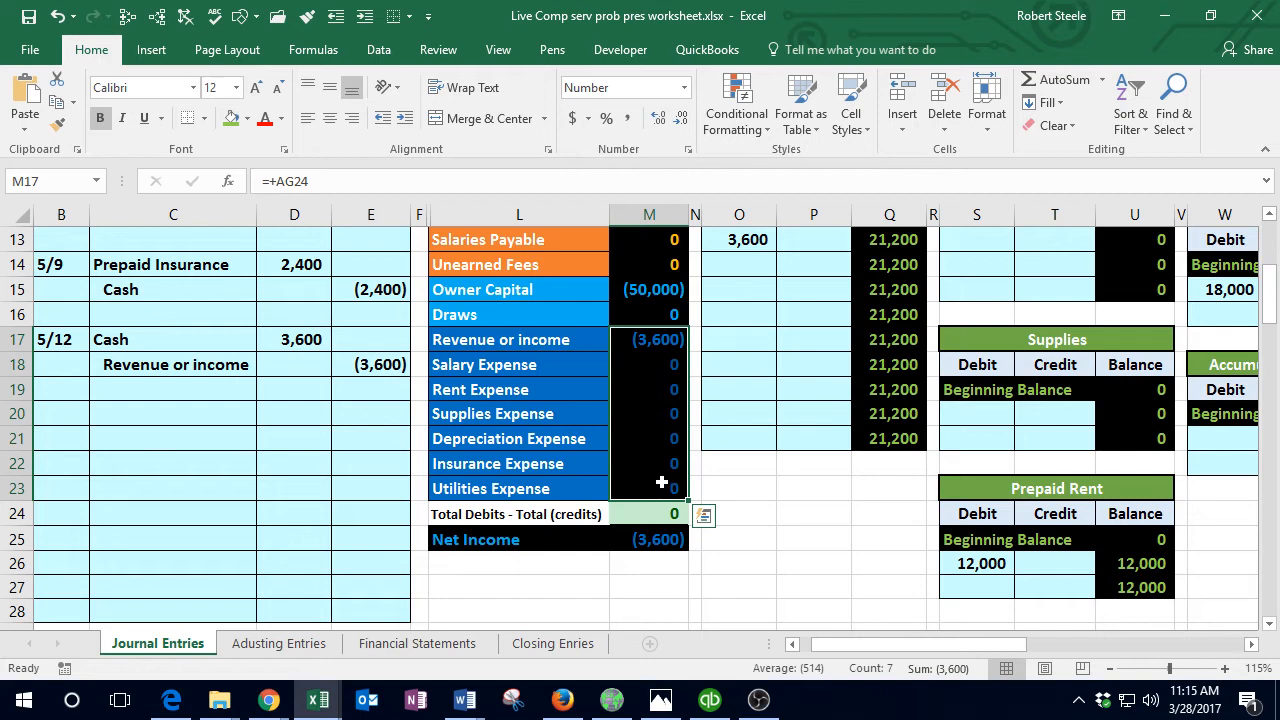
left_click(705, 597)
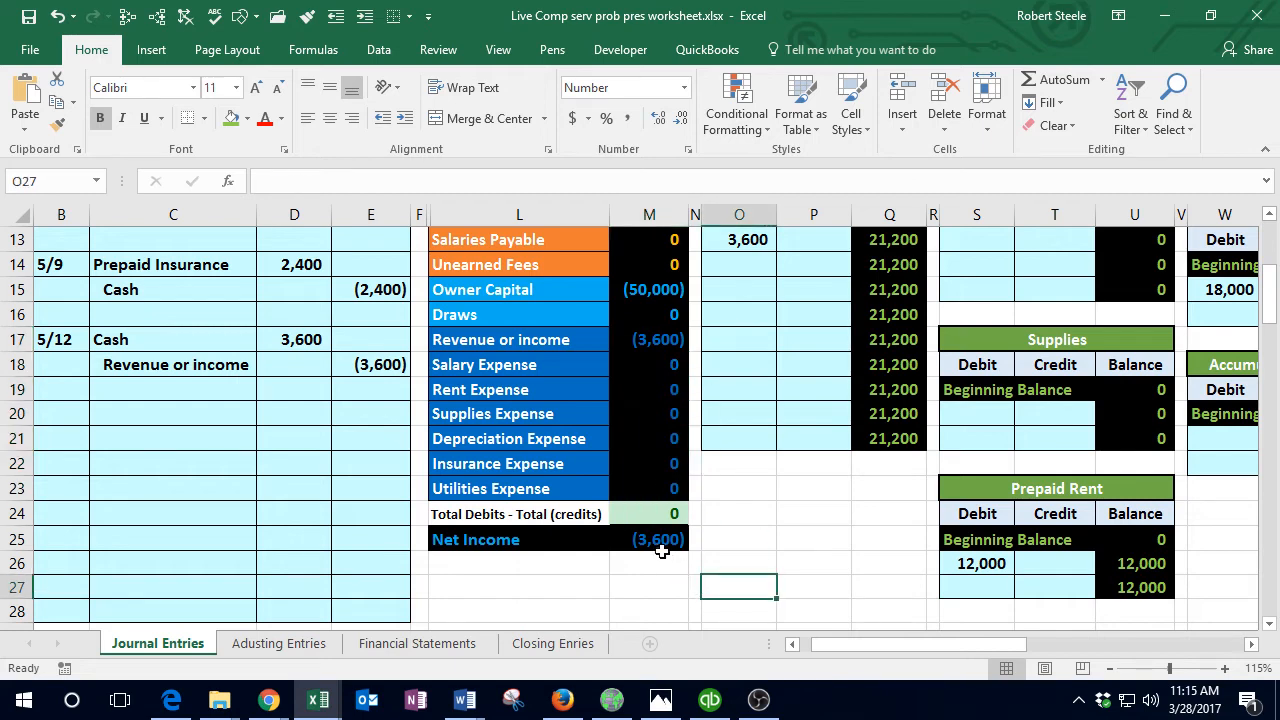
double_click(660, 539)
key("Return")
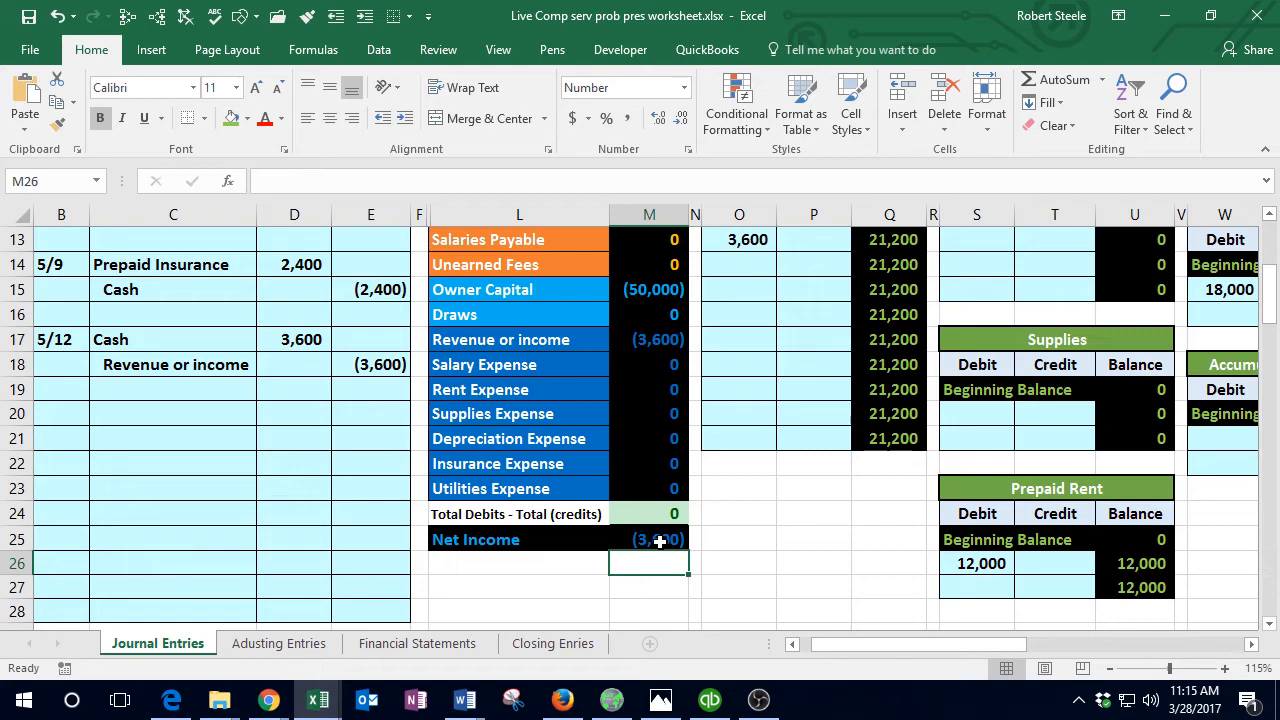
Step: Inspect the Assets, Liabilities and Owner's Equity formulas in the accounting equation above the trial balance
scroll(660, 541, "up", 4)
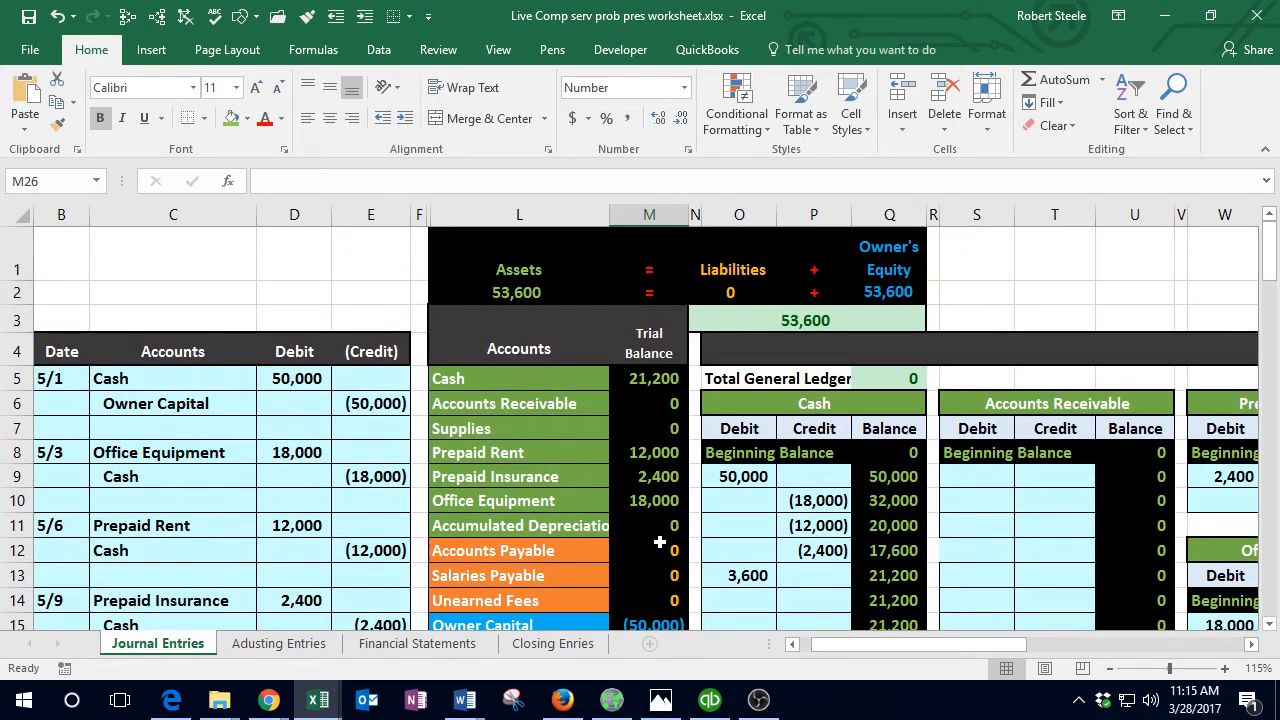
double_click(522, 291)
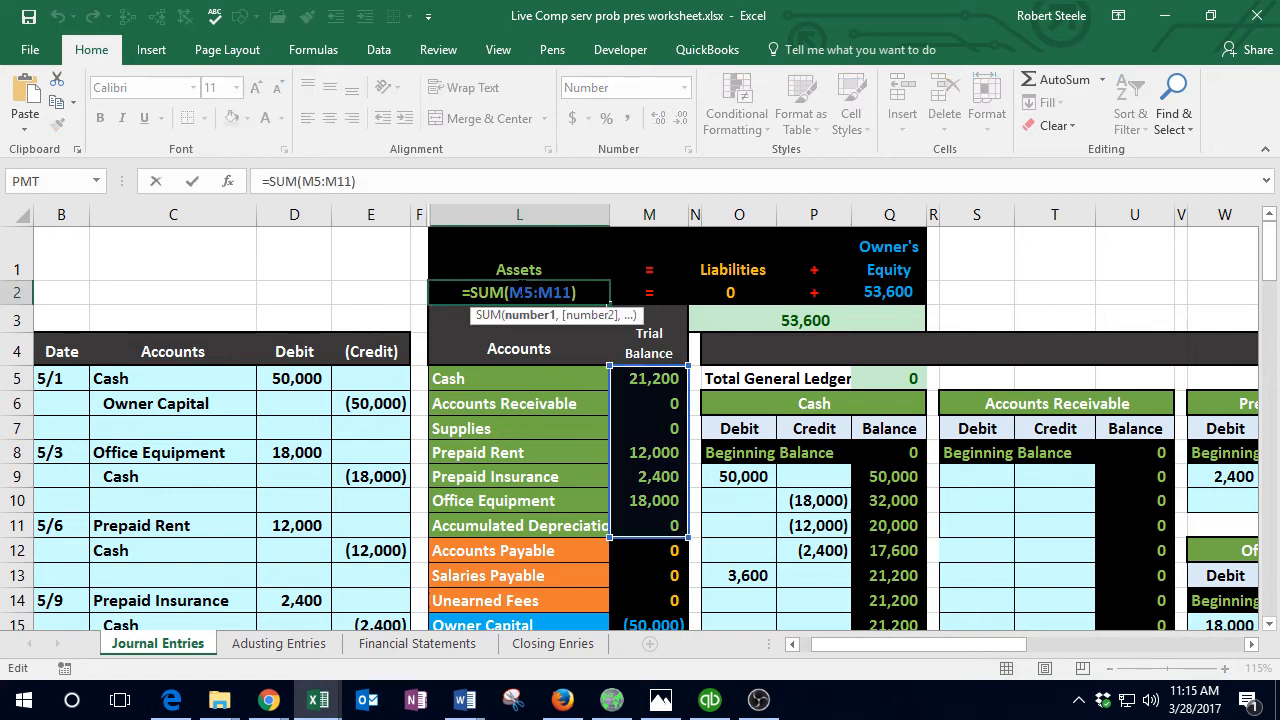
key("Return")
double_click(738, 291)
key("Return")
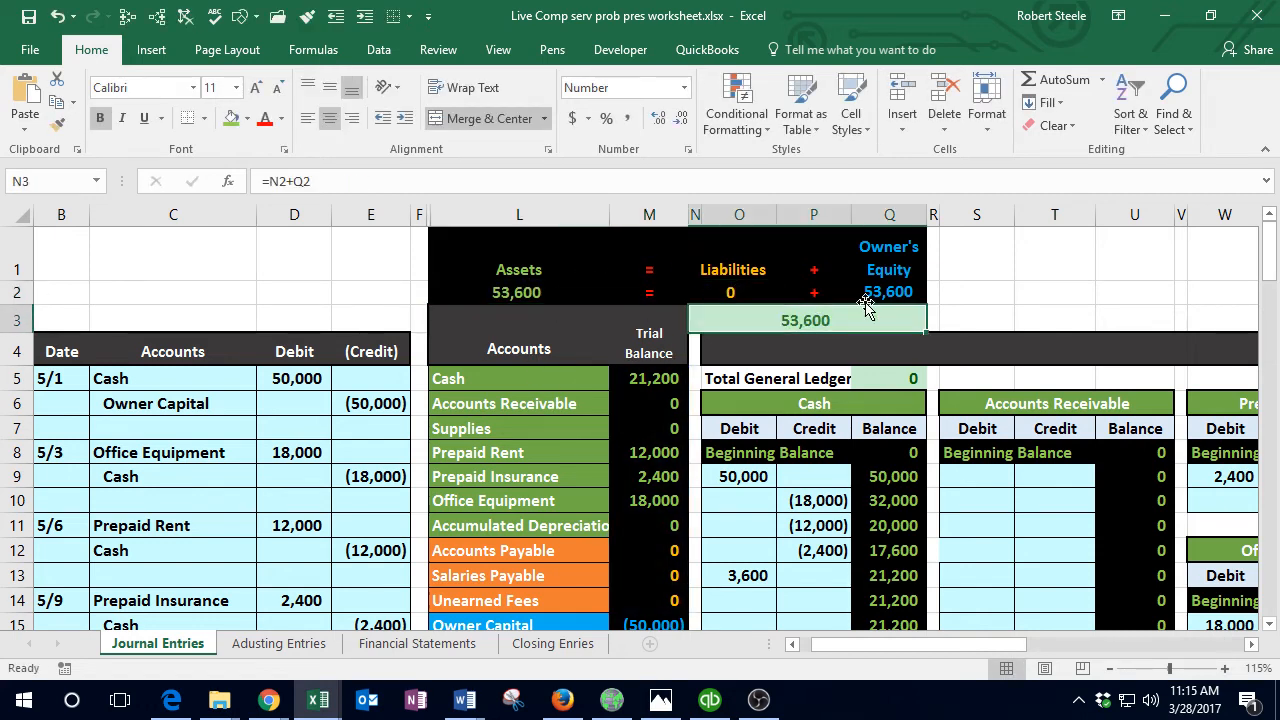
double_click(866, 300)
scroll(878, 291, "down", 2)
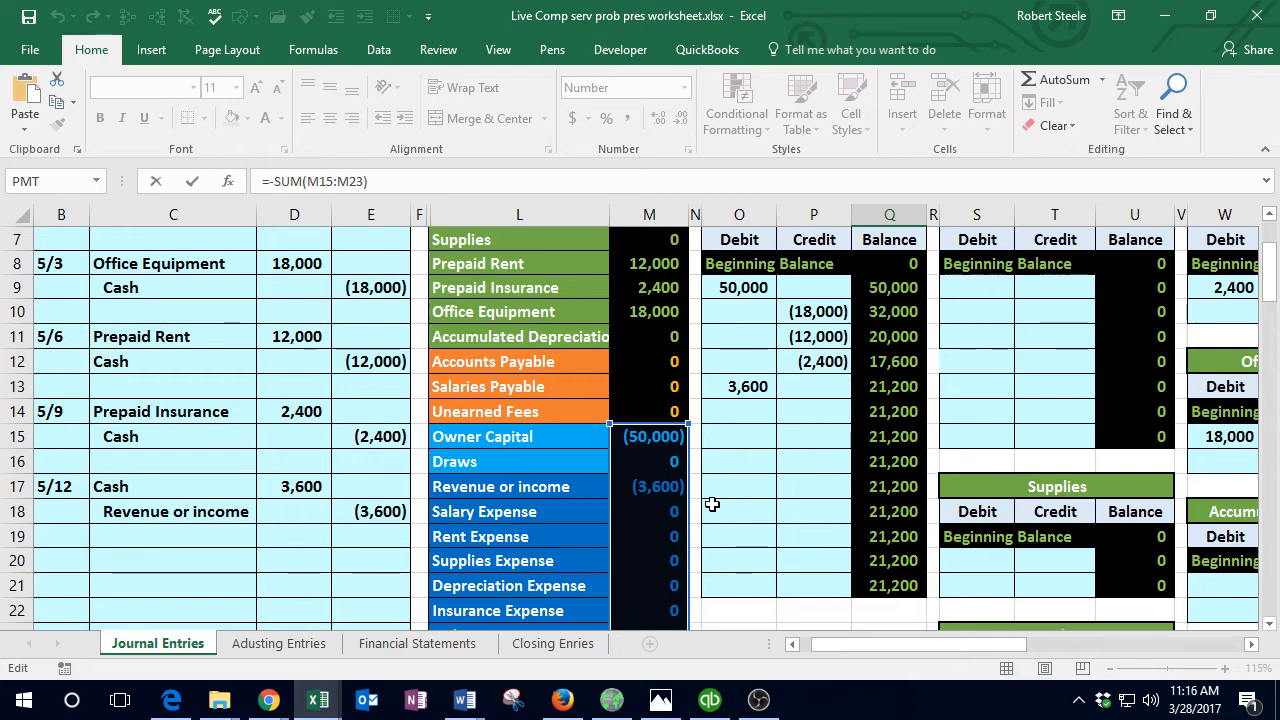
key("Return")
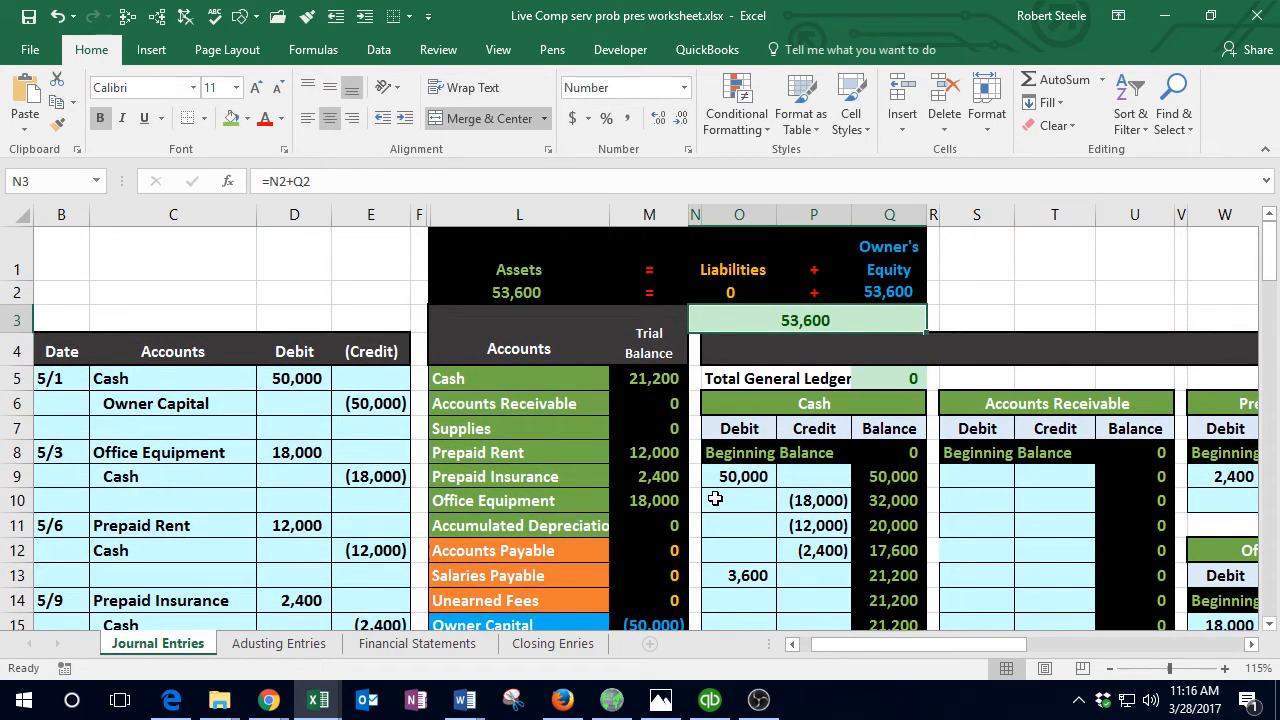
Step: Enter the date 5/15 in cell B20 of the Journal Entries sheet to start the next journal entry
key("Left")
key("Left")
key("Left")
key("Left")
key("Left")
key("Left")
key("Left")
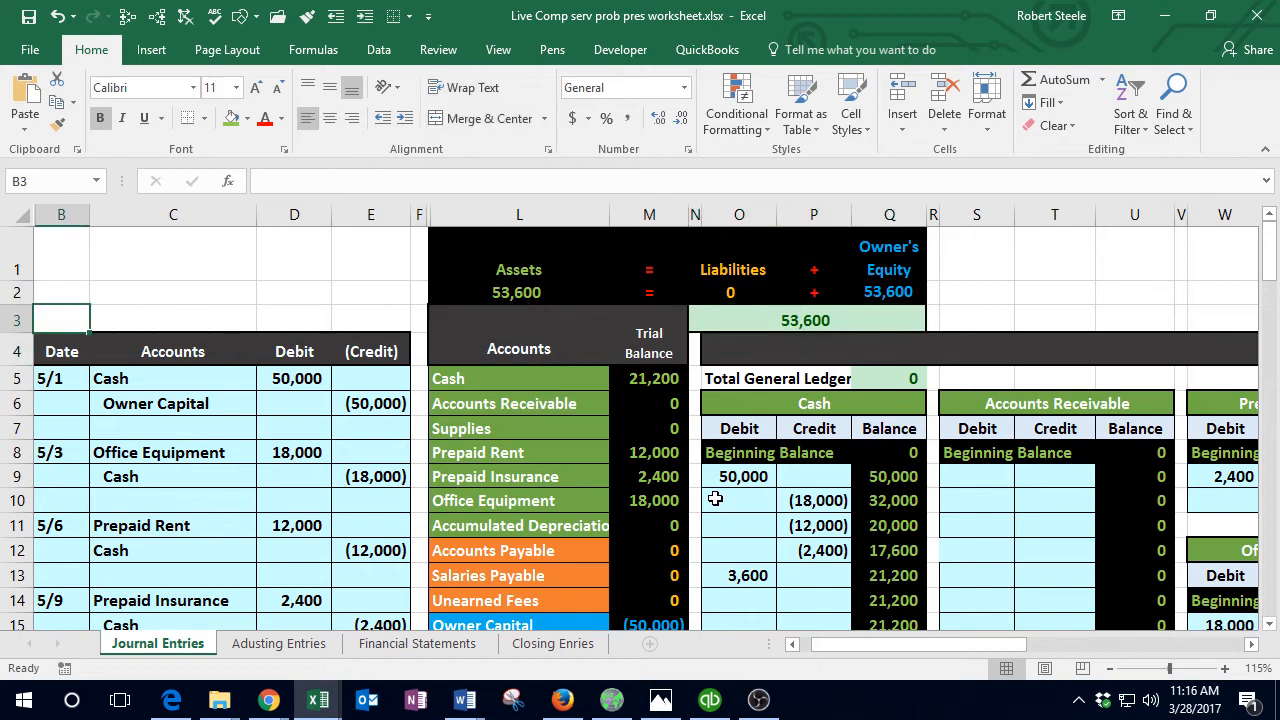
scroll(665, 500, "down", 4)
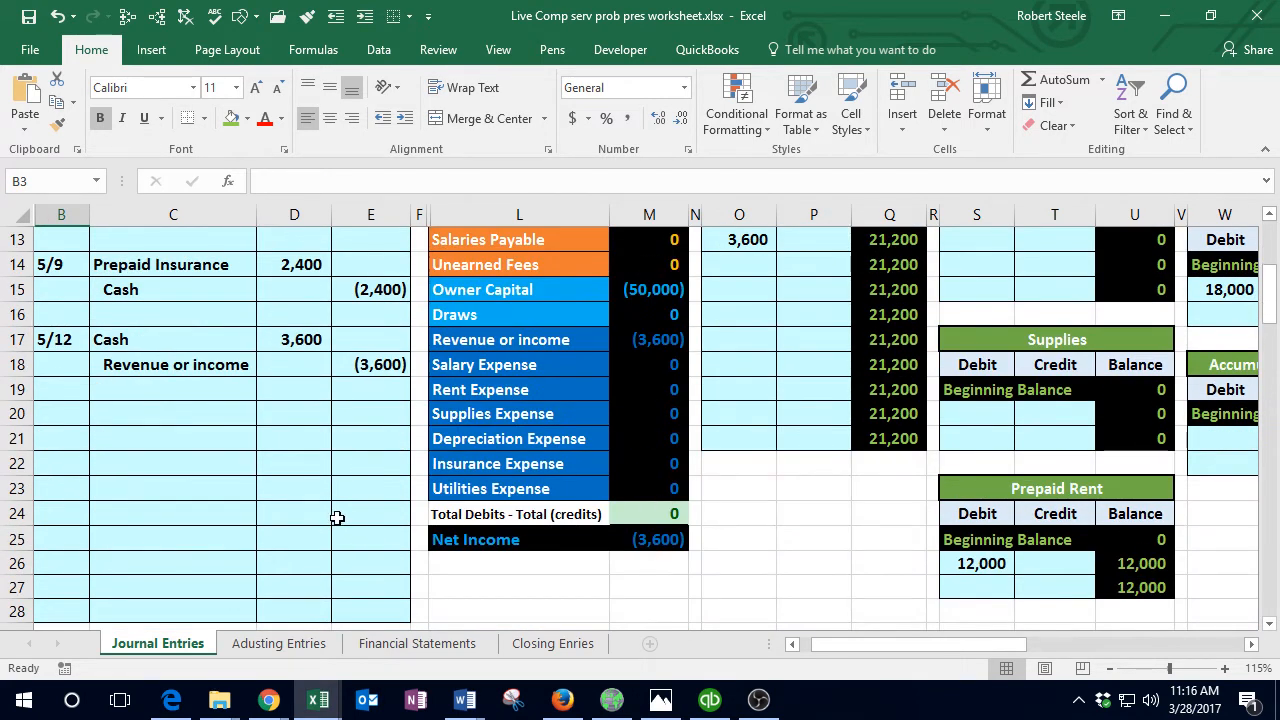
left_click(72, 417)
type("5")
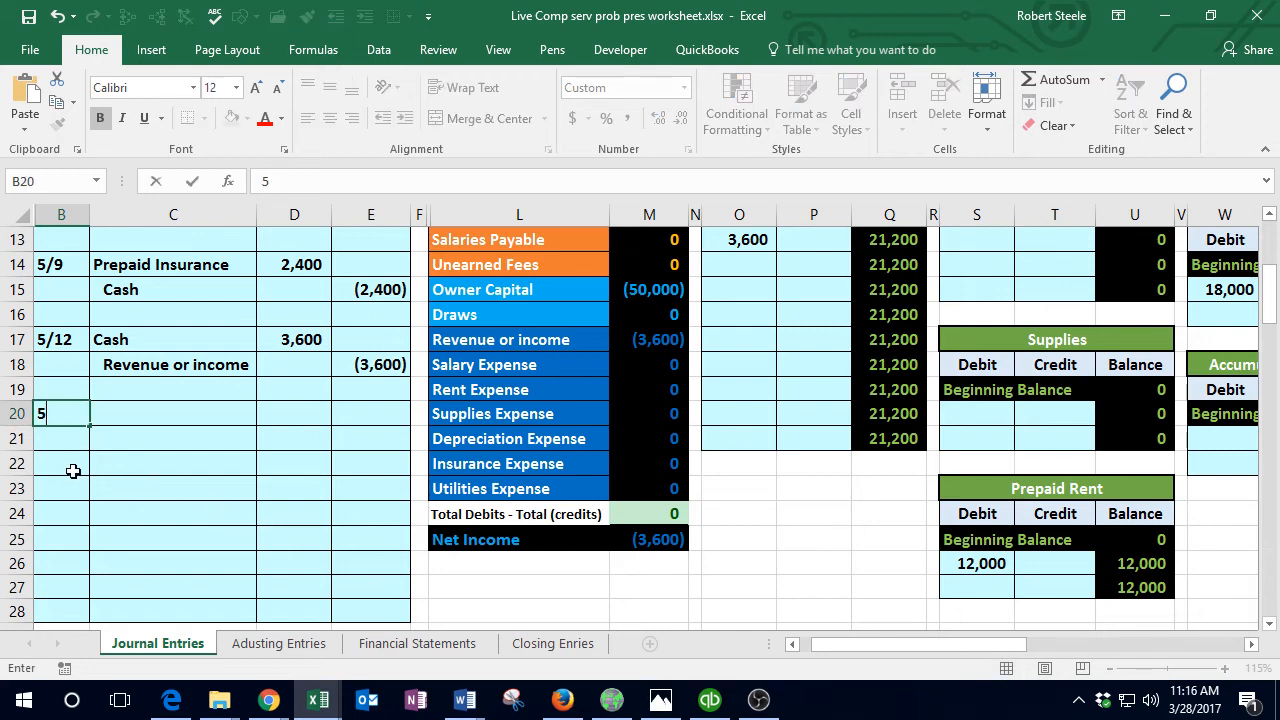
type("/15")
key("Return")
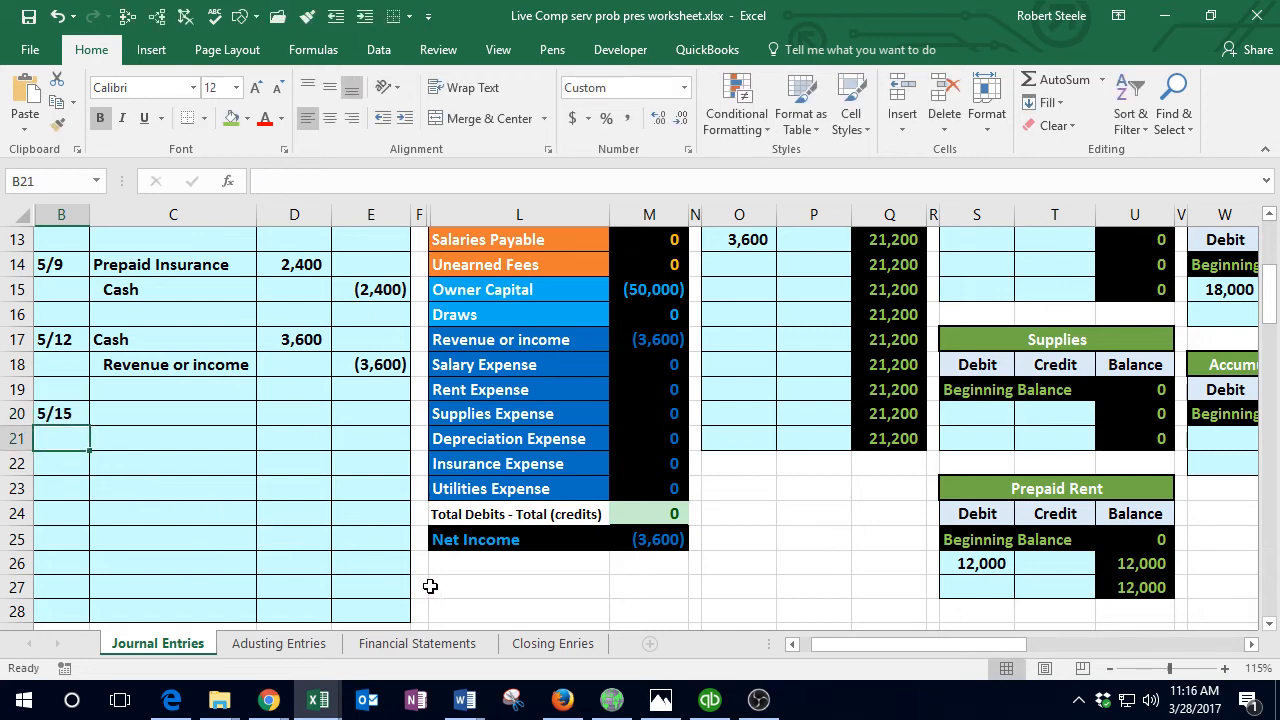
Step: Switch to Data.xlsx, shade the completed 5/12 transaction row green and go to the 5/15 transaction
mouse_move(316, 705)
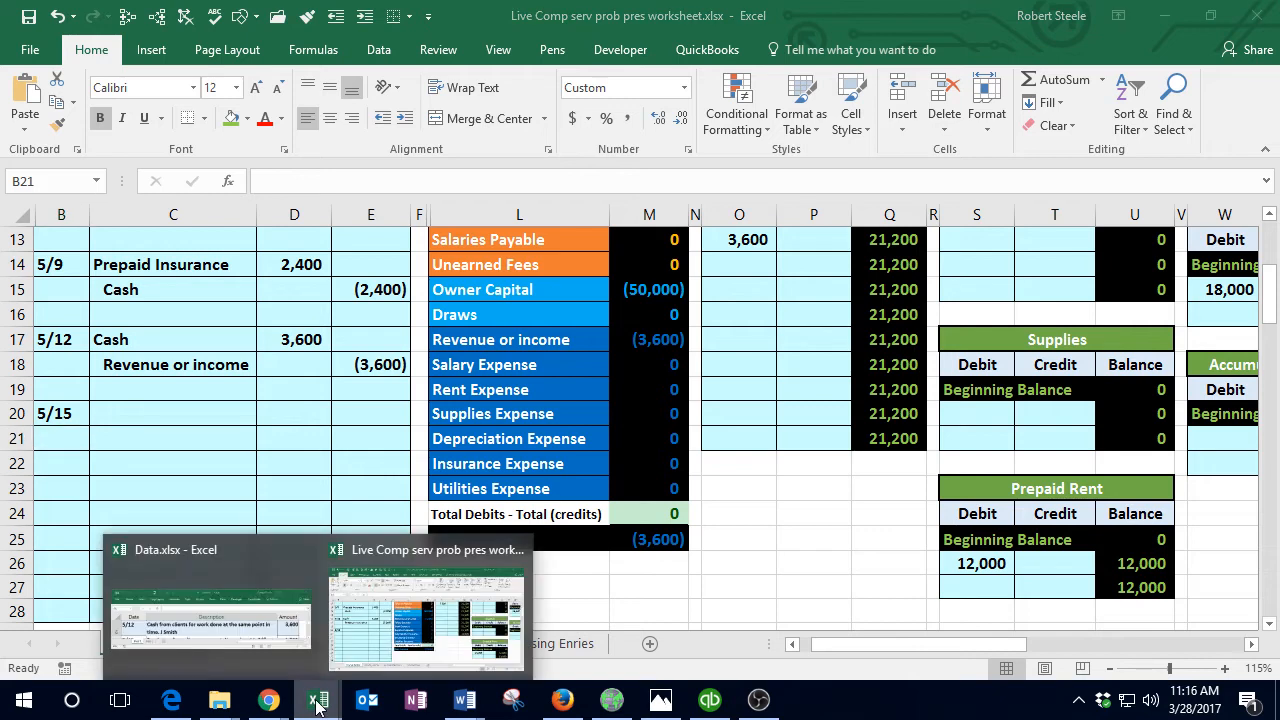
left_click(230, 610)
left_click_drag(130, 182, 884, 185)
right_click(884, 185)
left_click(968, 165)
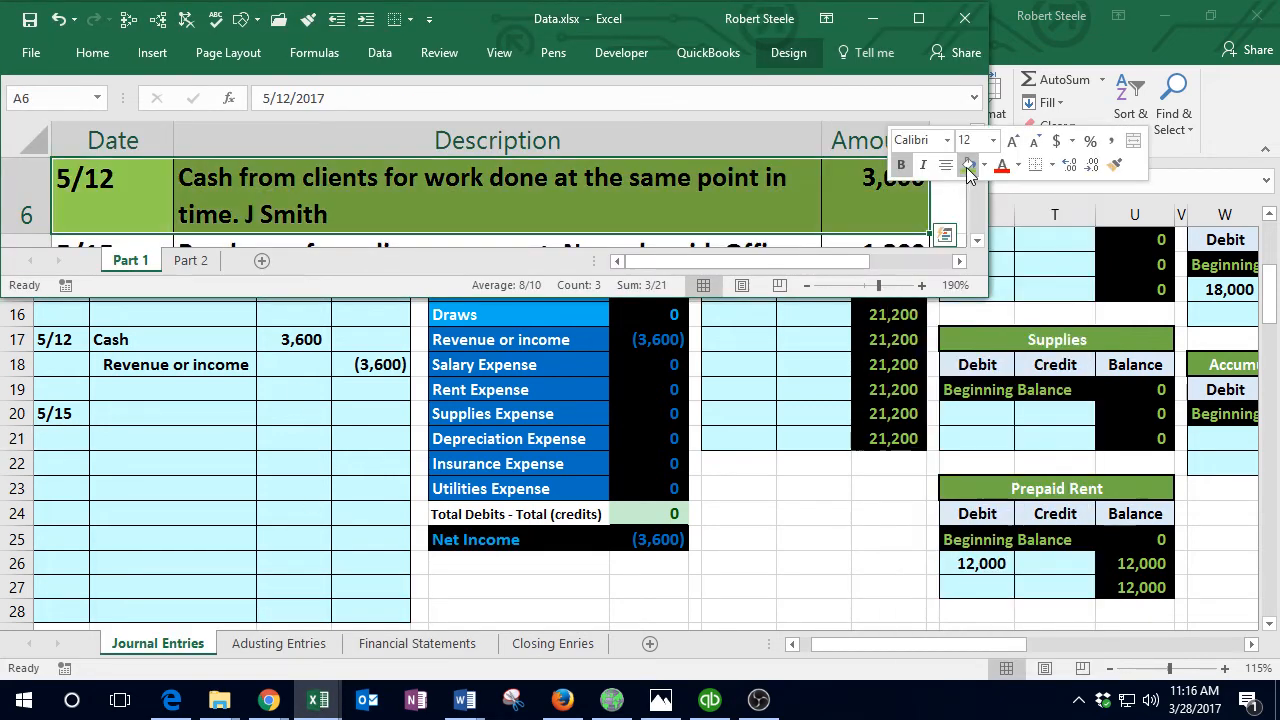
left_click(93, 203)
key("Down")
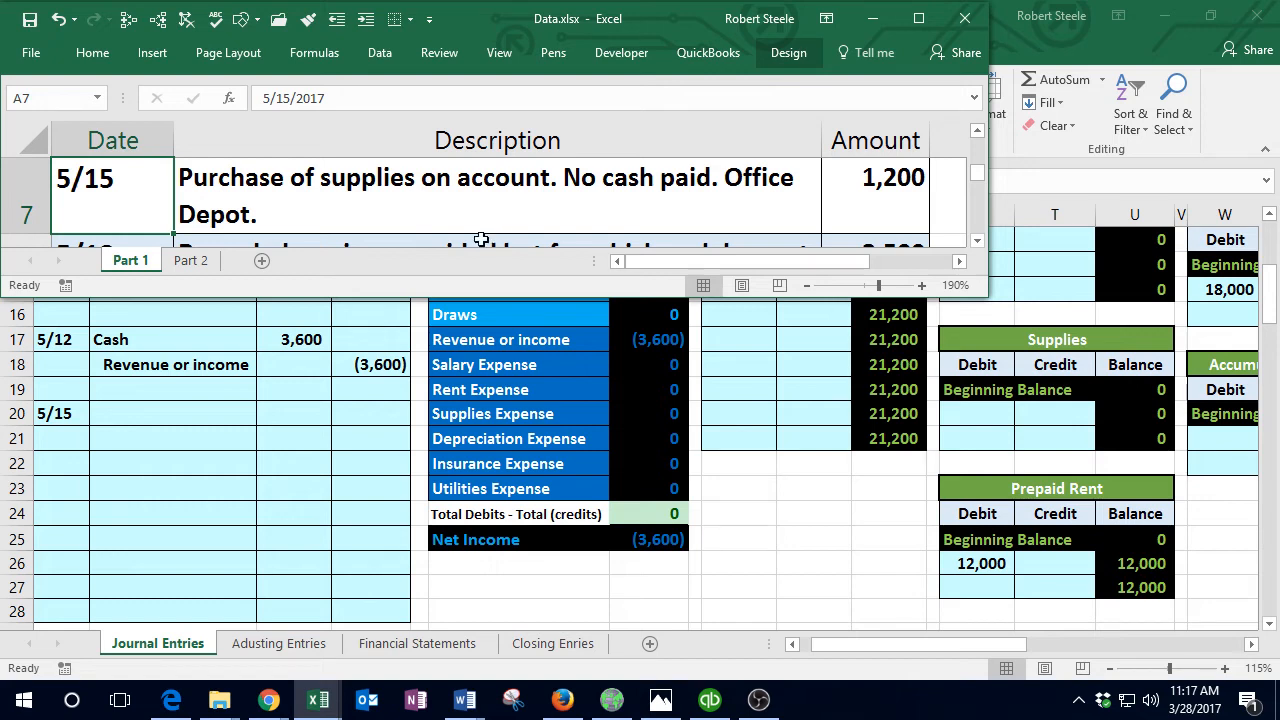
Step: Return to the presentation worksheet and review the account list in L5:L23, including Supplies and Cash, for the 5/15 transaction
left_click(311, 430)
scroll(317, 464, "up", 1)
scroll(317, 464, "up", 2)
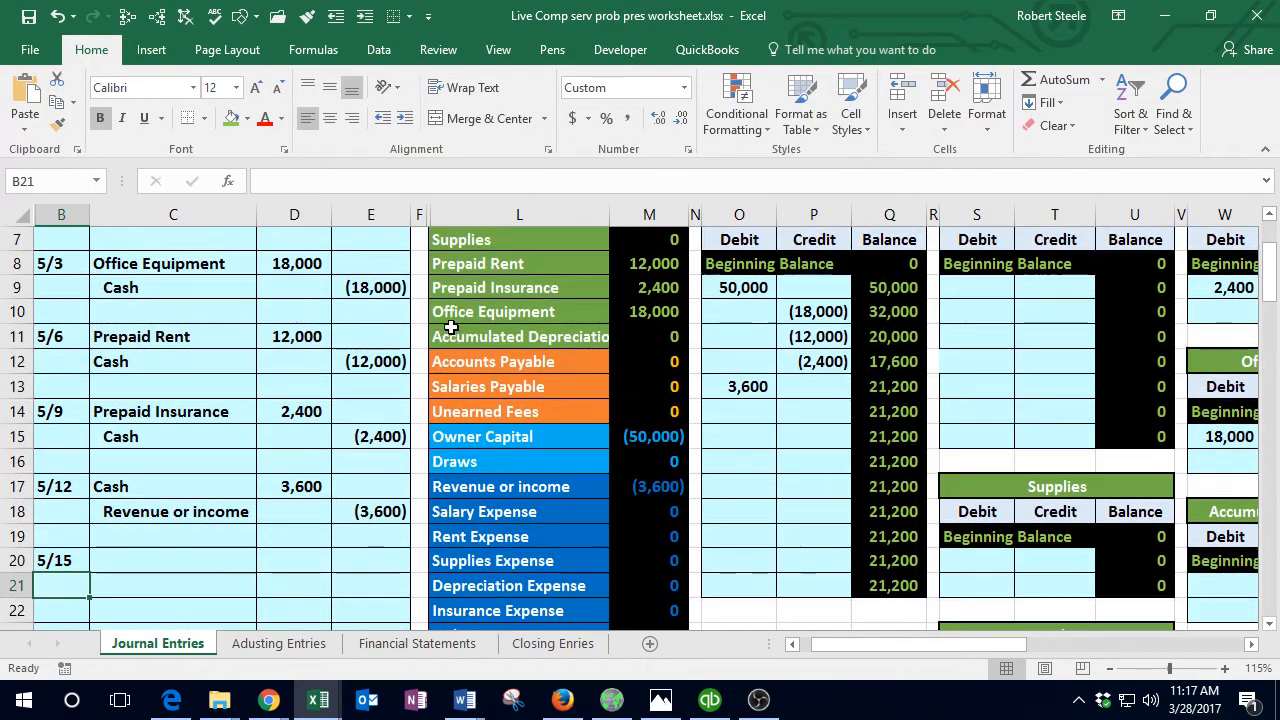
left_click_drag(490, 276, 503, 588)
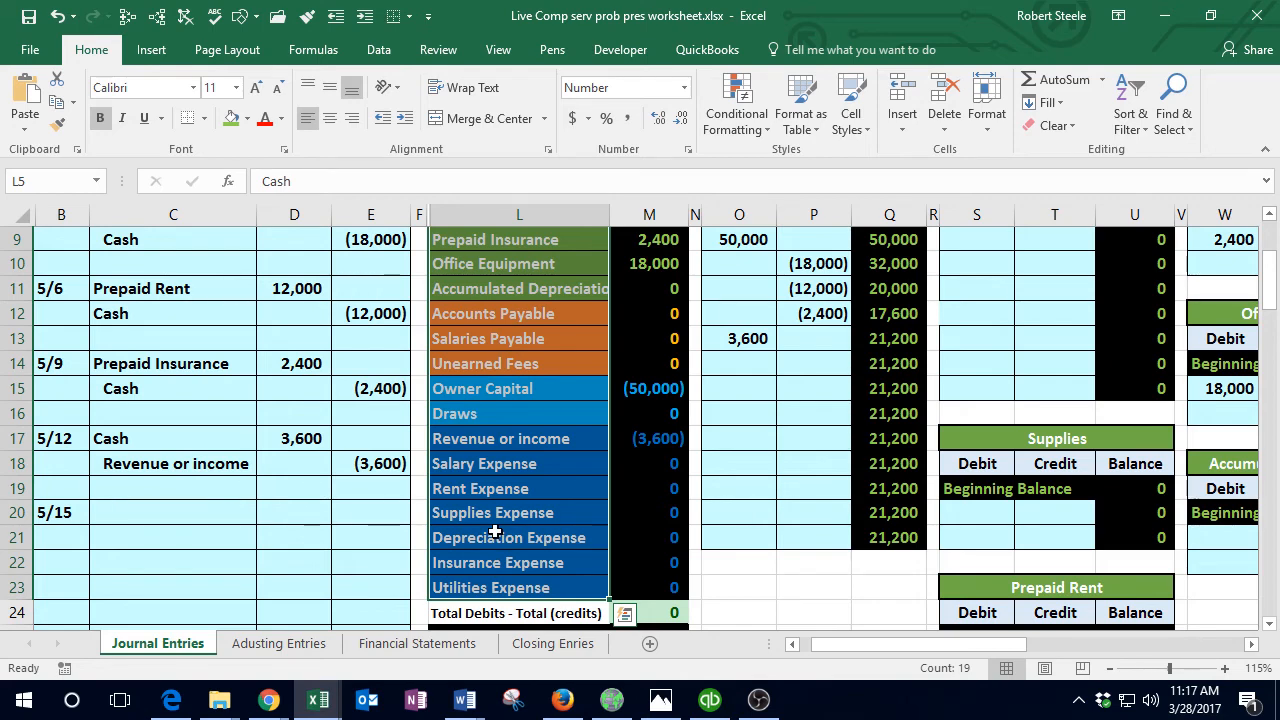
scroll(494, 531, "up", 2)
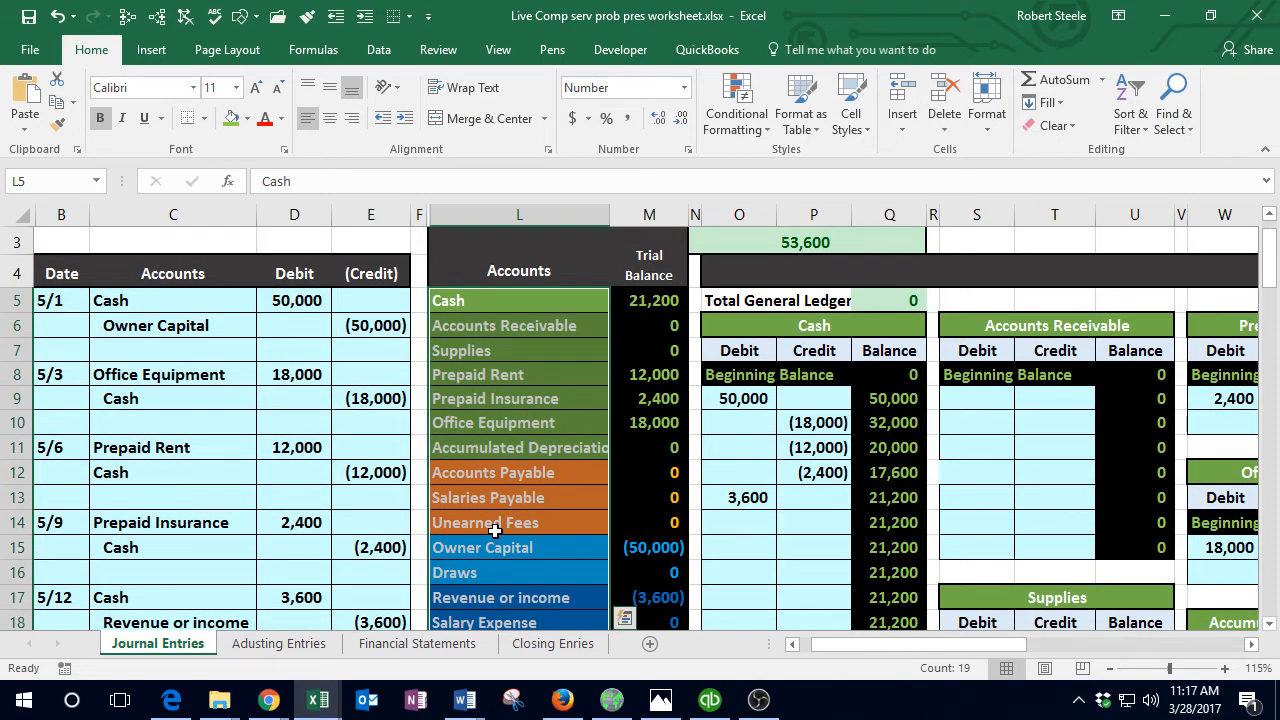
left_click(504, 350)
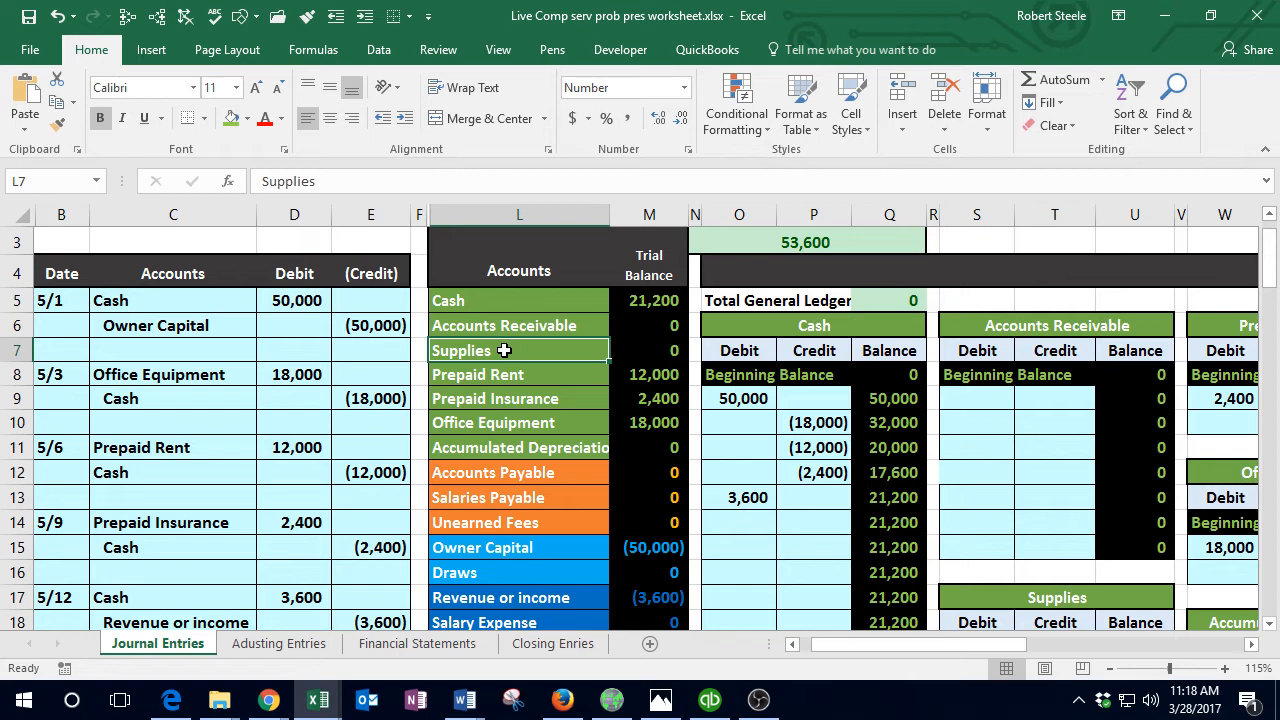
left_click(514, 301)
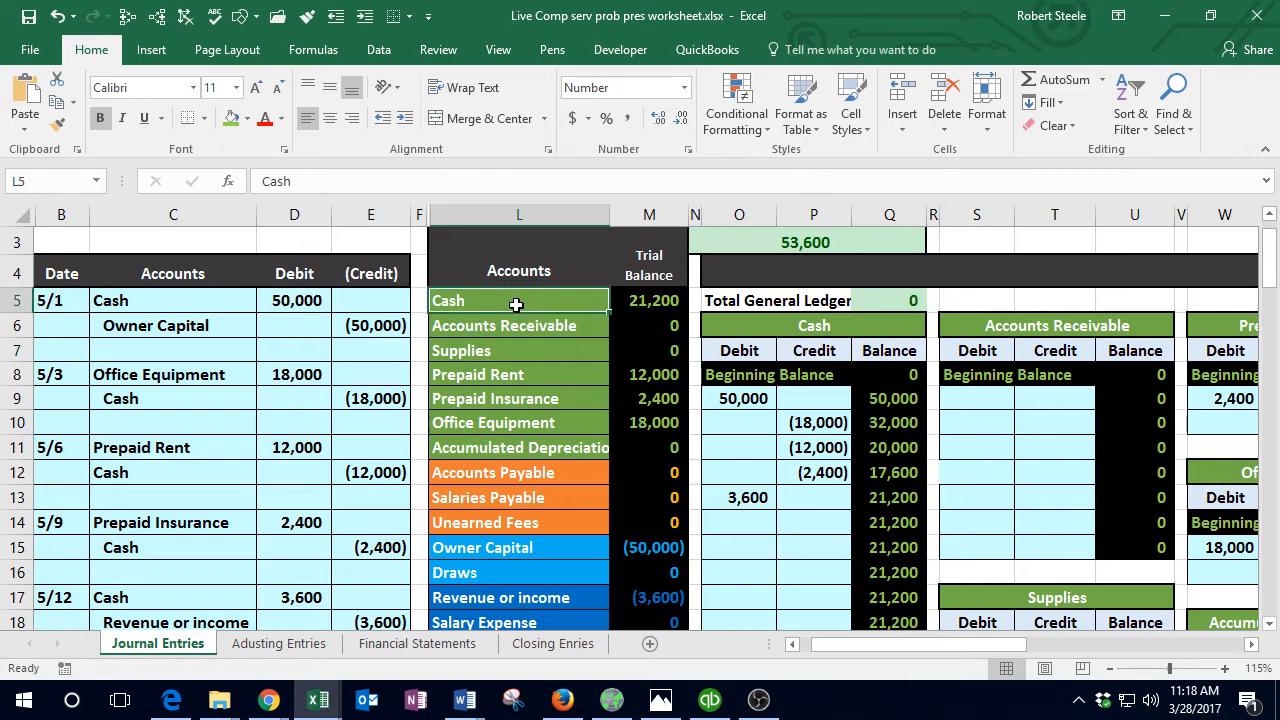
Step: Copy the Supplies account name from L7 and paste it as a value into C20 beside the 5/15 date
left_click(527, 355)
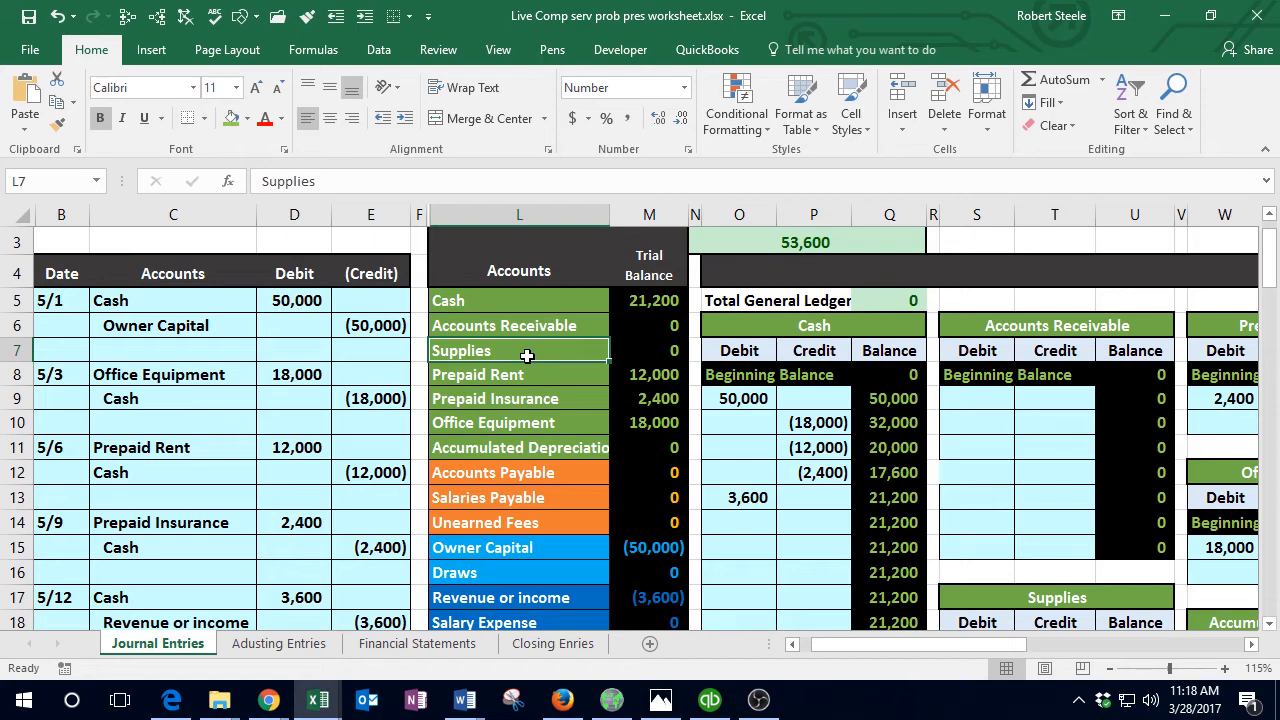
right_click(527, 355)
left_click(566, 289)
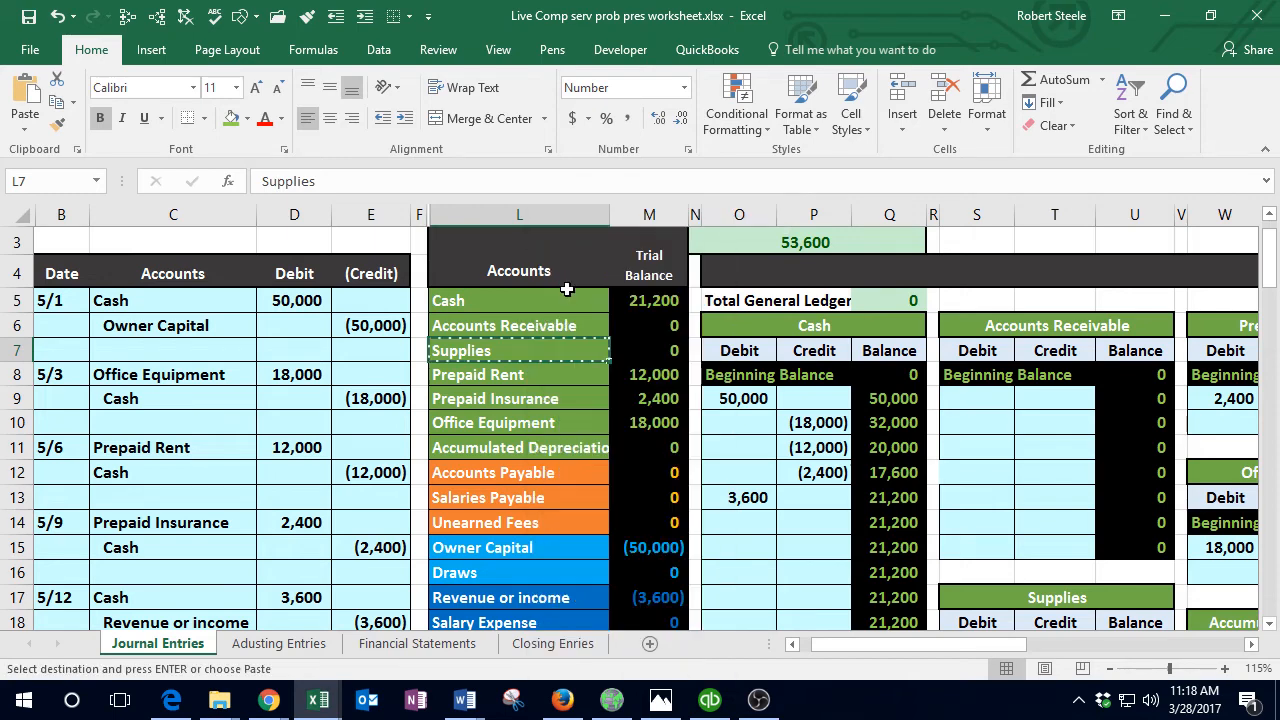
scroll(462, 420, "down", 2)
left_click(195, 512)
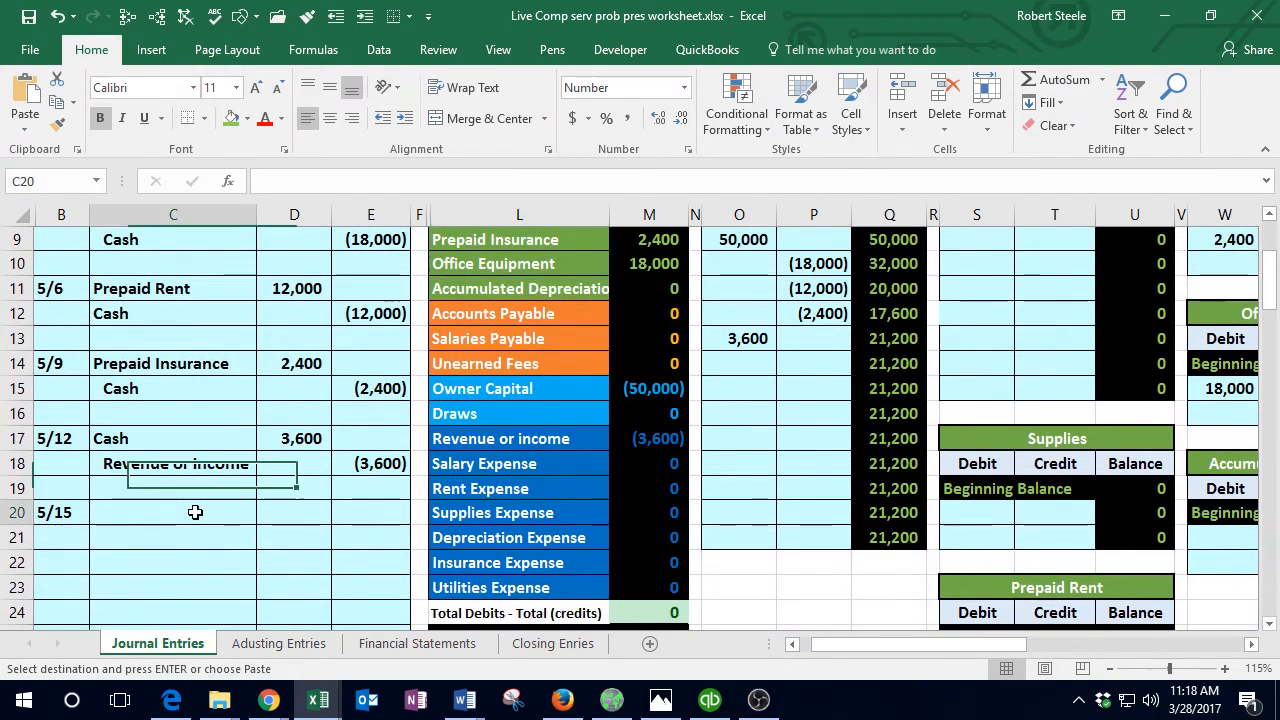
right_click(195, 512)
left_click(262, 178)
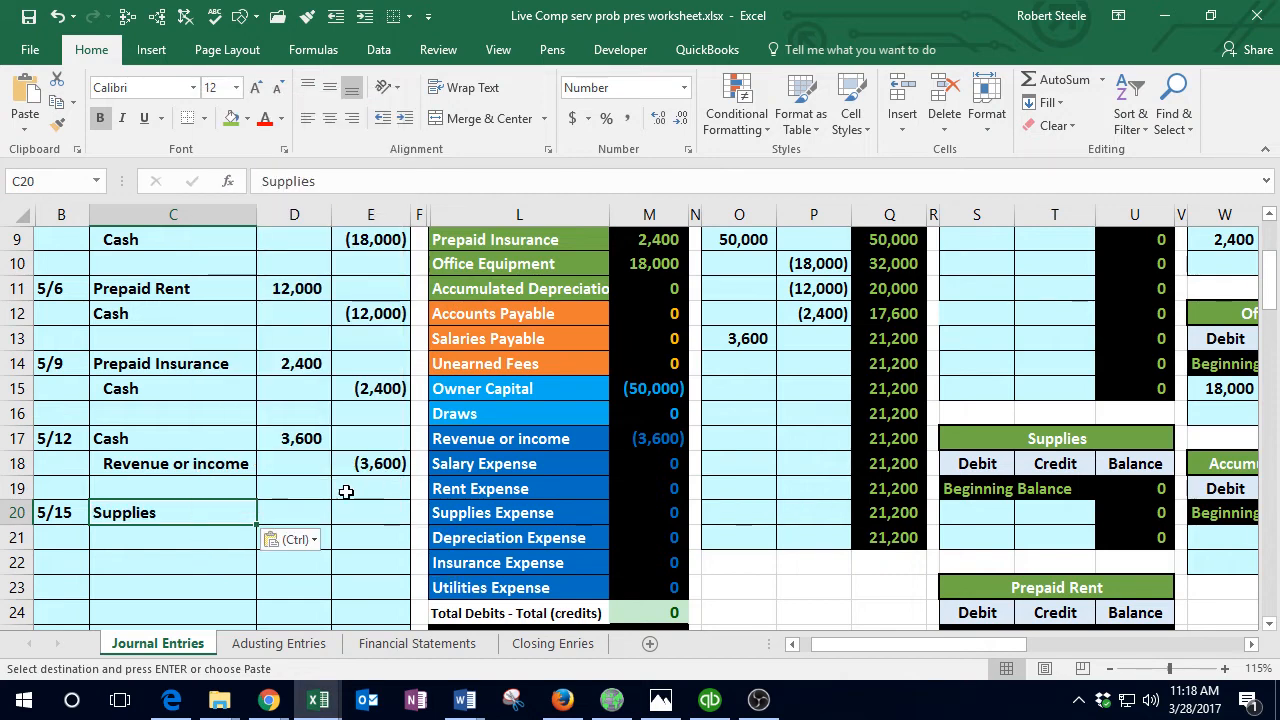
Step: Enter a debit of 1200 in D20 for Supplies and a credit of -1200 in E21
left_click(294, 516)
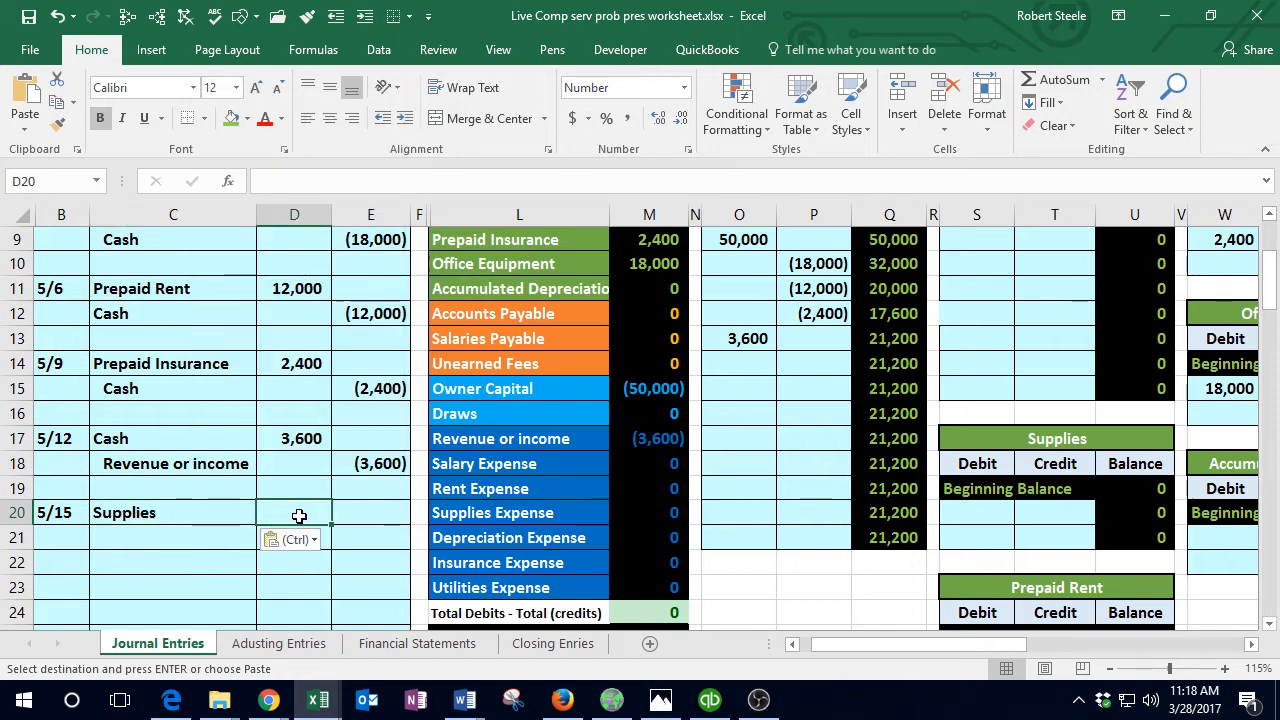
type("1200")
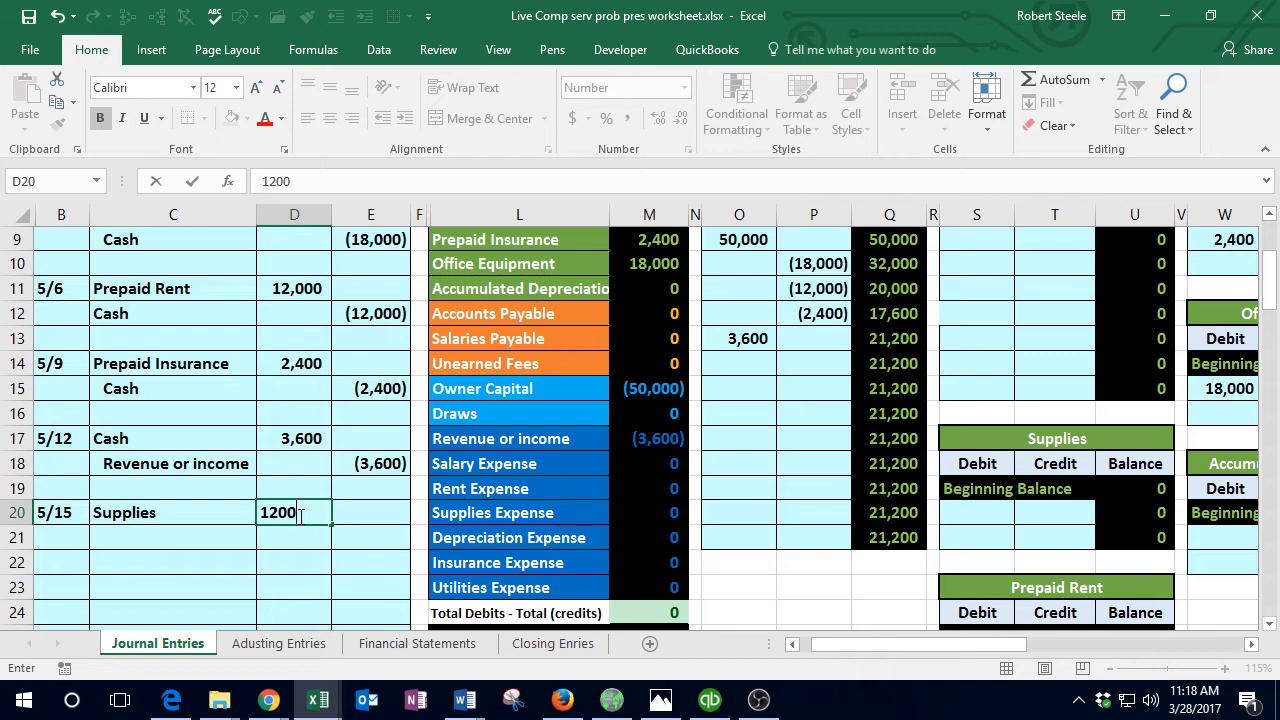
key("Return")
key("Right")
scroll(299, 516, "down", 1)
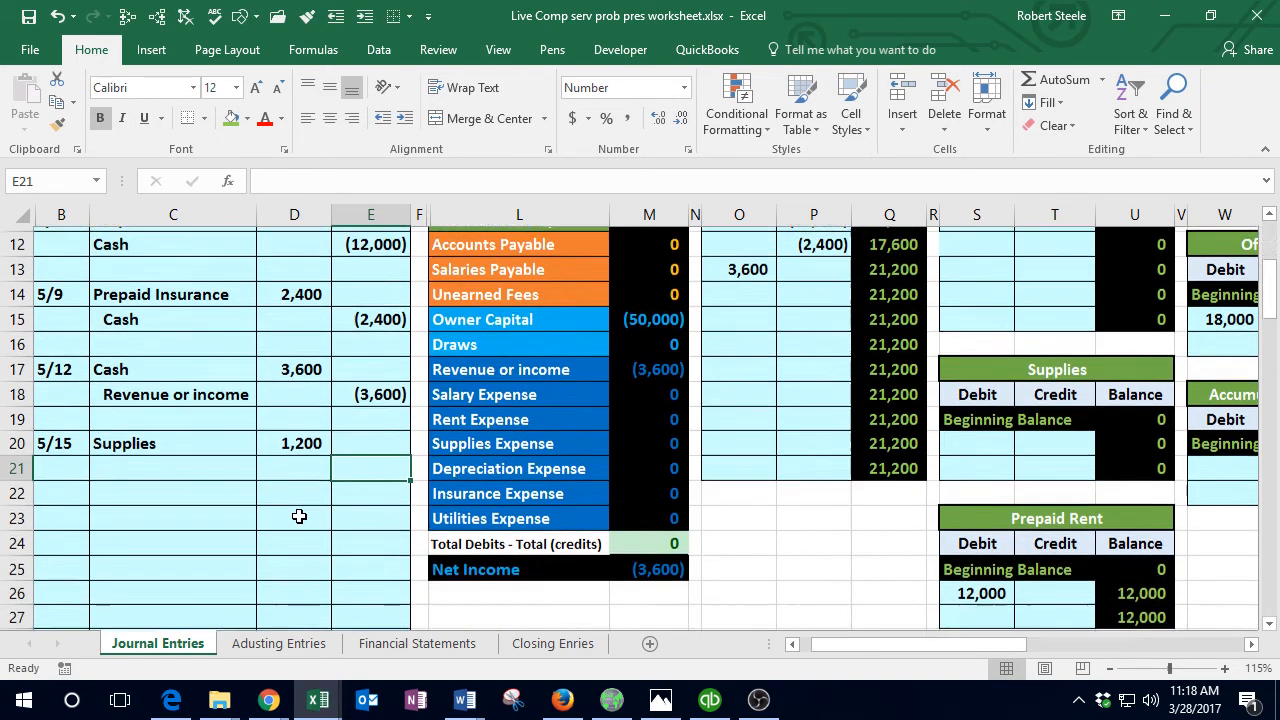
type("-120")
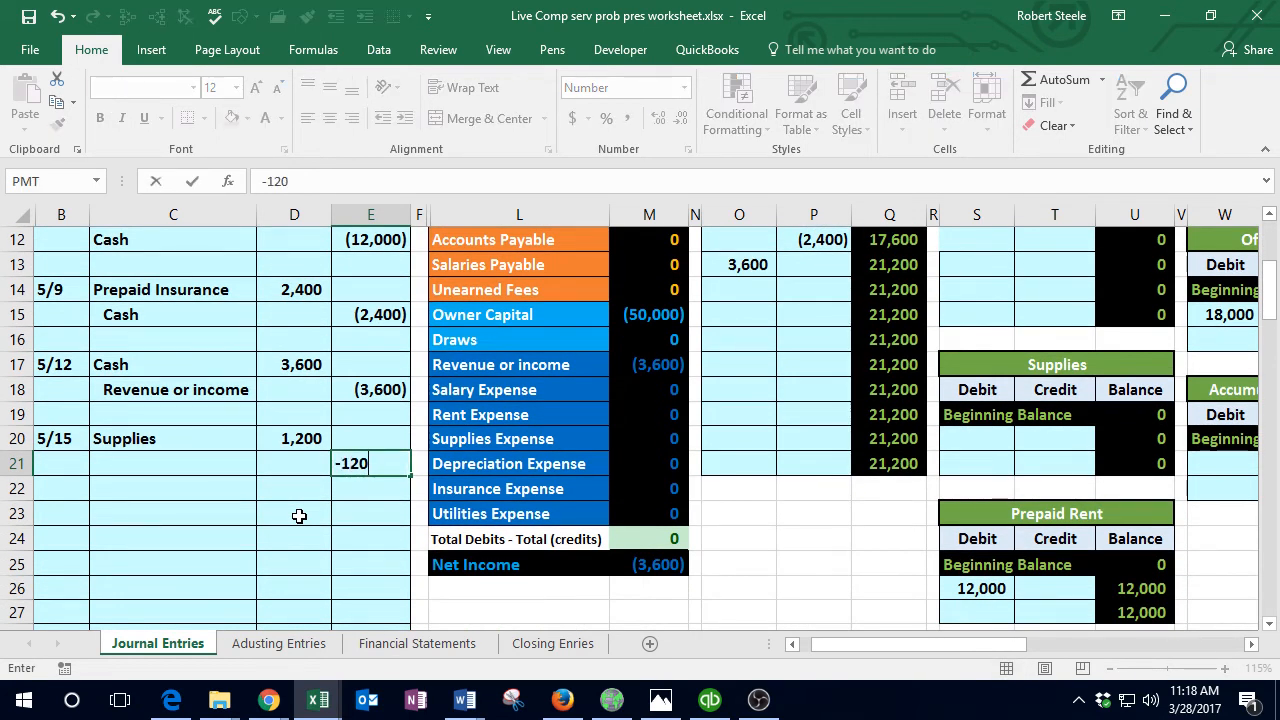
type("0")
key("Return")
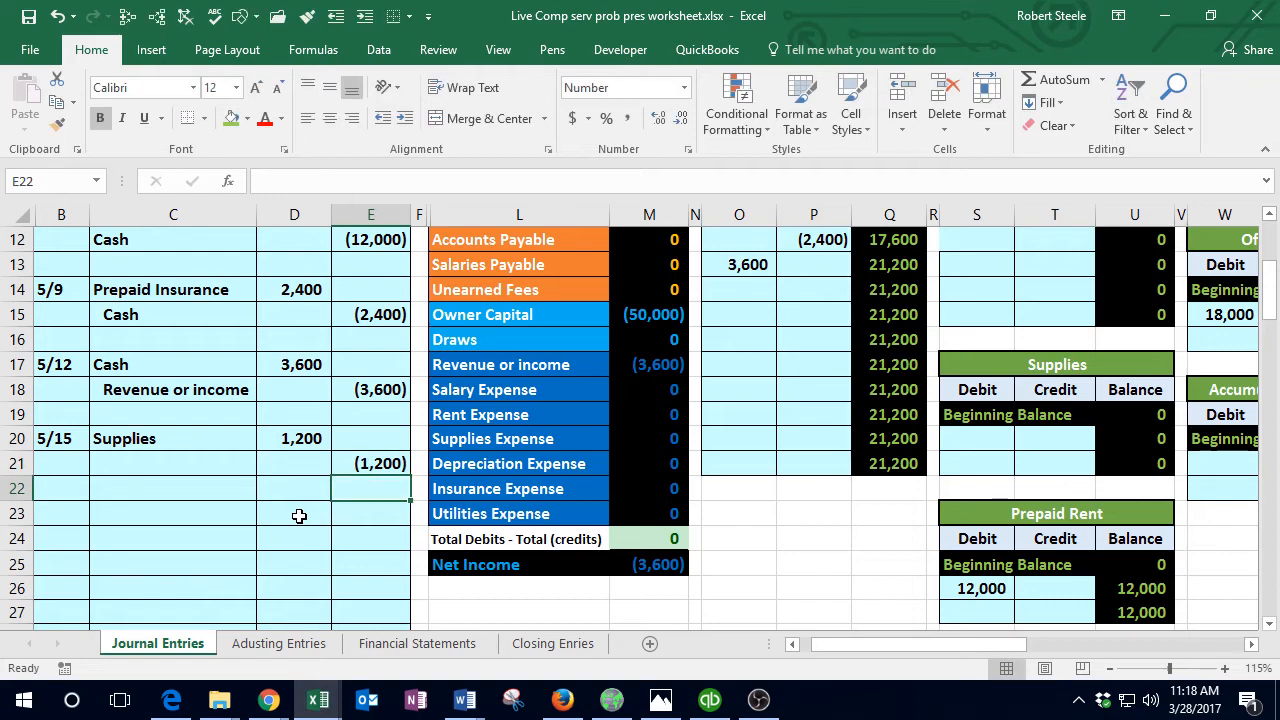
Step: Copy the Accounts Payable account name from L12, paste it as a value into C21 and indent it
scroll(299, 516, "up", 3)
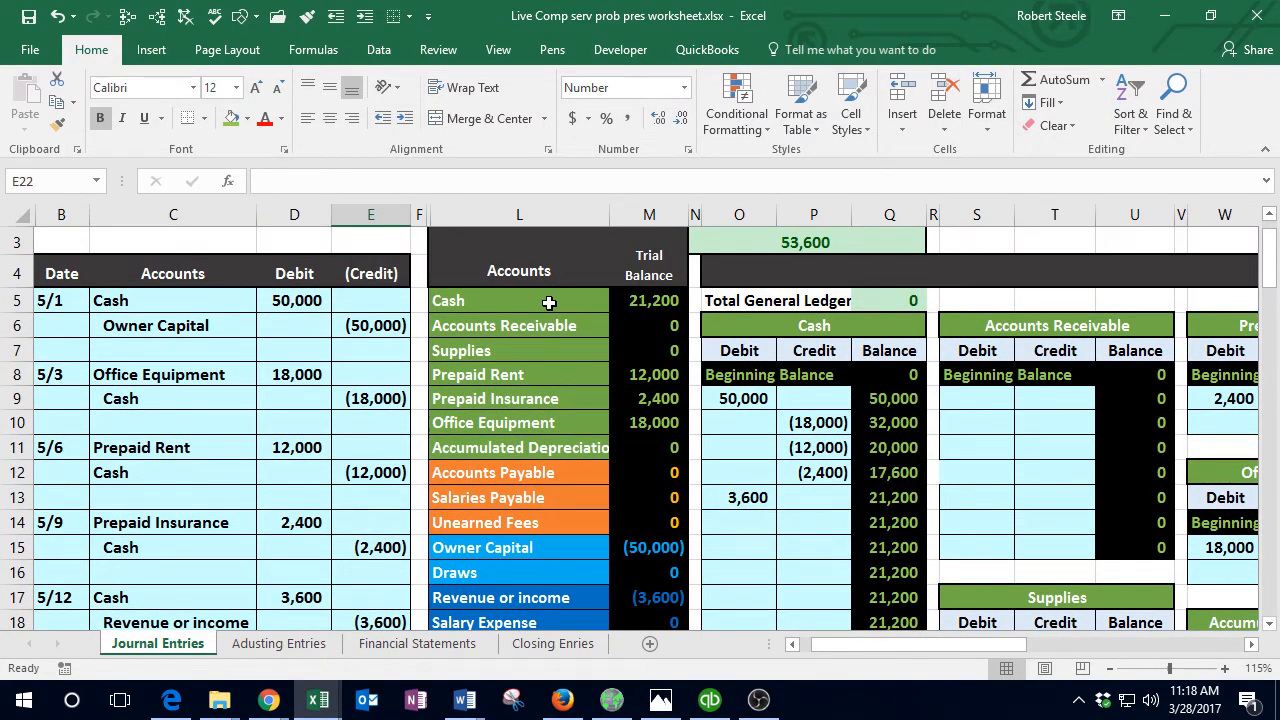
left_click(563, 472)
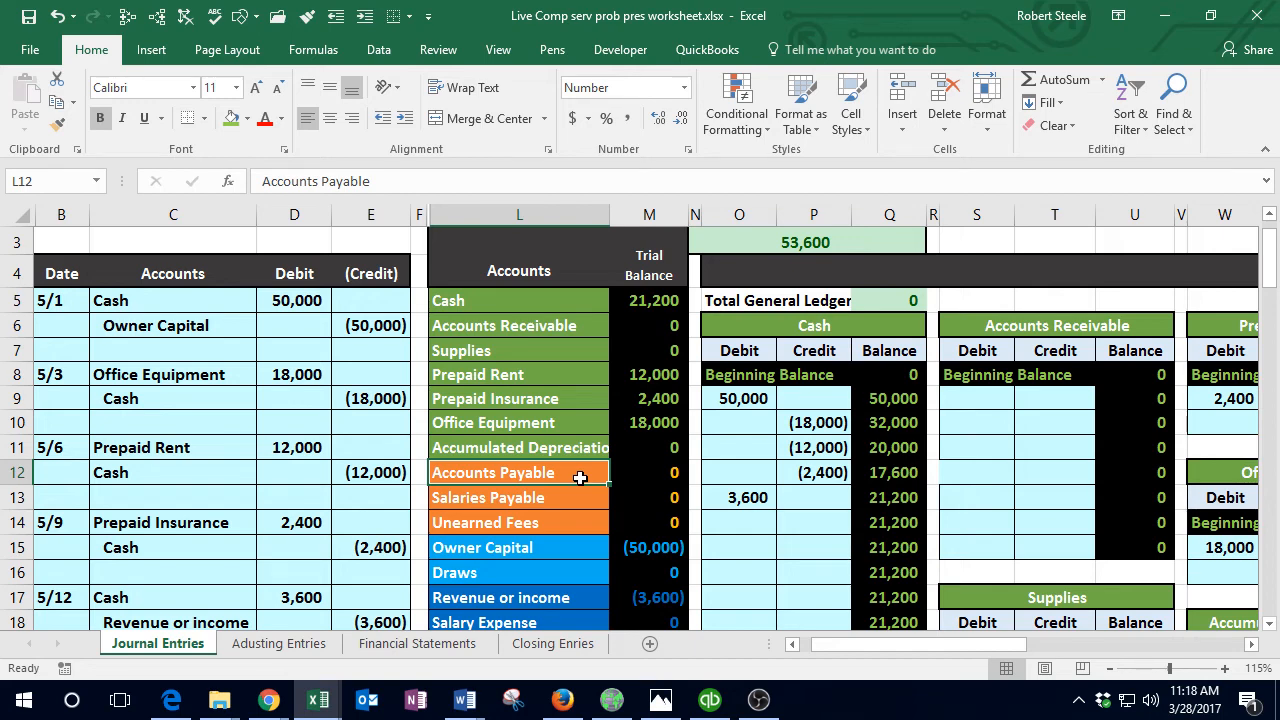
key("ctrl+c")
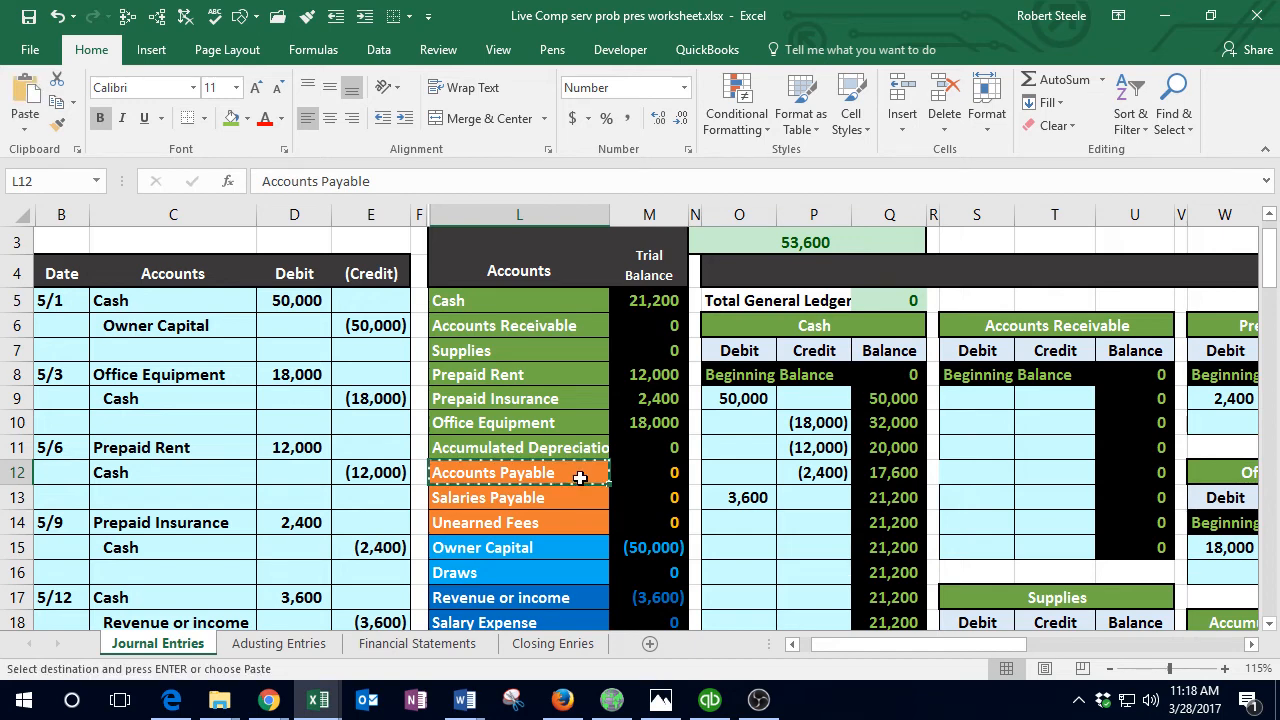
scroll(580, 477, "down", 3)
right_click(177, 470)
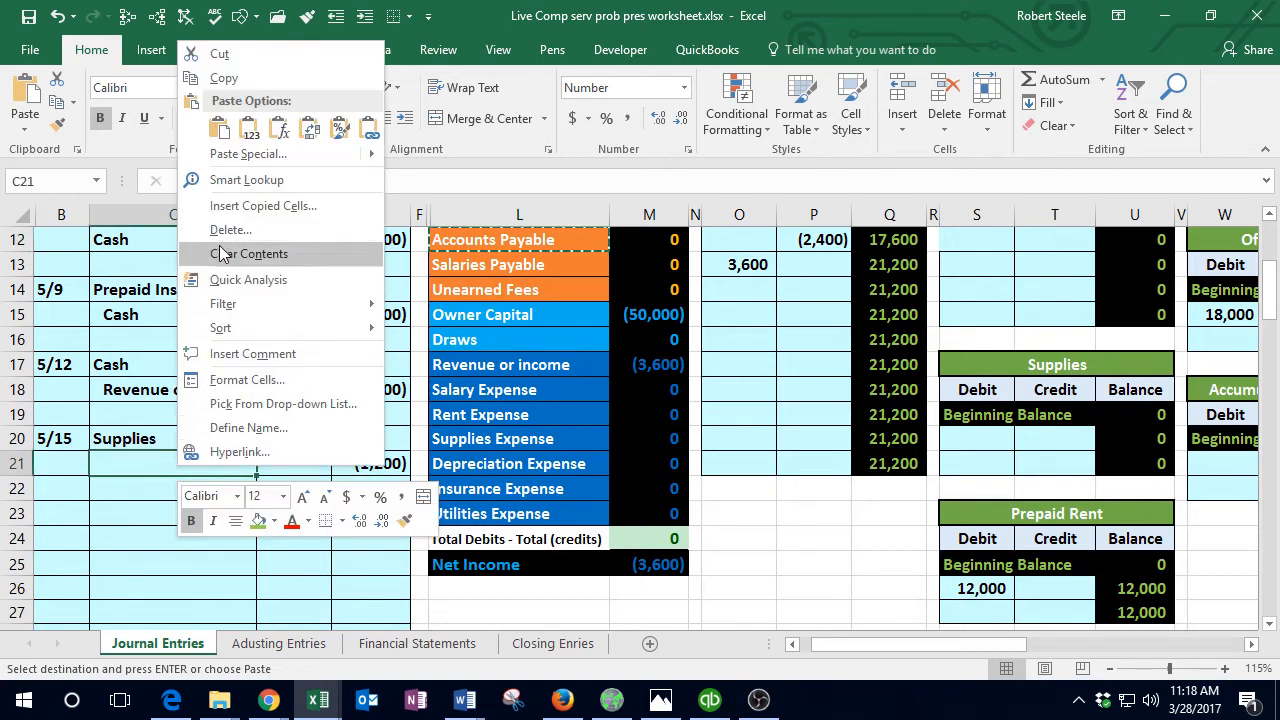
left_click(249, 127)
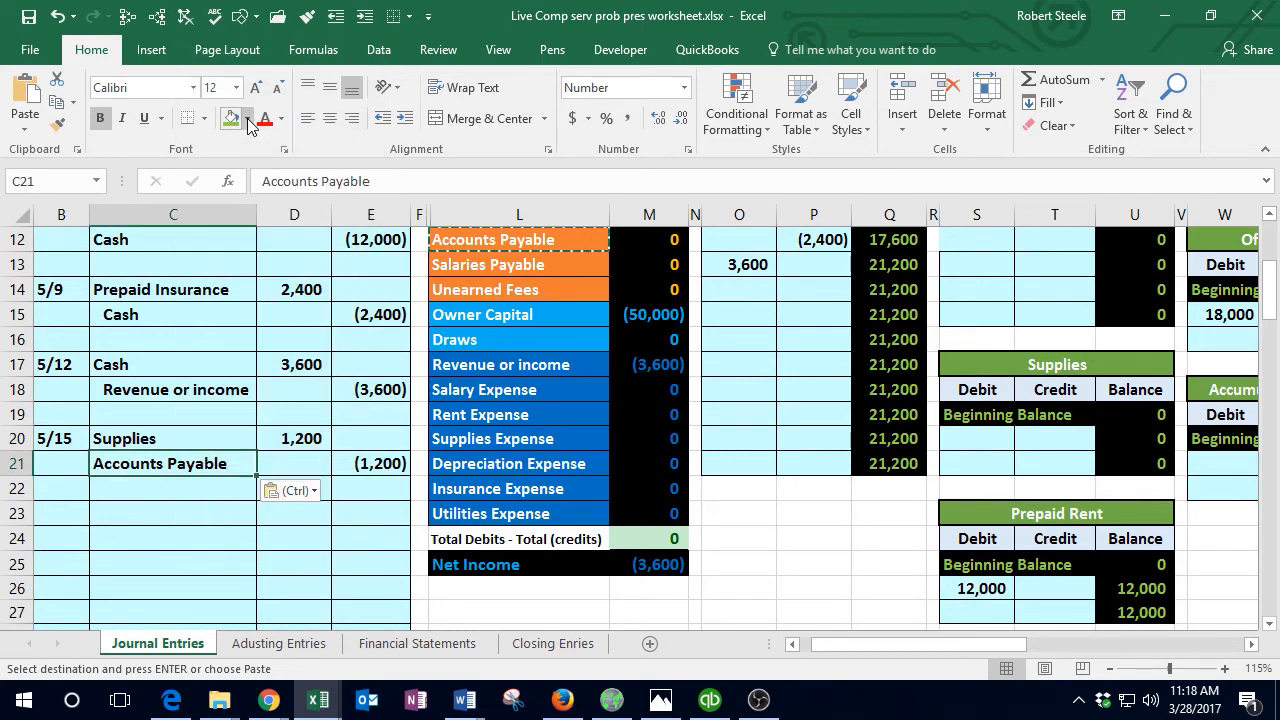
left_click(169, 514)
left_click(163, 467)
left_click(406, 119)
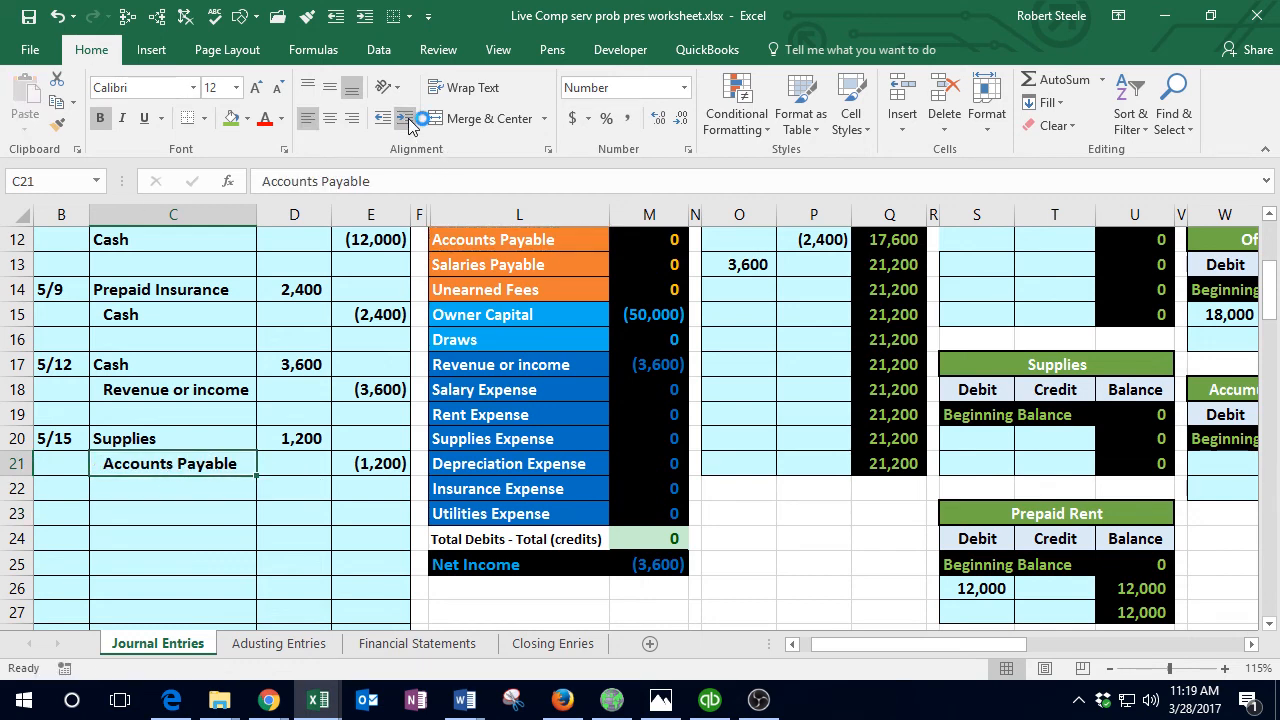
Step: Post the 5/15 Supplies debit by linking S20 in the Supplies ledger to D20, and check the trial balance difference in M24
left_click(318, 439)
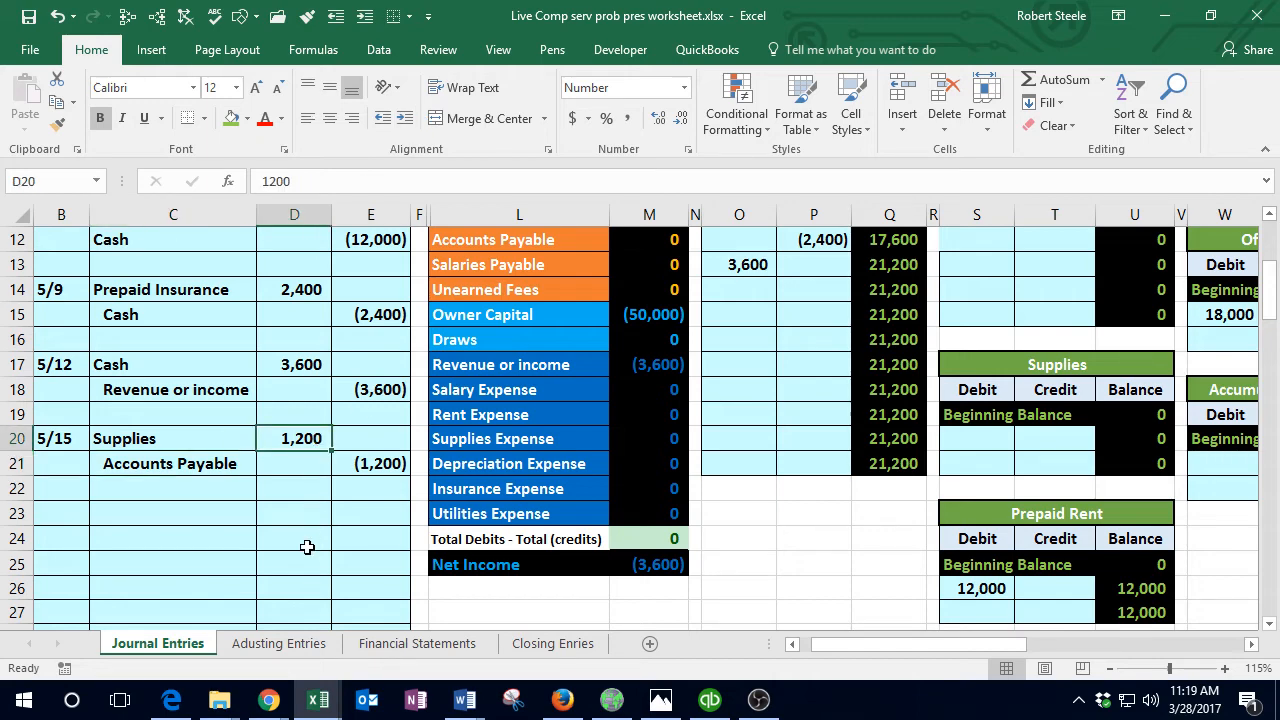
scroll(307, 547, "up", 3)
left_click(484, 306)
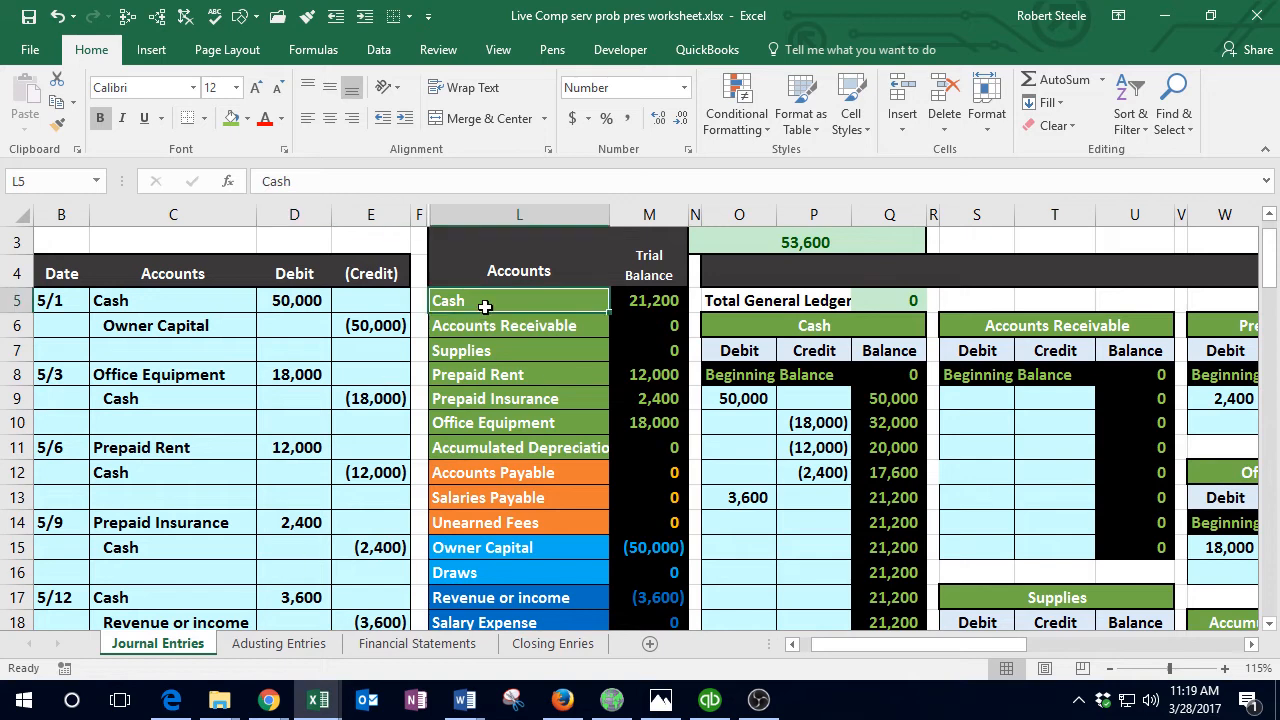
left_click_drag(484, 306, 480, 351)
left_click(726, 480)
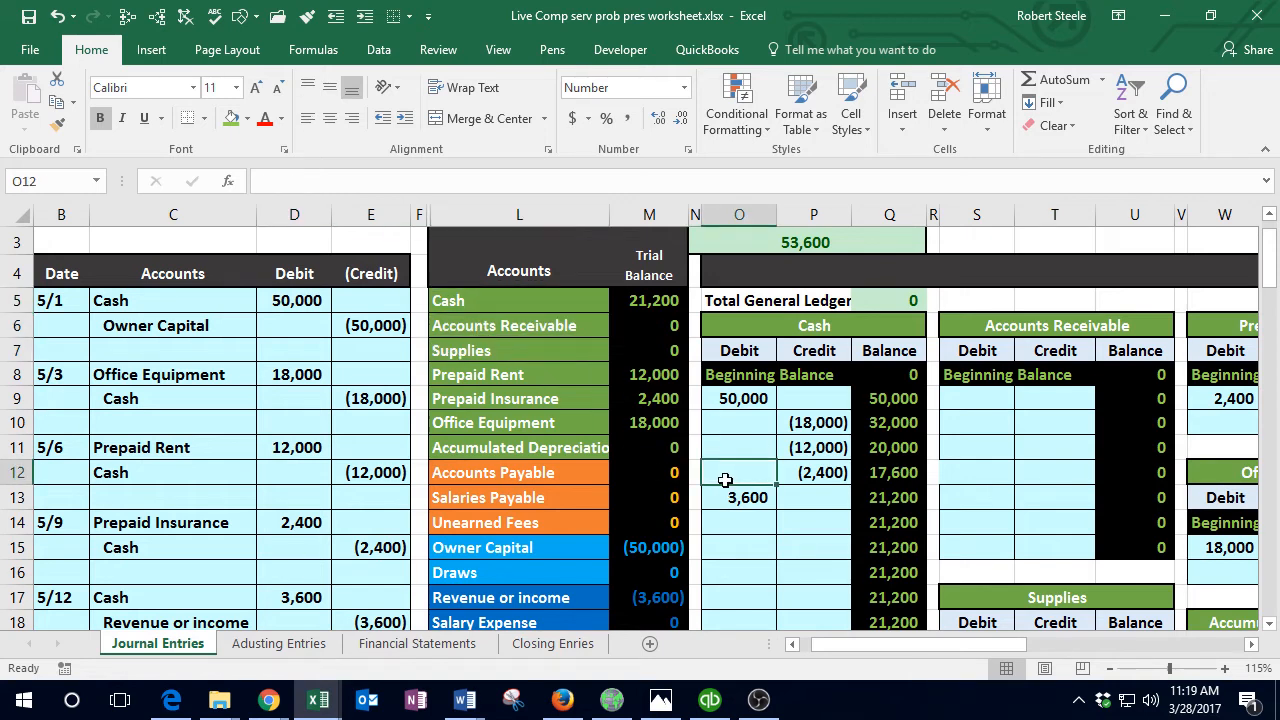
key("Right")
key("Right")
key("Right")
key("Right")
key("Right")
key("Right")
key("Right")
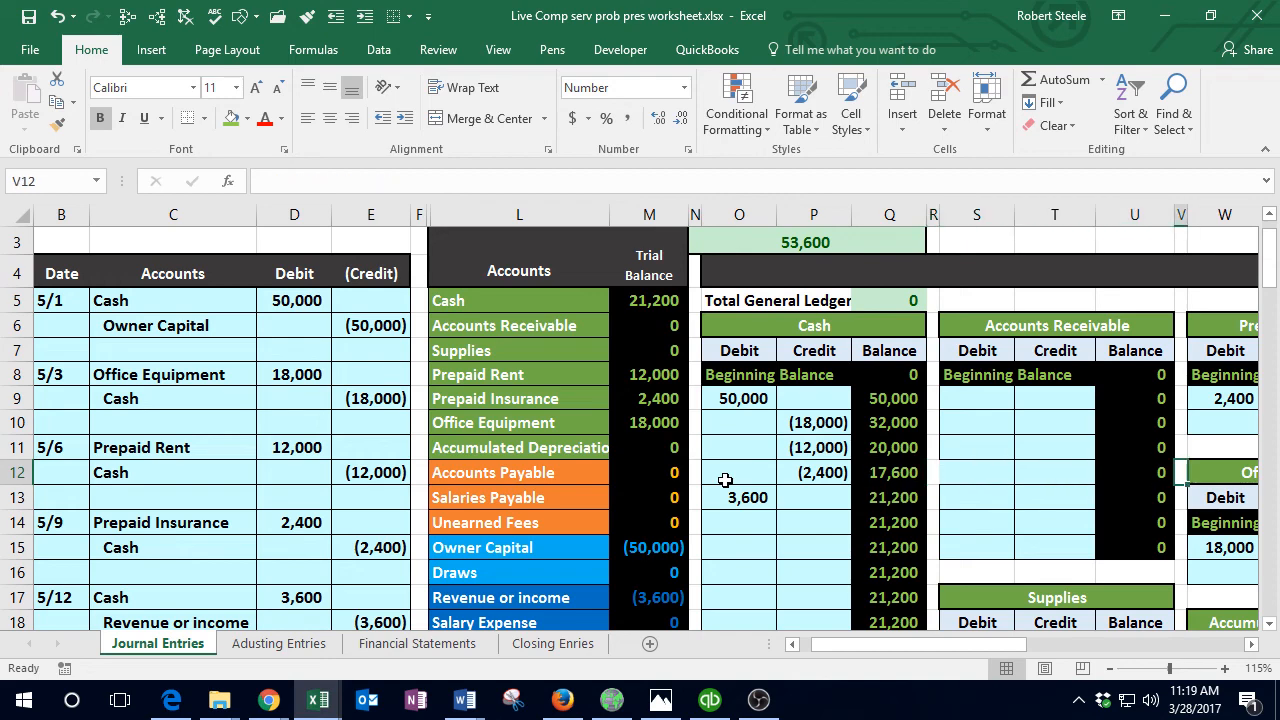
scroll(725, 480, "down", 2)
left_click(969, 505)
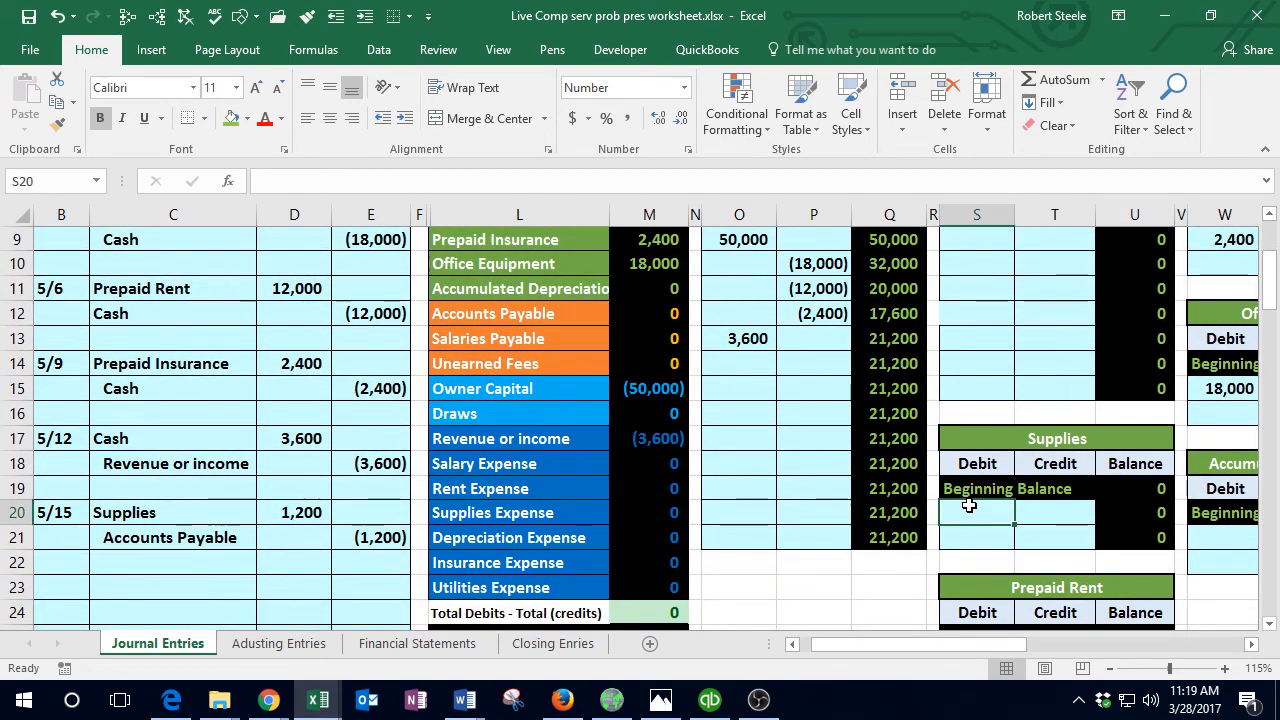
scroll(874, 548, "down", 1)
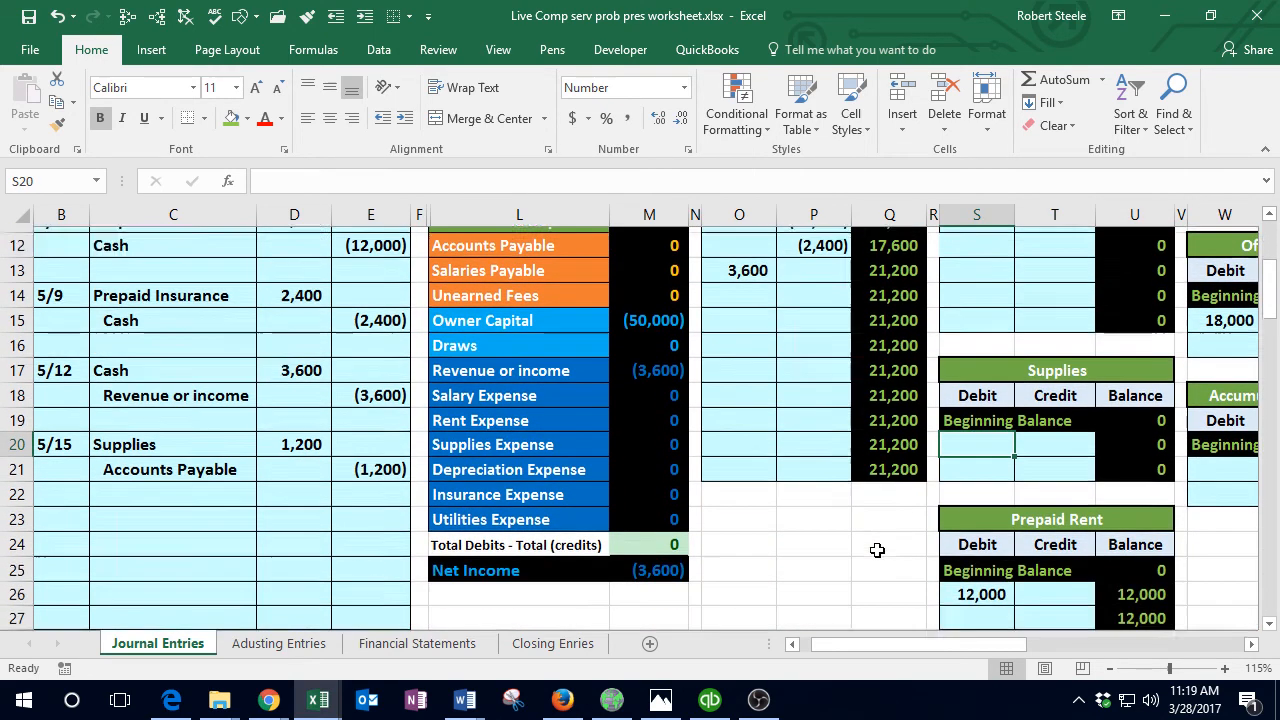
type("=")
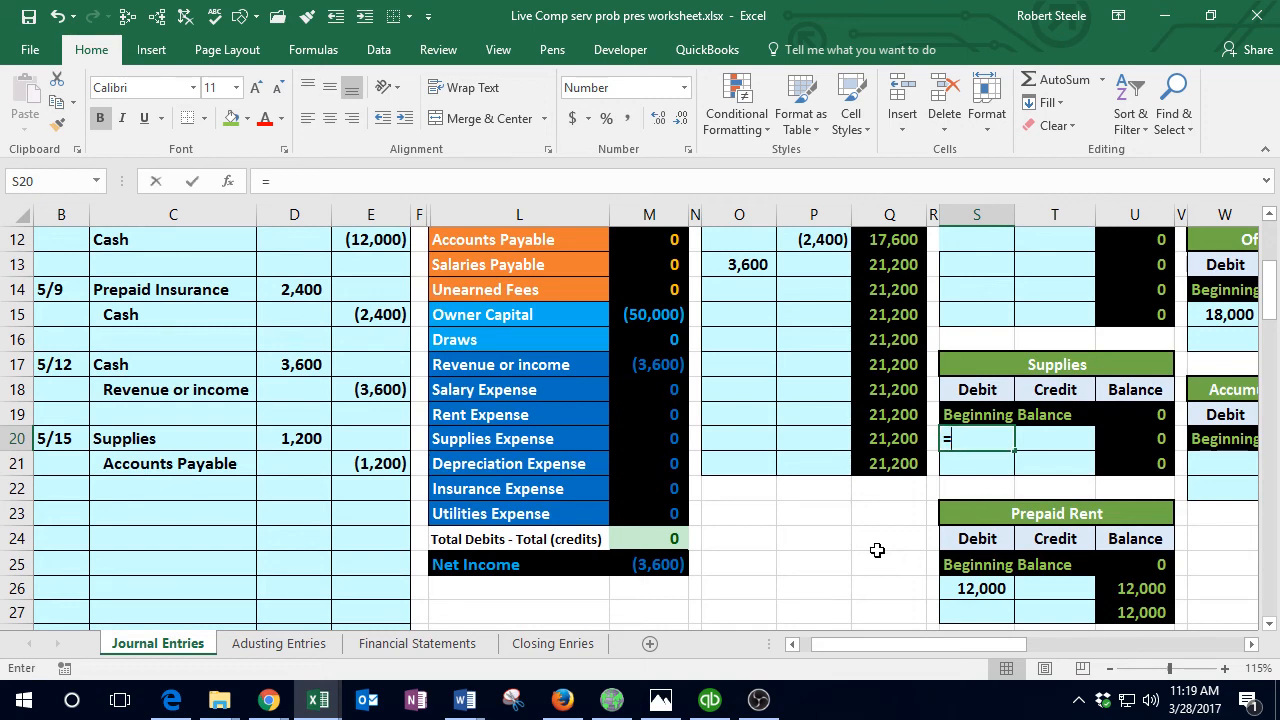
left_click(314, 440)
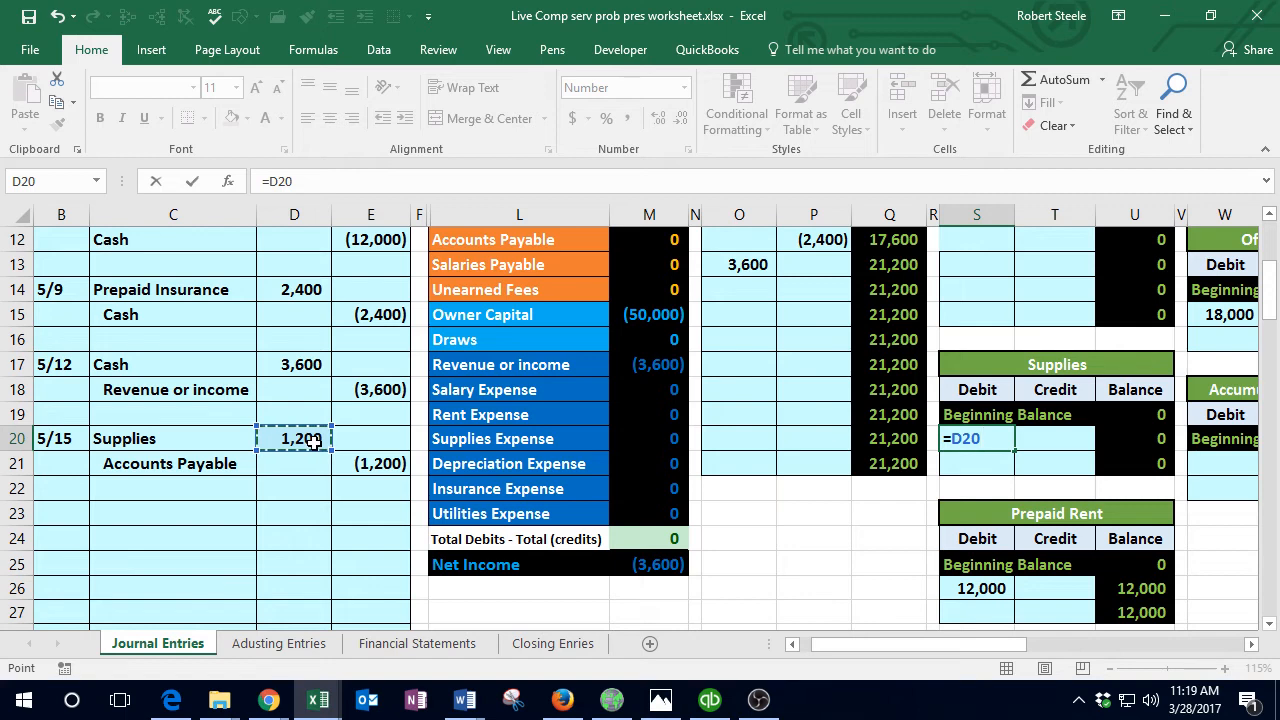
key("Return")
left_click(658, 540)
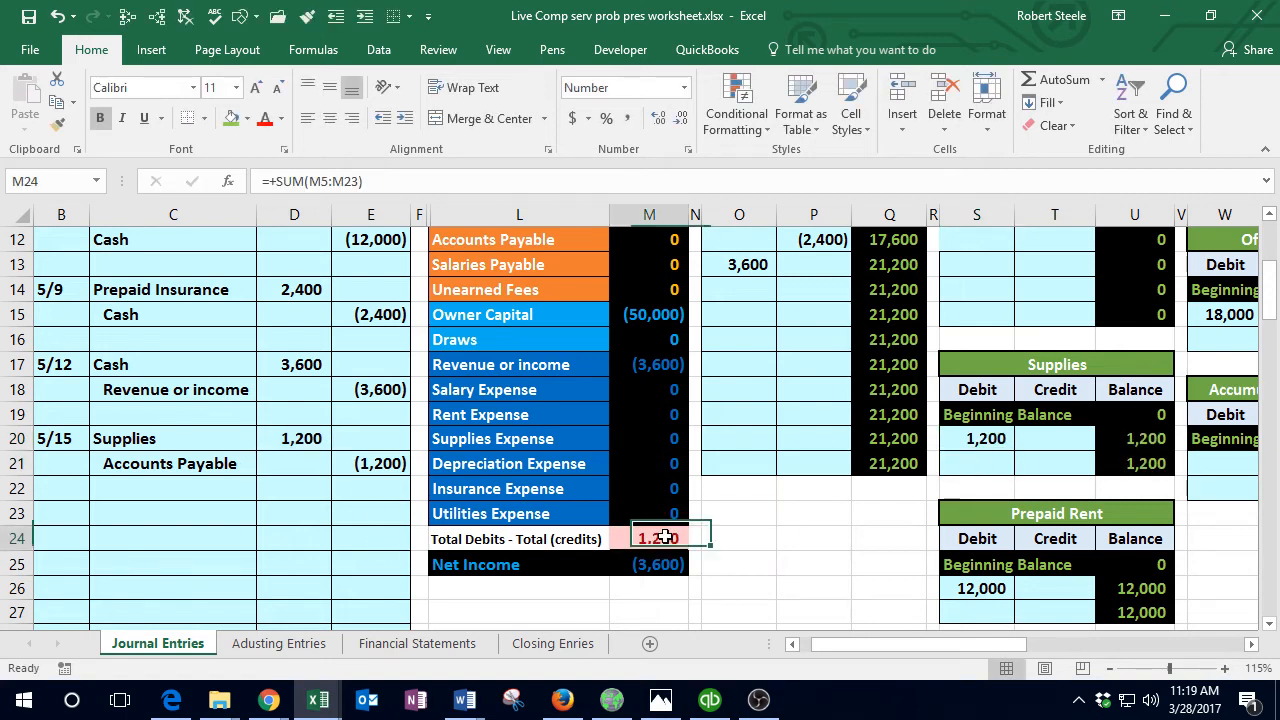
Step: Post the 5/15 Accounts Payable credit by linking AB9 in the Accounts Payable ledger to E21
left_click(385, 463)
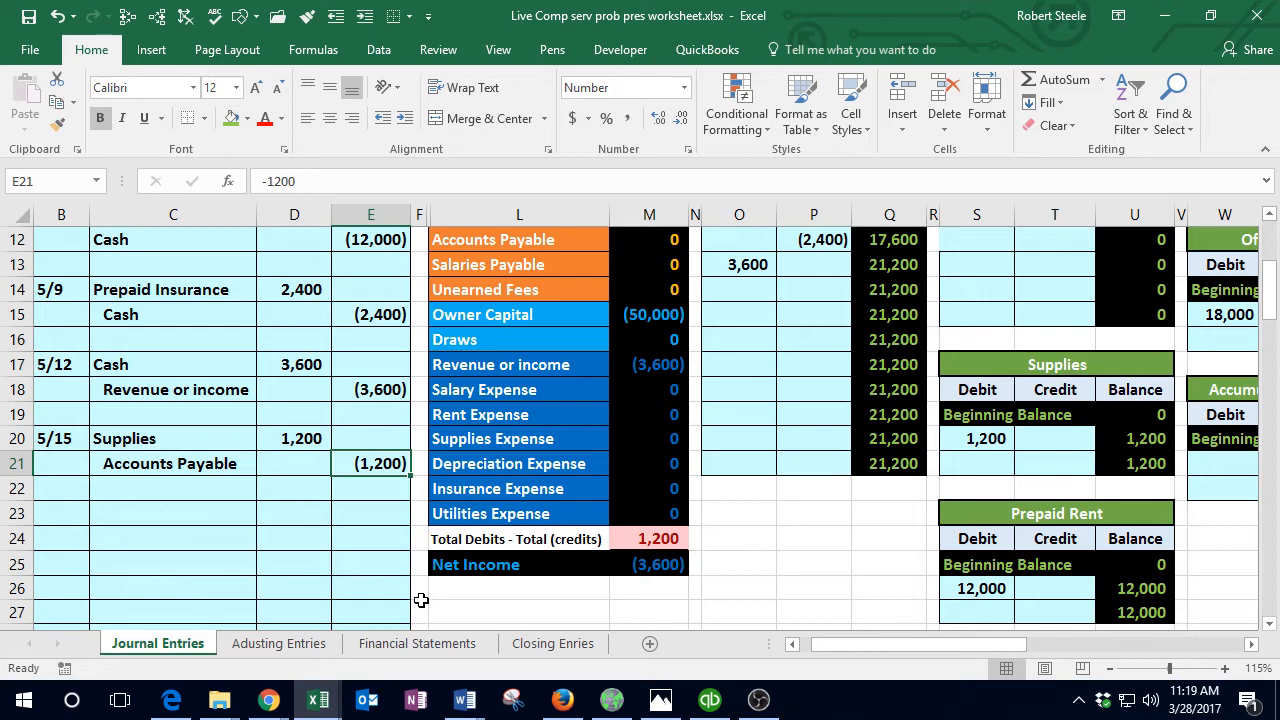
scroll(421, 599, "up", 3)
left_click(522, 465)
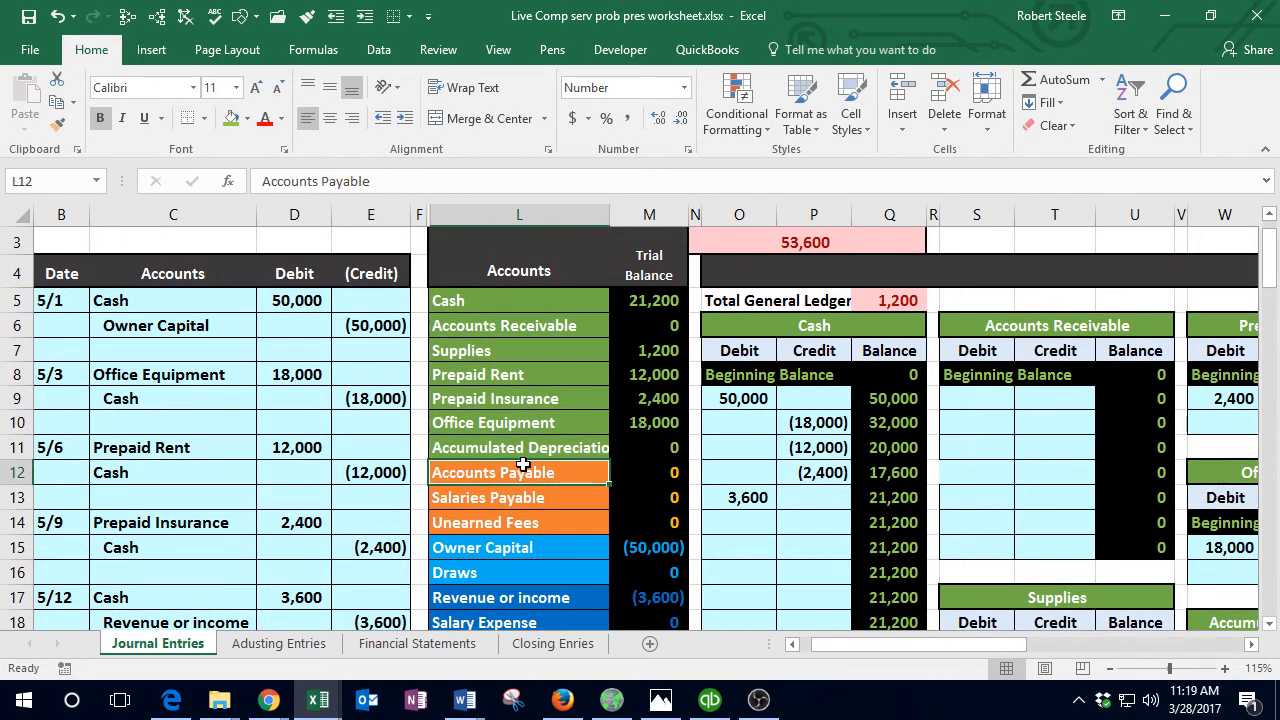
key("Right")
key("Right")
key("Right")
key("Right")
key("Right")
key("Right")
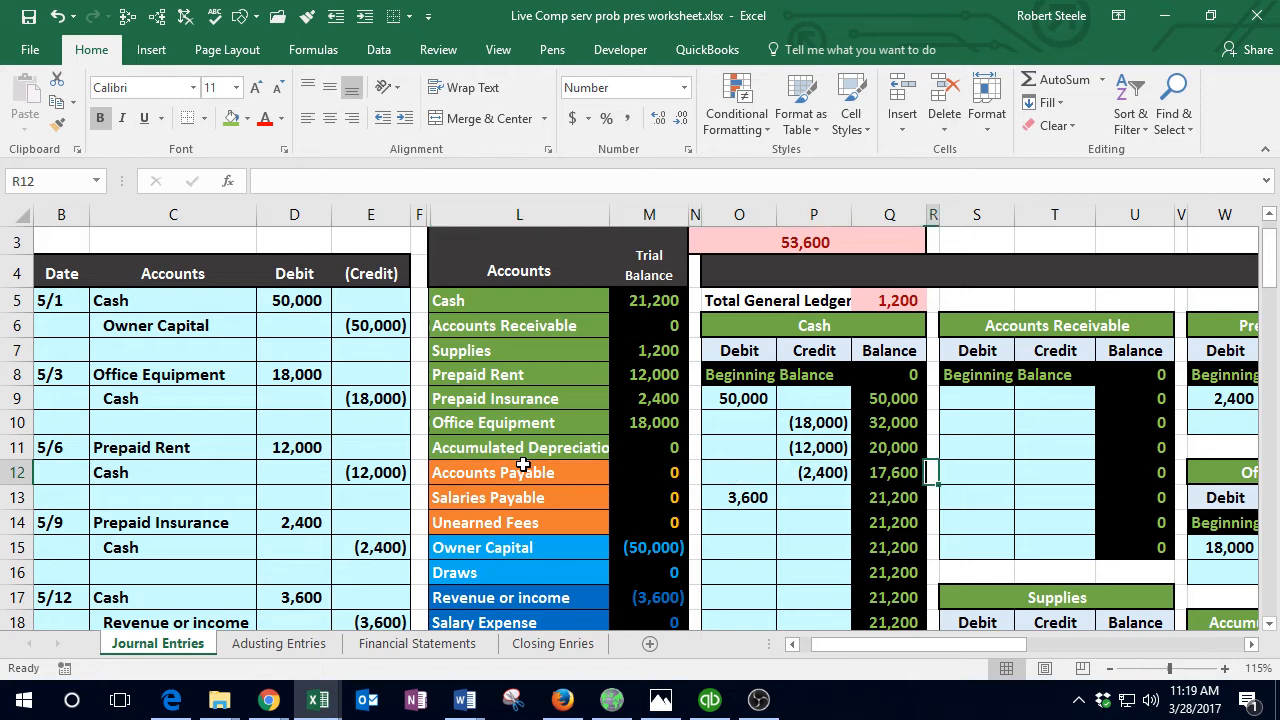
key("Right")
key("Right")
key("Right")
key("Right")
key("Right")
key("Right")
key("Right")
key("Right")
key("Right")
key("Right")
key("Right")
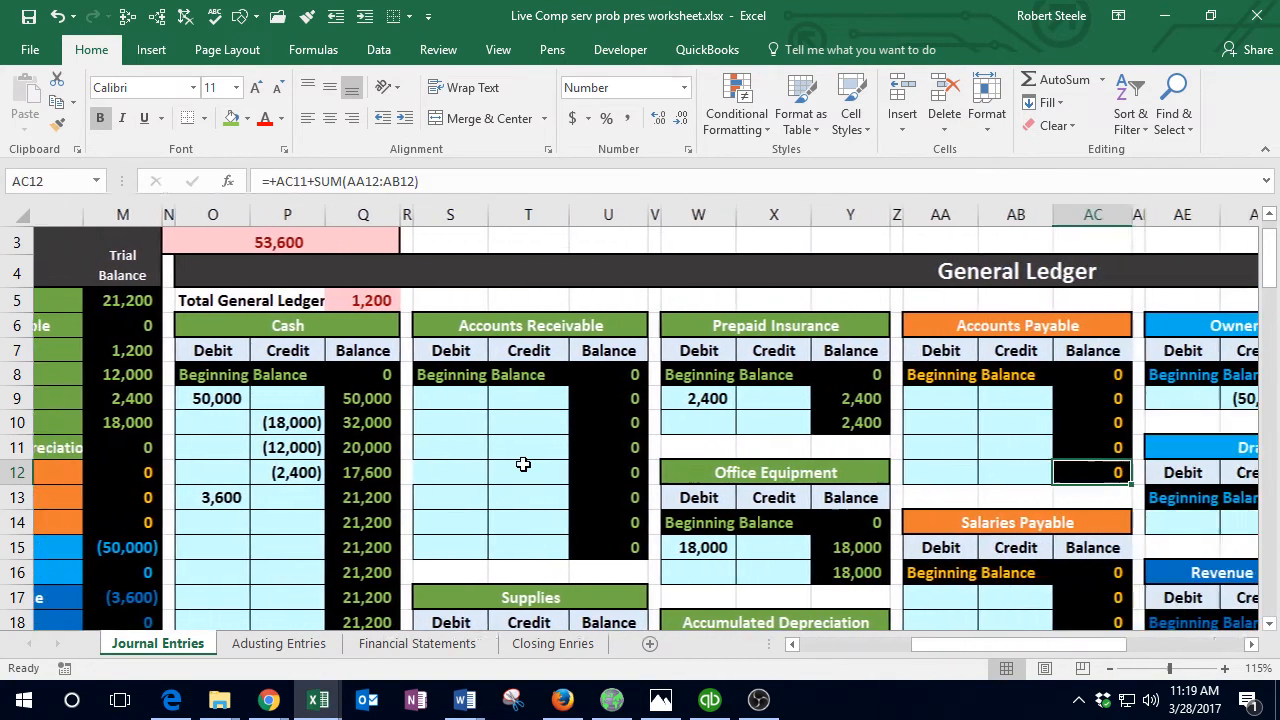
key("Right")
key("Right")
left_click(966, 398)
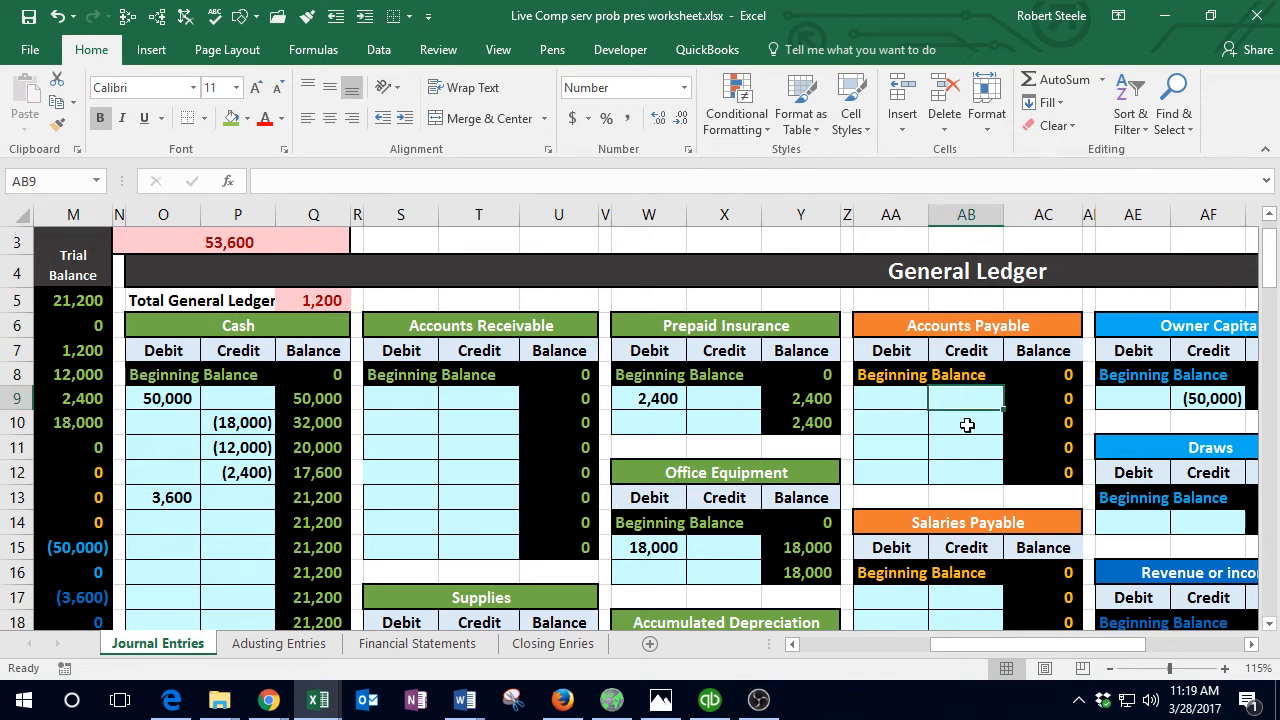
type("=")
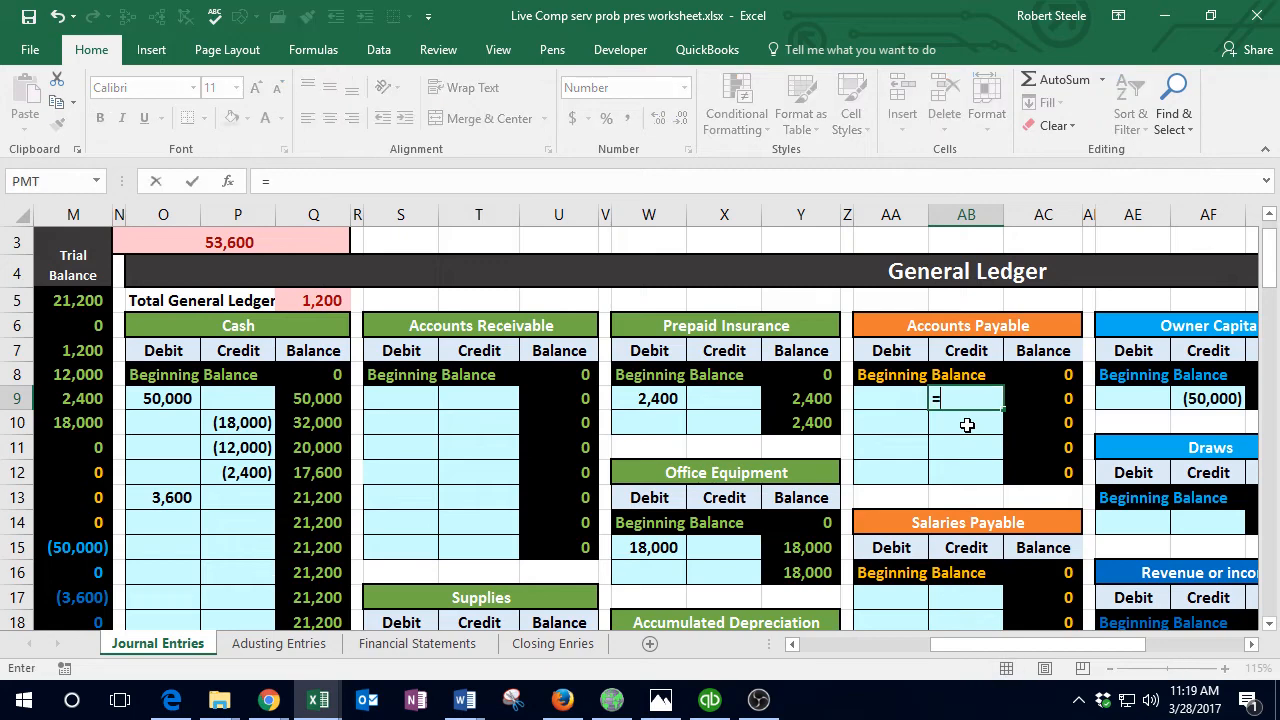
left_click_drag(977, 640, 795, 652)
scroll(378, 463, "down", 3)
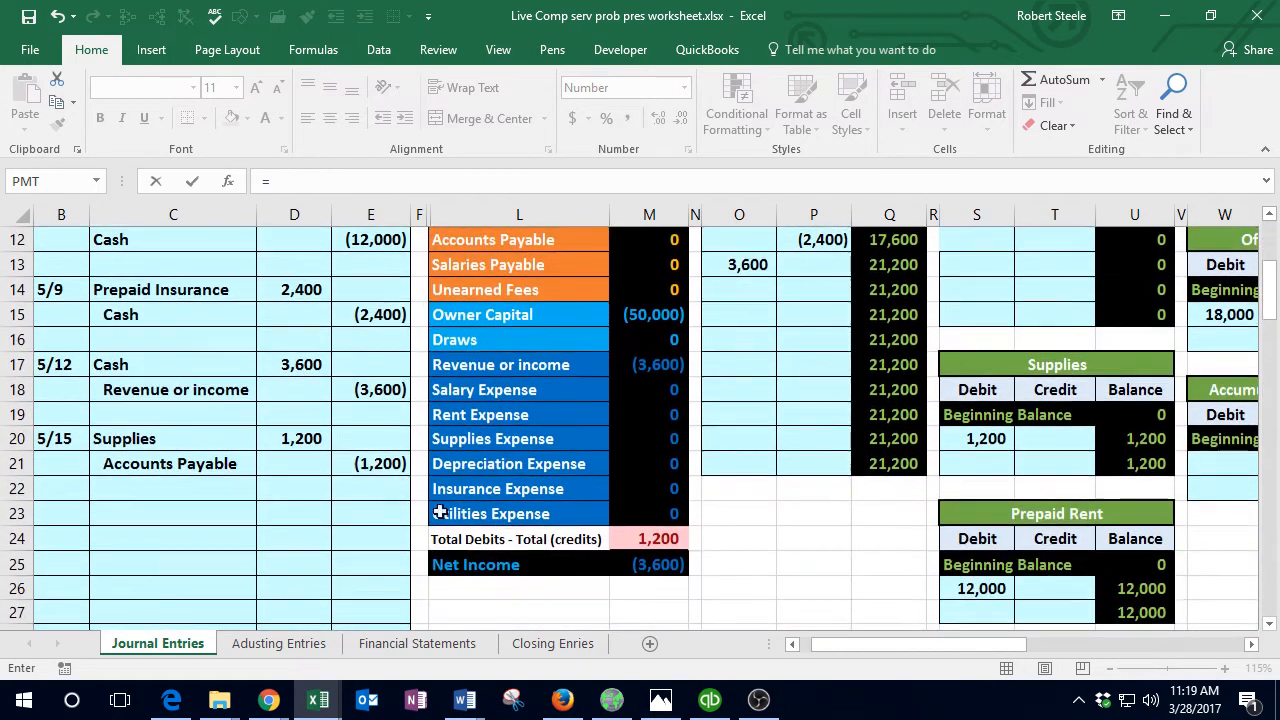
left_click(378, 463)
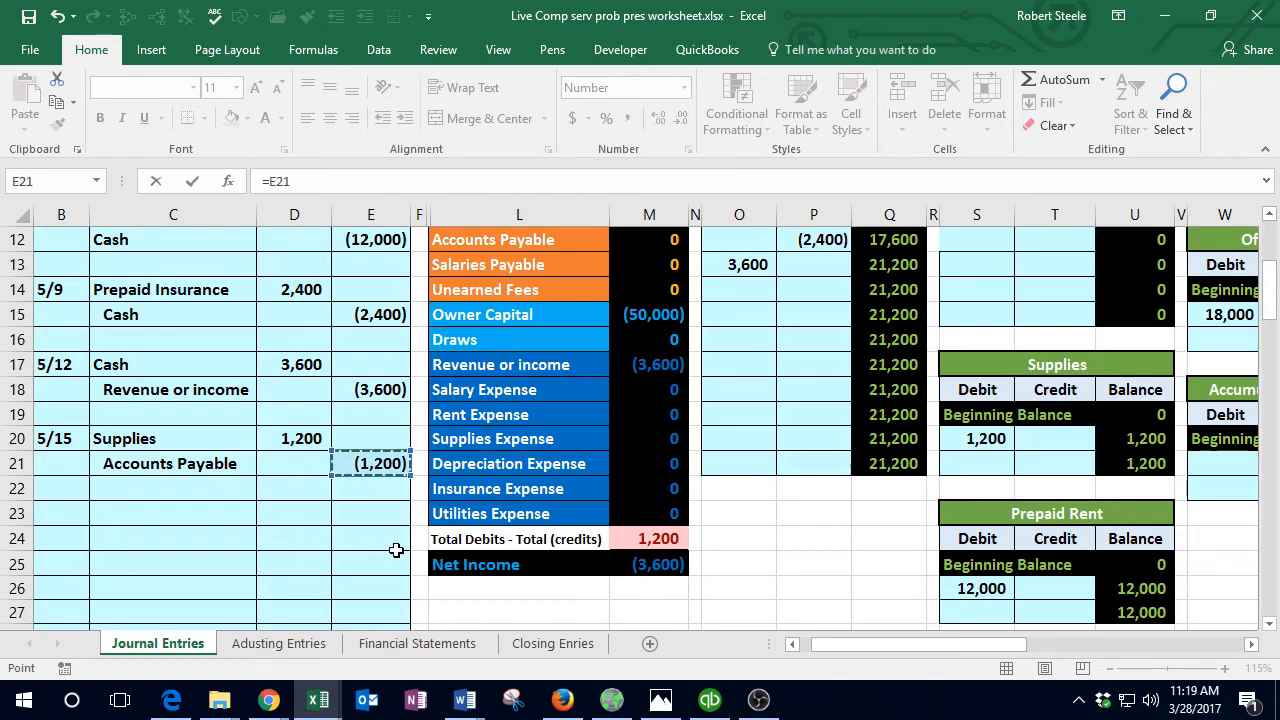
key("Return")
Step: Review the Accounts Payable ledger balance, its trial balance amount in M12 and the debit-credit total
scroll(394, 549, "up", 2)
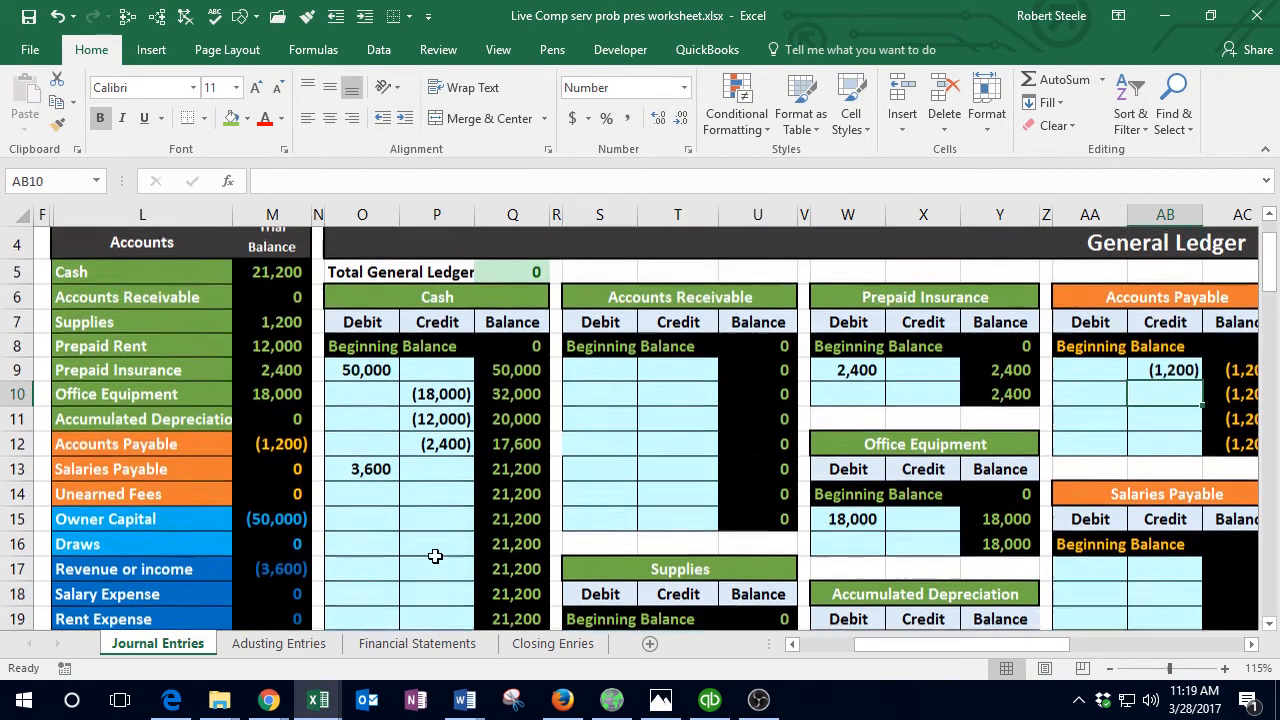
left_click(1243, 370)
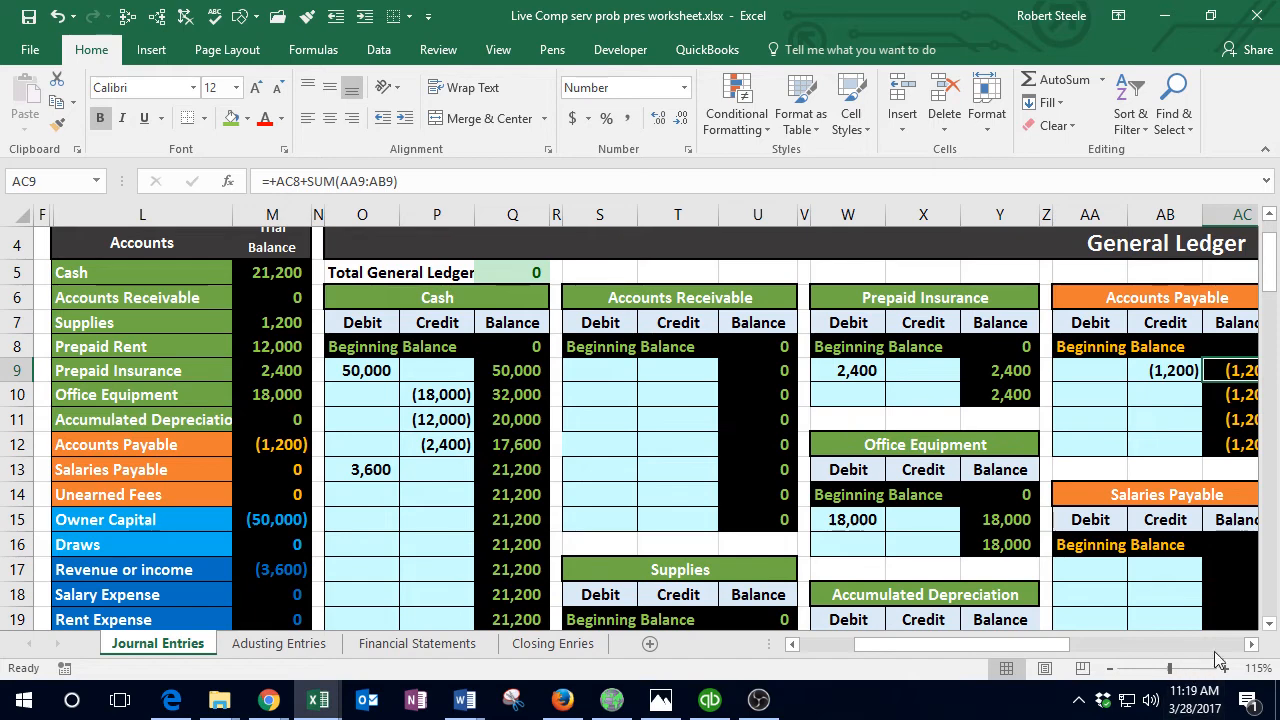
left_click(1250, 645)
left_click(1250, 645)
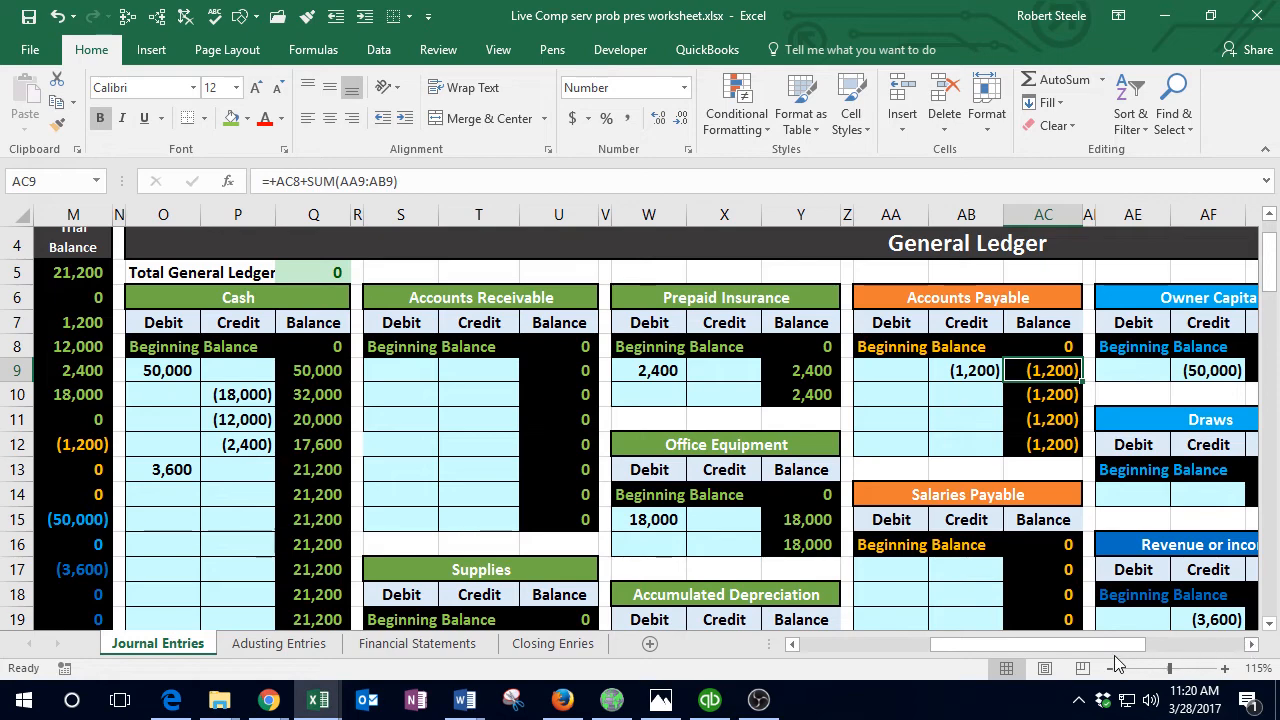
left_click_drag(1118, 646, 950, 652)
left_click(658, 448)
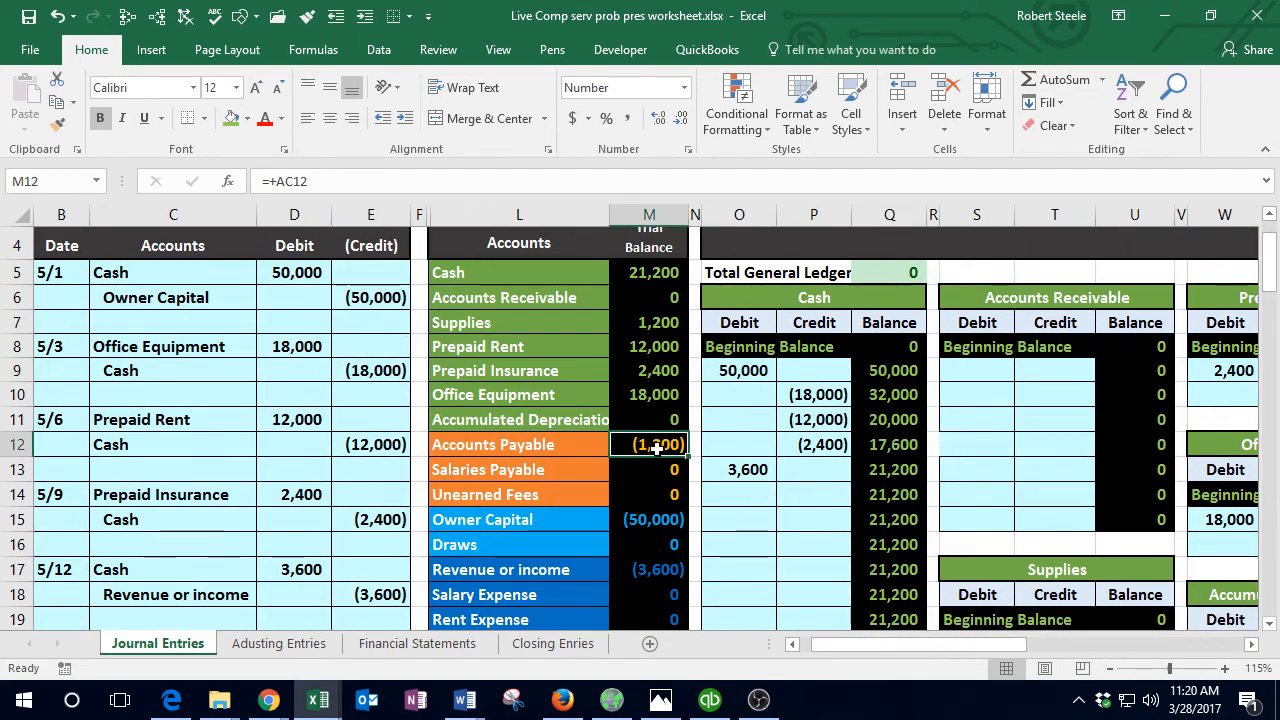
scroll(380, 545, "down", 2)
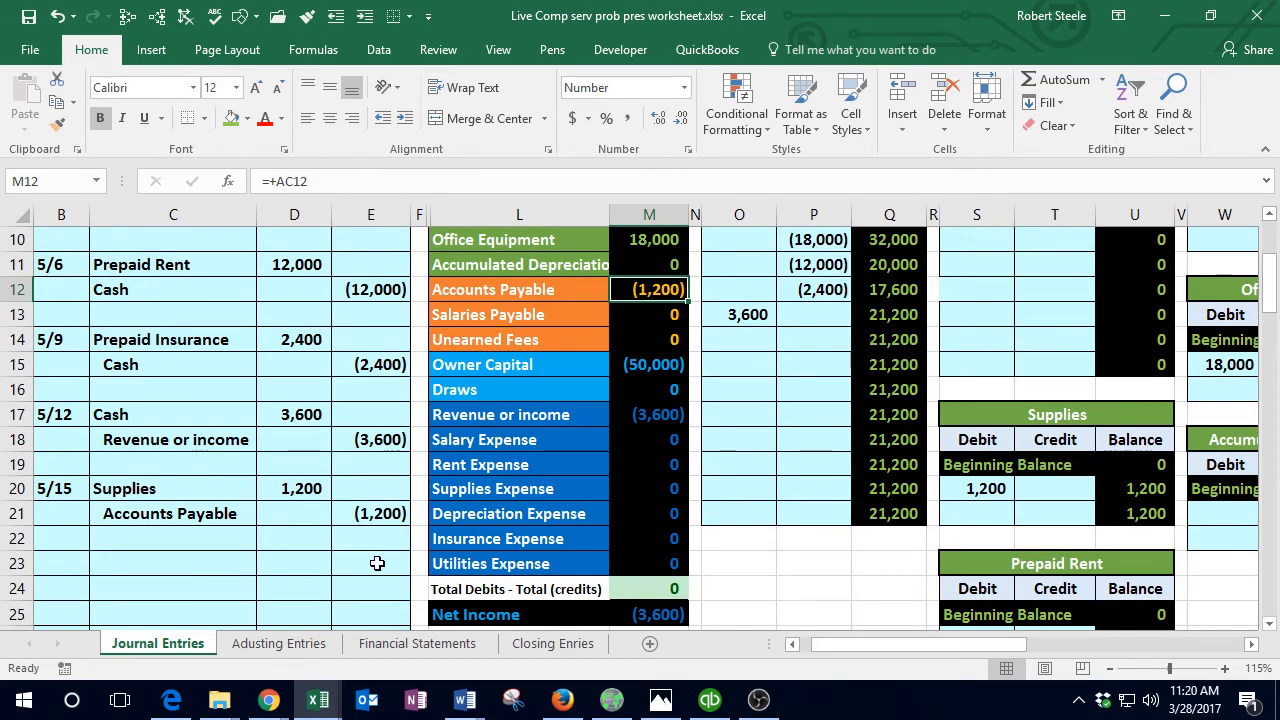
Step: Switch to QuickBooks, view the Cash - Checking register and open a blank vendor bill form
left_click(709, 700)
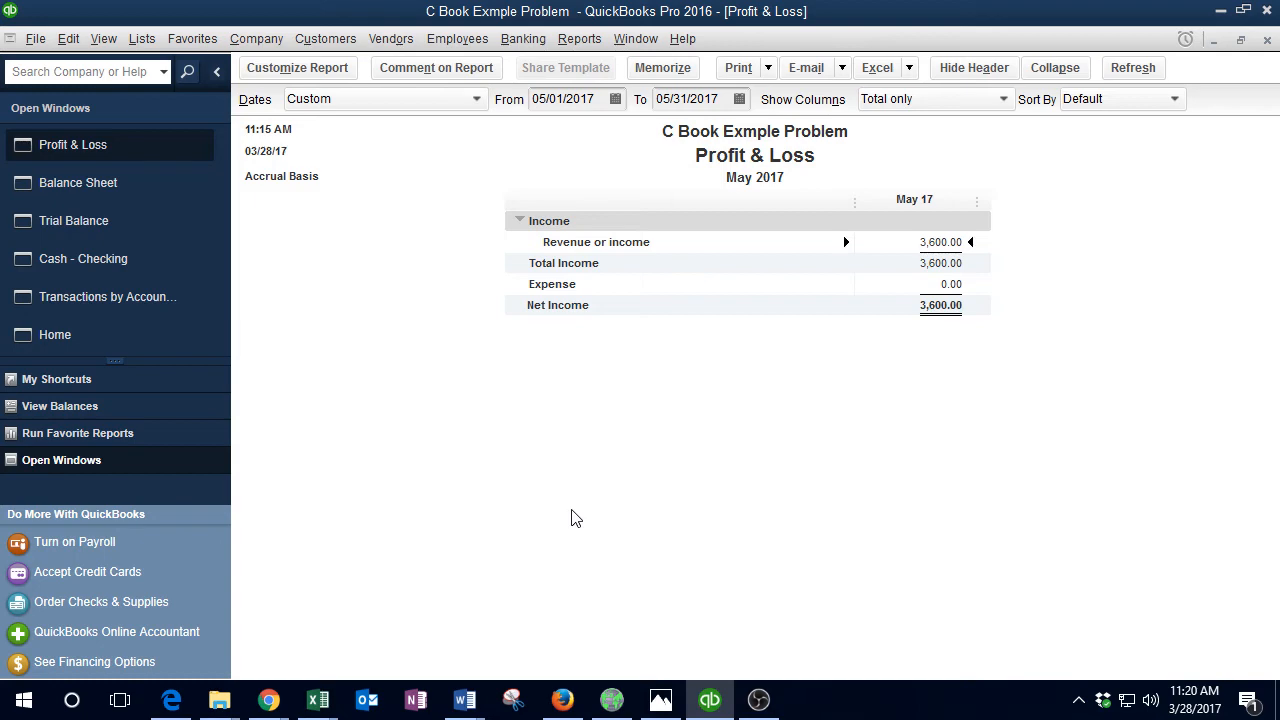
left_click(88, 261)
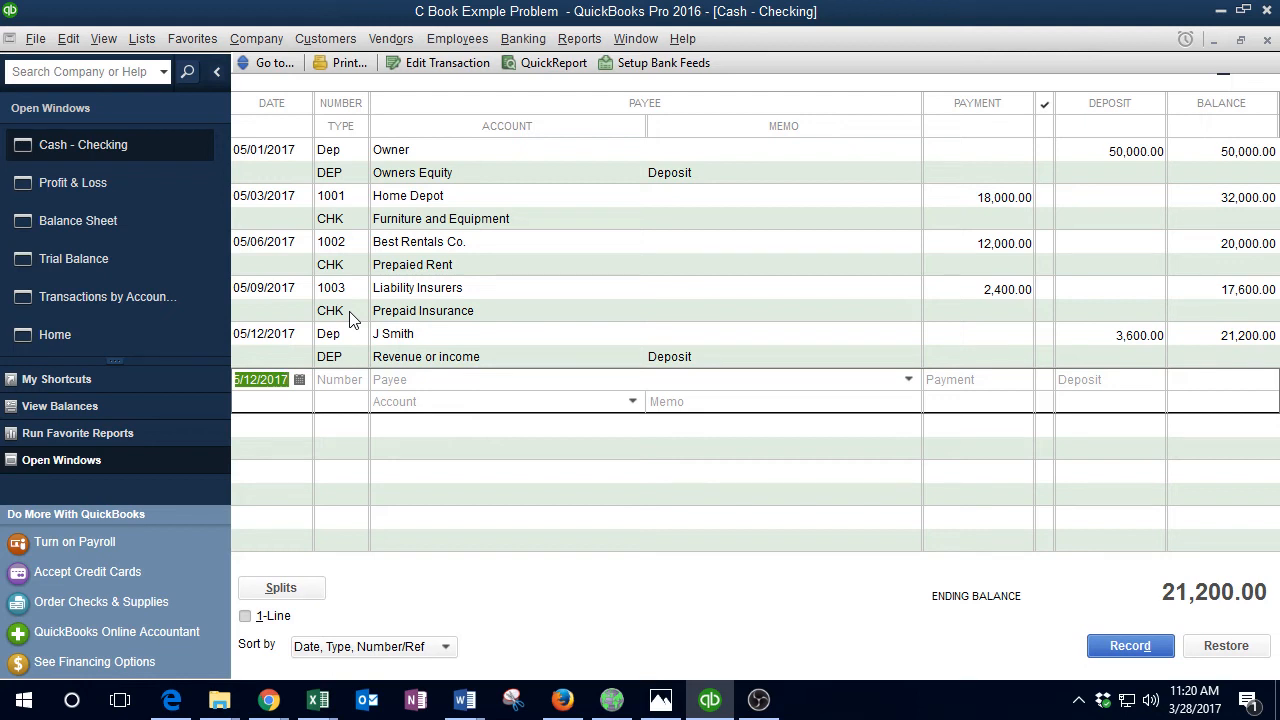
left_click(399, 43)
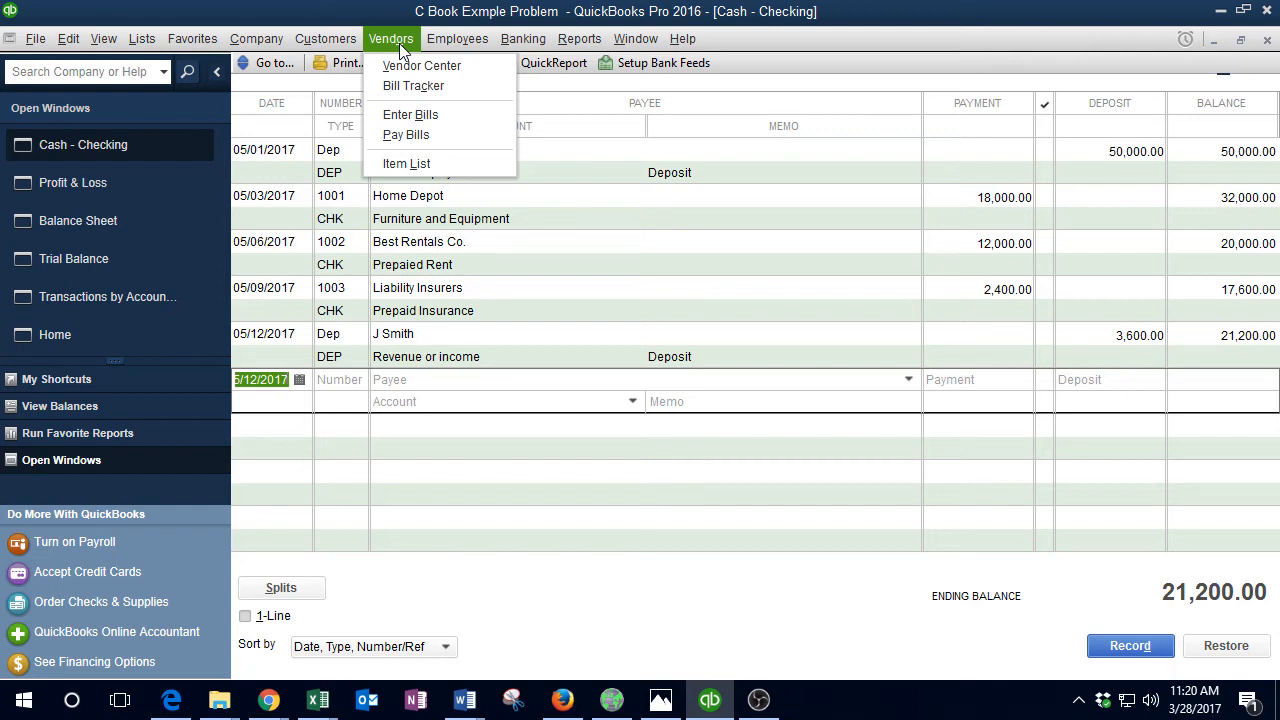
left_click(417, 116)
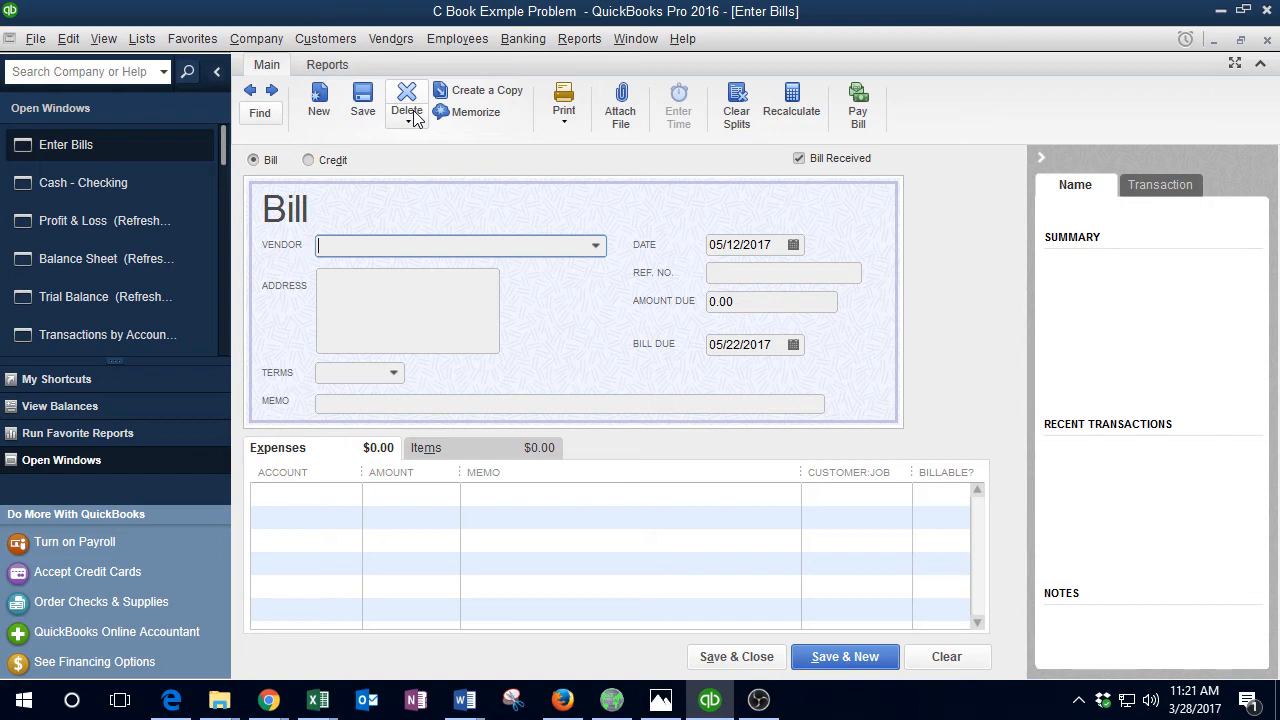
left_click(267, 38)
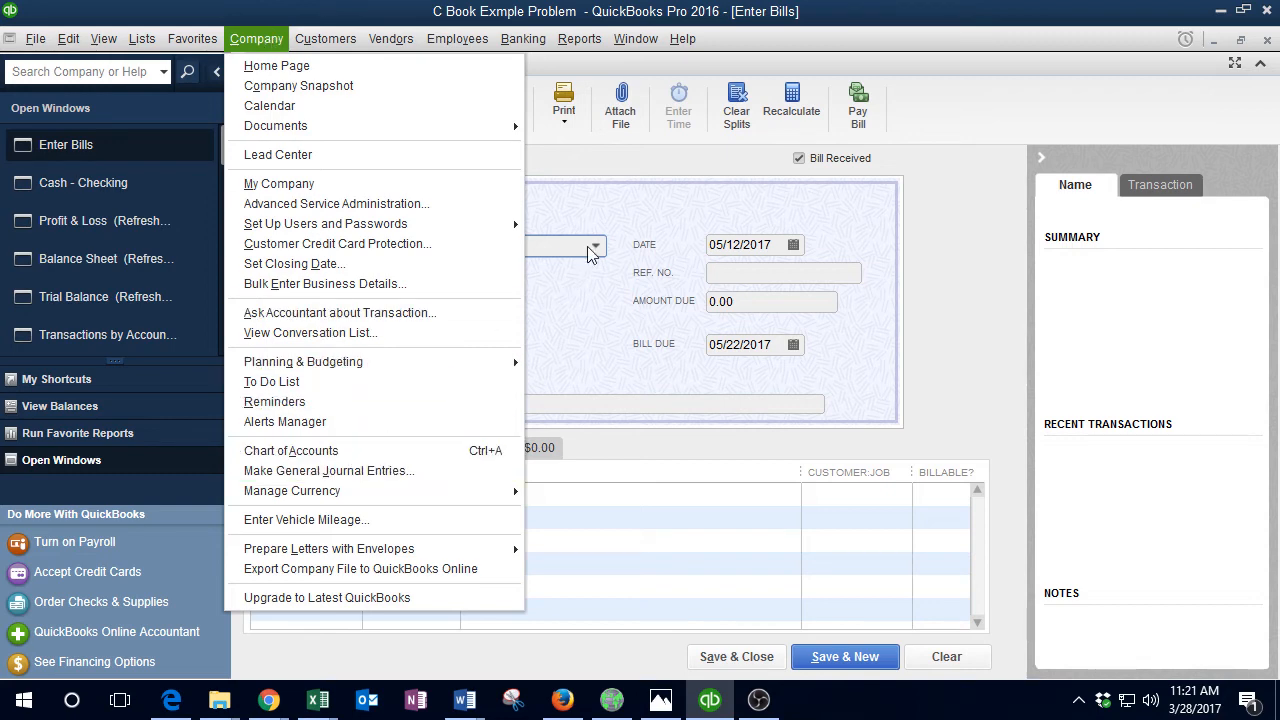
left_click(606, 207)
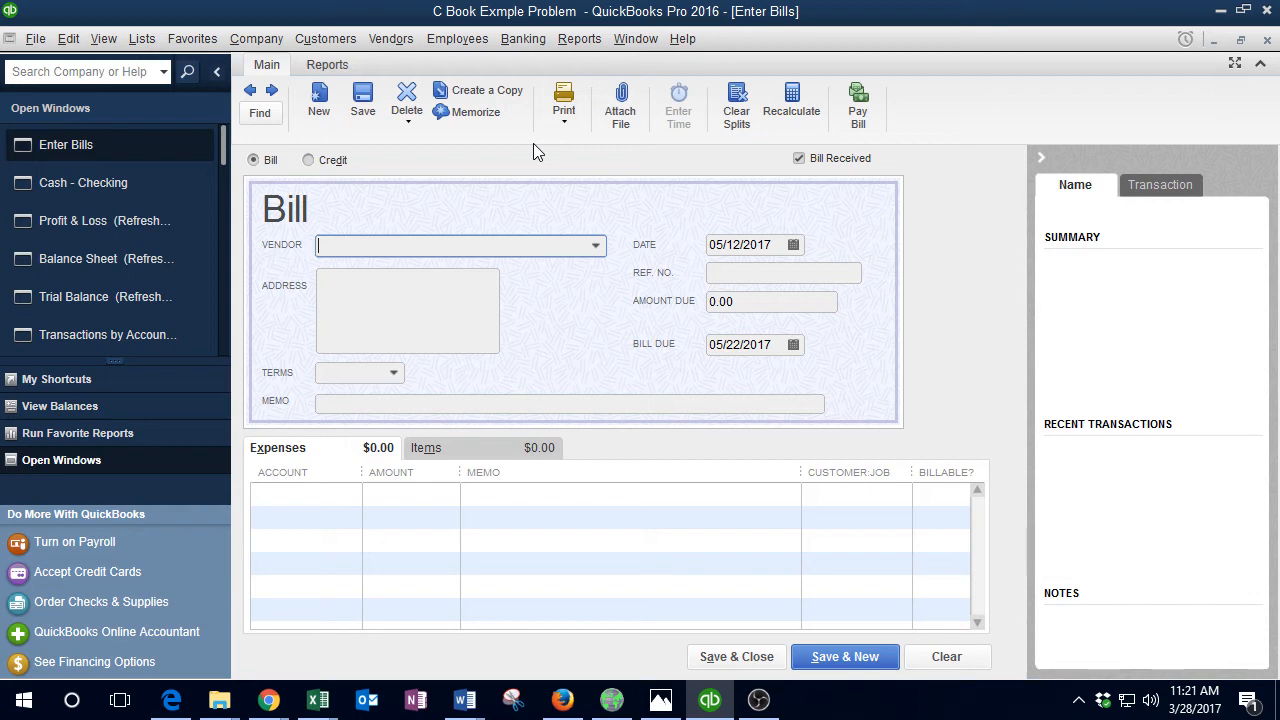
Step: Copy the vendor name "Office Depot." from the 5/15 transaction description in cell B7 of Data.xlsx
mouse_move(300, 684)
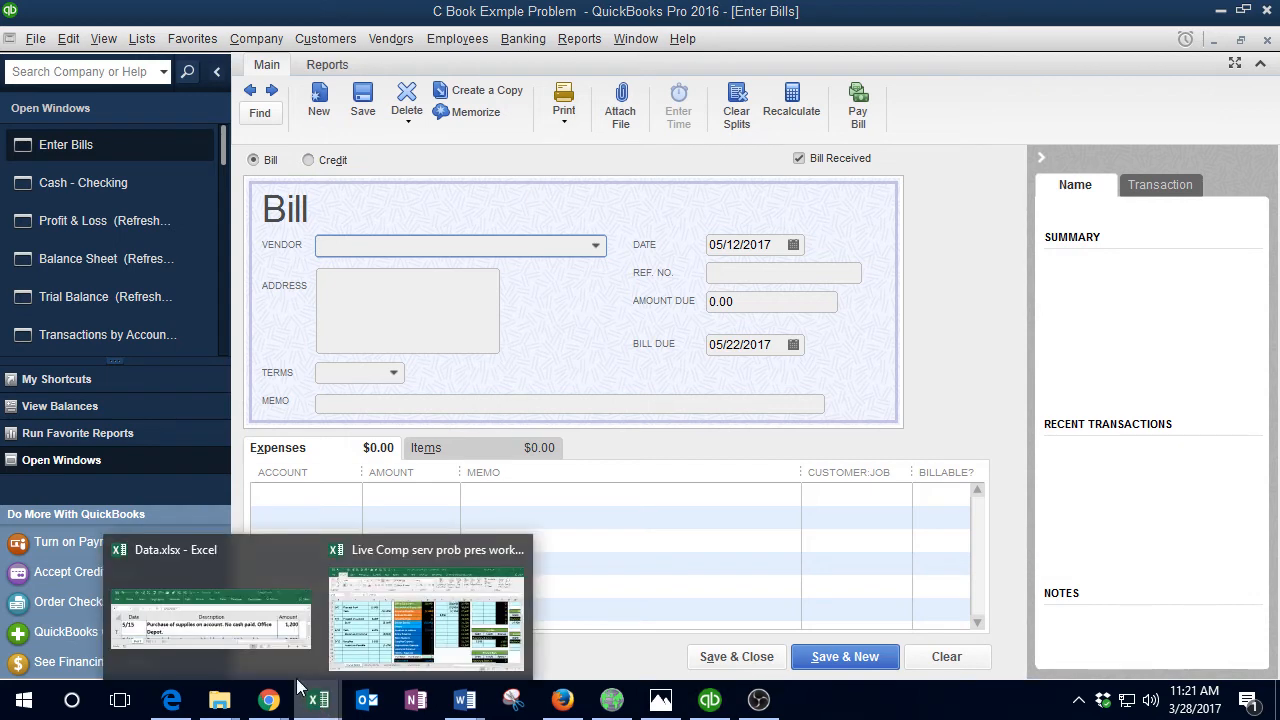
left_click(263, 623)
left_click(750, 180)
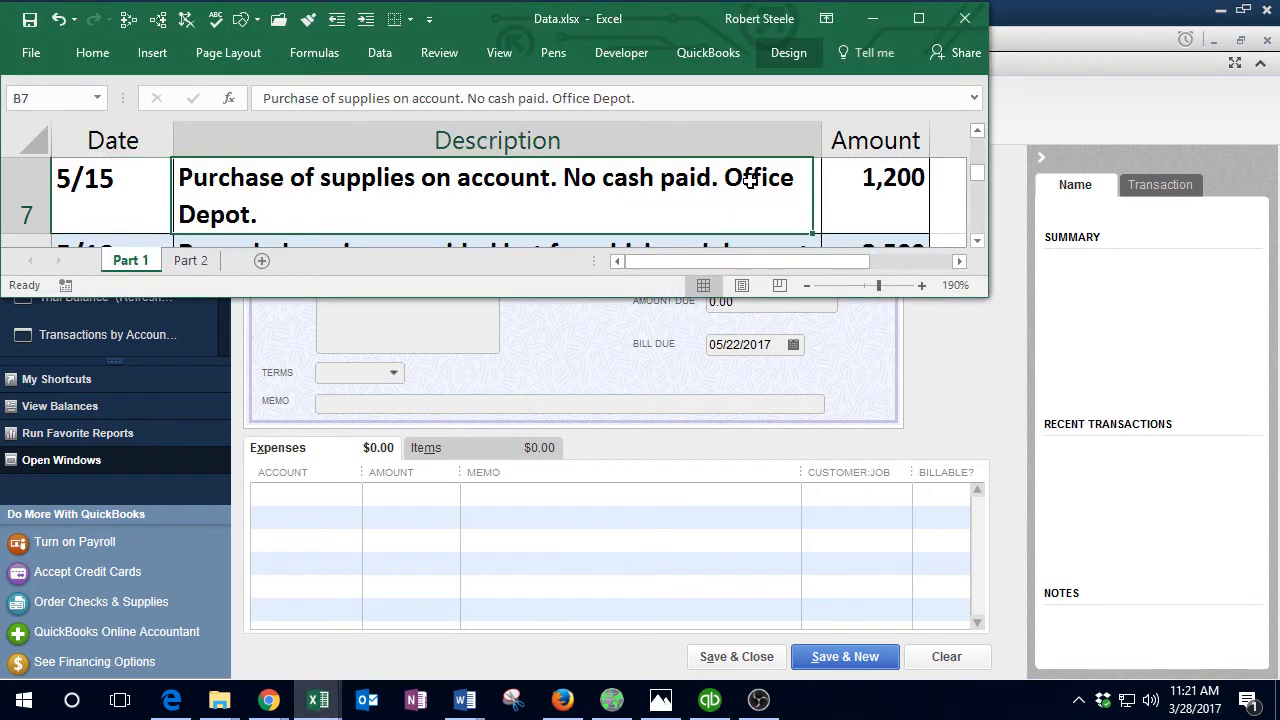
double_click(750, 180)
left_click_drag(724, 178, 723, 209)
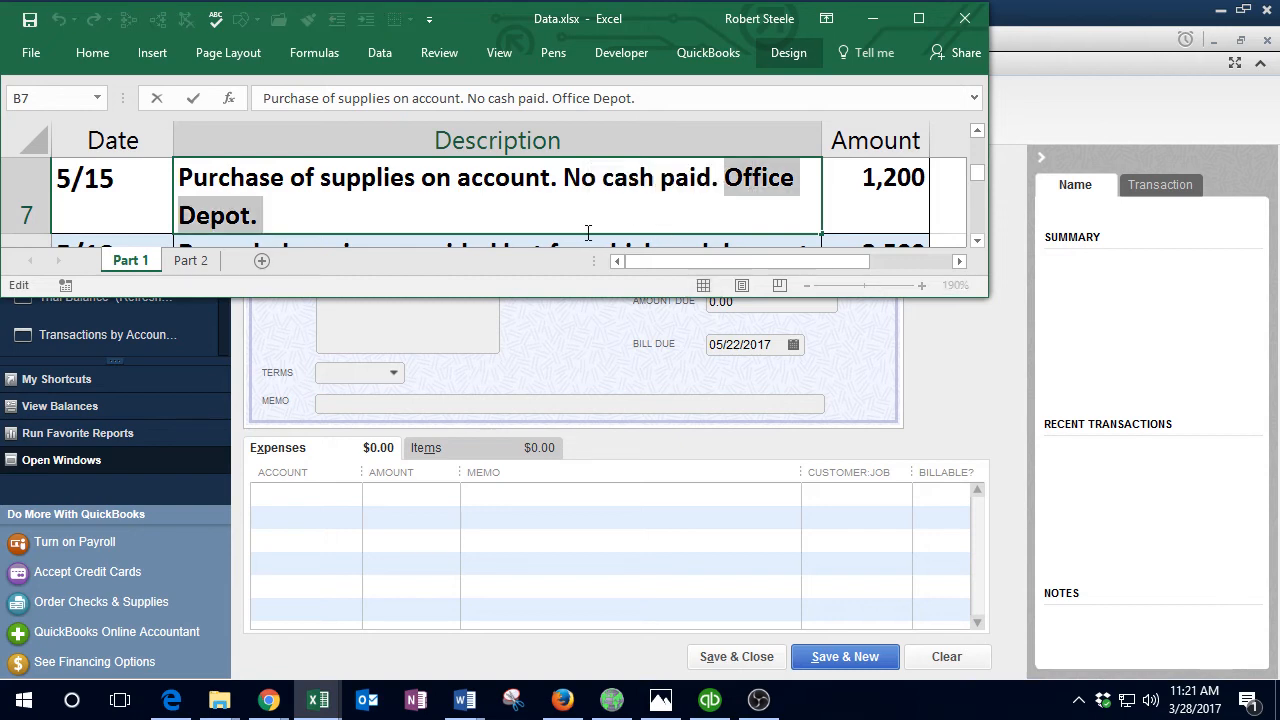
Step: Return to the bill, paste "Office Depot." as the vendor and quick-add it to the Vendor list
left_click(549, 500)
left_click(366, 245)
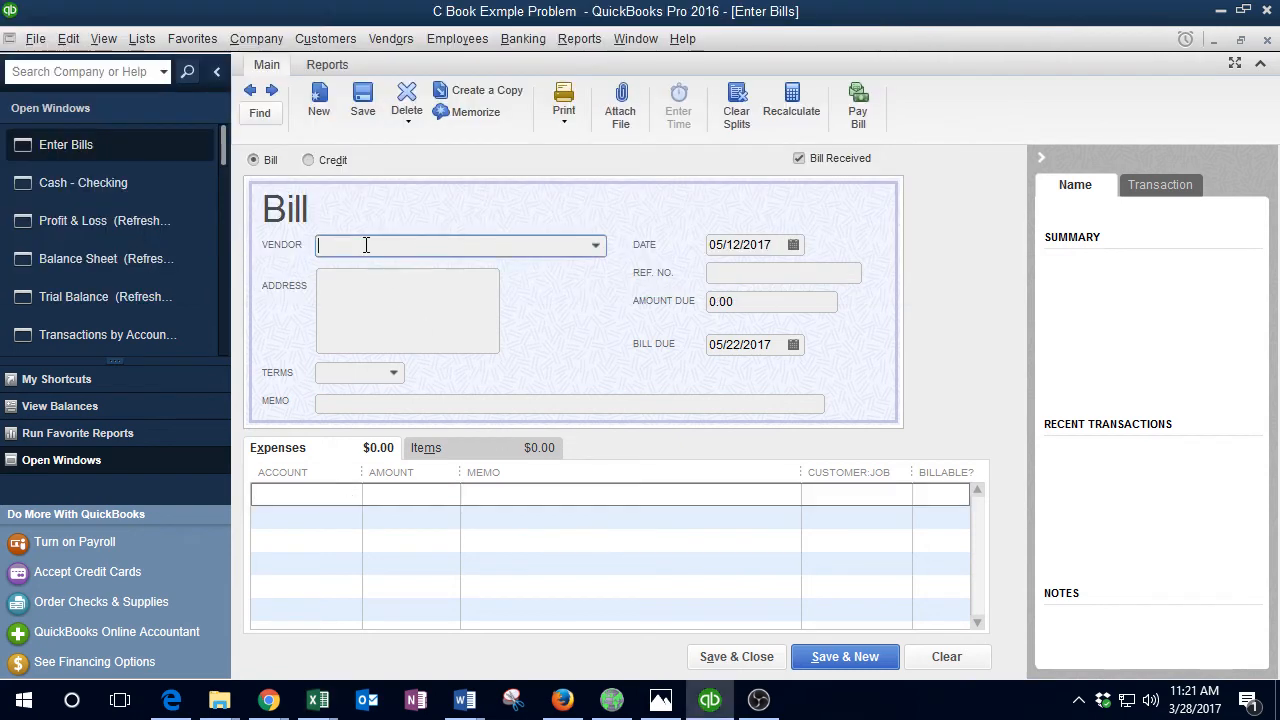
key("ctrl+v")
key("Tab")
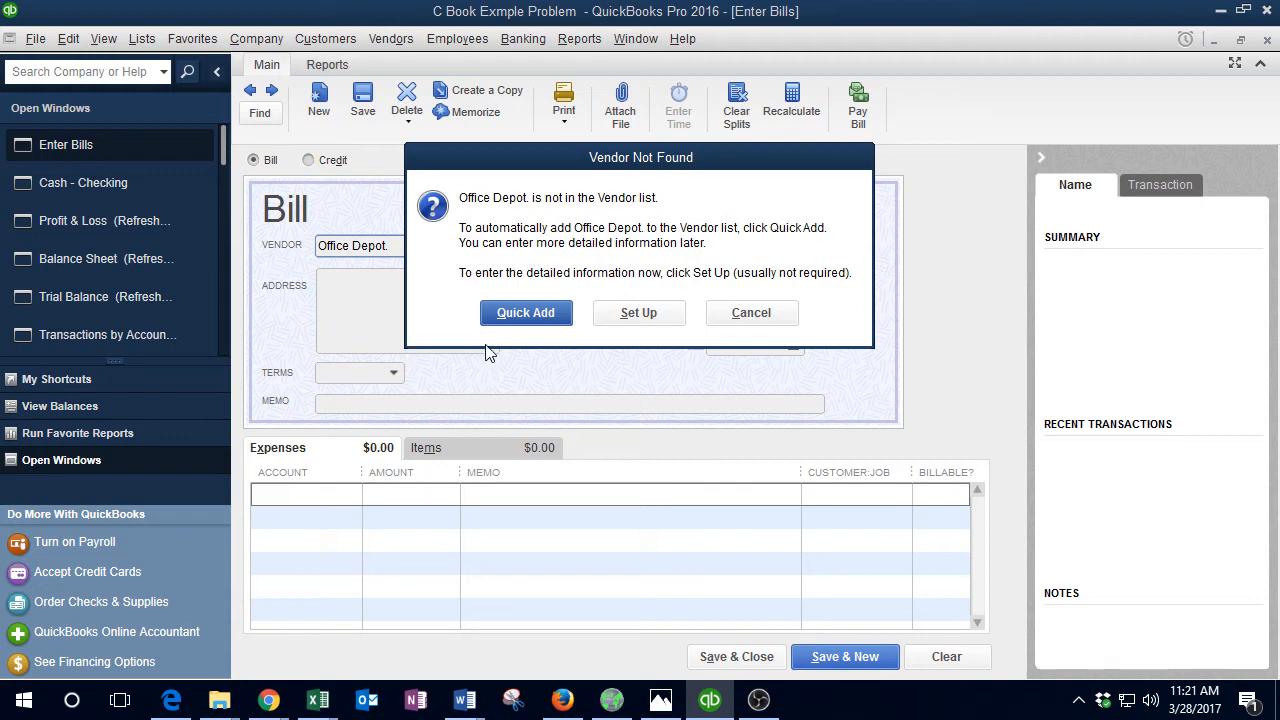
left_click(506, 318)
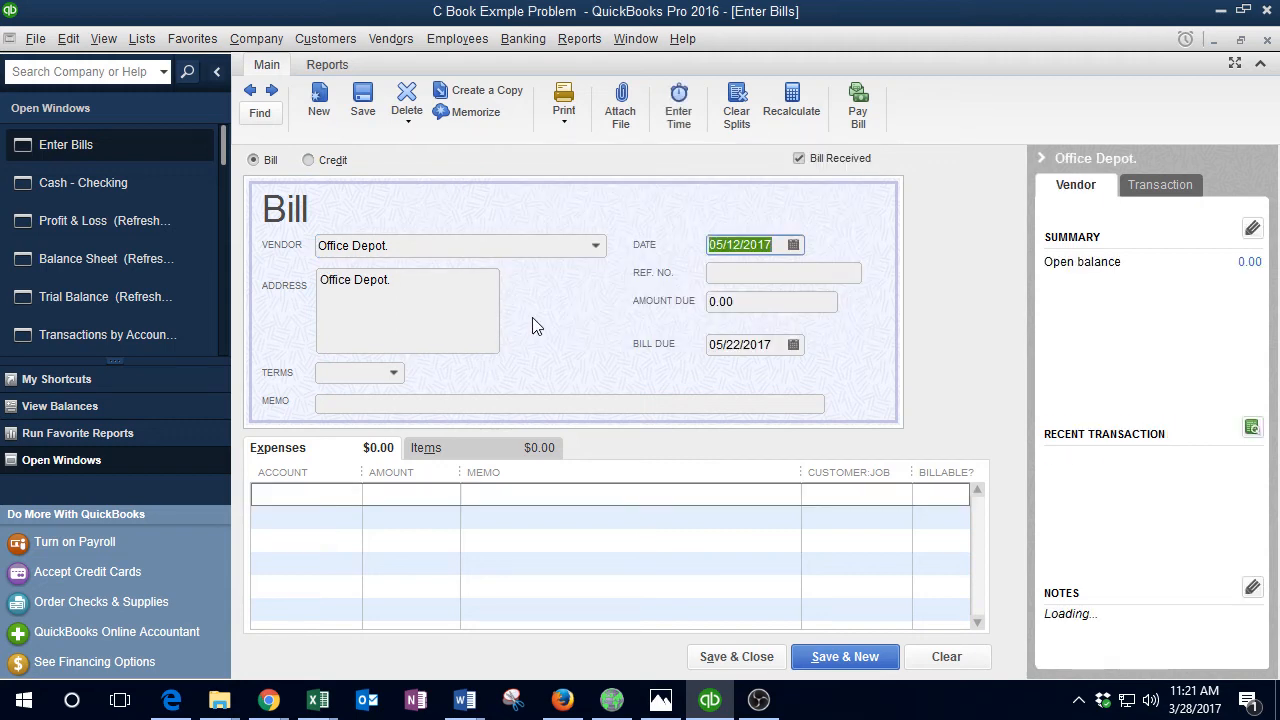
Step: Keep the bill's default dates and enter Supplies as the account on its first expense line
key("Tab")
key("Tab")
key("Tab")
key("Tab")
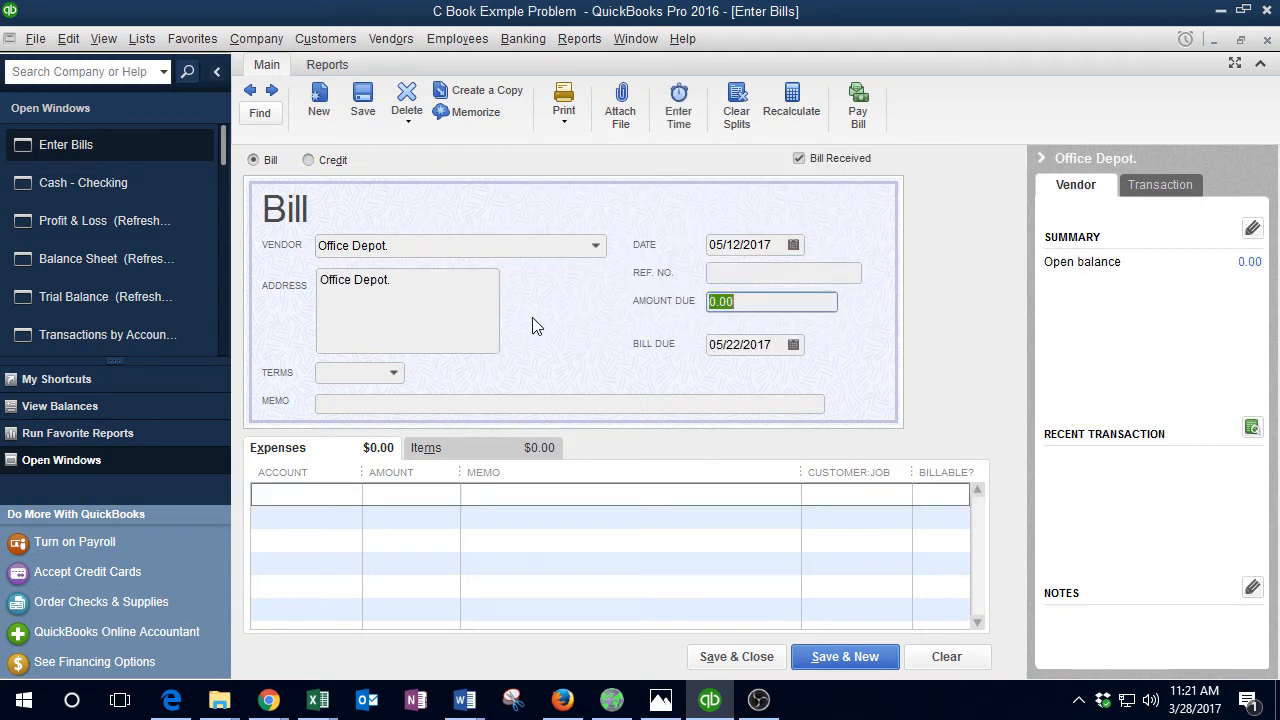
key("Tab")
key("Tab")
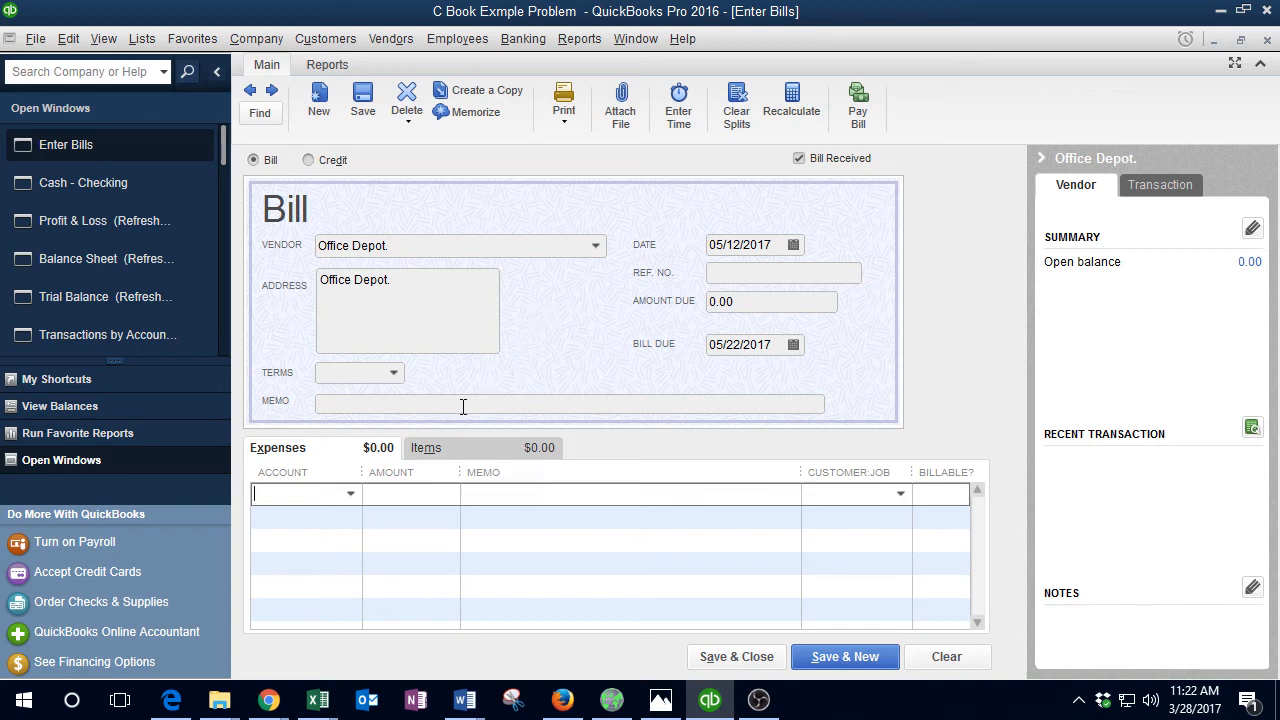
left_click(350, 495)
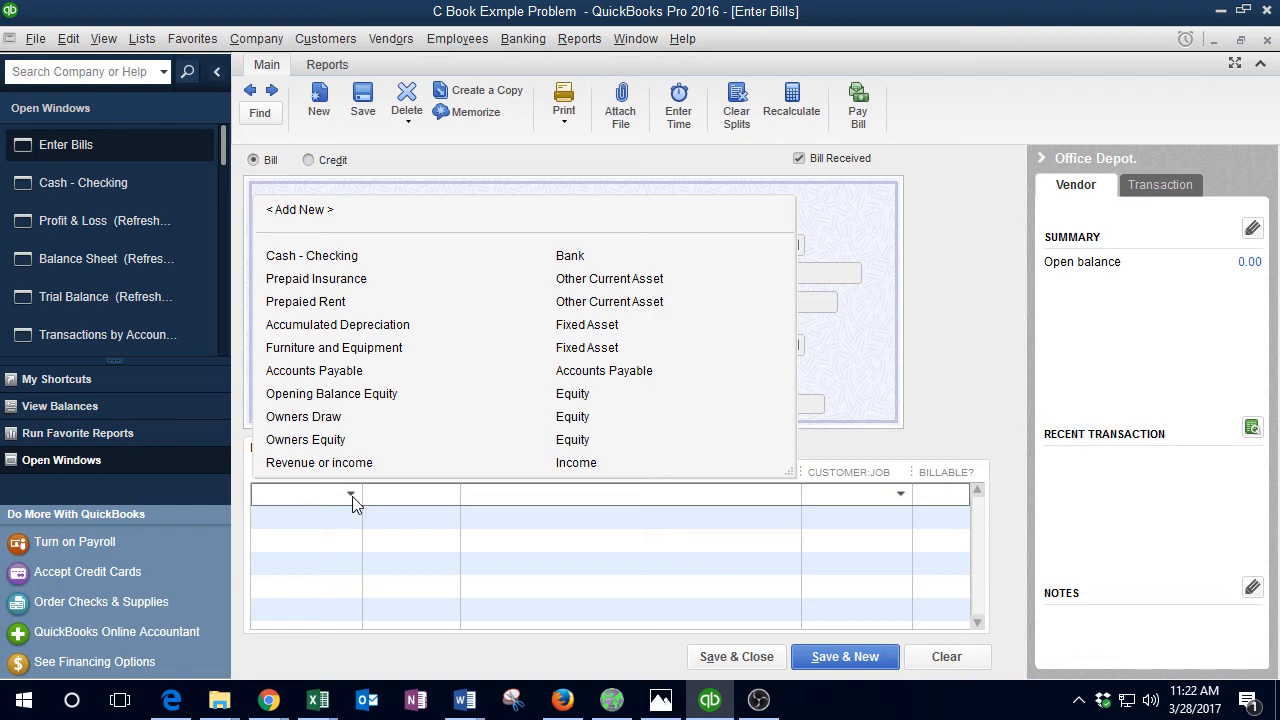
type("Supplies")
key("Tab")
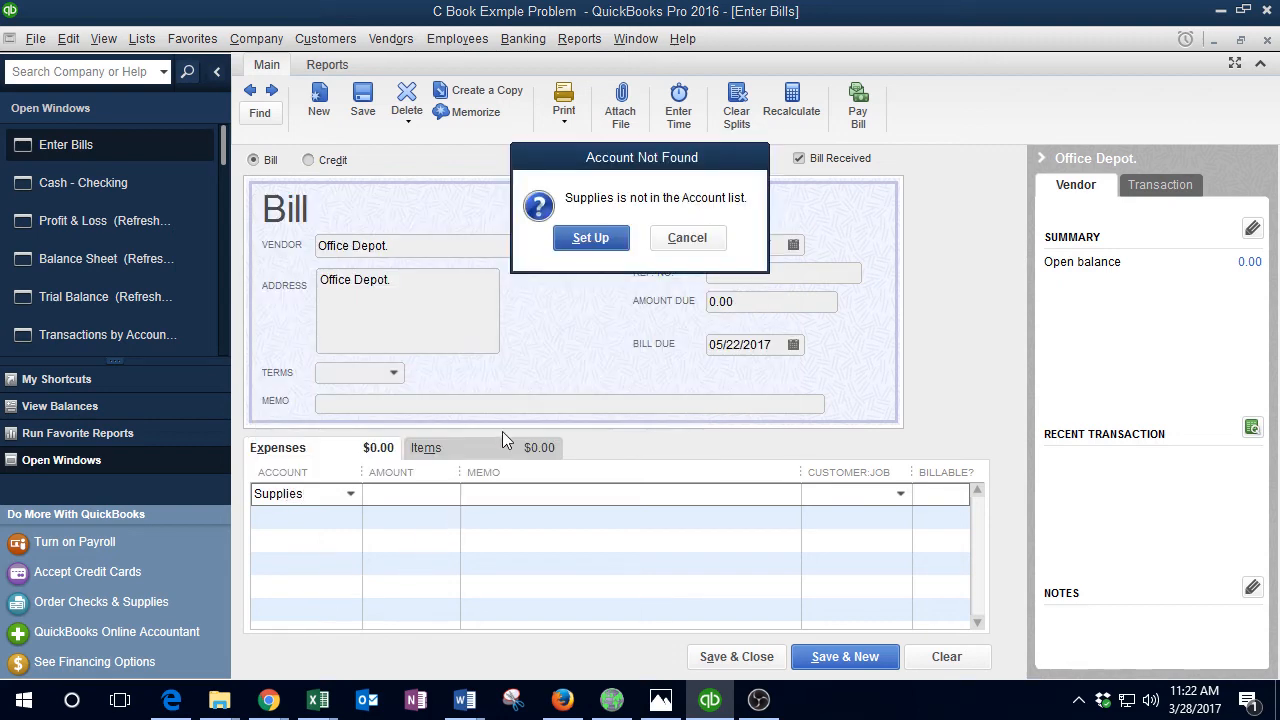
Step: Set up Supplies as a new Other Current Asset account, then save and close the bill, accepting the future date
left_click(590, 240)
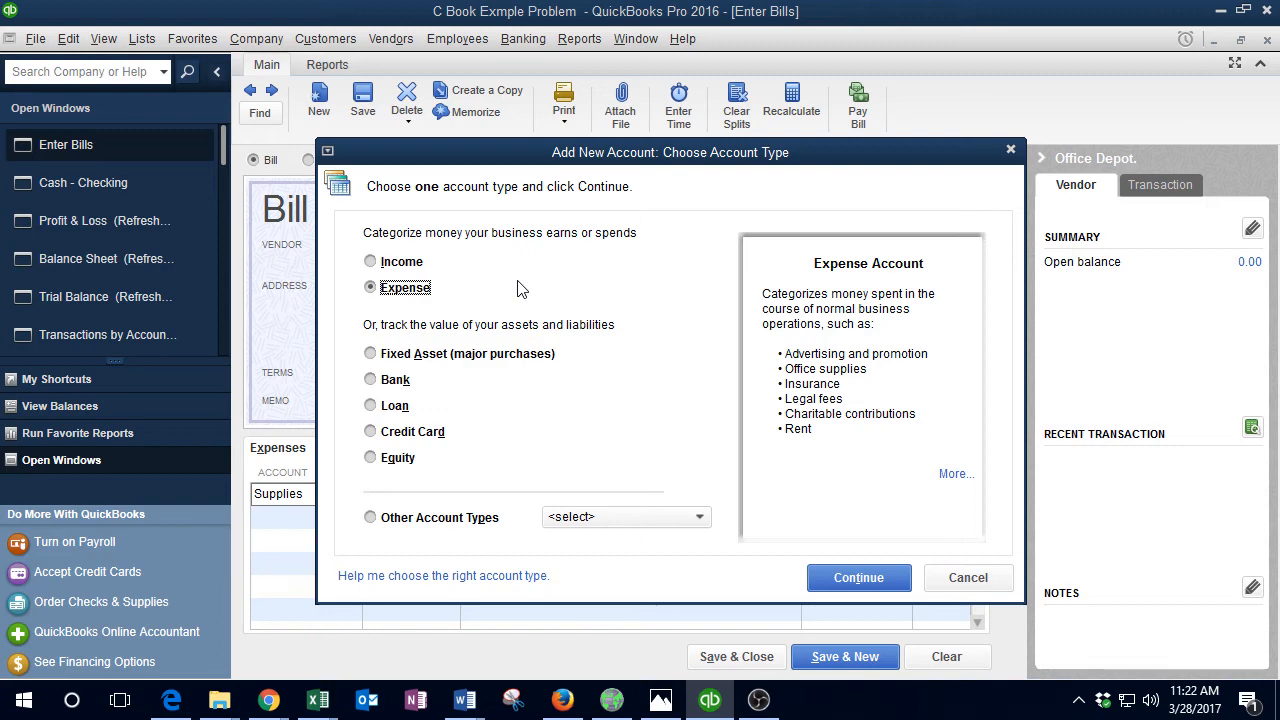
left_click(703, 517)
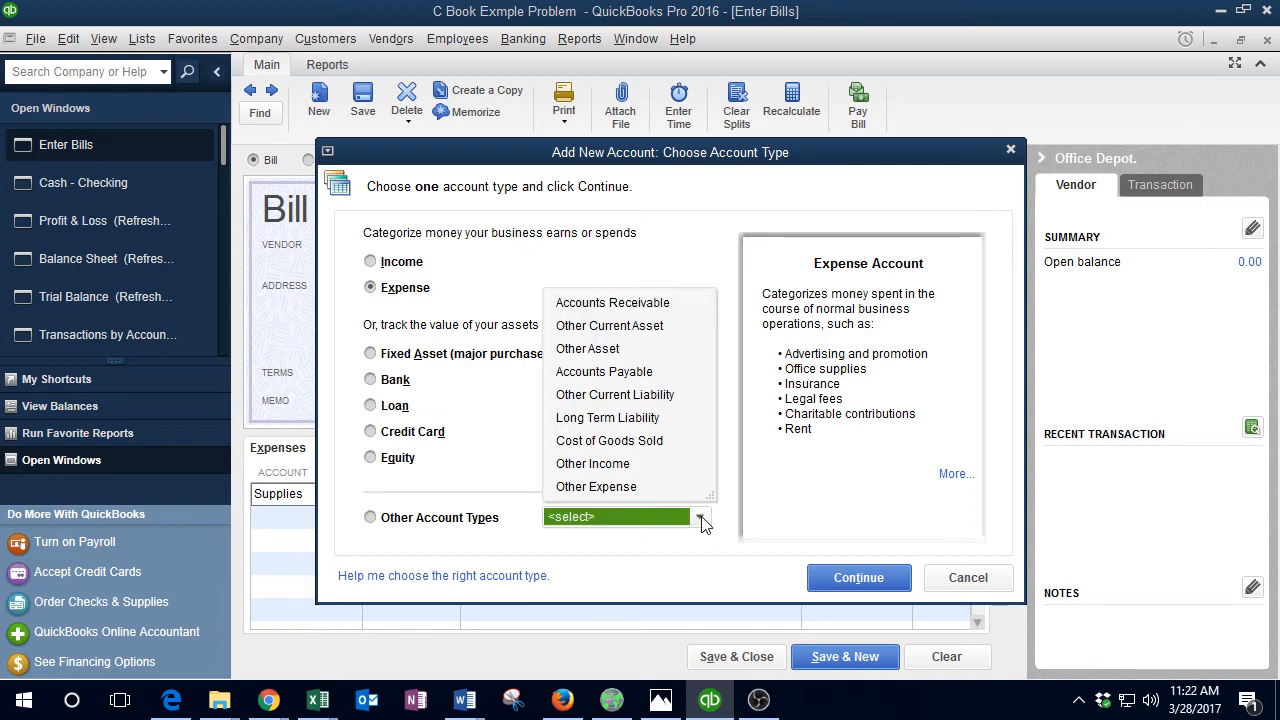
left_click(590, 326)
left_click(858, 578)
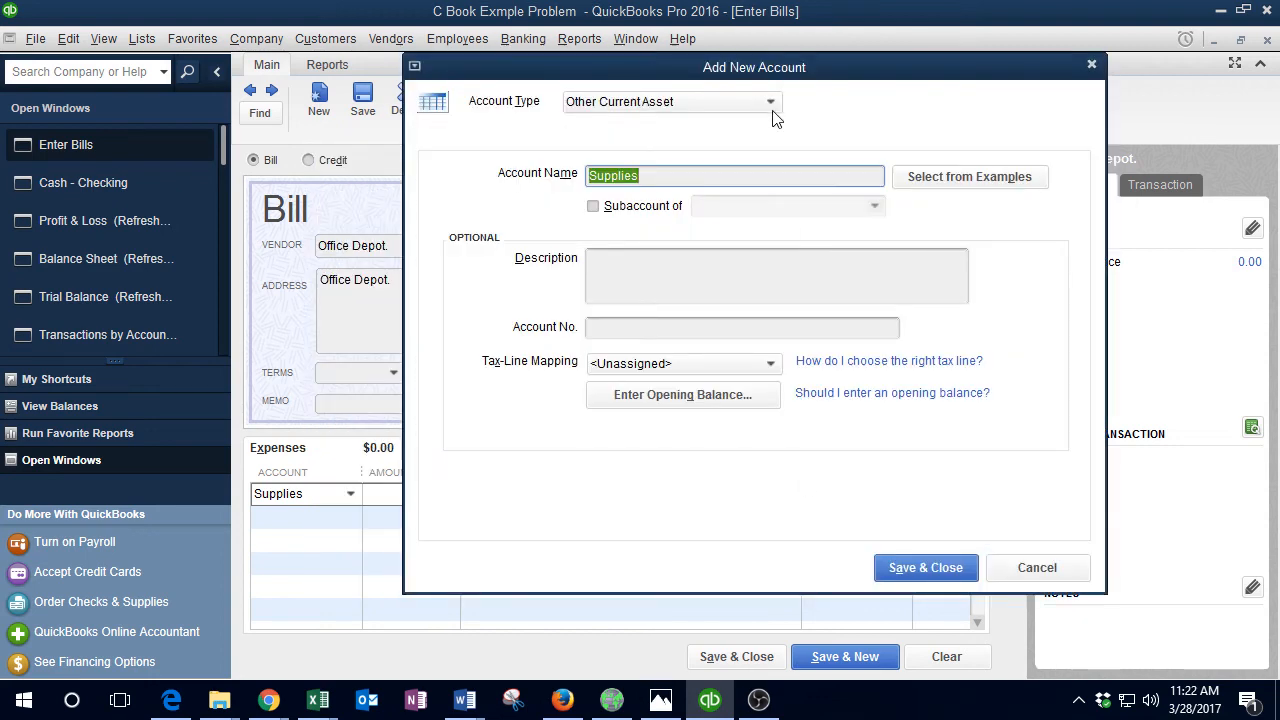
left_click(938, 575)
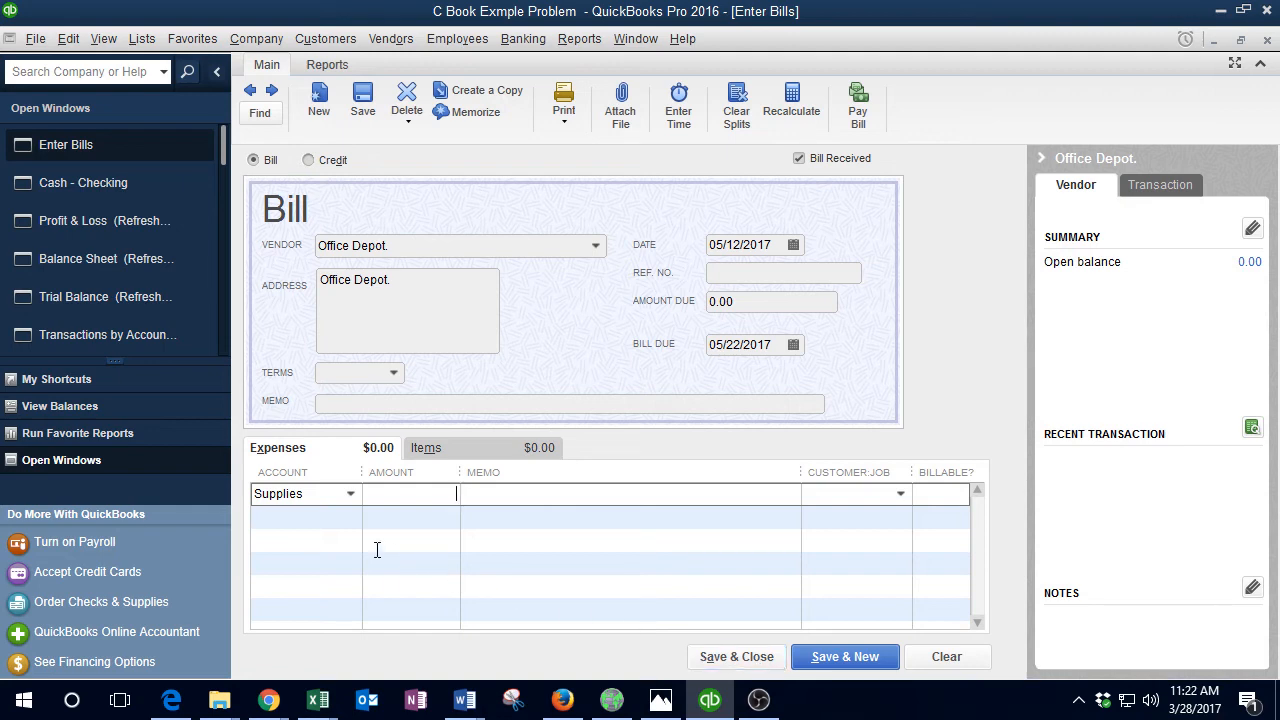
left_click(745, 658)
left_click(604, 298)
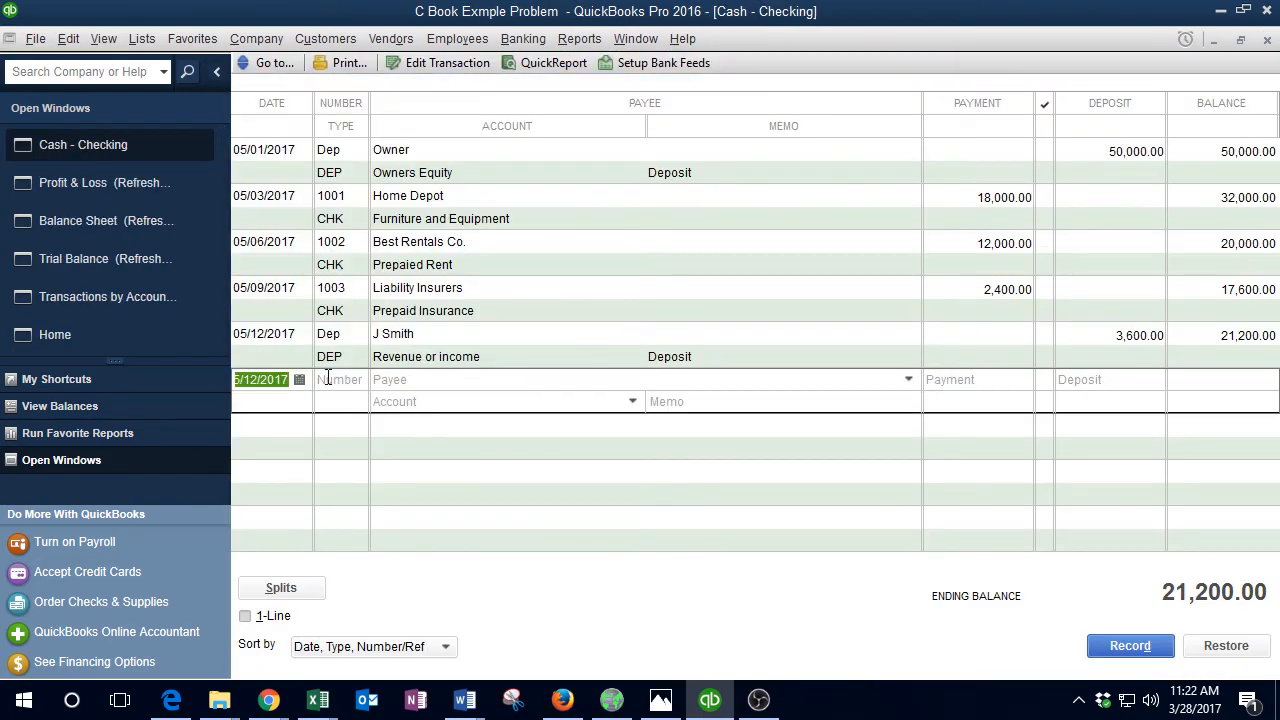
Step: Refresh the Trial Balance and drill down through Accounts Payable to the saved Office Depot bill
left_click(109, 268)
left_click(487, 368)
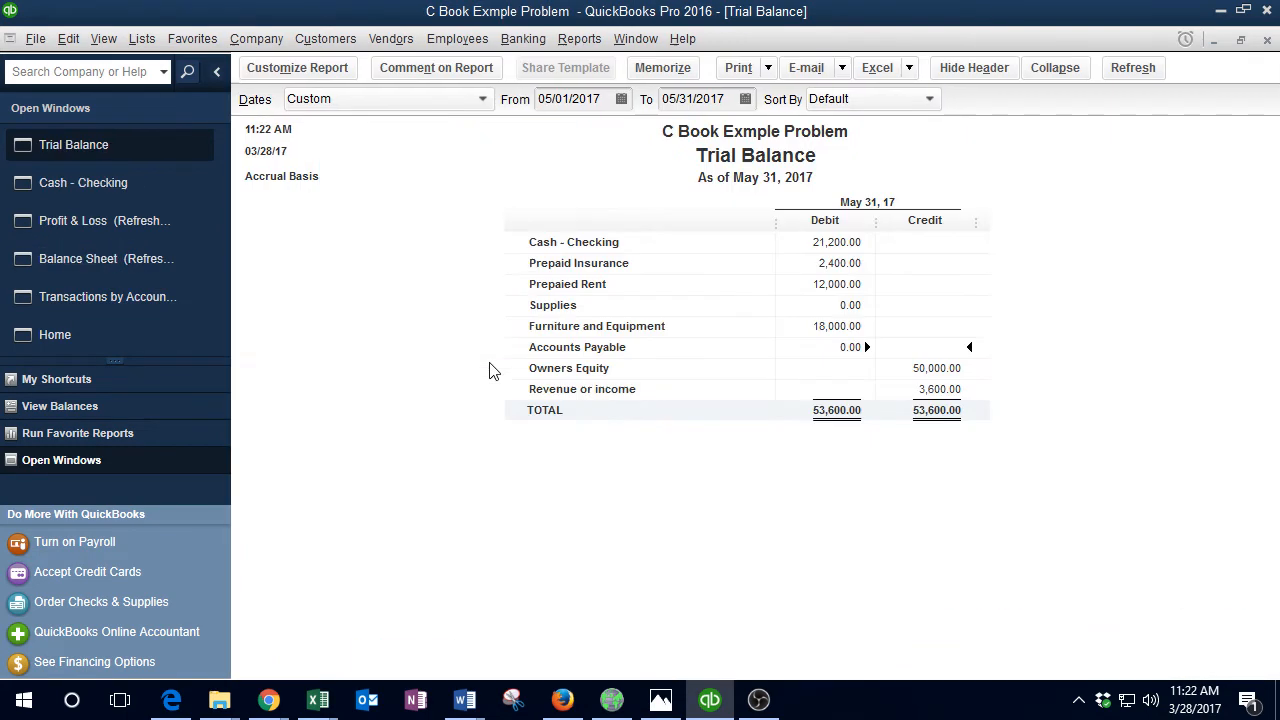
double_click(840, 348)
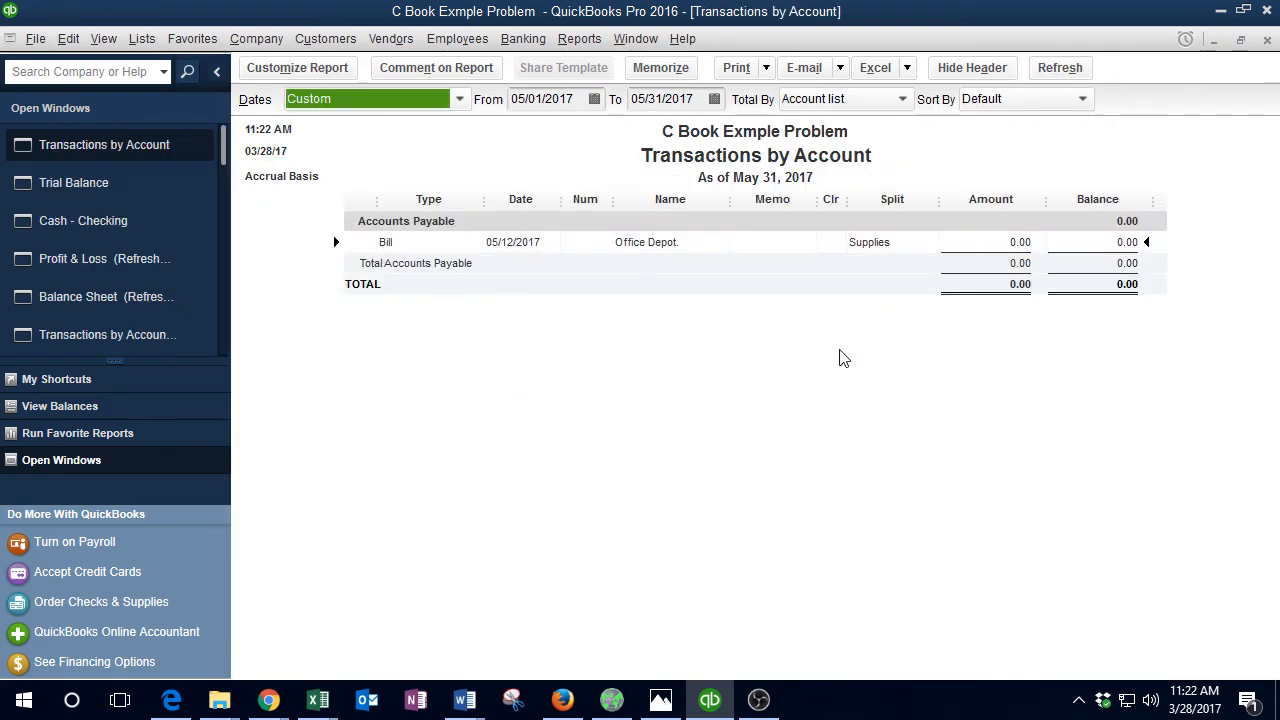
double_click(1018, 243)
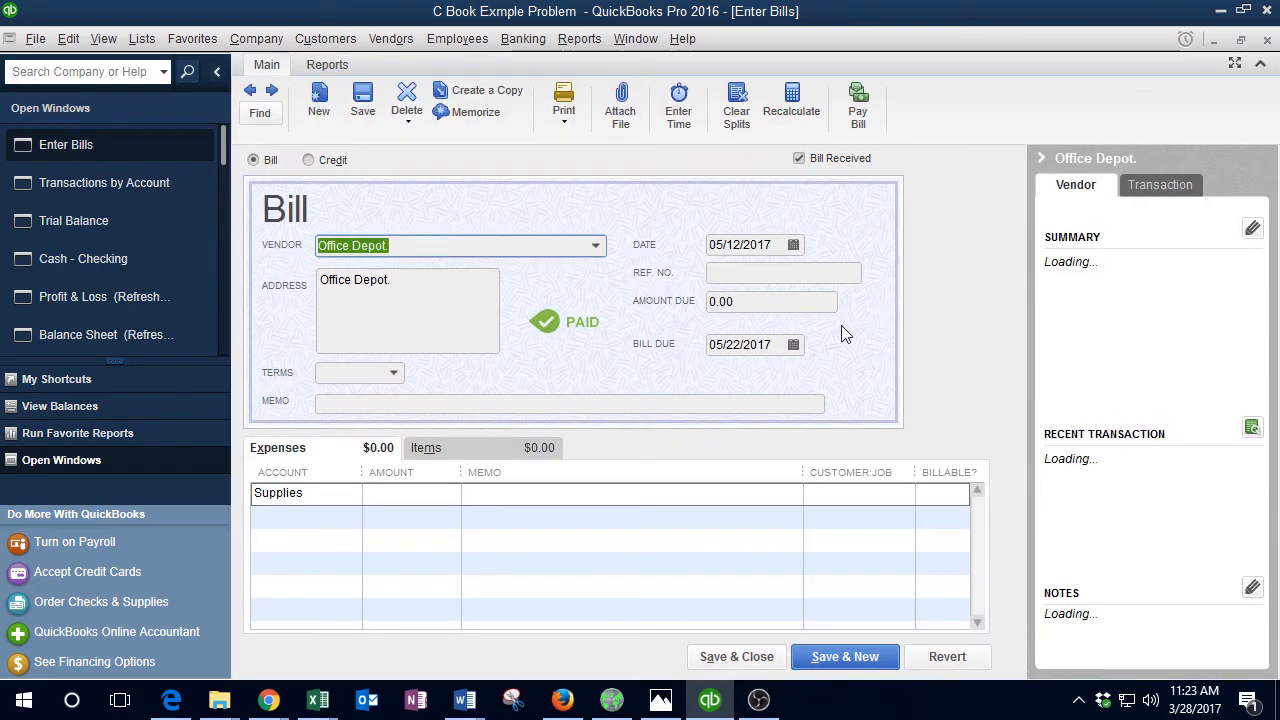
Step: Set the Office Depot bill's amount due to 1200 and save the changed bill, accepting the future date
left_click(766, 295)
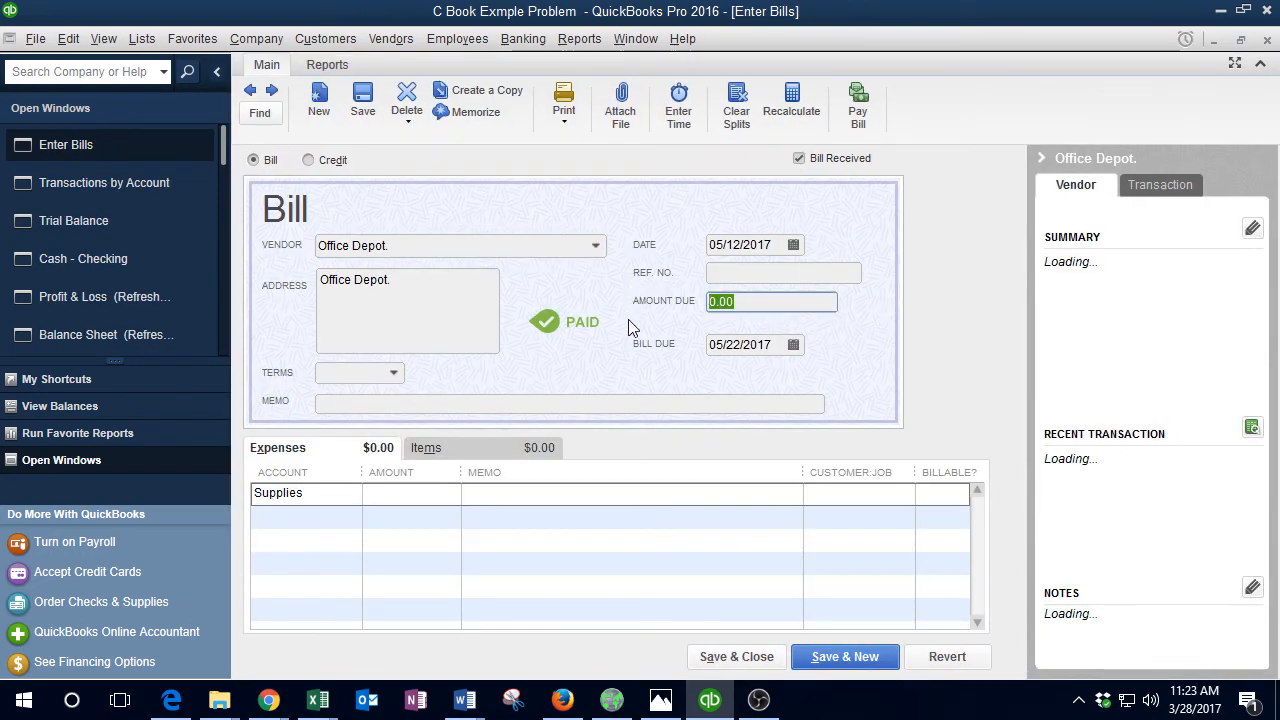
type("1200")
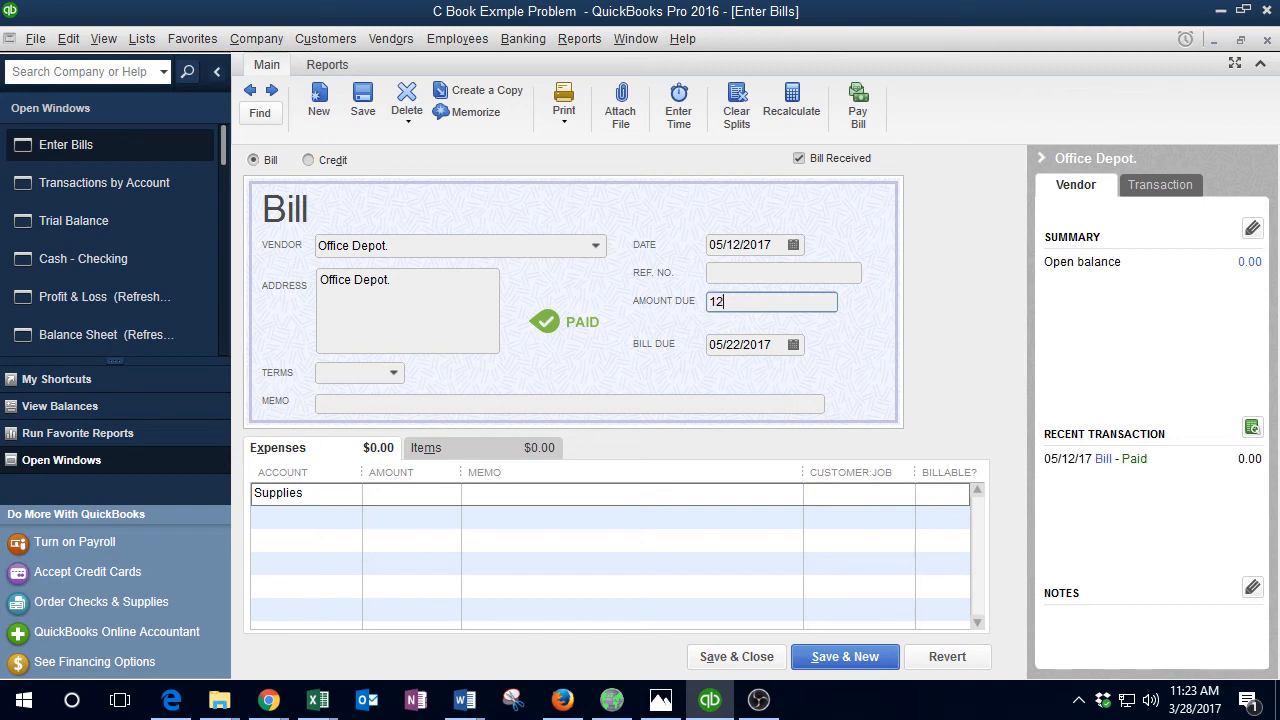
left_click(737, 657)
left_click(560, 237)
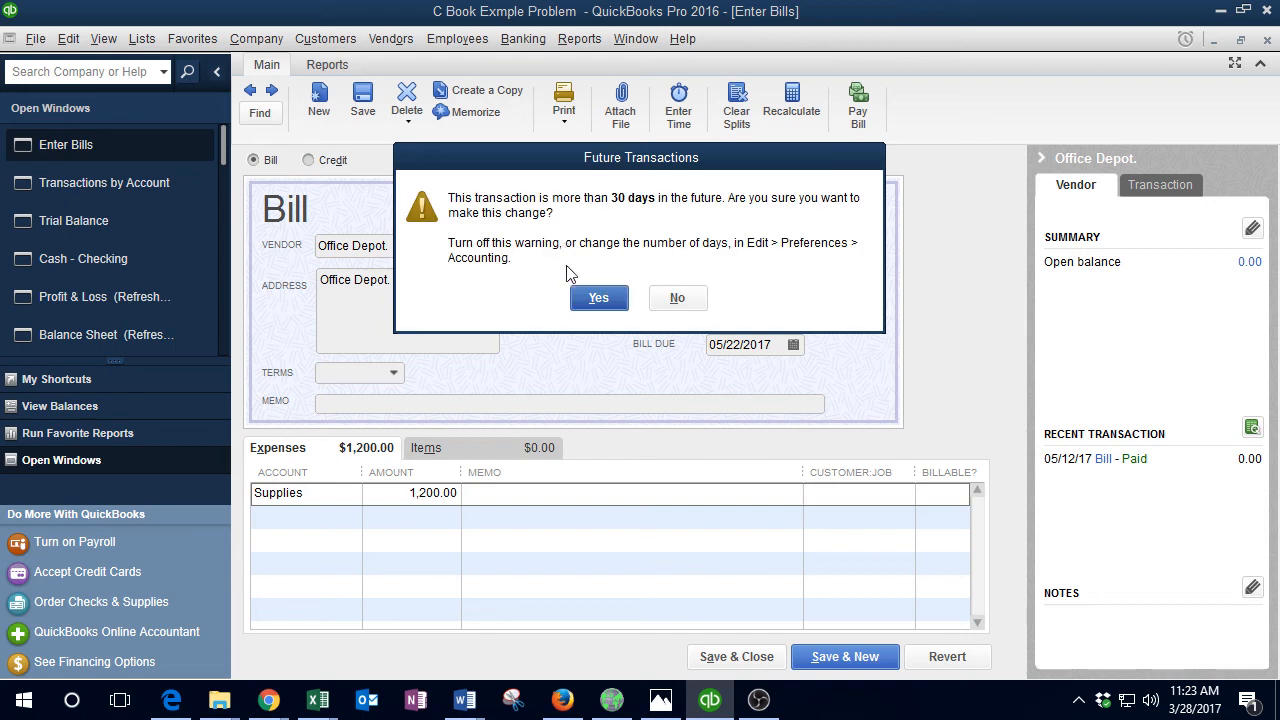
left_click(595, 296)
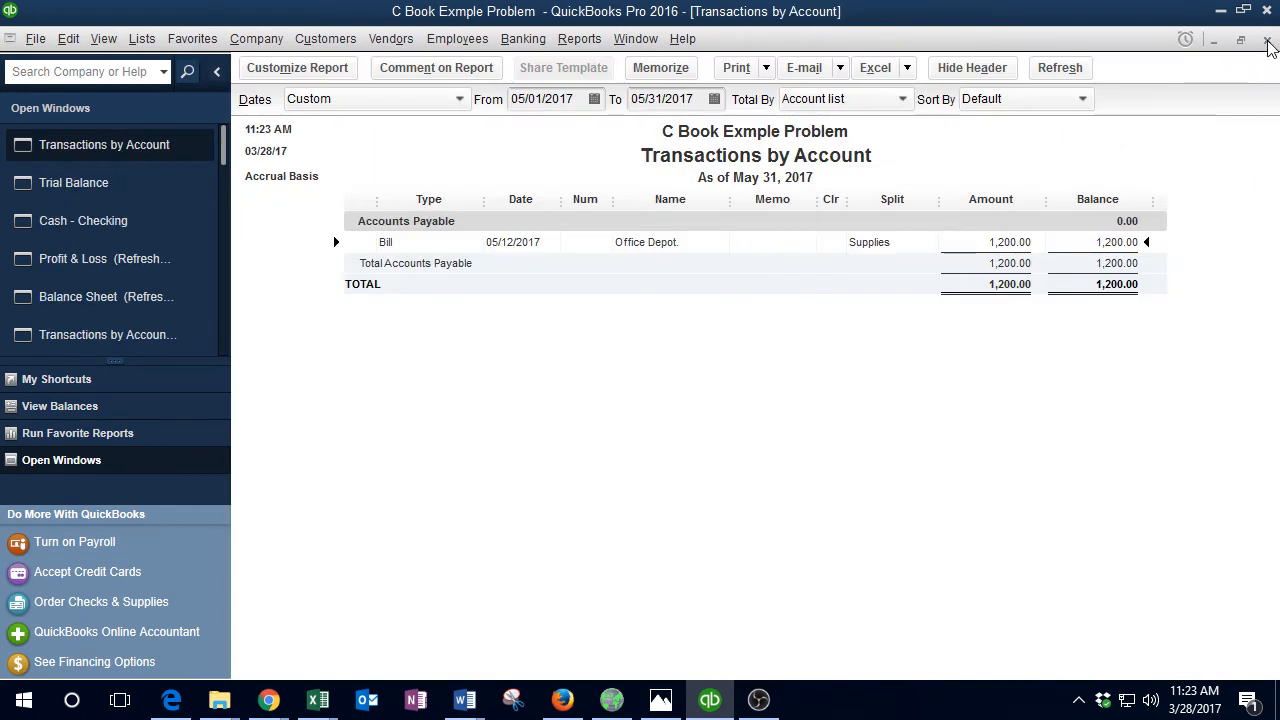
Step: Close the account transactions report and check the Accounts Payable and Supplies balances in the Trial Balance
left_click(1268, 42)
left_click(948, 345)
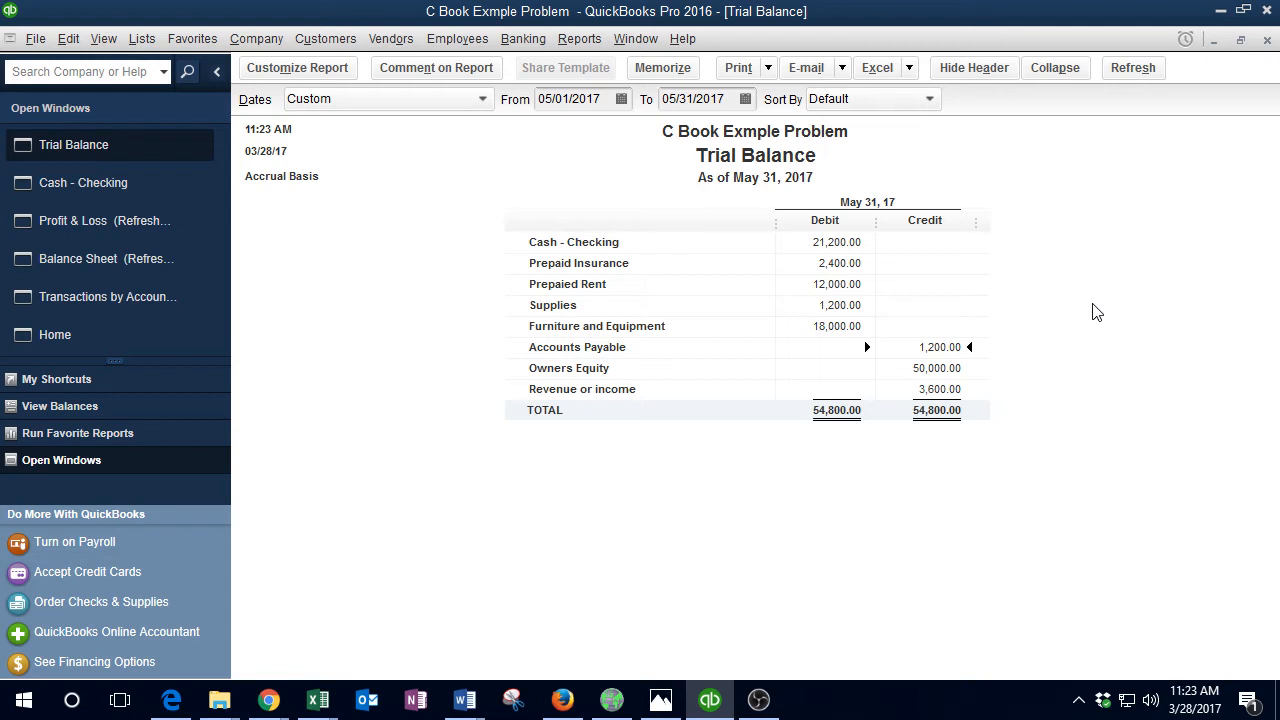
key("Up")
key("Up")
key("Left")
Step: Refresh and review the Balance Sheet, including its liabilities and equity, and the Profit & Loss report
left_click(126, 263)
left_click(486, 368)
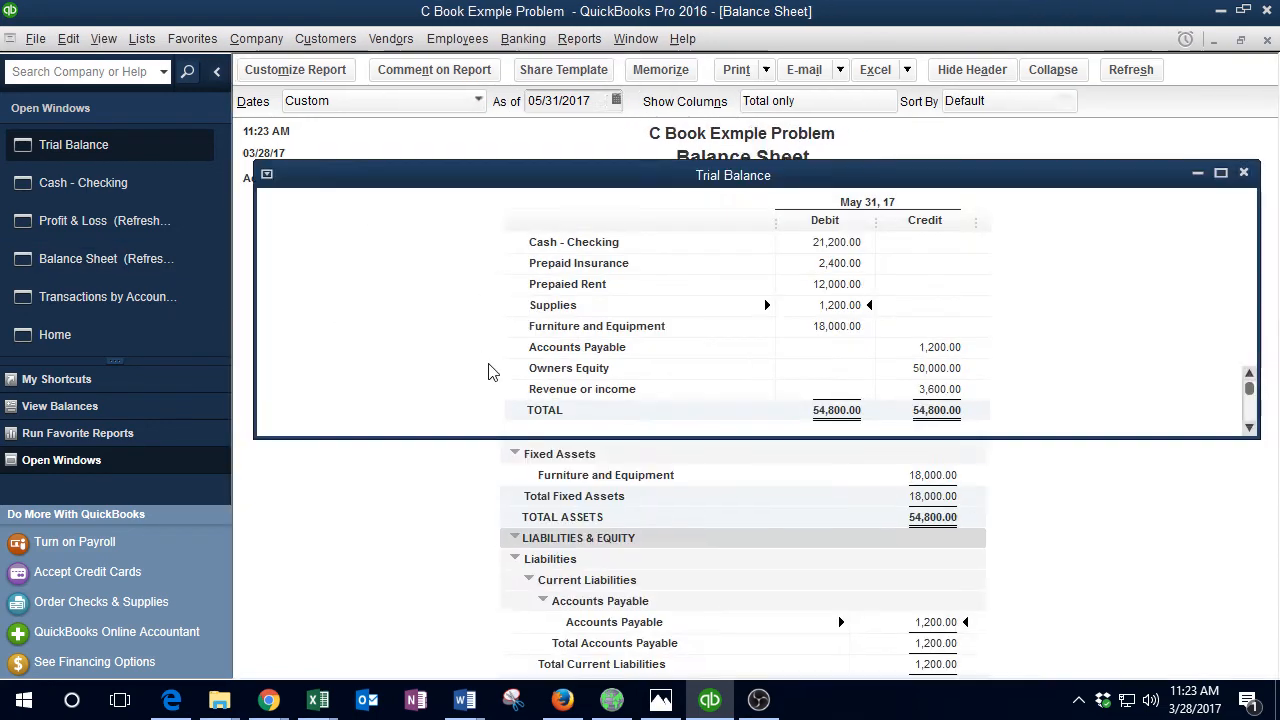
scroll(490, 372, "down", 1)
scroll(490, 372, "down", 1)
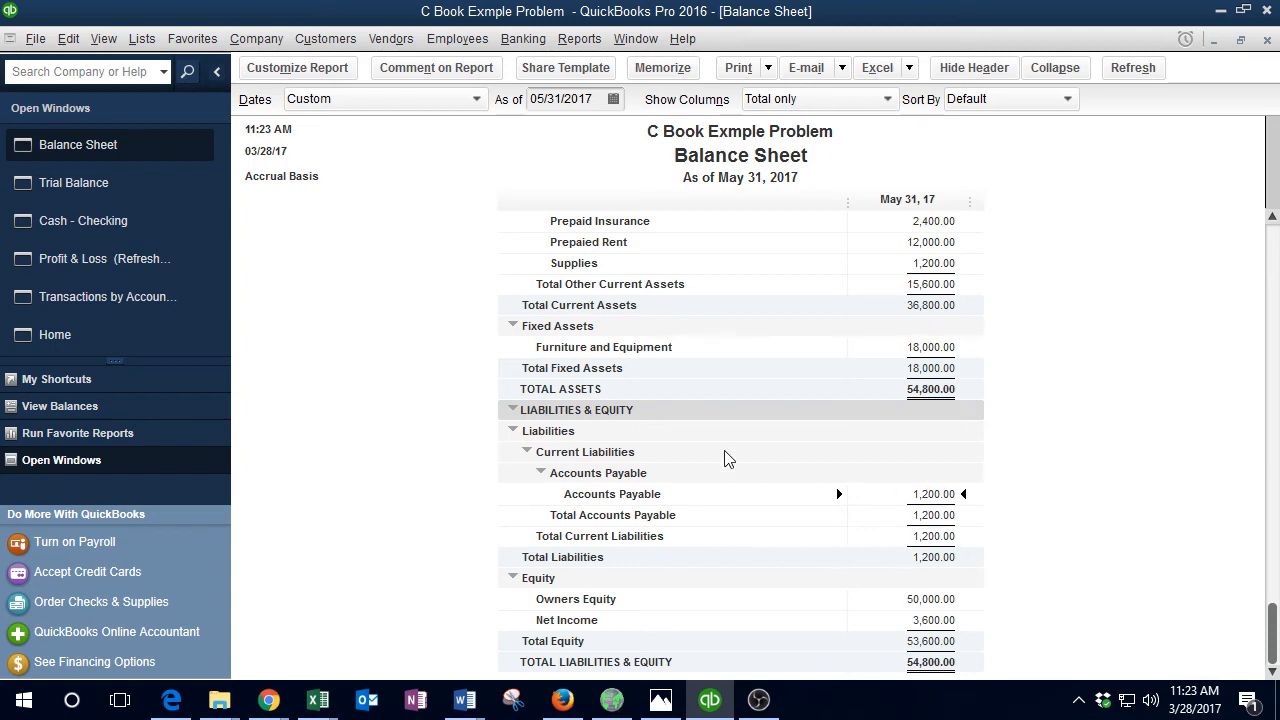
left_click(101, 262)
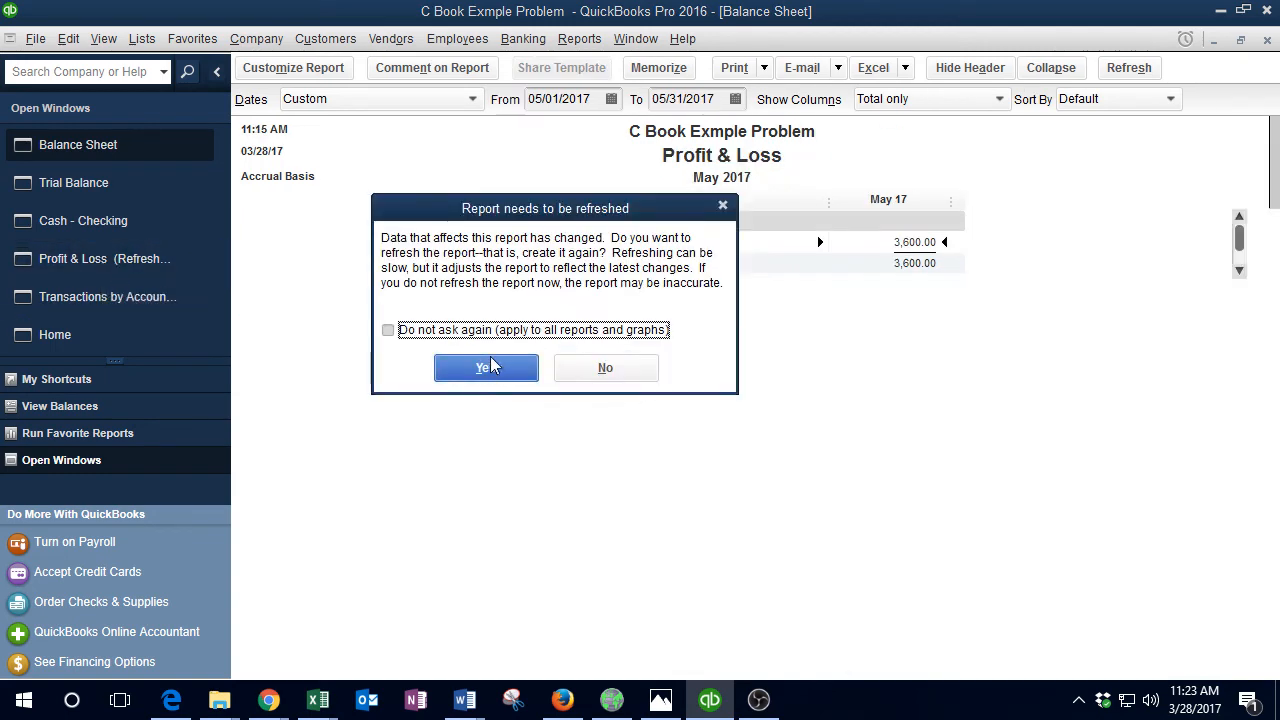
left_click(484, 366)
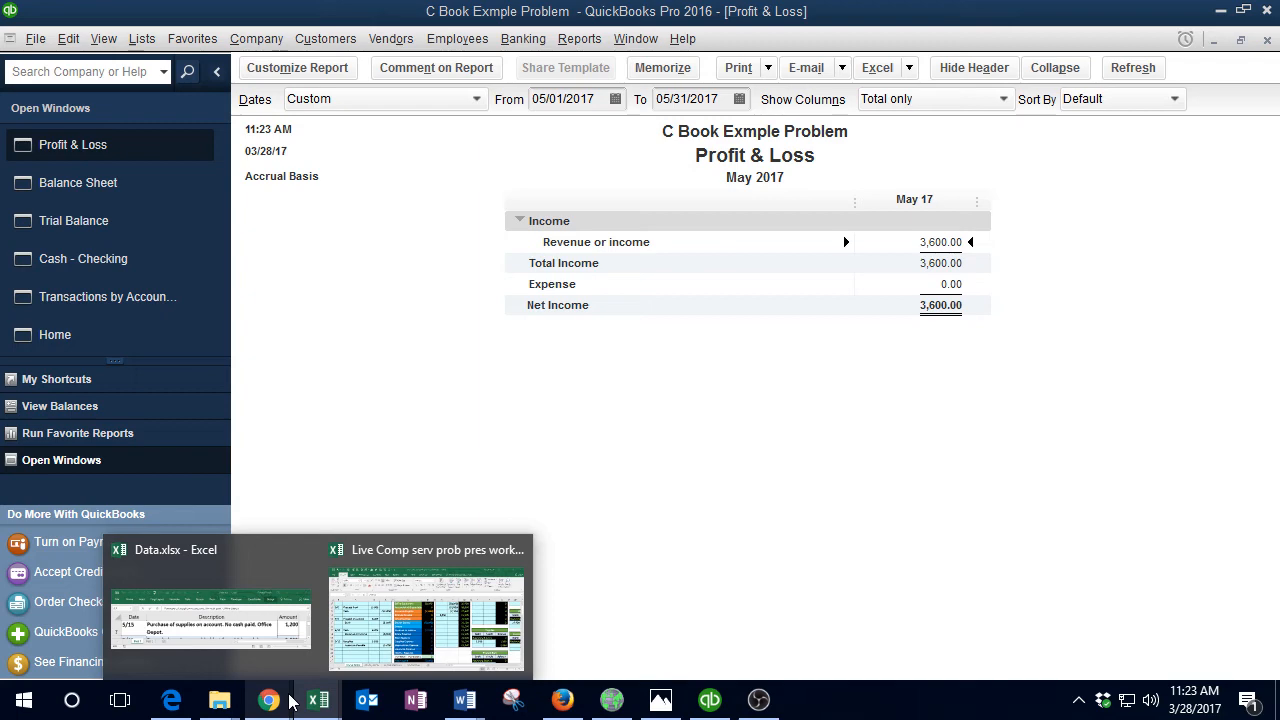
Step: Switch to Excel and shade the 5/15 transaction row, from date to amount, green in Data.xlsx
left_click(455, 605)
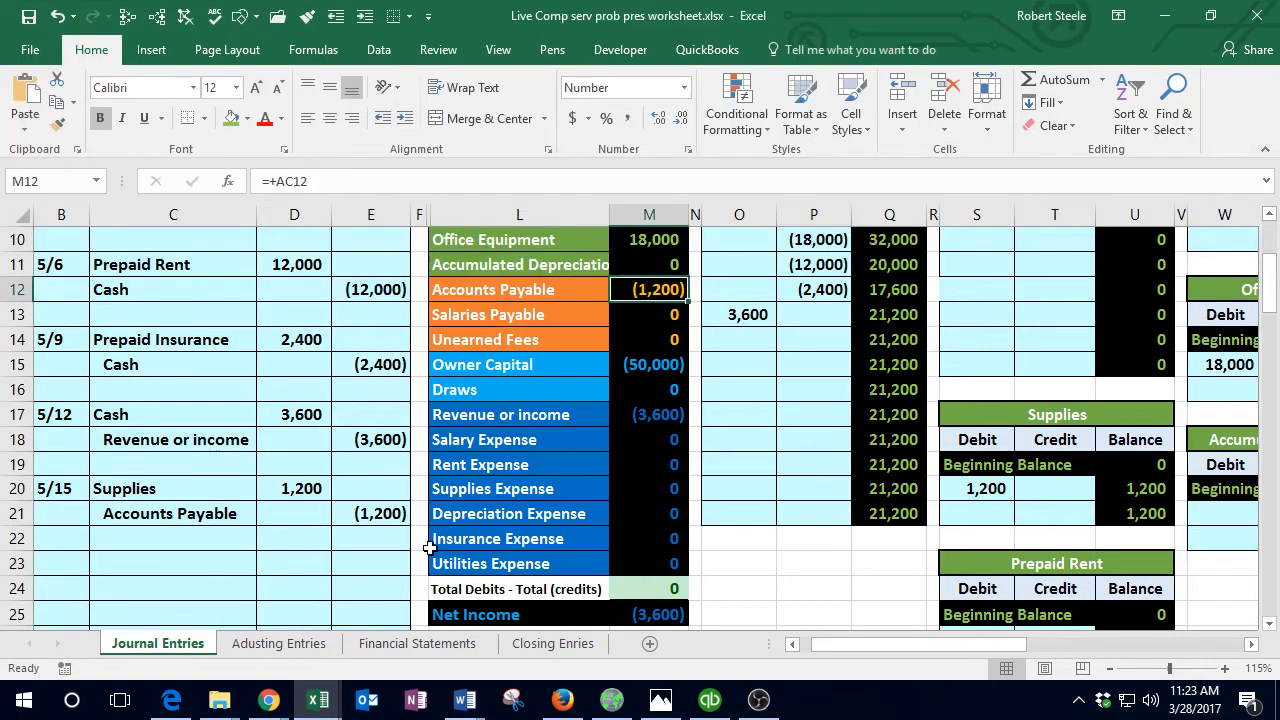
mouse_move(318, 700)
left_click(200, 610)
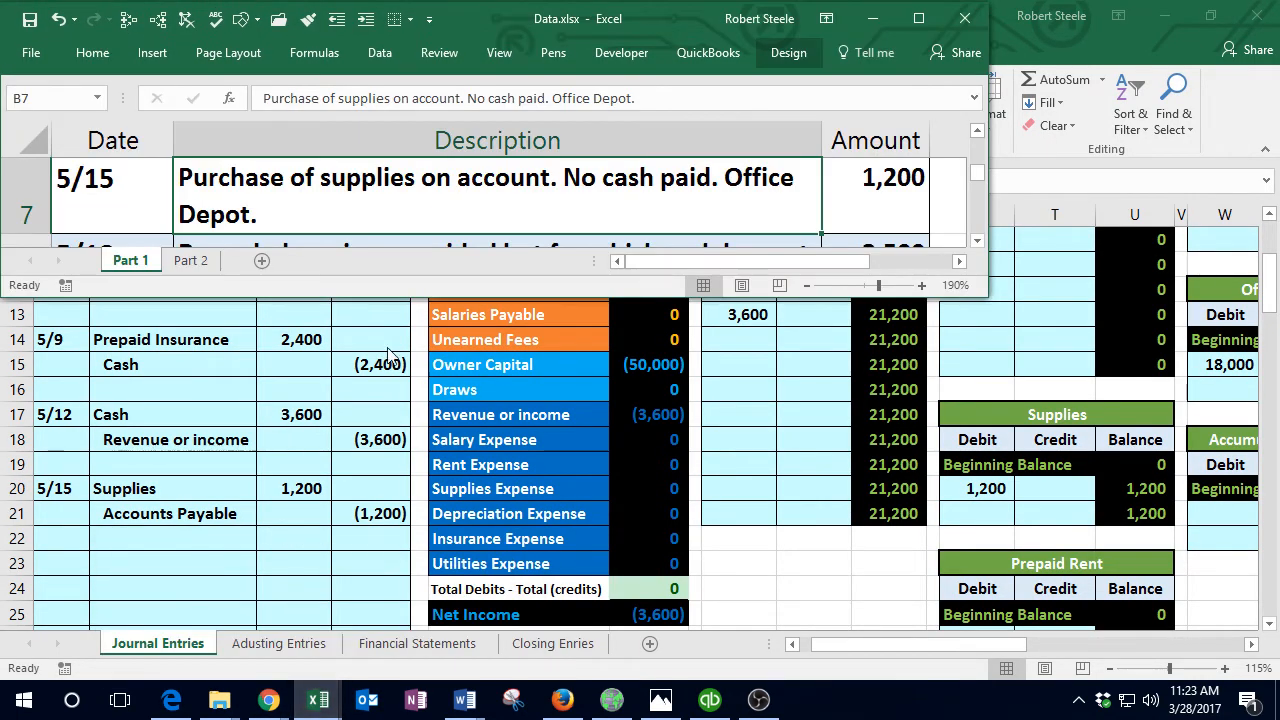
left_click_drag(149, 191, 850, 200)
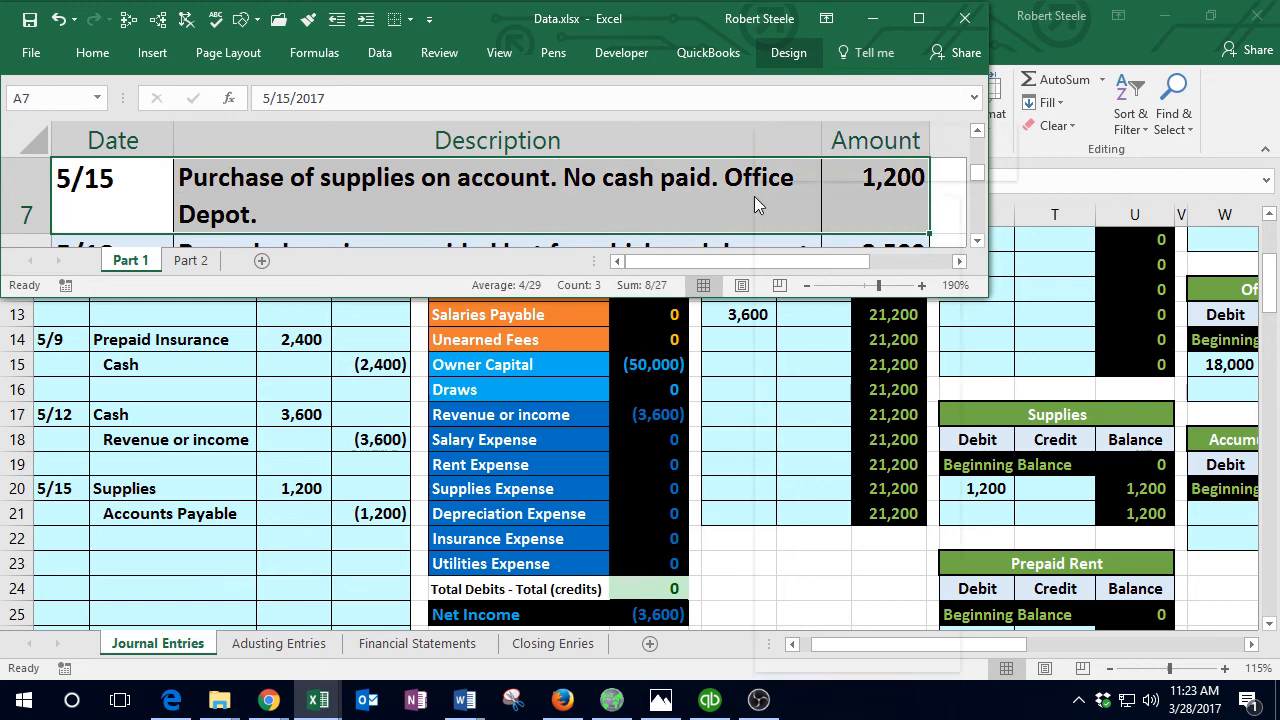
right_click(778, 199)
left_click(836, 166)
left_click(535, 178)
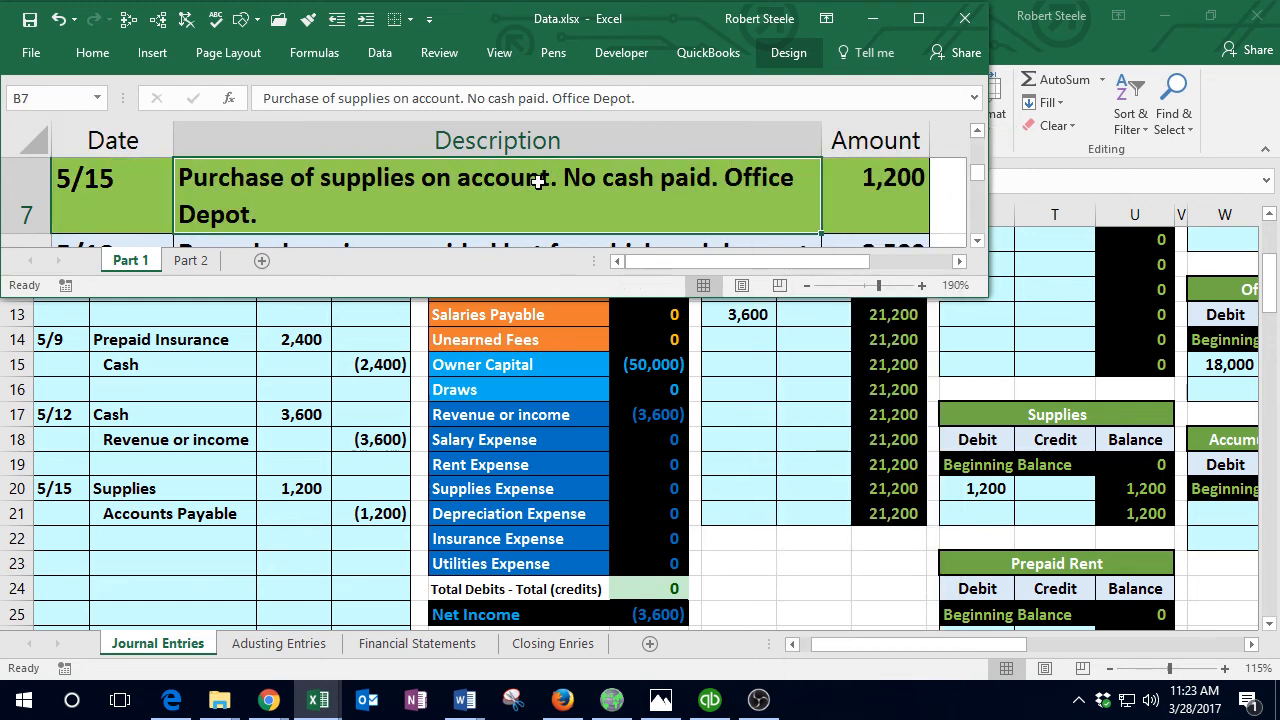
Step: Read the 5/18 transaction in Data.xlsx and check the Cash row of the worksheet's trial balance
key("Down")
key("Left")
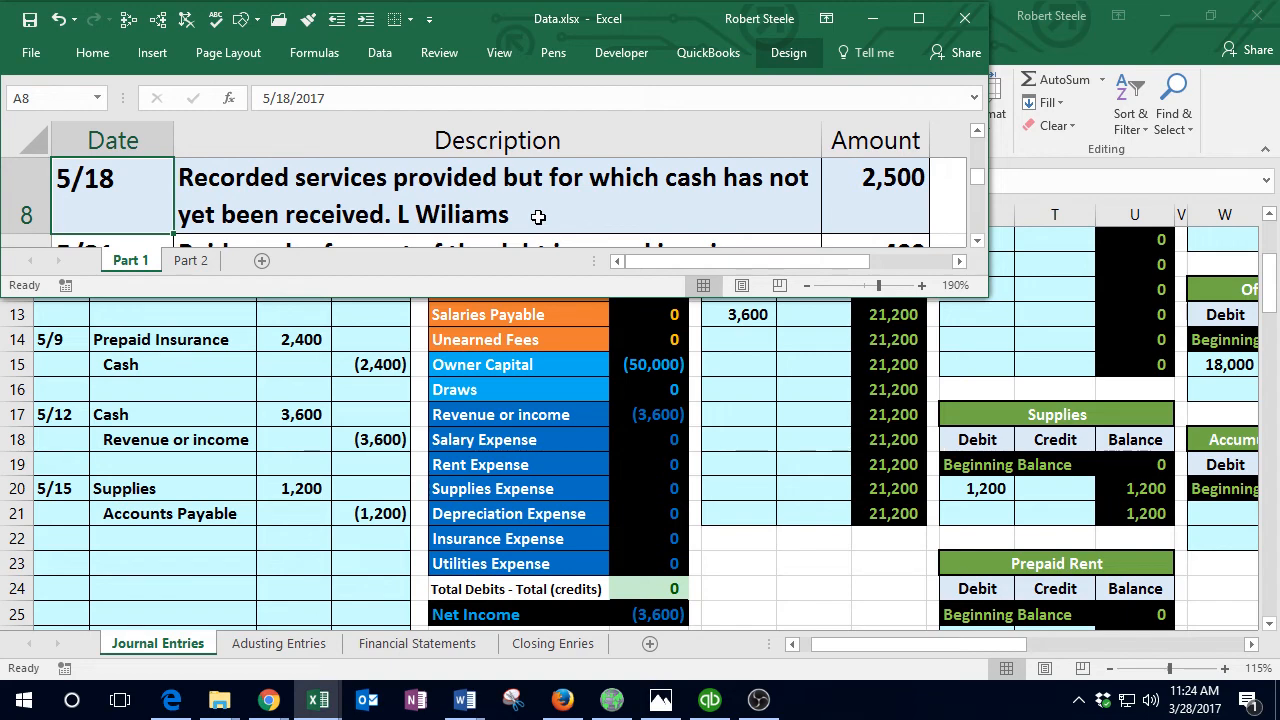
left_click(492, 406)
scroll(492, 406, "up", 3)
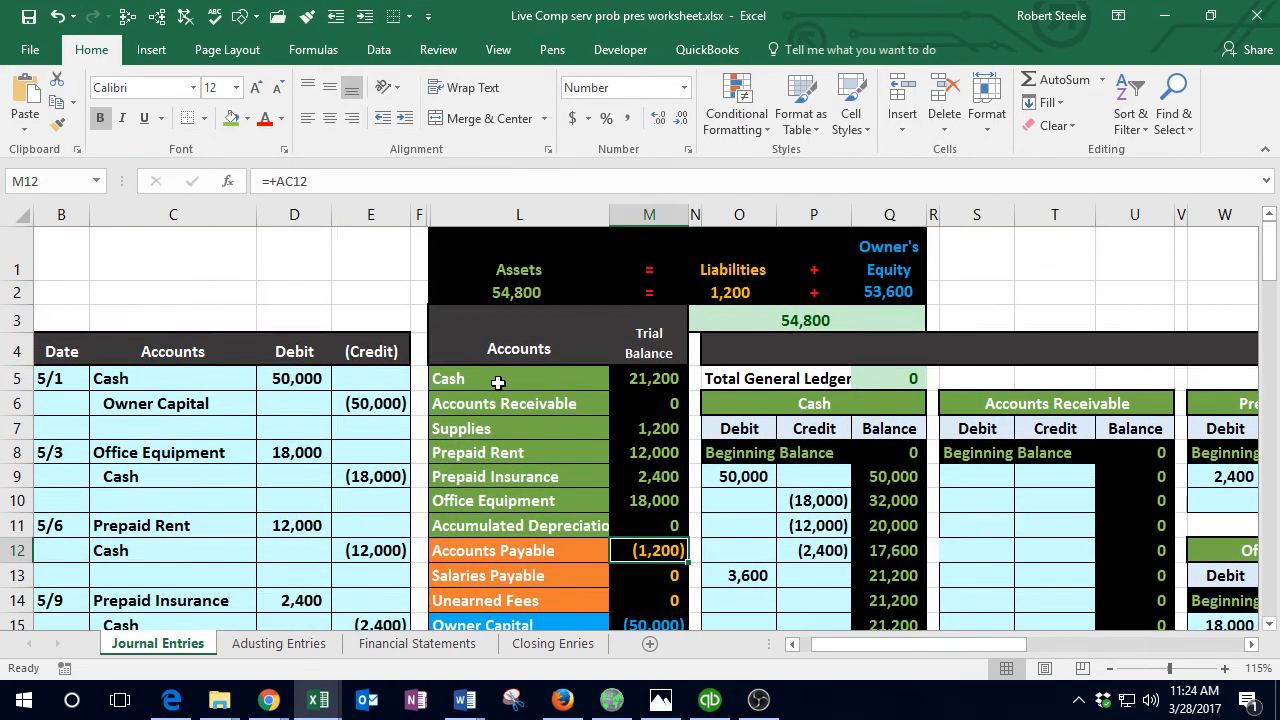
left_click(496, 380)
left_click_drag(496, 380, 647, 380)
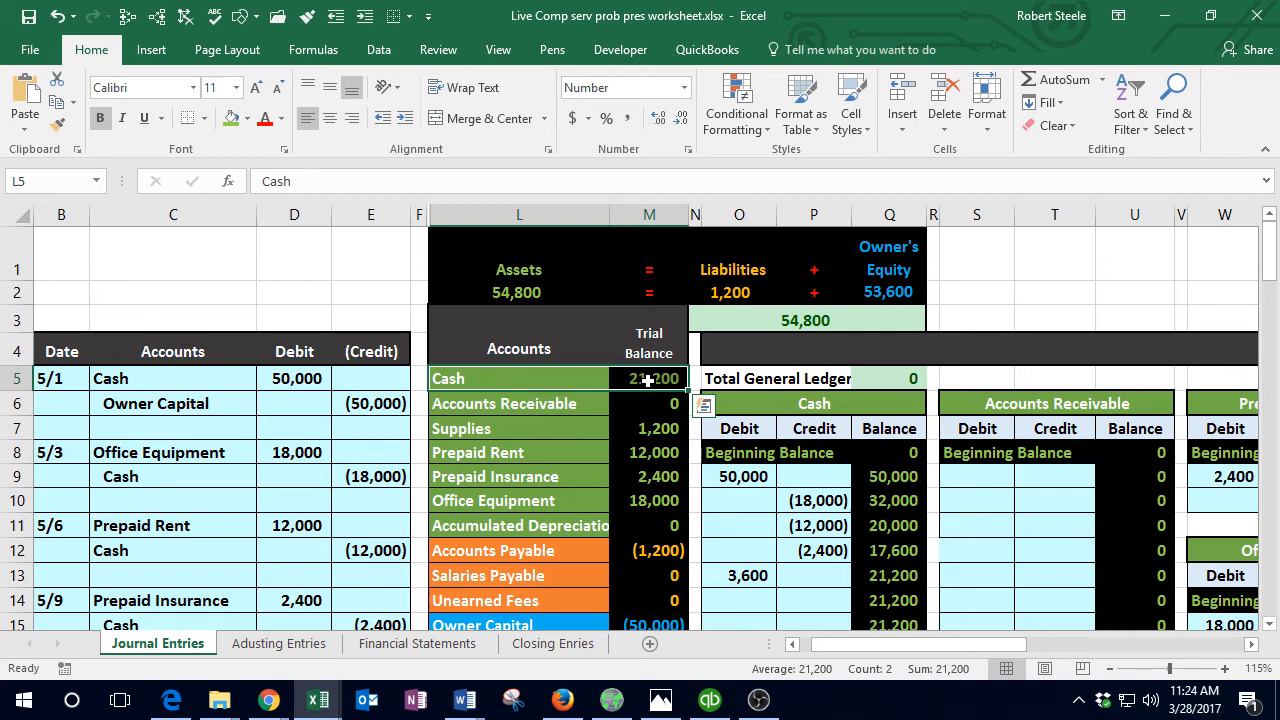
Step: Copy Accounts Receivable from cell L6 into journal cell C23, keeping the journal's cell formatting
left_click(570, 405)
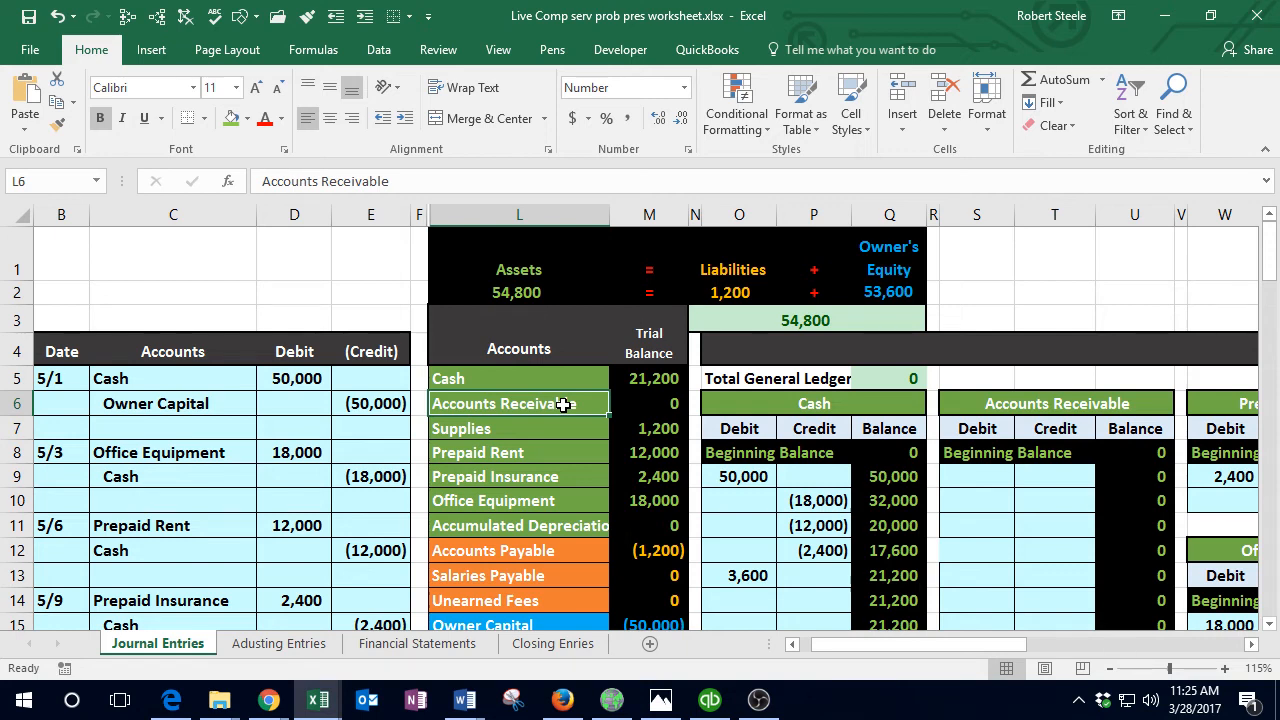
right_click(563, 404)
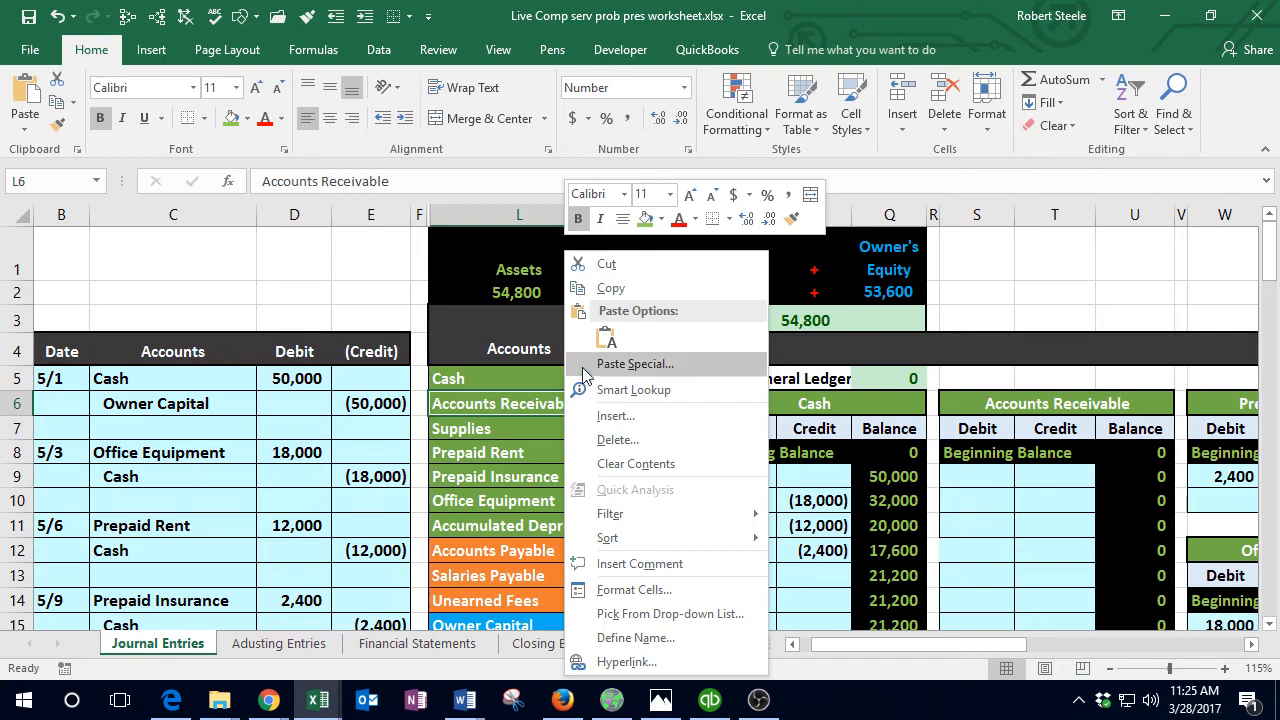
left_click(609, 290)
scroll(365, 480, "down", 4)
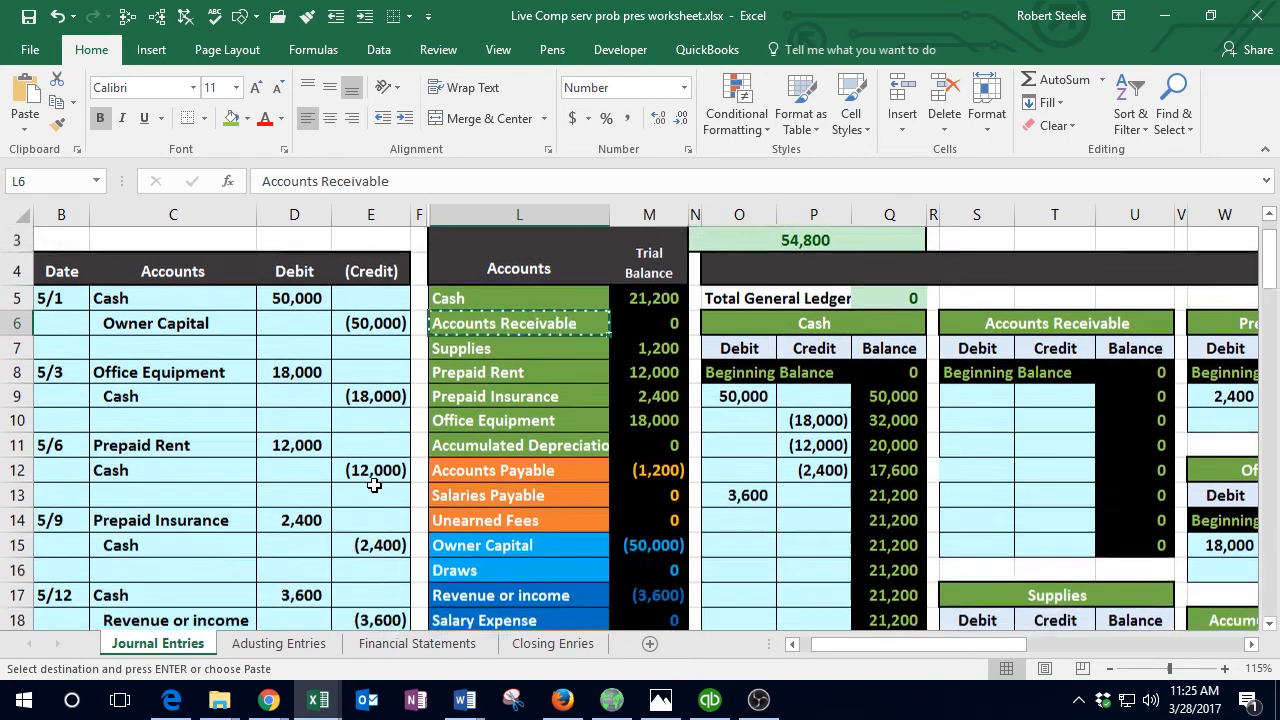
right_click(160, 489)
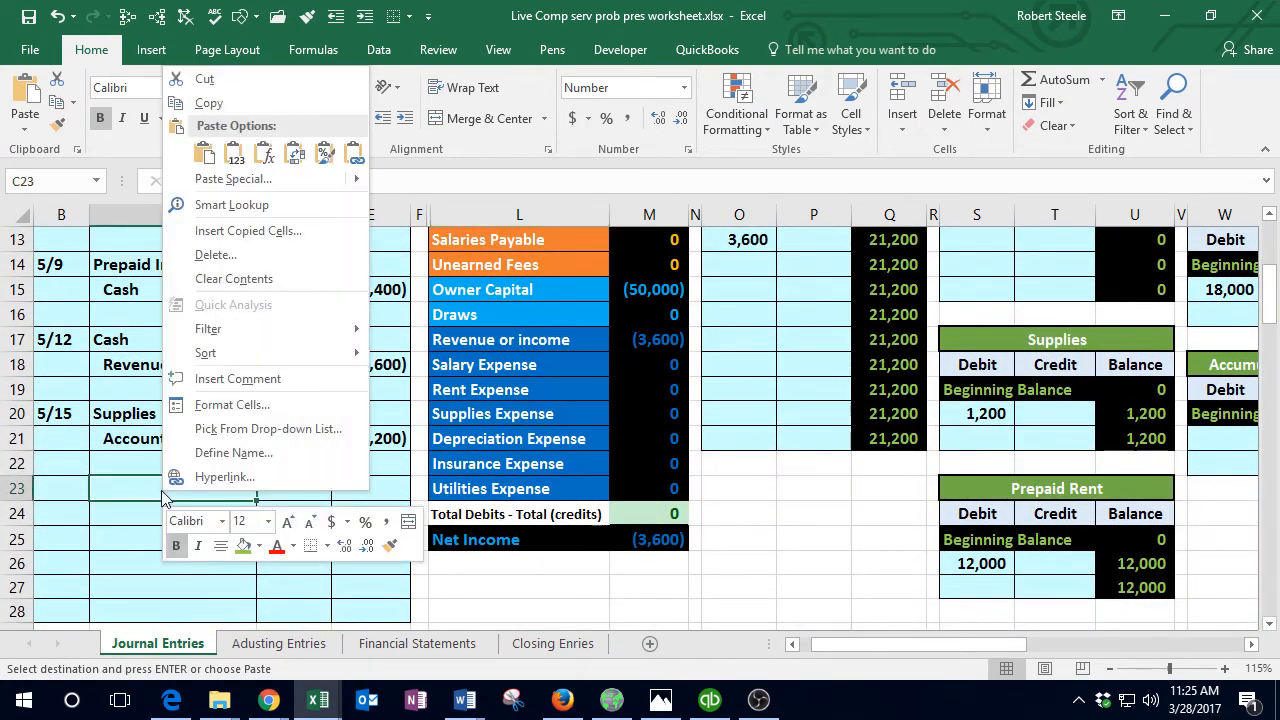
left_click(248, 152)
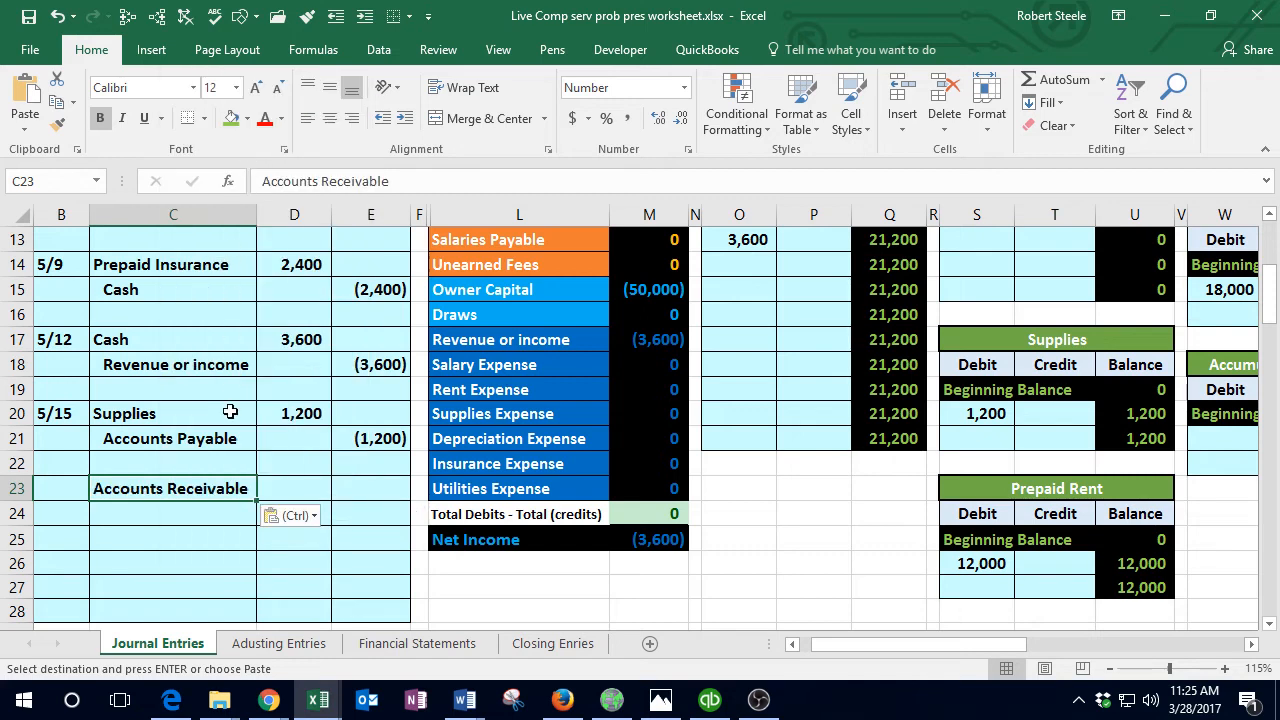
Step: Date the new journal entry 5/18 in cell B23 and select C24 for its second account
key("Left")
type("5/18")
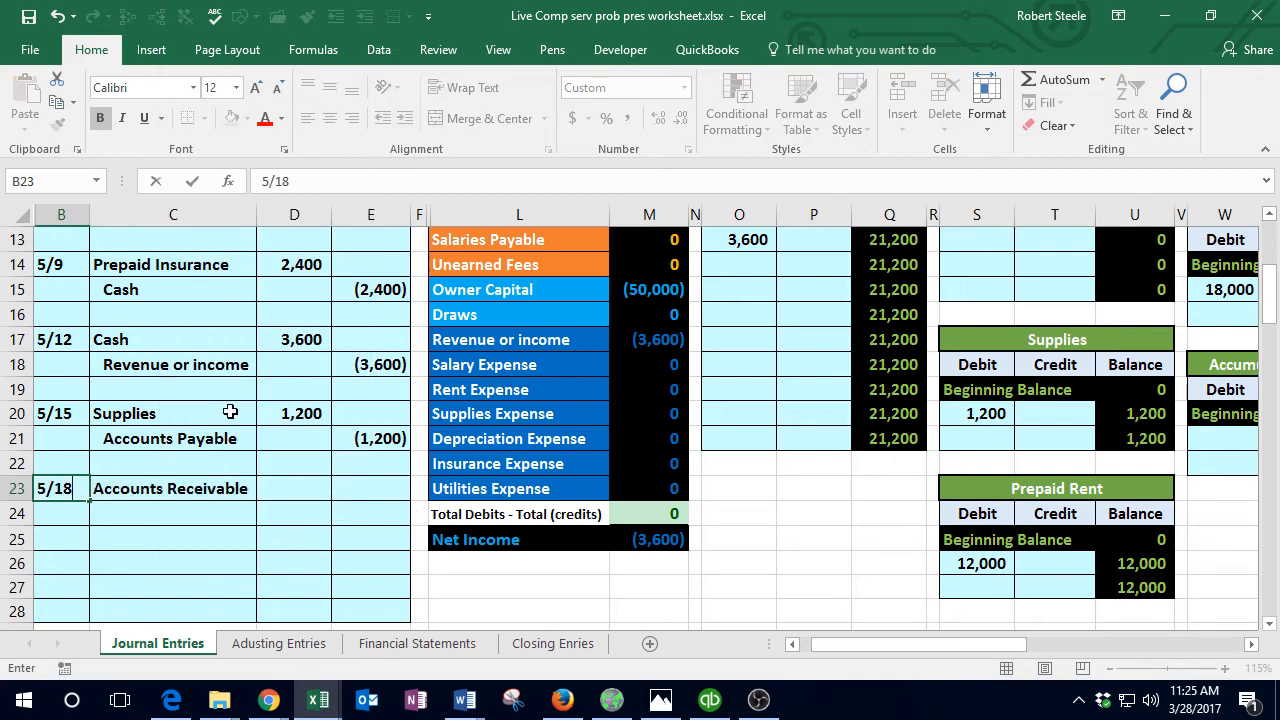
key("Return")
key("Right")
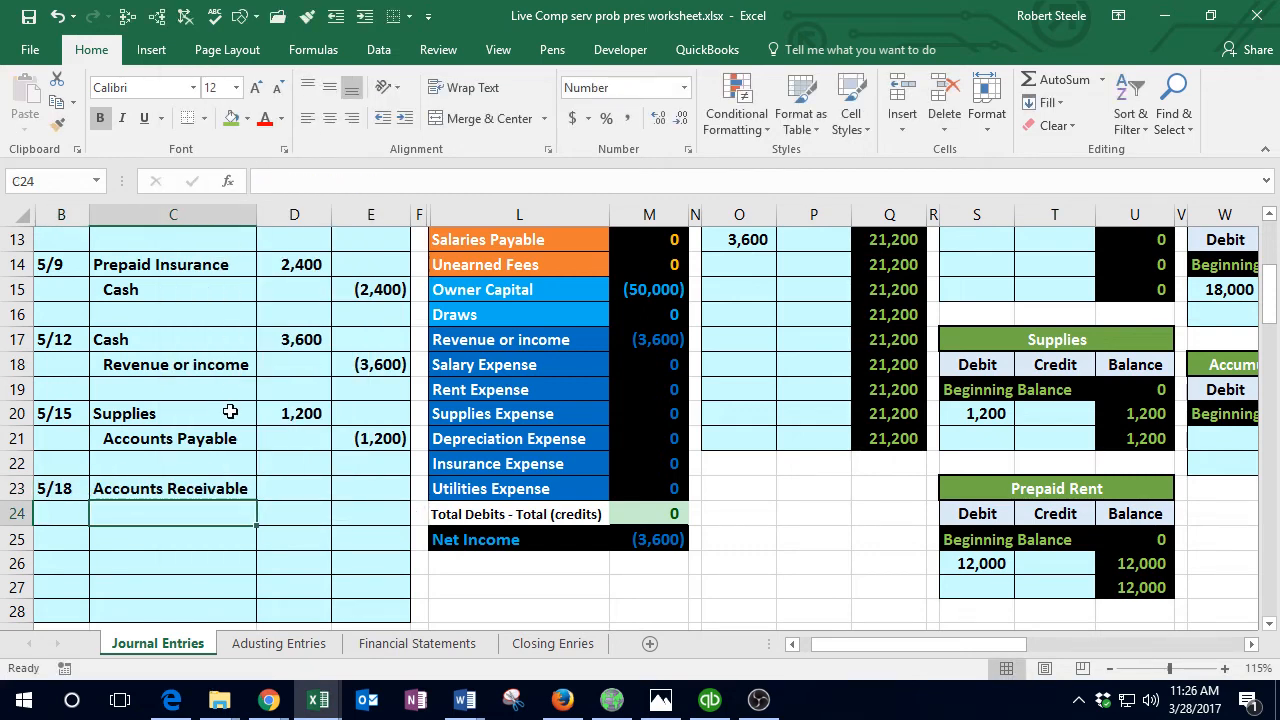
Step: Enter 2500 as the Accounts Receivable debit in journal cell D23
left_click(294, 488)
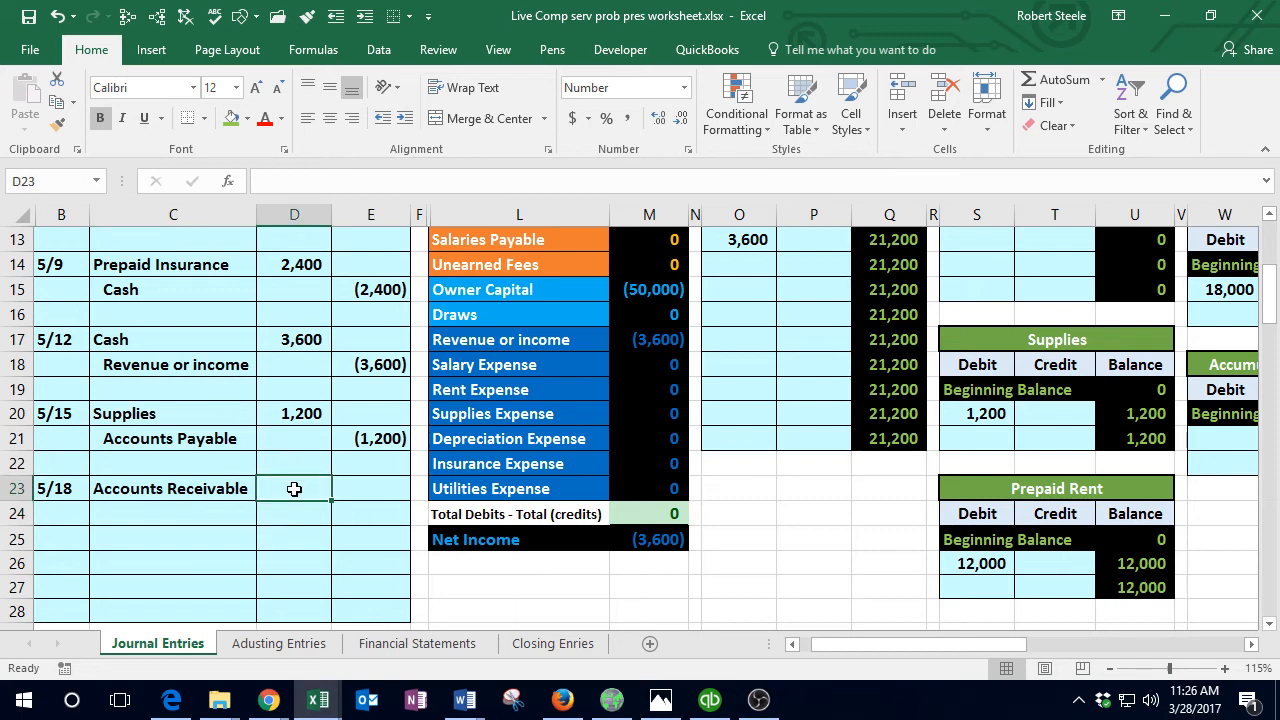
type("2500")
key("Return")
Step: Enter the matching credit in E24 as the negative of the debit, using the formula =-D23
key("Right")
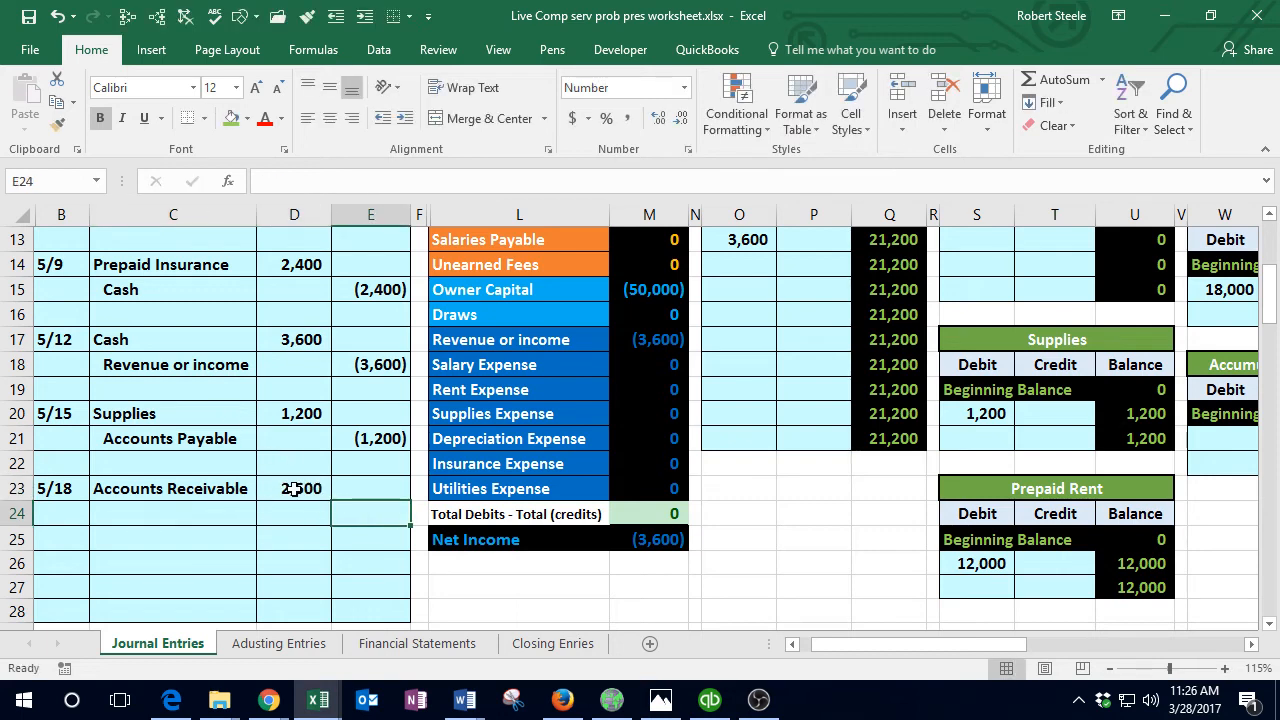
type("-")
key("Down")
key("Left")
key("Up")
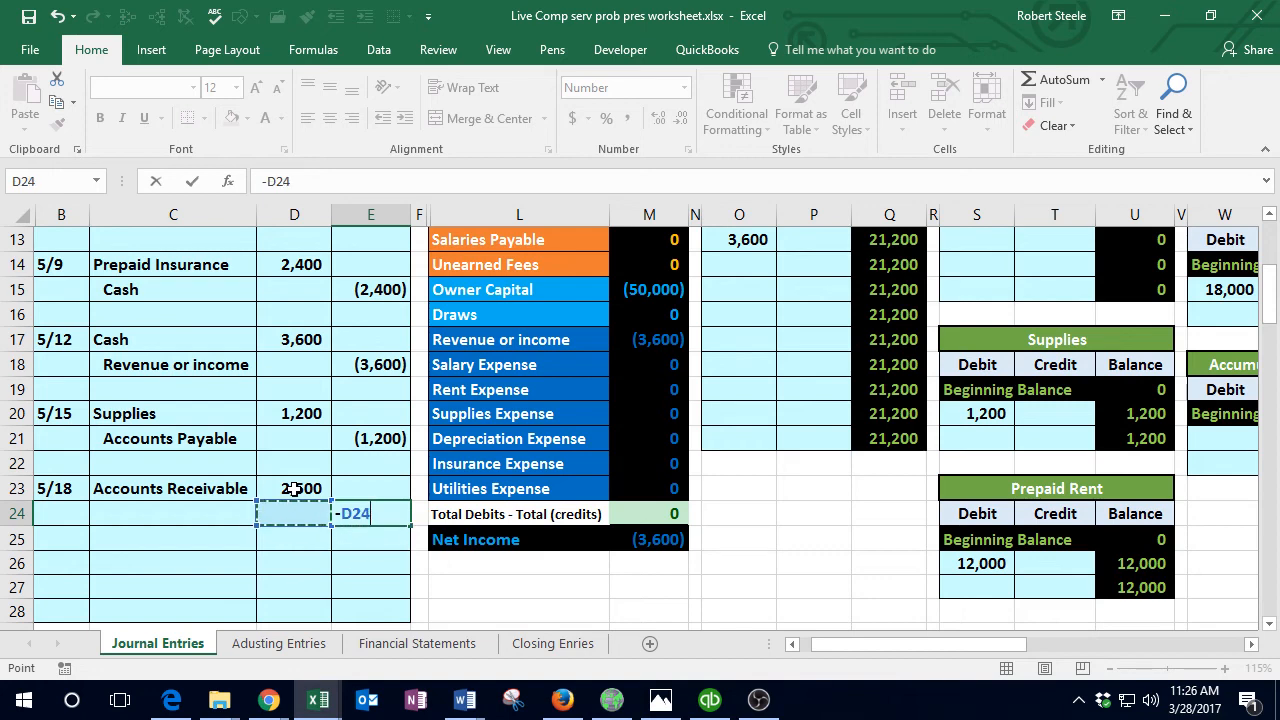
key("Up")
key("Return")
left_click(370, 514)
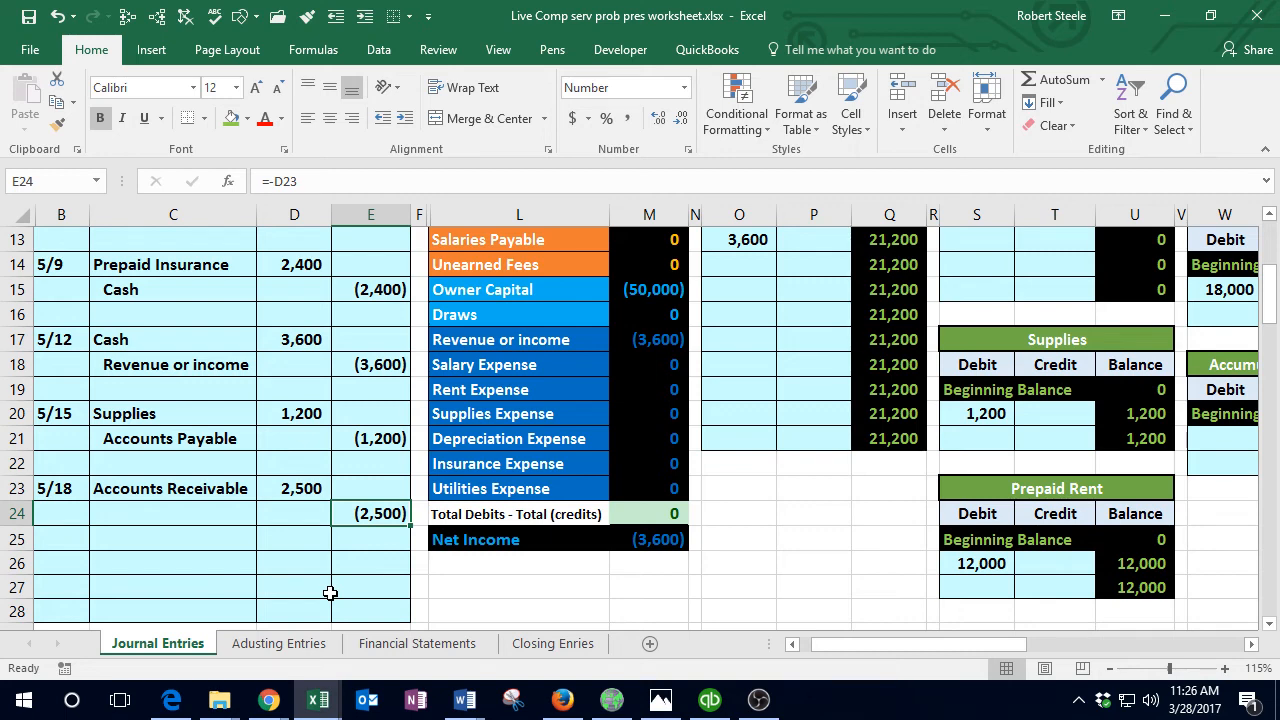
Step: Copy Revenue or income from cell L17 into journal cell C24 as values only and indent it
left_click(230, 512)
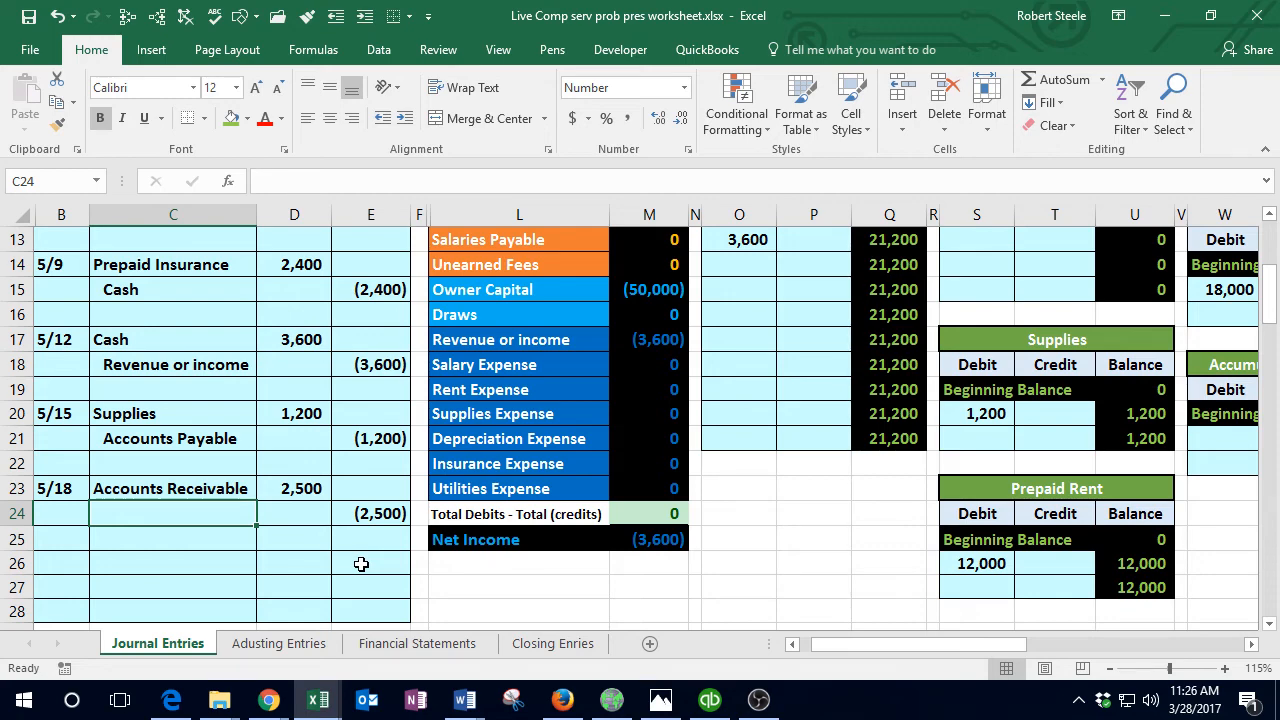
scroll(361, 564, "up", 2)
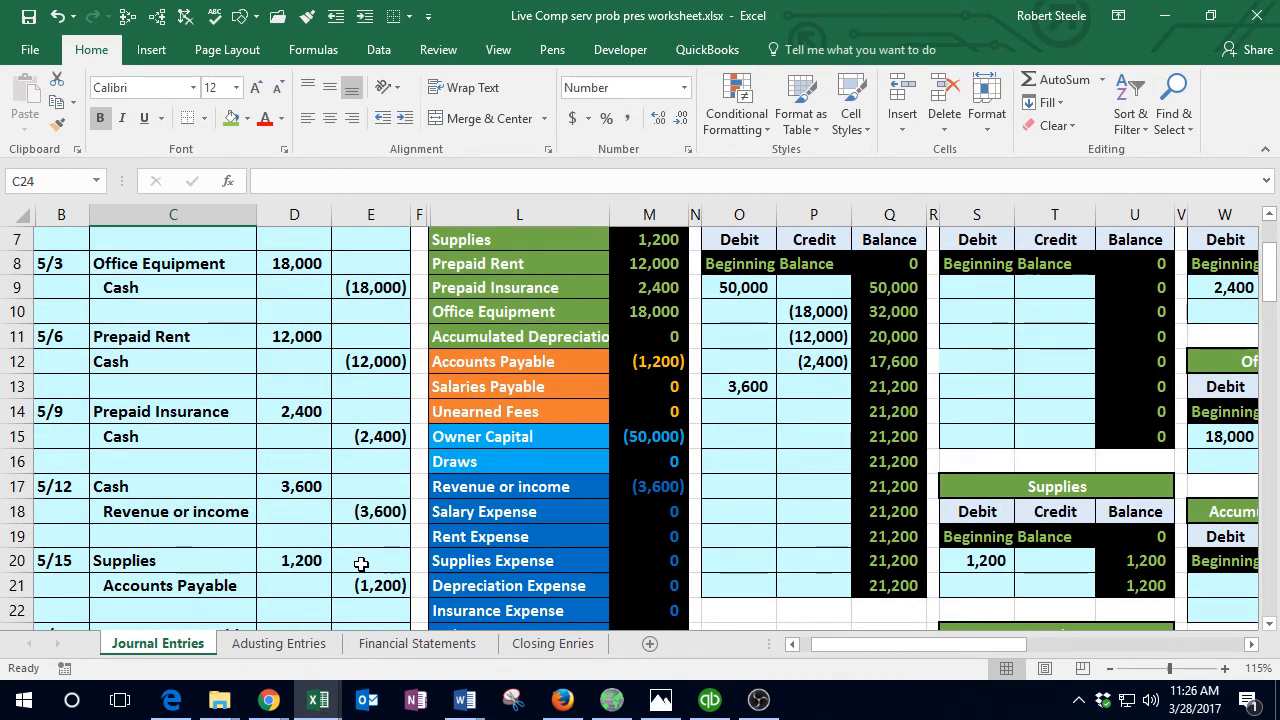
left_click(478, 488)
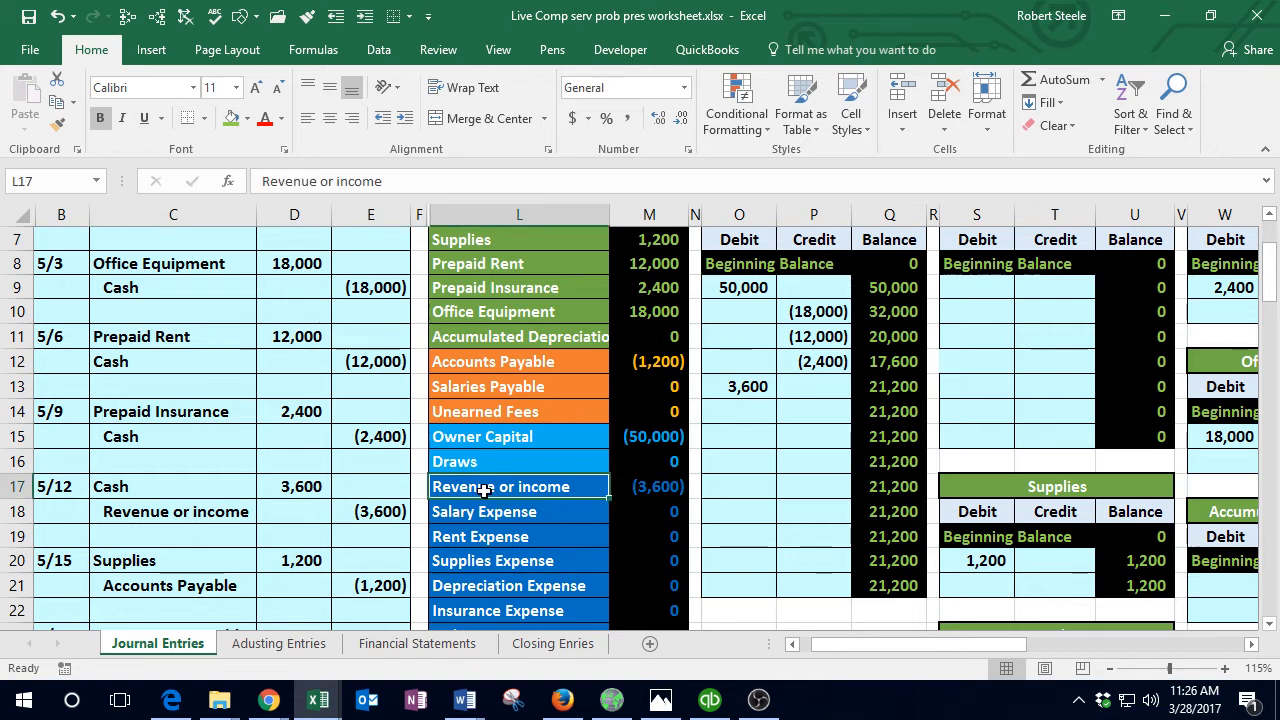
right_click(486, 494)
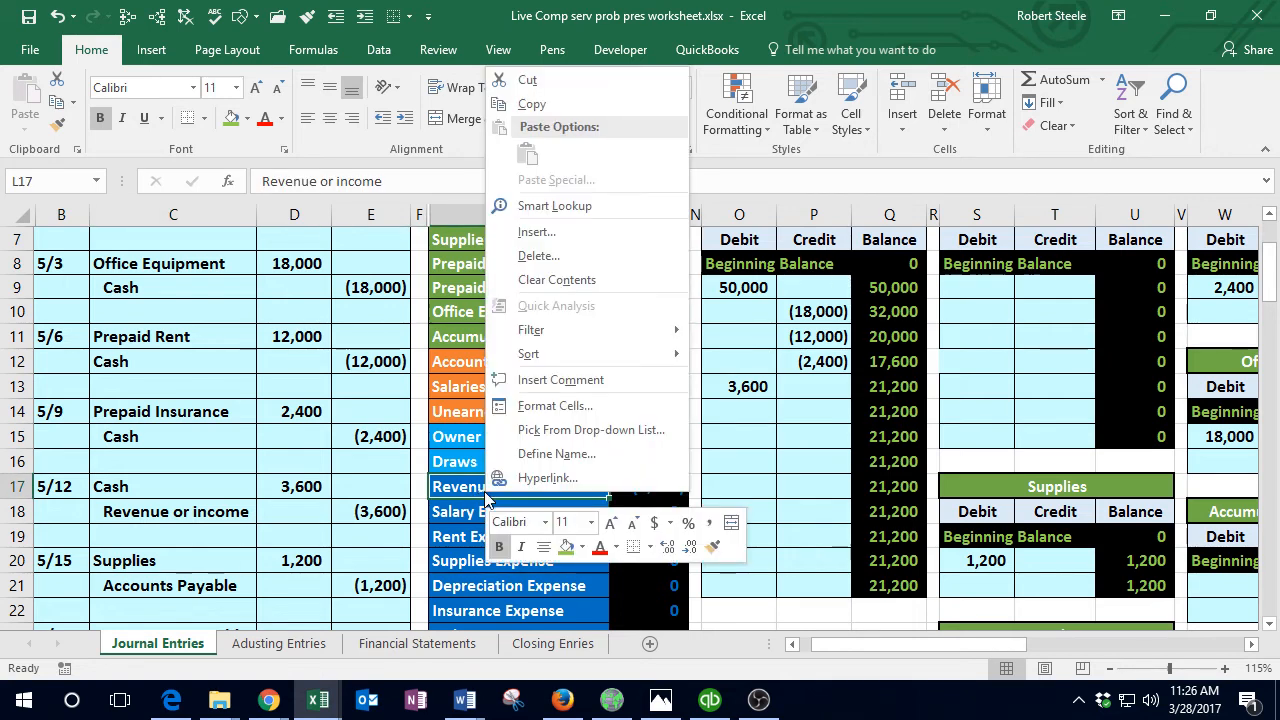
left_click(531, 104)
scroll(291, 544, "down", 1)
scroll(190, 585, "down", 1)
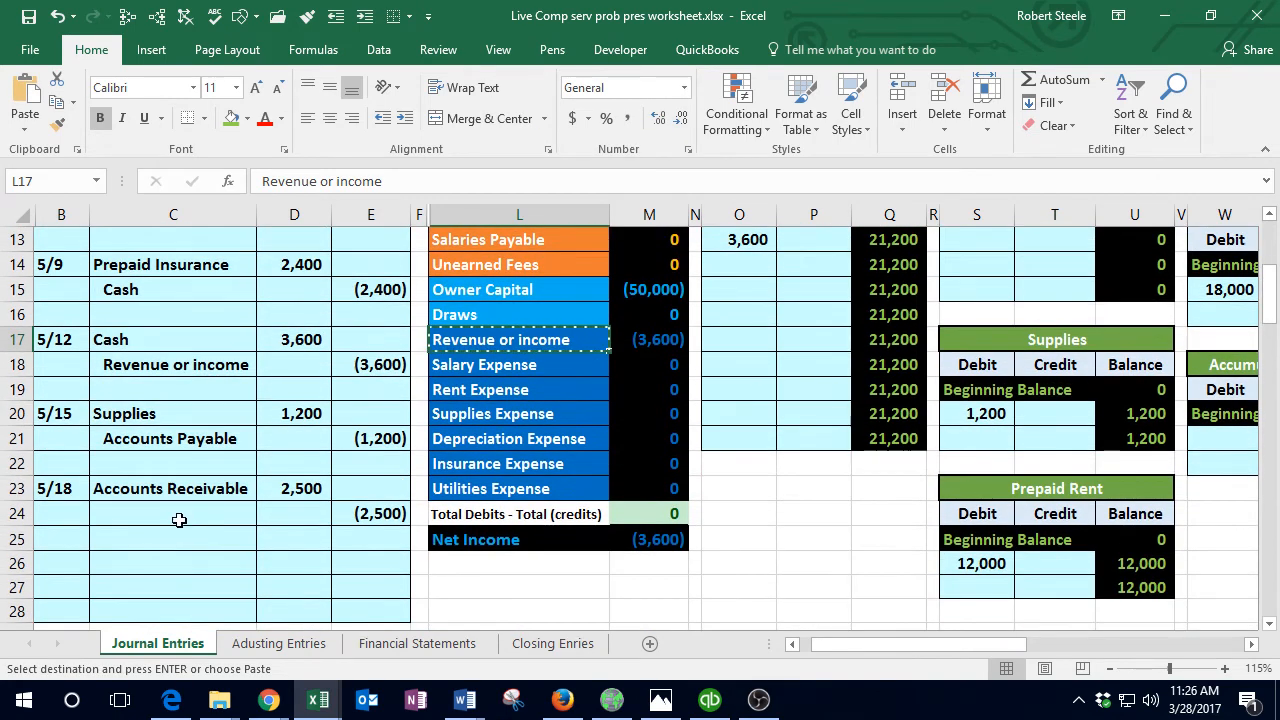
left_click(175, 513)
right_click(175, 513)
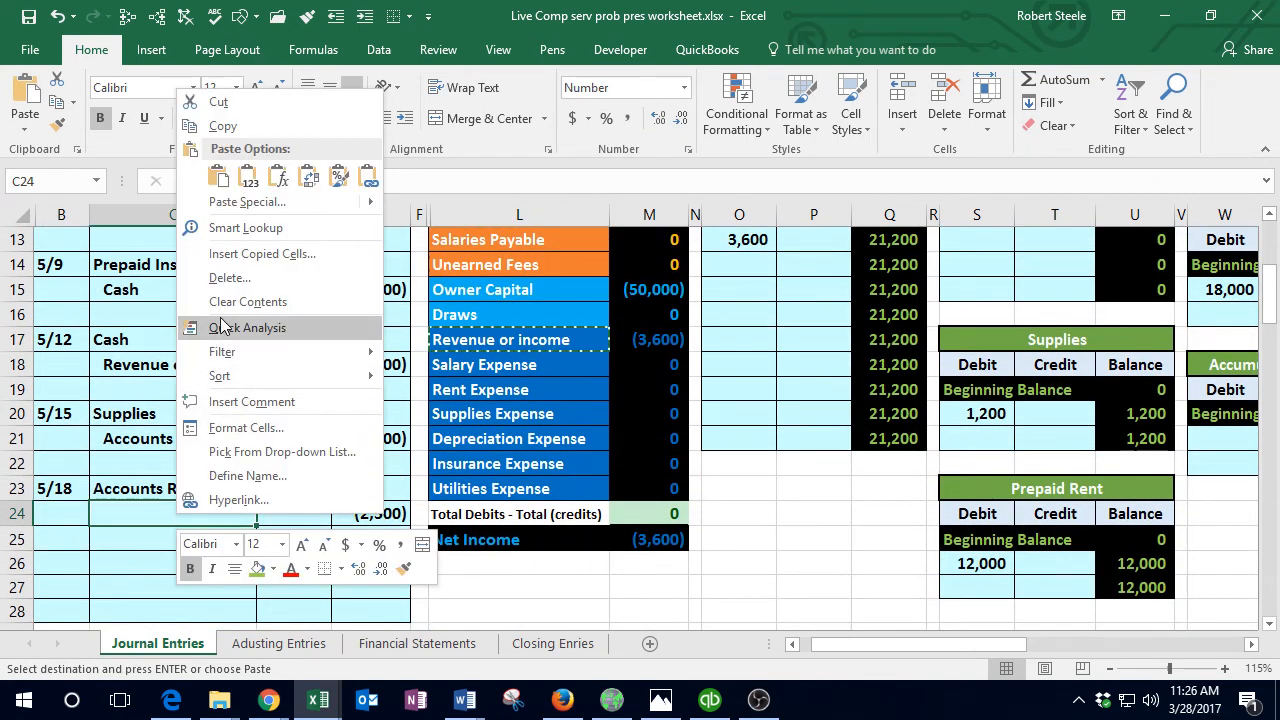
left_click(251, 179)
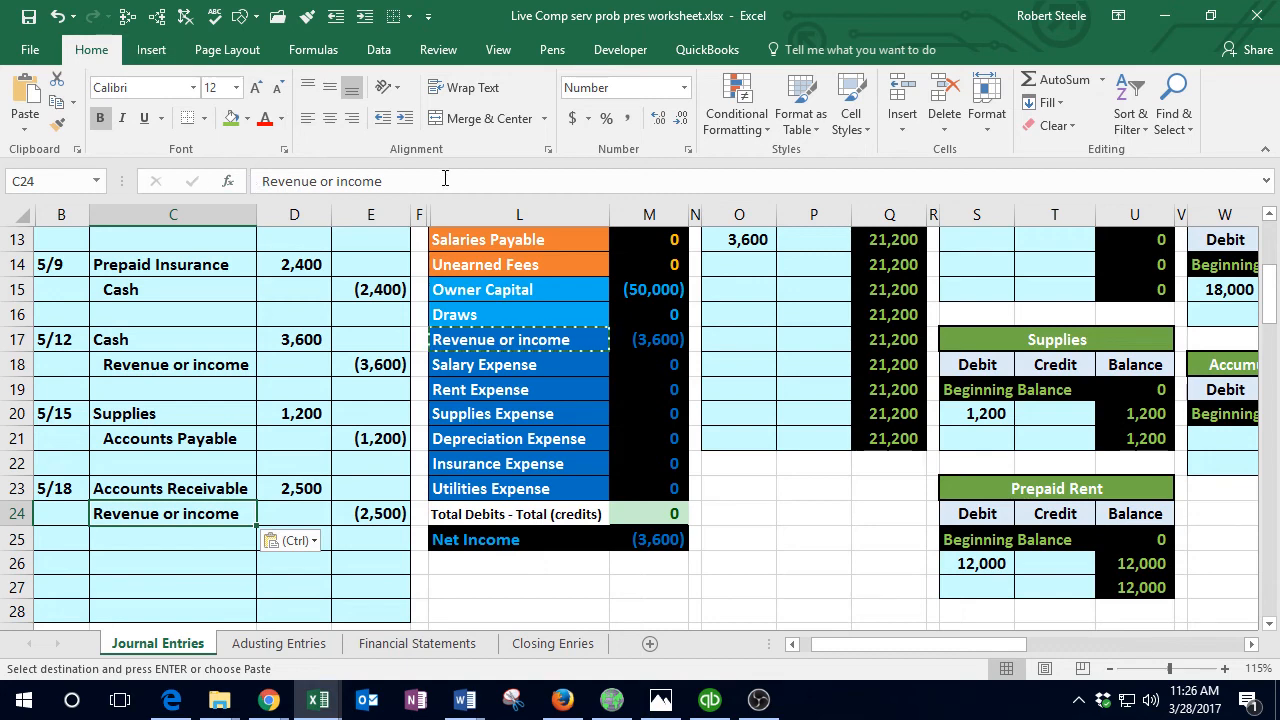
left_click(404, 119)
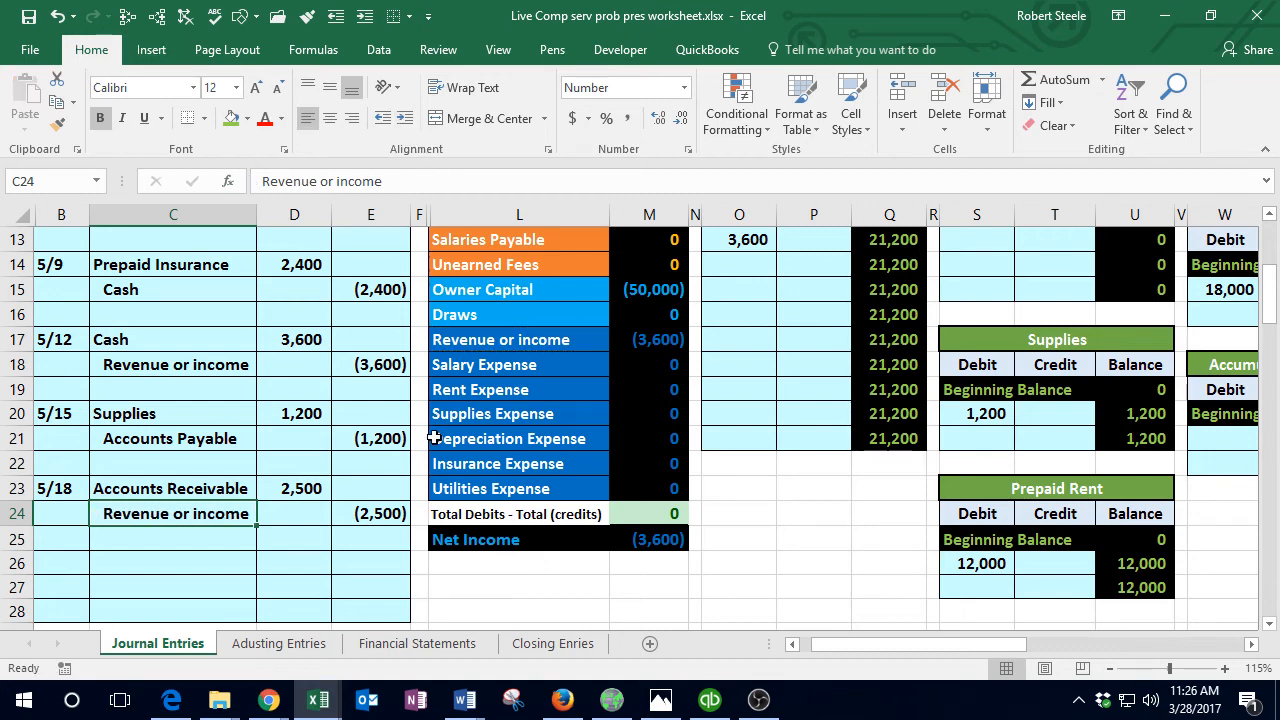
Step: Post the 5/18 debit to the Accounts Receivable ledger by linking cell S9 to the journal with =D23
left_click(388, 486)
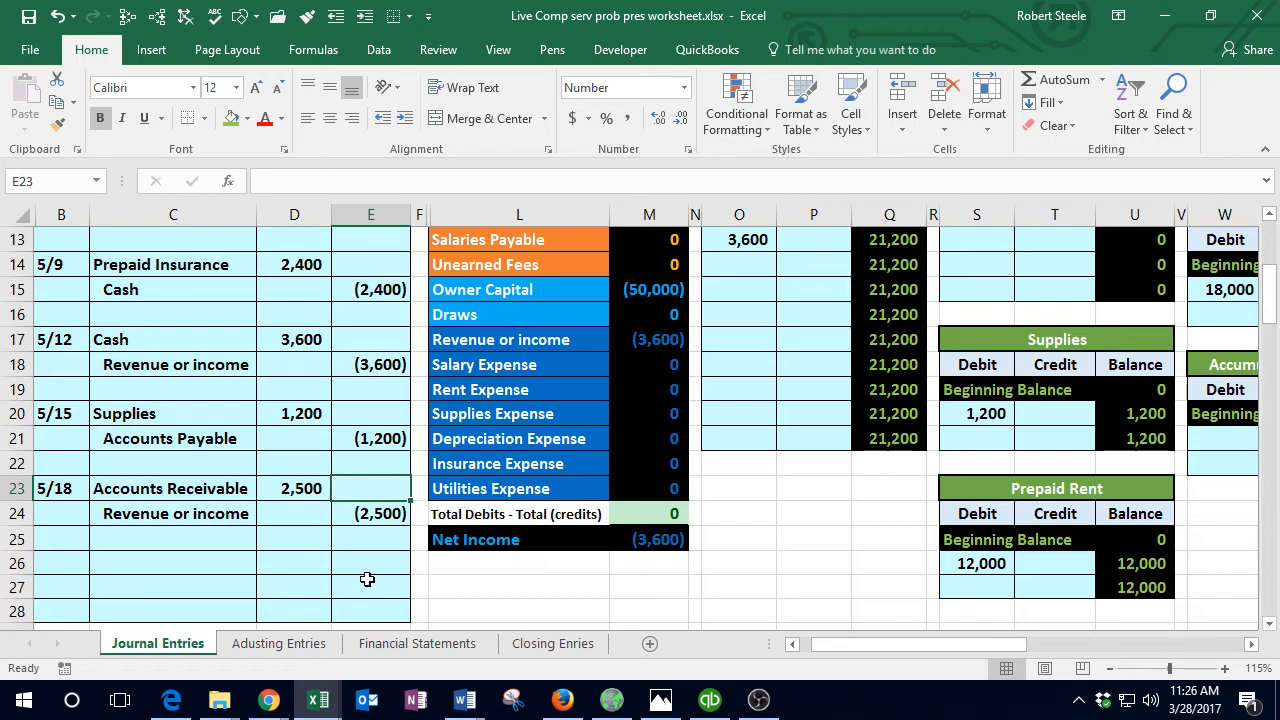
key("Right")
key("Right")
key("Right")
key("Right")
key("Right")
key("Right")
key("Right")
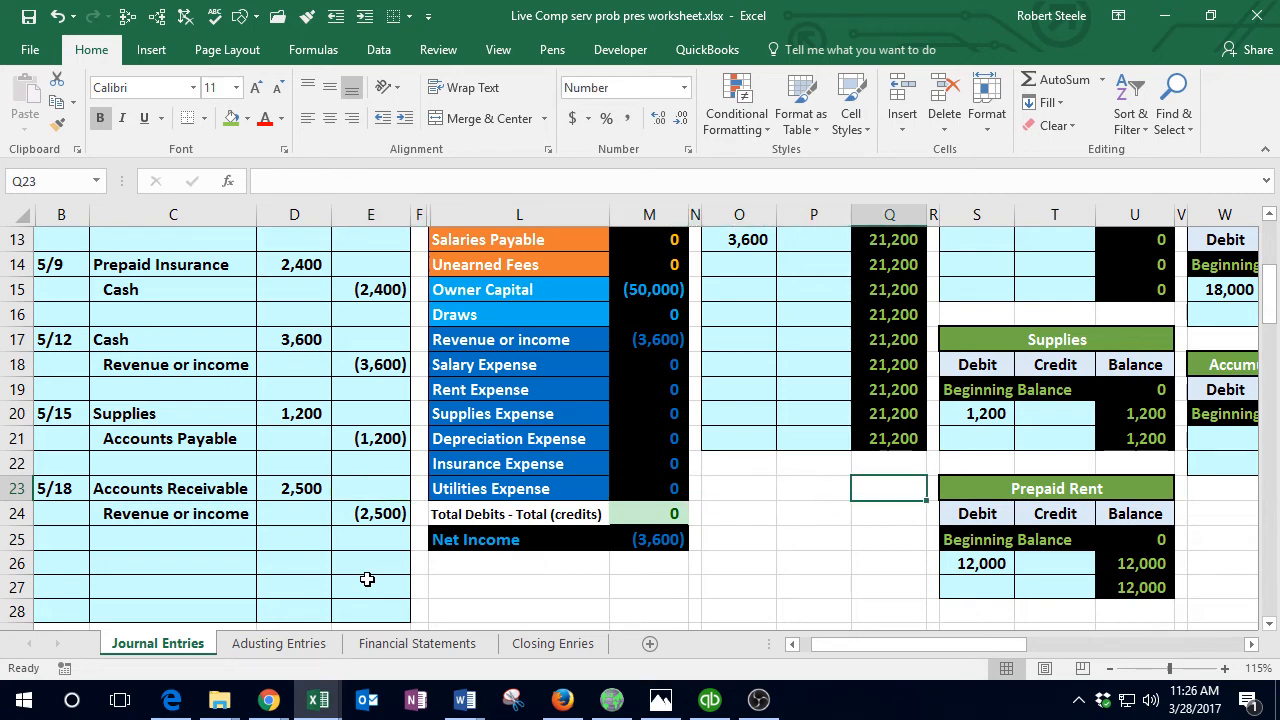
scroll(367, 579, "up", 4)
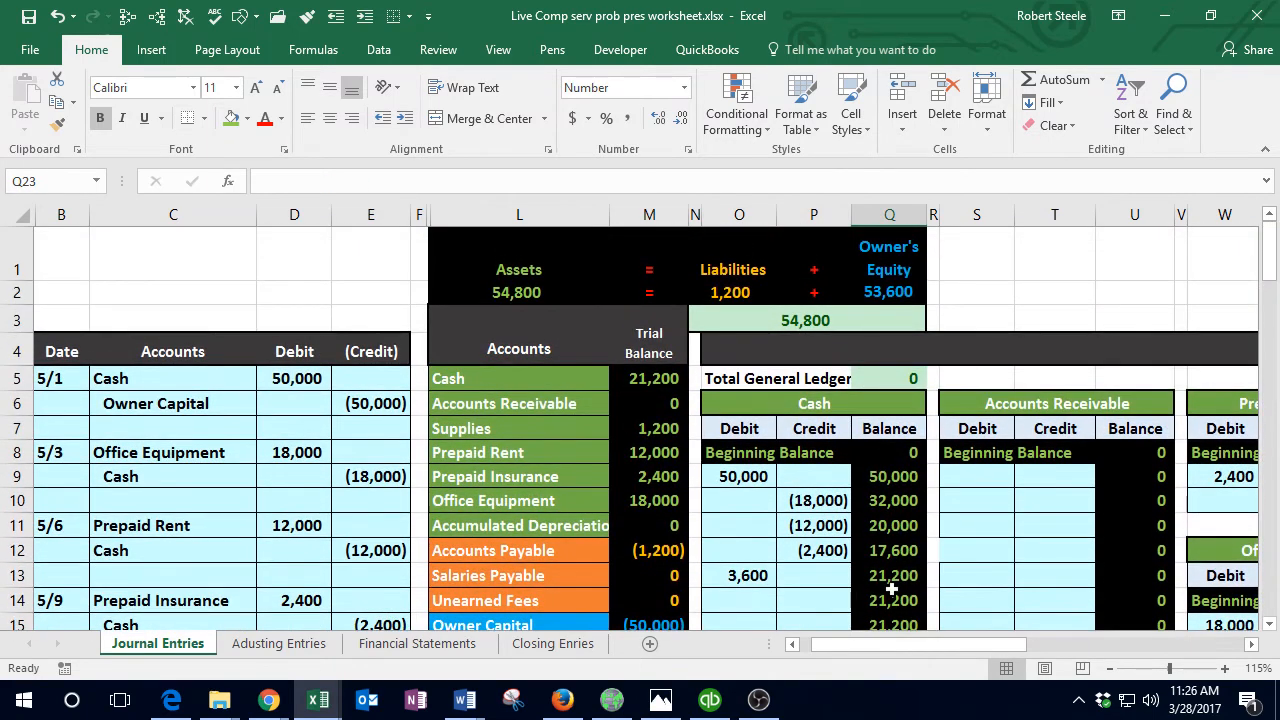
left_click(973, 477)
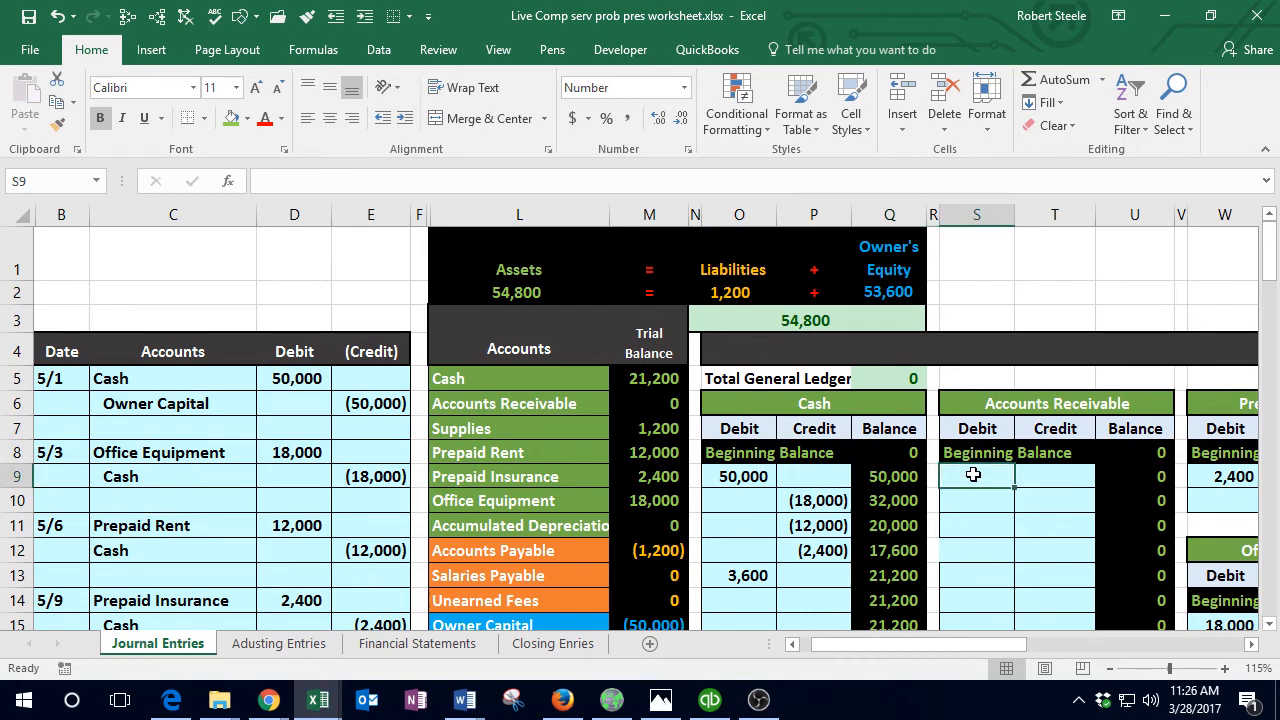
type("=")
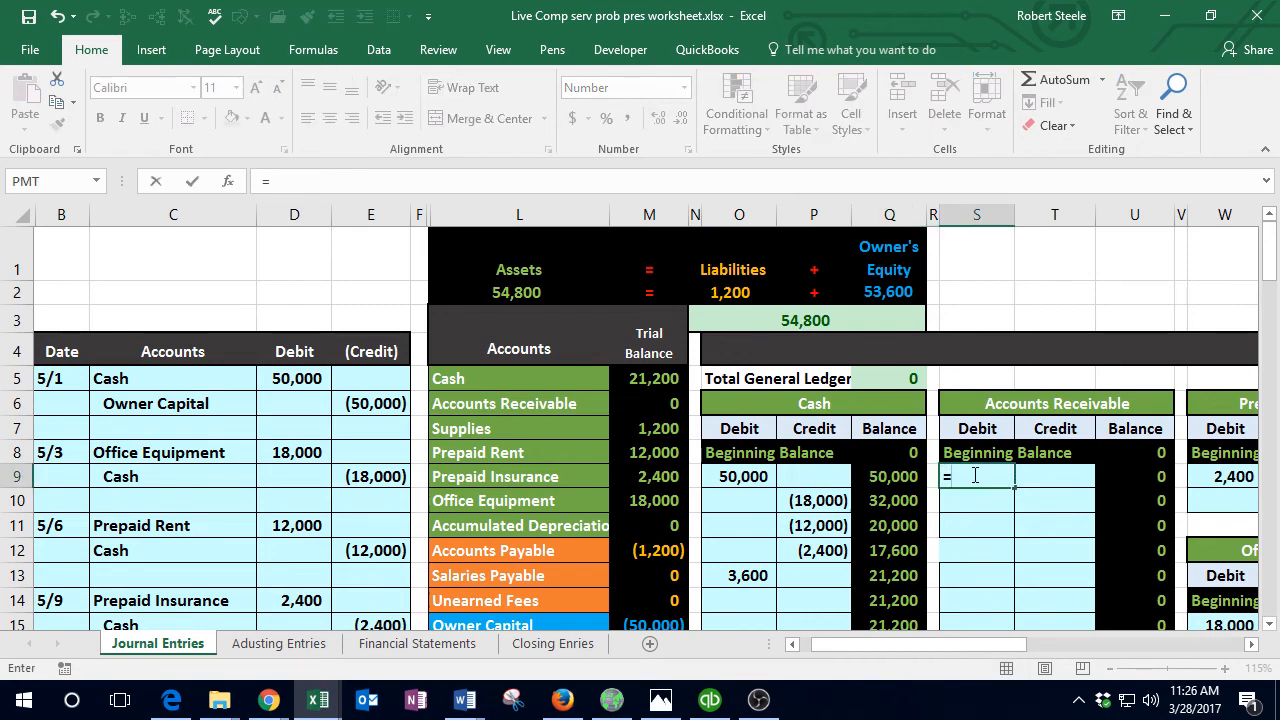
scroll(975, 476, "down", 4)
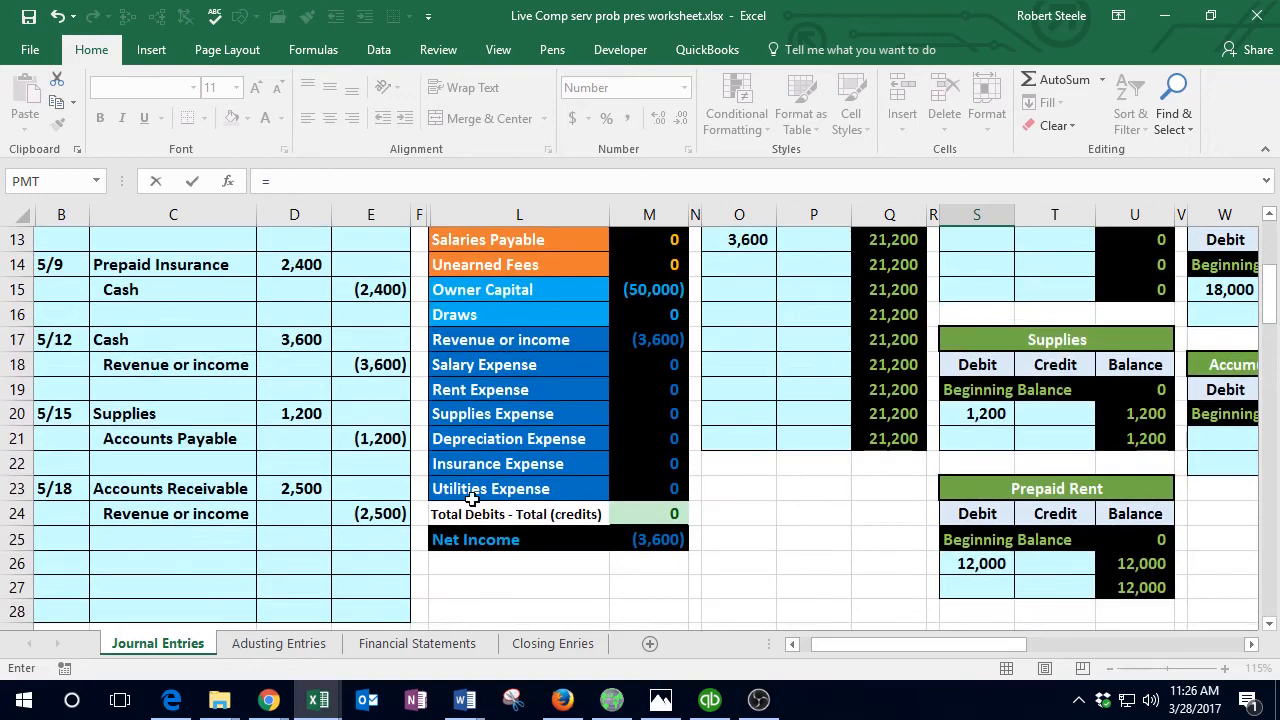
left_click(299, 488)
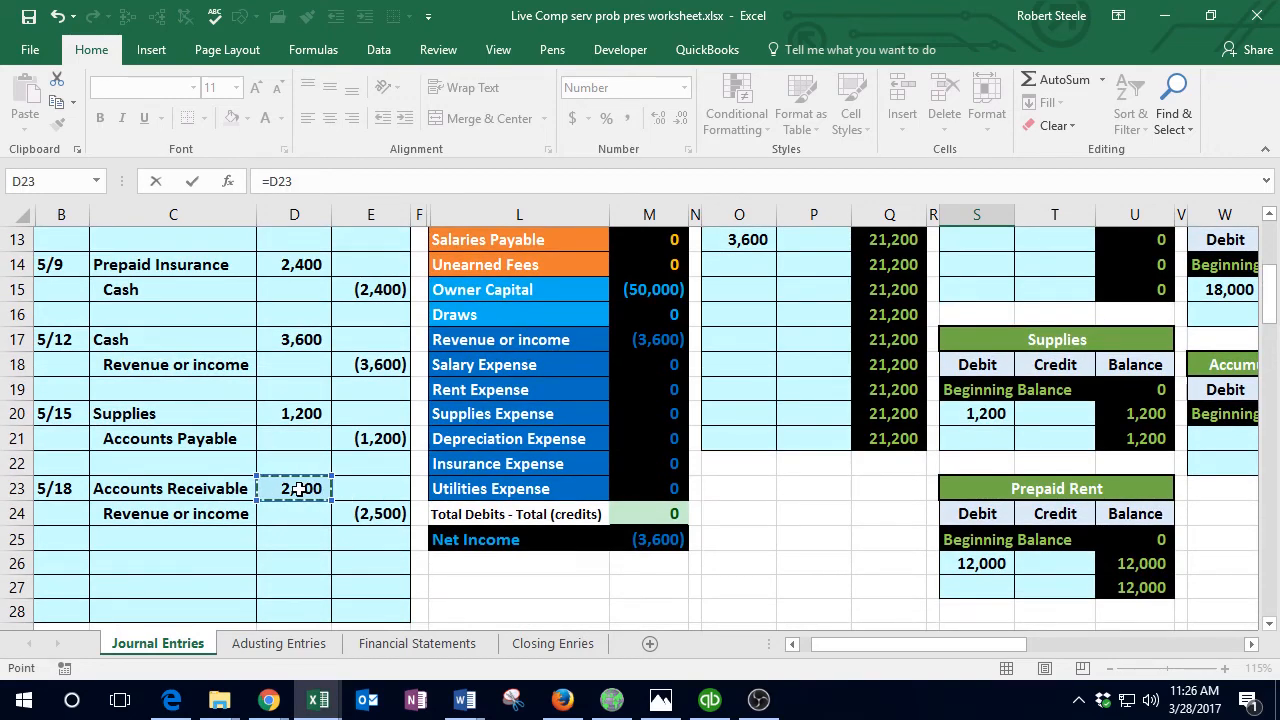
key("Return")
Step: Post the 5/18 credit to the Revenue or income ledger by linking cell AF20 to the journal with =E24
scroll(299, 488, "up", 1)
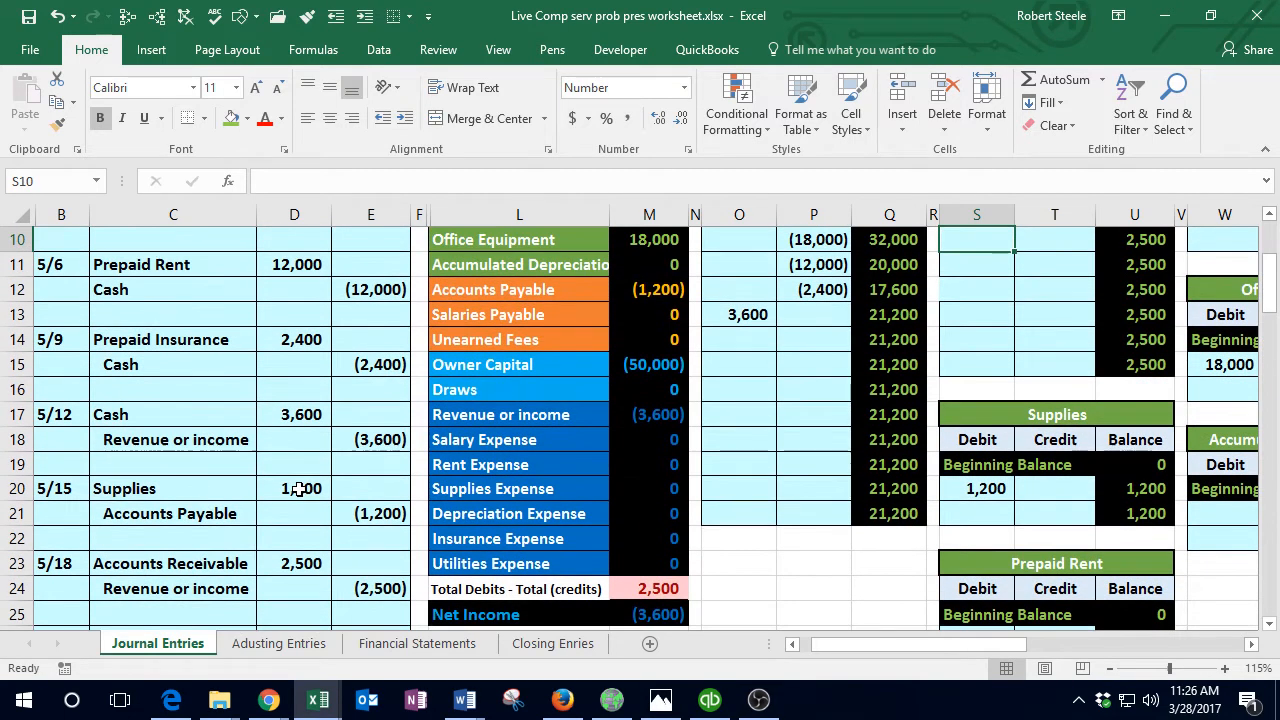
left_click(507, 416)
scroll(505, 435, "up", 2)
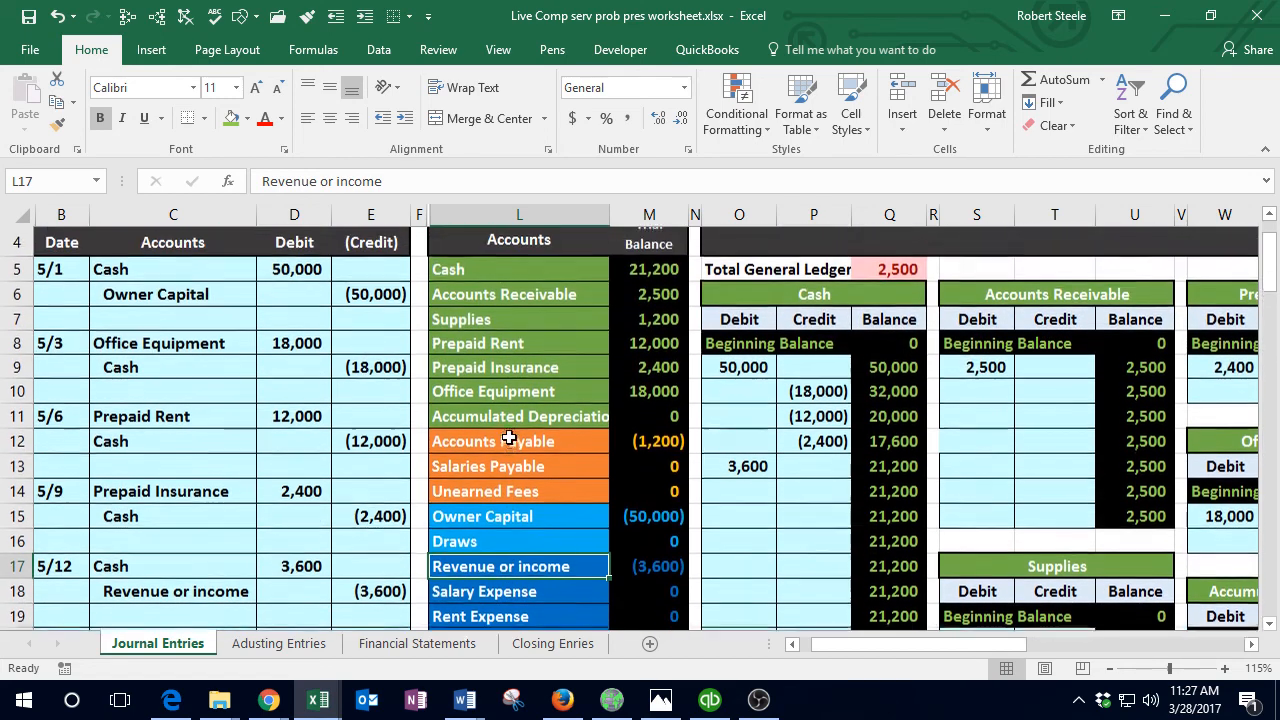
left_click(547, 412)
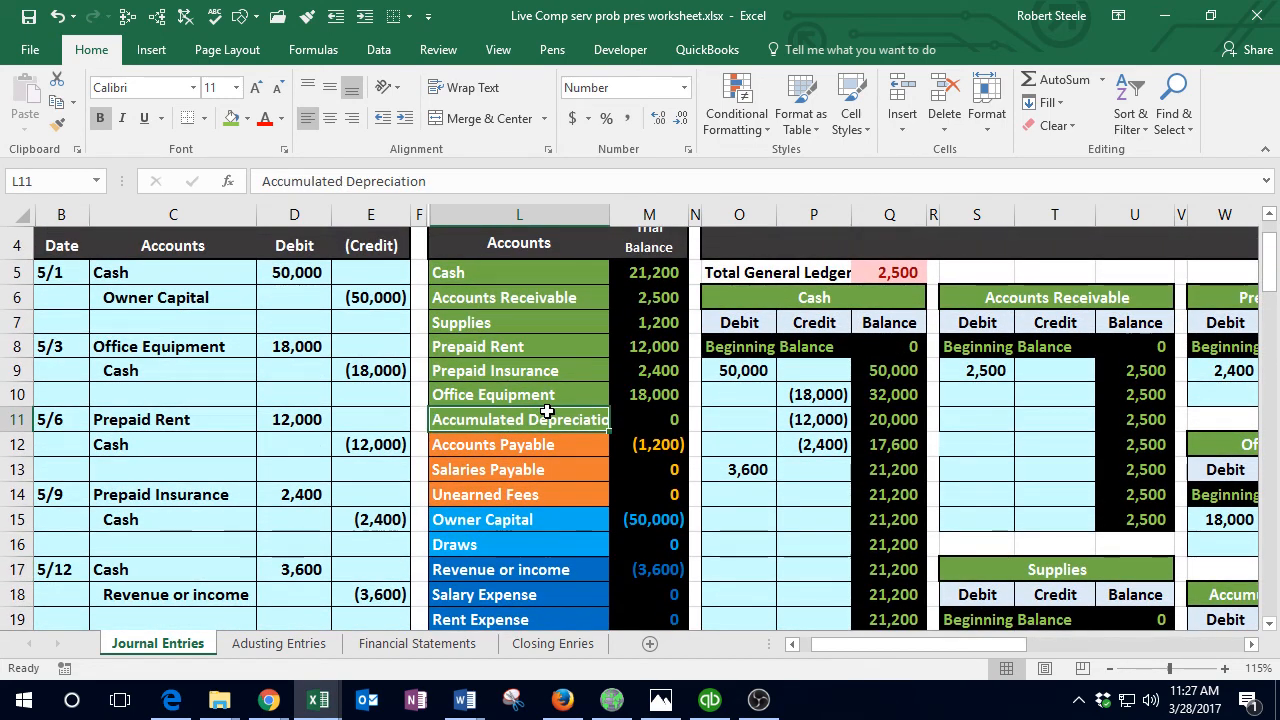
key("Right")
key("Right")
key("Right")
key("Right")
key("Right")
key("Right")
key("Right")
key("Right")
key("Right")
key("Right")
key("Right")
key("Right")
key("Right")
key("Right")
key("Right")
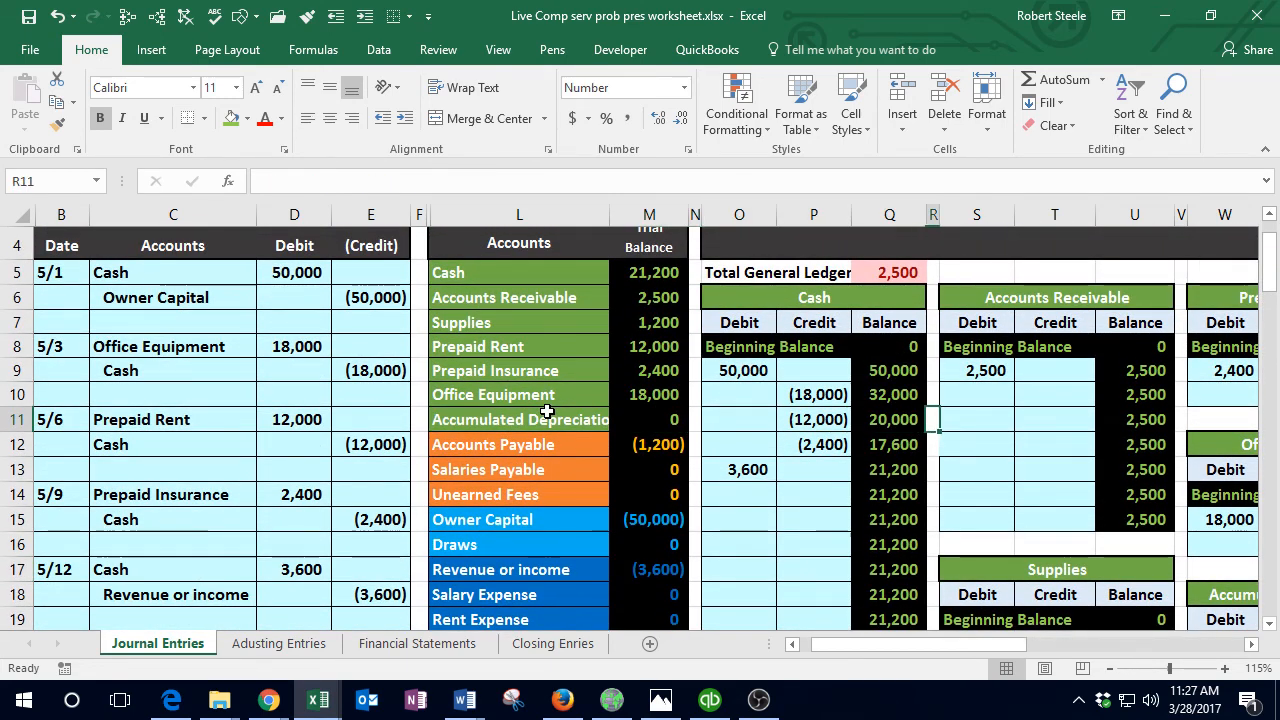
key("Right")
key("Right")
key("Right")
key("Right")
key("Right")
key("Right")
key("Right")
key("Right")
key("Right")
key("Right")
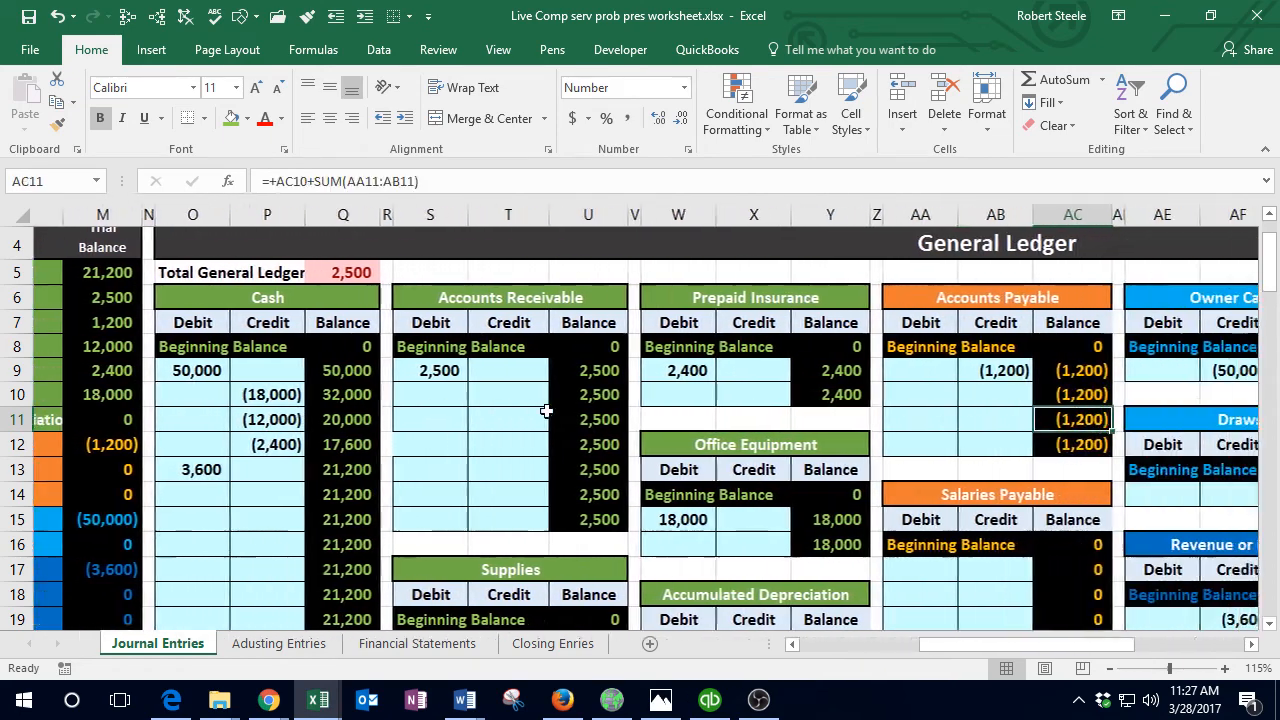
key("Right")
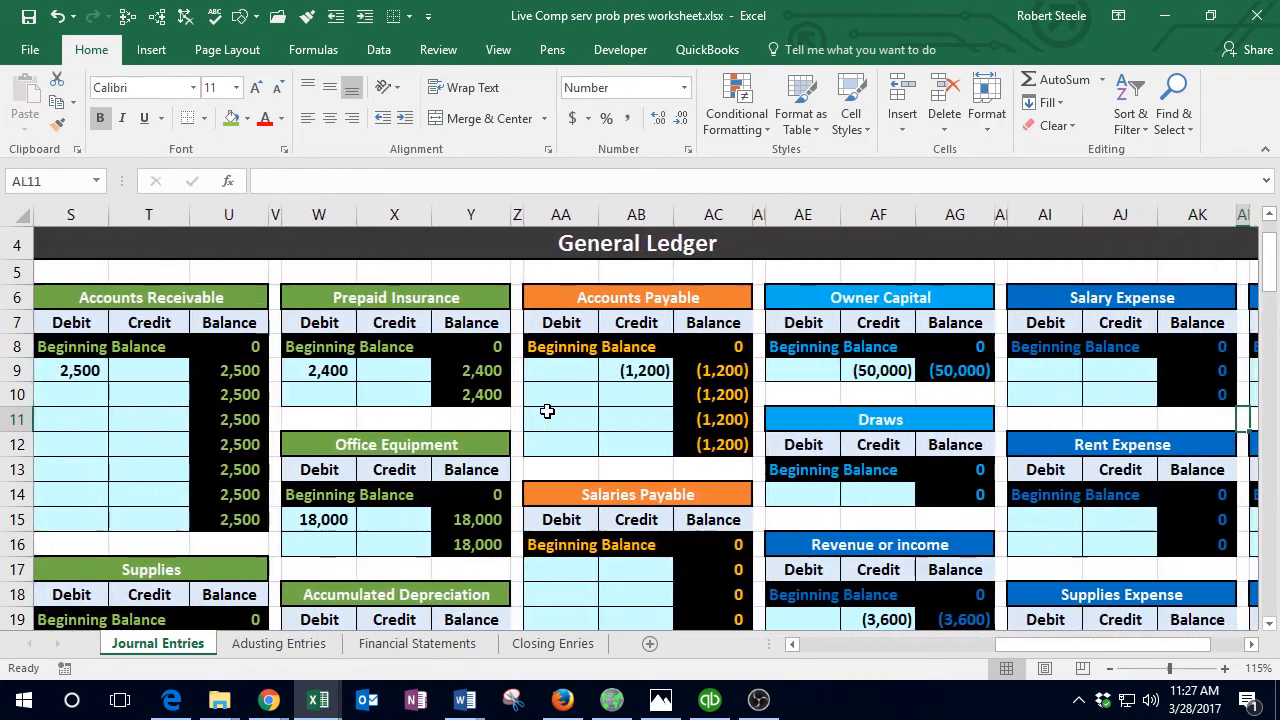
scroll(560, 420, "down", 2)
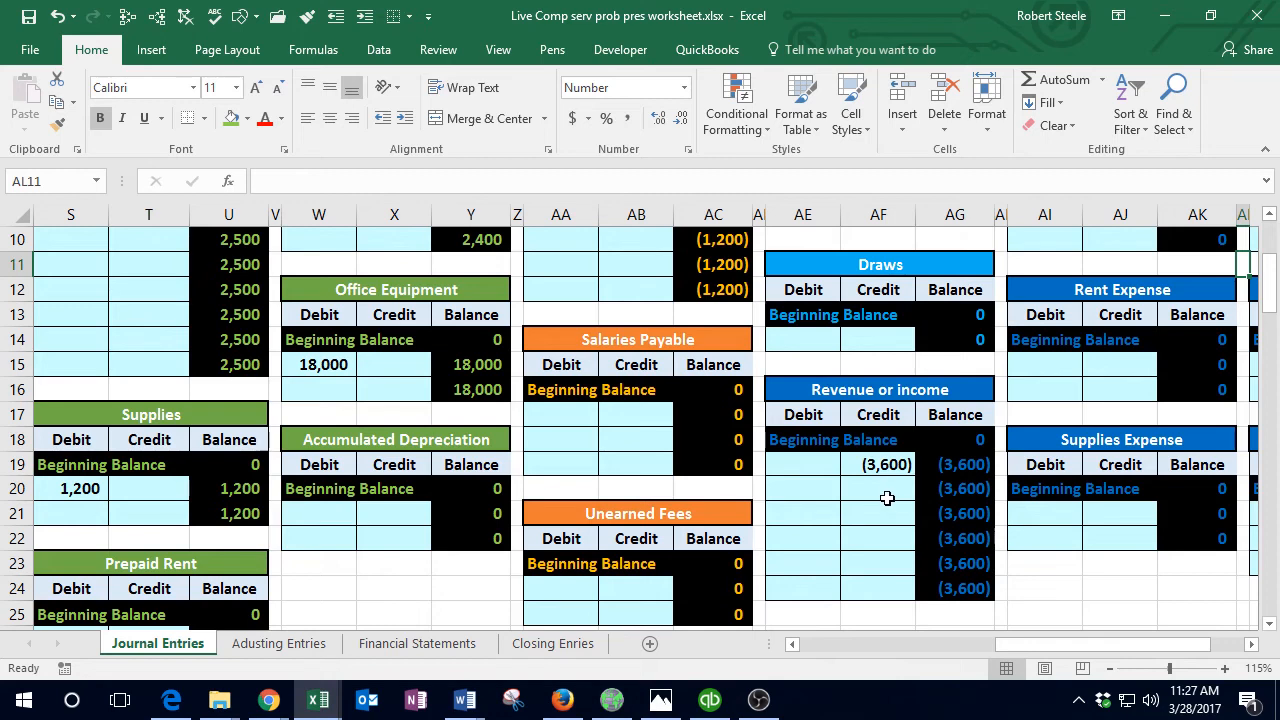
left_click(887, 492)
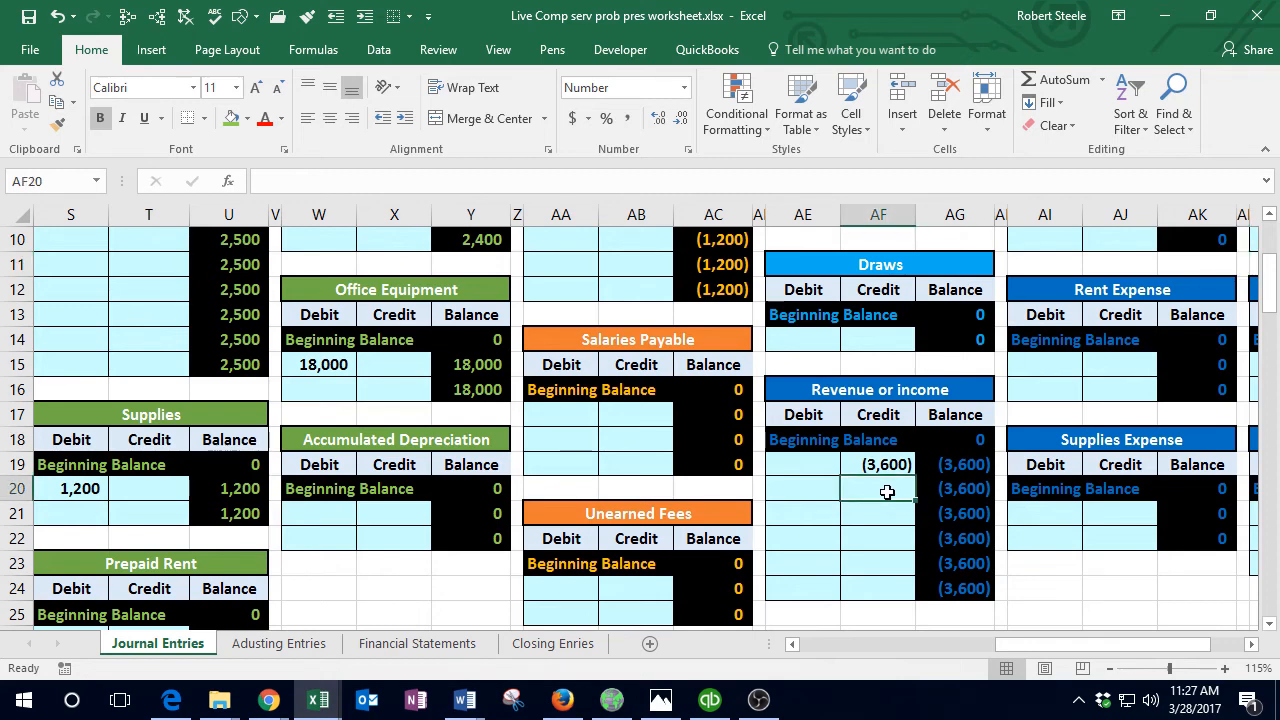
type("=")
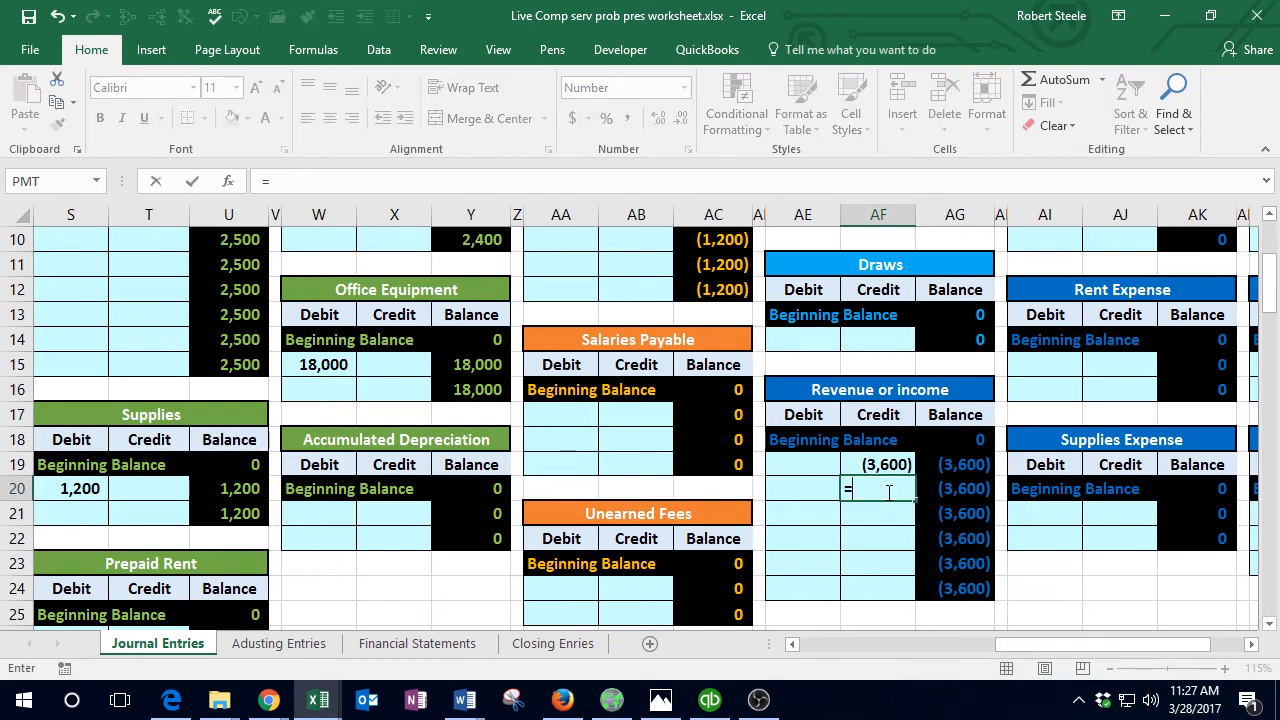
left_click_drag(1037, 646, 853, 646)
scroll(525, 555, "down", 1)
scroll(525, 555, "down", 1)
left_click(372, 513)
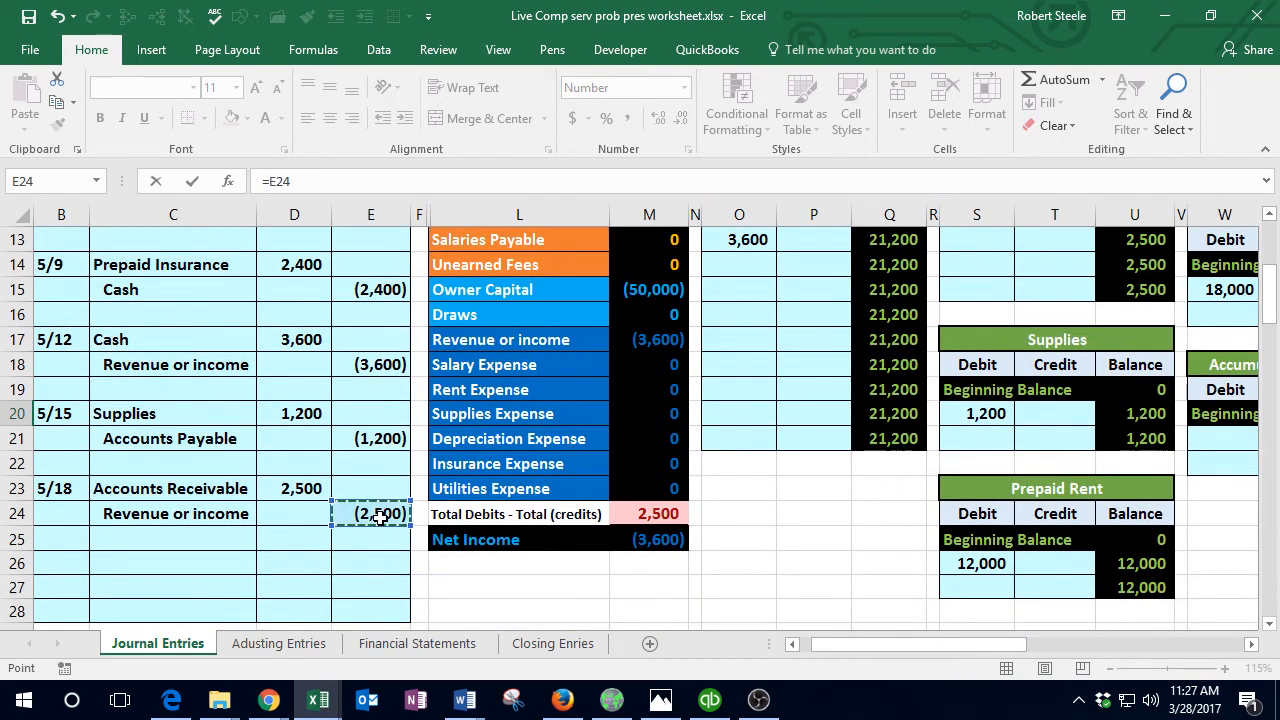
key("Return")
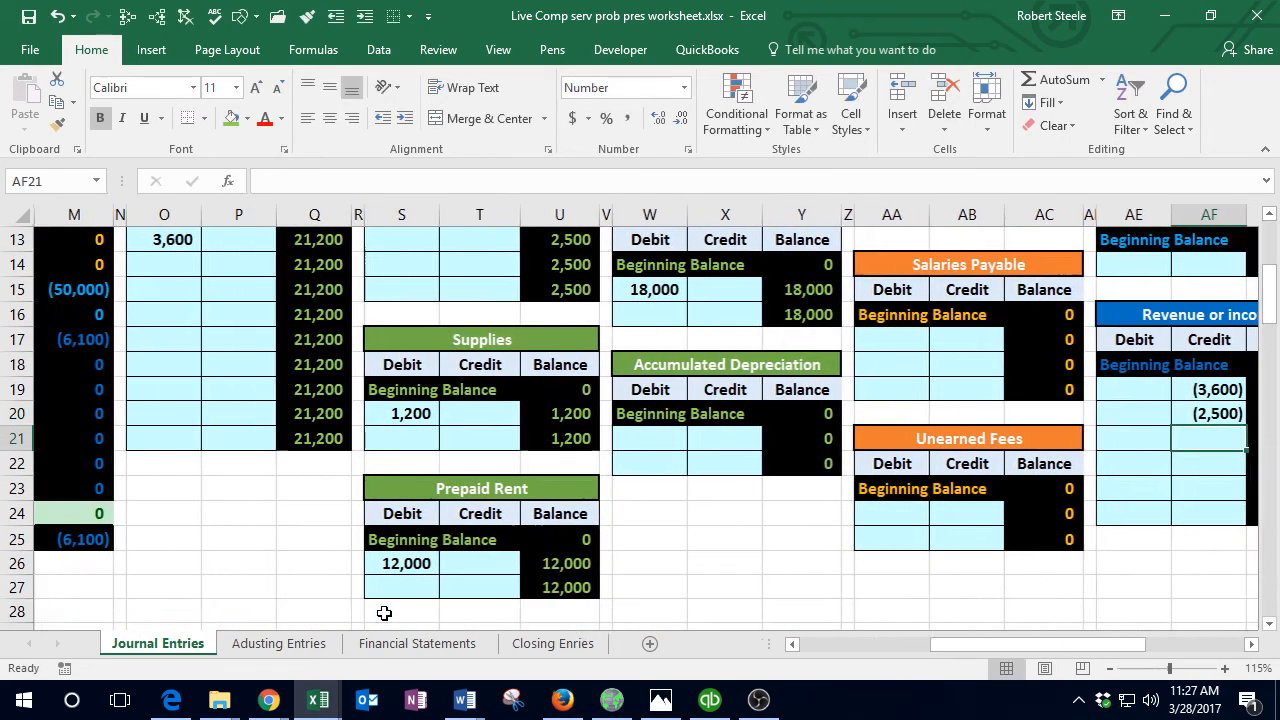
Step: Examine the posted credit and the running balances in AG19 and AG20 of the Revenue or income ledger
key("Right")
key("Right")
key("Right")
key("Left")
key("Up")
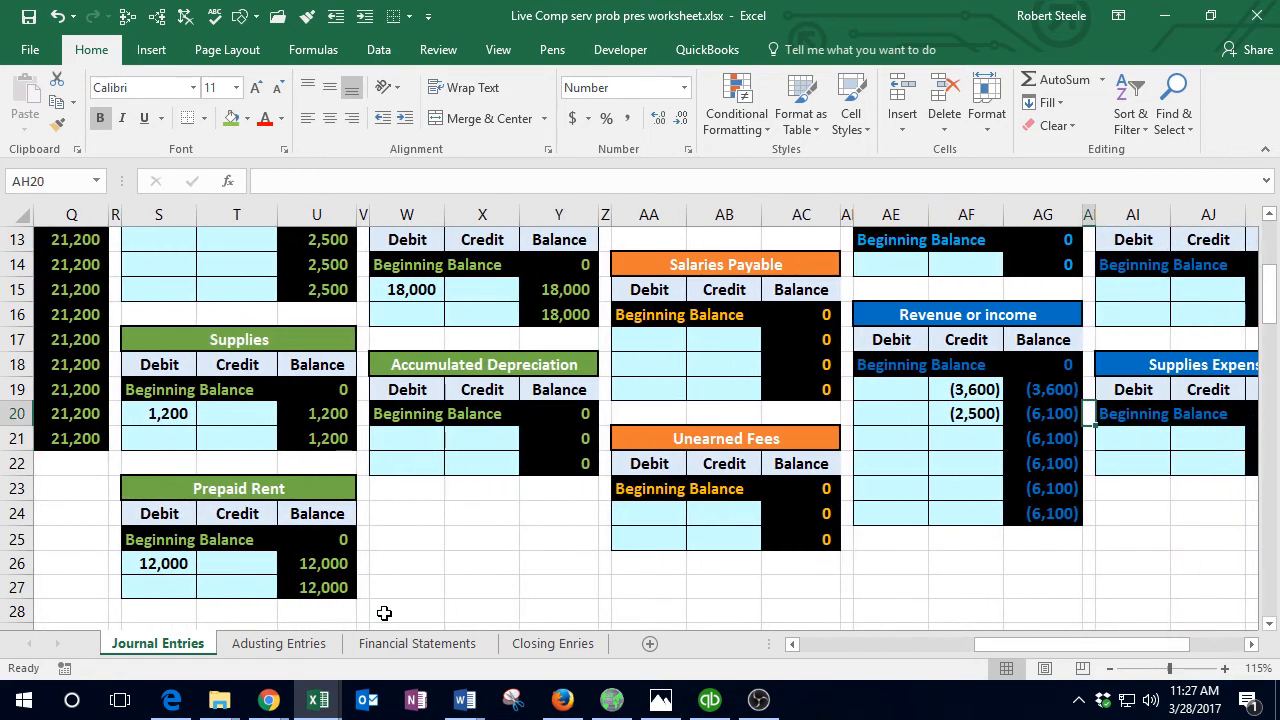
key("Up")
key("Left")
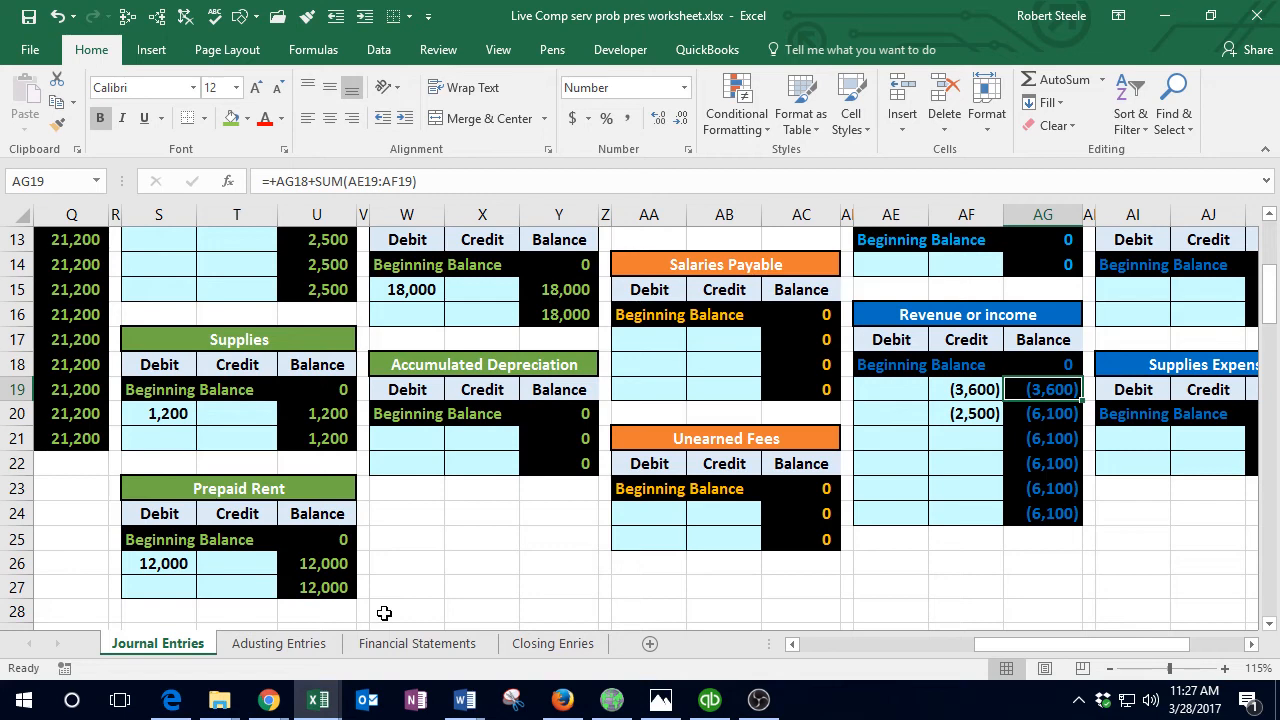
key("Down")
key("Left")
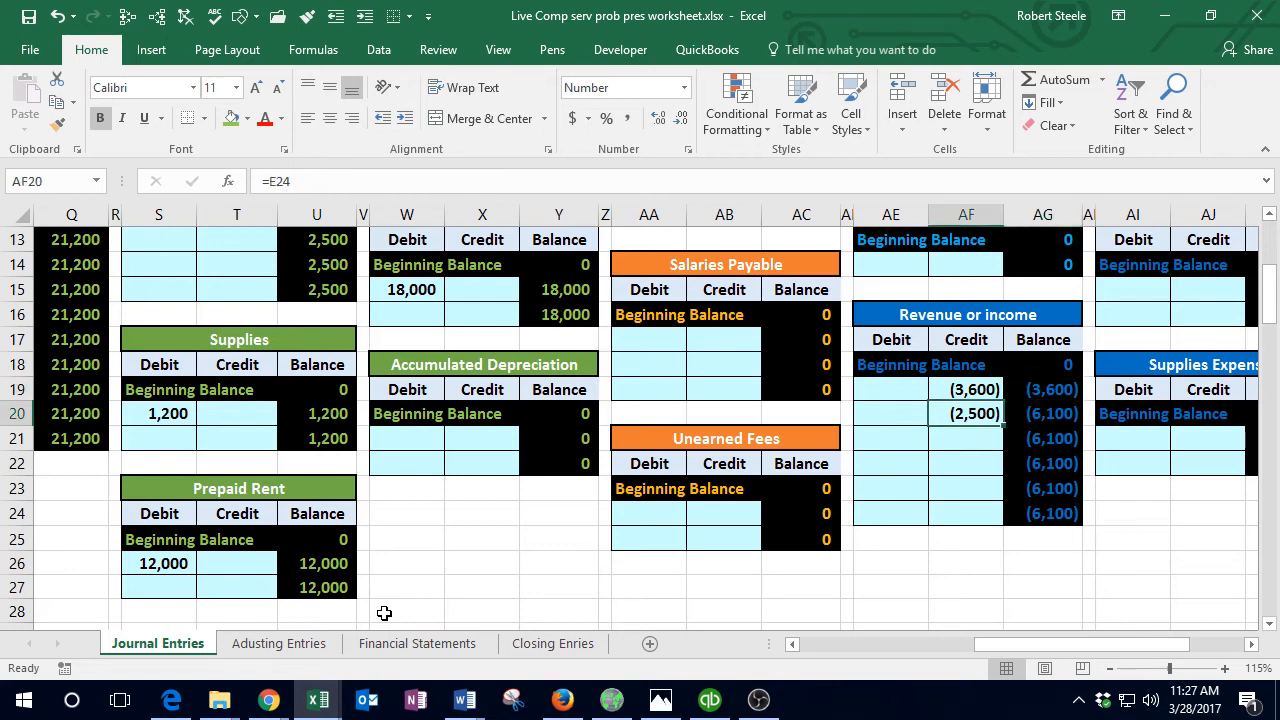
key("Right")
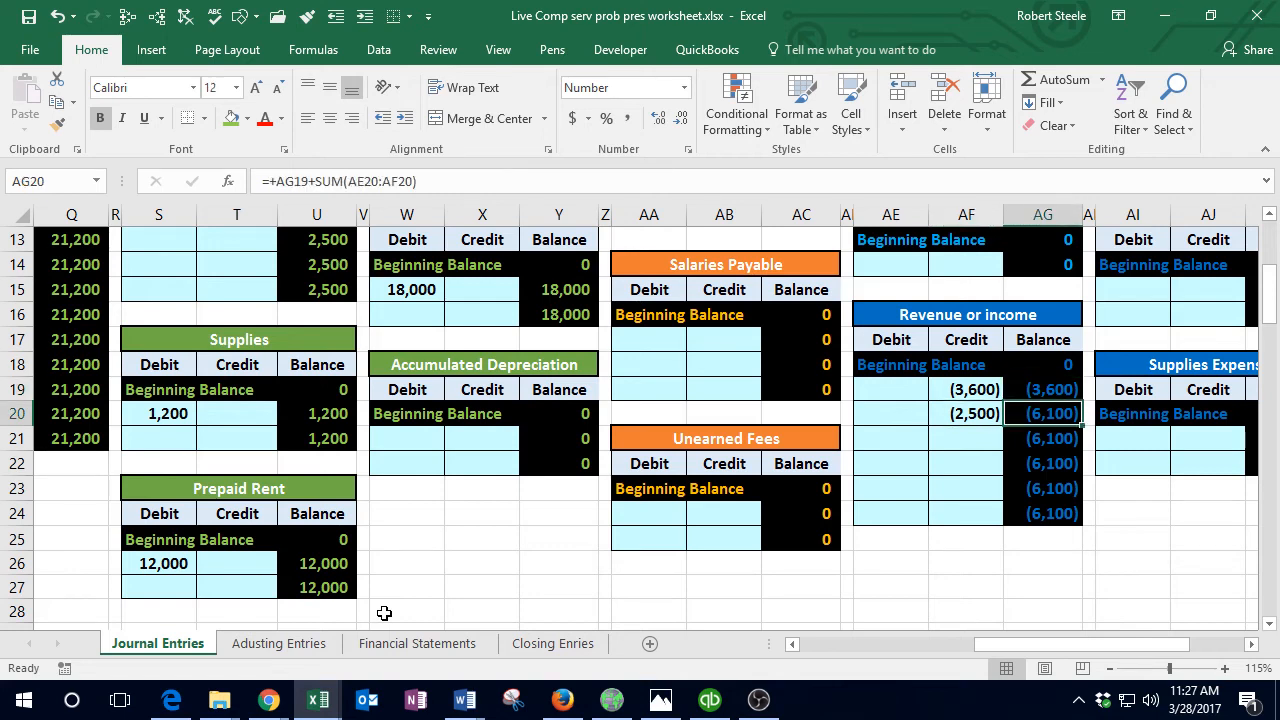
Step: Return to the journal columns and check the trial balance's Revenue or income, debit-credit difference and Net Income rows
key("Left")
key("Left")
key("Left")
key("Left")
key("Left")
key("Left")
key("Left")
key("Left")
key("Left")
key("Left")
key("Left")
key("Left")
key("Left")
key("Left")
key("Left")
key("Left")
key("Left")
key("Left")
key("Left")
key("Left")
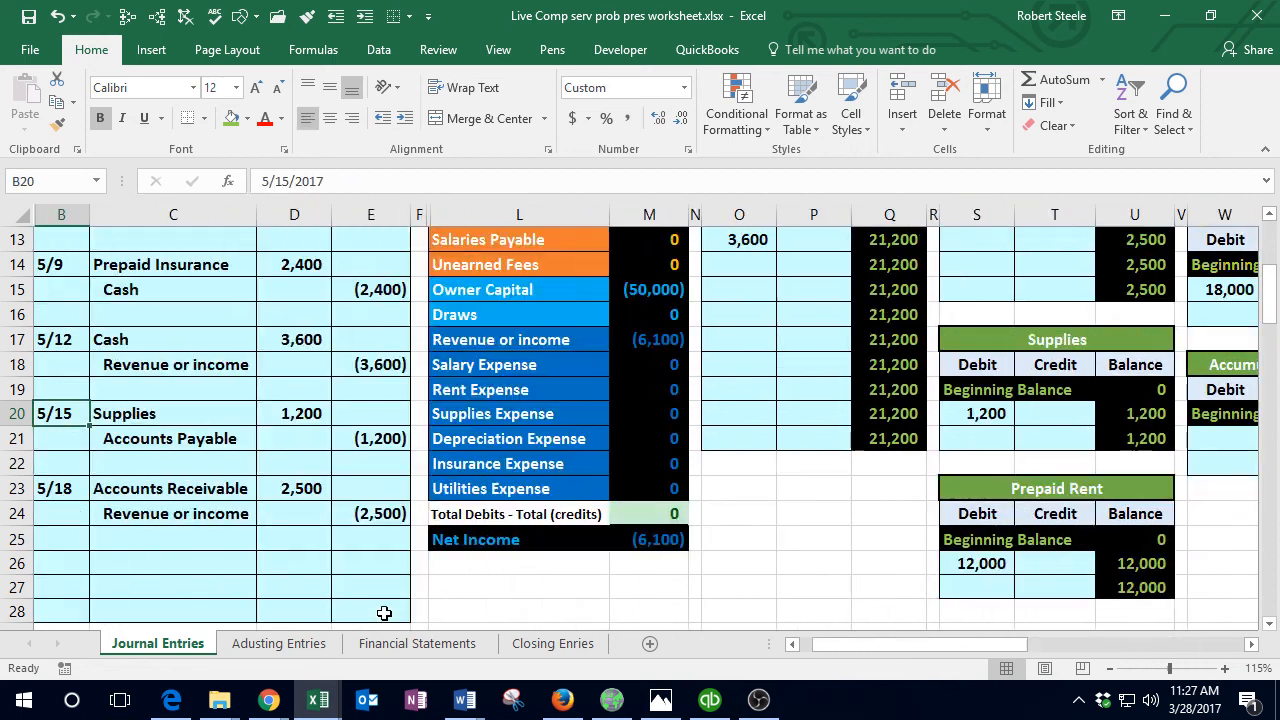
Step: Check the trial balance's Revenue or income and debit-credit total formulas, and switch to QuickBooks to view the Cash - Checking register
left_click(637, 340)
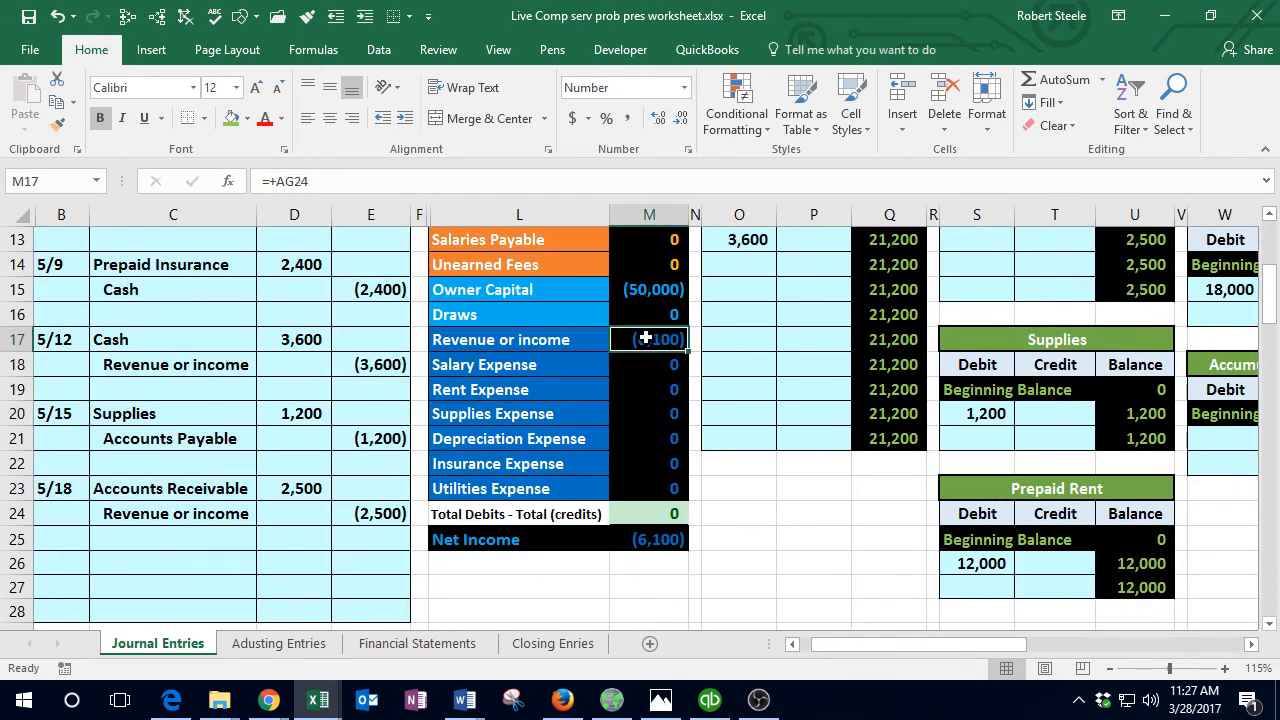
left_click(655, 511)
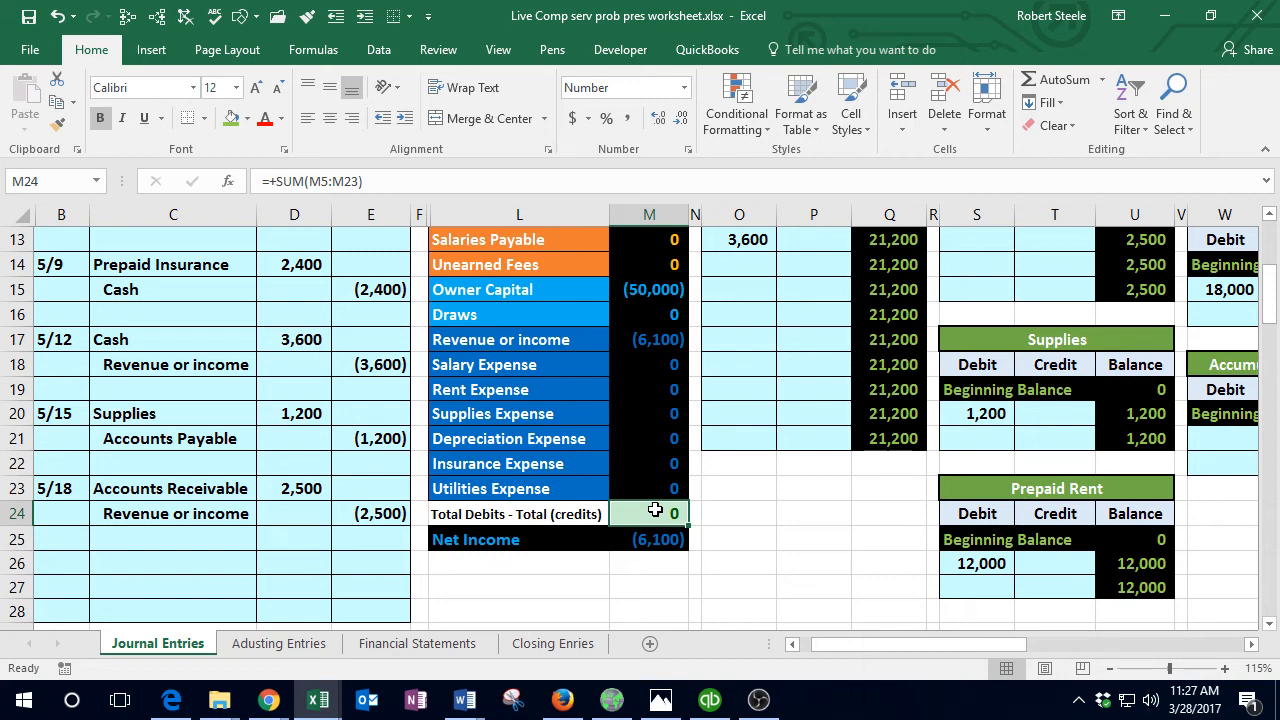
left_click(710, 700)
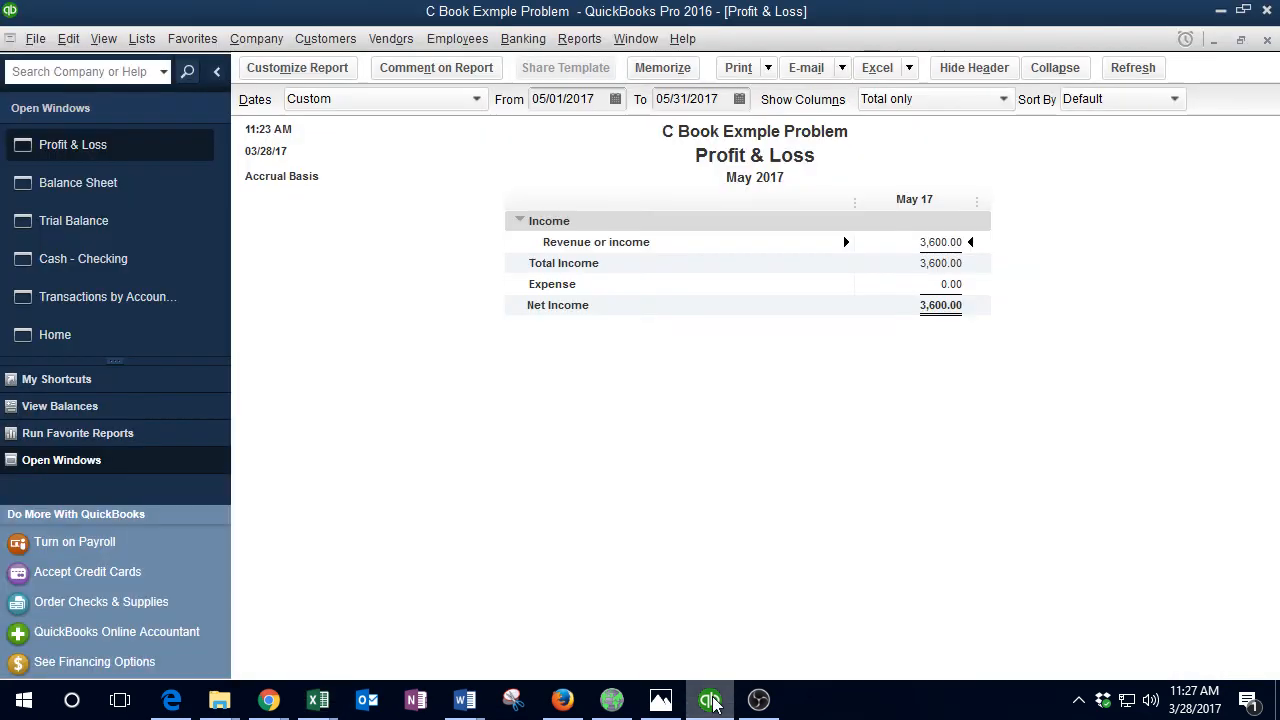
left_click(110, 262)
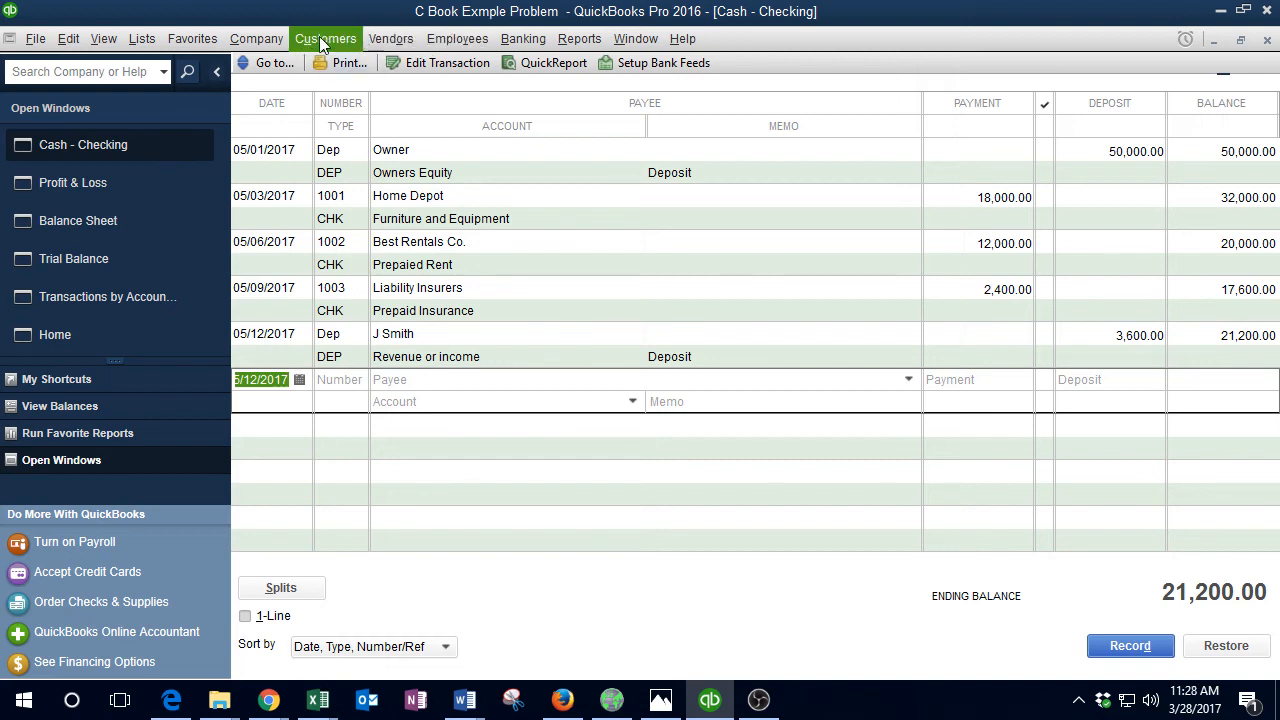
Step: Start a new customer invoice and collapse the customer details pane beside the form
left_click(268, 40)
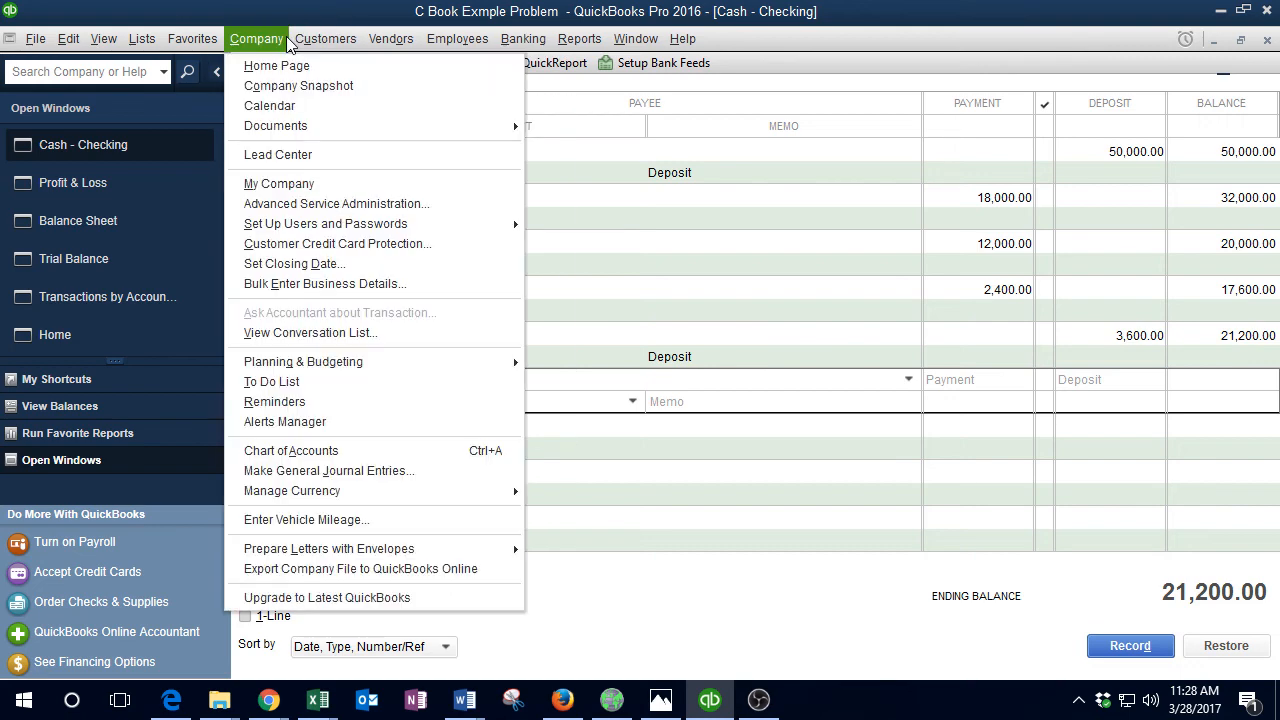
mouse_move(307, 42)
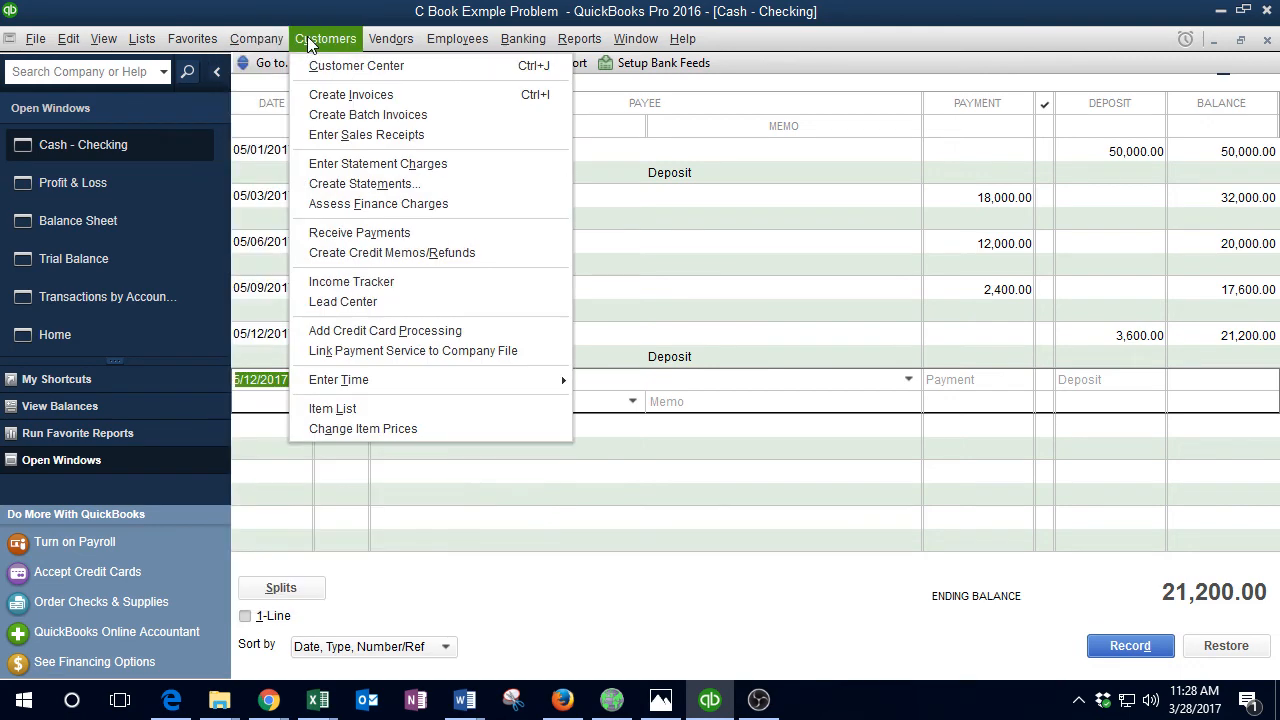
left_click(343, 94)
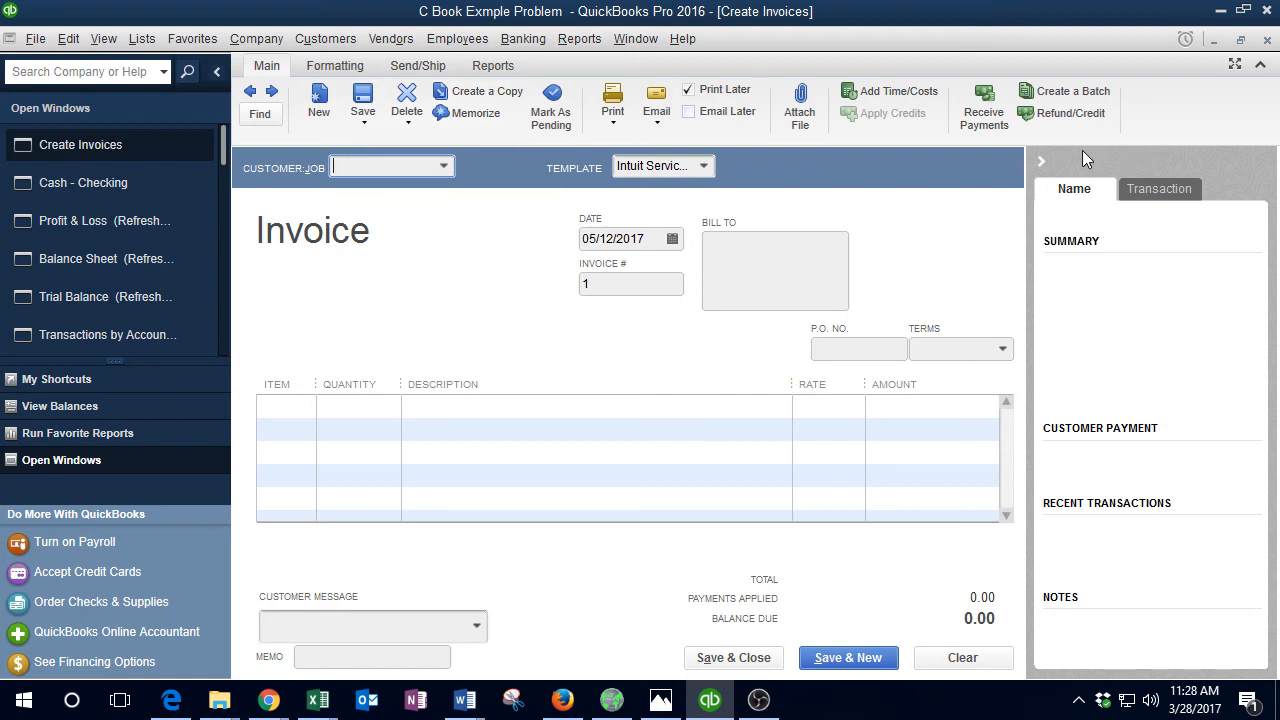
left_click(1040, 162)
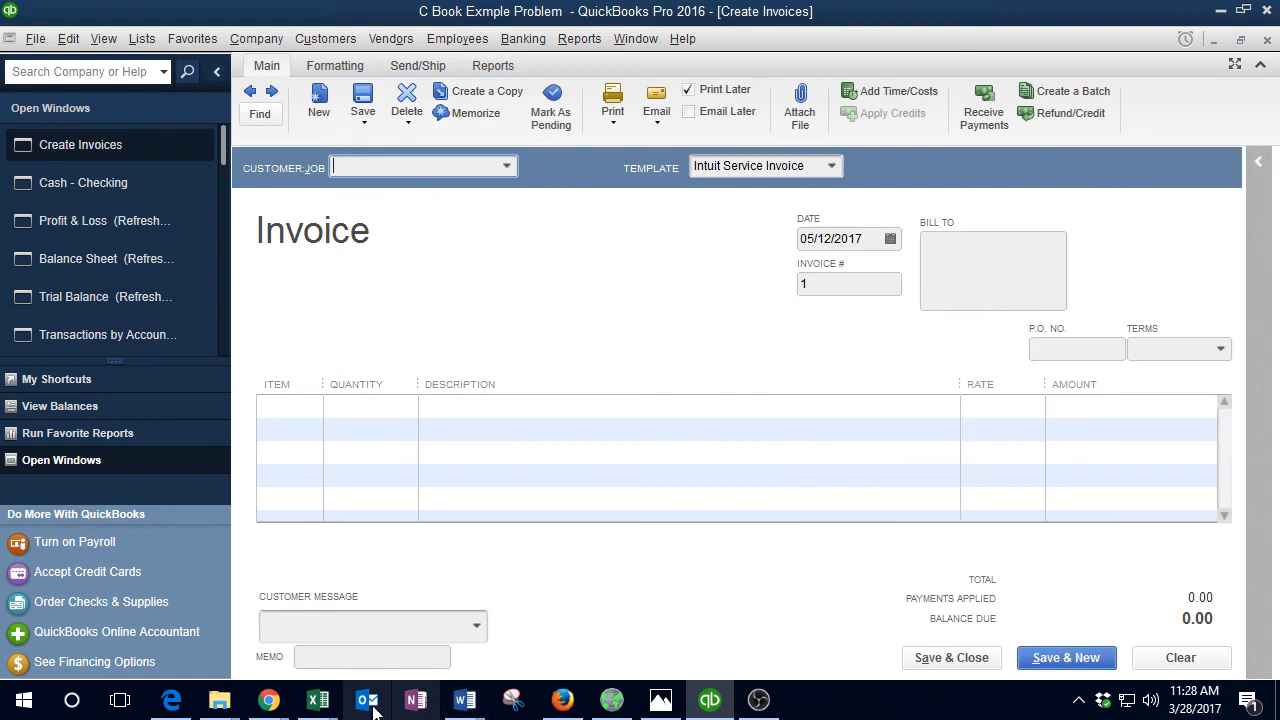
Step: Switch to Data.xlsx in Excel, copy the customer's name from the 5/18 description in B8, and minimize the workbook
mouse_move(328, 705)
left_click(257, 621)
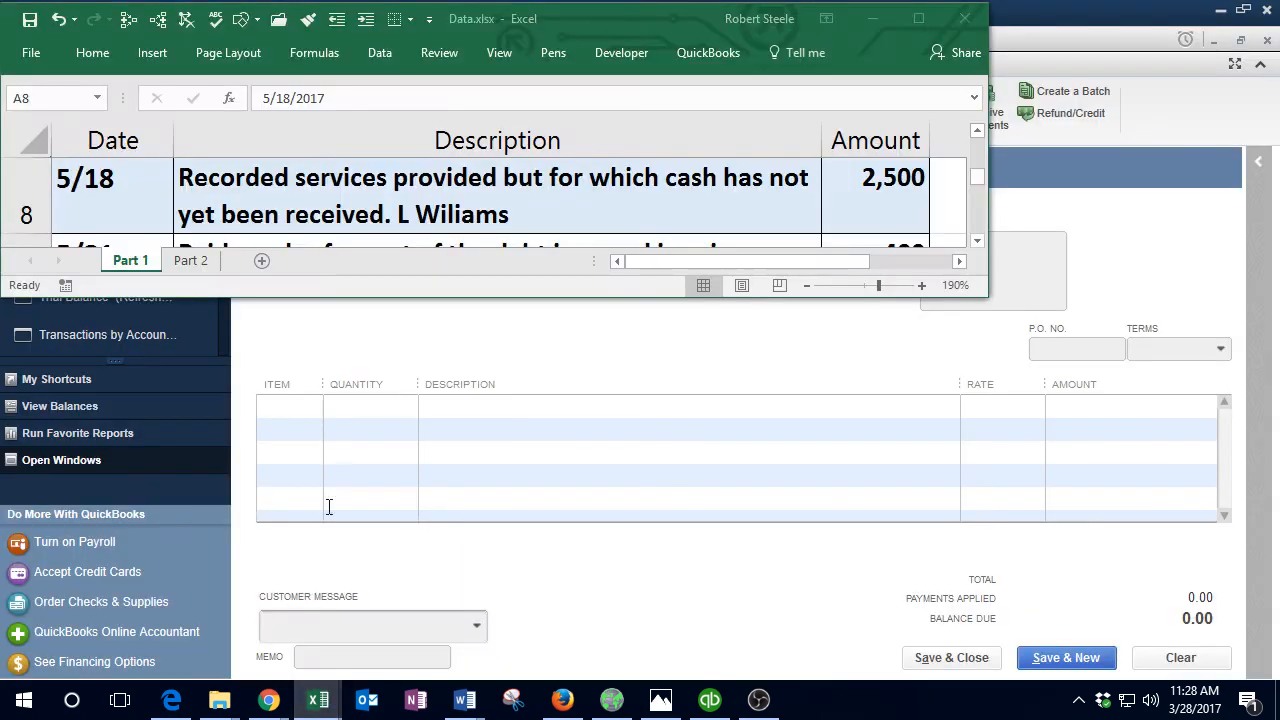
left_click(385, 228)
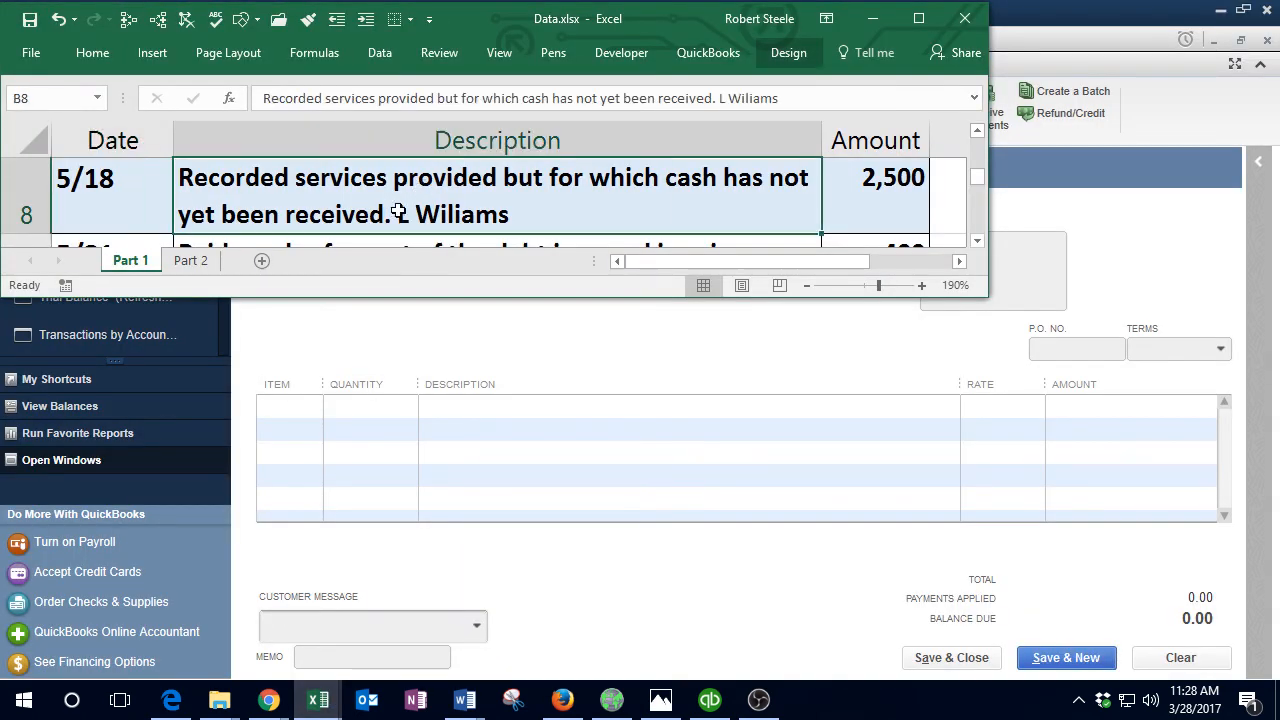
double_click(396, 214)
left_click_drag(396, 214, 629, 218)
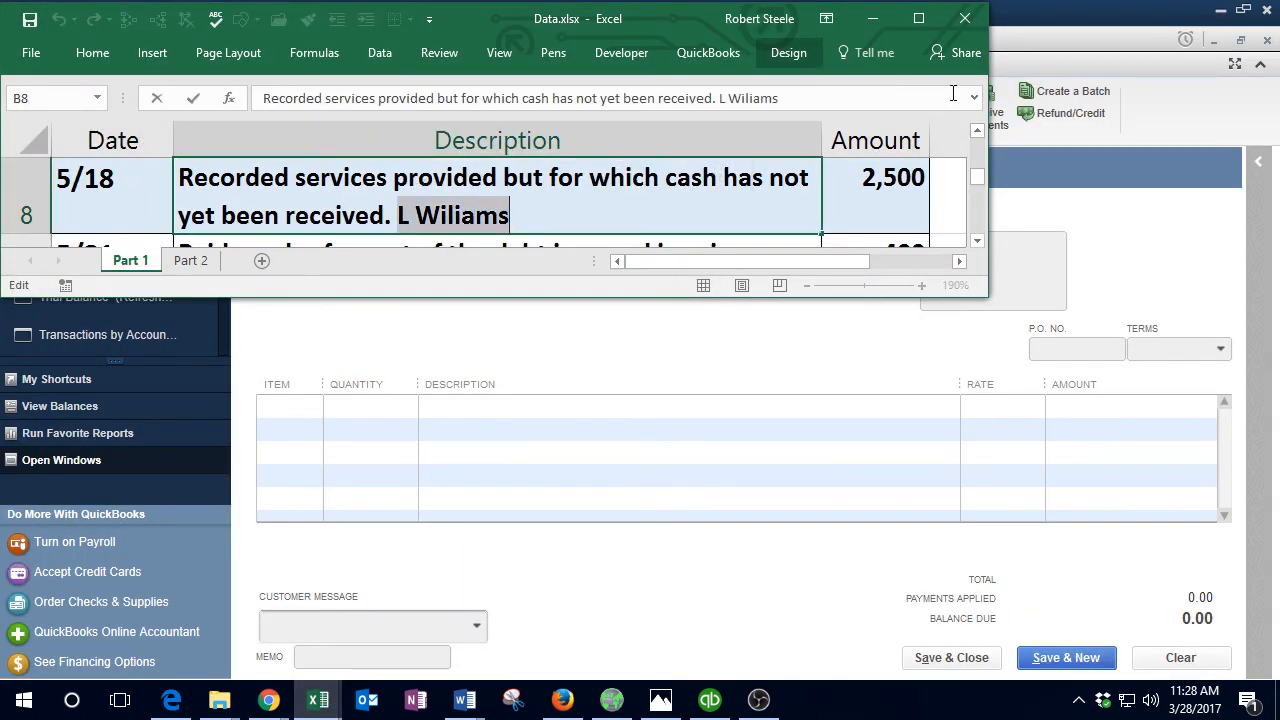
left_click(872, 19)
Step: Paste the copied customer's name as the invoice's customer and quick-add it to the Customer:Job list
left_click(465, 168)
key("ctrl+v")
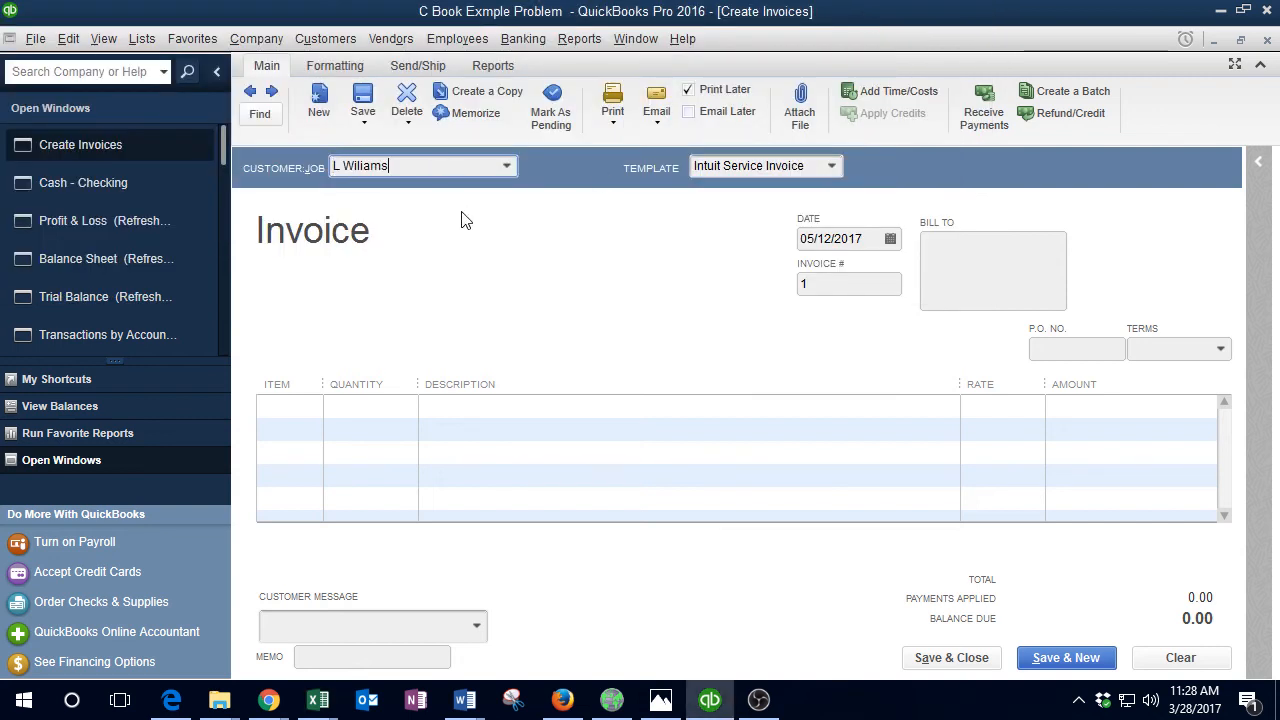
key("Tab")
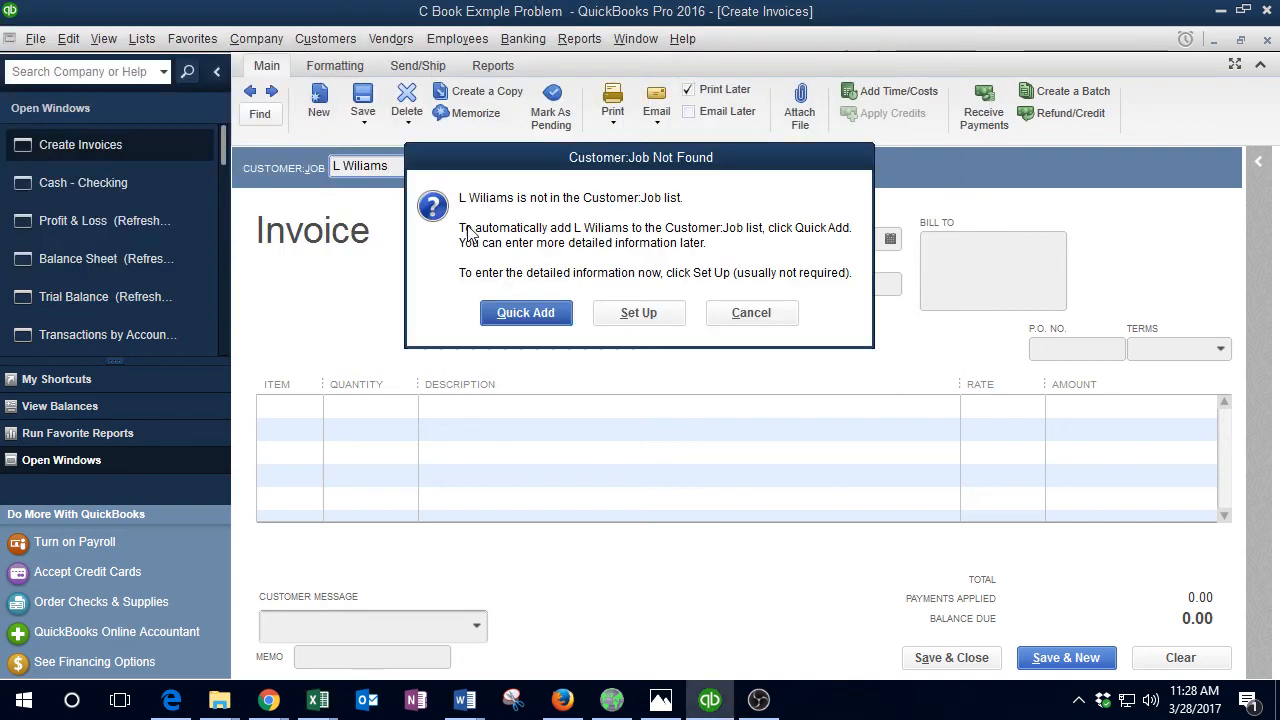
left_click(530, 312)
Step: Enter Books as the item on the invoice's first line and begin adding it as a new Service item
key("Tab")
key("Tab")
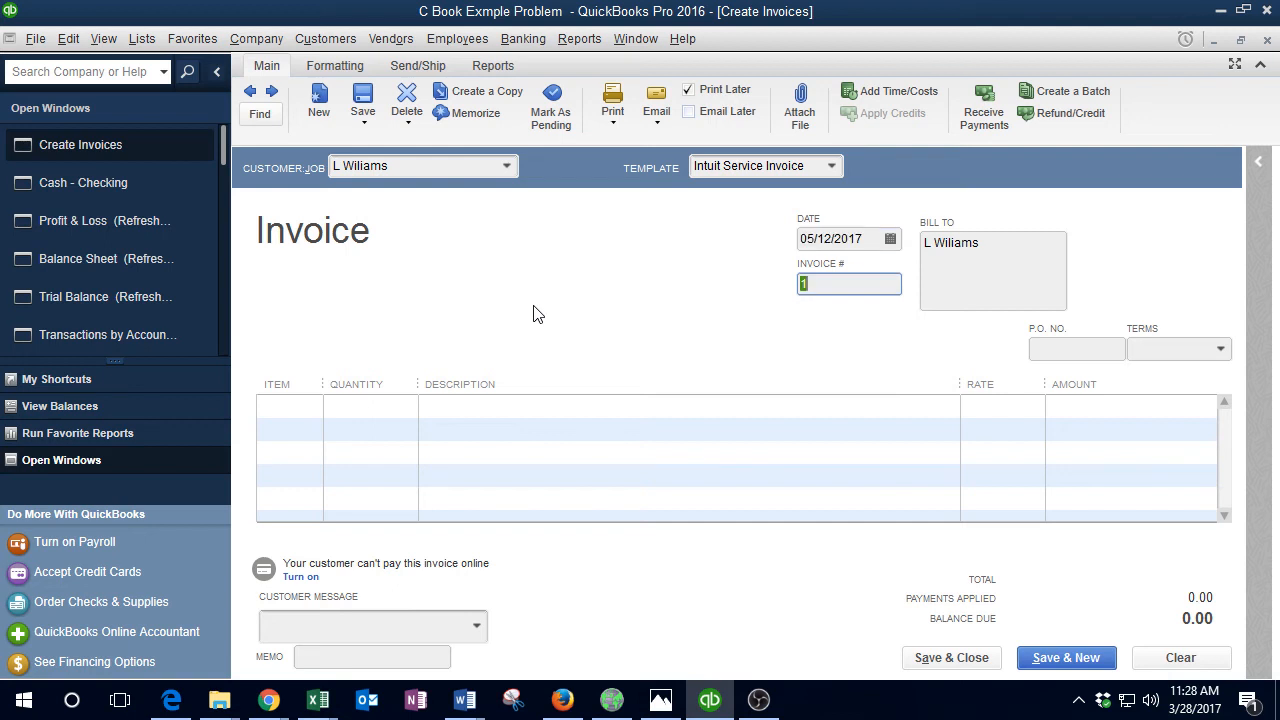
key("Tab")
key("Tab")
key("Tab")
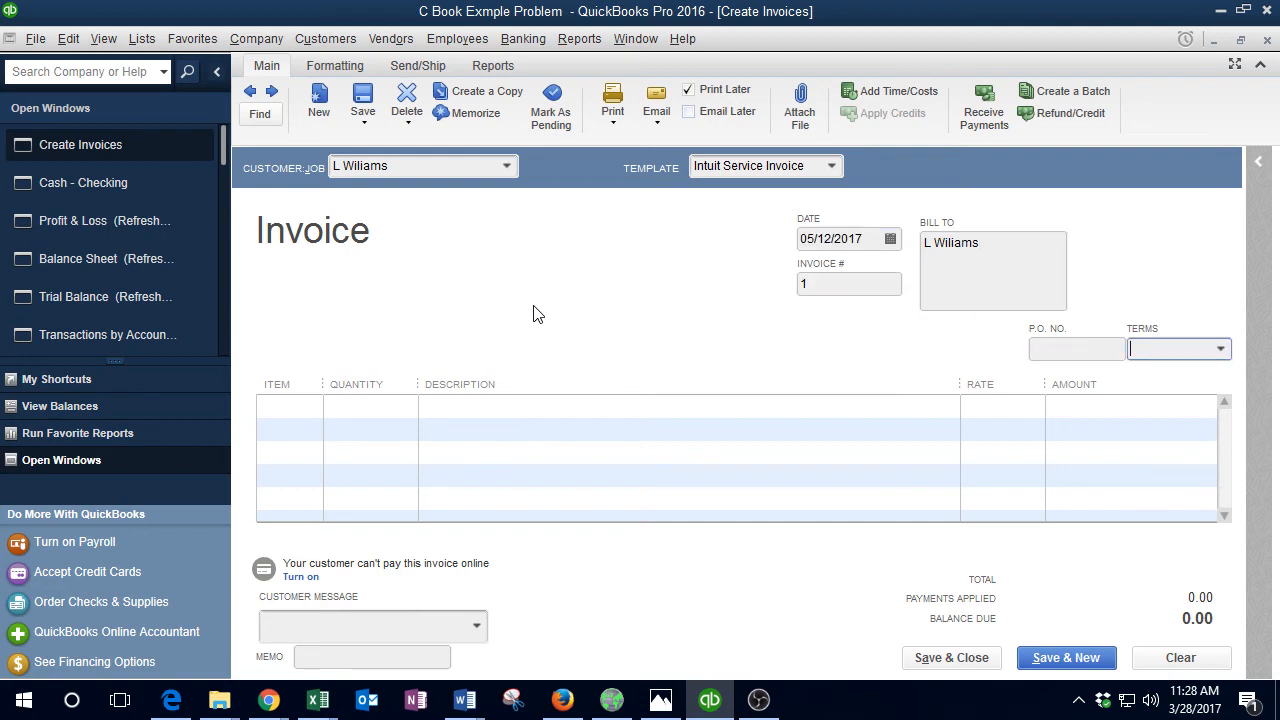
key("Tab")
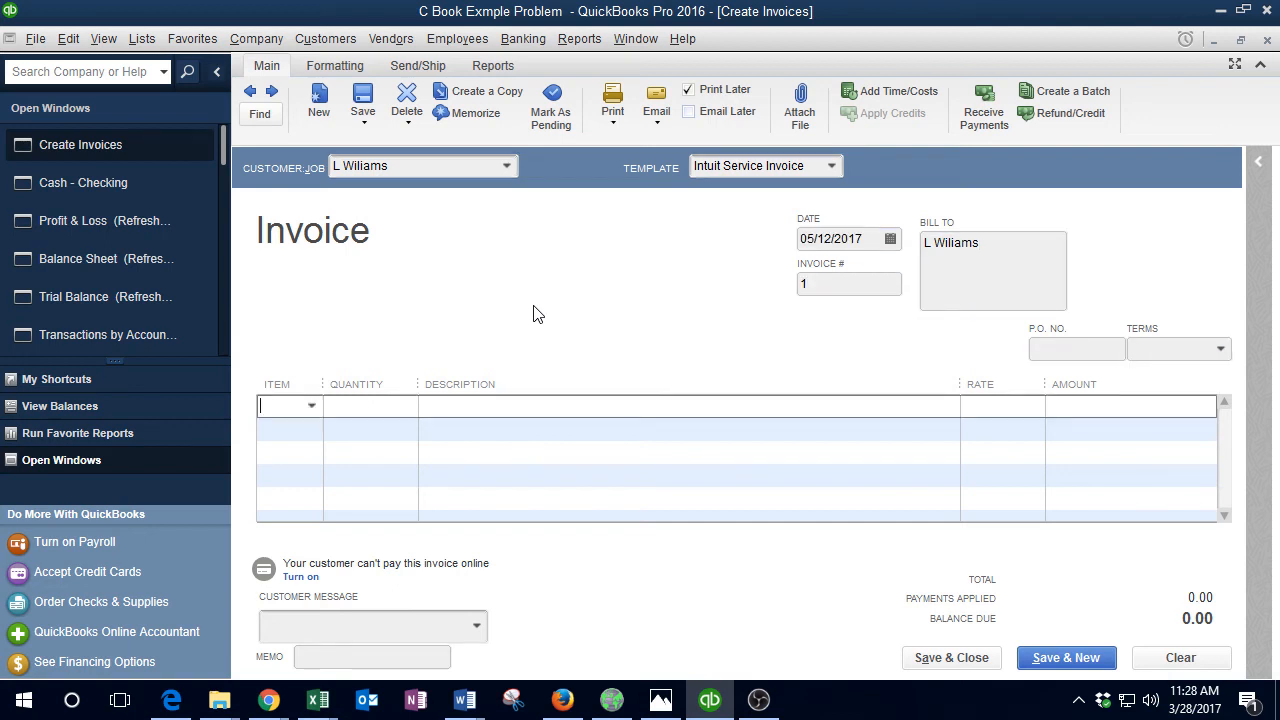
type("Books")
key("Tab")
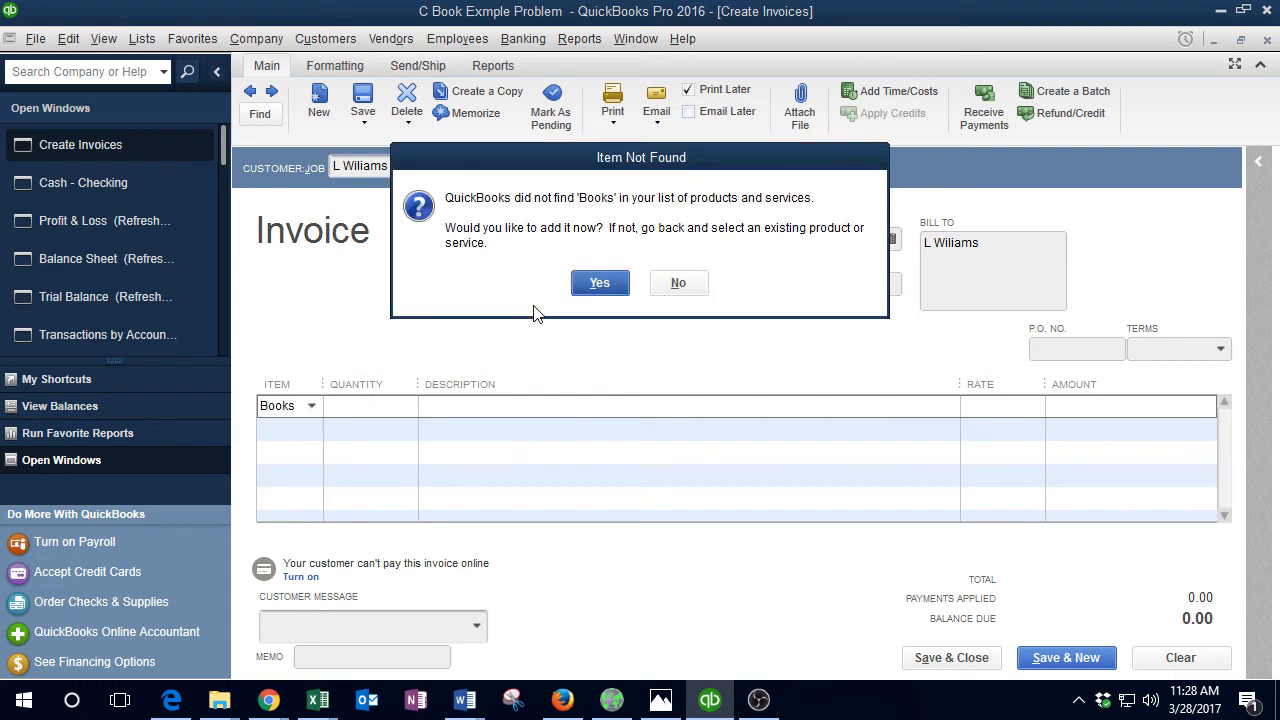
key("Return")
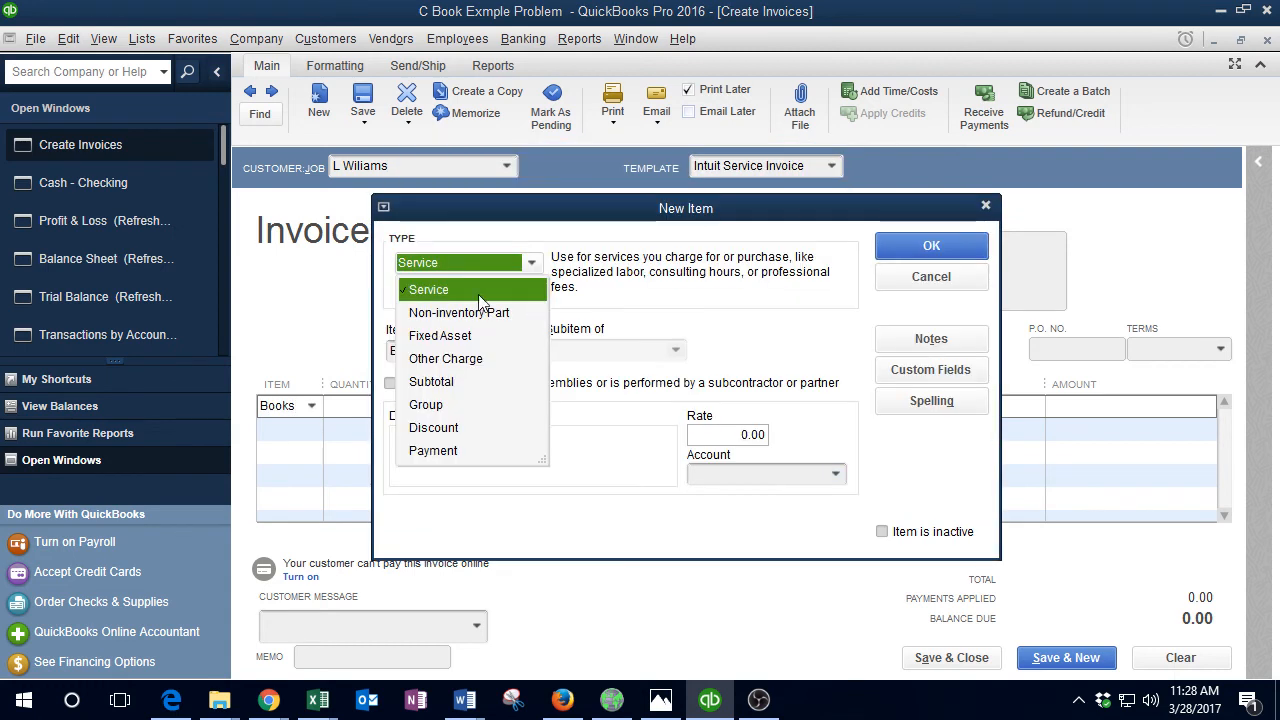
left_click(475, 292)
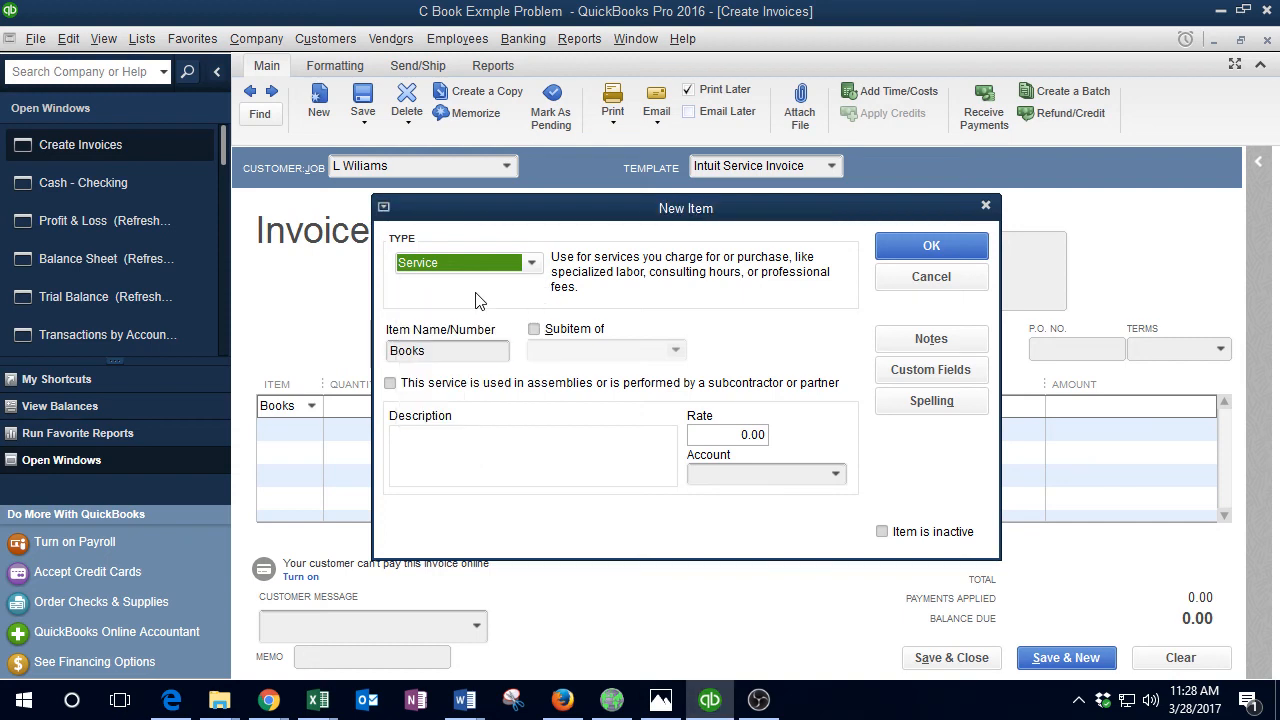
Step: Assign the Books item to the Revenue or income account with a 0.00 rate and save the item
key("Tab")
key("Tab")
key("Tab")
key("Tab")
key("Tab")
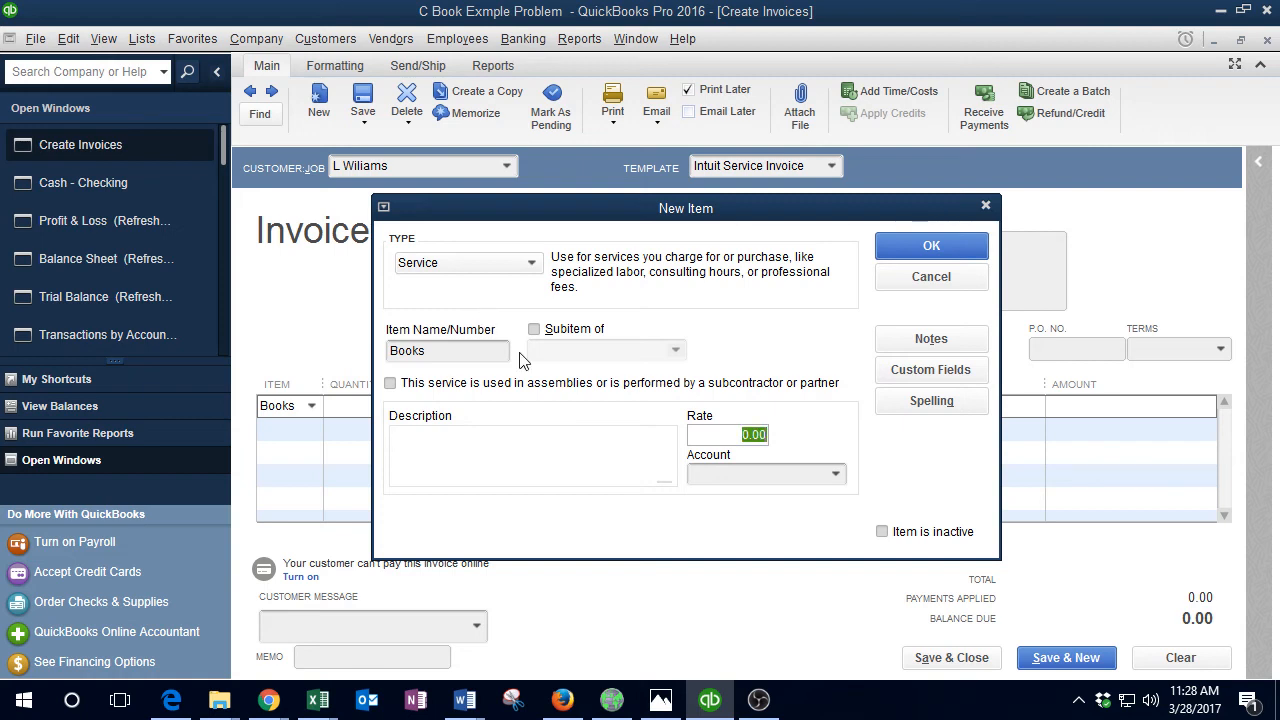
type("2")
key("BackSpace")
left_click(734, 473)
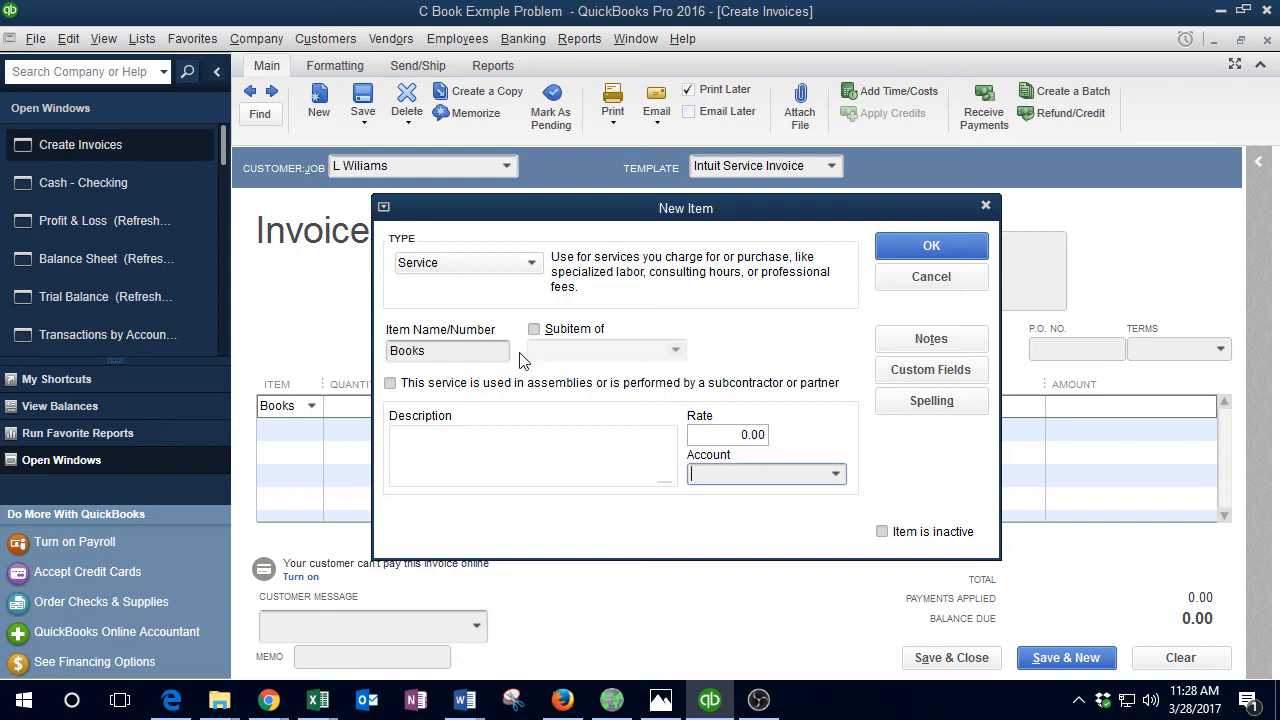
left_click(836, 477)
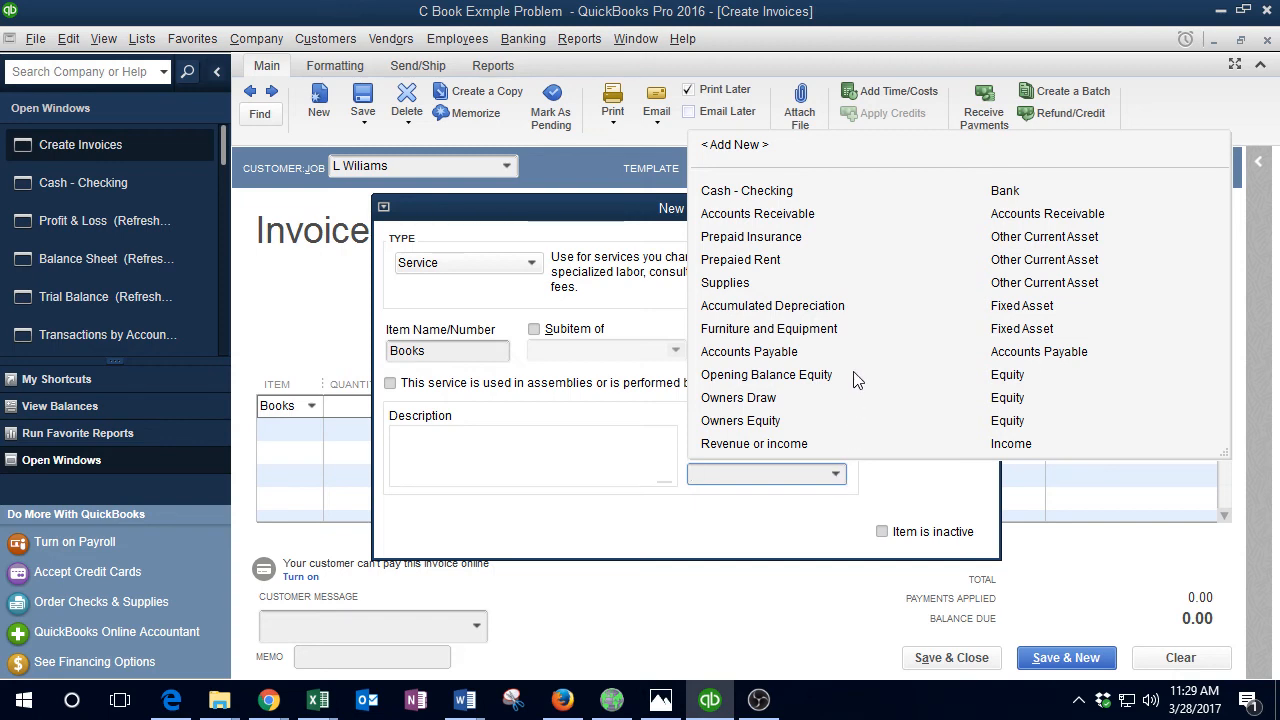
left_click(780, 443)
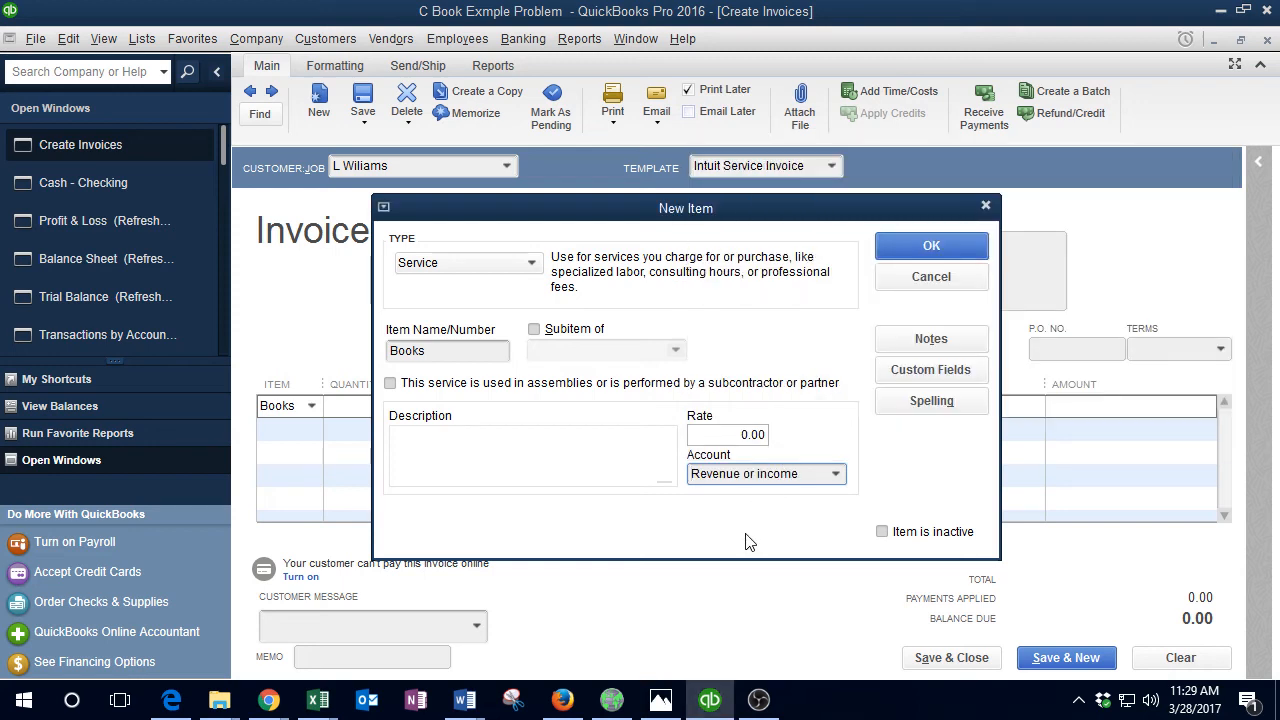
left_click(931, 258)
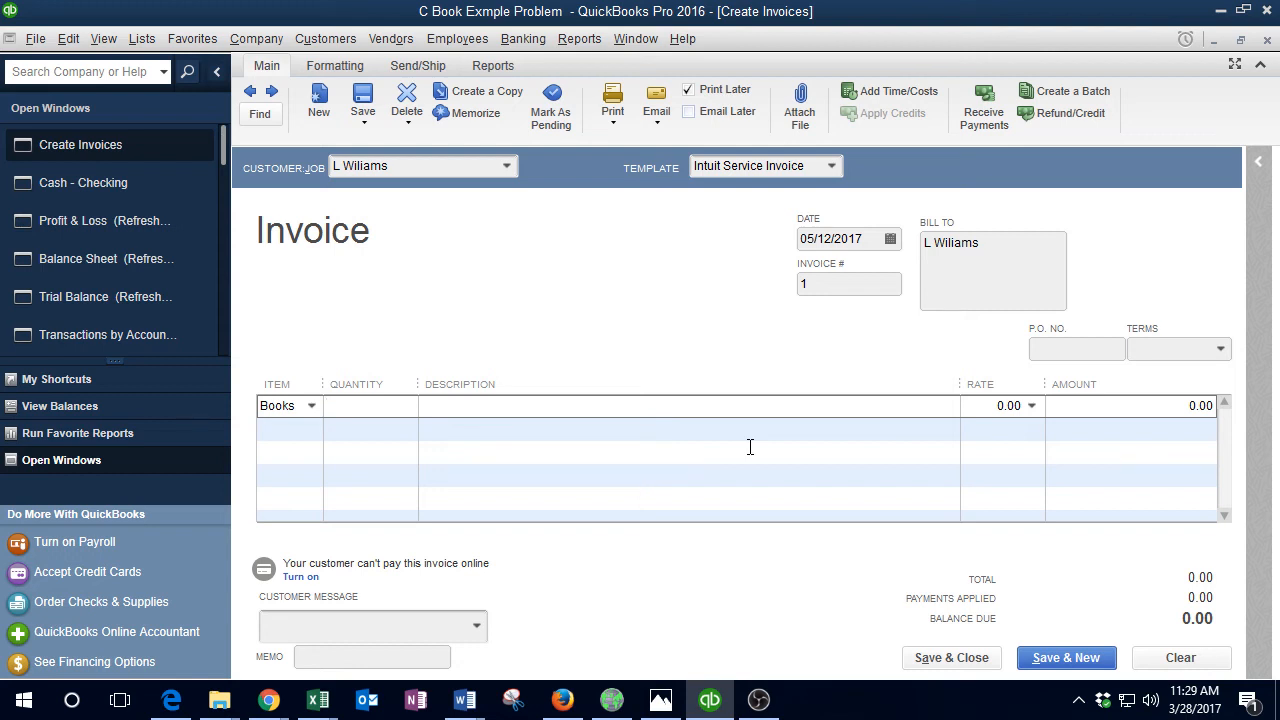
Step: Set the Books line's rate to 2,500 and save and close the invoice
key("Tab")
key("Tab")
type("2500")
key("Tab")
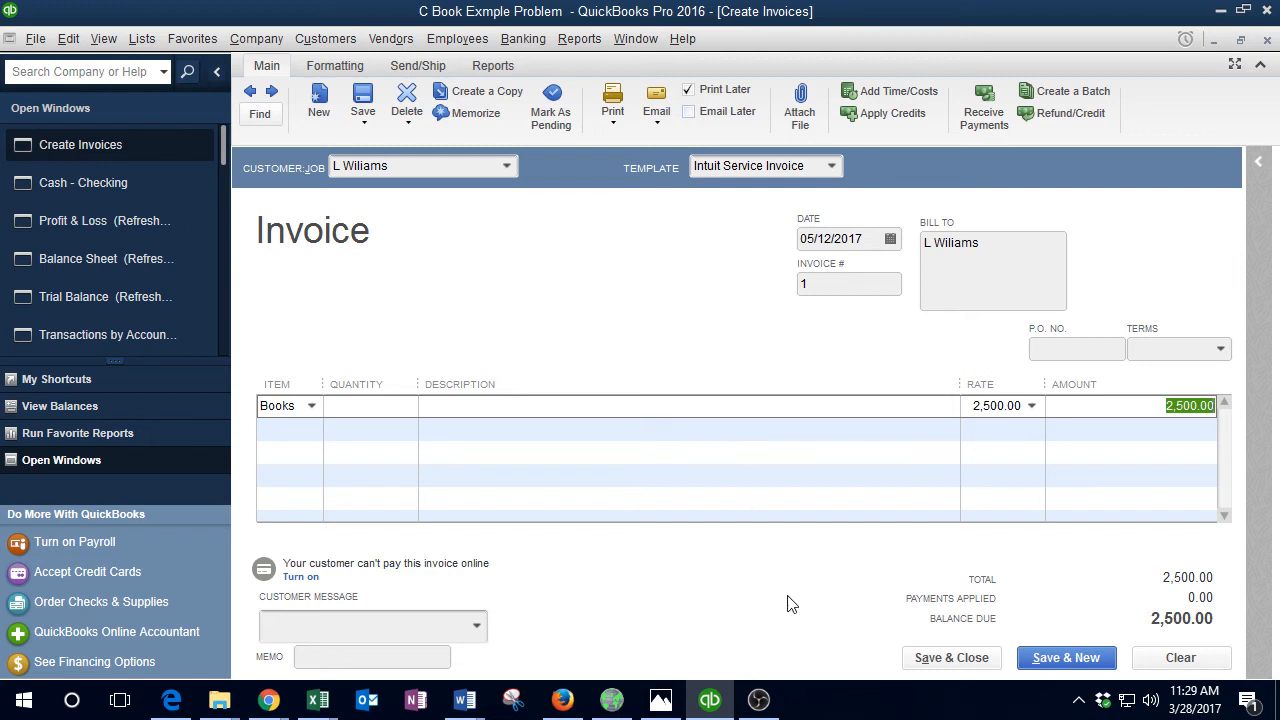
left_click(935, 662)
left_click(612, 309)
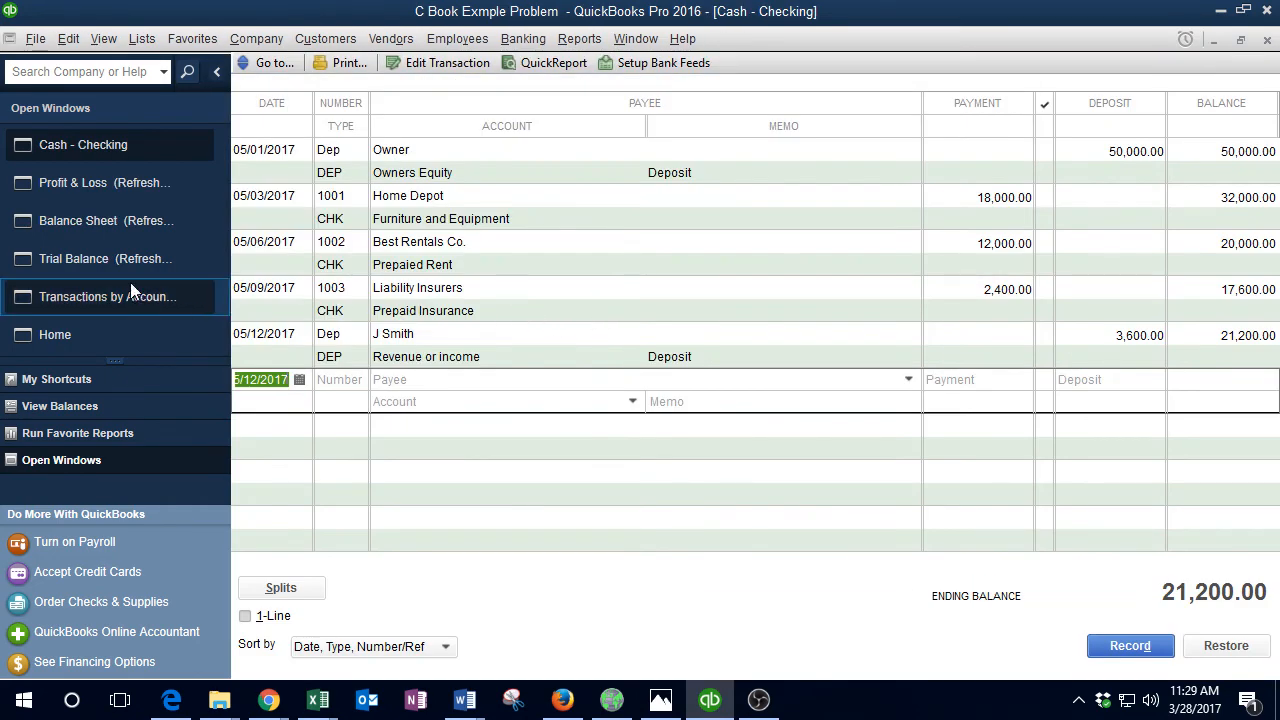
Step: Refresh the Trial Balance report and examine the account balances from Cash - Checking down to Revenue or income
left_click(97, 257)
left_click(438, 368)
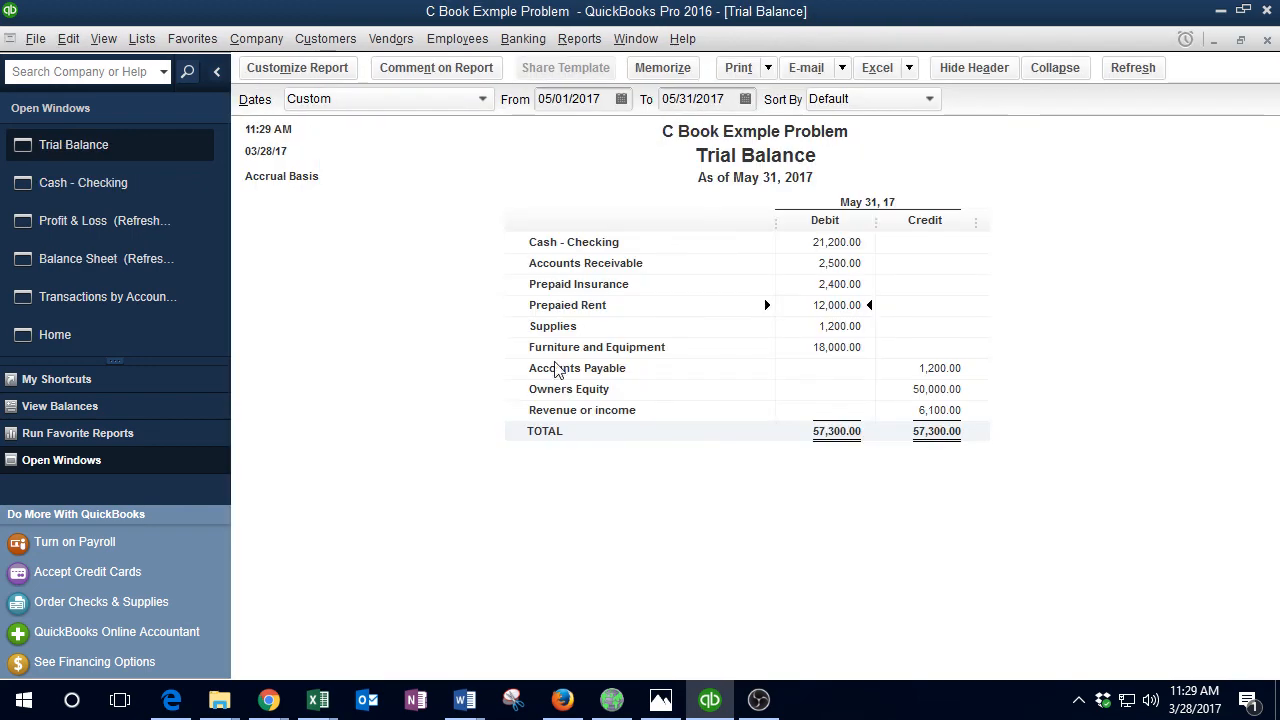
left_click(828, 243)
key("Down")
key("Down")
key("Down")
key("Down")
key("Down")
key("Down")
key("Down")
key("Down")
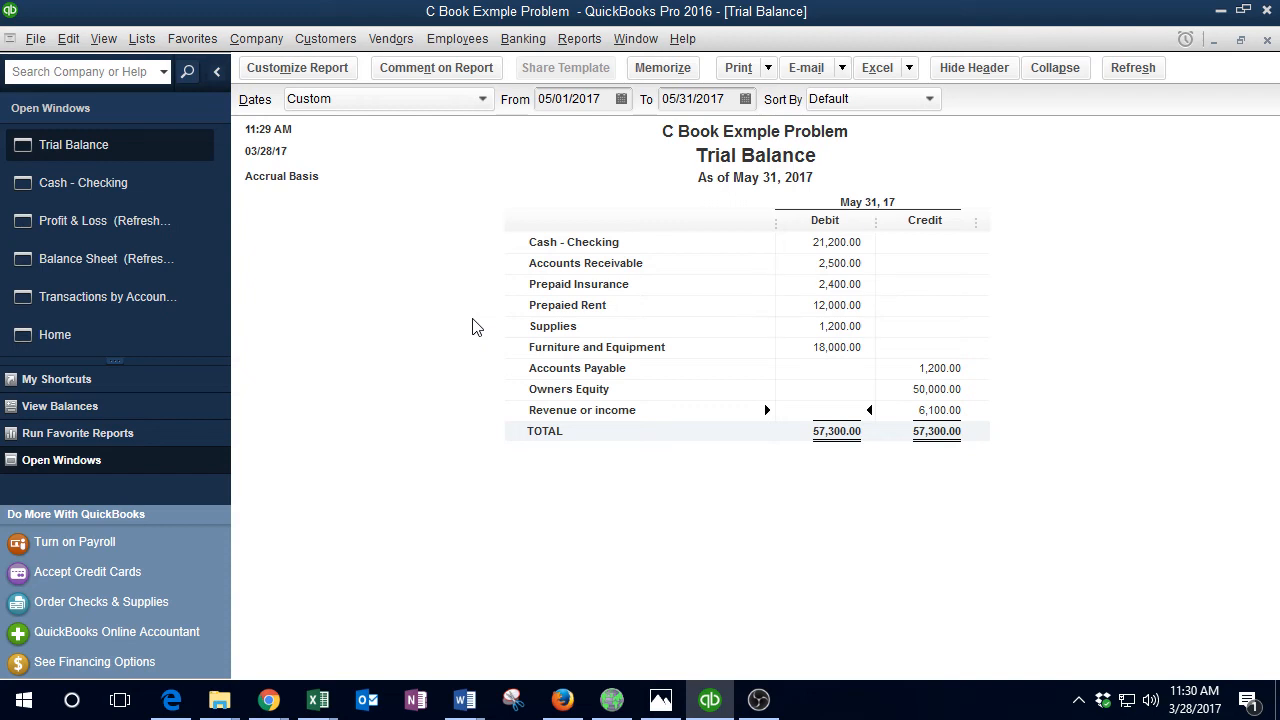
Step: Refresh the Balance Sheet and review its Accounts Receivable, liabilities and equity sections
left_click(101, 266)
left_click(487, 380)
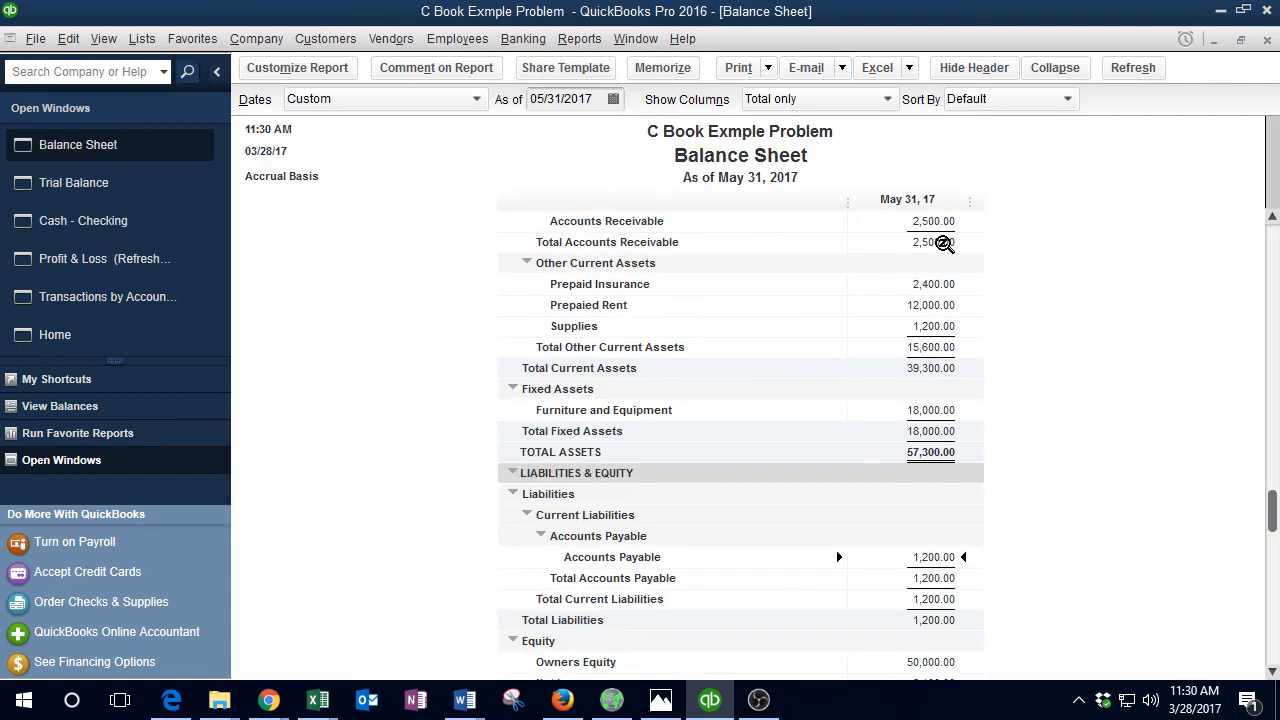
left_click(944, 244)
scroll(862, 412, "down", 1)
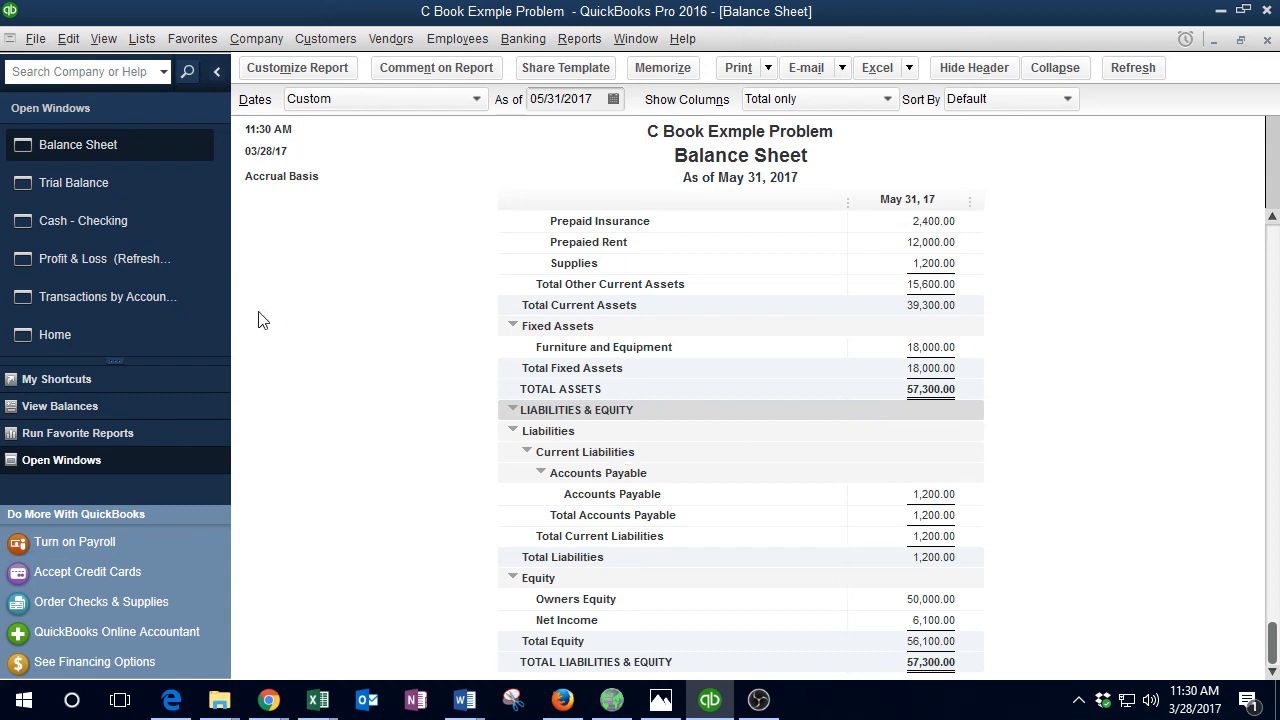
Step: Refresh the Profit & Loss report, examine the transactions behind Revenue or income, and return to the journal worksheet in Excel
left_click(127, 268)
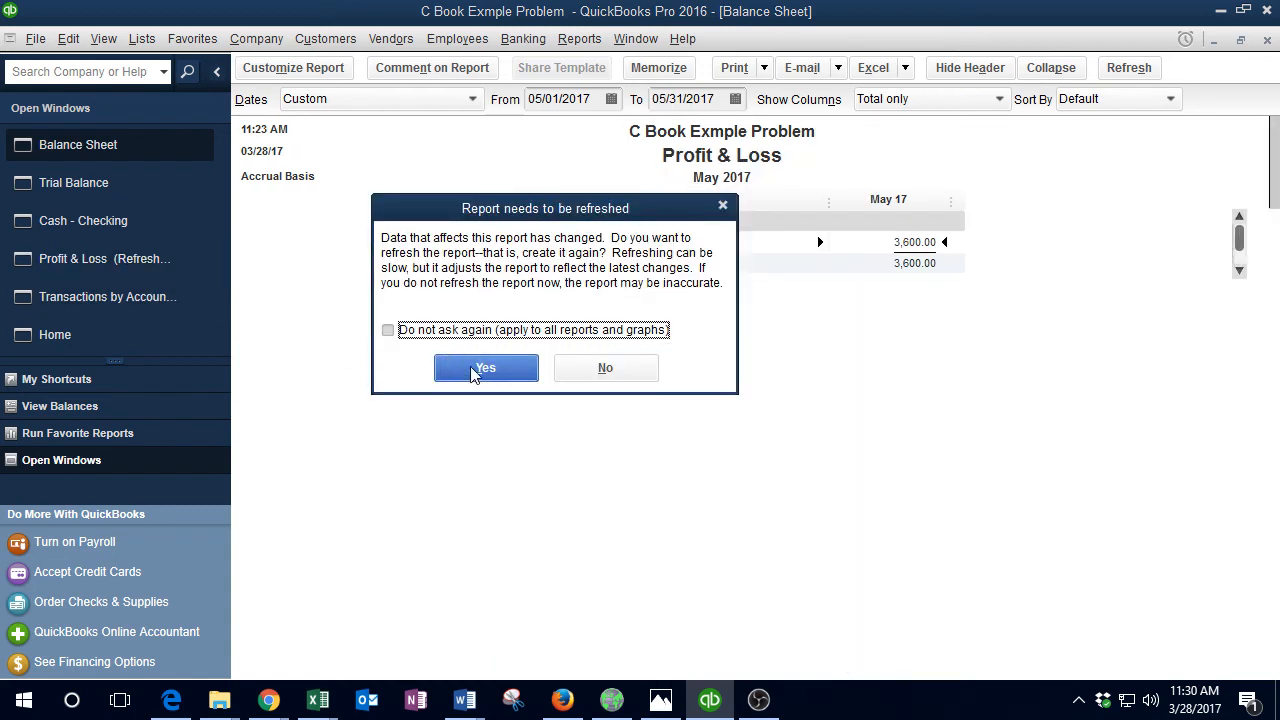
left_click(484, 368)
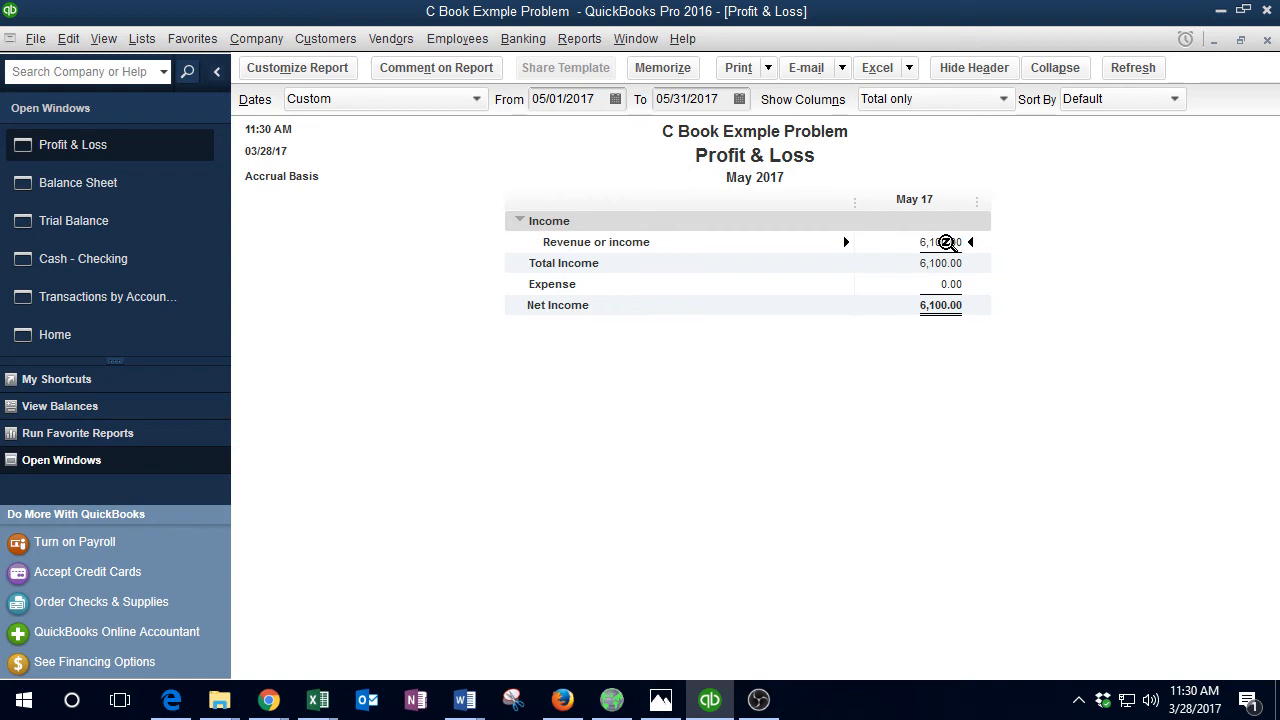
double_click(945, 242)
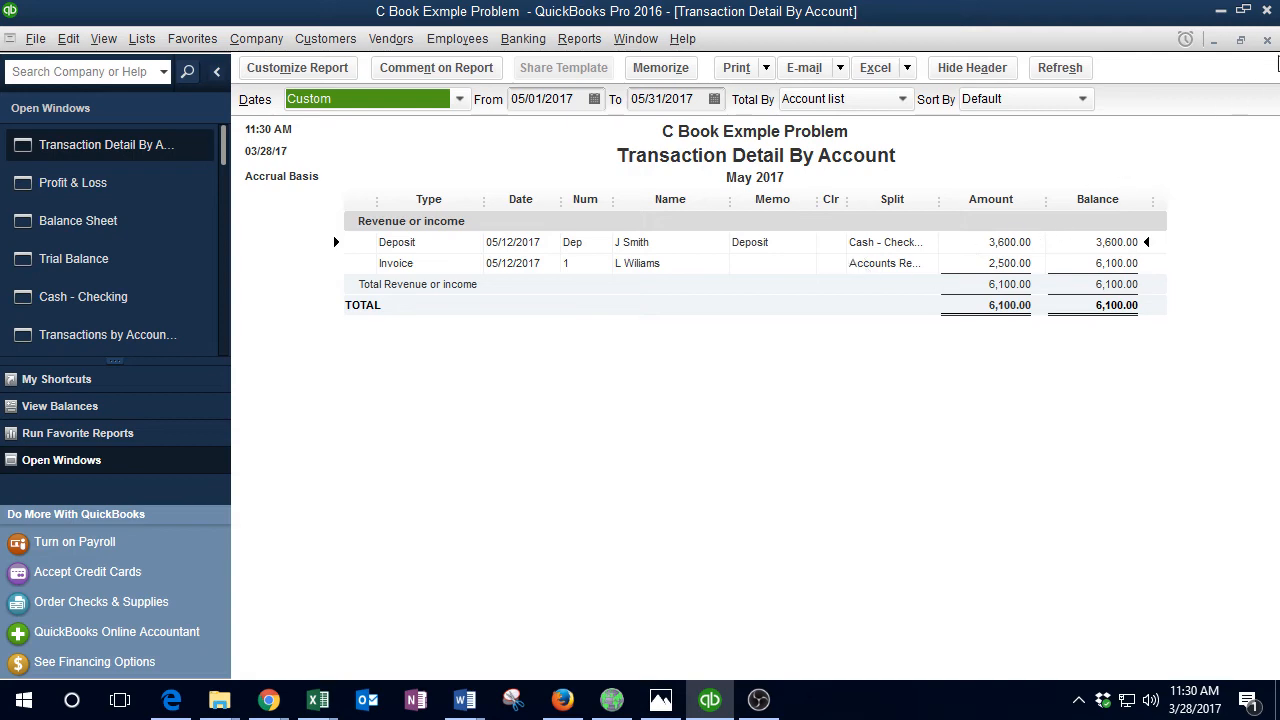
left_click(1267, 40)
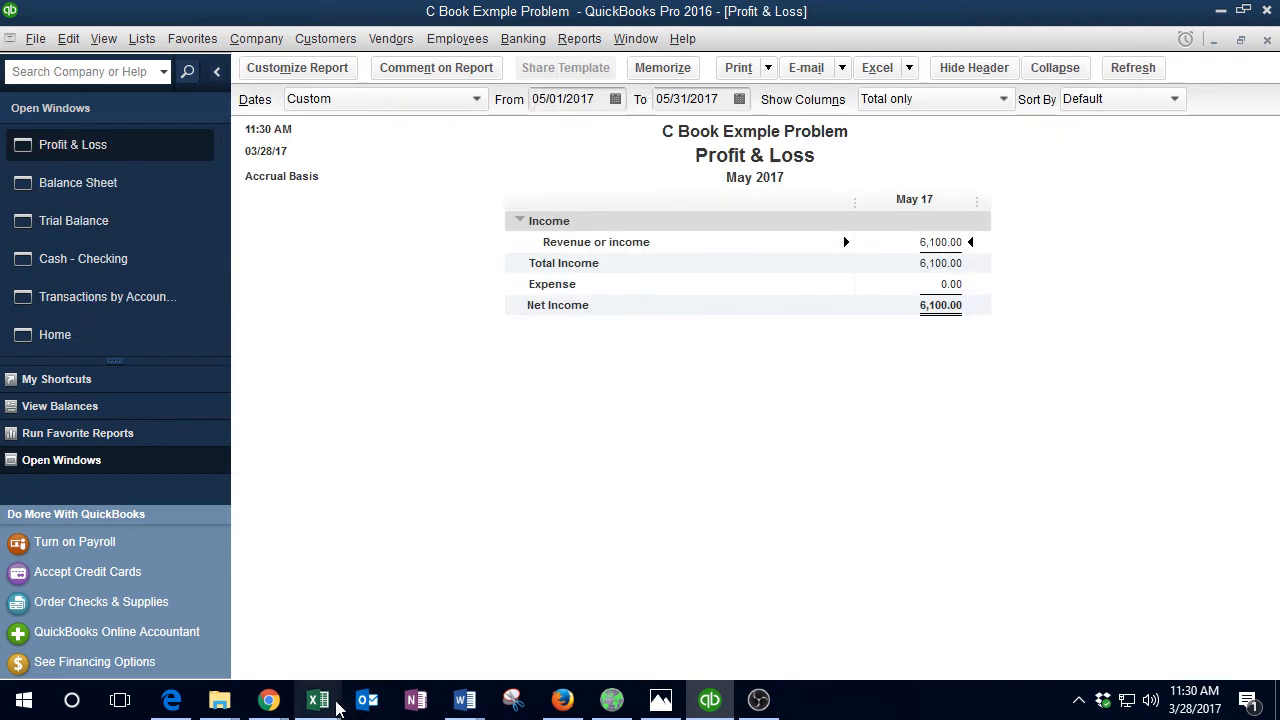
mouse_move(322, 708)
left_click(415, 615)
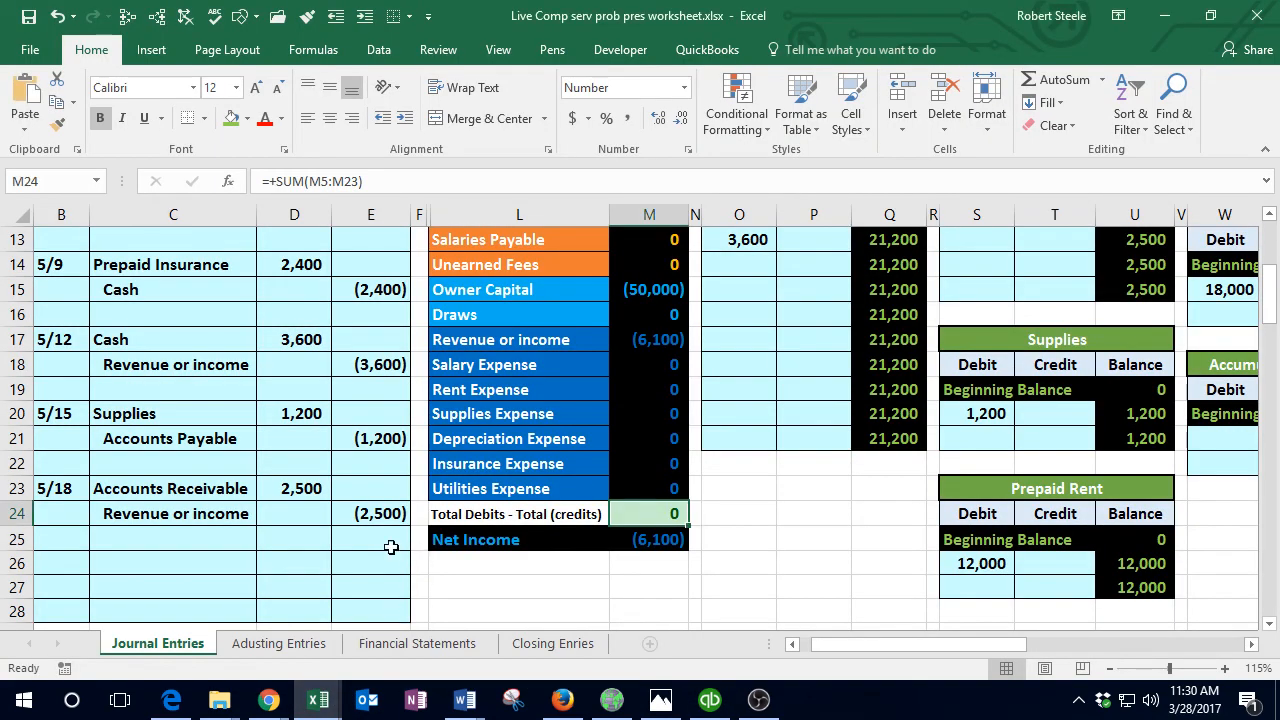
Step: Fill the 5/18 transaction row green in Data.xlsx and select the date of the 5/21 transaction
left_click(236, 615)
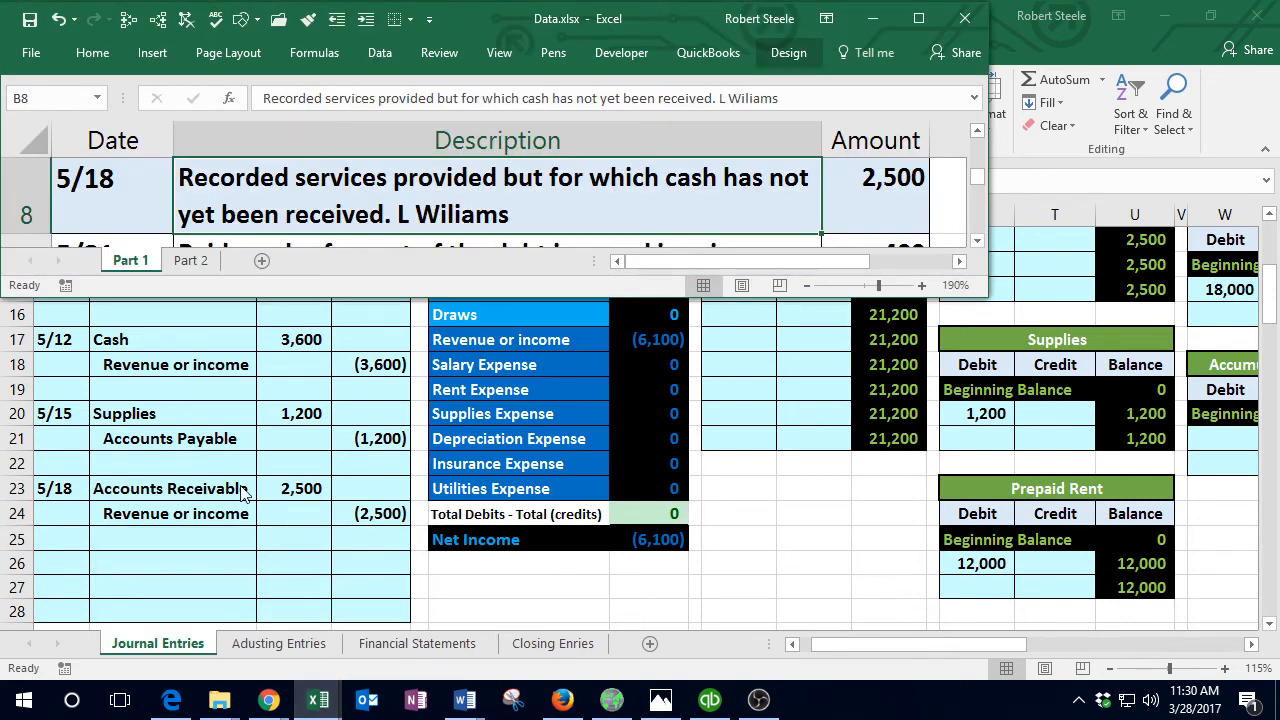
left_click_drag(105, 196, 852, 178)
right_click(874, 182)
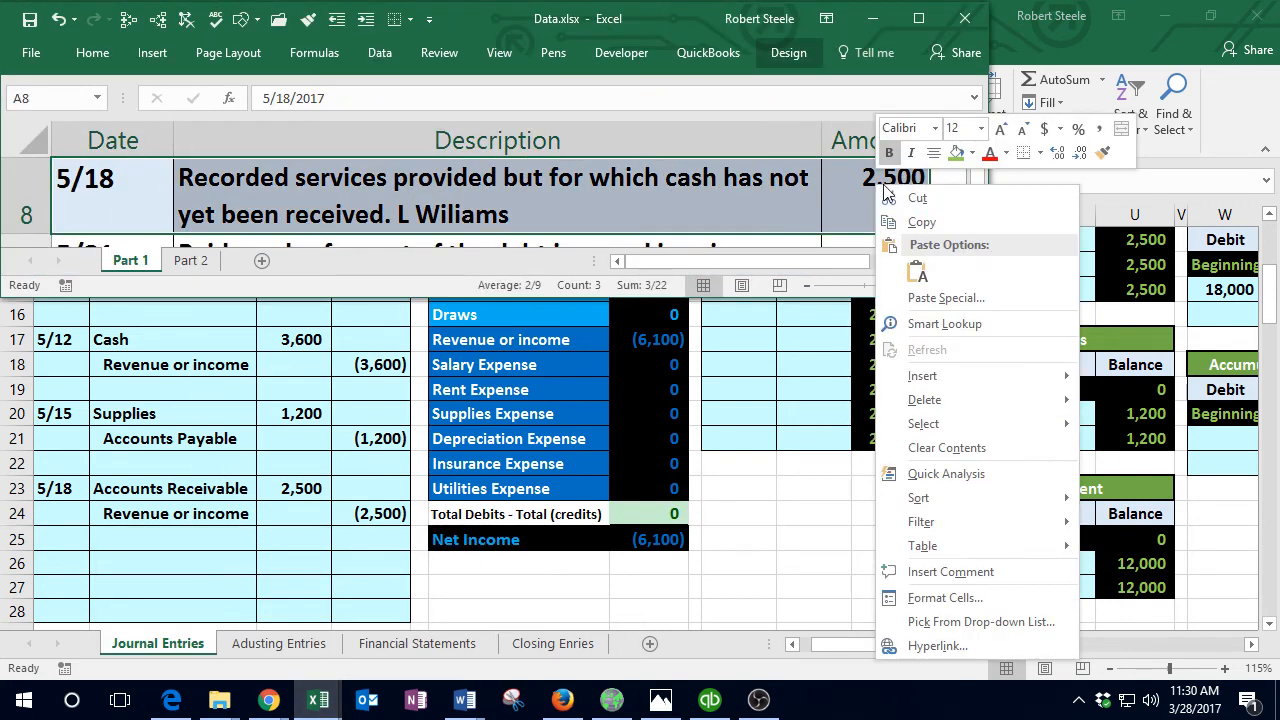
left_click(955, 155)
left_click(723, 192)
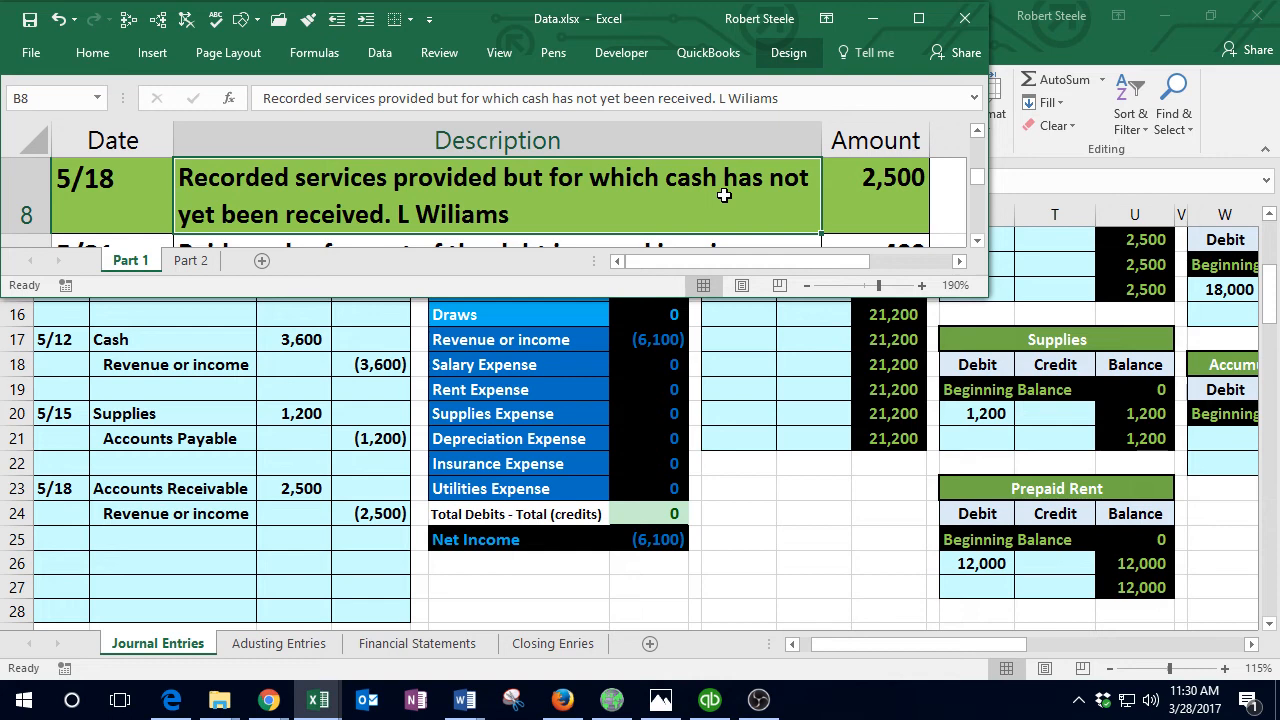
key("Down")
key("Left")
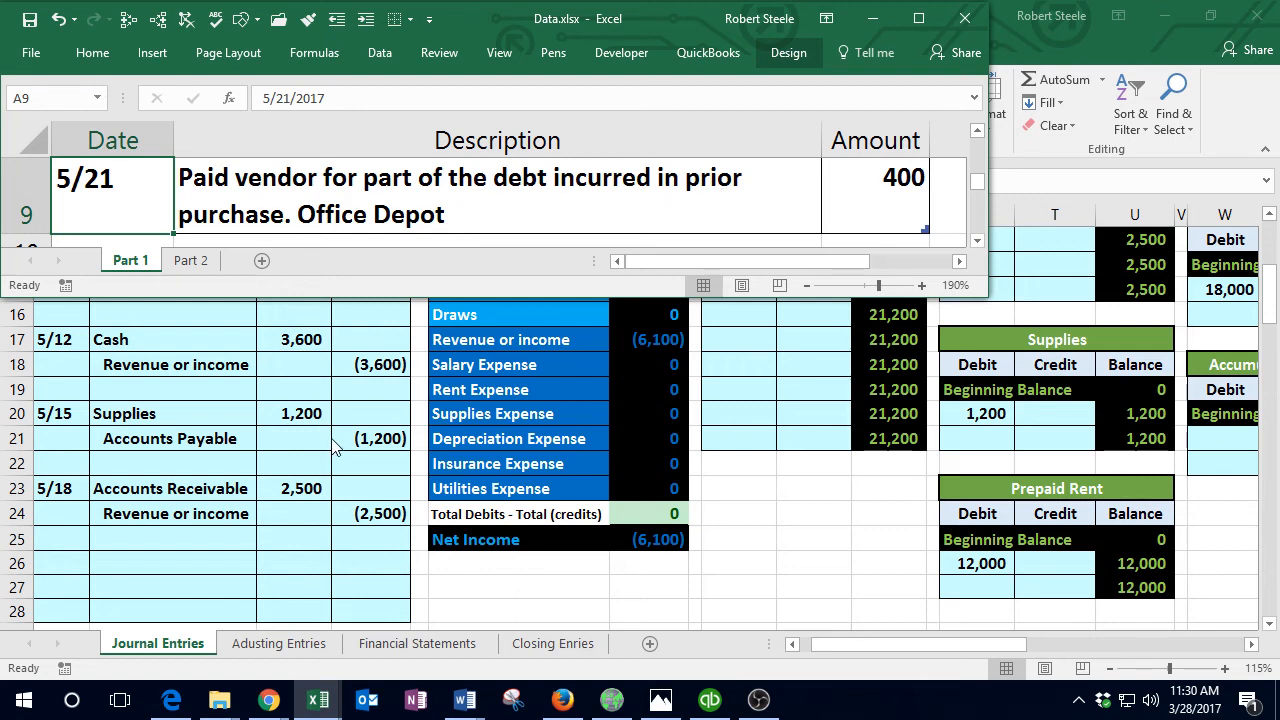
Step: In the journal worksheet, copy the Cash account name from the trial balance and paste it as values into C27
key("alt+Tab")
scroll(380, 474, "up", 3)
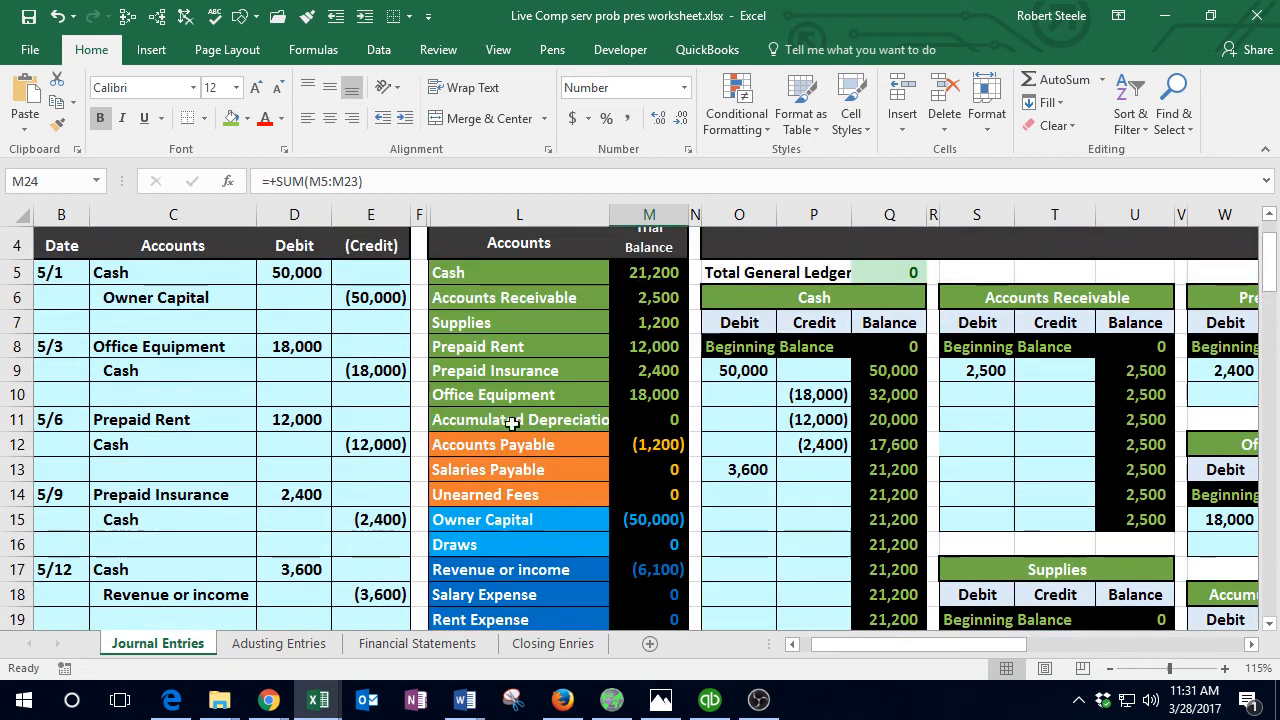
left_click(648, 275)
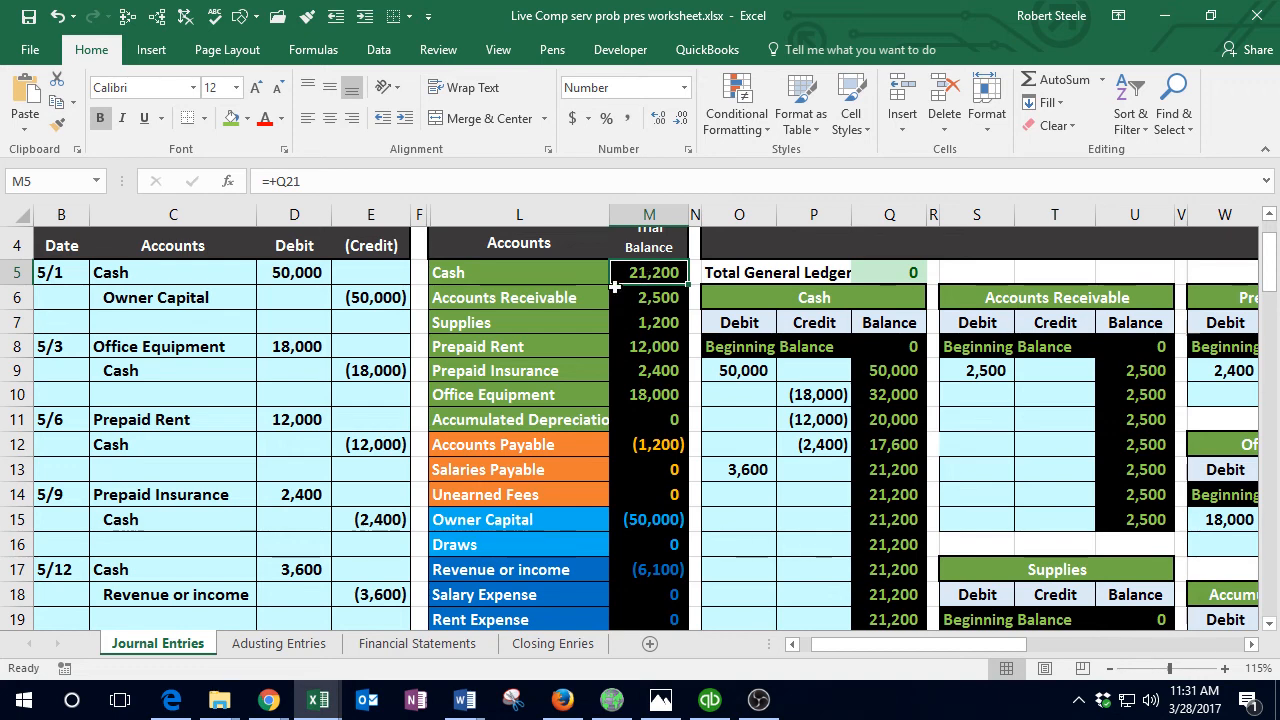
right_click(528, 274)
left_click(566, 288)
scroll(265, 469, "down", 4)
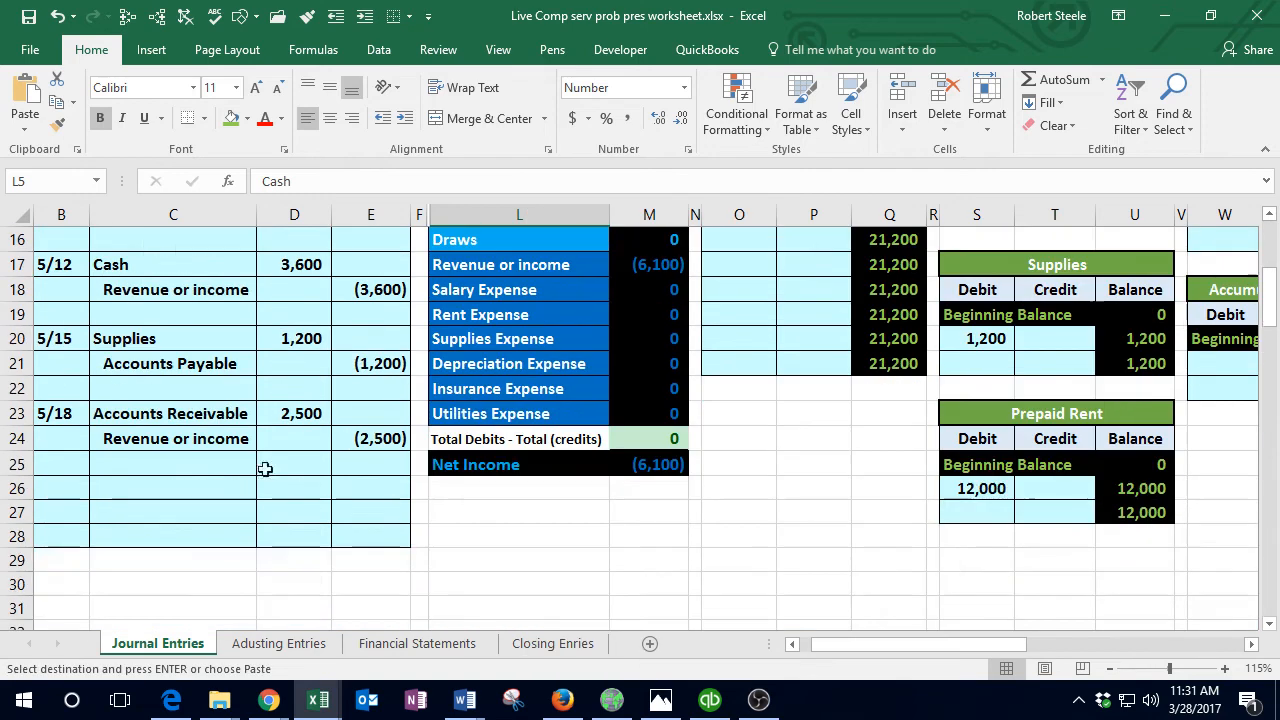
left_click(151, 489)
left_click(126, 510)
right_click(126, 510)
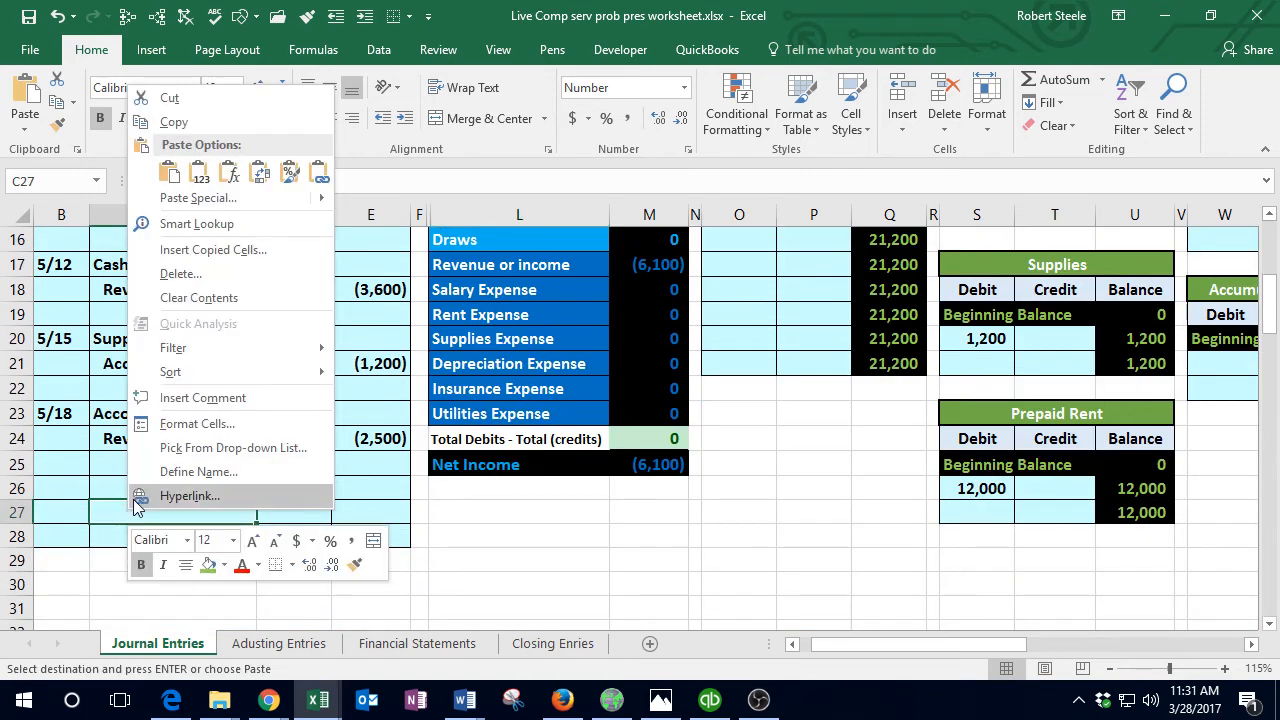
left_click(200, 176)
Step: Date the new journal entry 5/21 in B26 and enter a credit of -400 for Cash in E27
left_click(78, 486)
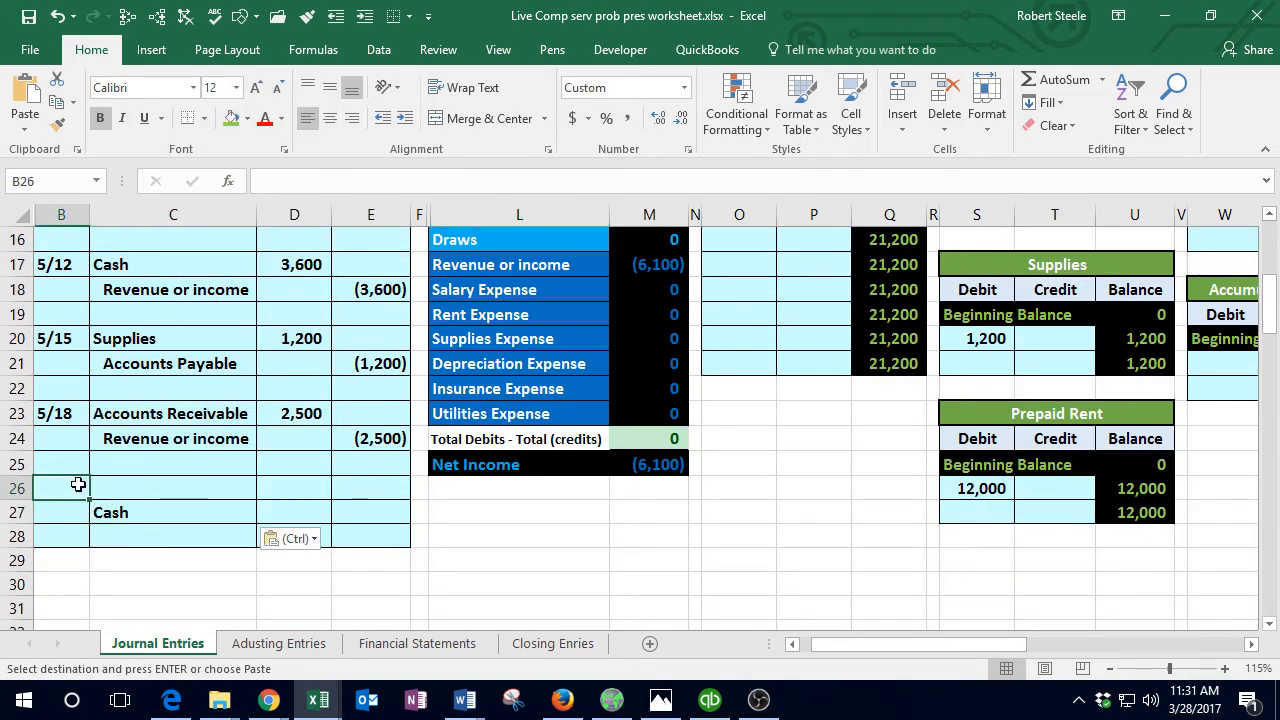
type("5/21")
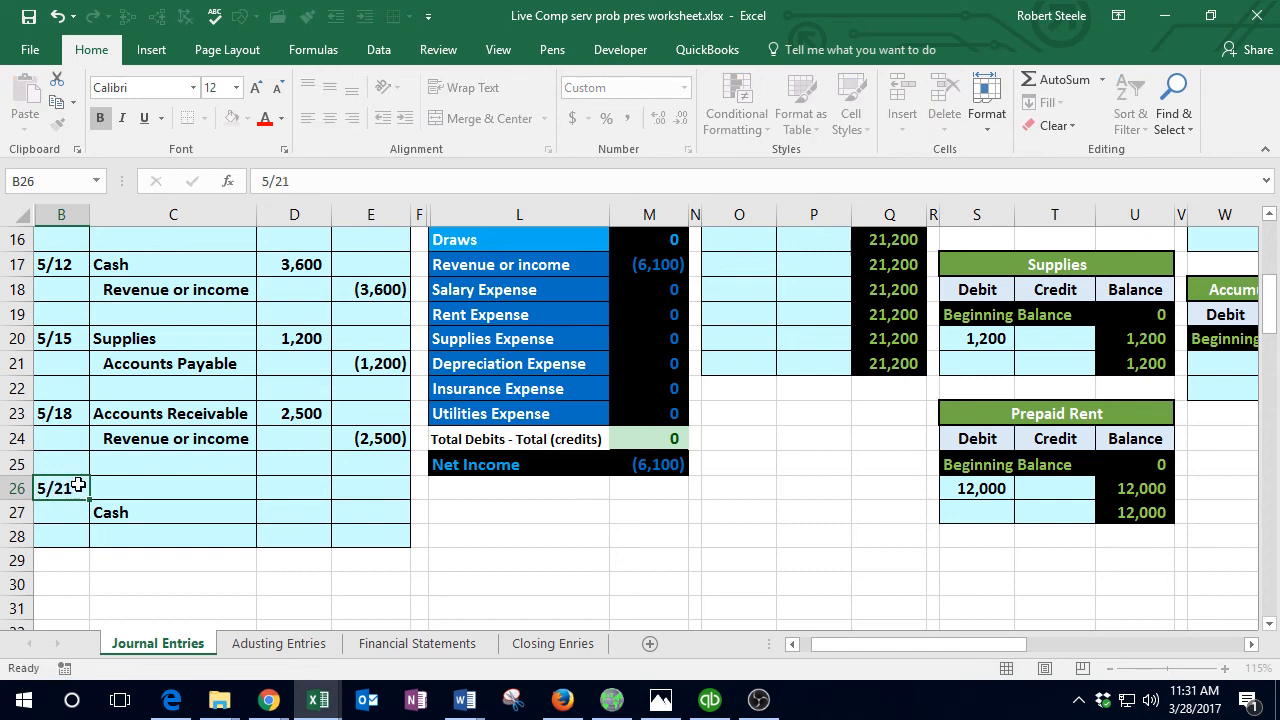
key("Return")
key("Right")
key("Right")
key("Right")
key("Up")
key("Down")
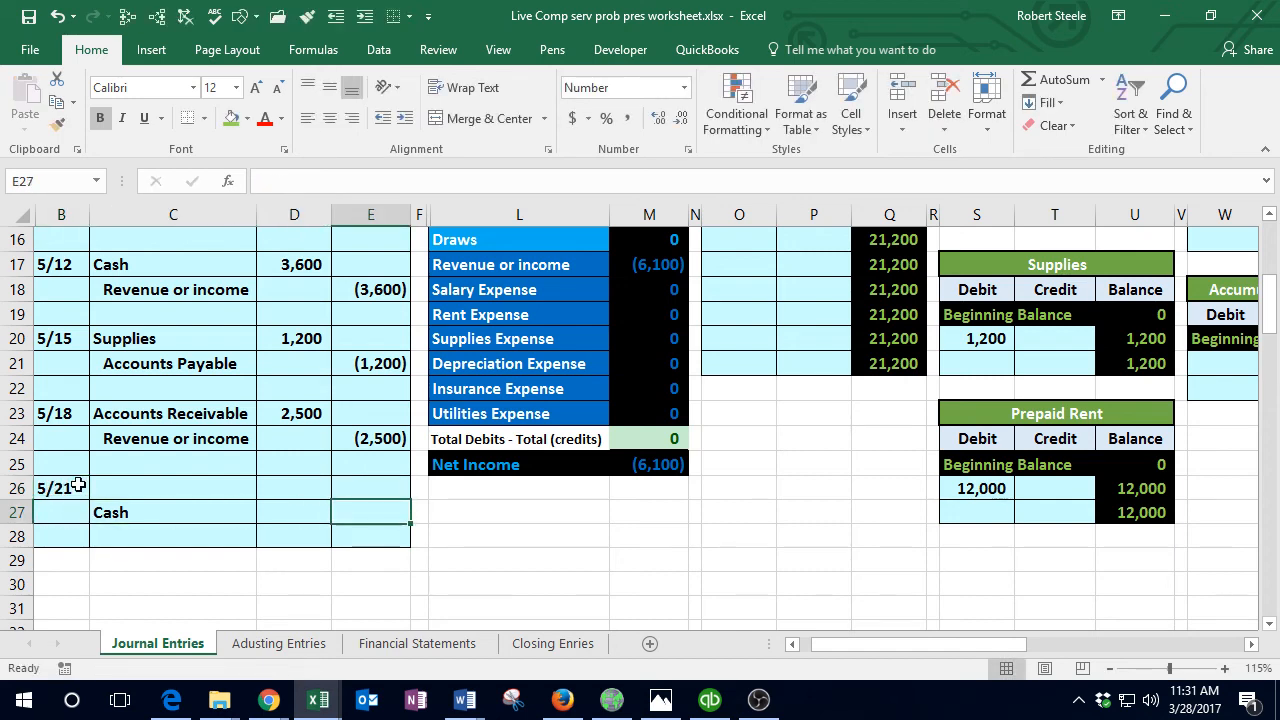
type("-400")
key("Return")
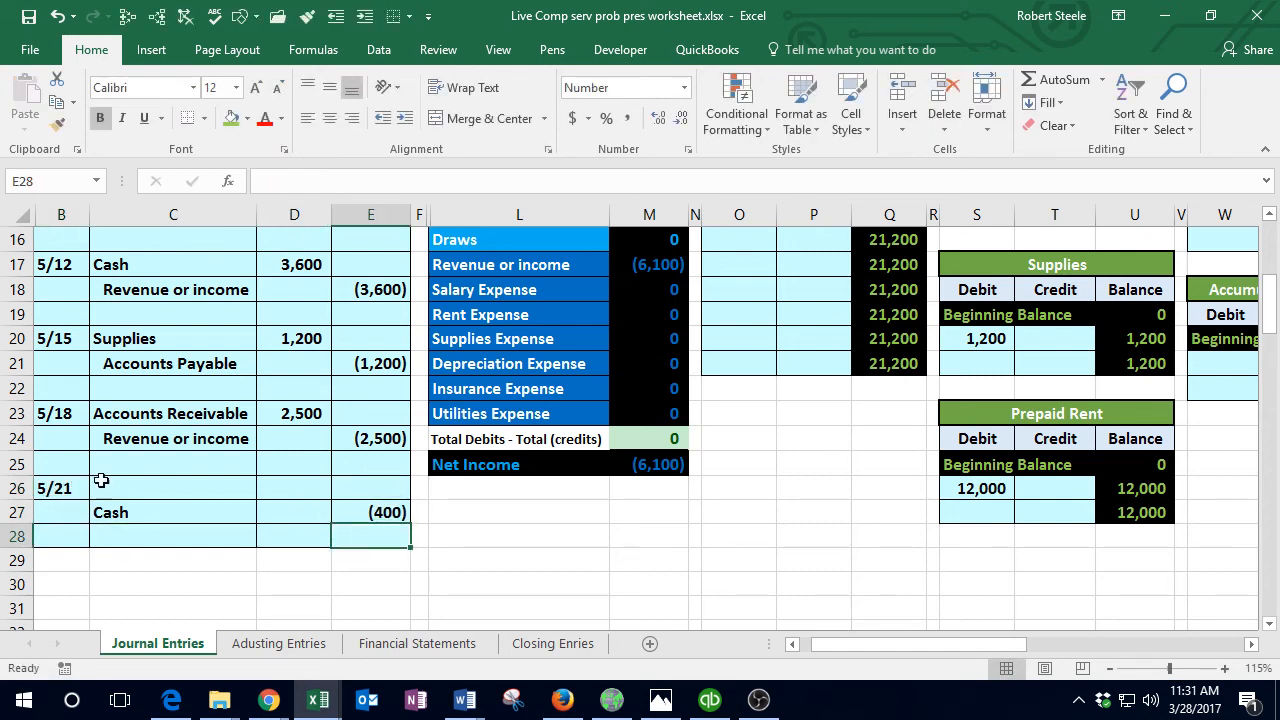
Step: Enter the matching debit of 400 in D26 of the 5/21 journal entry
left_click(294, 492)
type("400")
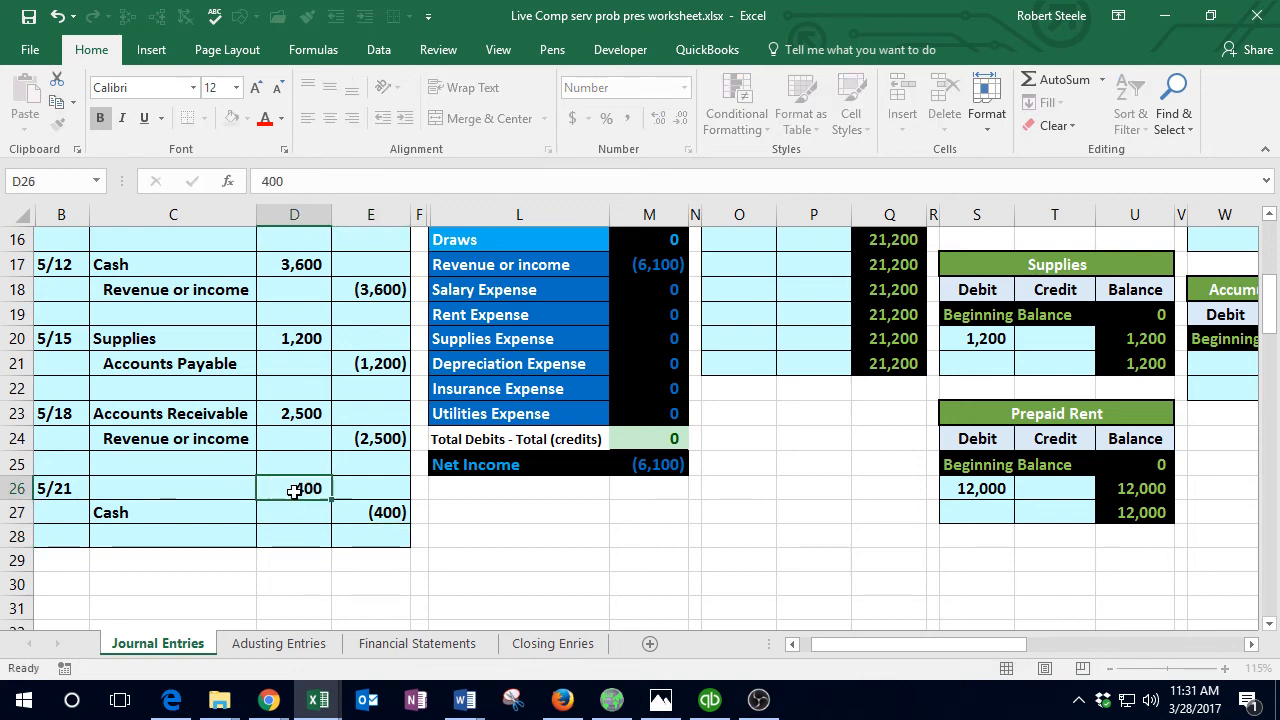
key("Return")
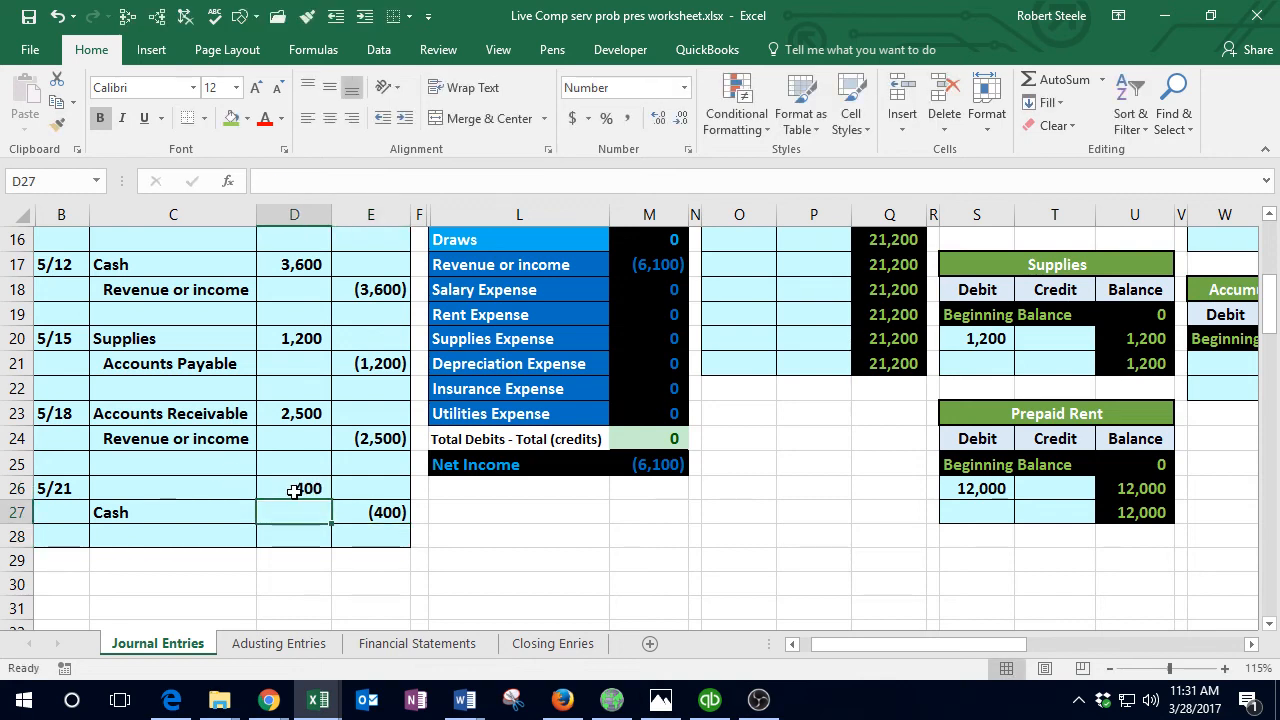
Step: Reread the 5/21 transaction description in Data.xlsx and examine the Accounts Payable line in the trial balance
mouse_move(300, 692)
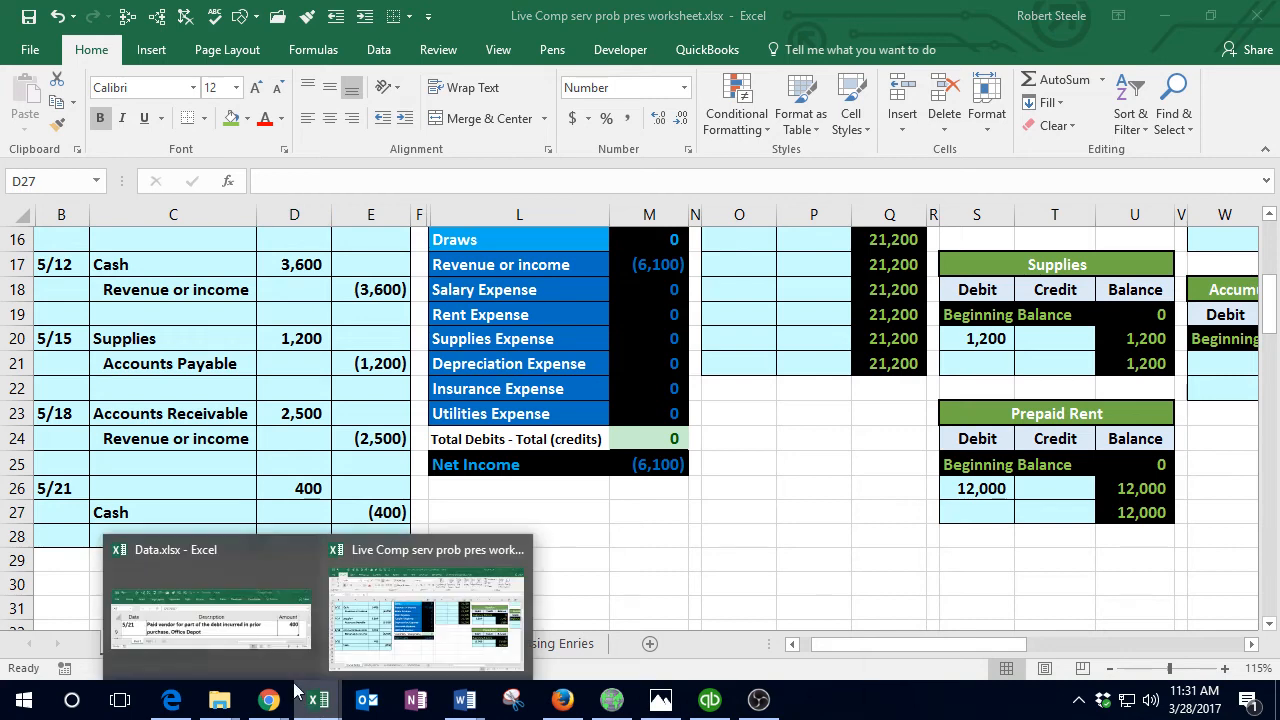
left_click(262, 637)
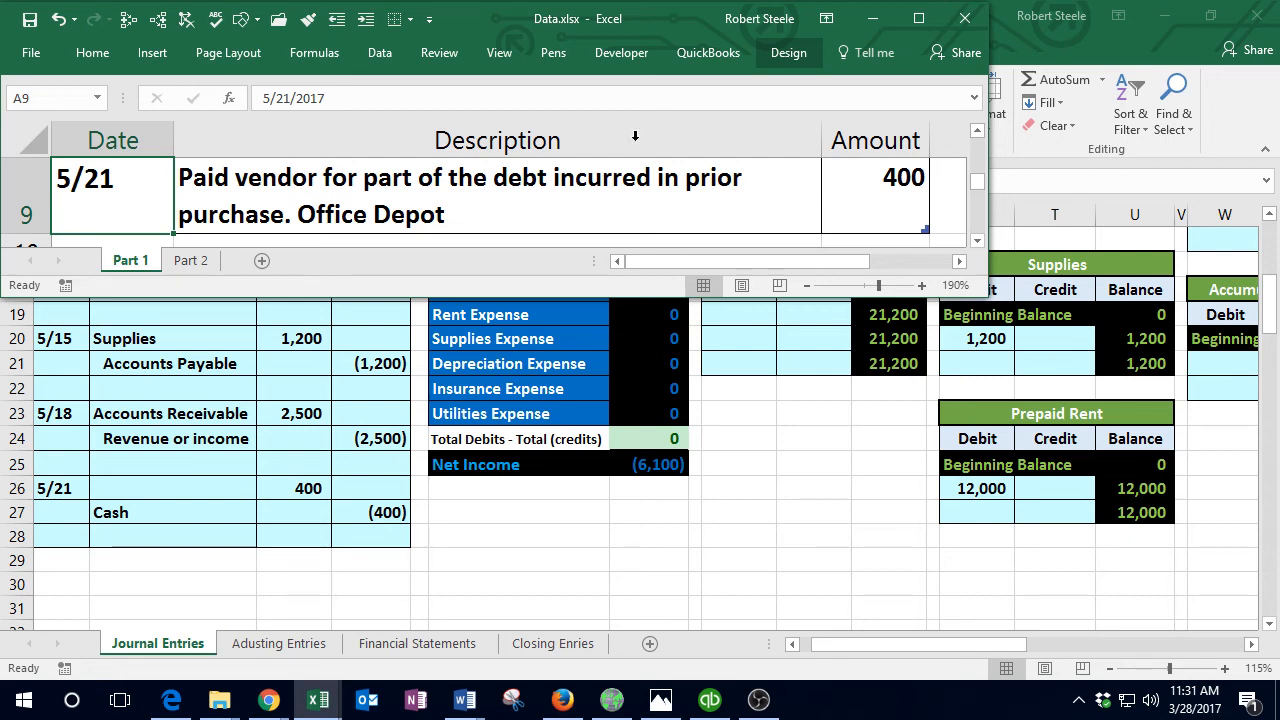
left_click(866, 18)
scroll(612, 289, "up", 2)
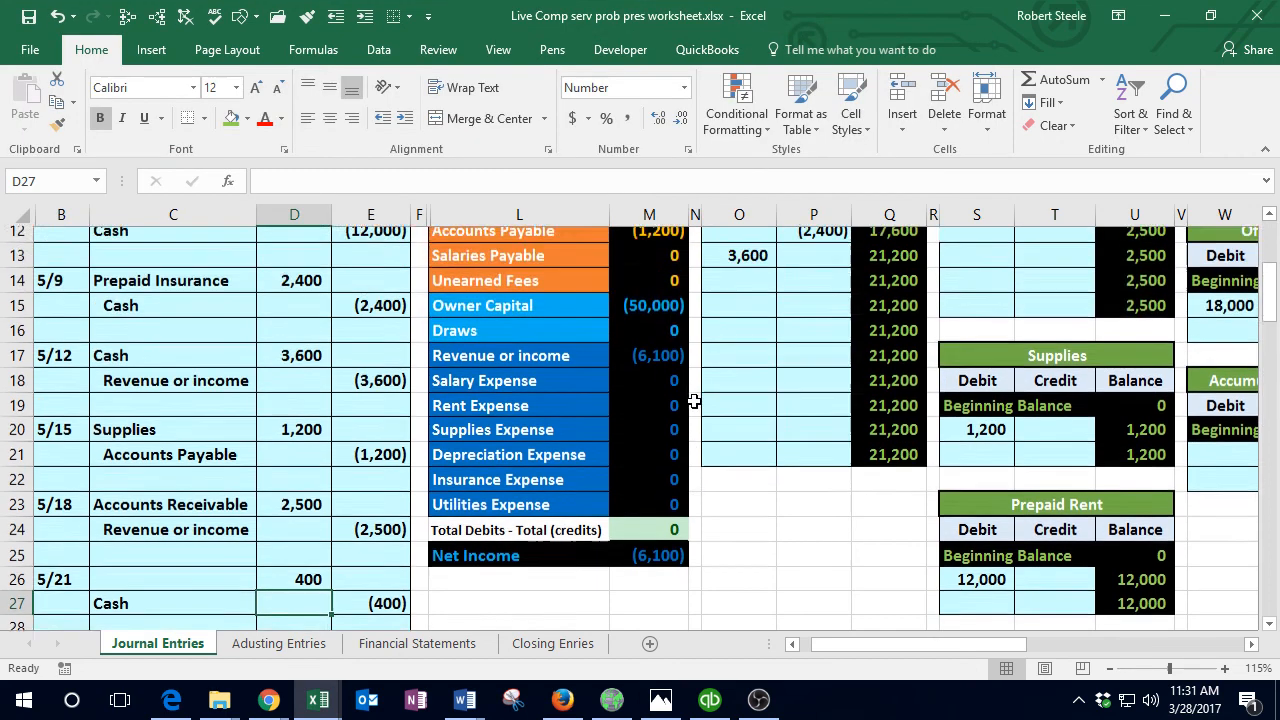
left_click(607, 289)
left_click_drag(612, 289, 652, 290)
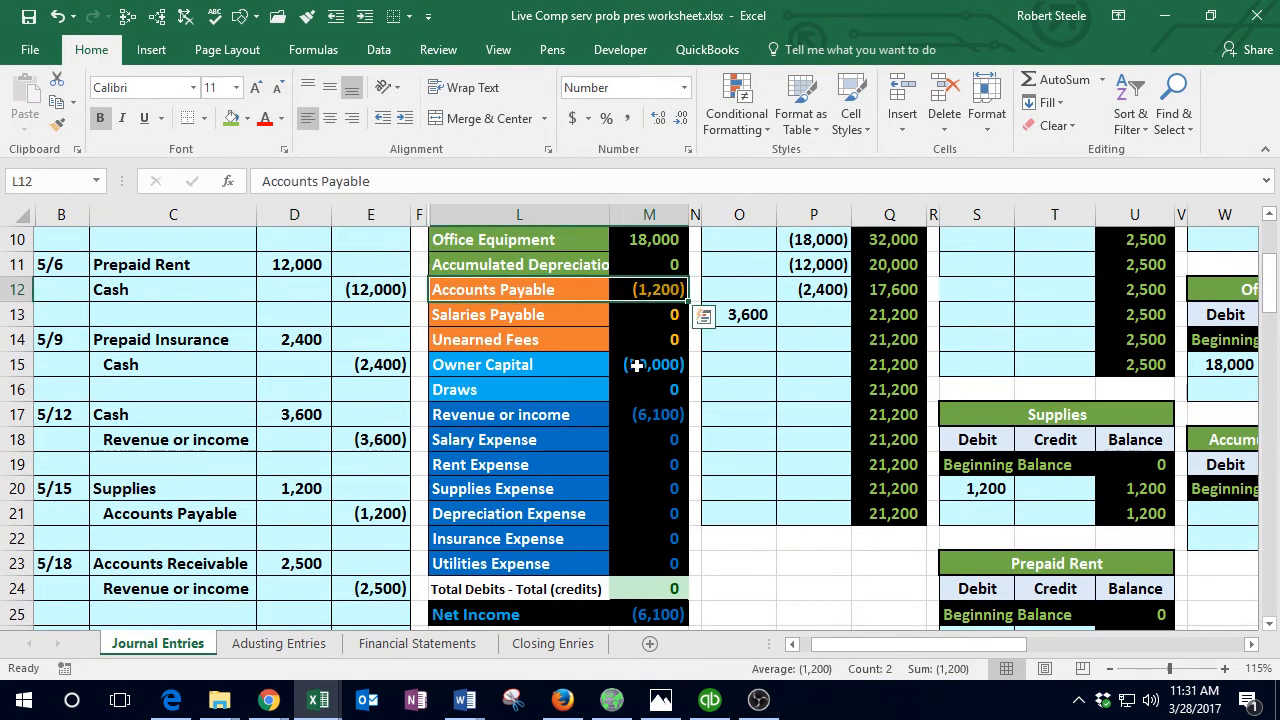
left_click(633, 289)
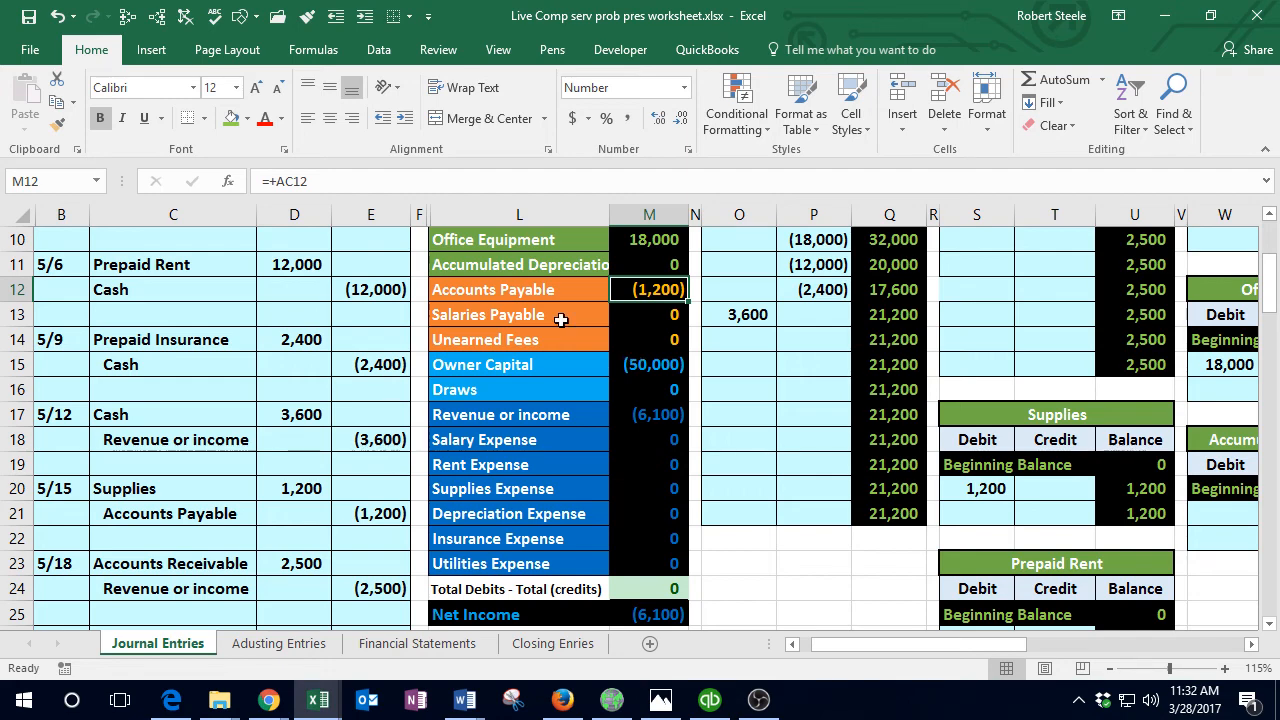
Step: Copy the Accounts Payable account name as values into C26 and indent Cash in C27
left_click(524, 296)
right_click(526, 297)
left_click(540, 295)
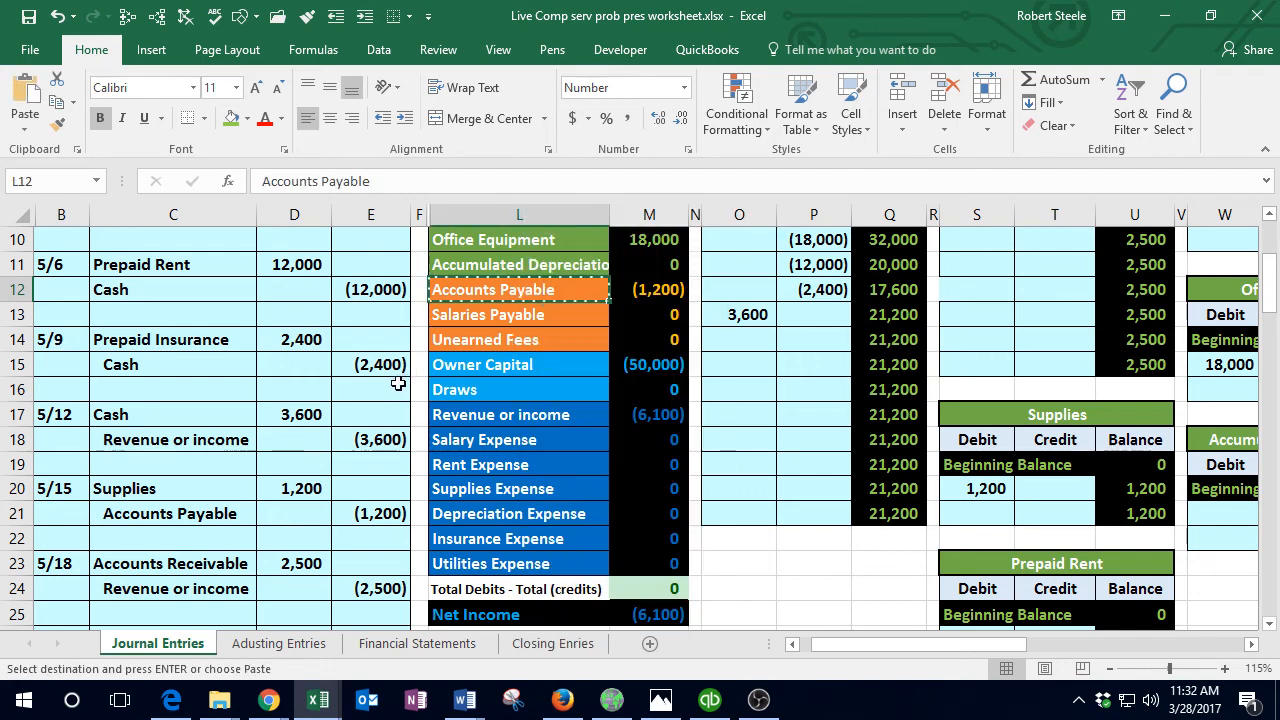
scroll(155, 483, "down", 2)
left_click(155, 483)
right_click(155, 483)
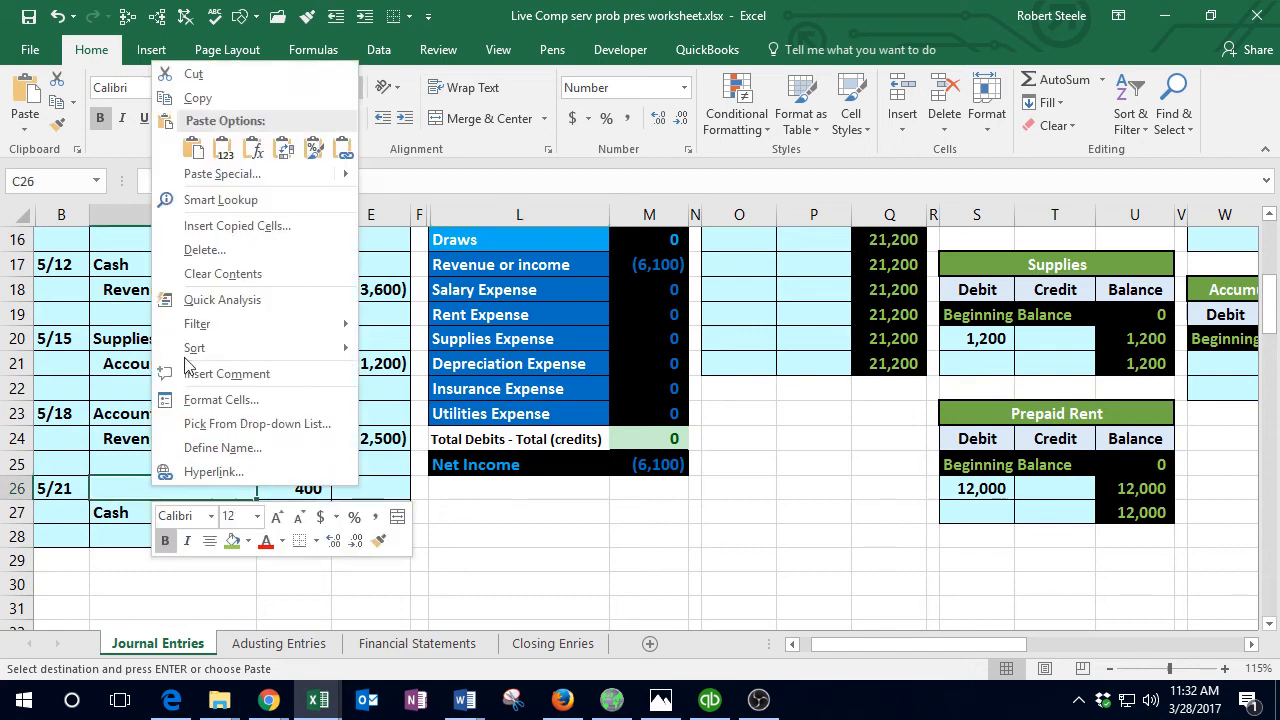
left_click(220, 155)
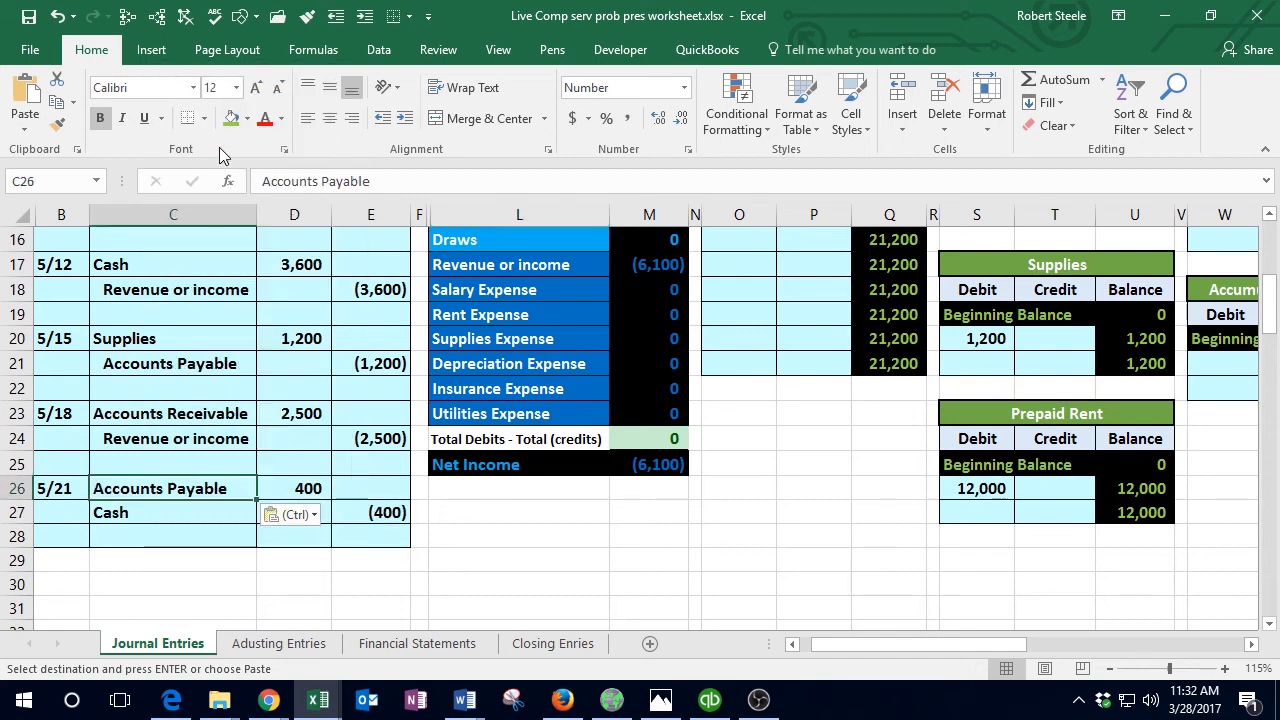
left_click(176, 514)
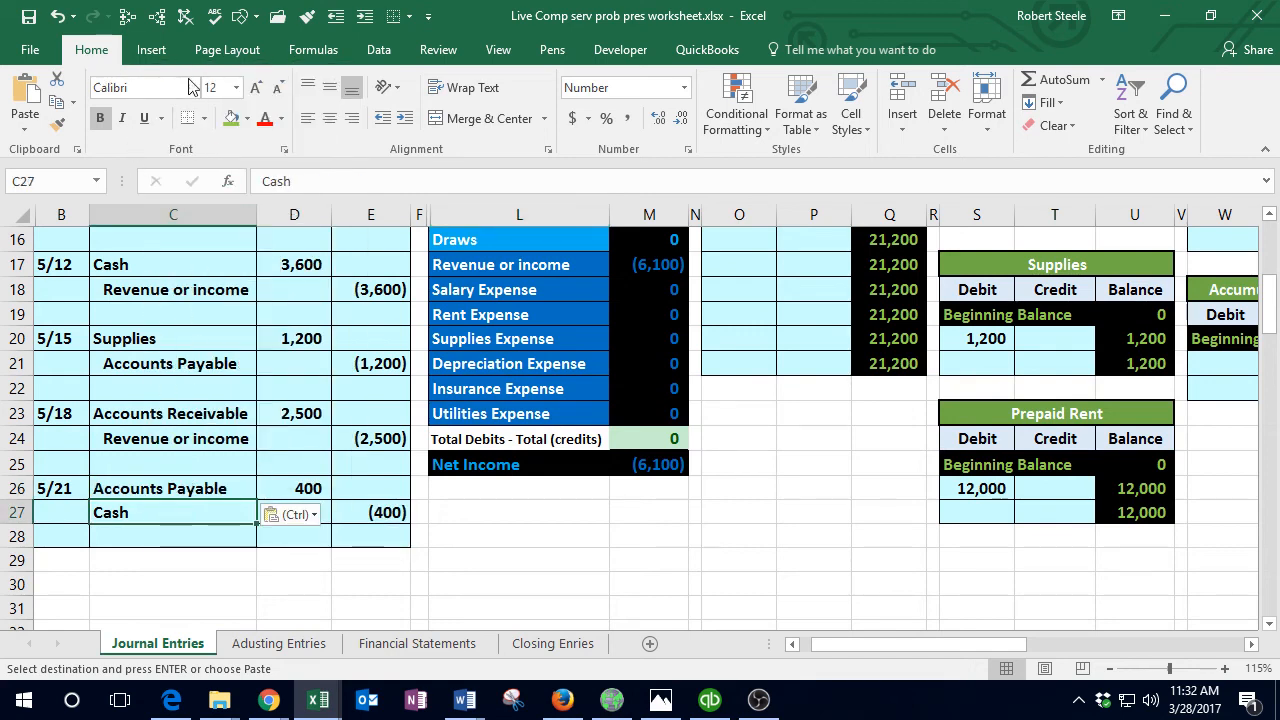
left_click(410, 119)
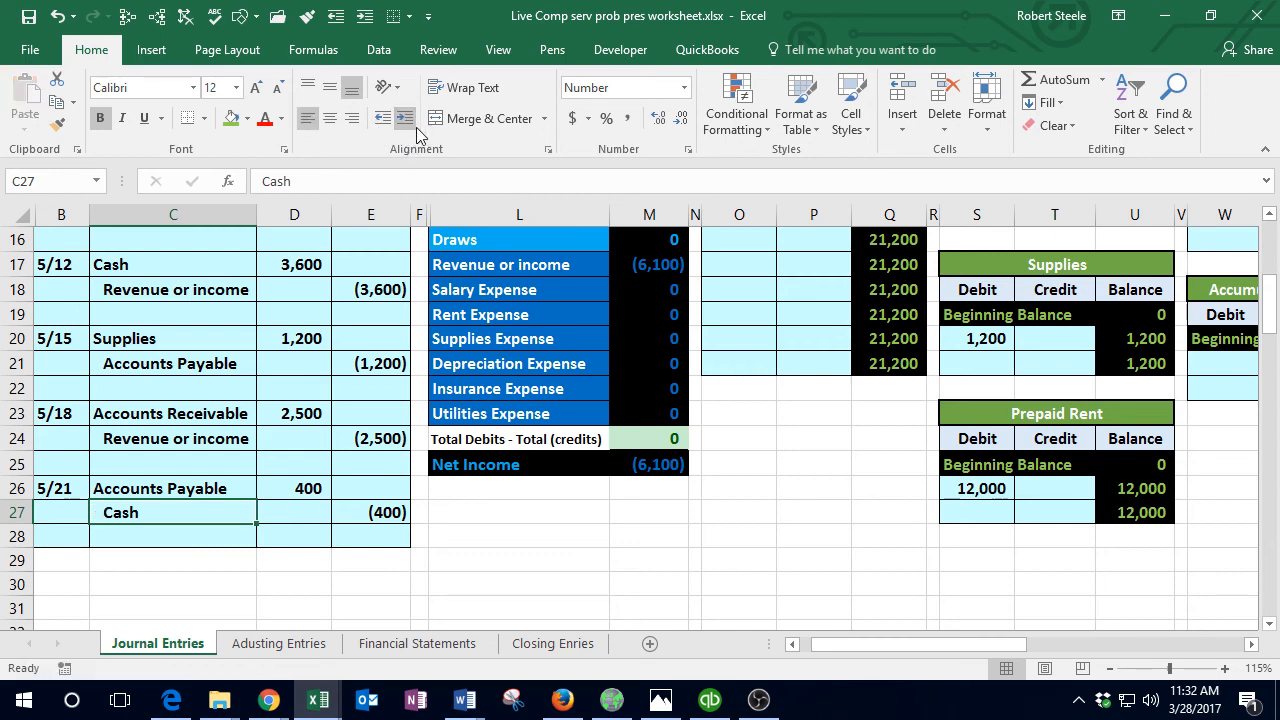
left_click(643, 566)
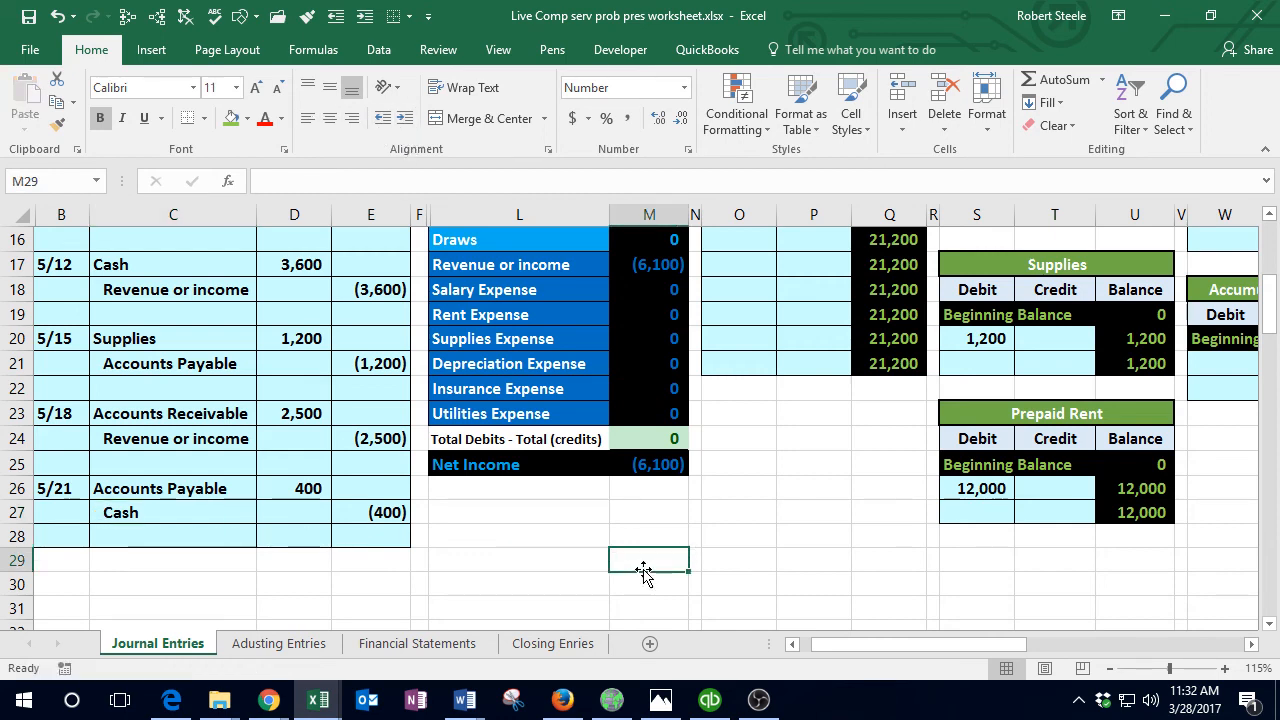
Step: Post the 5/21 debit to the Accounts Payable ledger by linking AB10 to journal cell D26
scroll(643, 572, "up", 4)
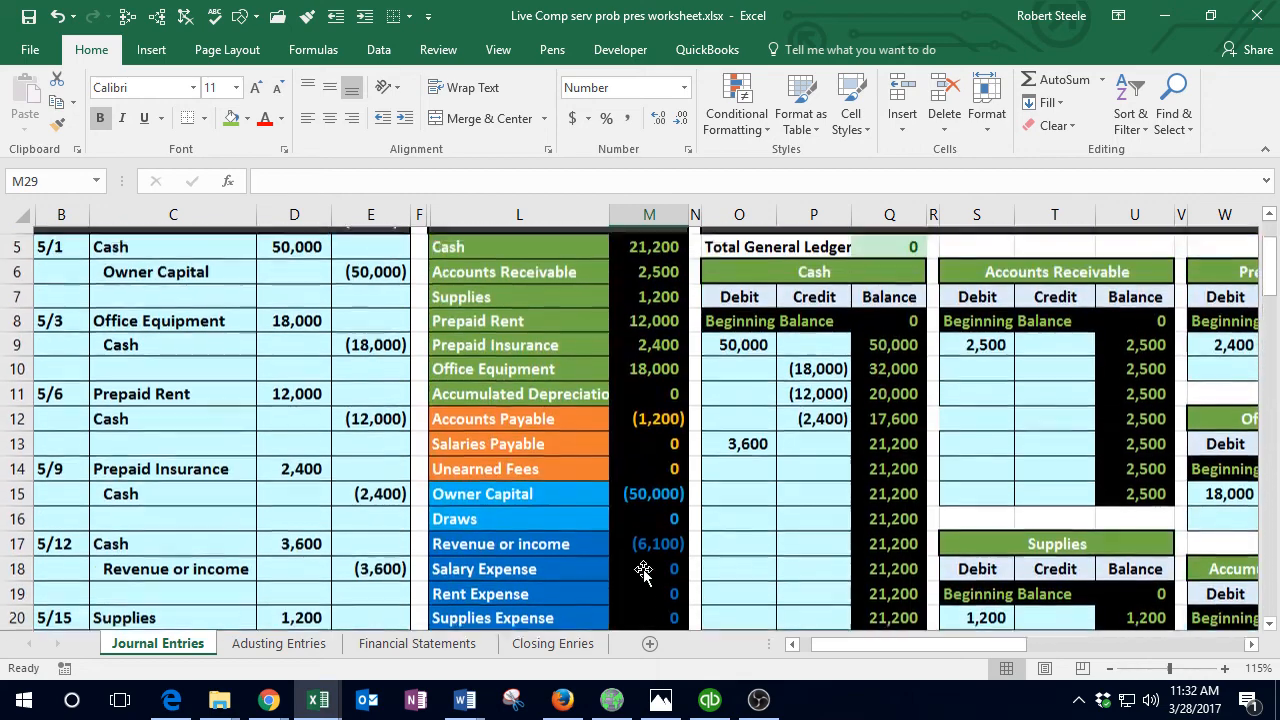
scroll(643, 572, "down", 3)
scroll(643, 572, "up", 4)
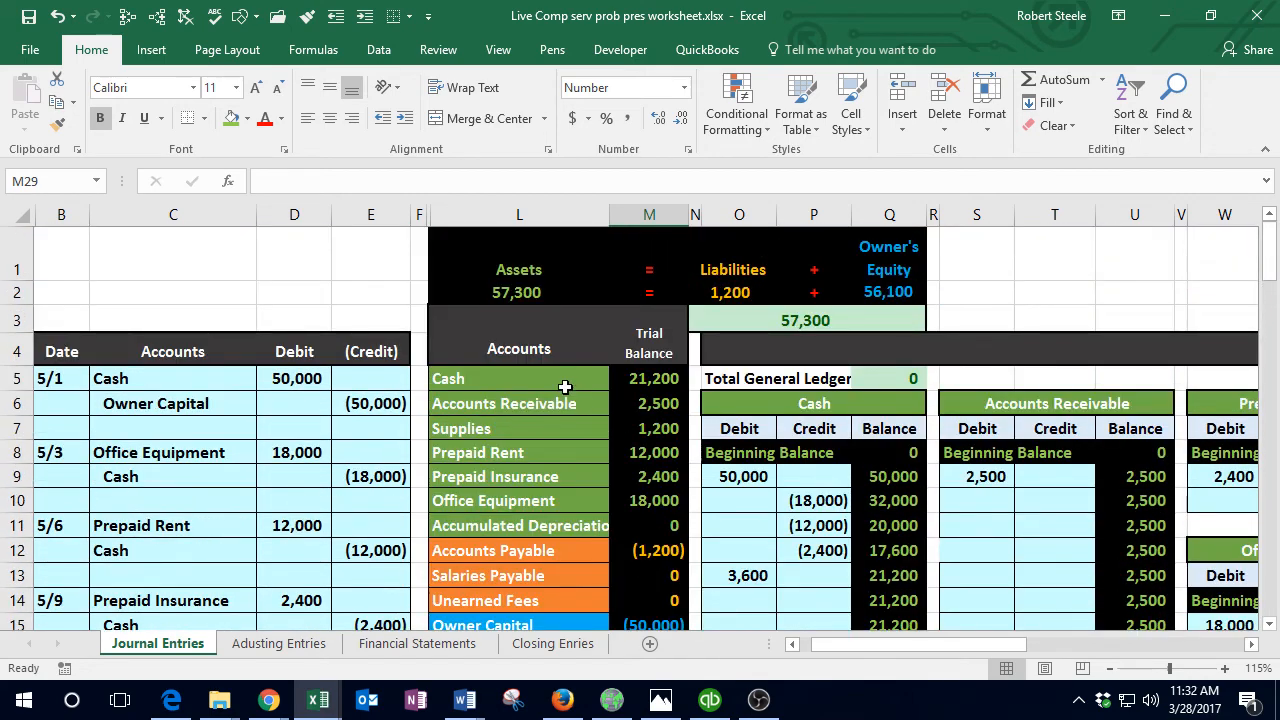
left_click_drag(571, 380, 572, 549)
key("Right")
key("Right")
key("Right")
key("Right")
key("Right")
key("Right")
key("Right")
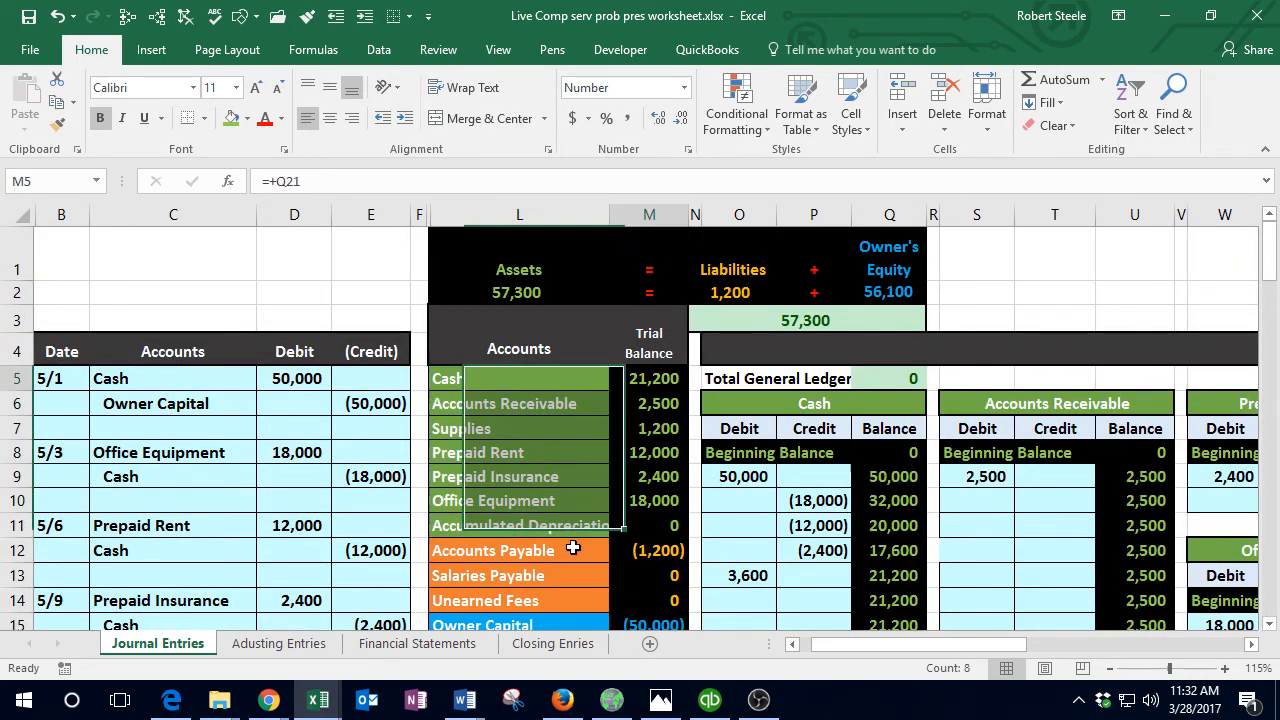
key("Right")
key("Right")
key("Right")
key("Right")
key("Right")
key("Right")
key("Right")
key("Right")
key("Right")
key("Right")
key("Right")
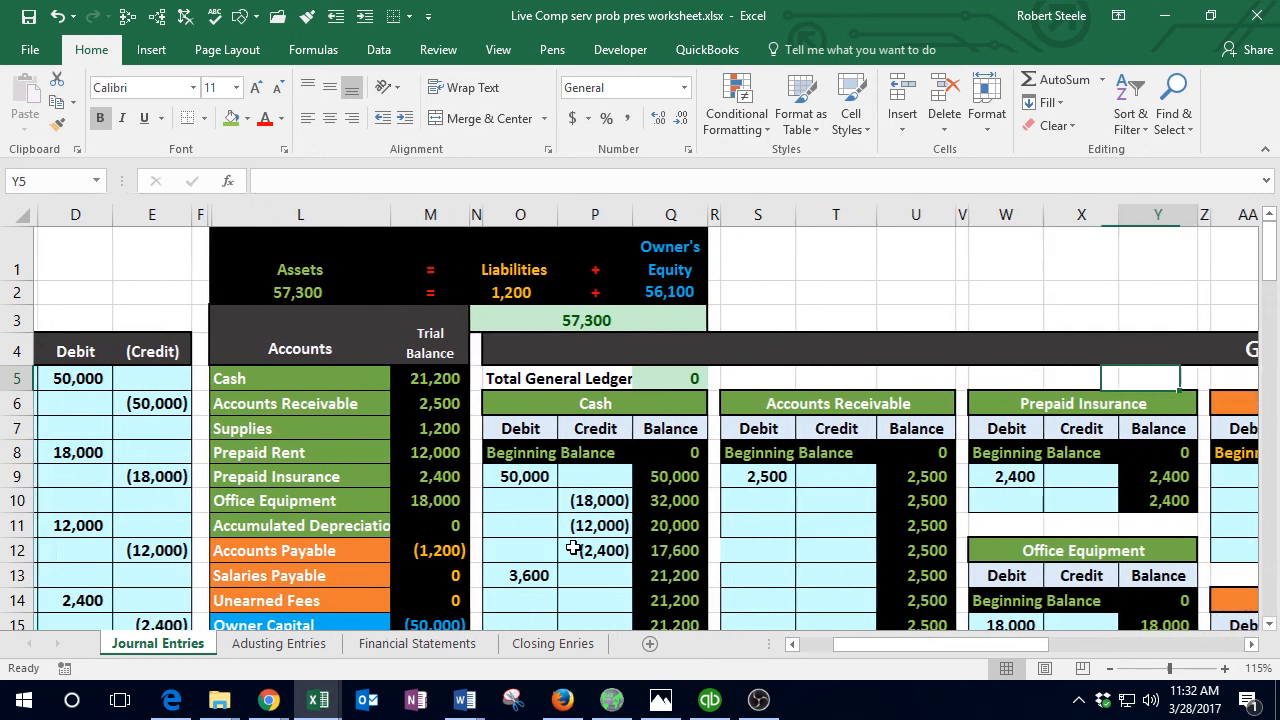
key("Down")
key("Down")
key("Down")
key("Down")
key("Down")
key("Left")
key("Left")
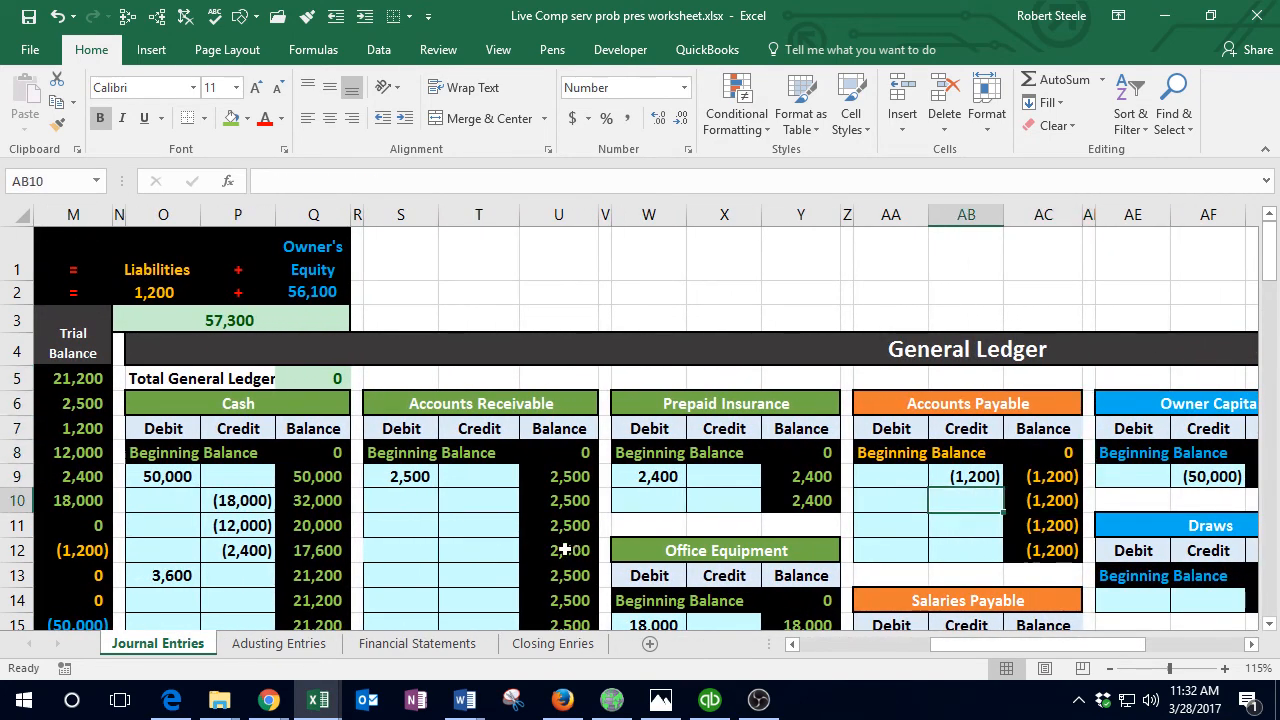
type("=")
key("Left")
key("Left")
key("Left")
key("Left")
key("Left")
key("Left")
key("Left")
key("Left")
key("Left")
key("Left")
key("Left")
key("Left")
key("Left")
key("Left")
key("Left")
key("Left")
key("Left")
key("Left")
key("Left")
key("Left")
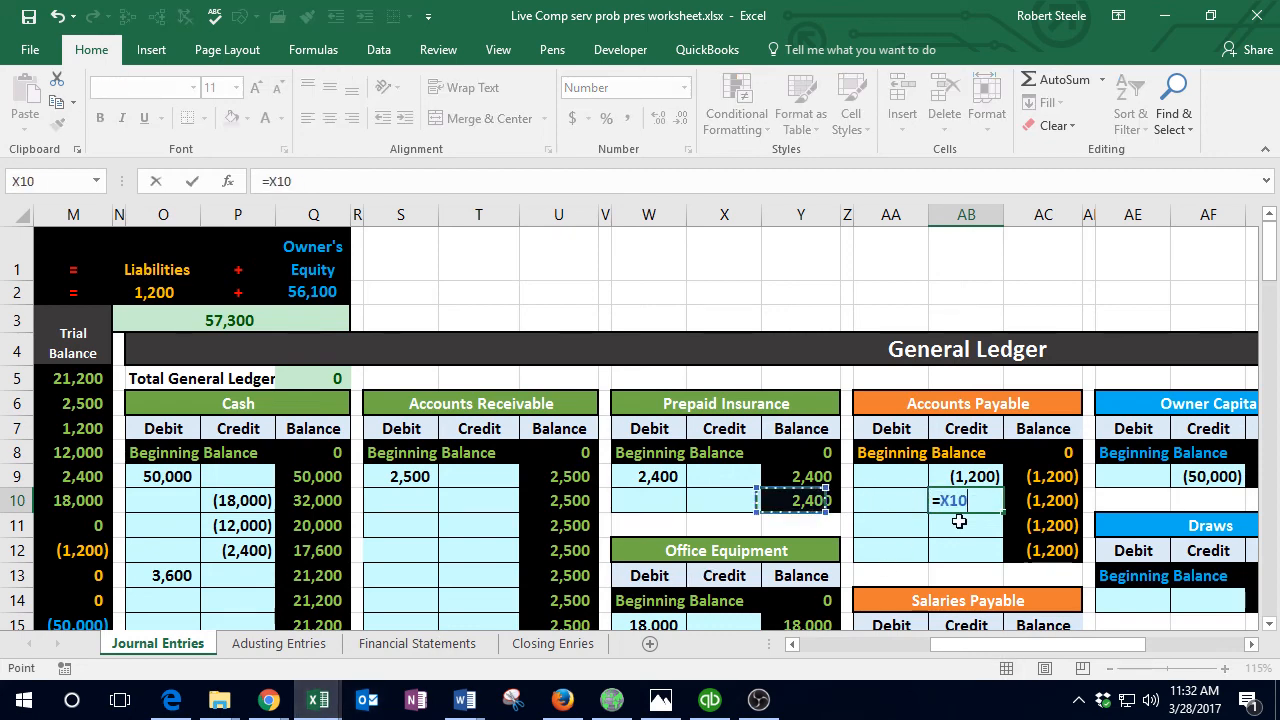
scroll(709, 540, "down", 5)
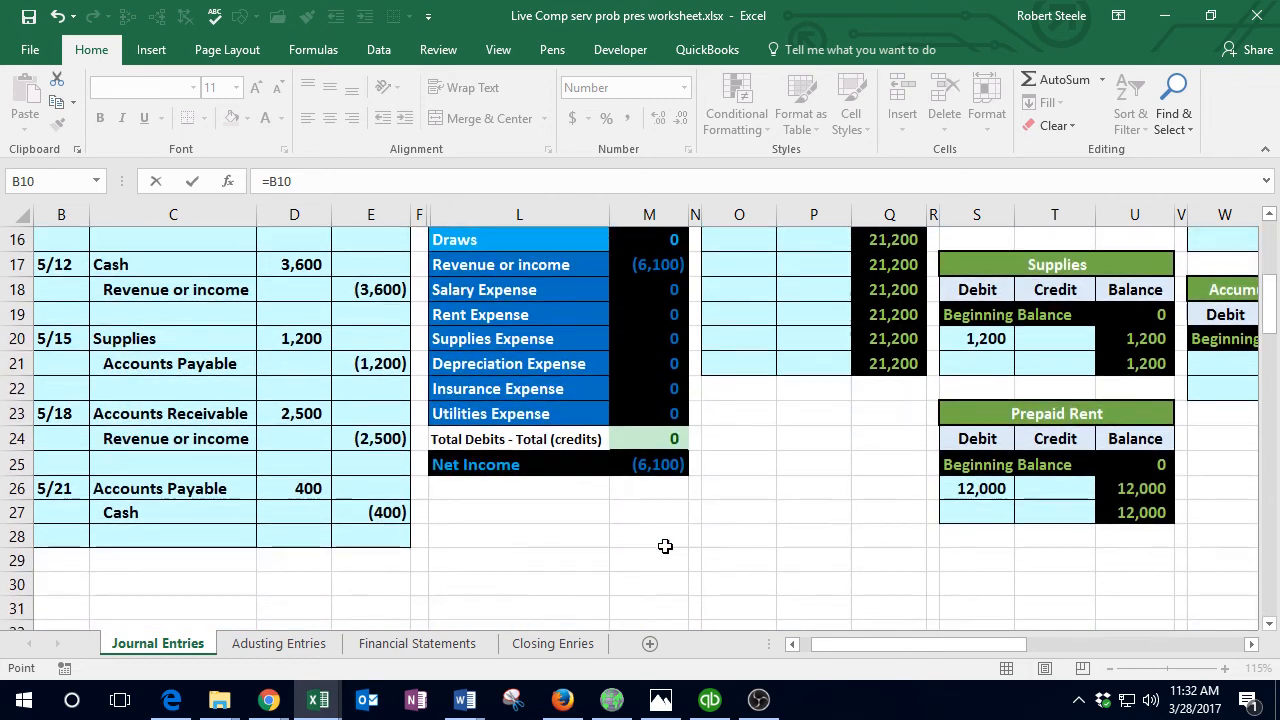
left_click(300, 489)
key("Return")
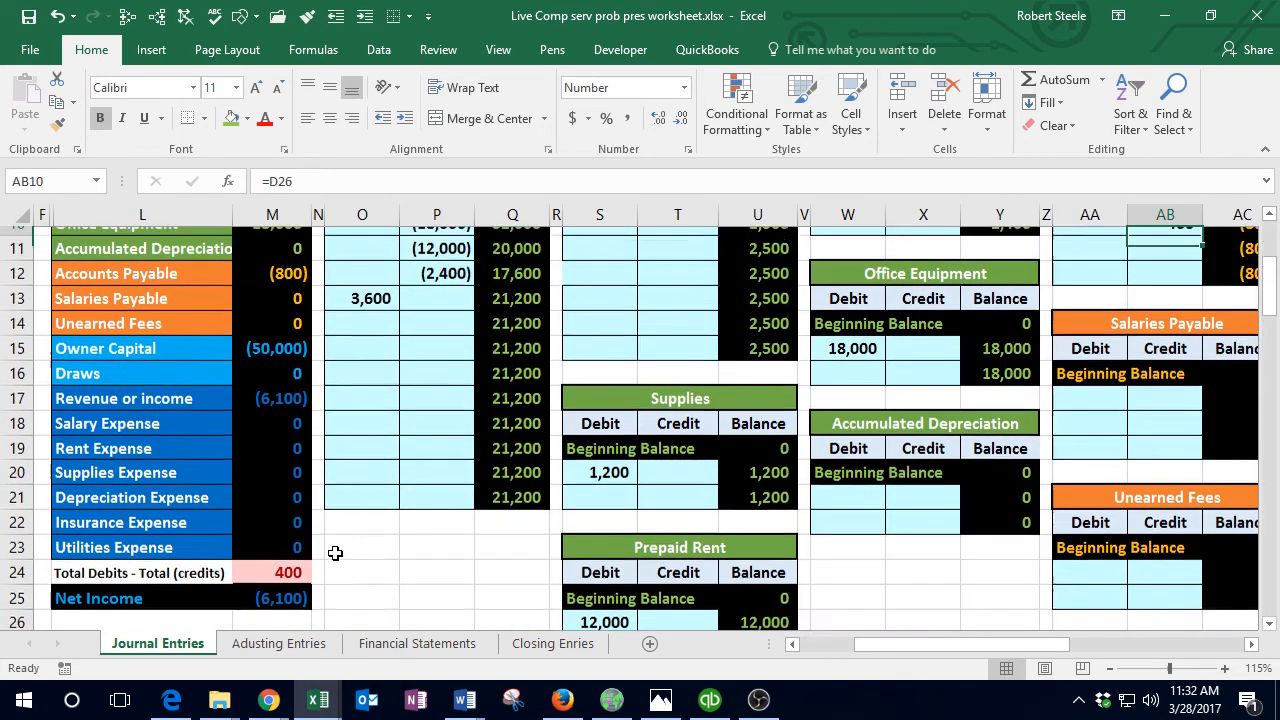
Step: Examine the 5/21 posting in the Accounts Payable ledger and its running balance
key("Down")
key("Left")
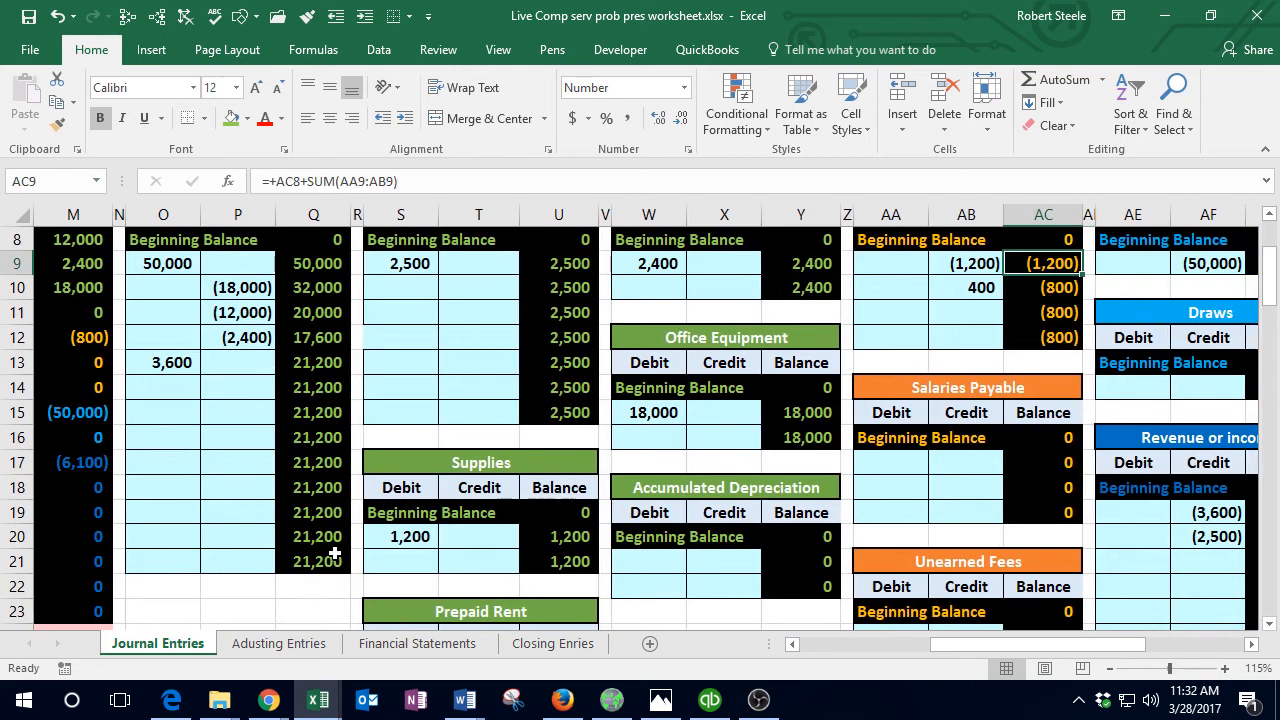
key("Down")
key("Left")
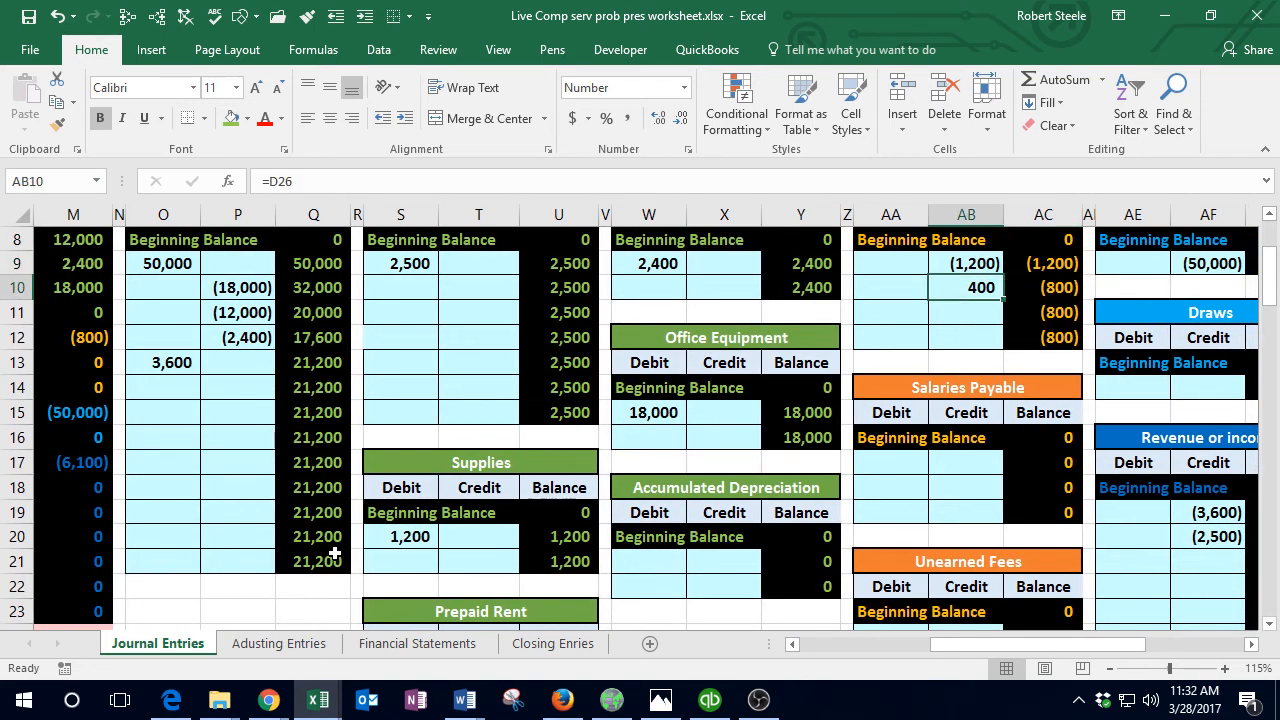
key("Right")
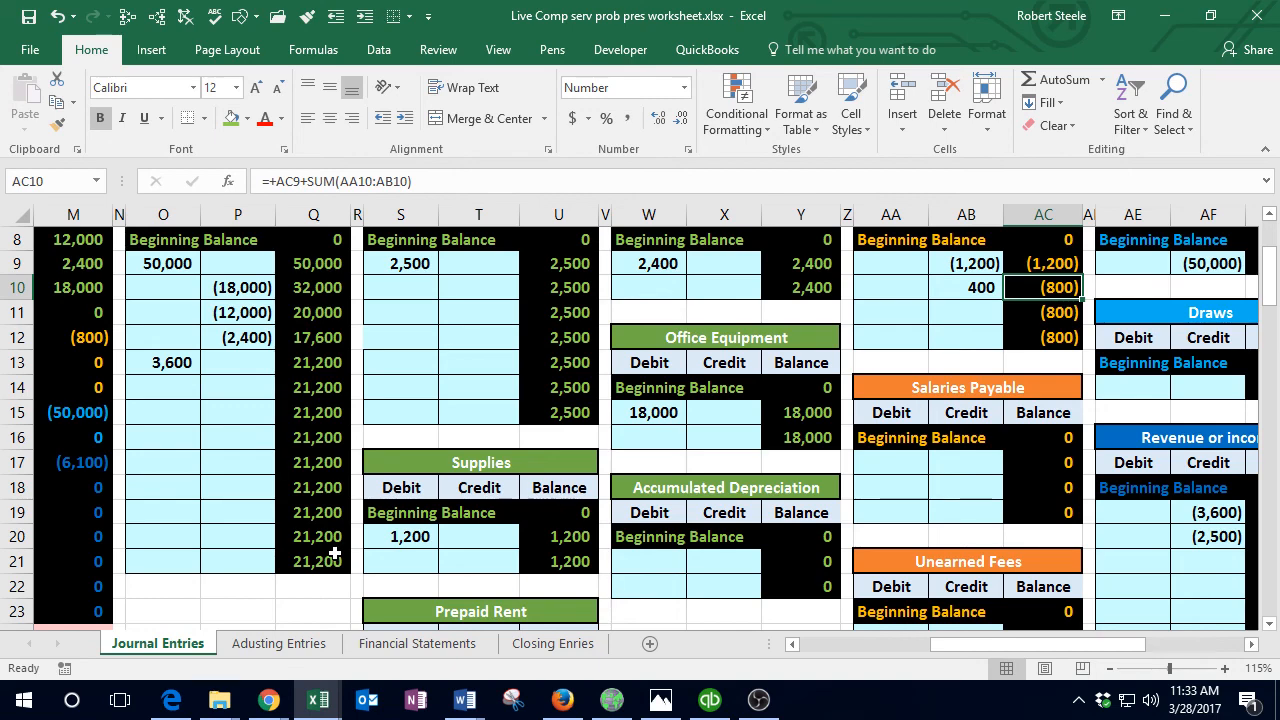
key("Up")
key("Down")
Step: Post the 5/21 credit to the Cash ledger by linking P14 to journal cell E27
key("Left")
key("Left")
key("Left")
key("Left")
key("Left")
key("Left")
key("Left")
key("Left")
key("Left")
key("Left")
key("Left")
key("Left")
key("Left")
key("Left")
key("Left")
key("Left")
key("Left")
key("Left")
key("Left")
key("Left")
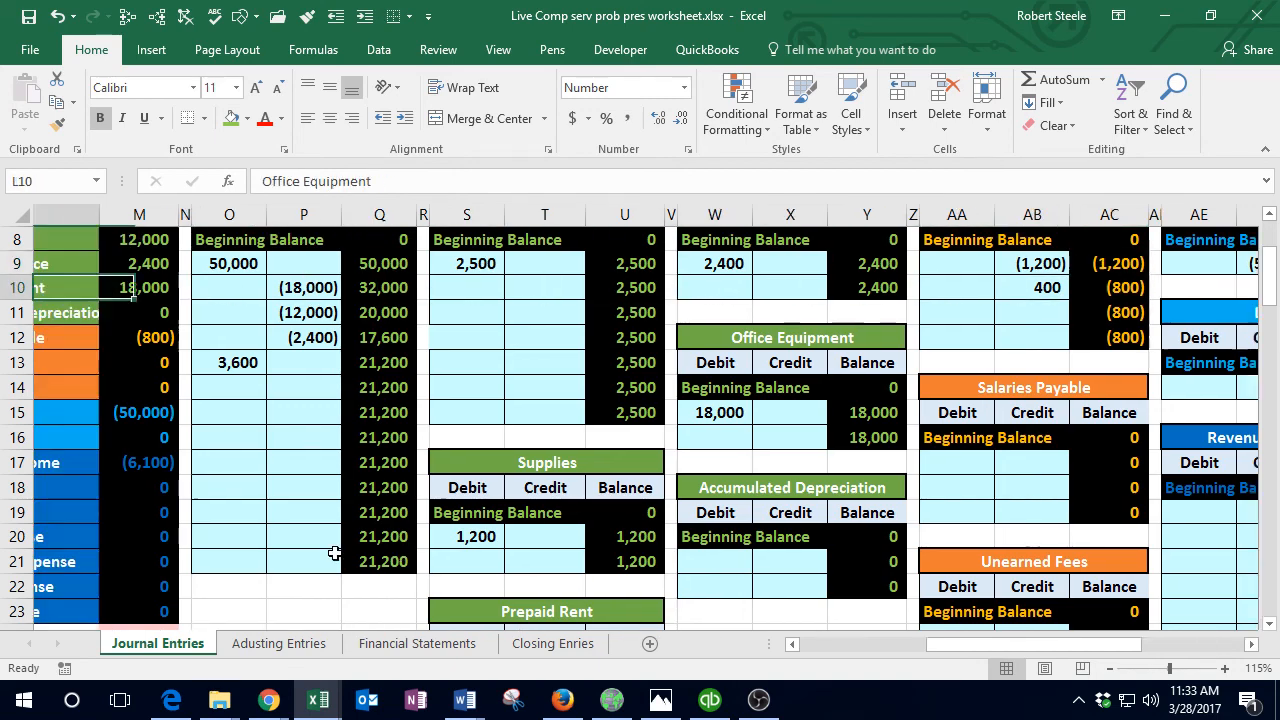
scroll(530, 578, "down", 3)
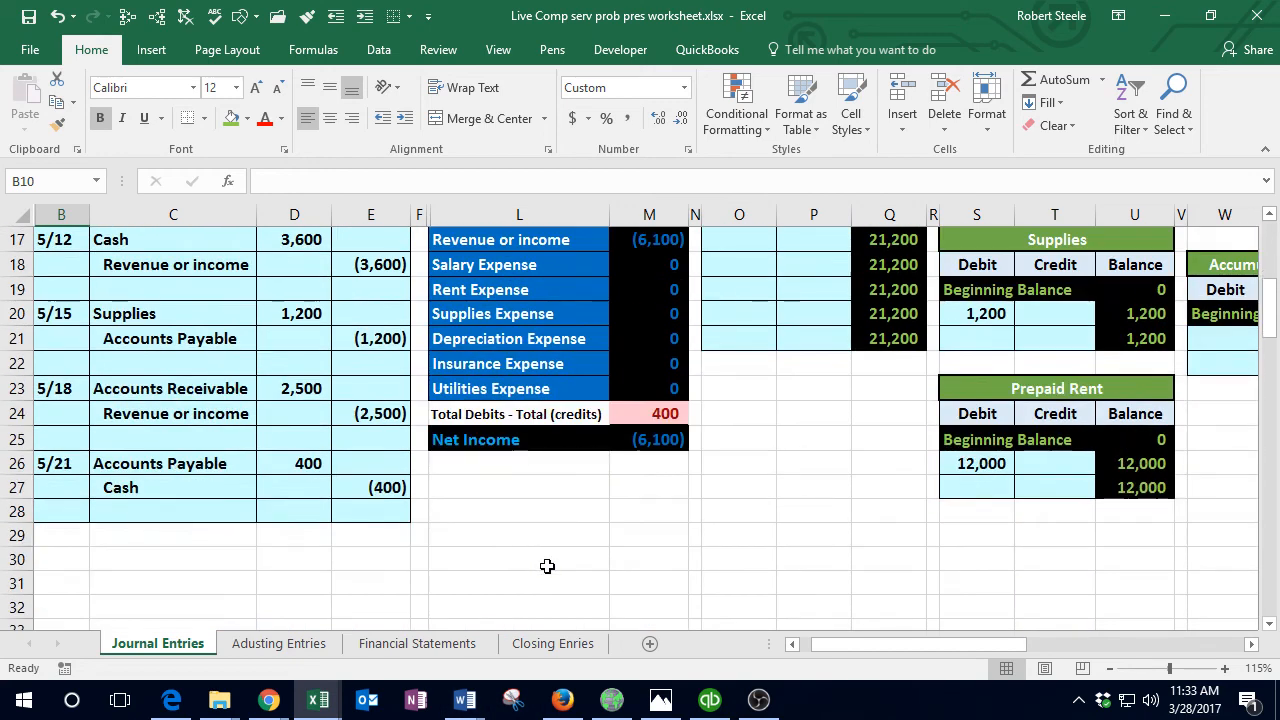
scroll(548, 562, "up", 4)
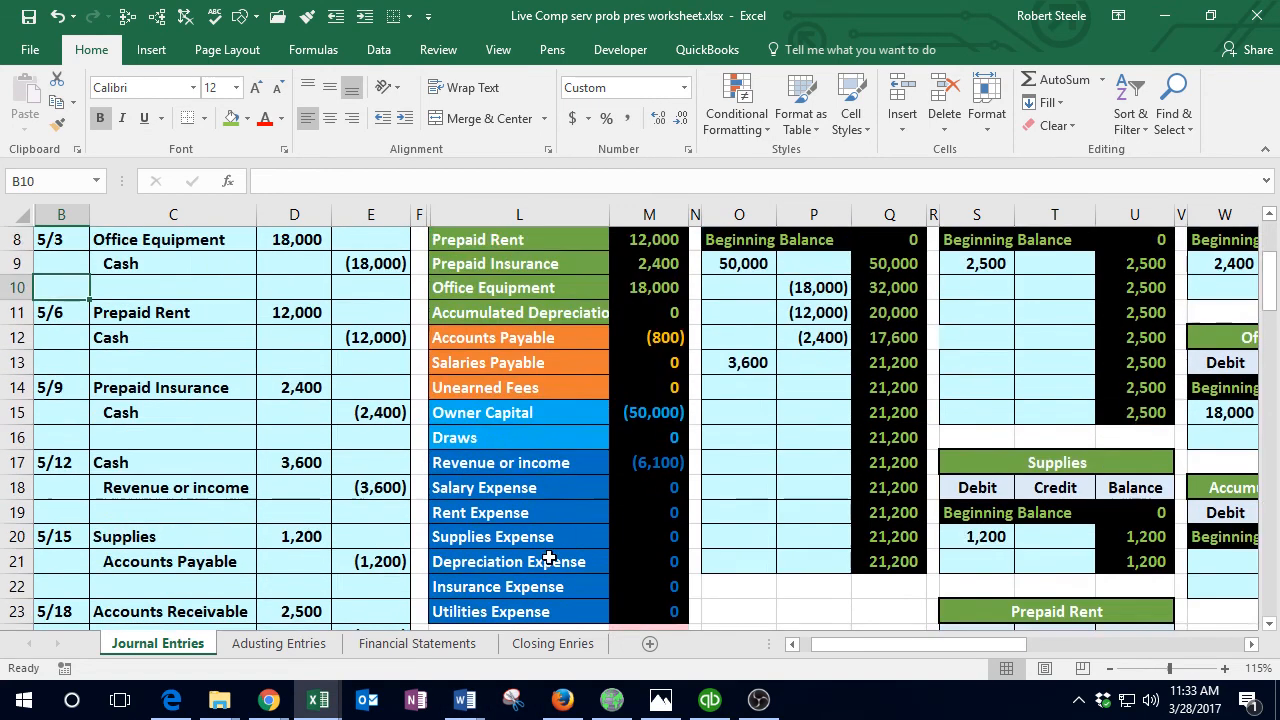
left_click(806, 465)
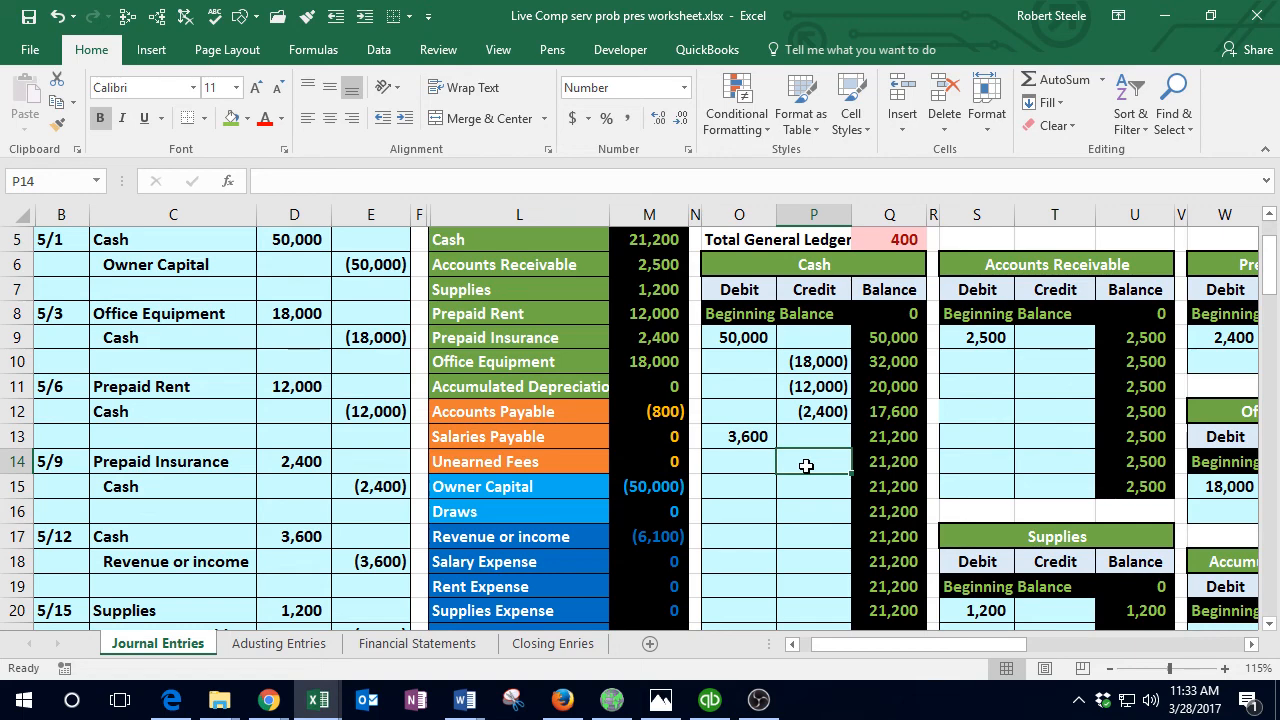
type("=")
scroll(807, 465, "down", 3)
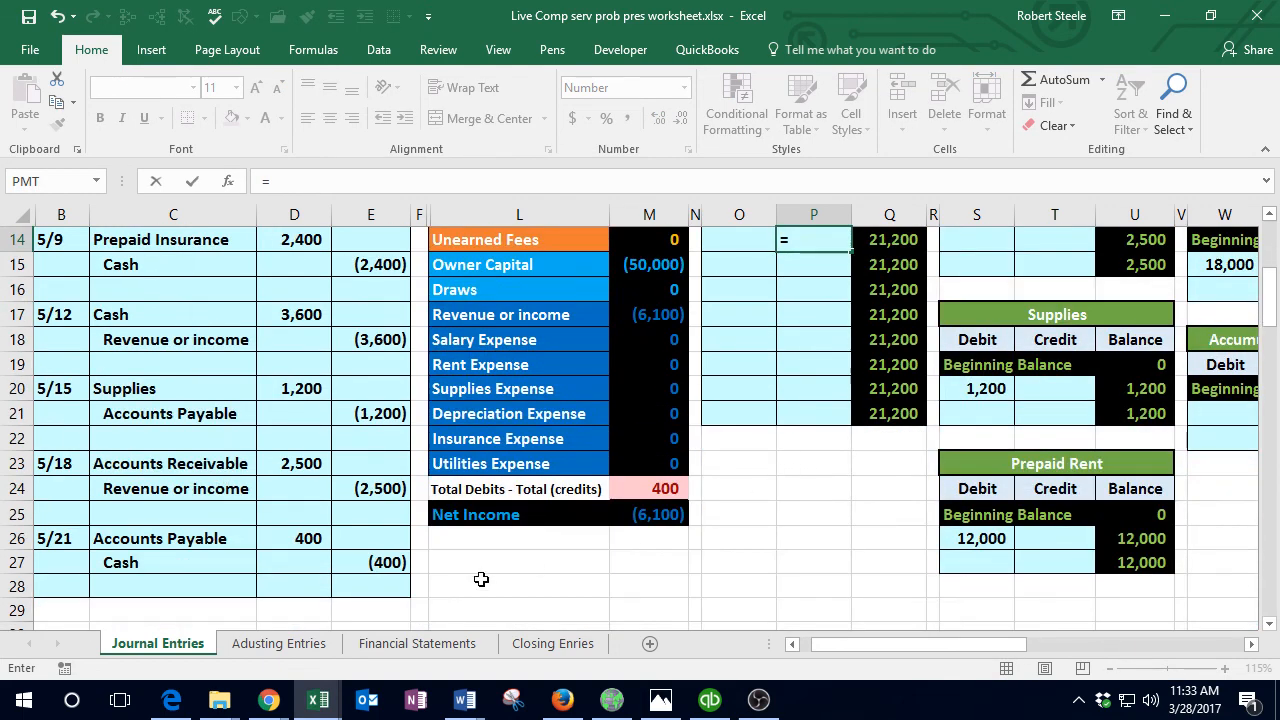
left_click(388, 560)
key("Return")
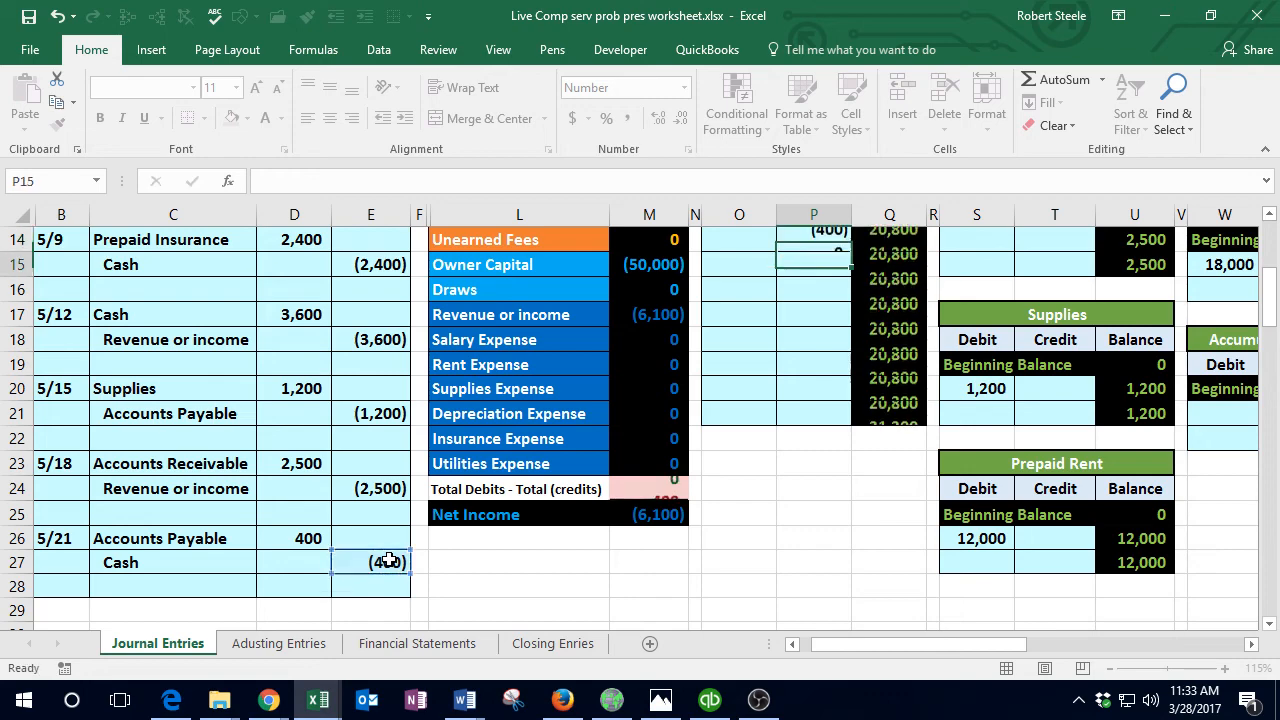
scroll(564, 515, "up", 1)
scroll(564, 515, "up", 4)
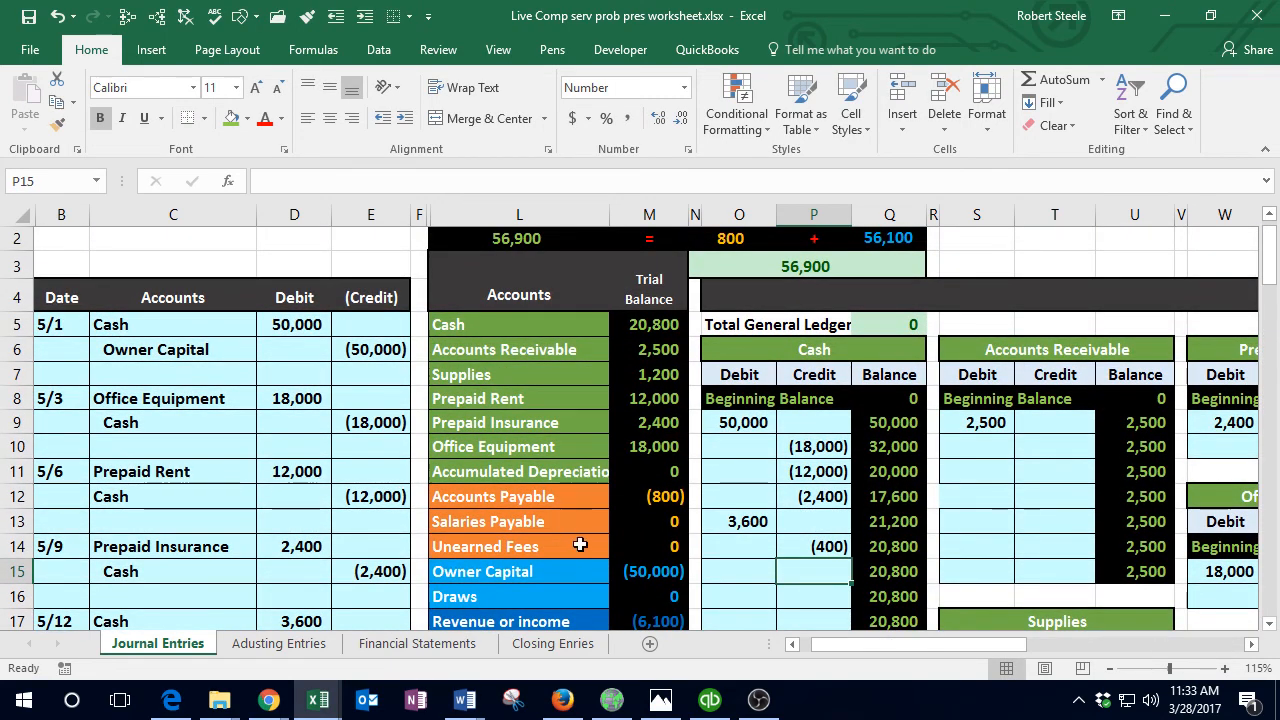
Step: Switch to QuickBooks, bring up the Cash - Checking register, and look over the vendor bills in Pay Bills before closing that window
left_click(708, 700)
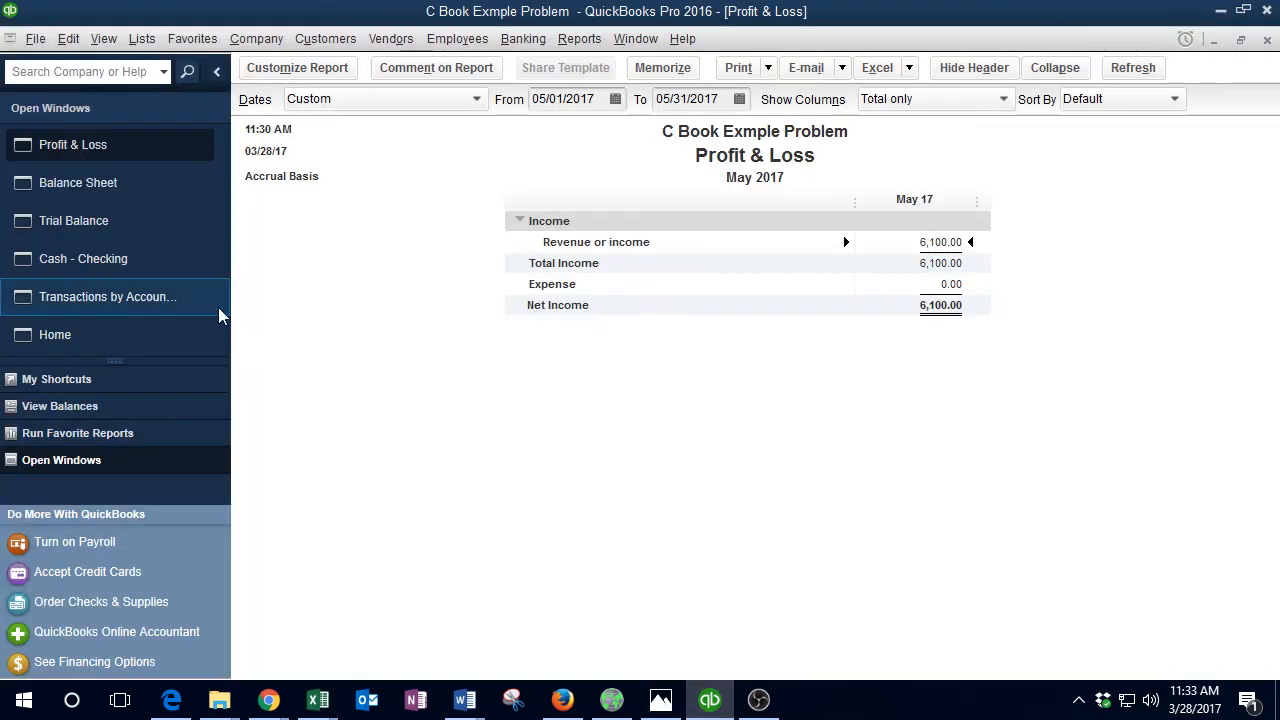
left_click(140, 262)
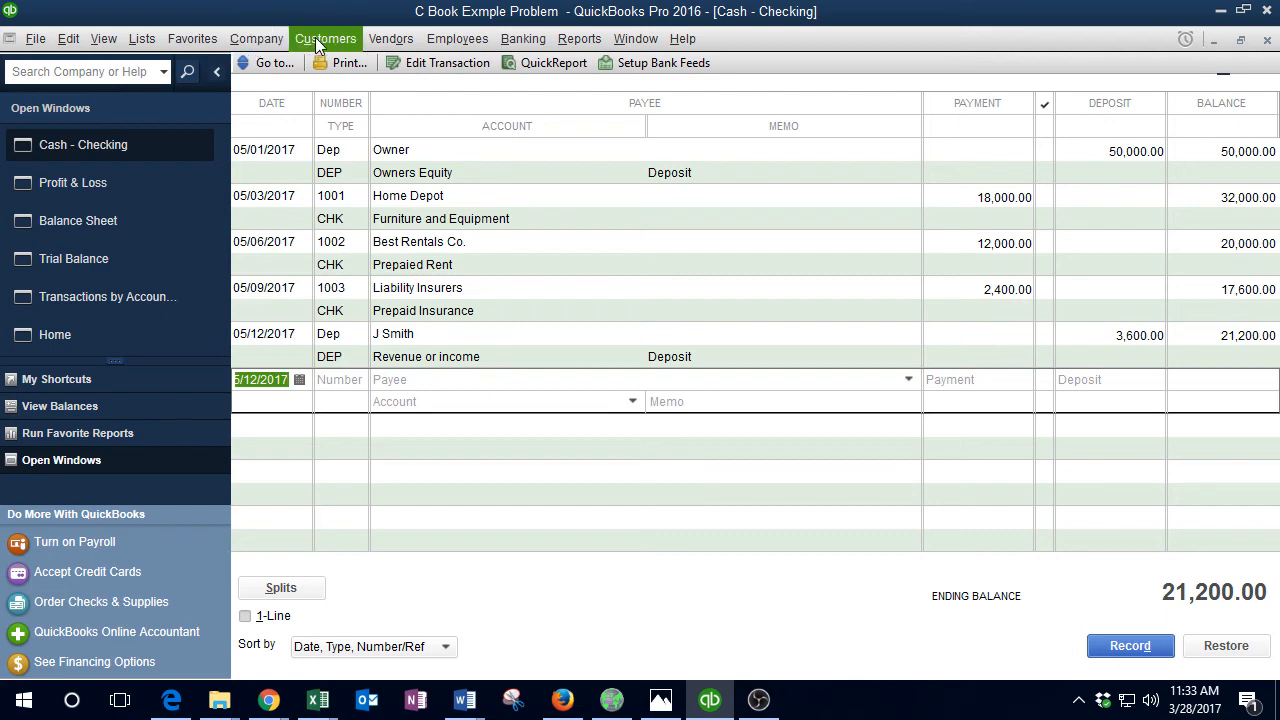
left_click(398, 40)
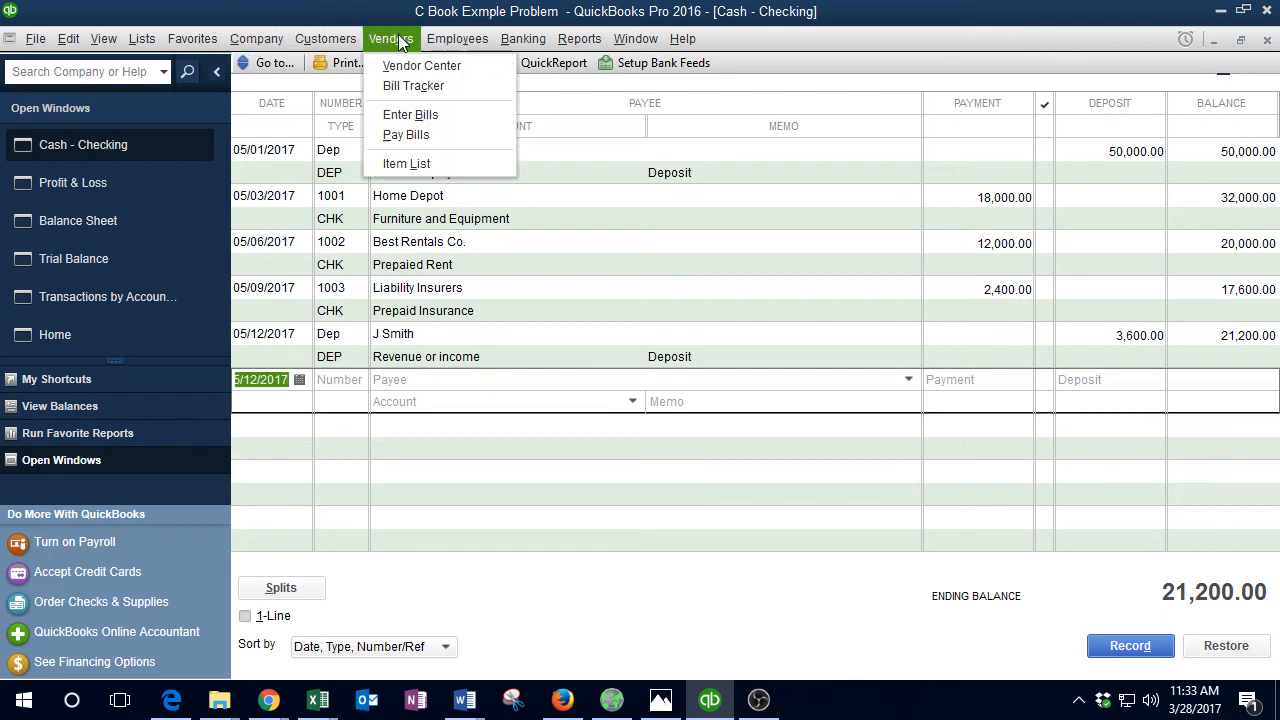
left_click(405, 135)
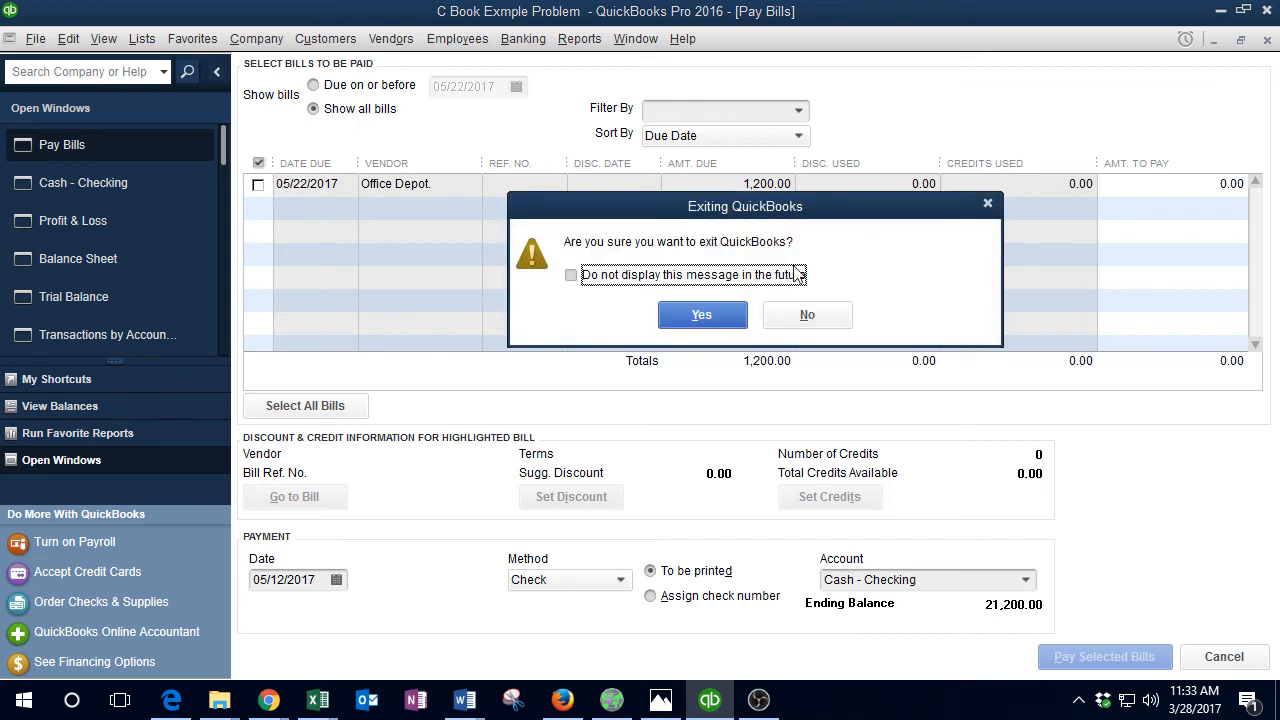
left_click(805, 318)
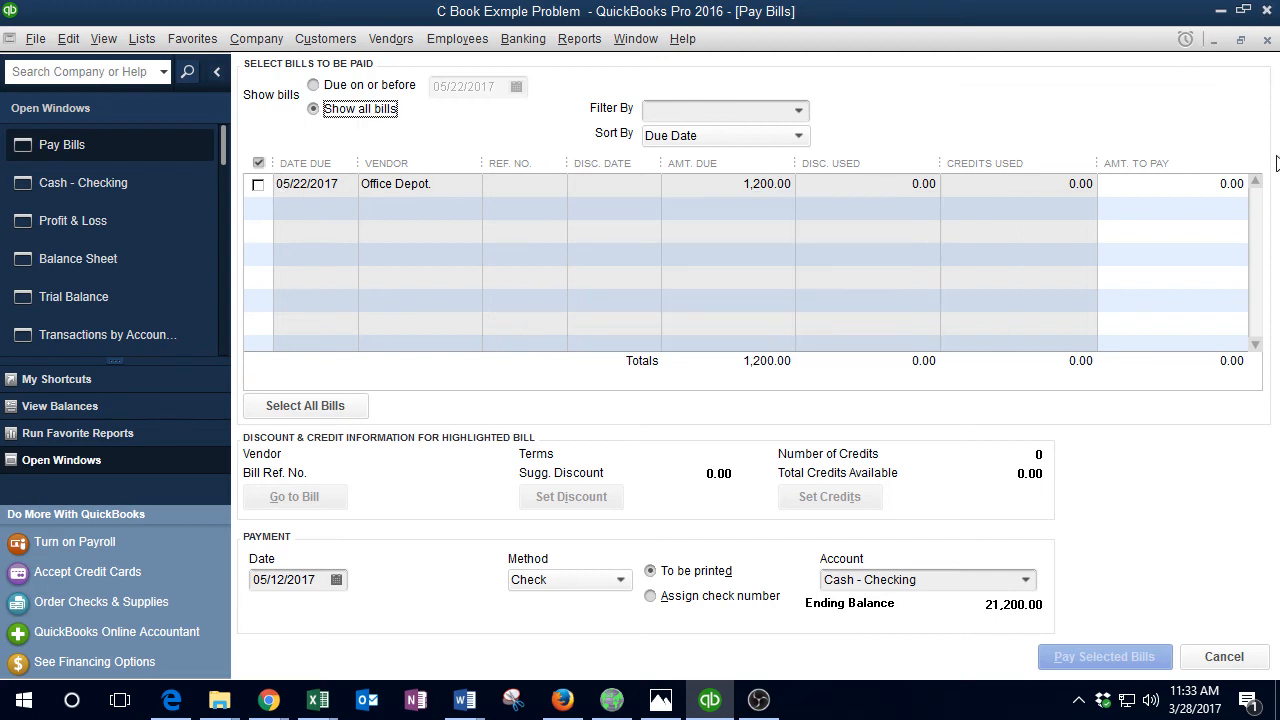
left_click(1267, 39)
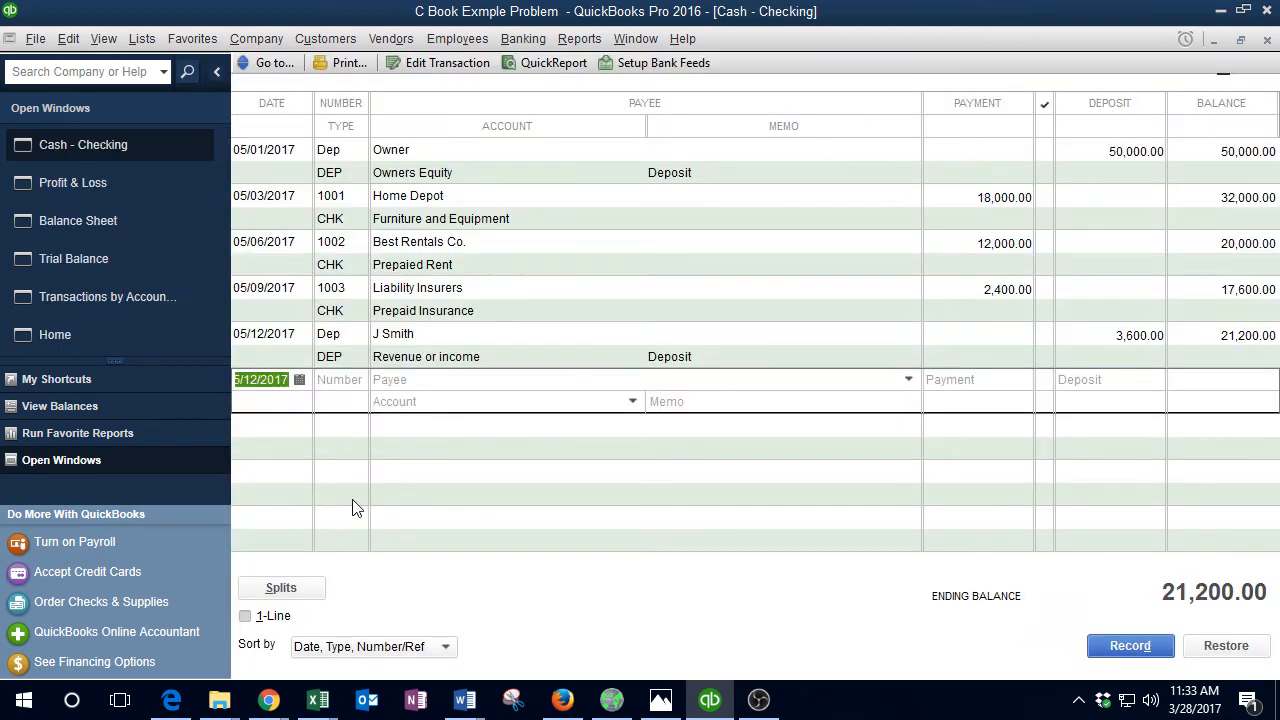
Step: Date the new Cash - Checking register entry 05/21/2017
key("plus")
key("plus")
key("plus")
key("plus")
key("plus")
key("plus")
key("plus")
key("Tab")
key("Tab")
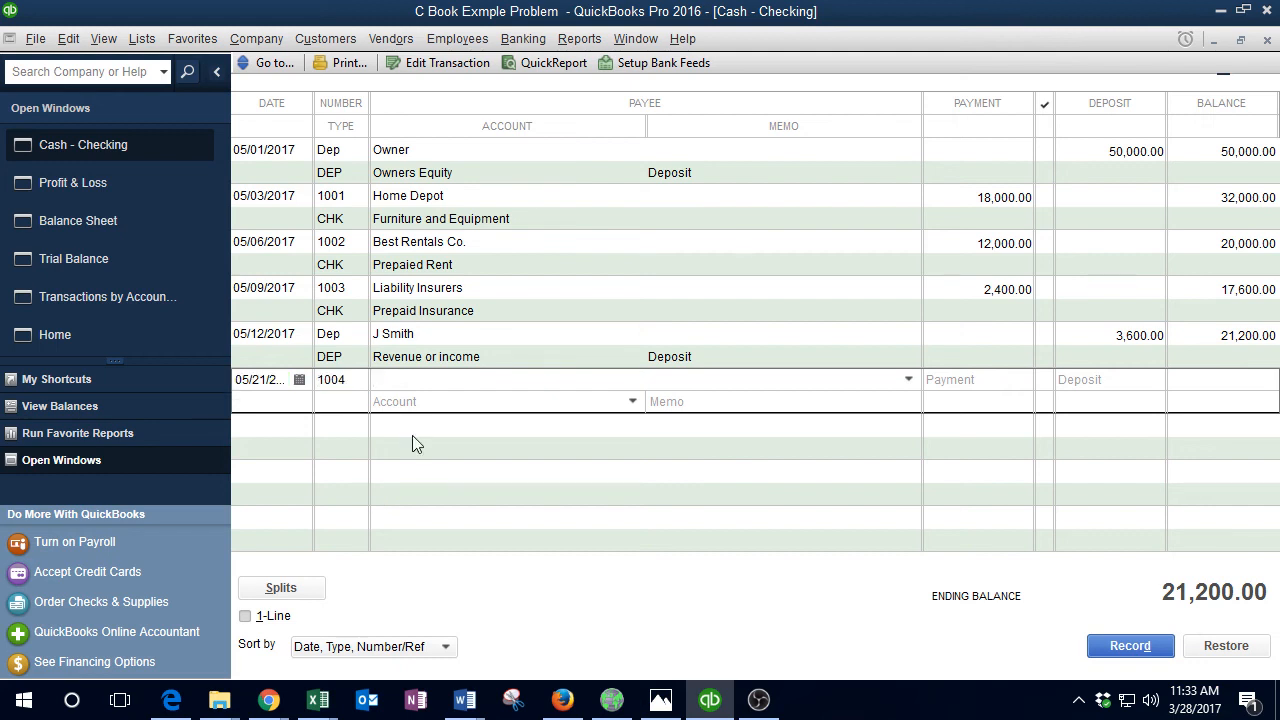
key("Tab")
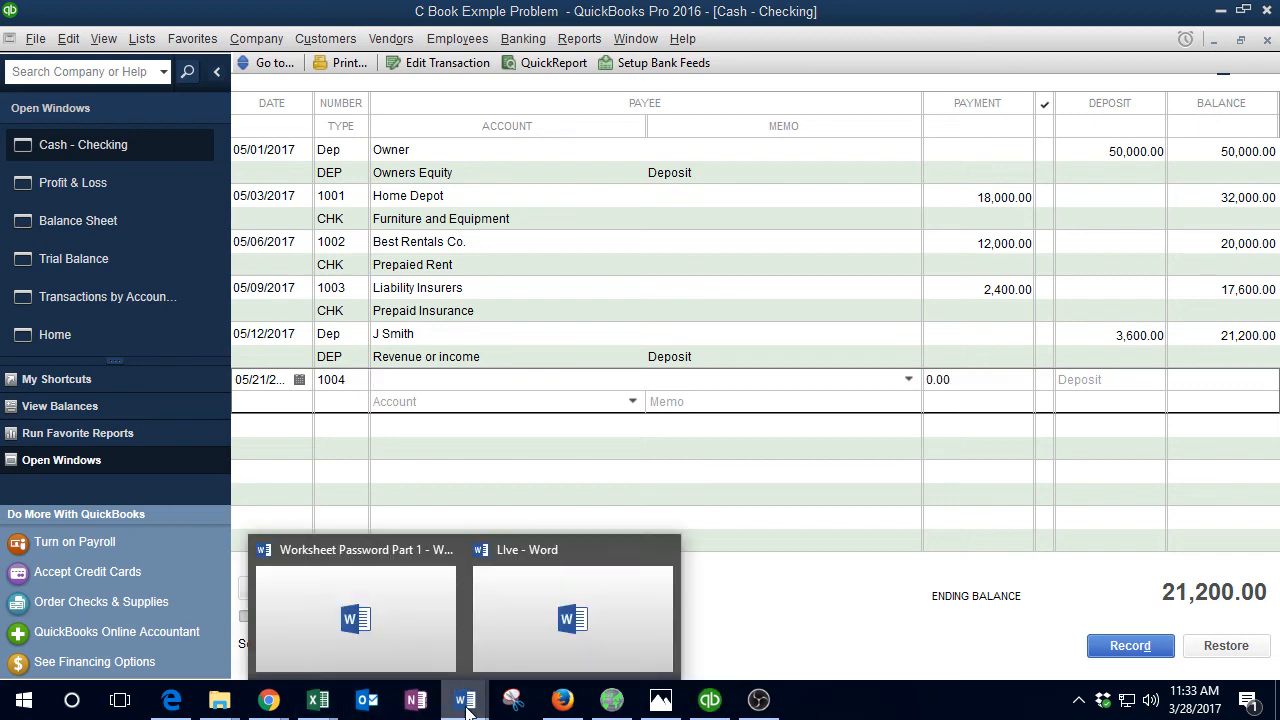
Step: Copy Office Depot from the 5/21 description in Data.xlsx as the register entry's payee and quick-add it to the Name list
mouse_move(288, 712)
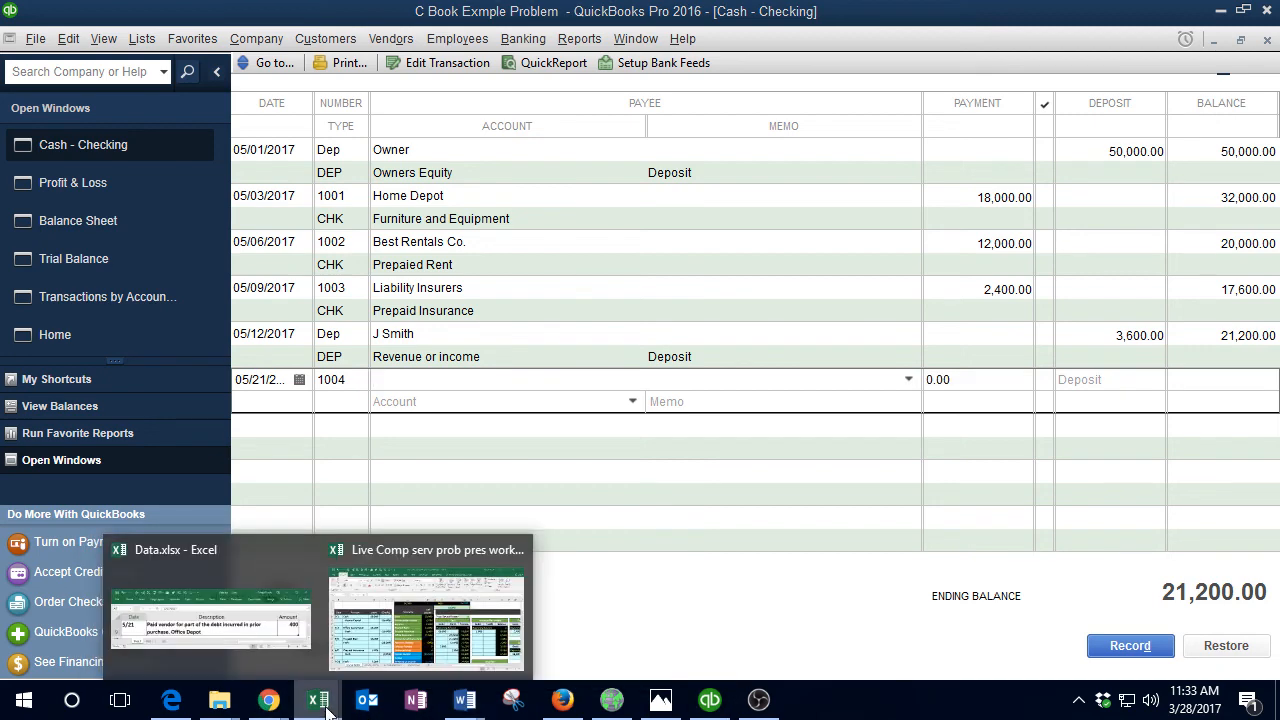
left_click(250, 610)
left_click(382, 220)
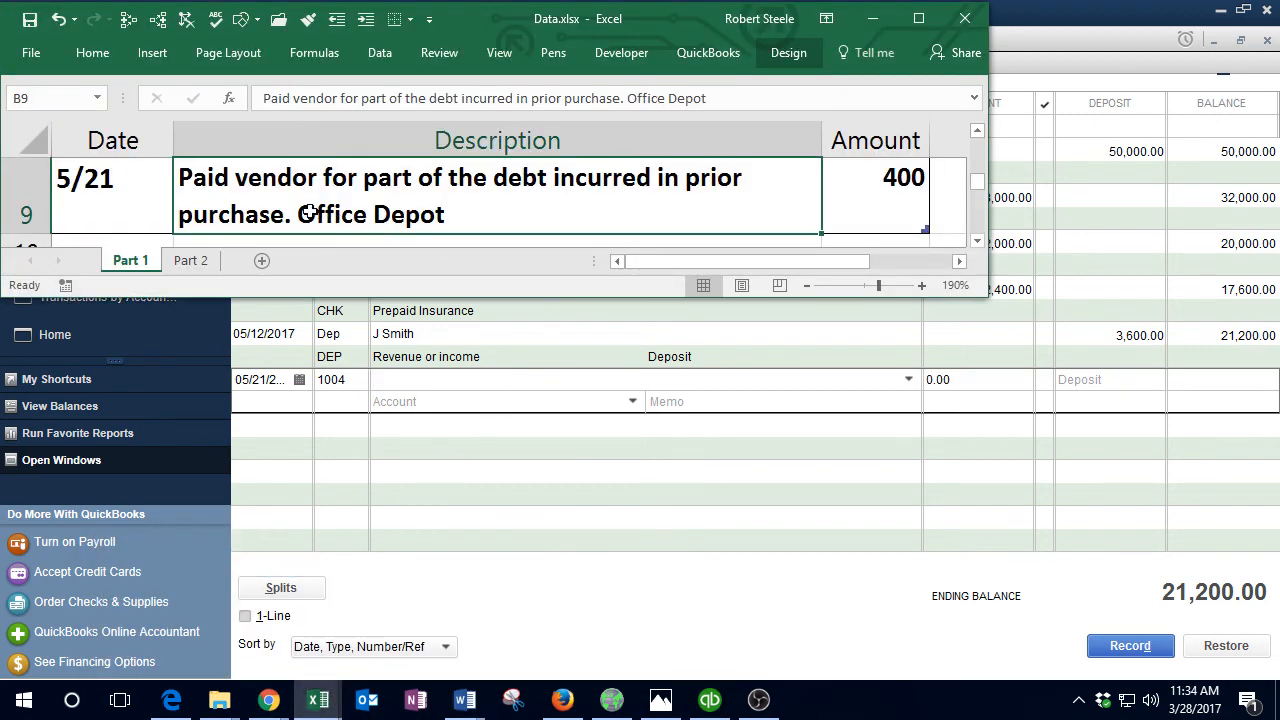
double_click(299, 215)
left_click_drag(299, 215, 487, 234)
key("ctrl+c")
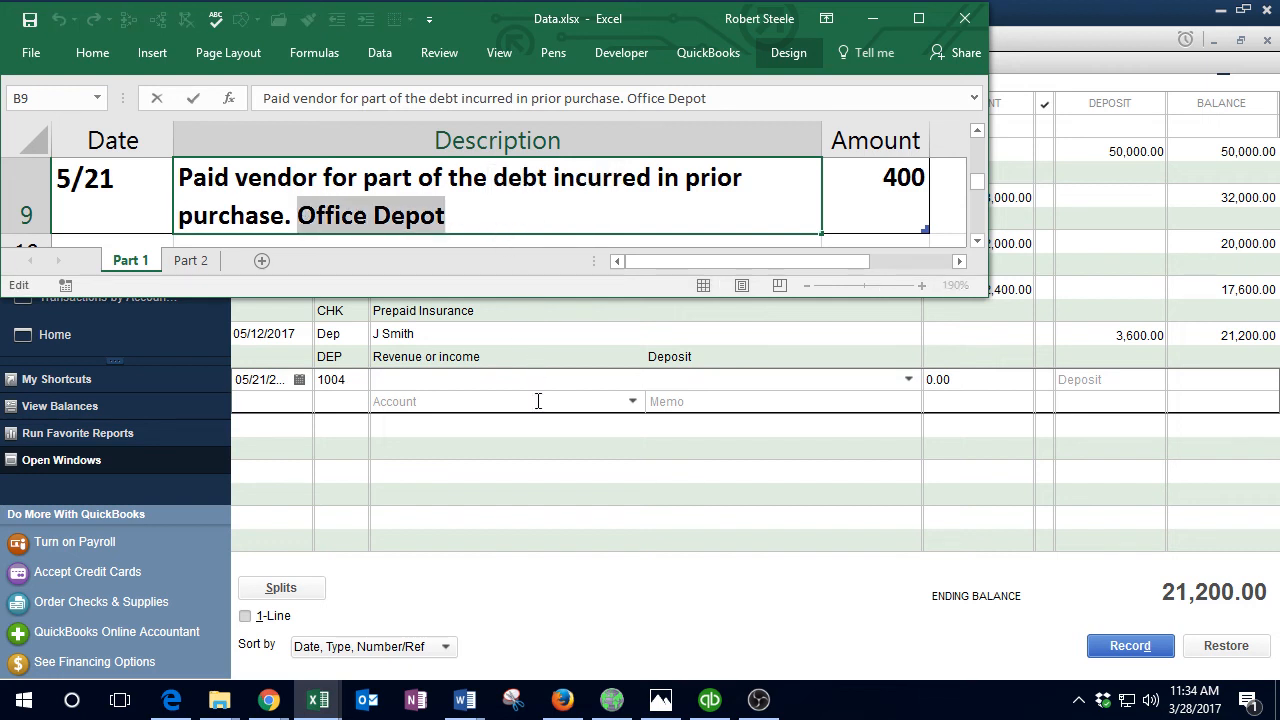
left_click(432, 379)
key("ctrl+v")
key("Tab")
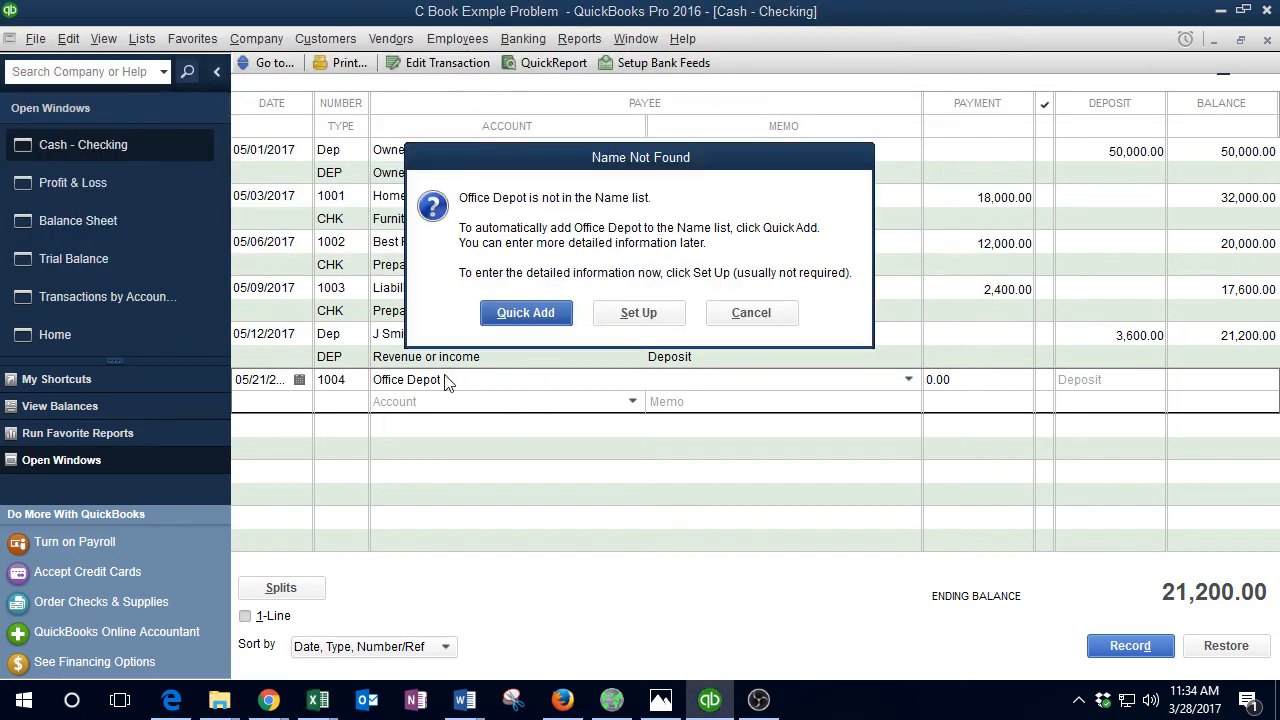
left_click(525, 312)
left_click(682, 362)
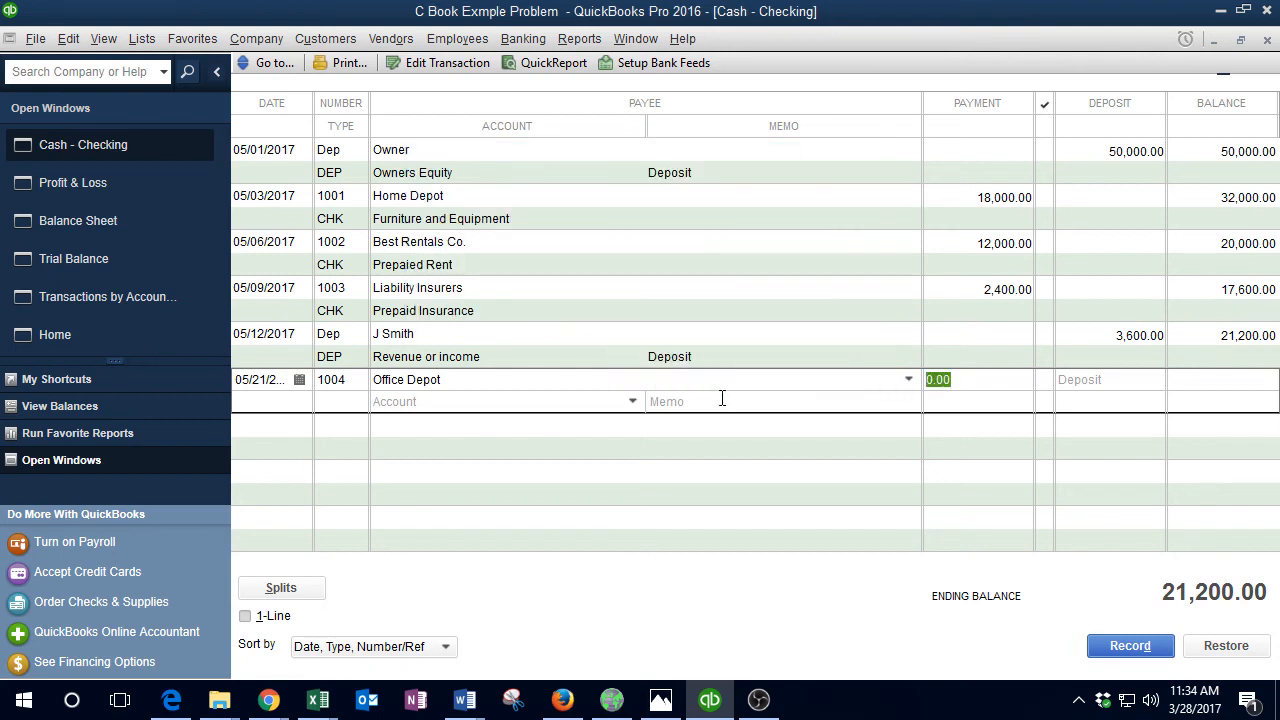
Step: Enter 400 in the entry's deposit amount and assign it to Accounts Payable
key("Tab")
type("400")
key("Tab")
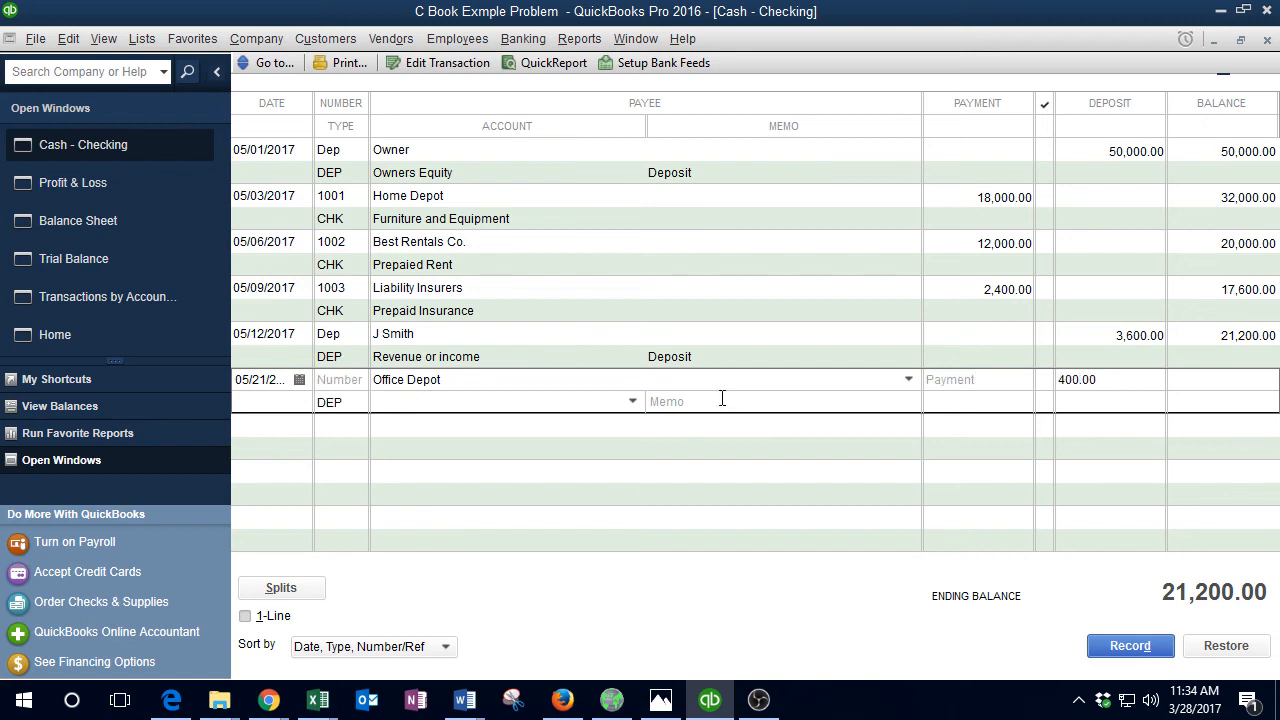
type("acc")
key("Tab")
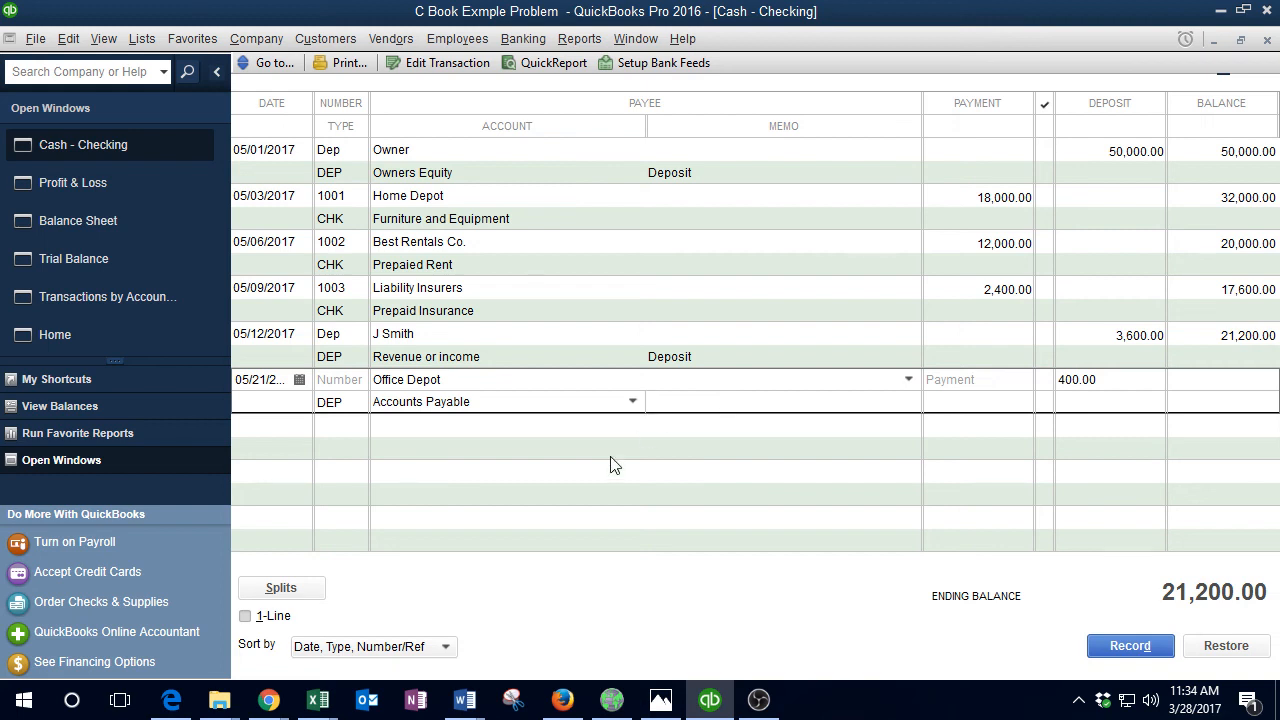
Step: Open the entry's splits, leave the Customer:Job blank, and record the entry, accepting the future date
left_click(305, 592)
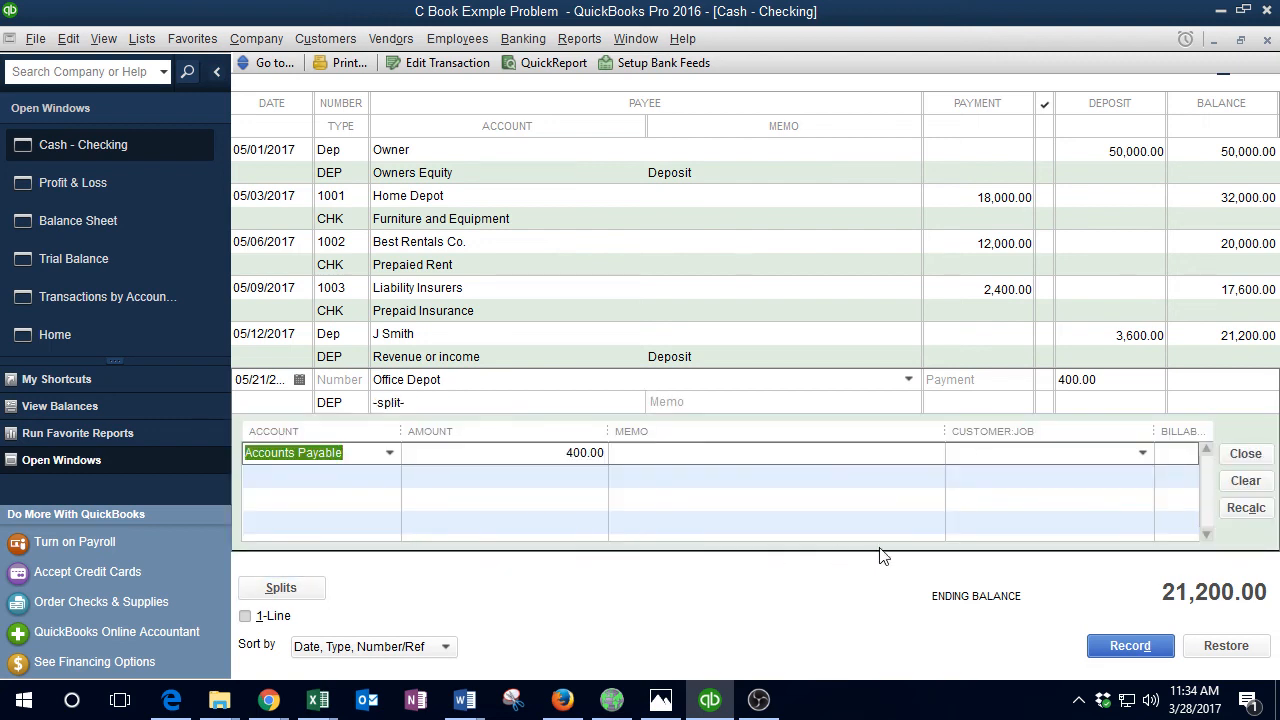
left_click(1009, 455)
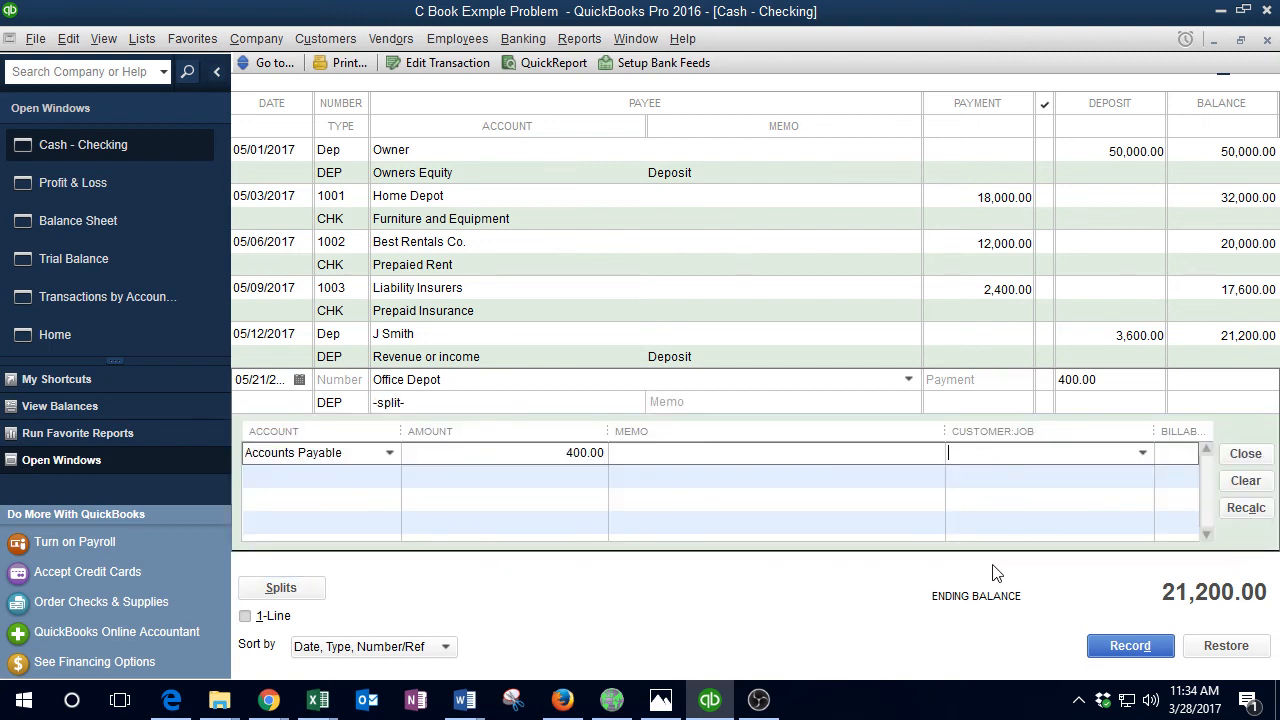
left_click(1130, 647)
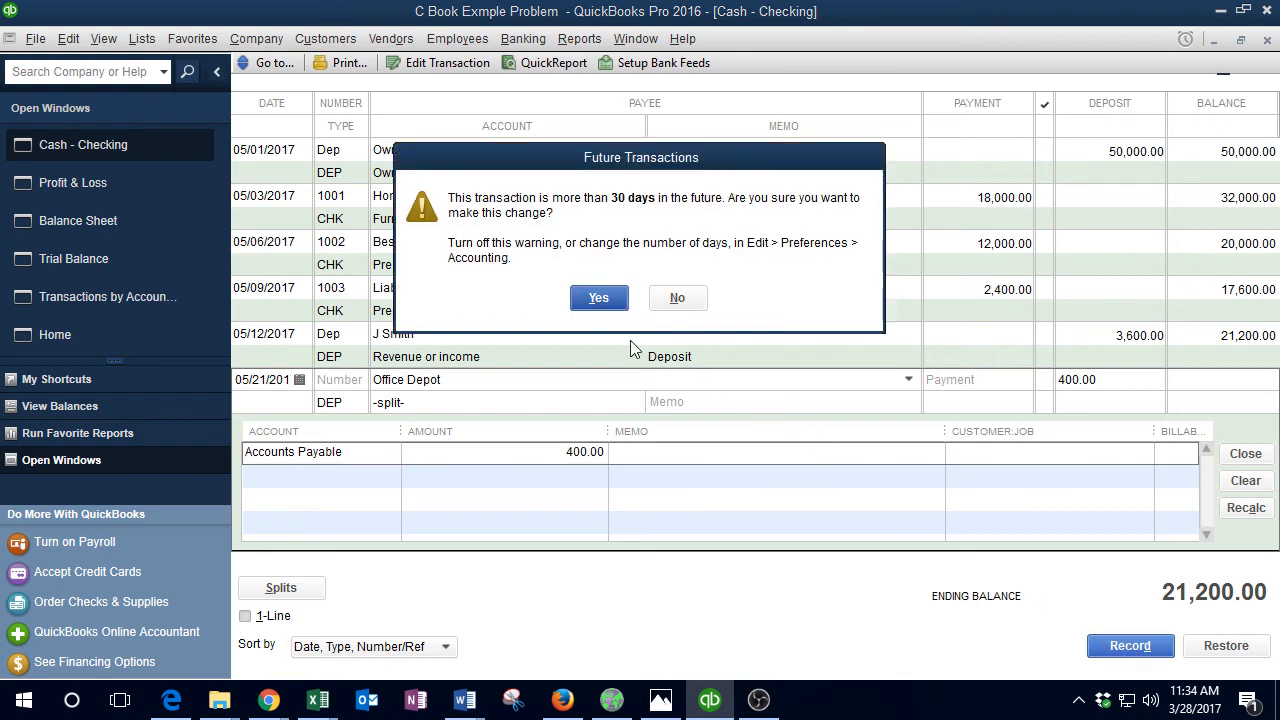
left_click(599, 299)
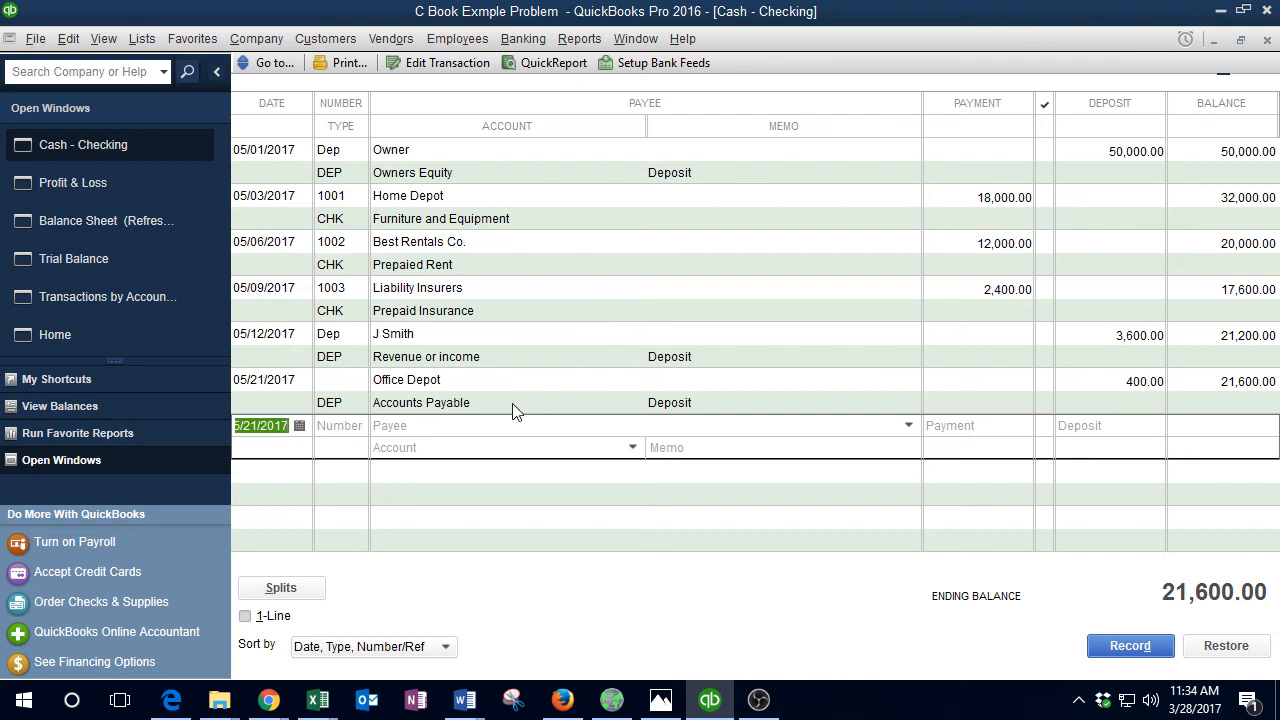
Step: Reopen the splits of the 05/21 Office Depot entry, clear its Customer:Job name, and try to record the change
left_click(514, 403)
left_click(300, 591)
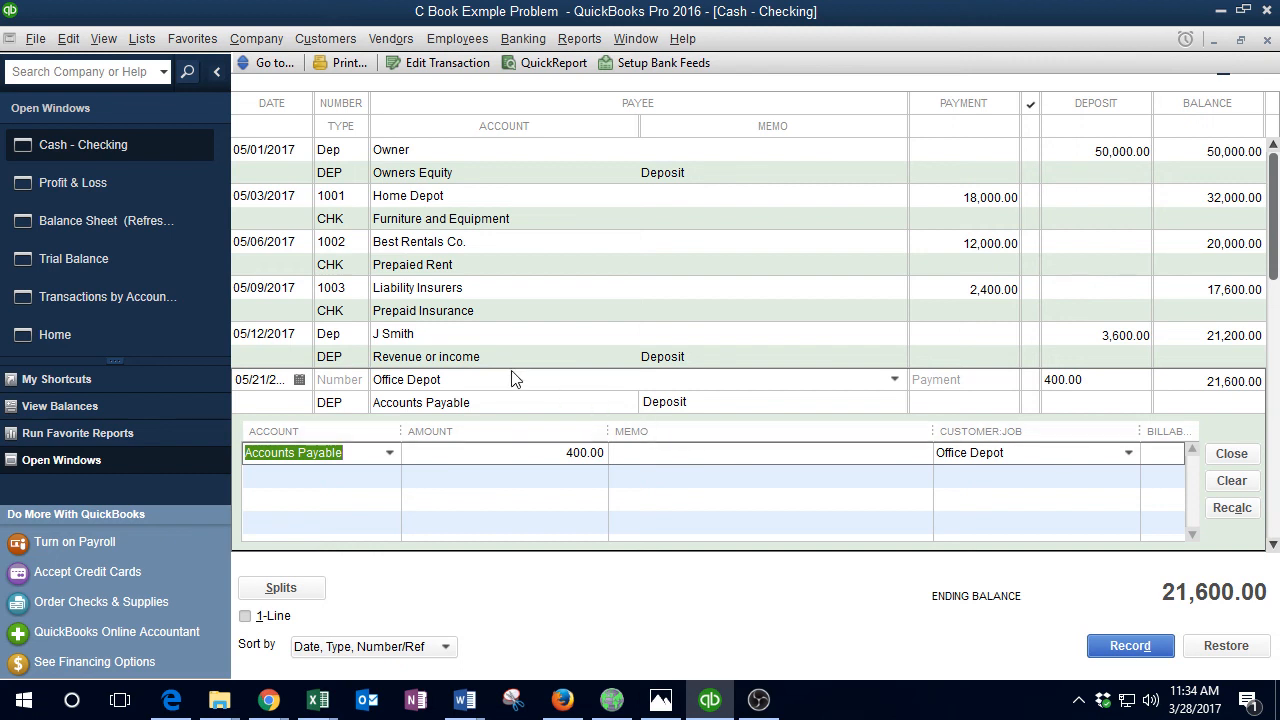
left_click(1031, 455)
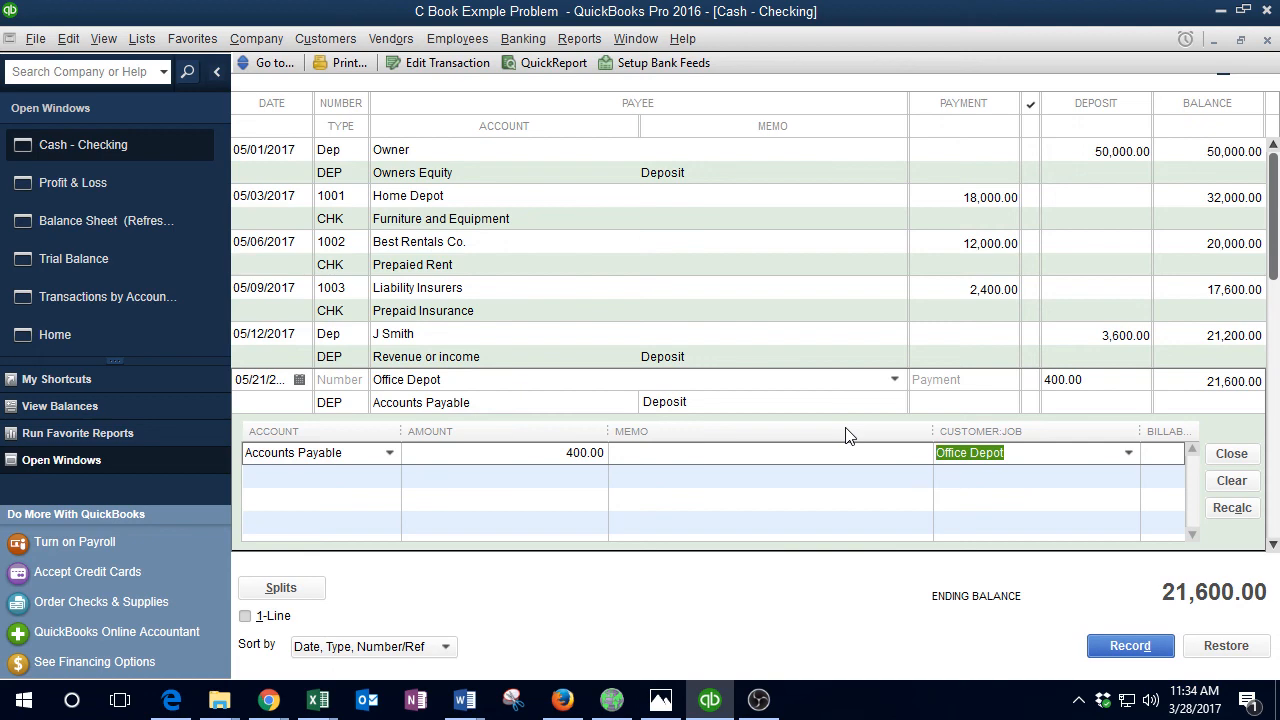
key("Delete")
key("Tab")
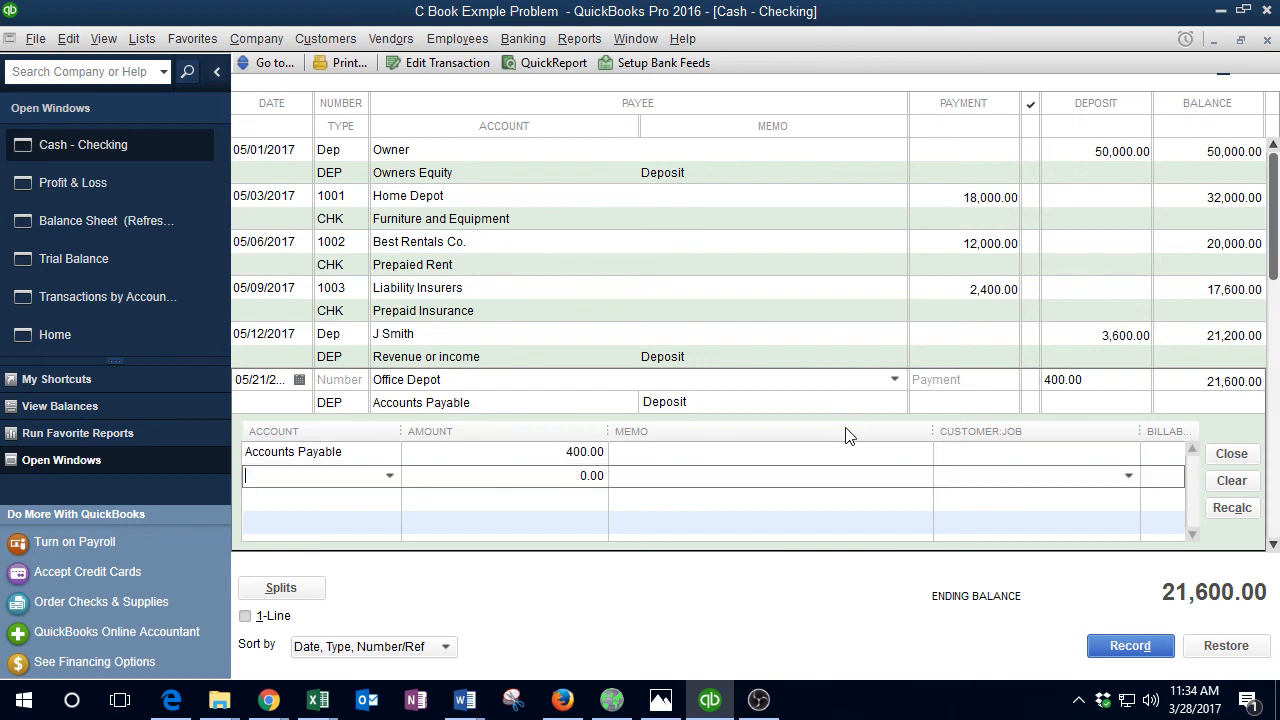
left_click(1130, 646)
left_click(560, 237)
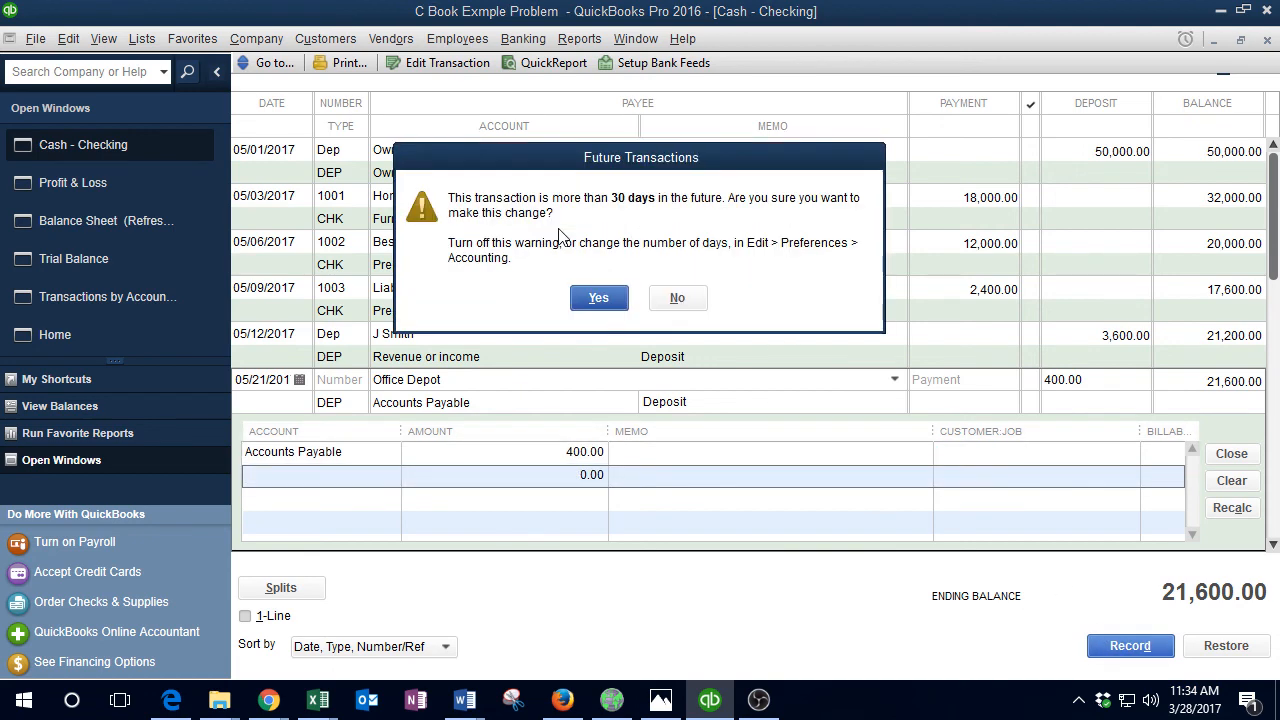
left_click(600, 296)
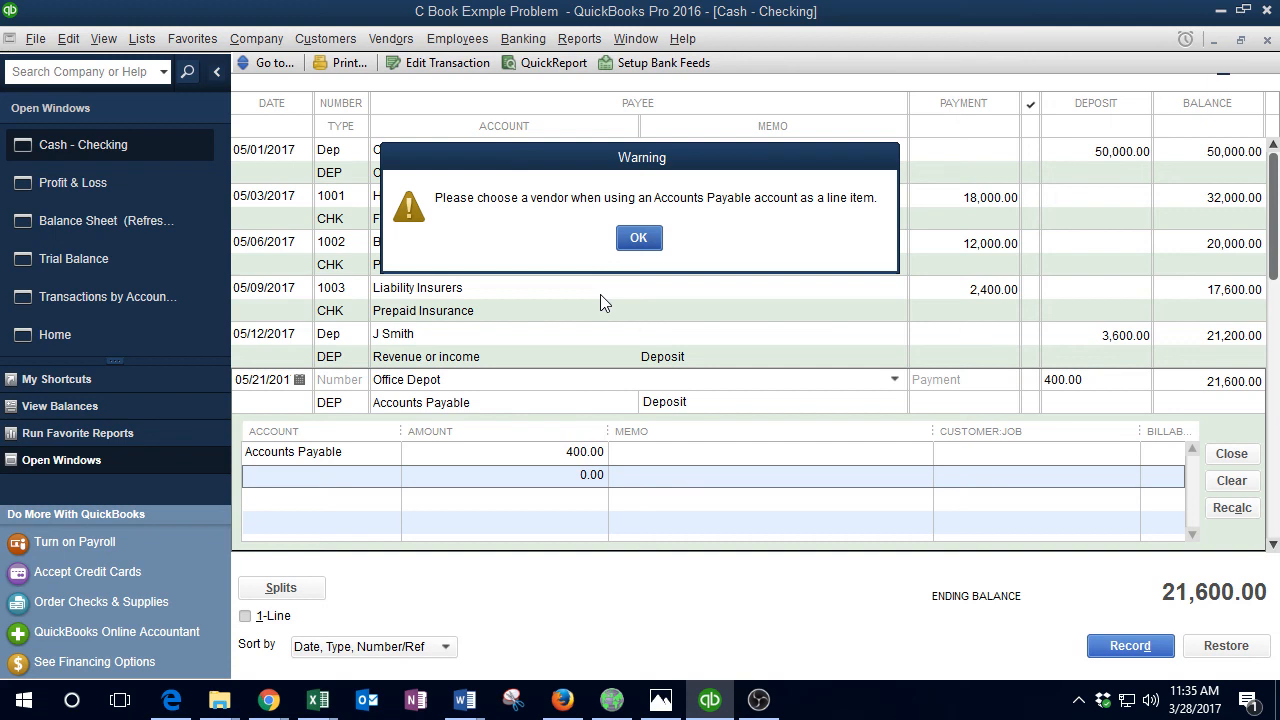
left_click(638, 238)
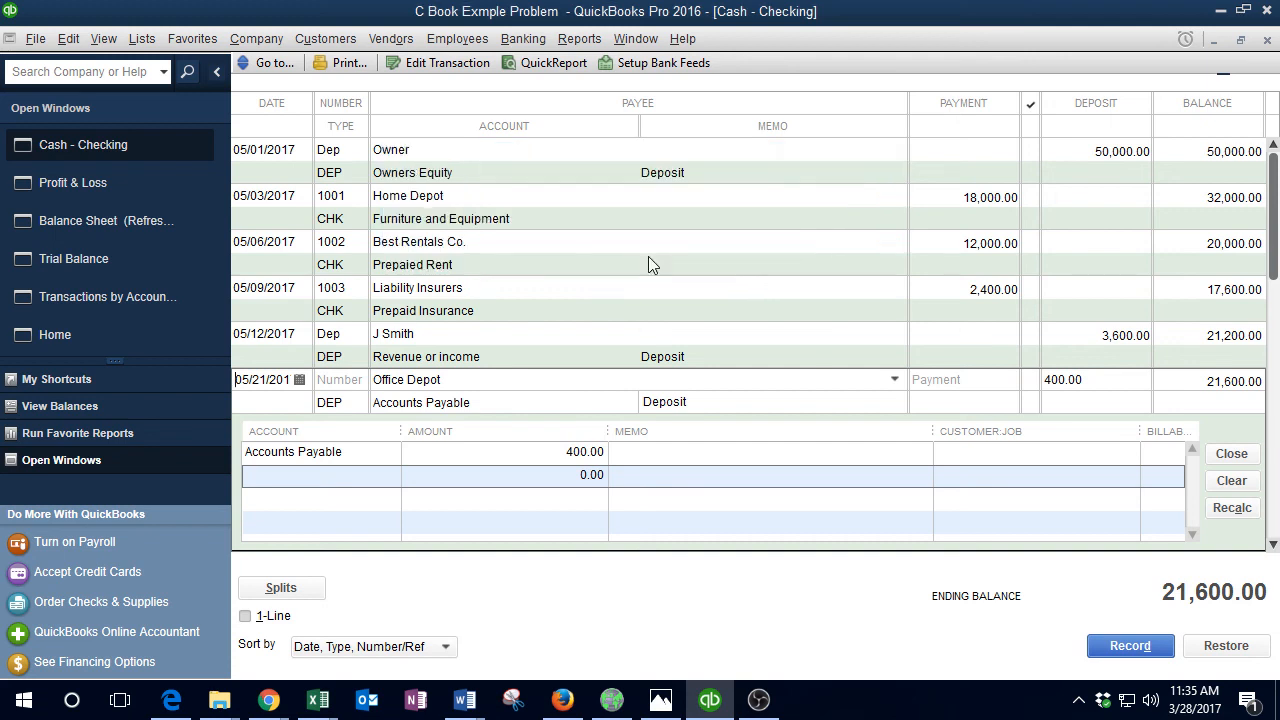
Step: Set the Accounts Payable split's Customer:Job to Office Depot and record the 05/21/2017 entry, accepting the future date
left_click(986, 457)
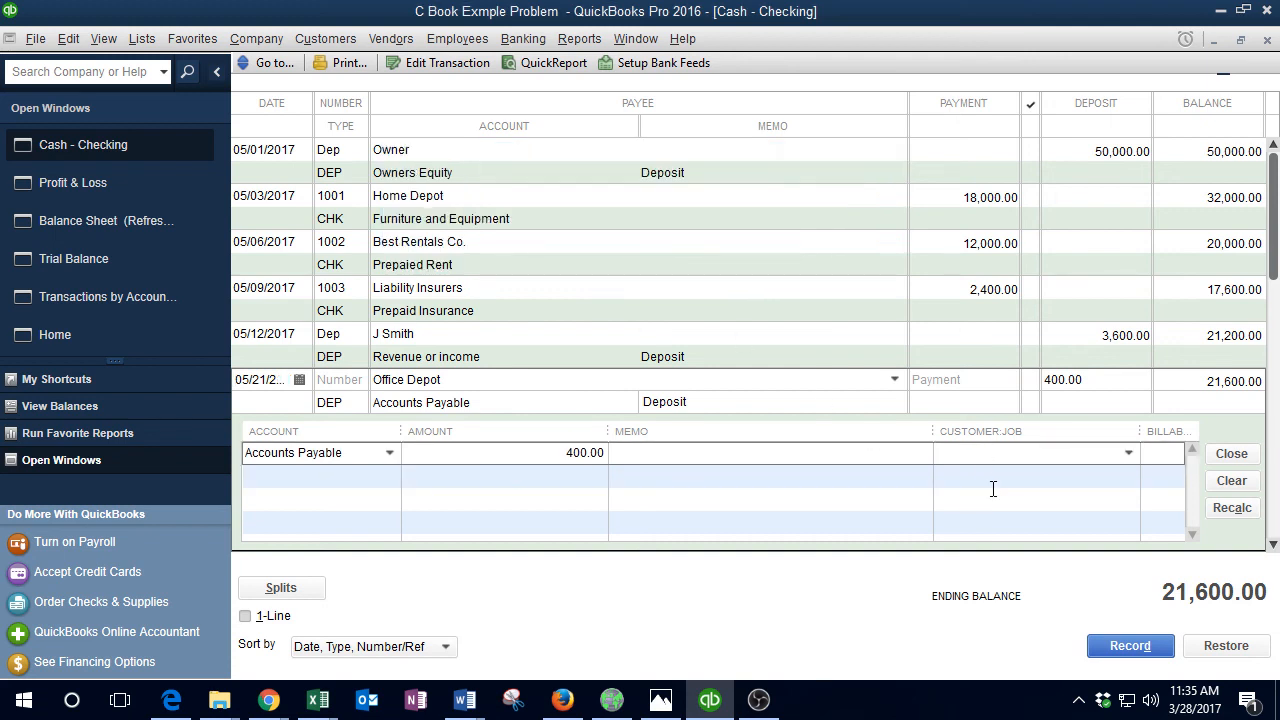
type("Office Depot")
key("Tab")
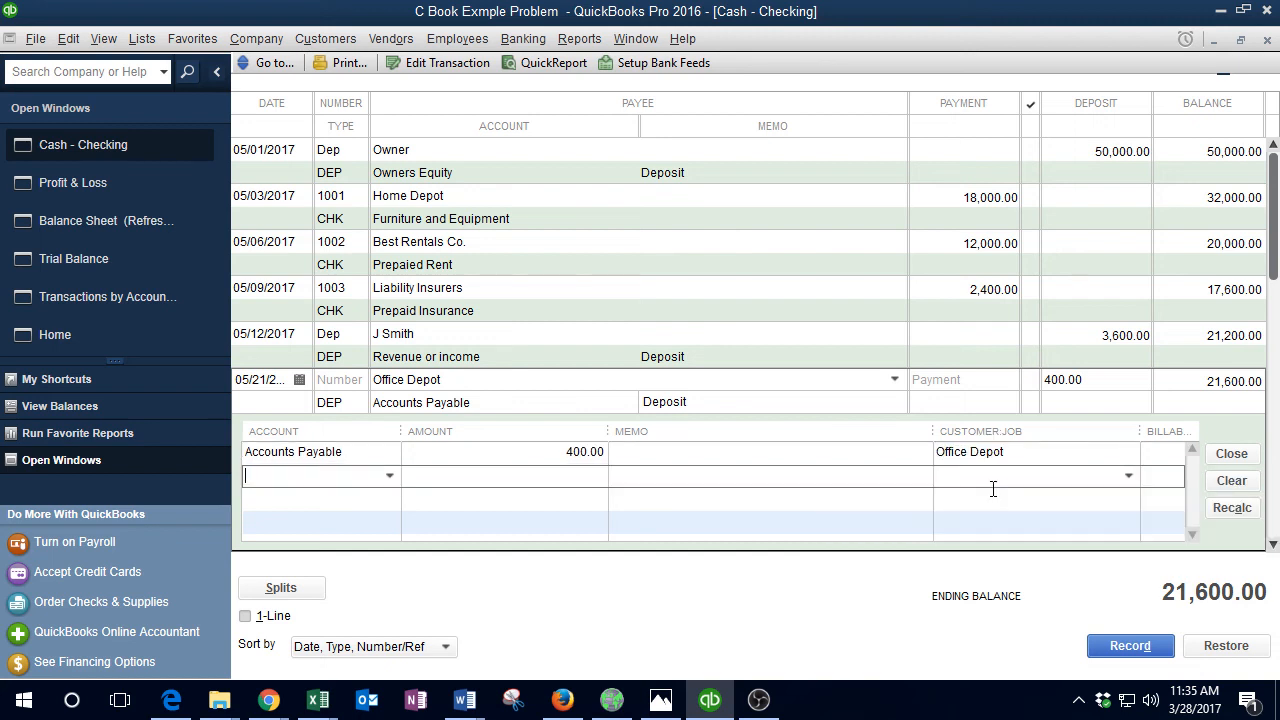
left_click(1112, 648)
left_click(550, 238)
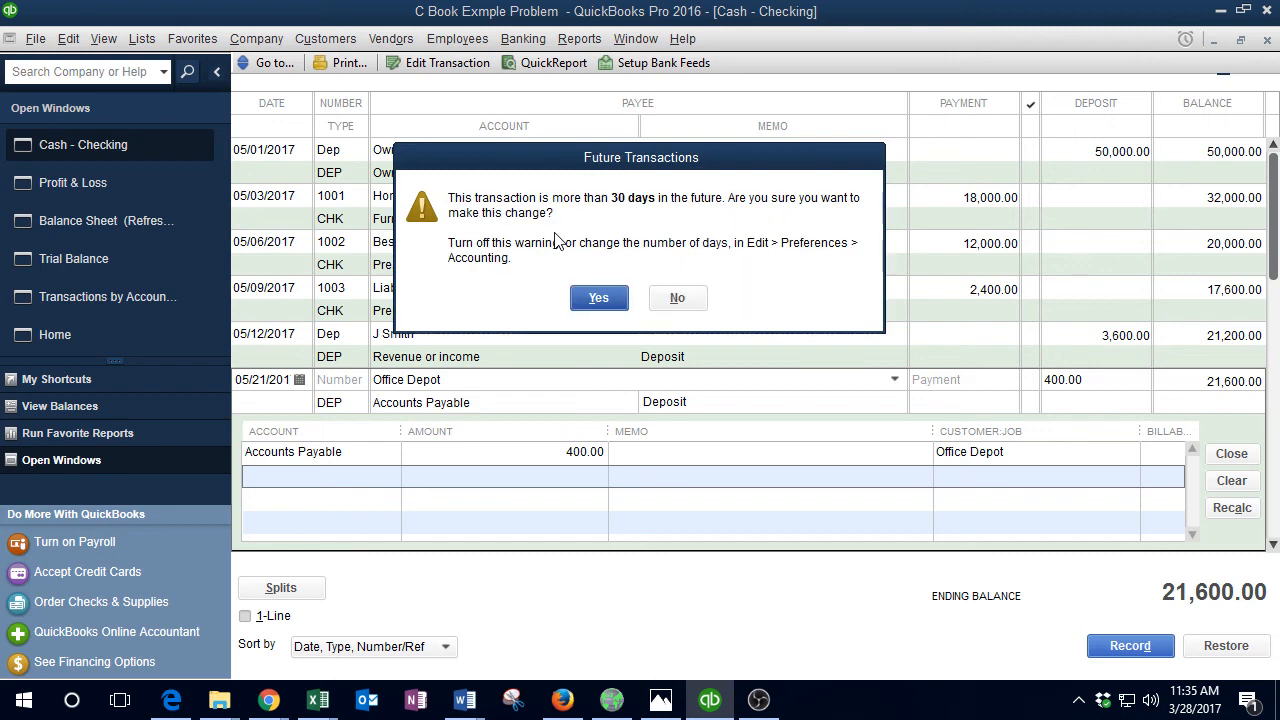
left_click(598, 295)
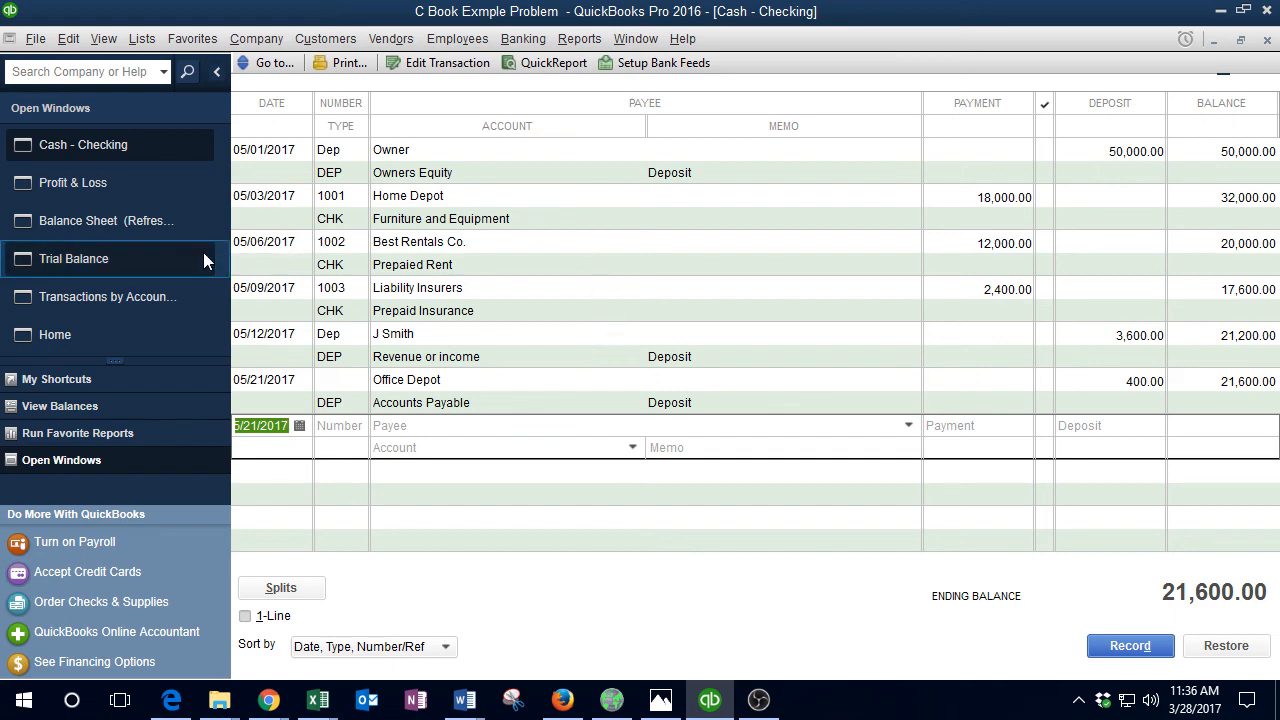
Step: Review the Profit & Loss and Trial Balance reports, inspecting the transactions behind the Cash - Checking balance
left_click(100, 189)
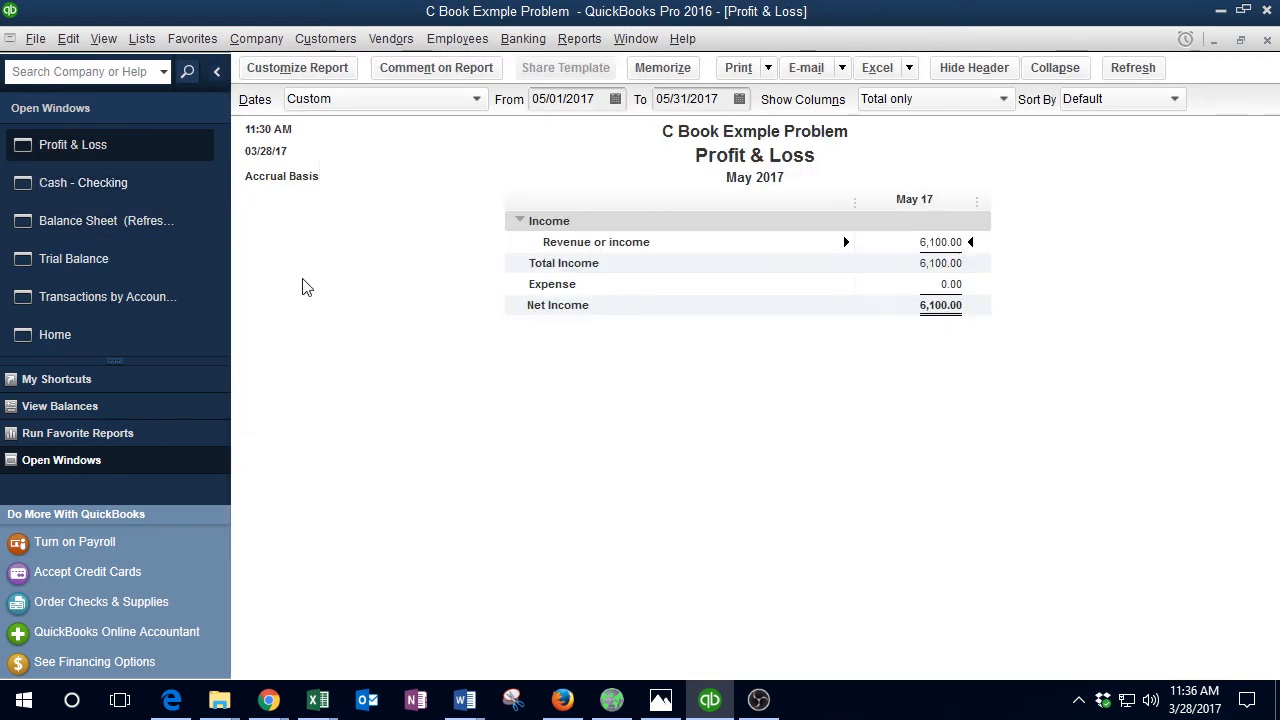
left_click(168, 262)
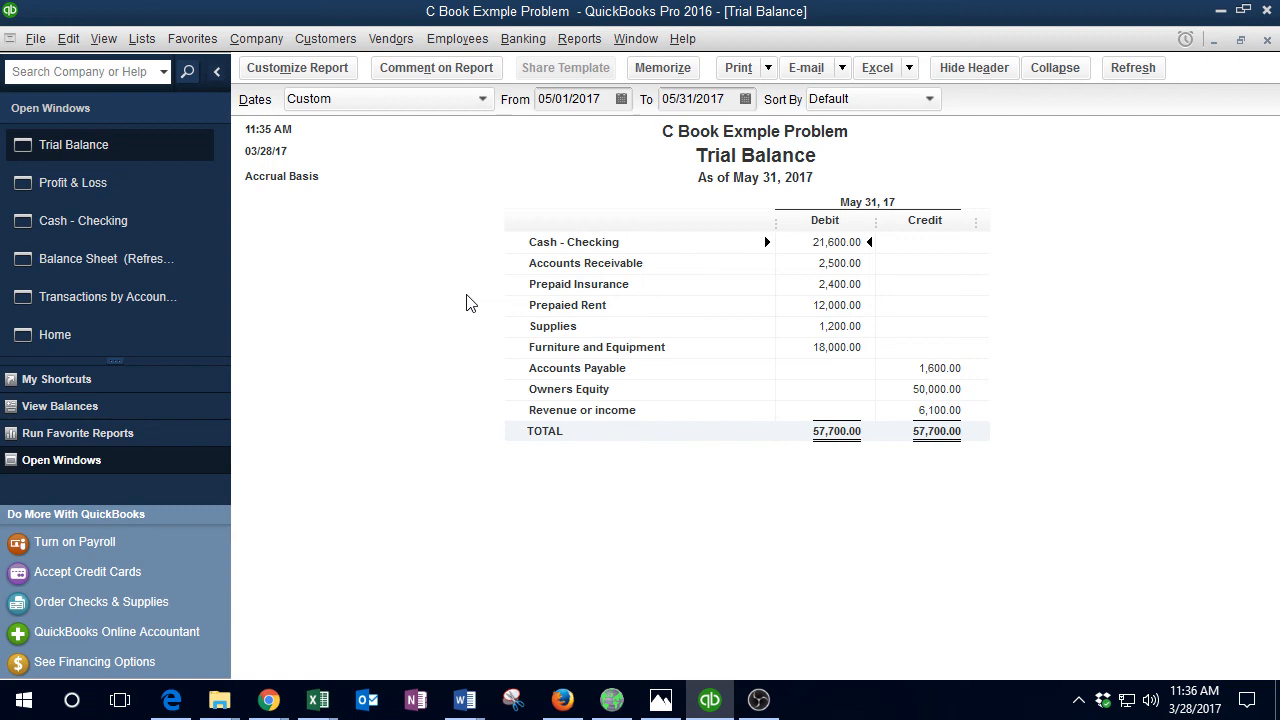
key("Down")
key("Down")
key("Down")
key("Down")
key("Down")
key("Down")
key("Down")
double_click(833, 243)
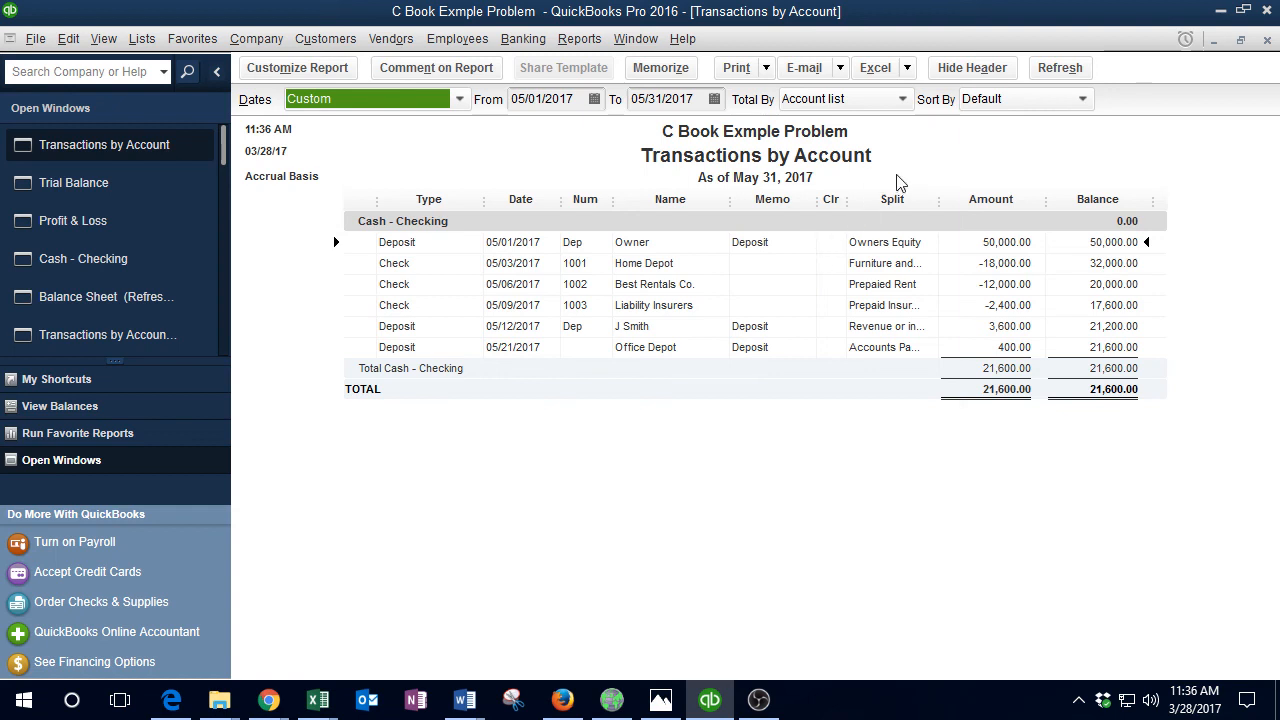
left_click(1267, 40)
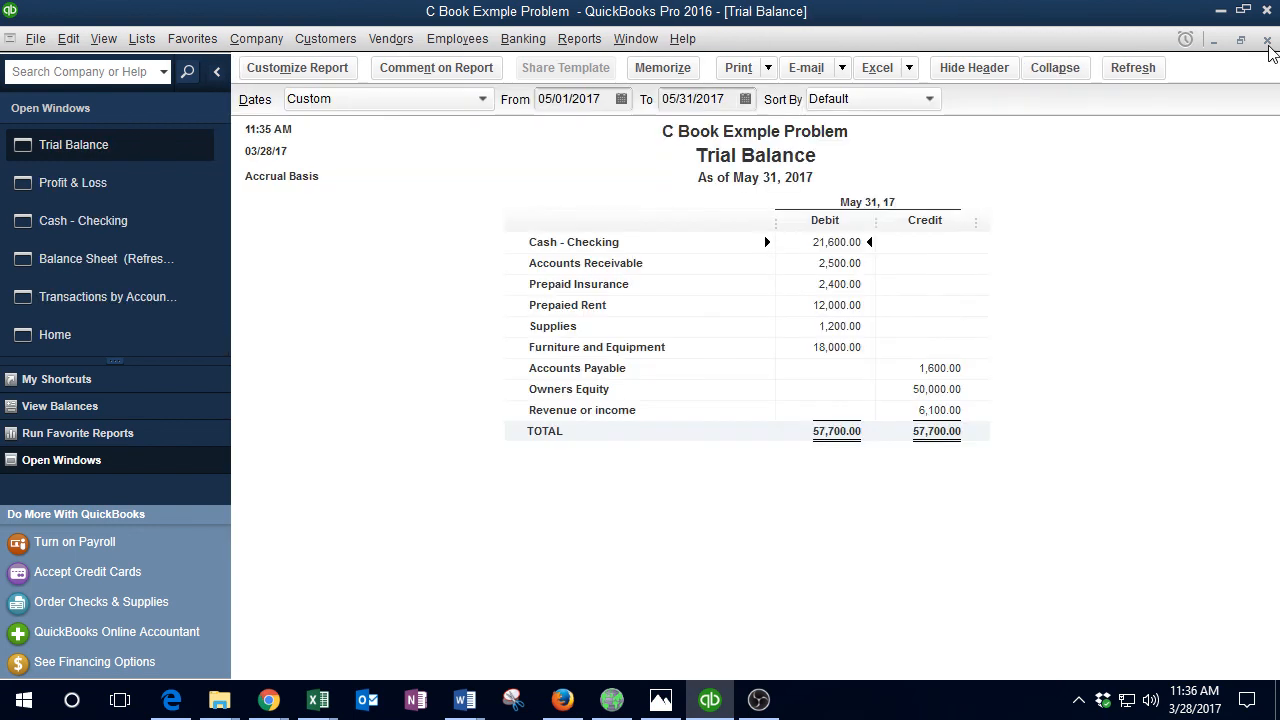
Step: Switch to the Live Comp serv prob pres worksheet in Excel and examine the trial balance from Cash down to Net Income
mouse_move(327, 703)
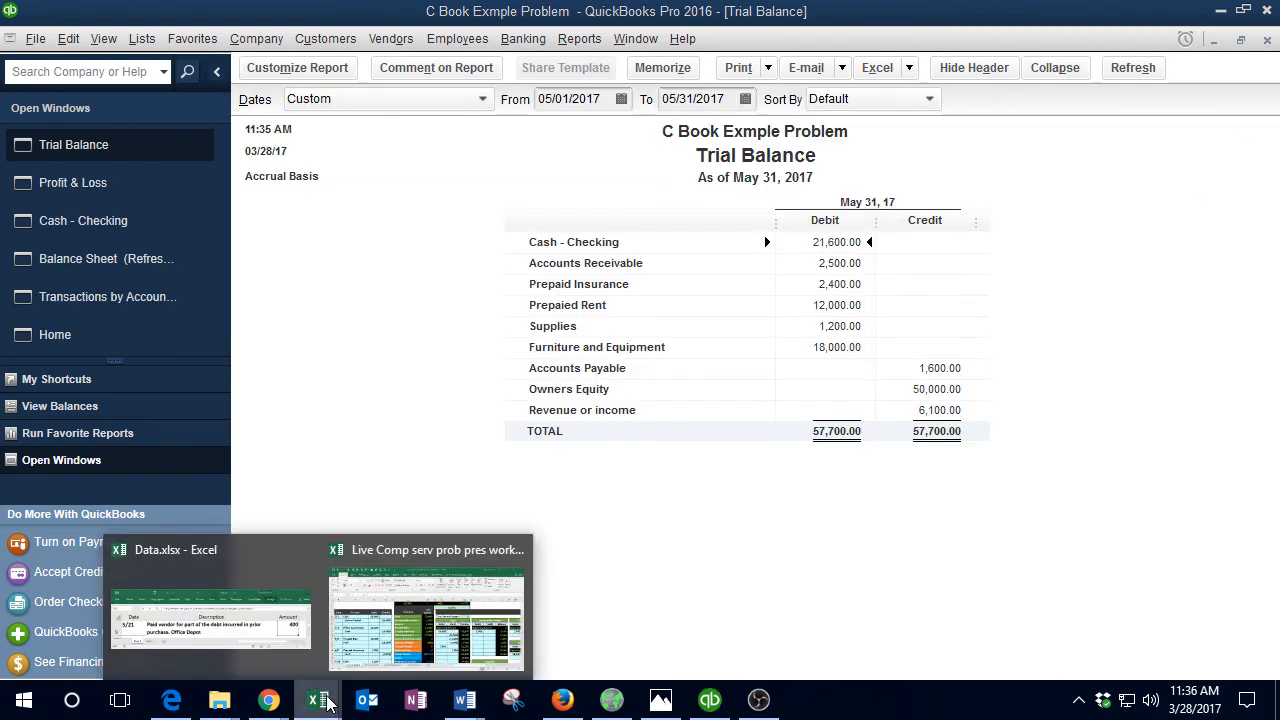
left_click(430, 612)
left_click(658, 328)
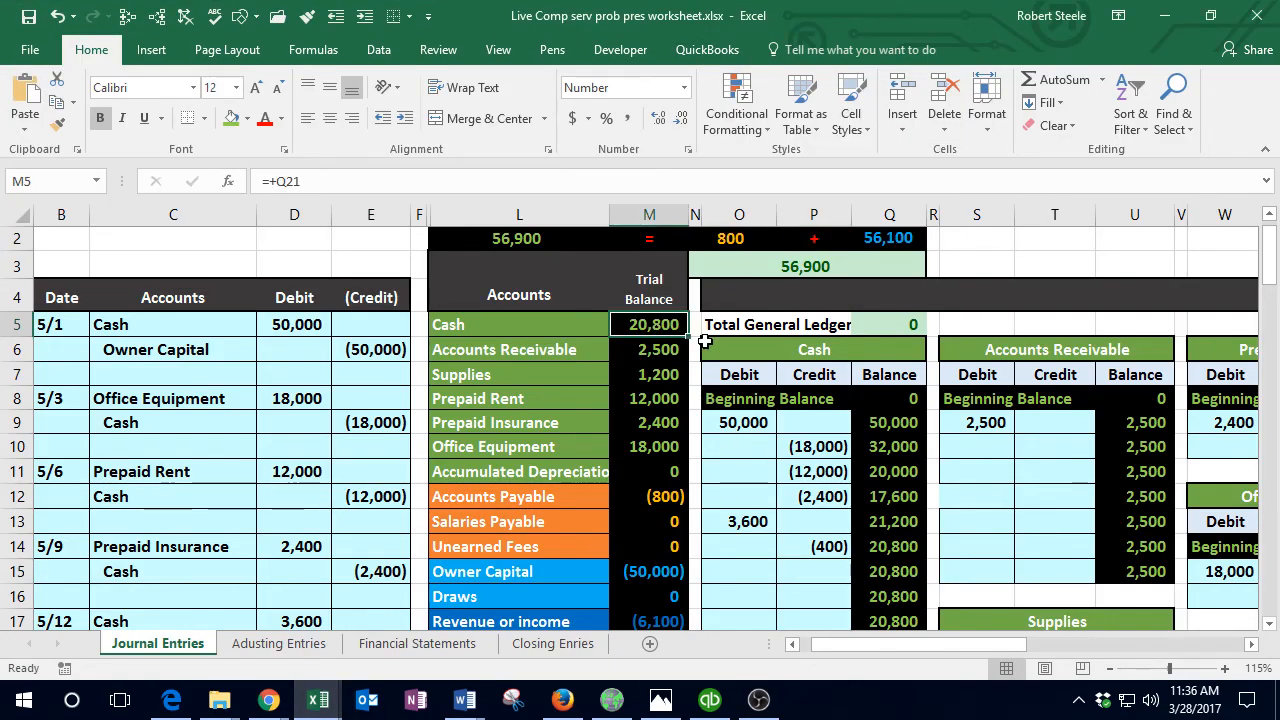
key("Down")
key("Down")
key("Down")
key("Down")
key("Down")
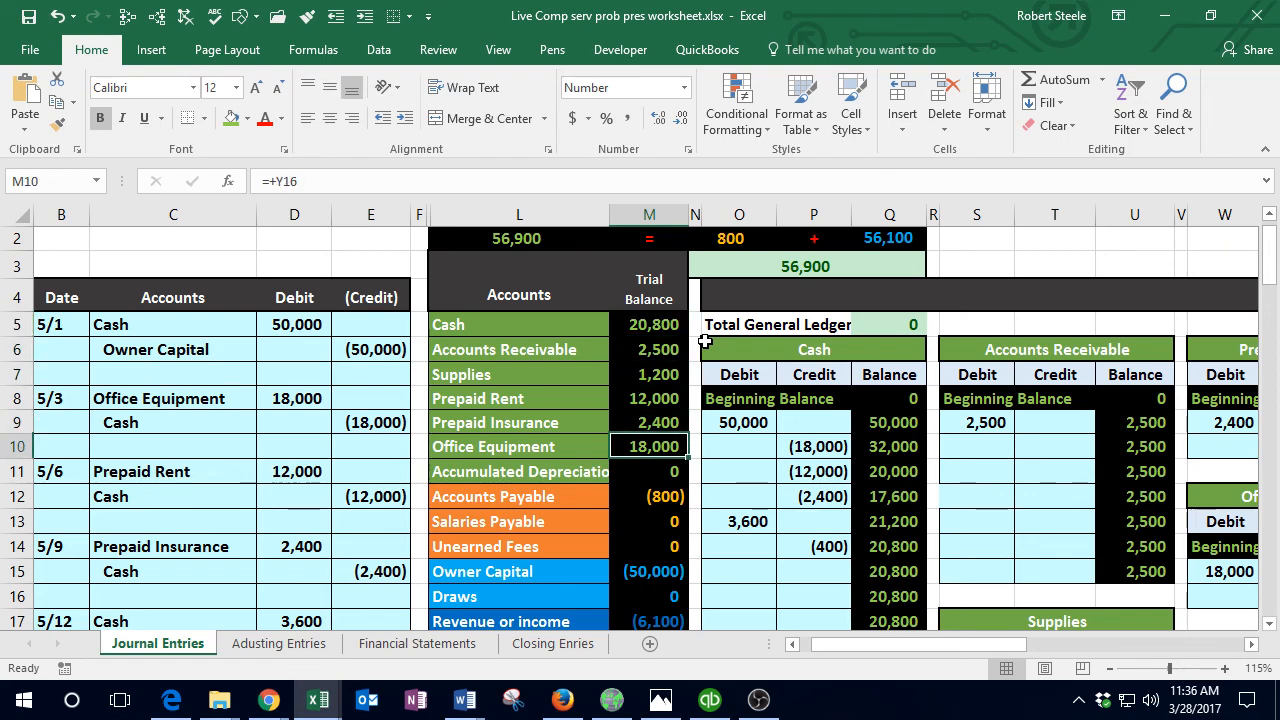
key("Down")
key("Down")
key("Down")
key("Down")
key("Down")
key("Down")
key("Down")
key("Down")
key("Down")
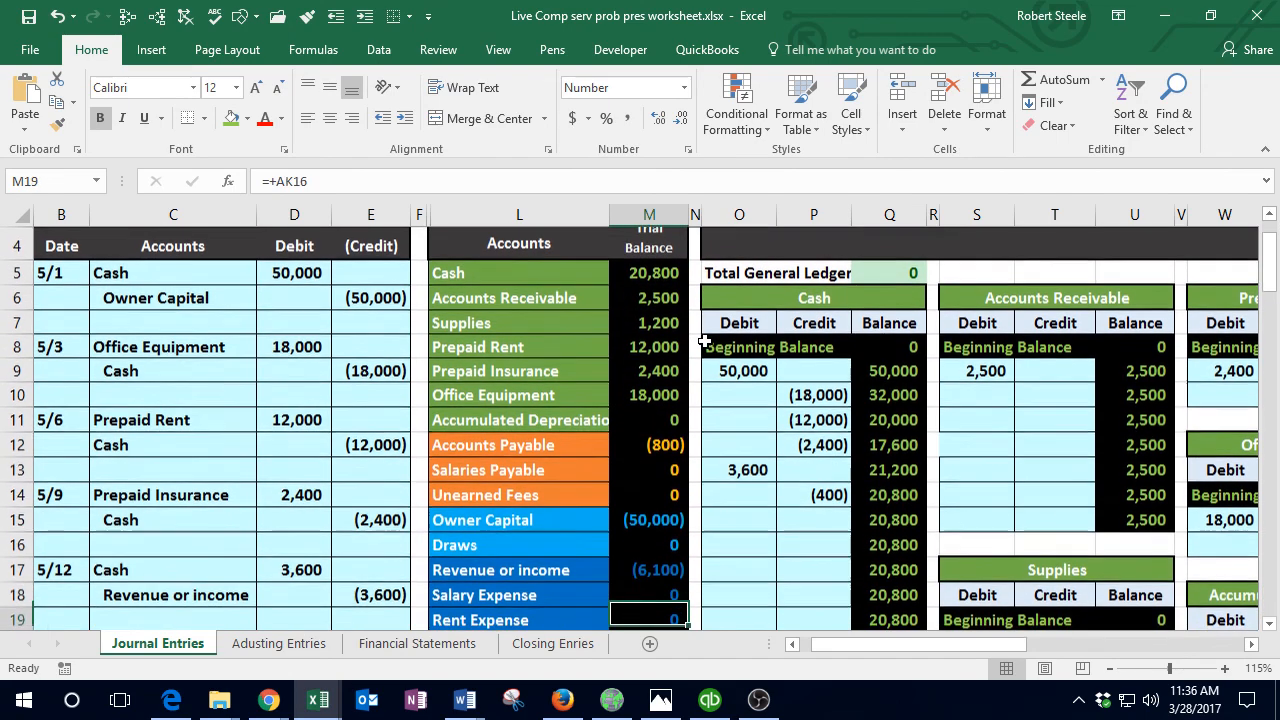
key("Down")
key("Down")
key("Down")
key("Down")
key("Down")
key("Down")
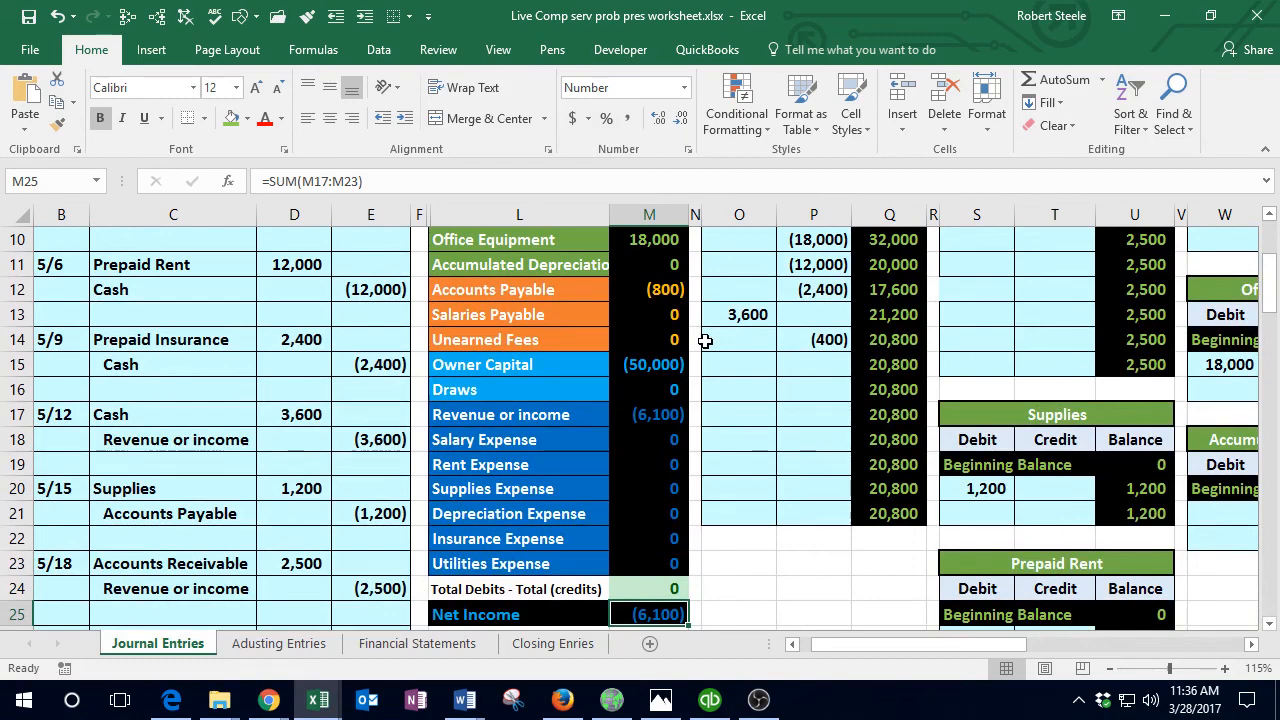
Step: Check the sums of the trial balance's asset, liability, and revenue and expense amounts on the Journal Entries sheet
scroll(705, 456, "up", 3)
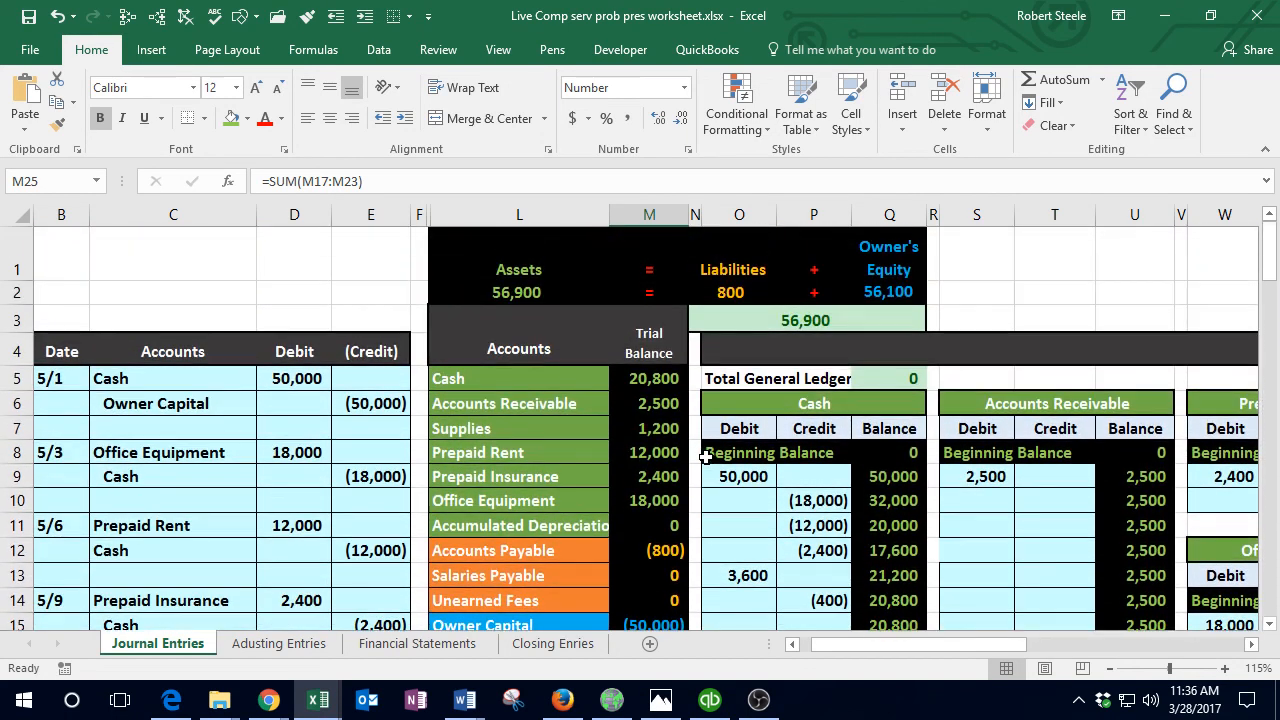
left_click_drag(655, 380, 660, 497)
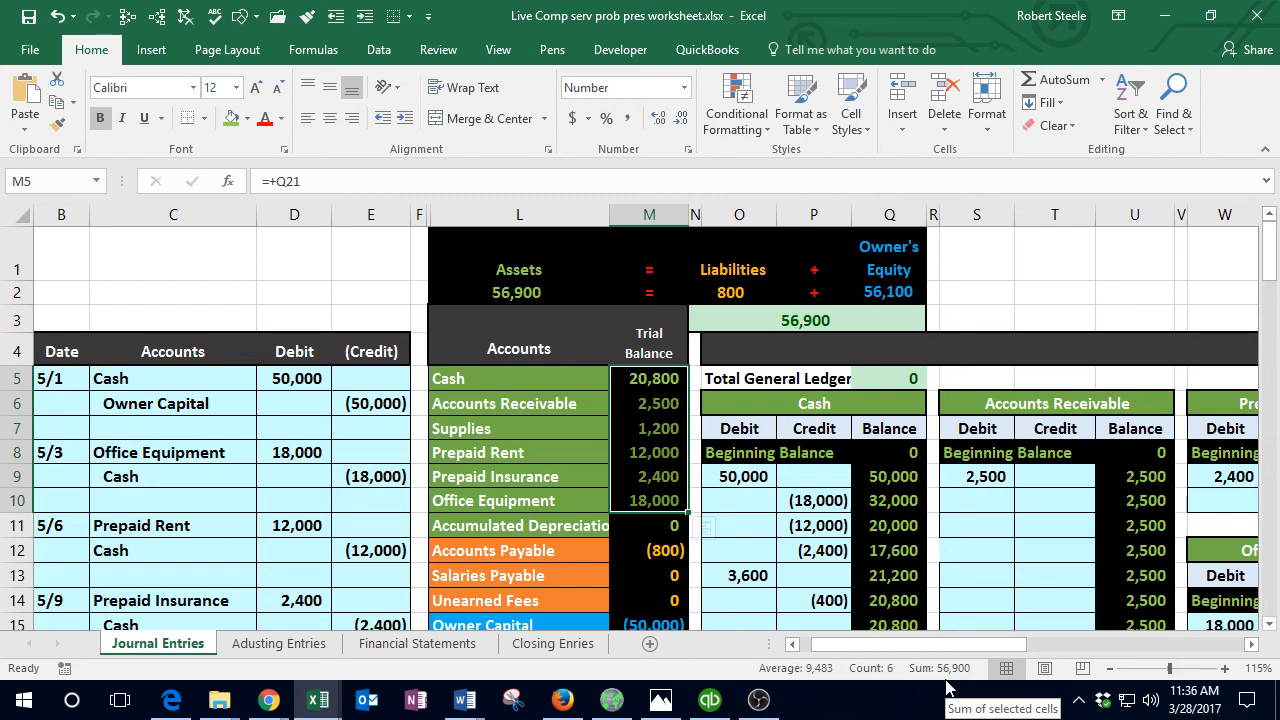
scroll(694, 553, "down", 1)
left_click_drag(660, 444, 657, 494)
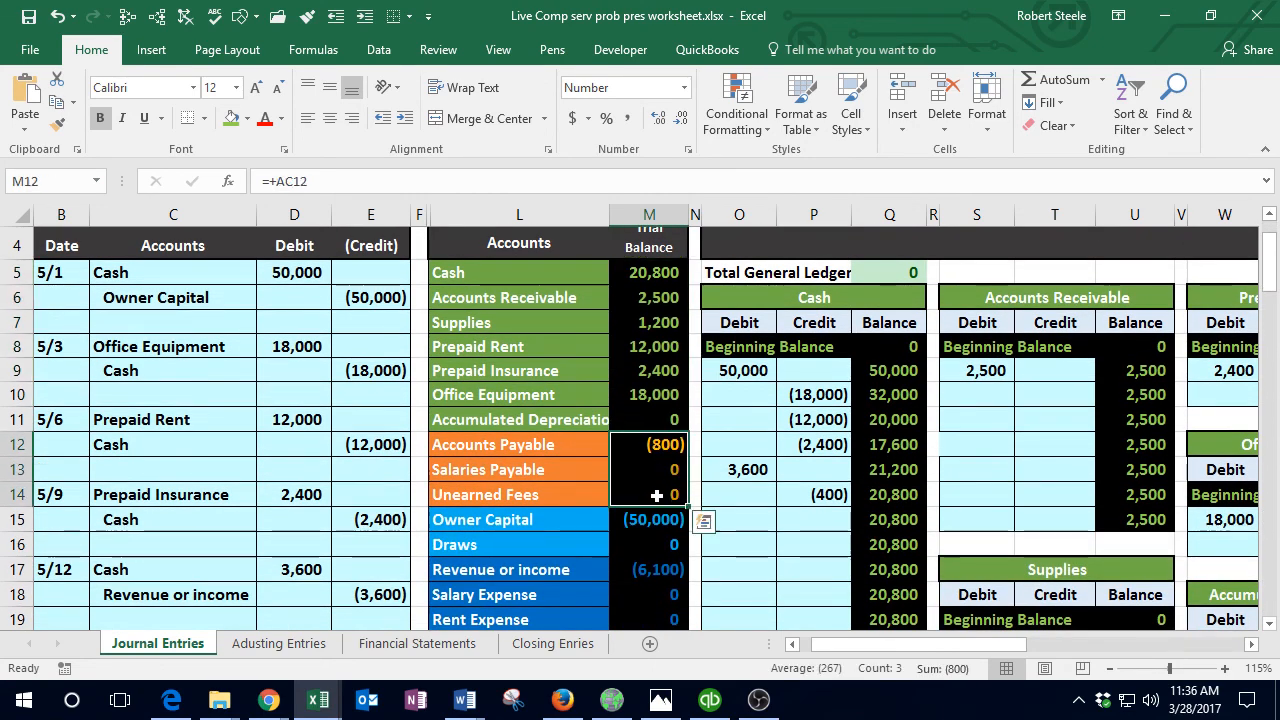
left_click(829, 542)
scroll(829, 542, "down", 2)
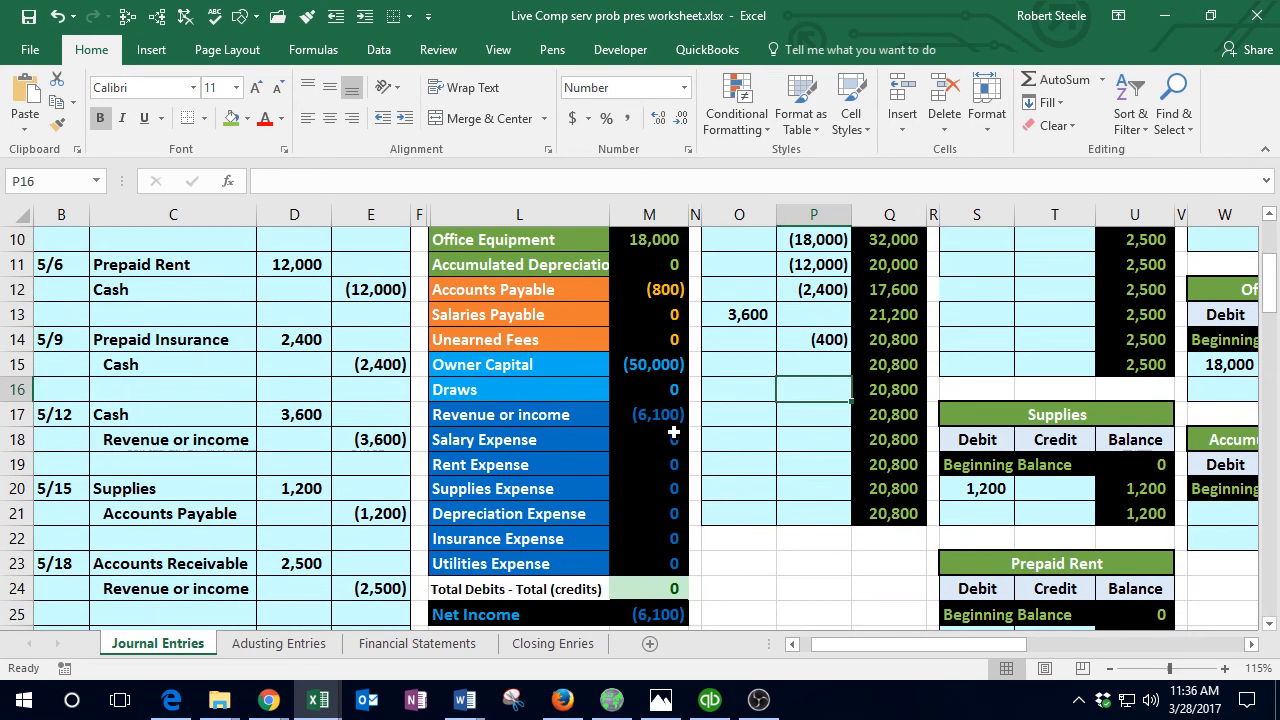
left_click_drag(663, 418, 660, 563)
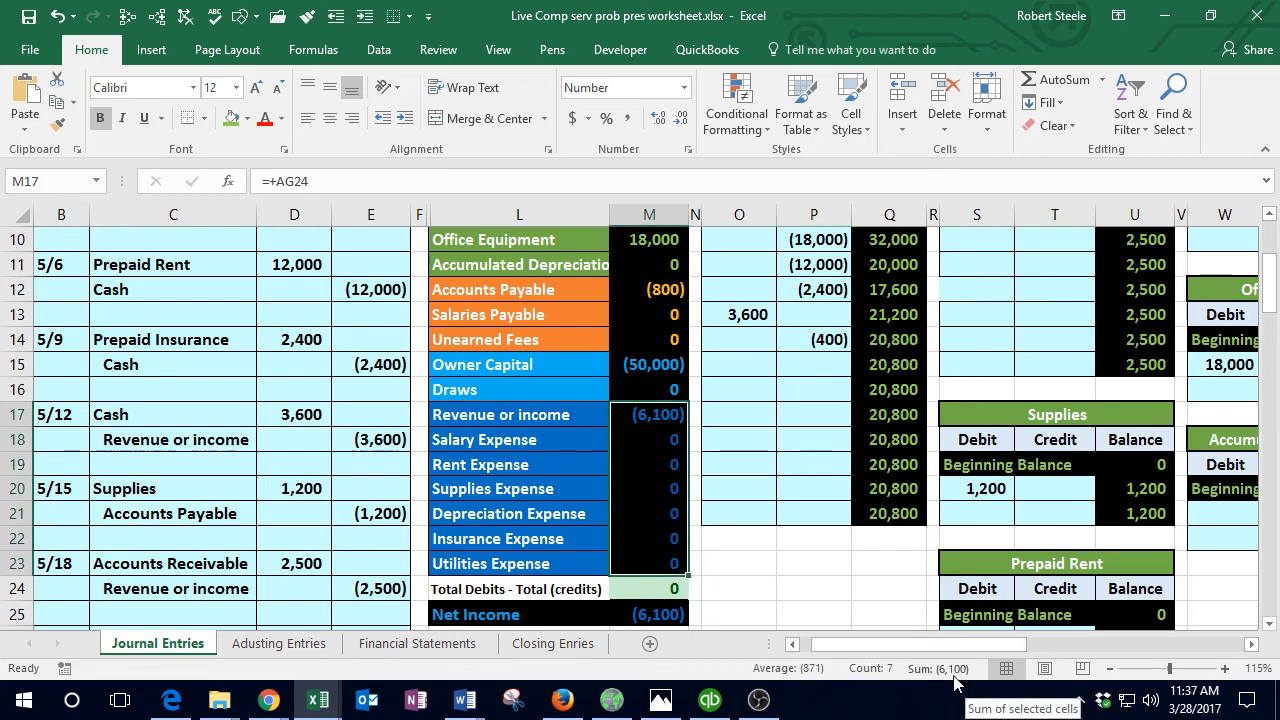
left_click(581, 491)
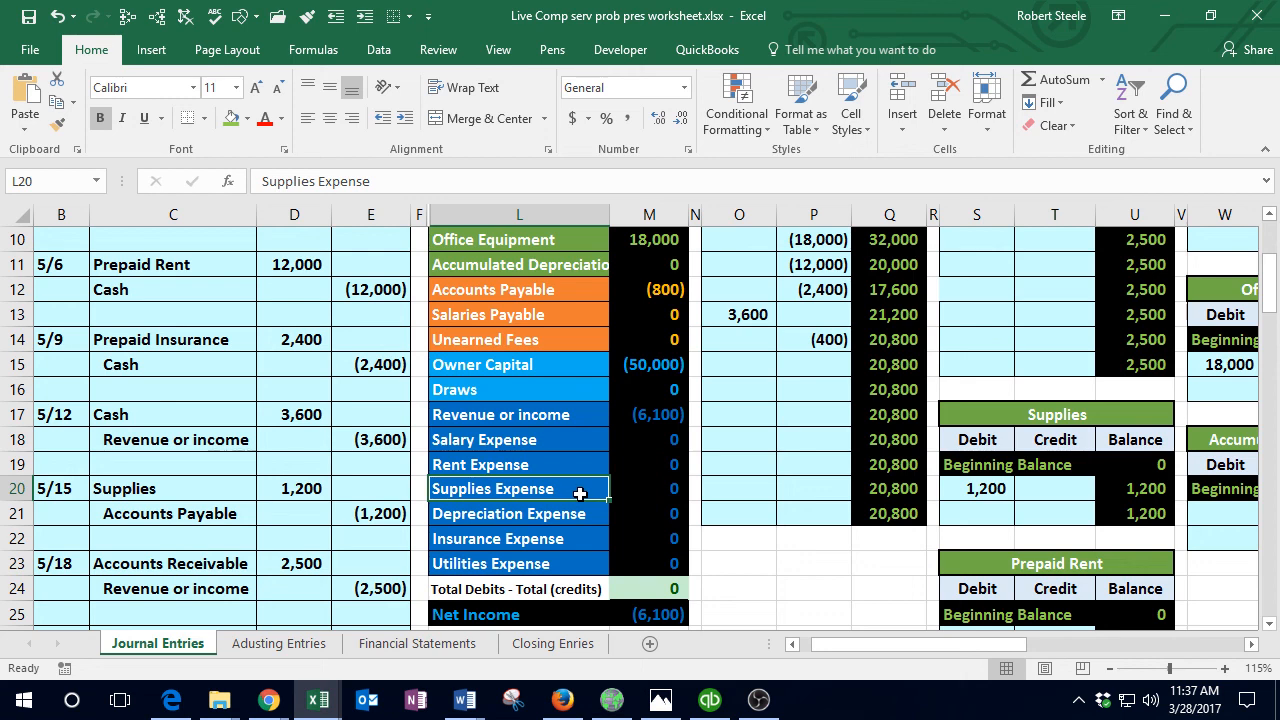
Step: Return to QuickBooks, refresh the Balance Sheet and review its assets, liabilities and equity along with the Profit & Loss report
left_click(707, 703)
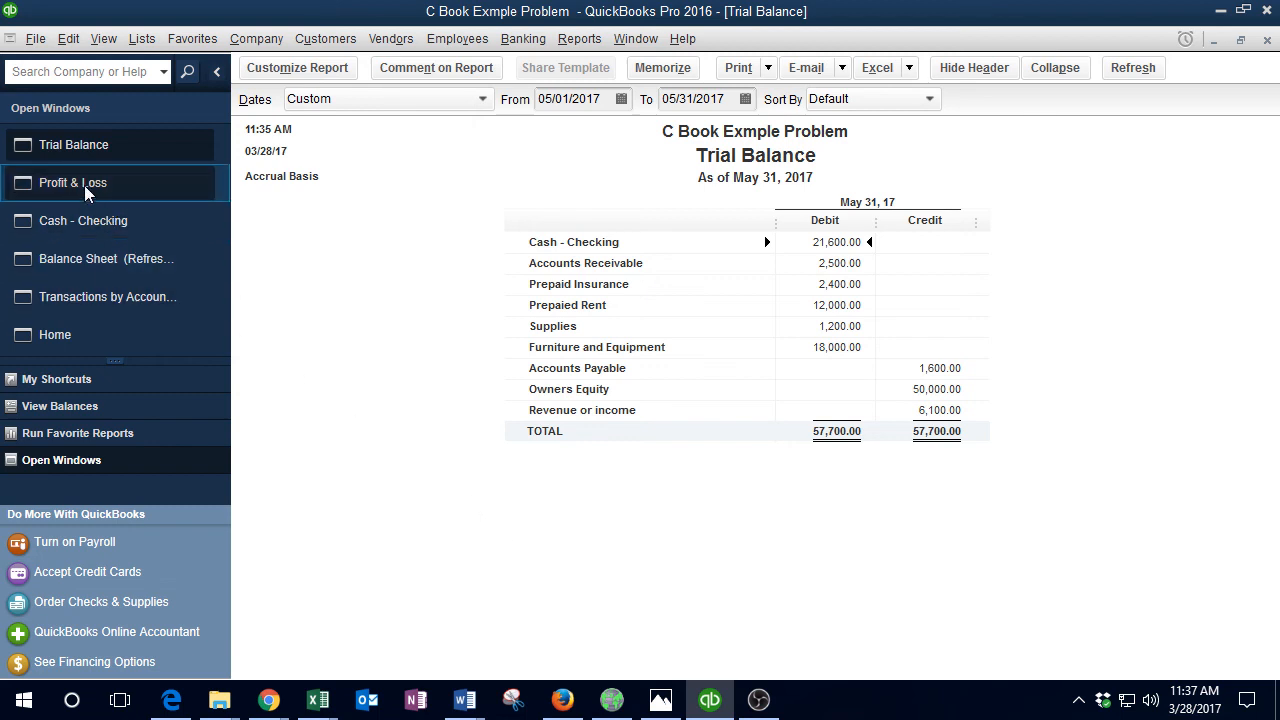
left_click(92, 250)
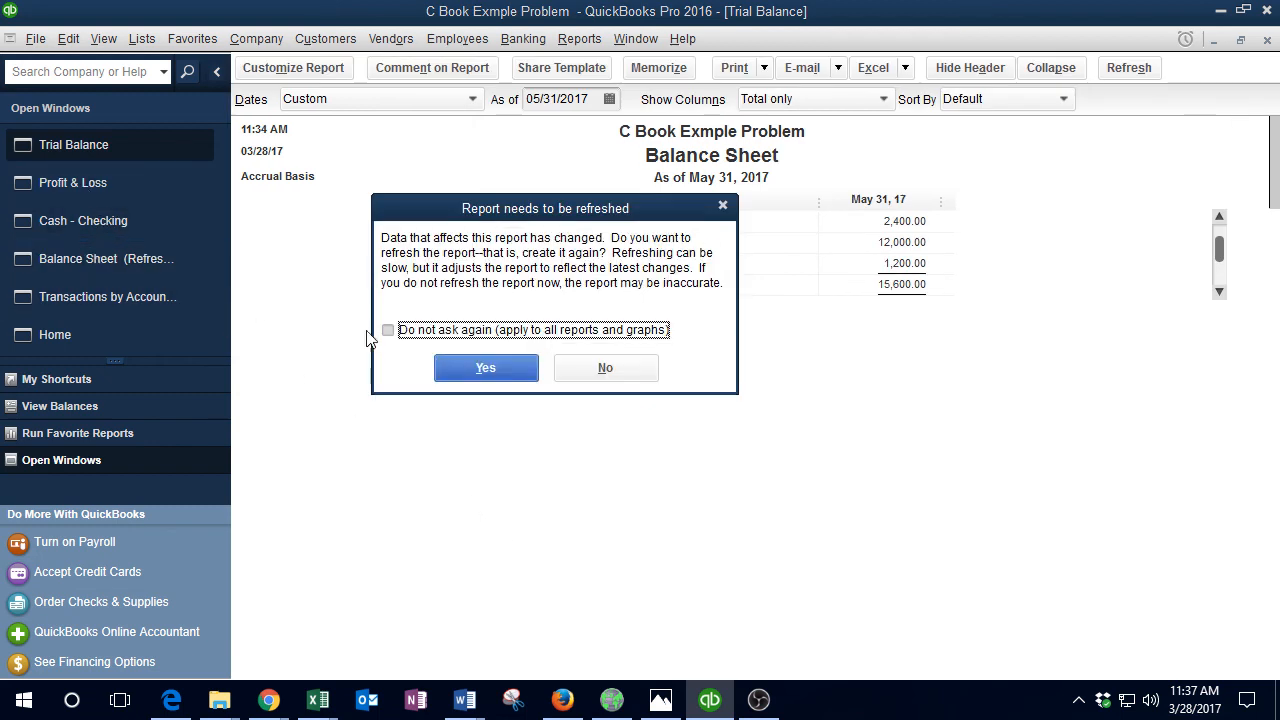
left_click(494, 372)
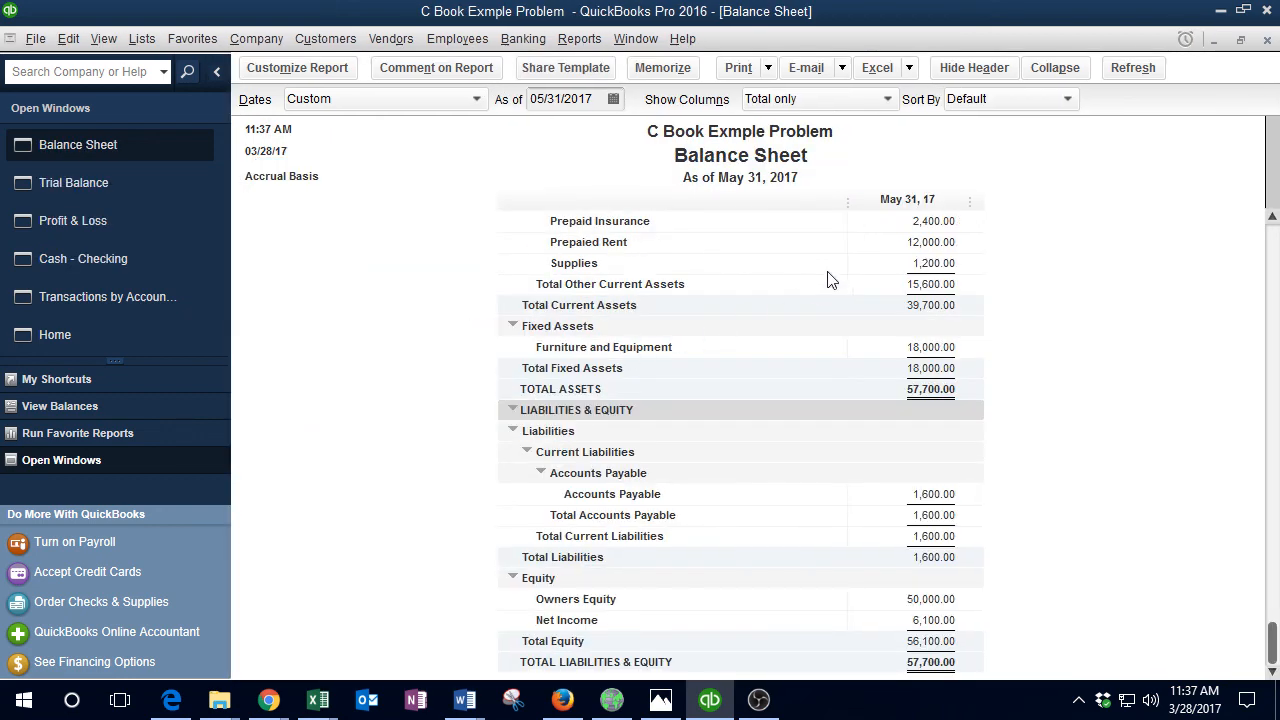
scroll(828, 280, "up", 3)
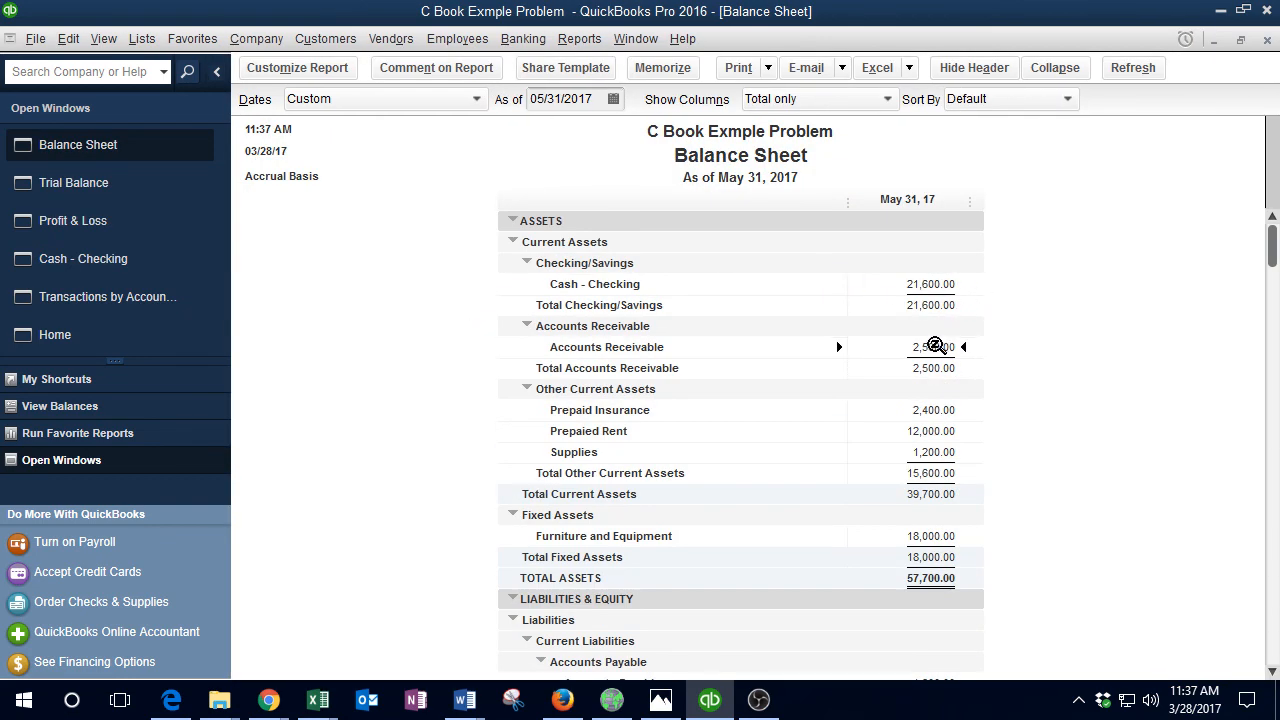
scroll(935, 346, "down", 1)
scroll(937, 389, "down", 1)
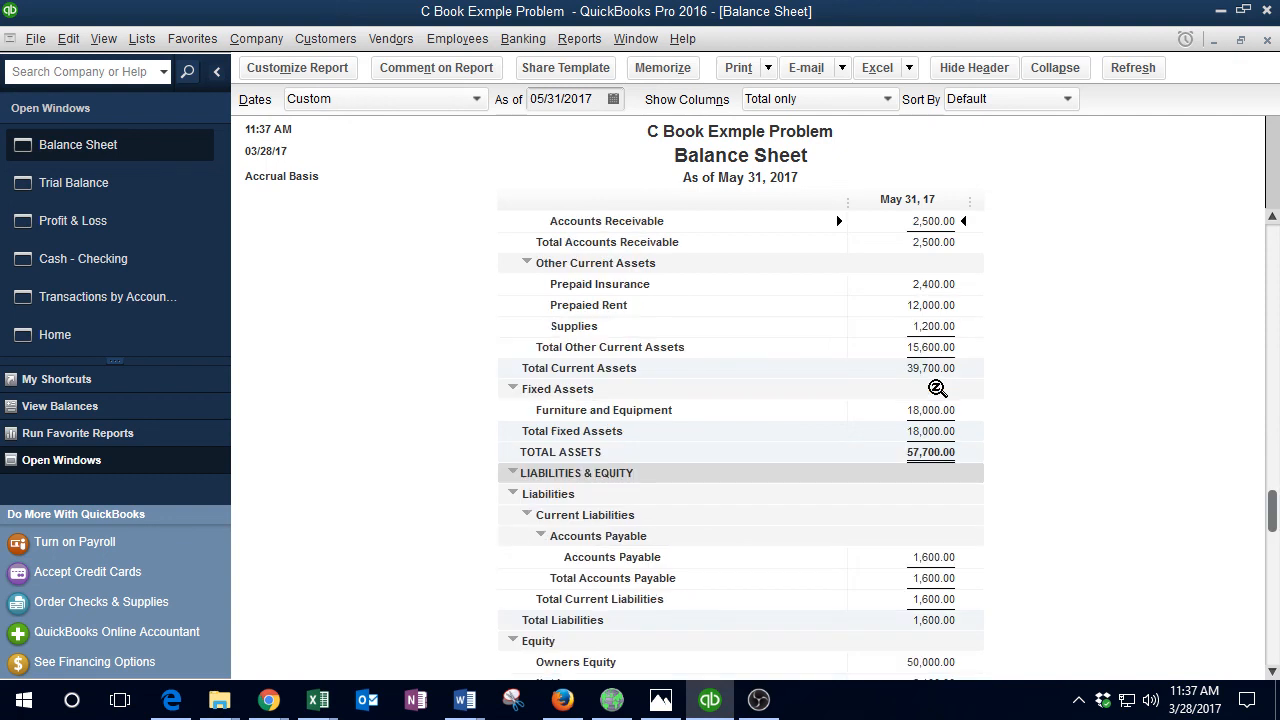
scroll(940, 450, "down", 1)
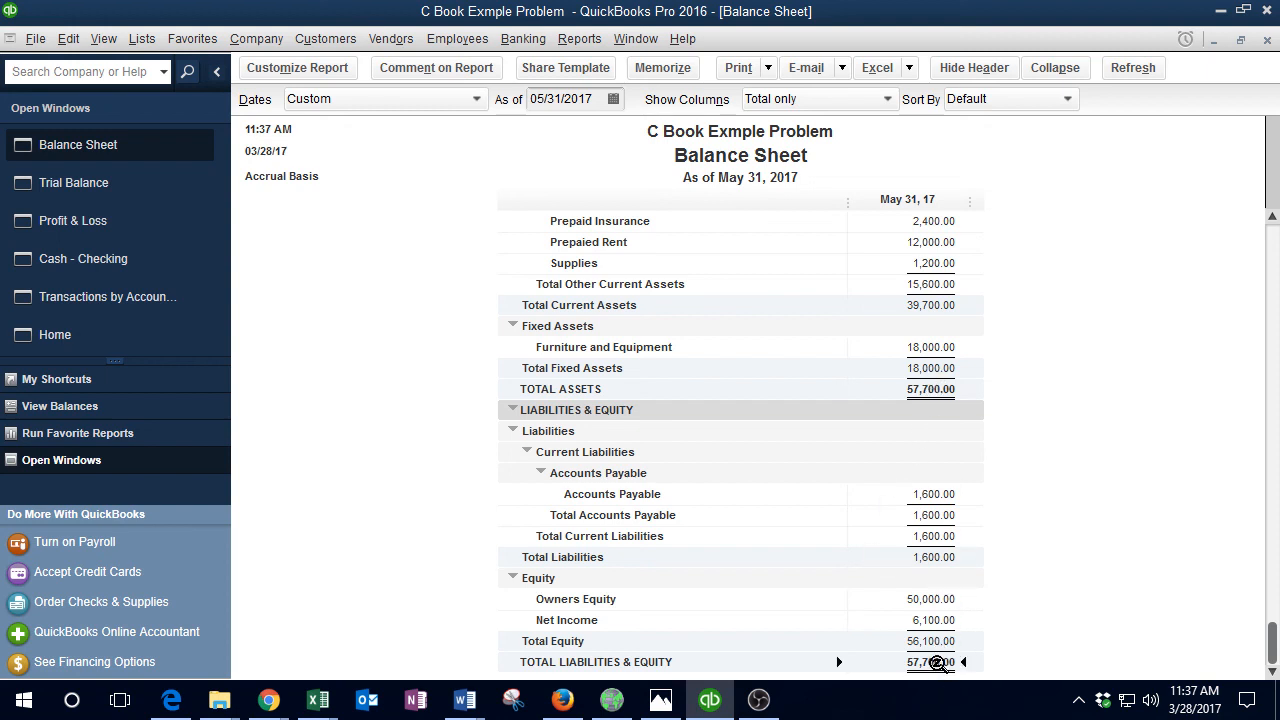
left_click(90, 226)
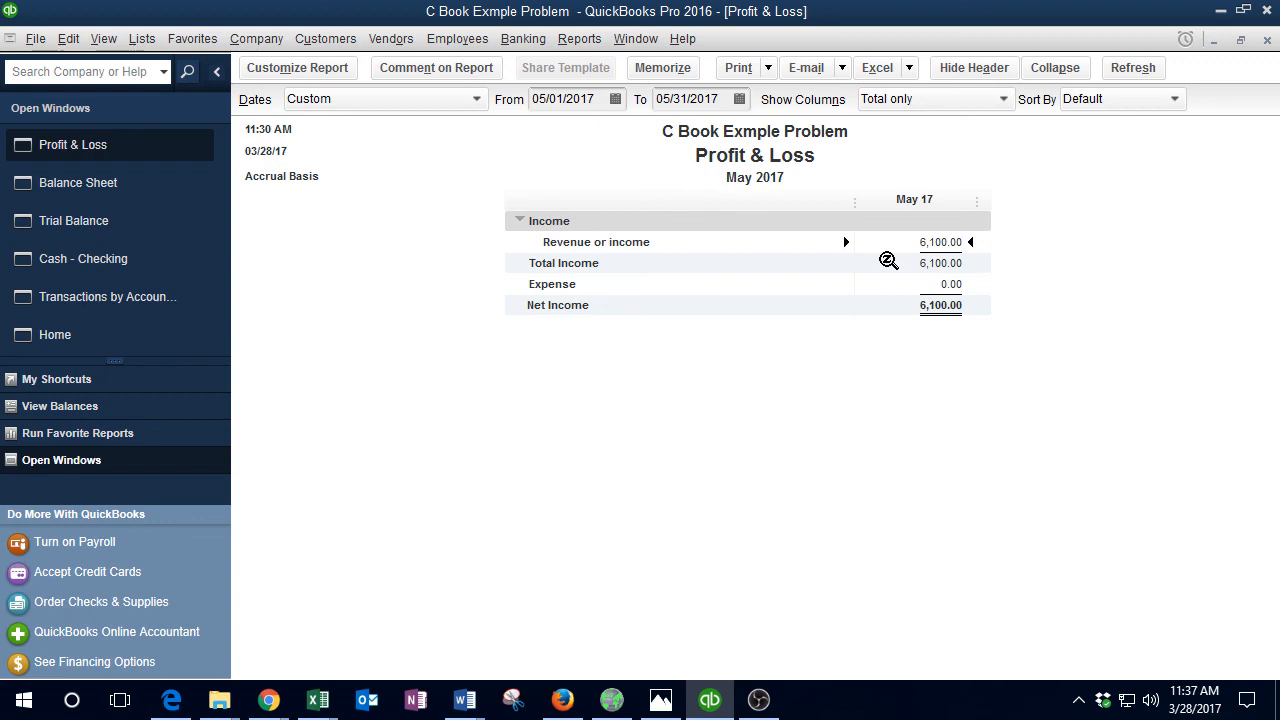
Step: Switch back to the Excel worksheet and look over its adjusting entries, financial statements and closing entries sheets
mouse_move(318, 700)
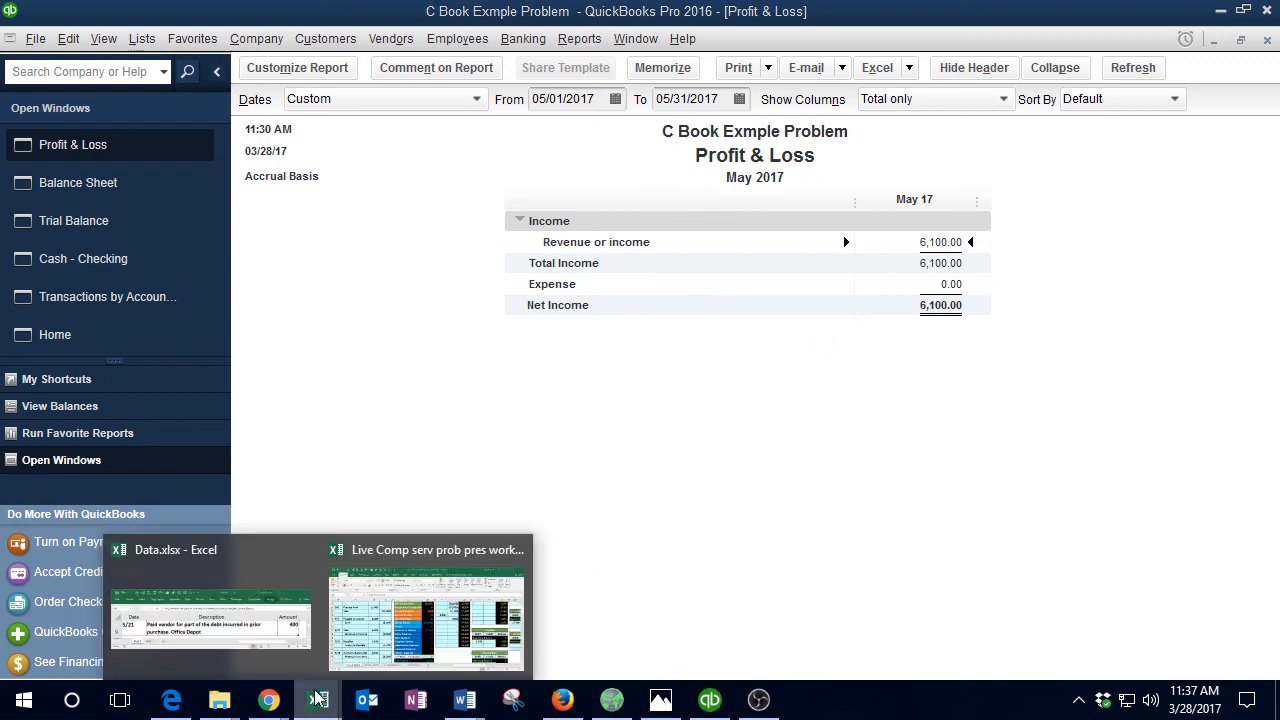
left_click(415, 637)
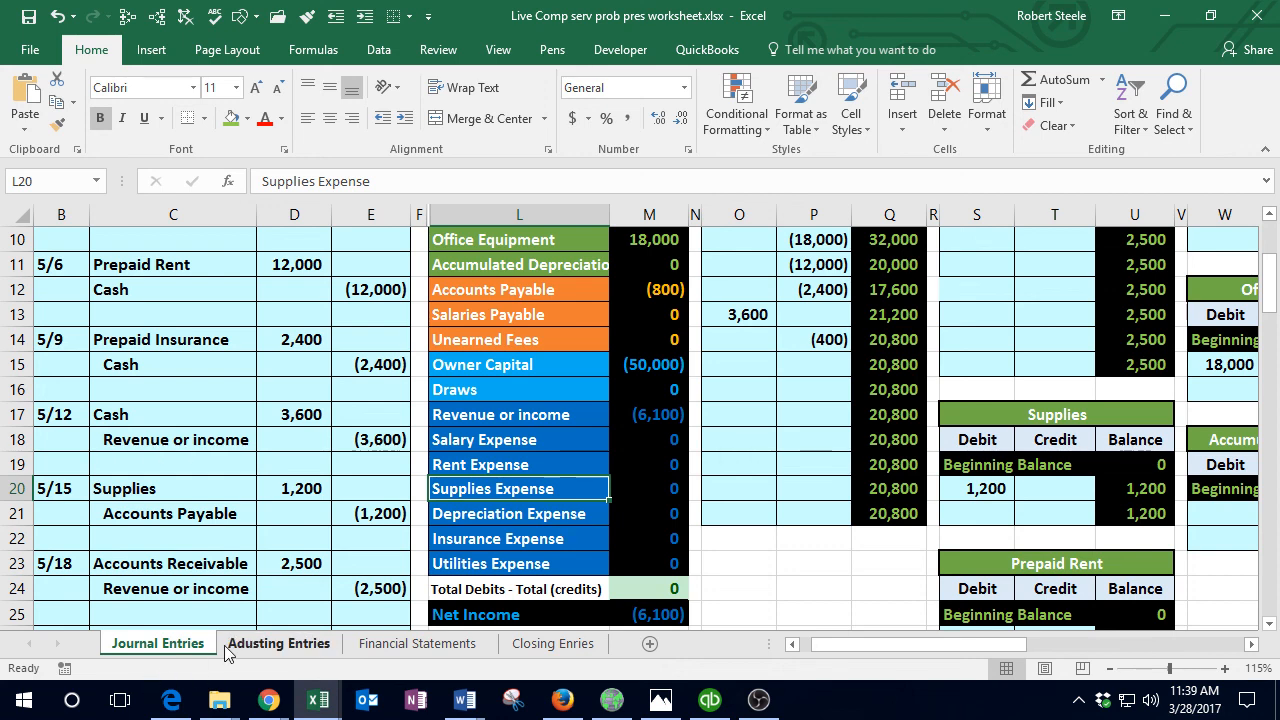
left_click(276, 643)
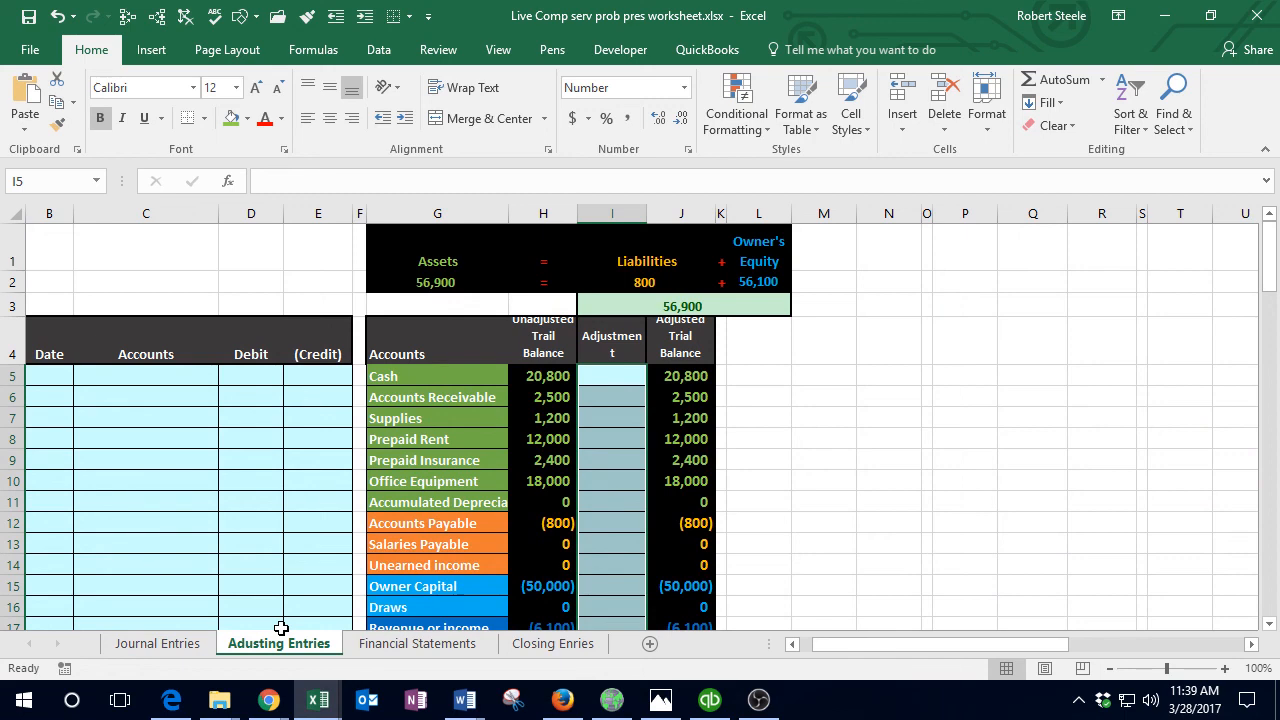
left_click(395, 645)
left_click(518, 645)
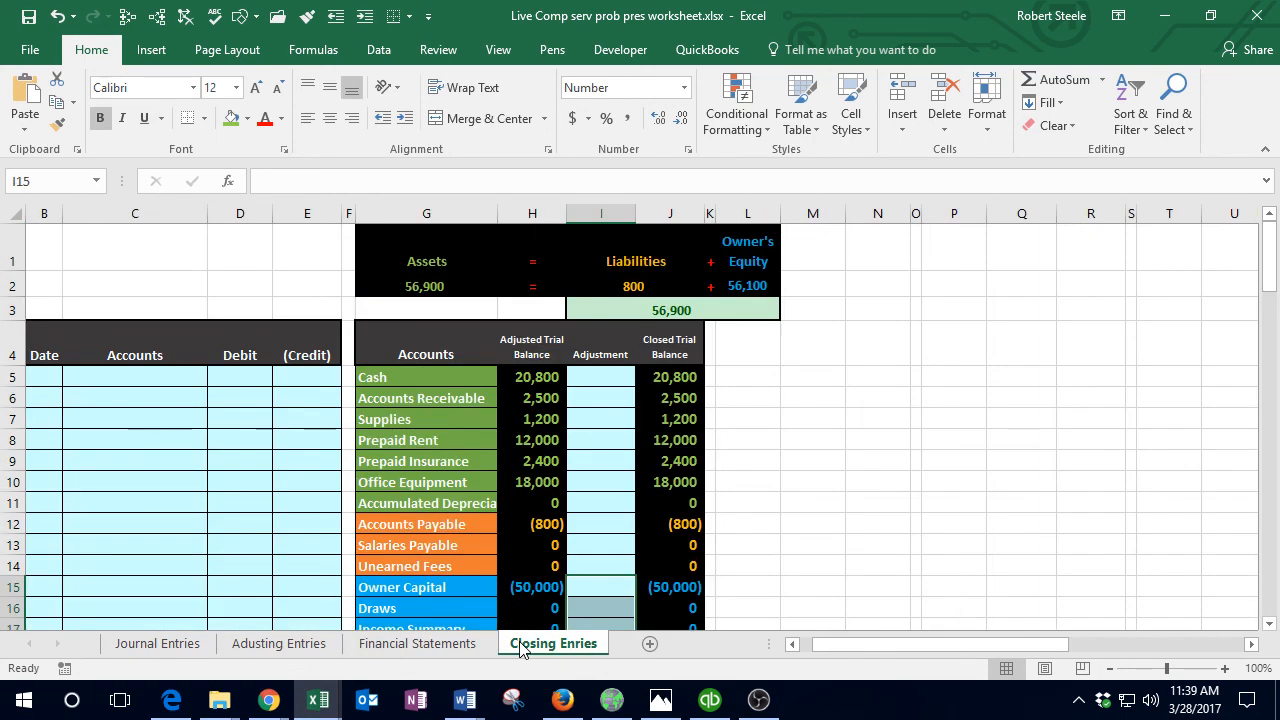